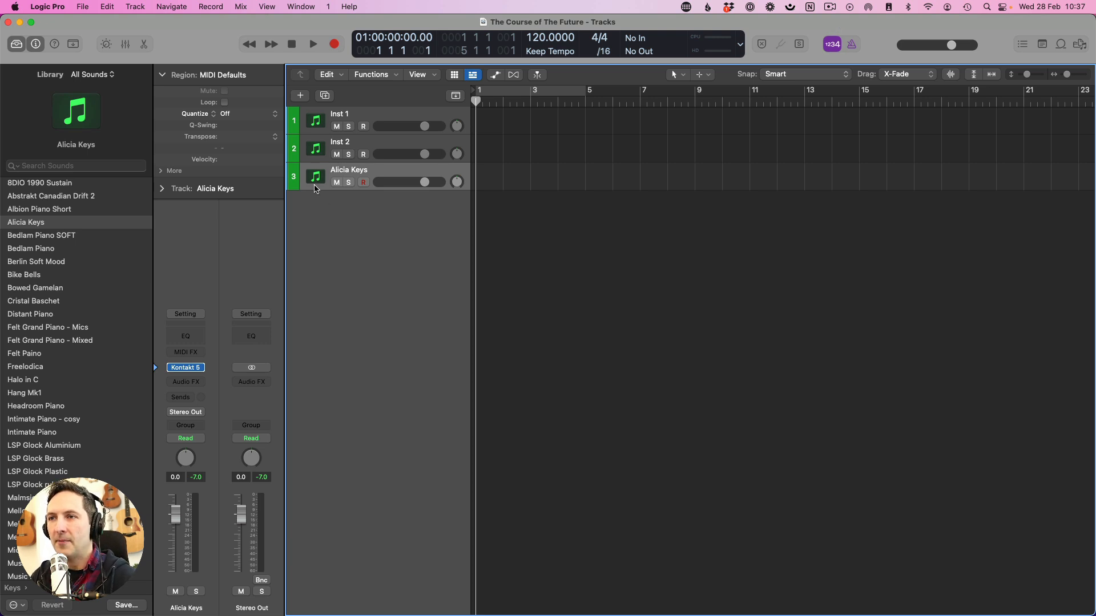
Move the Alicia Keys track above Inst 1 and set the project tempo to 100.
{"action": "left_click_drag", "start_coordinate": [346, 172], "coordinate": [347, 118]}
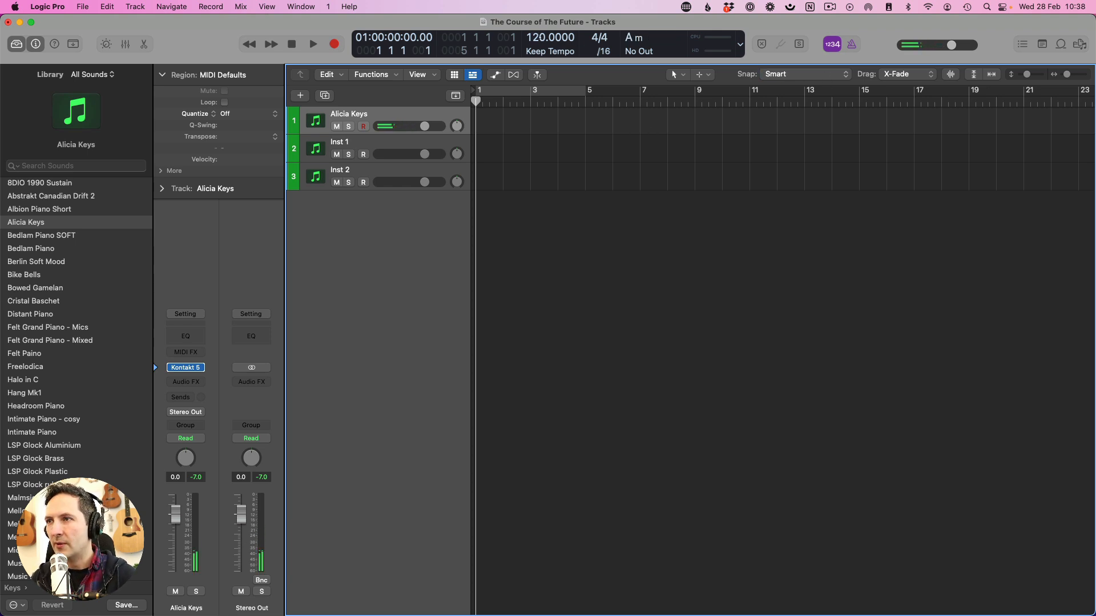
{"action": "double_click", "coordinate": [548, 39]}
{"action": "type", "text": "10"}
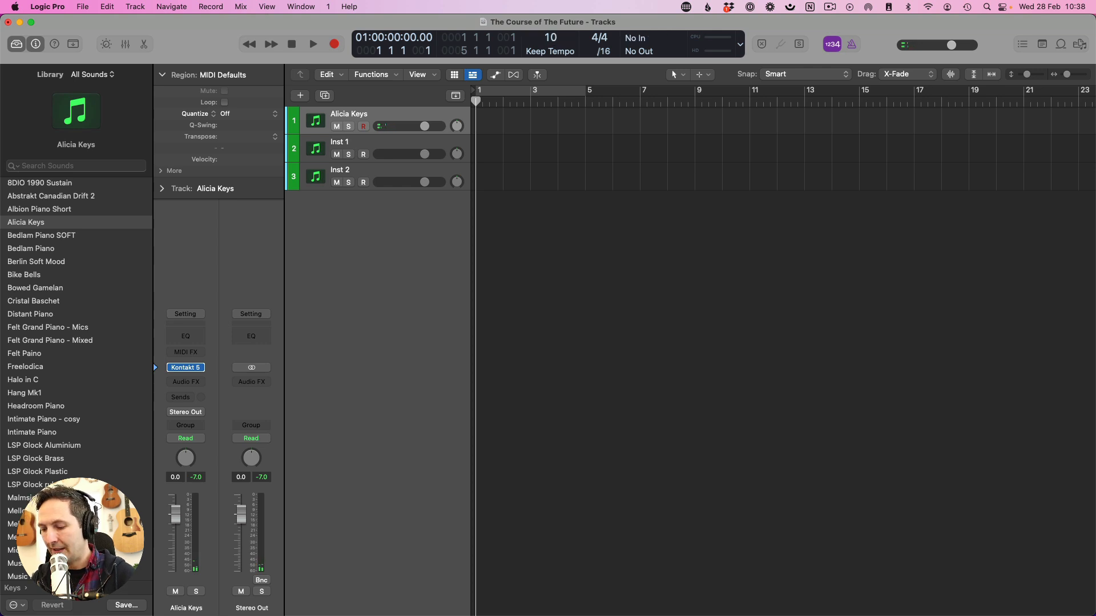
{"action": "type", "text": "0"}
{"action": "key", "text": "Return"}
Record an eight-bar piano chord progression on the Alicia Keys track from bar 1.
{"action": "key", "text": "r"}
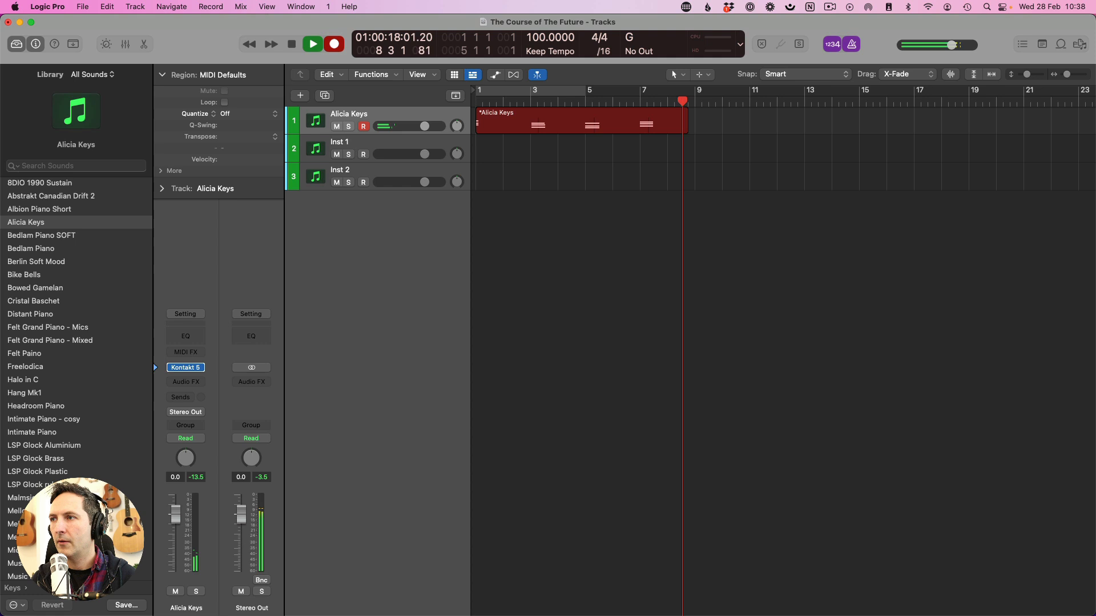
{"action": "key", "text": "space"}
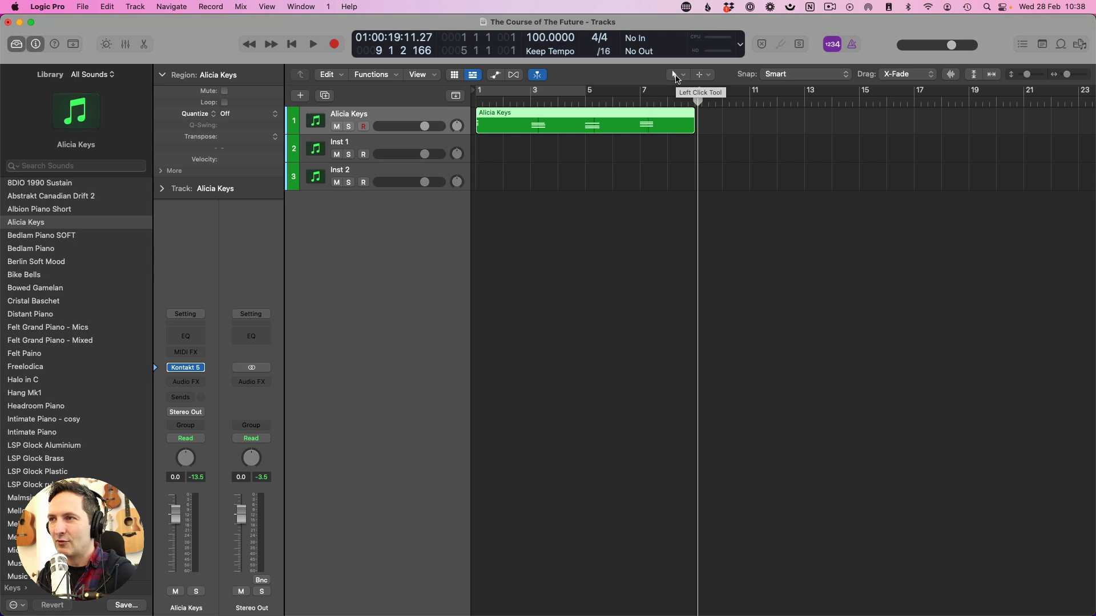
Repeat the recorded region once and join both copies into a single 16-bar region.
{"action": "left_click", "coordinate": [1062, 78]}
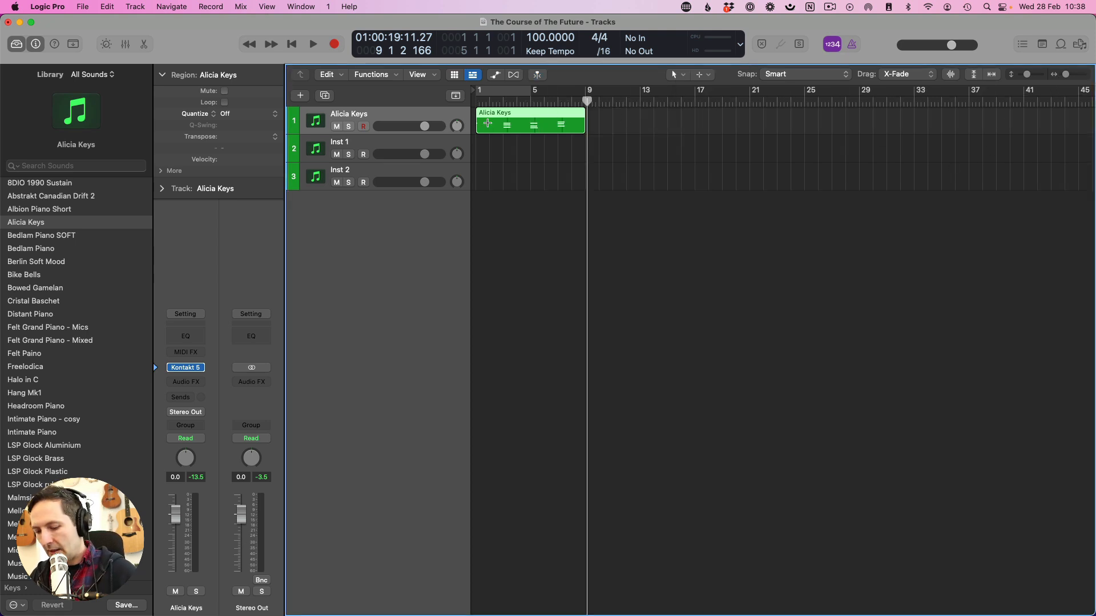
{"action": "key", "text": "super+r"}
{"action": "left_click_drag", "start_coordinate": [669, 164], "coordinate": [543, 127]}
{"action": "key", "text": "super+j"}
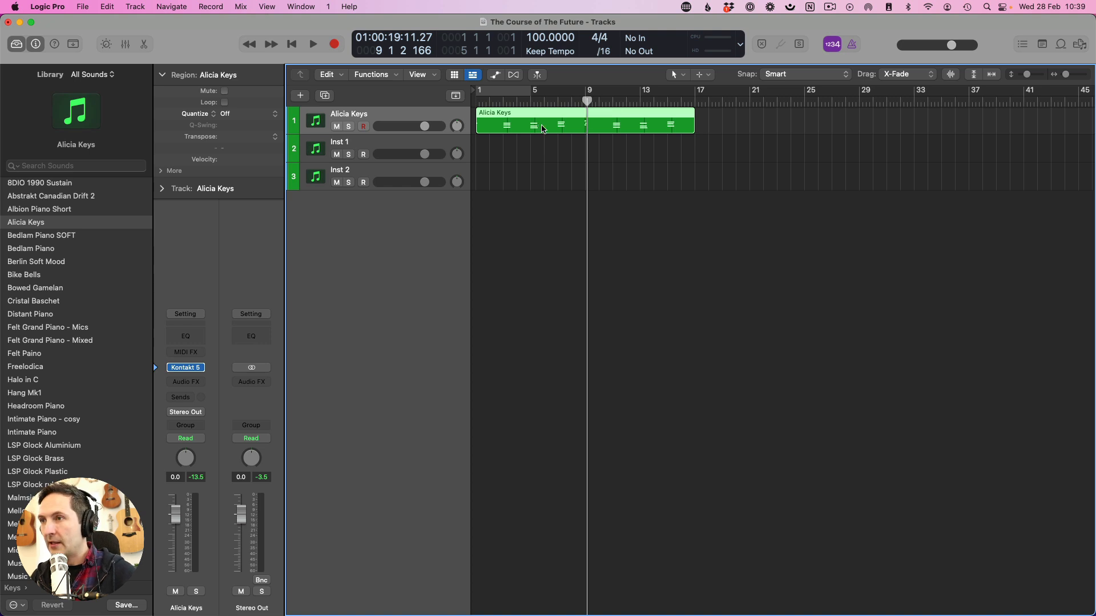
Lengthen all notes of the joined region together by about two and a half beats in the Piano Roll and close the editor.
{"action": "key", "text": "p"}
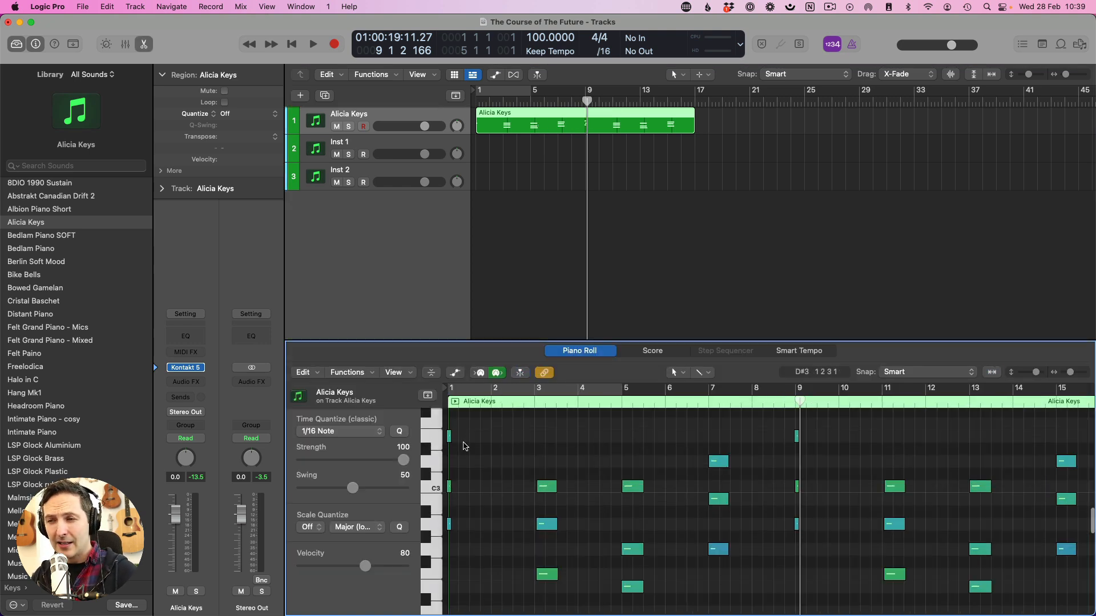
{"action": "left_click_drag", "start_coordinate": [489, 440], "coordinate": [446, 538]}
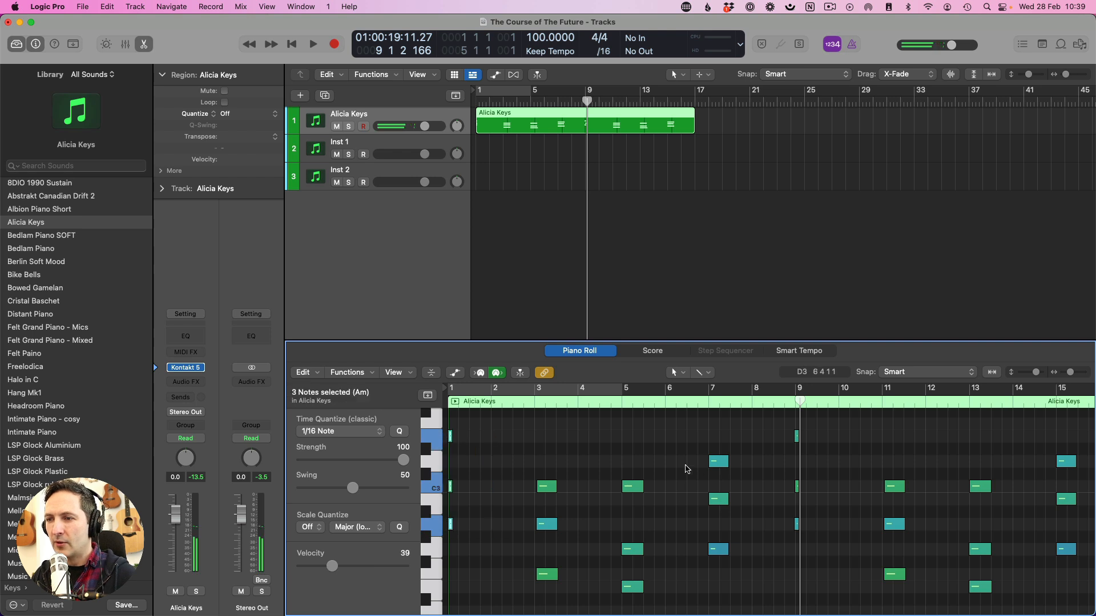
{"action": "key", "text": "super+a"}
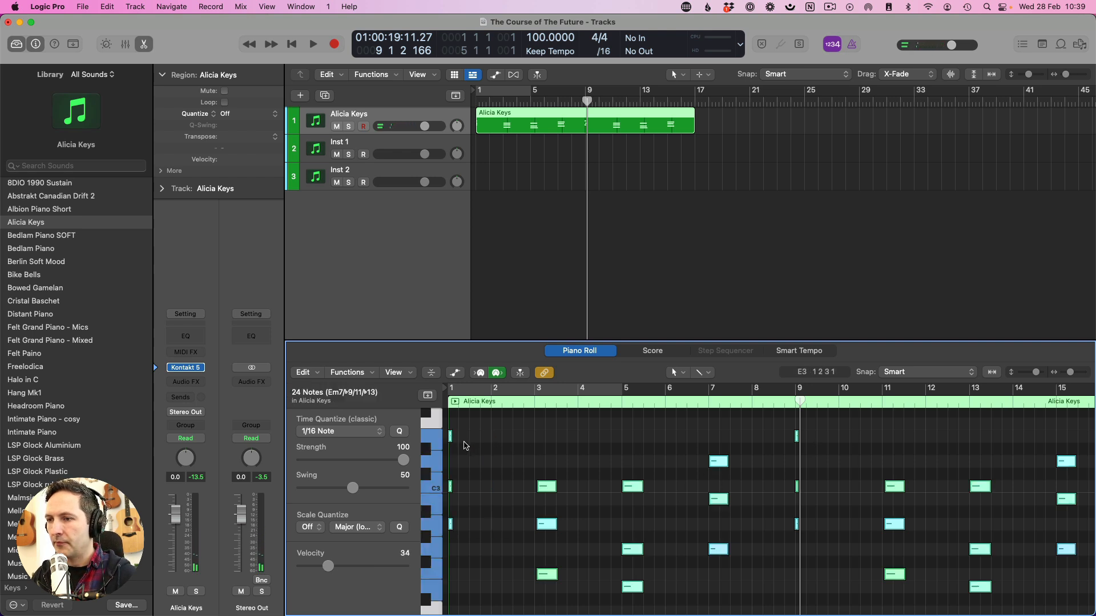
{"action": "left_click_drag", "start_coordinate": [451, 436], "coordinate": [494, 439]}
{"action": "left_click", "coordinate": [697, 445]}
{"action": "scroll", "coordinate": [700, 445], "scroll_direction": "right", "scroll_amount": 3}
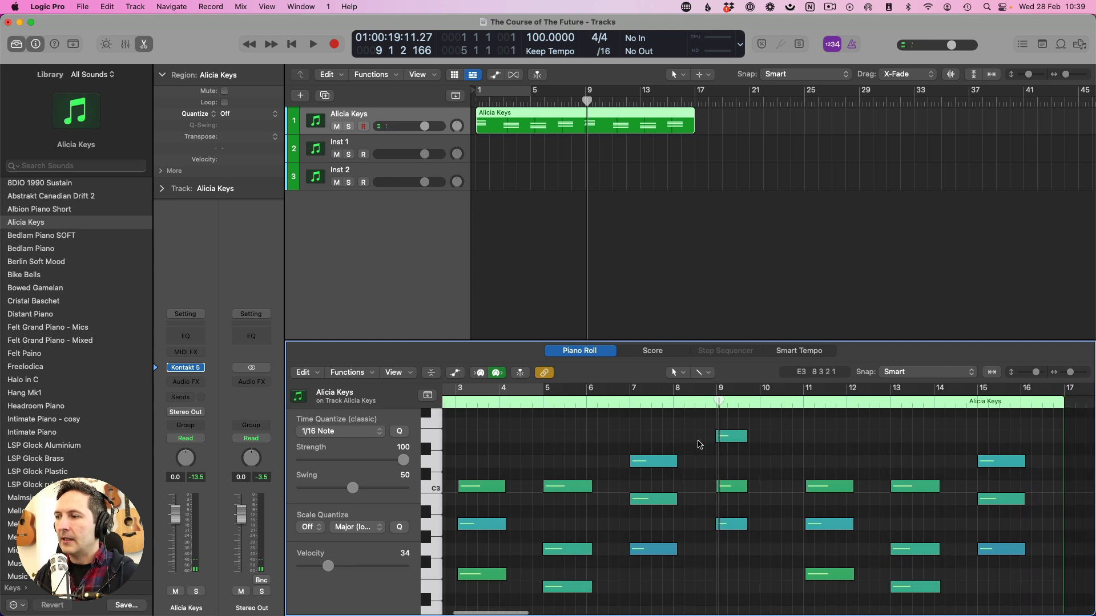
{"action": "scroll", "coordinate": [700, 444], "scroll_direction": "left", "scroll_amount": 3}
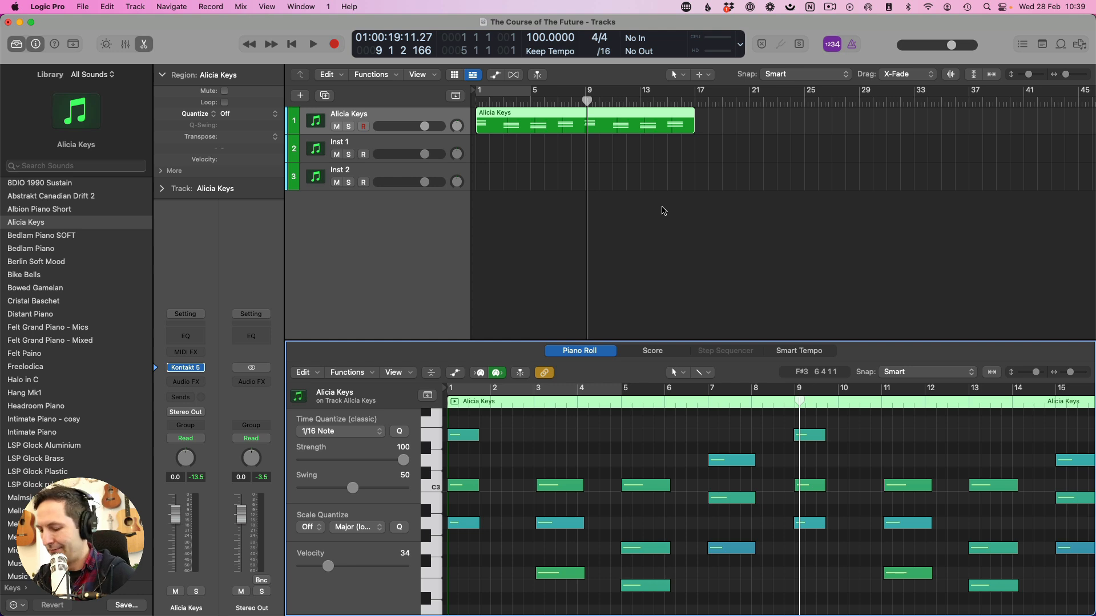
{"action": "key", "text": "e"}
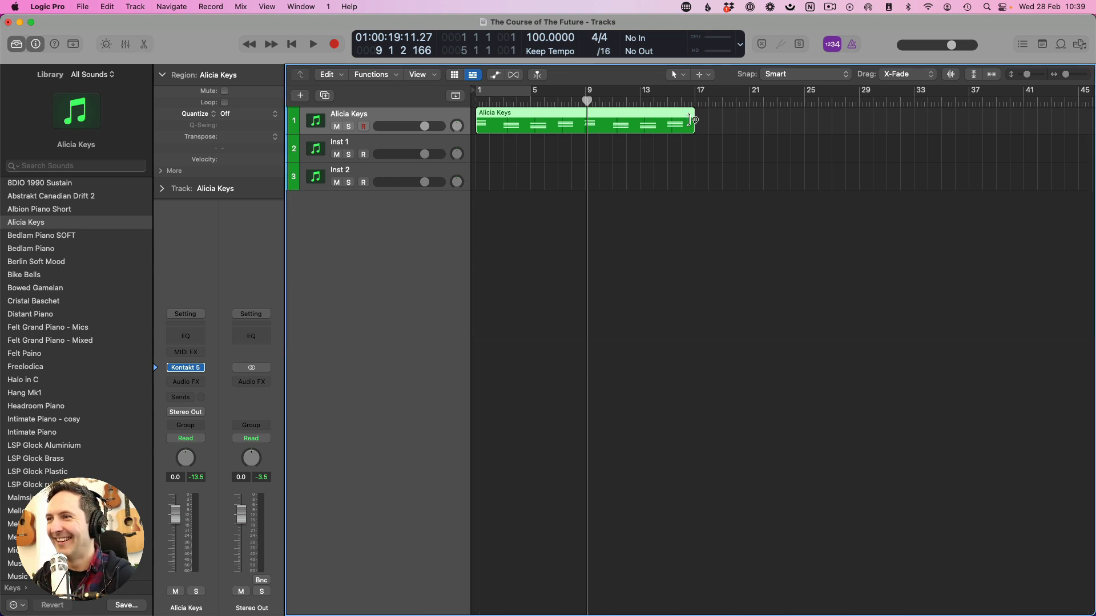
Place copies of the 16-bar piano region at bar 17 and bar 33 on the Alicia Keys track.
{"action": "left_click", "coordinate": [695, 101]}
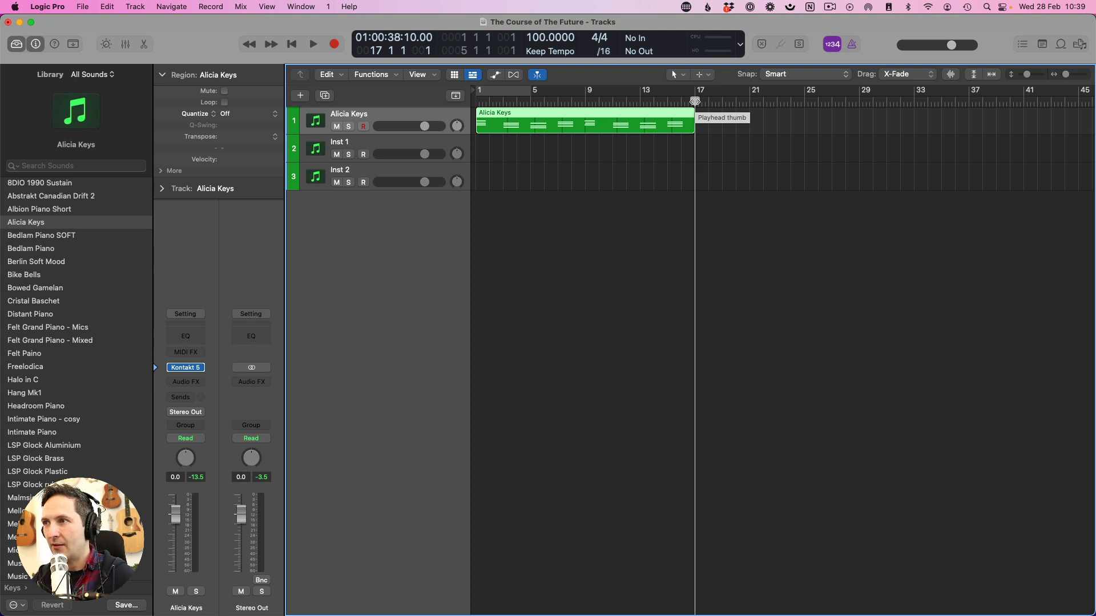
{"action": "key", "text": "super+r"}
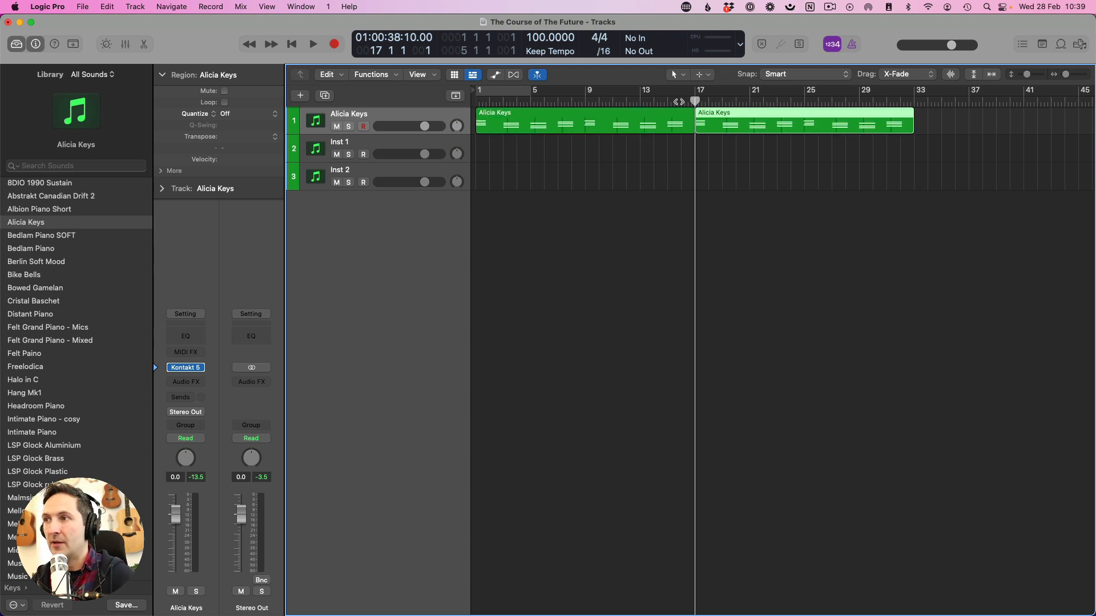
{"action": "left_click", "coordinate": [914, 99]}
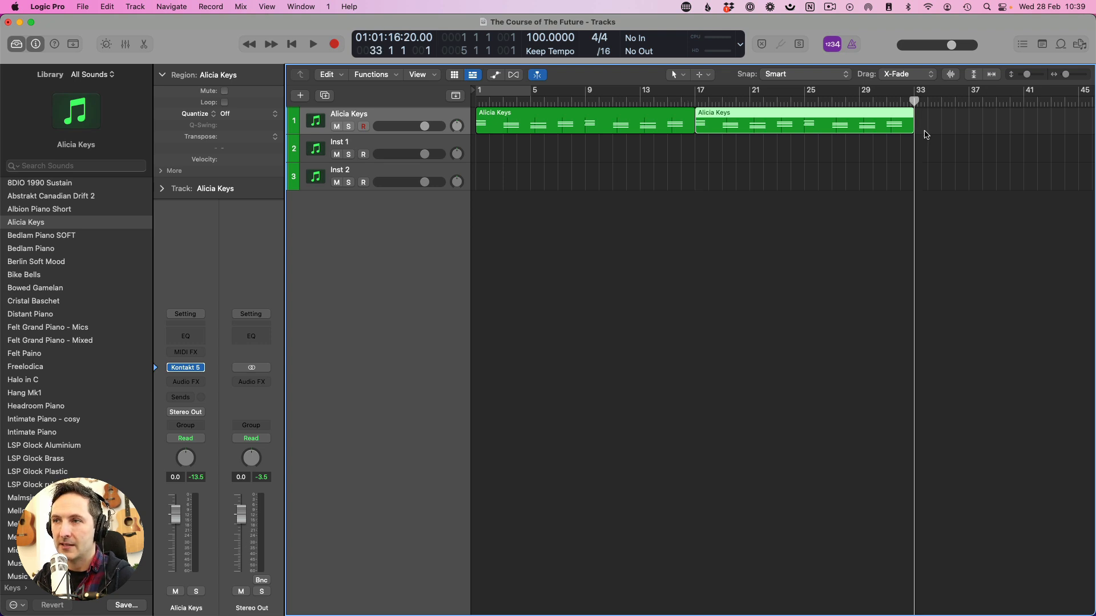
{"action": "scroll", "coordinate": [732, 138], "scroll_direction": "right", "scroll_amount": 2}
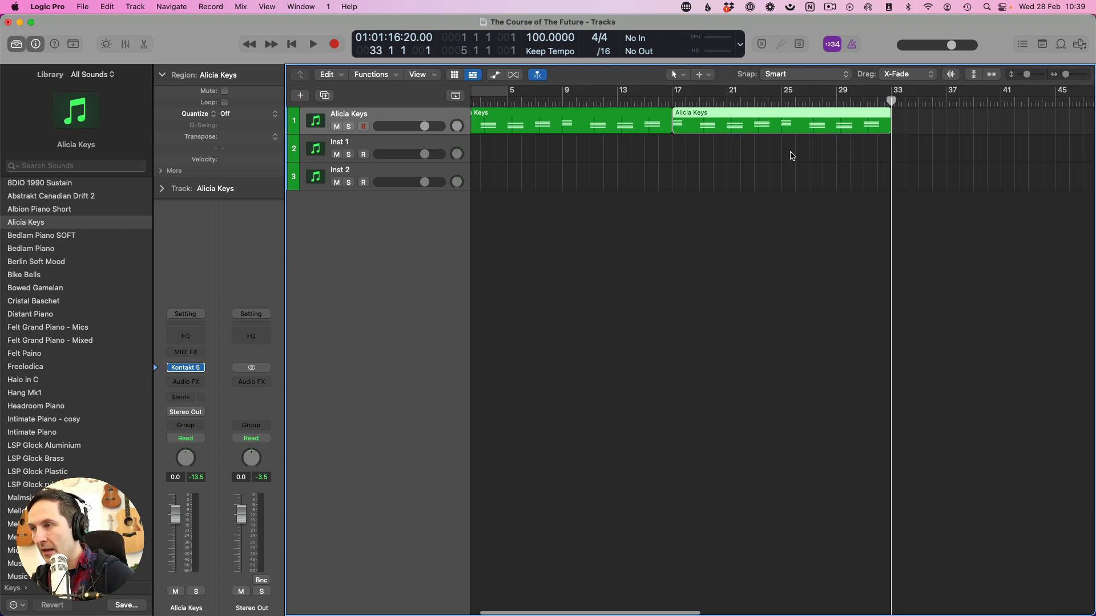
{"action": "scroll", "coordinate": [792, 156], "scroll_direction": "right", "scroll_amount": 5}
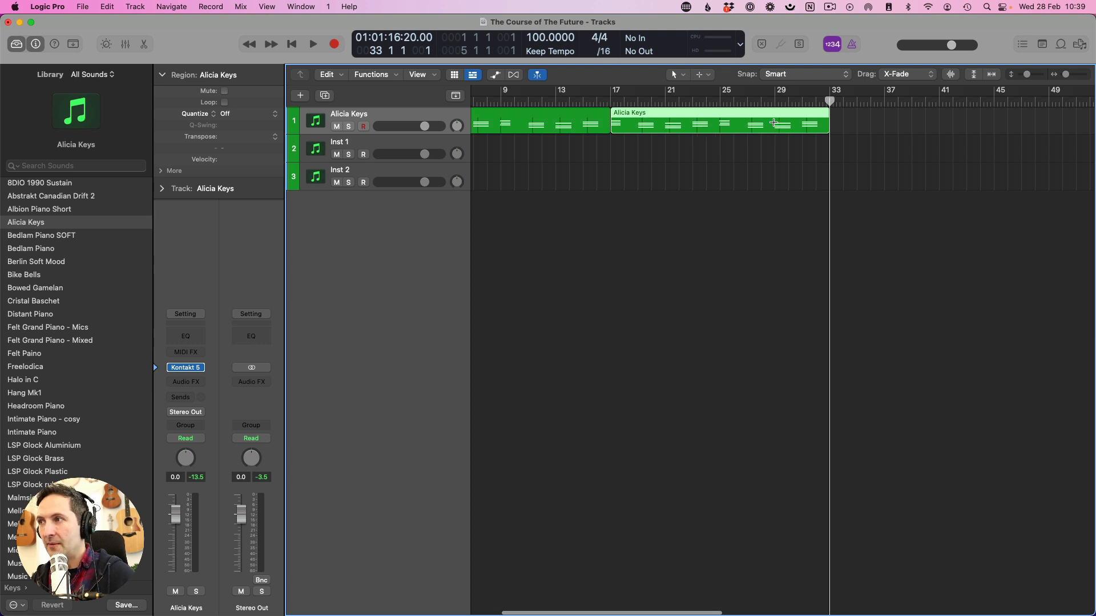
{"action": "key", "text": "super+v"}
{"action": "left_click", "coordinate": [905, 169]}
{"action": "left_click", "coordinate": [1051, 100]}
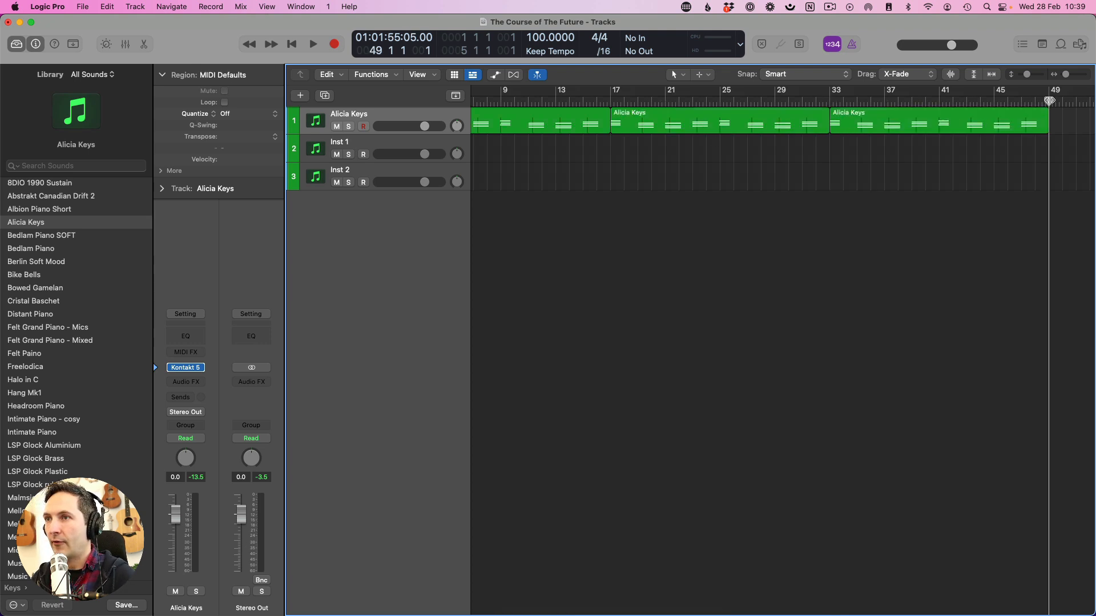
{"action": "left_click", "coordinate": [1048, 100]}
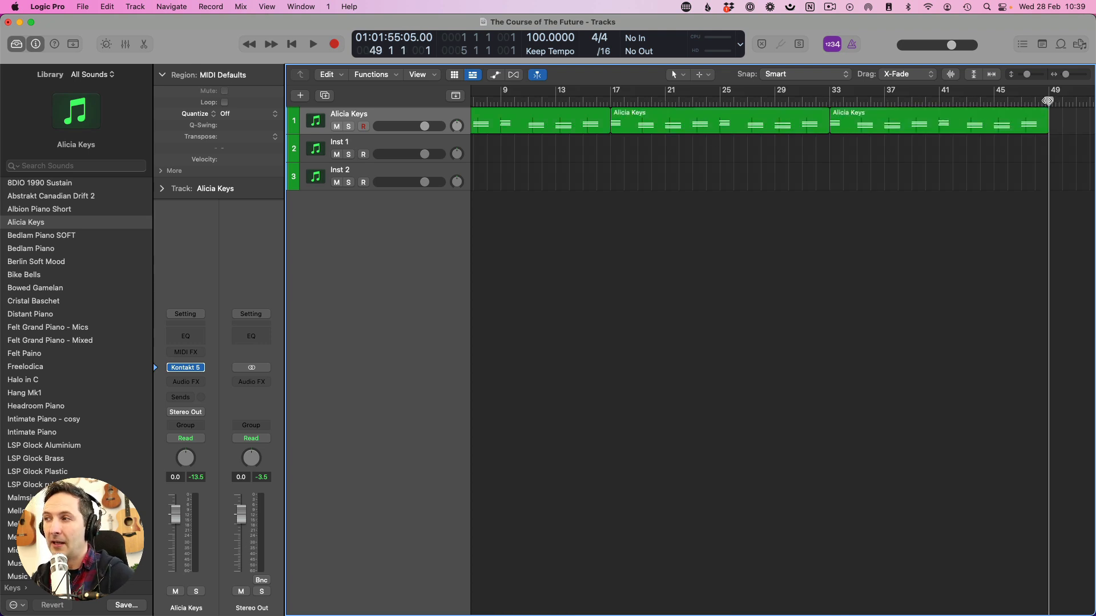
{"action": "scroll", "coordinate": [904, 116], "scroll_direction": "right", "scroll_amount": 5}
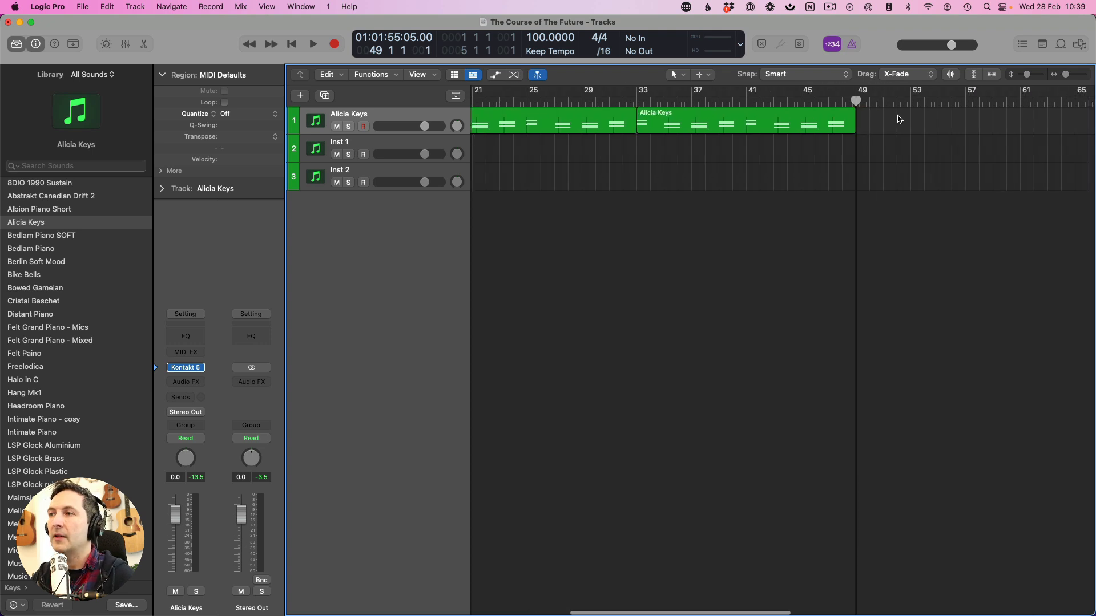
{"action": "mouse_move", "coordinate": [854, 126]}
{"action": "left_mouse_down"}
{"action": "mouse_move", "coordinate": [877, 127]}
{"action": "mouse_move", "coordinate": [829, 124]}
{"action": "left_mouse_up"}
{"action": "left_click", "coordinate": [845, 125]}
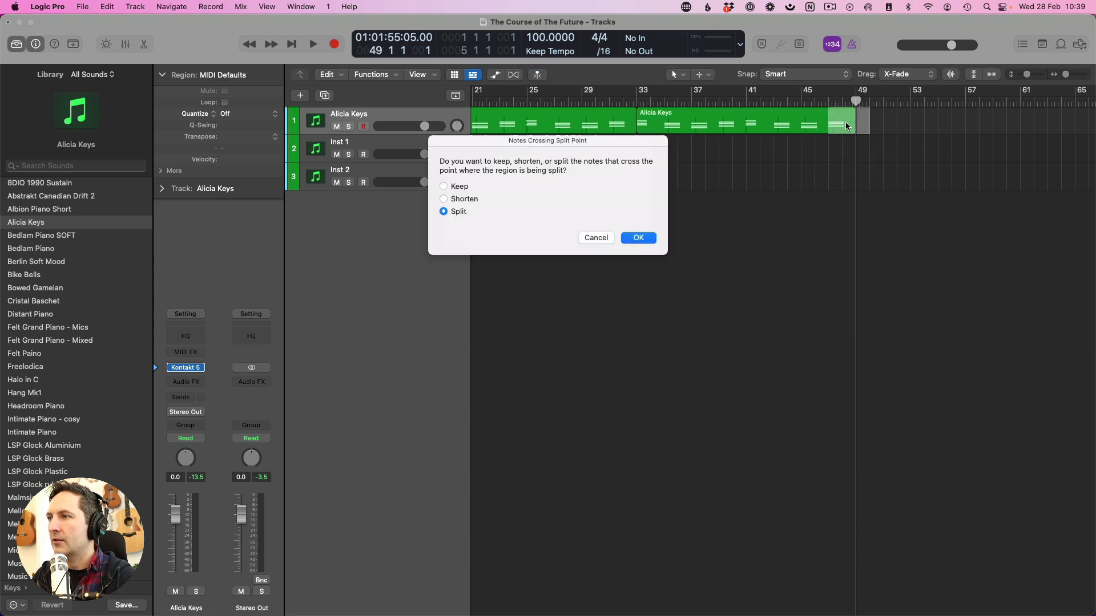
{"action": "left_click", "coordinate": [596, 237]}
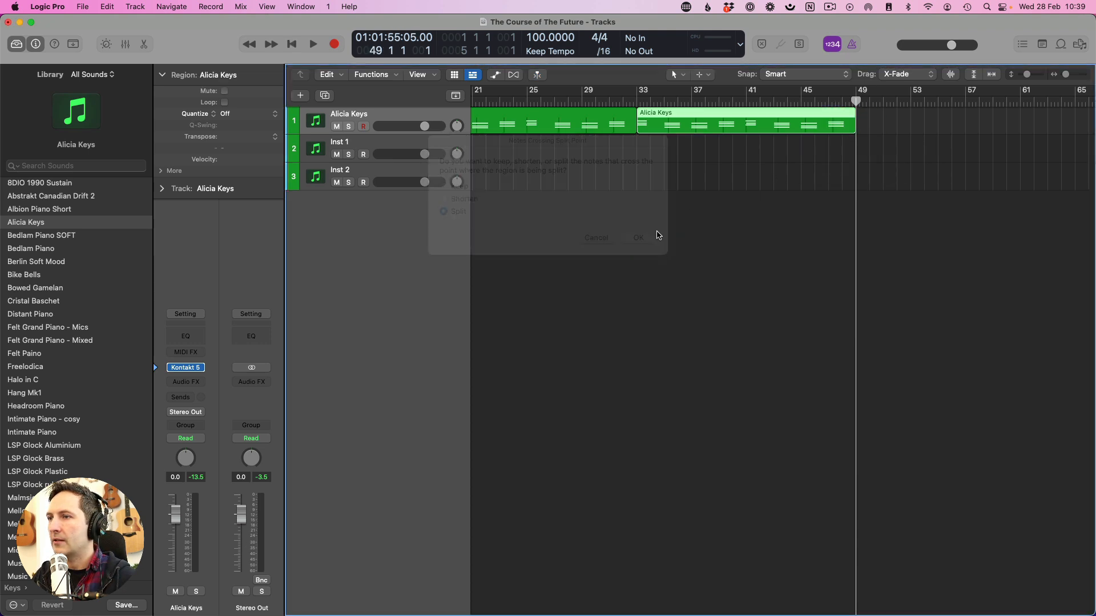
Record a closing piano chord at bar 49, starting from bar 46 beat 3.
{"action": "left_click", "coordinate": [821, 99]}
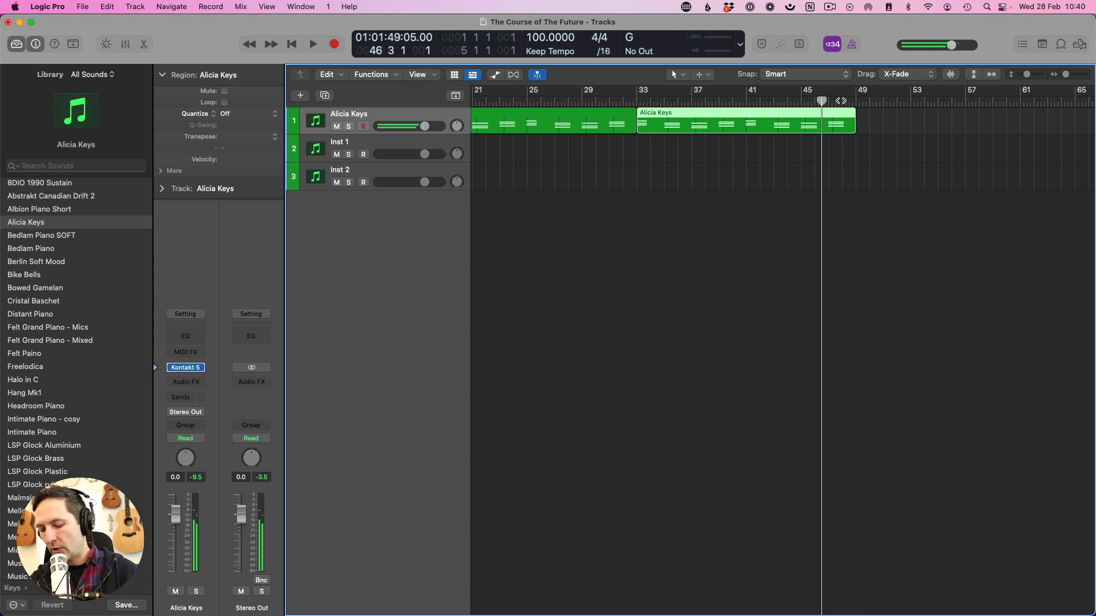
{"action": "key", "text": "r"}
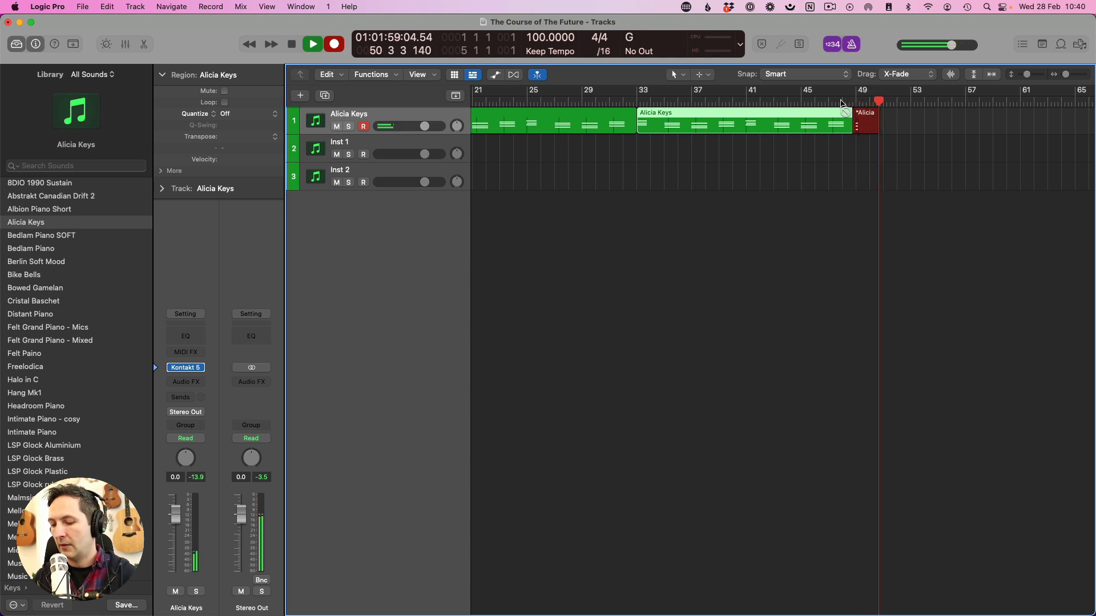
{"action": "key", "text": "space"}
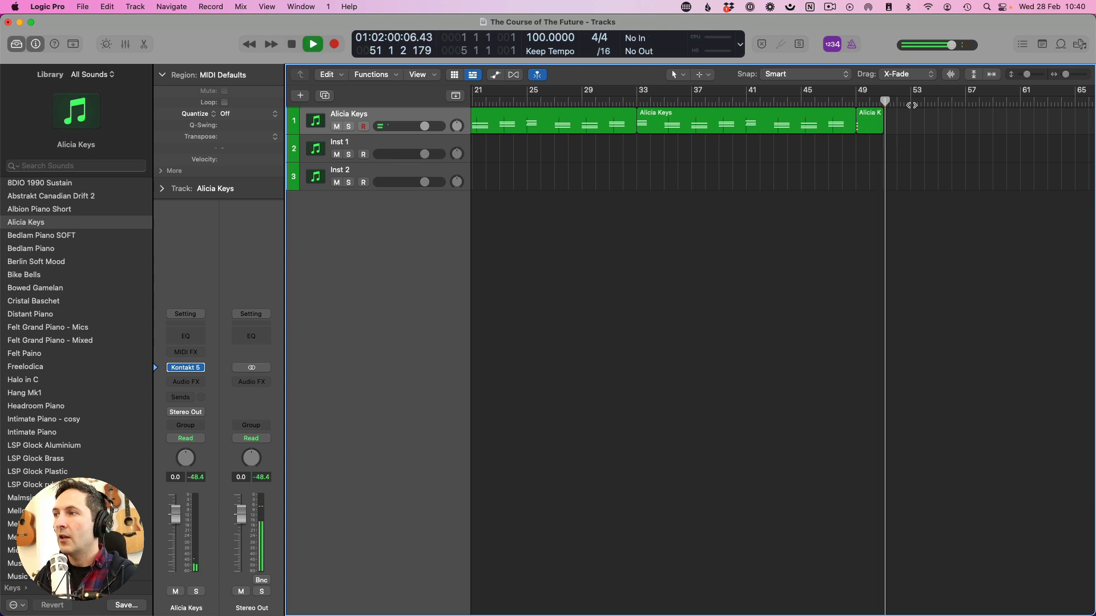
Record a new eight-bar chord part on the Alicia Keys track starting at bar 53.
{"action": "left_click", "coordinate": [912, 104]}
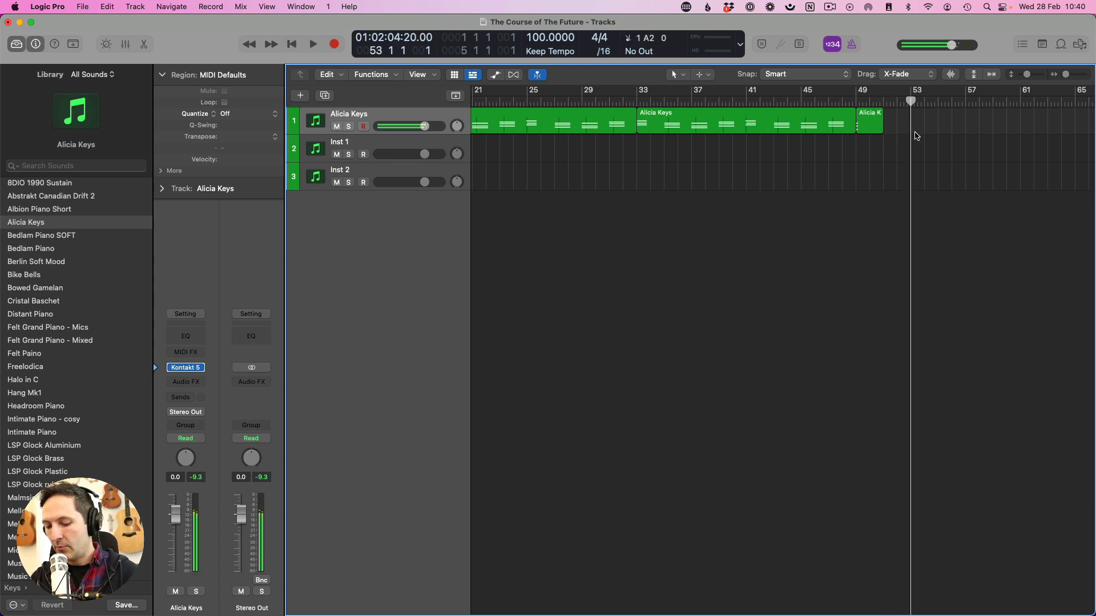
{"action": "key", "text": "r"}
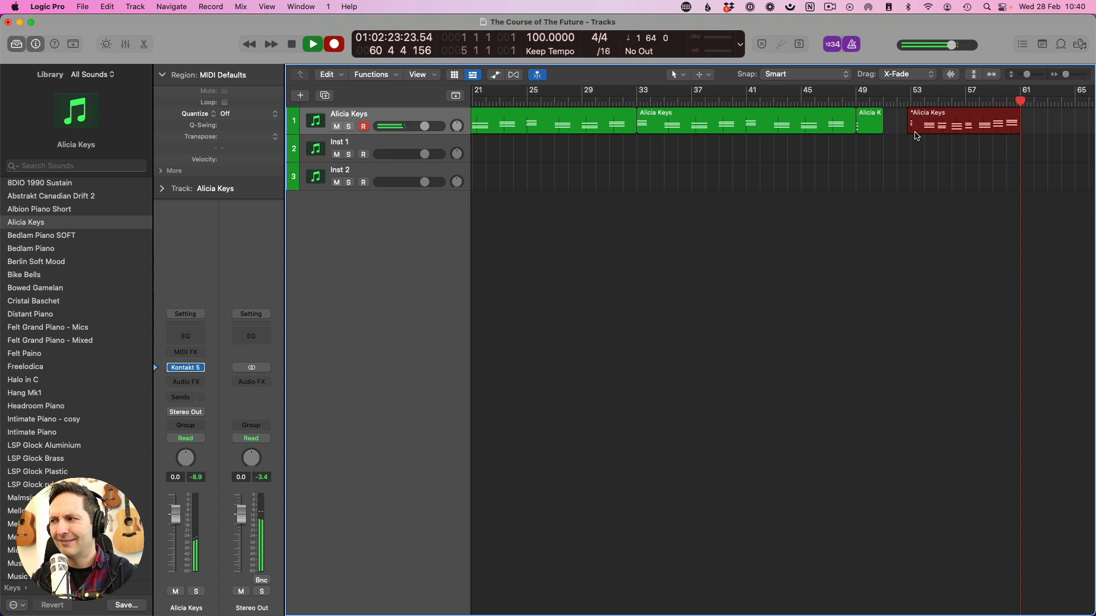
{"action": "key", "text": "space"}
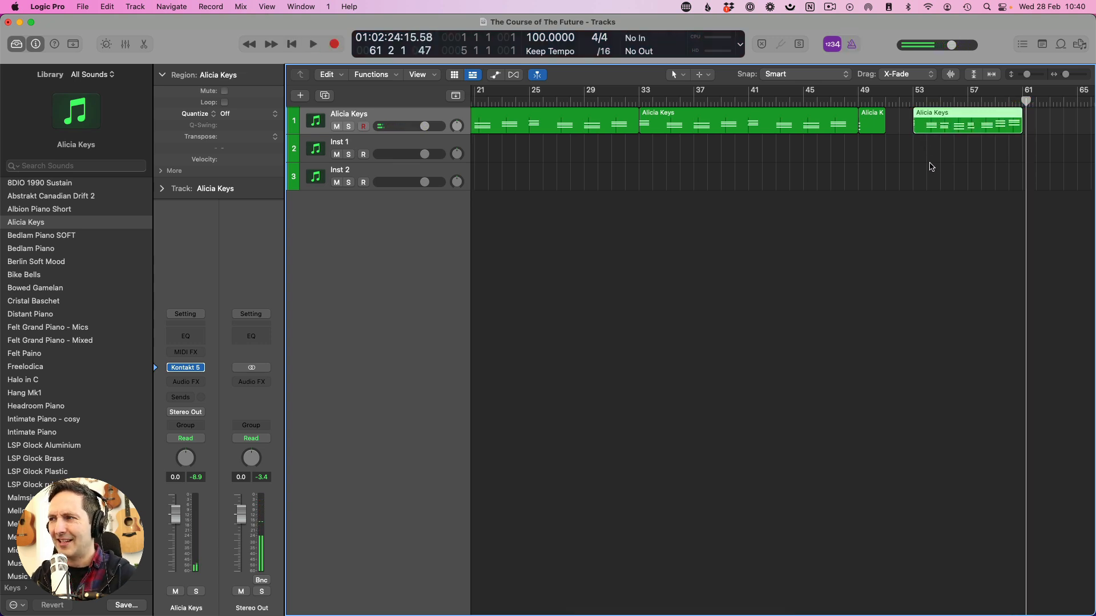
Open the bar 53 region in the Piano Roll and quantize all its notes to 1/16 notes.
{"action": "left_click", "coordinate": [1007, 141]}
{"action": "double_click", "coordinate": [1007, 132]}
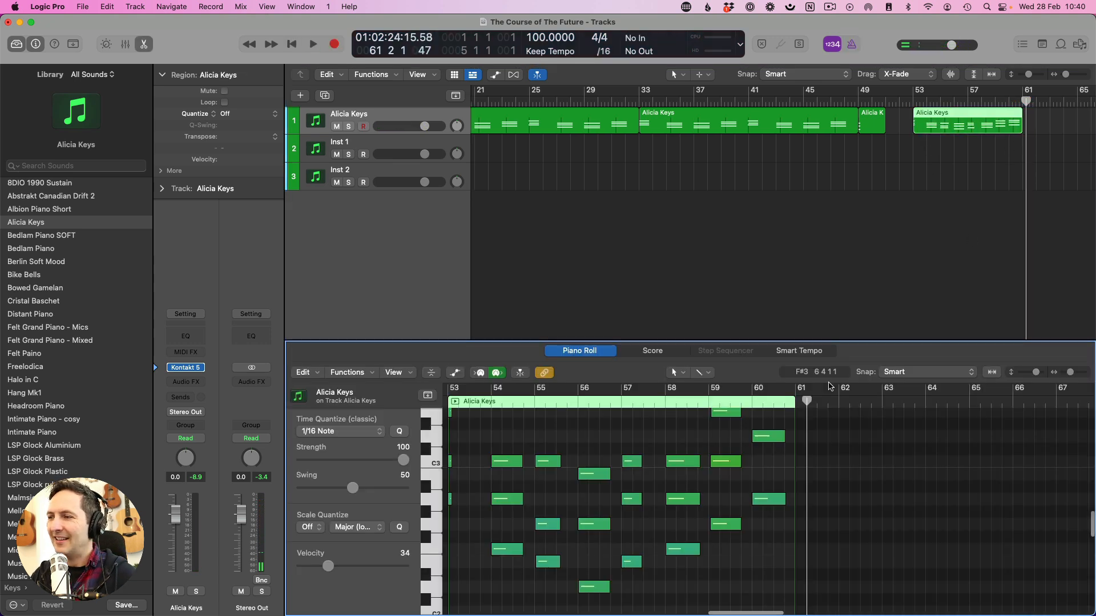
{"action": "scroll", "coordinate": [742, 491], "scroll_direction": "up", "scroll_amount": 3}
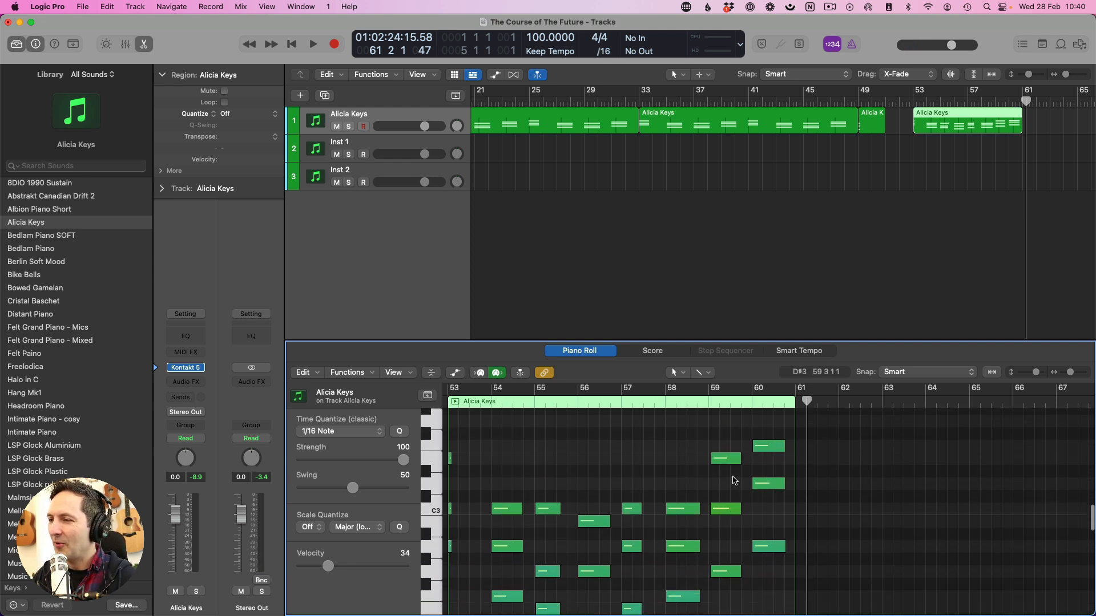
{"action": "key", "text": "super+a"}
{"action": "key", "text": "q"}
Lengthen the three notes of the opening chord at bar 53 to one full bar.
{"action": "left_click", "coordinate": [714, 482]}
{"action": "left_click_drag", "start_coordinate": [461, 446], "coordinate": [449, 602]}
{"action": "left_click_drag", "start_coordinate": [451, 487], "coordinate": [493, 487]}
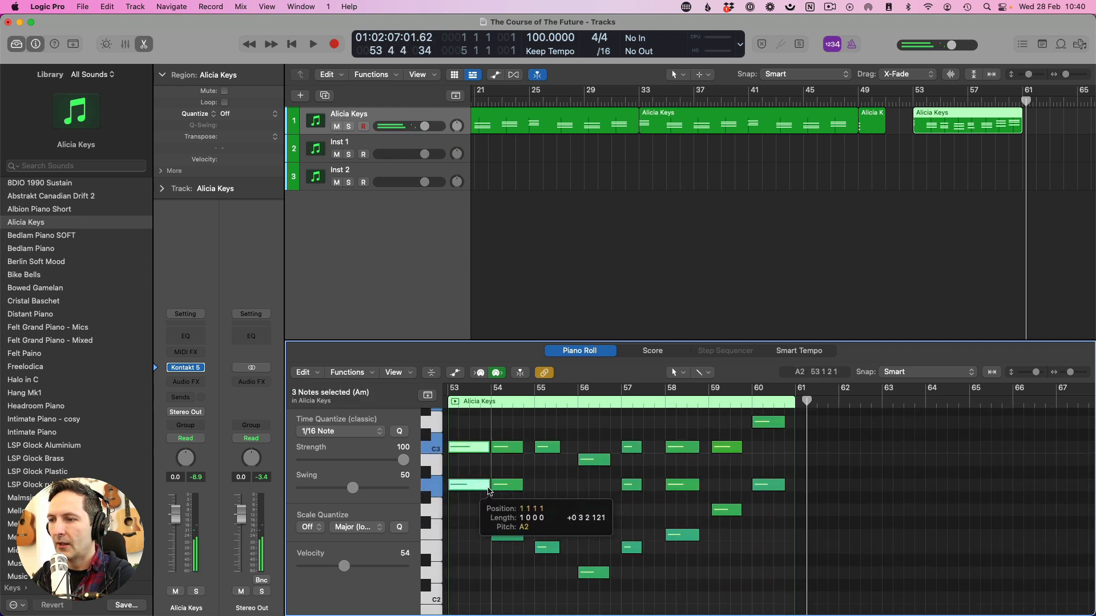
Lower the notes of the last chord at bar 60 to D3, B2 and G2 and play the passage.
{"action": "scroll", "coordinate": [759, 502], "scroll_direction": "up", "scroll_amount": 3}
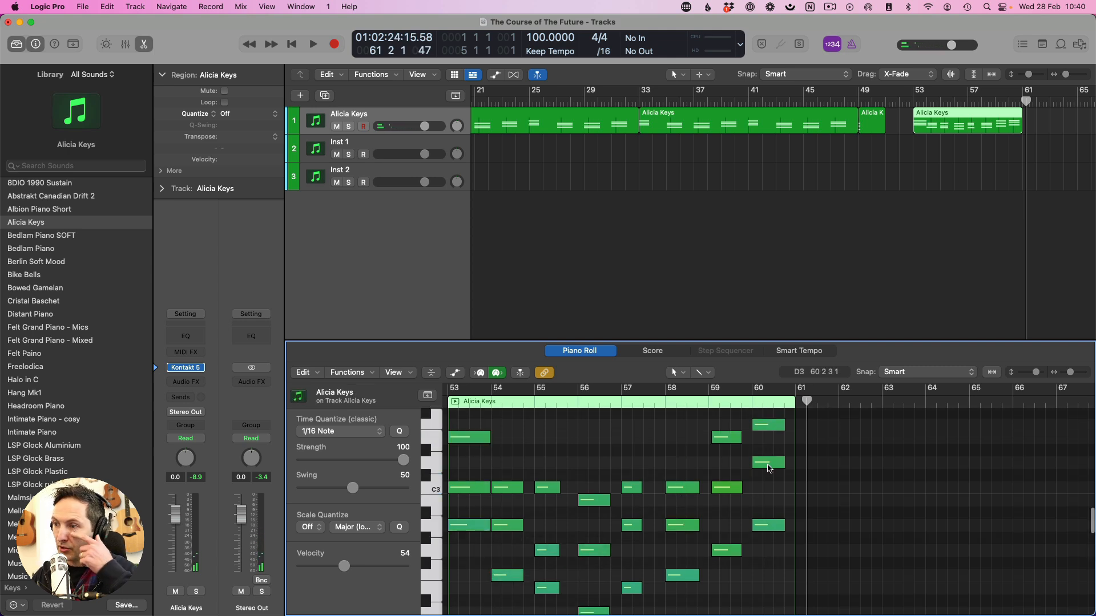
{"action": "left_click_drag", "start_coordinate": [769, 432], "coordinate": [762, 549]}
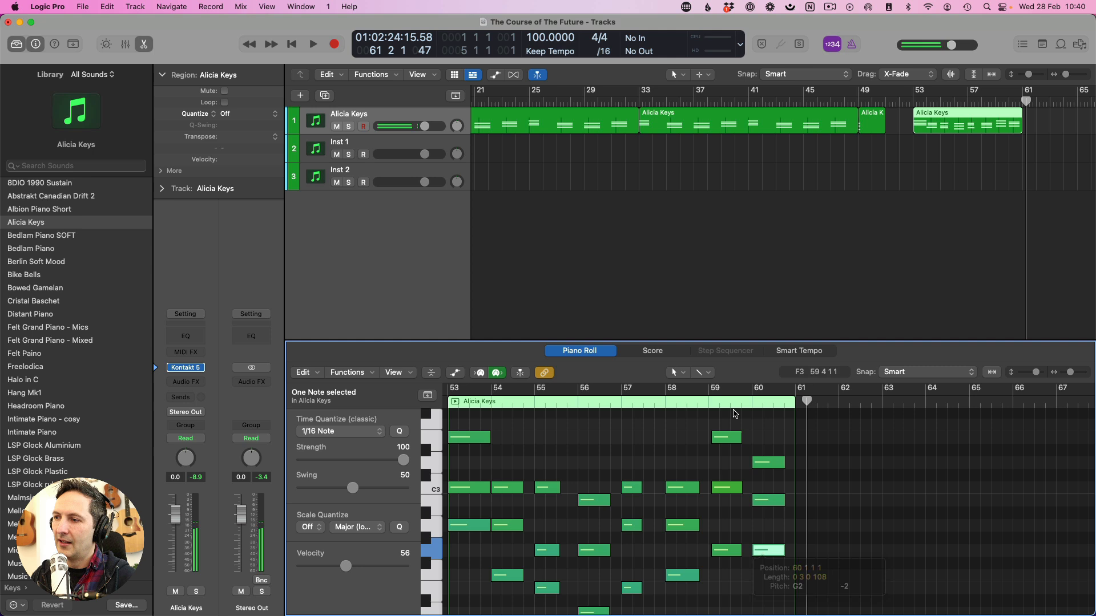
{"action": "key", "text": "space"}
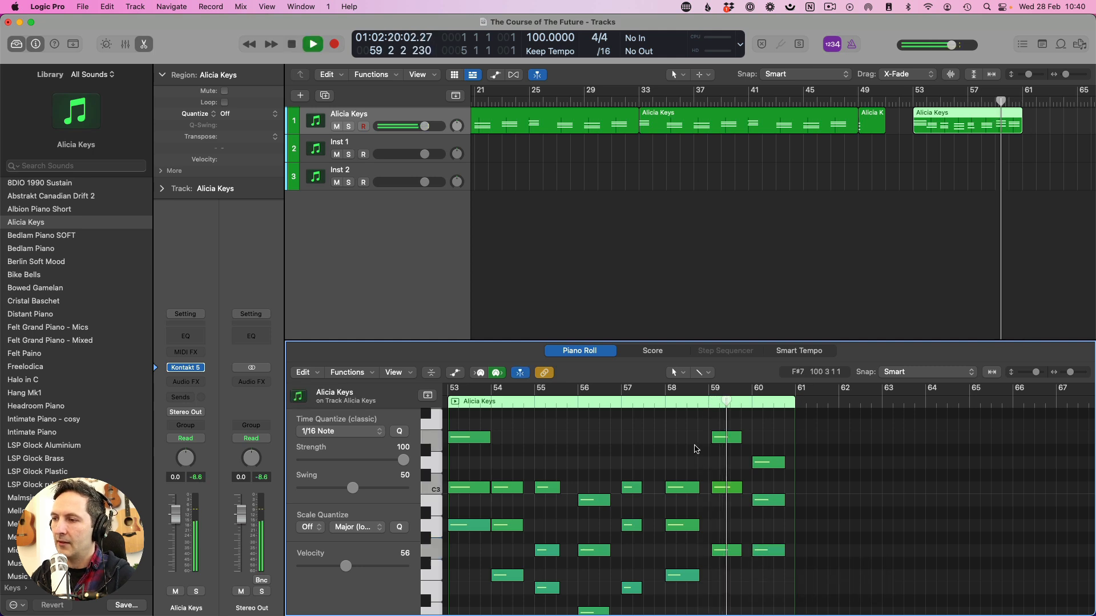
Quantize all notes of the bar 53 region to 1/8 notes and close the Piano Roll.
{"action": "key", "text": "super+a"}
{"action": "left_click", "coordinate": [340, 431]}
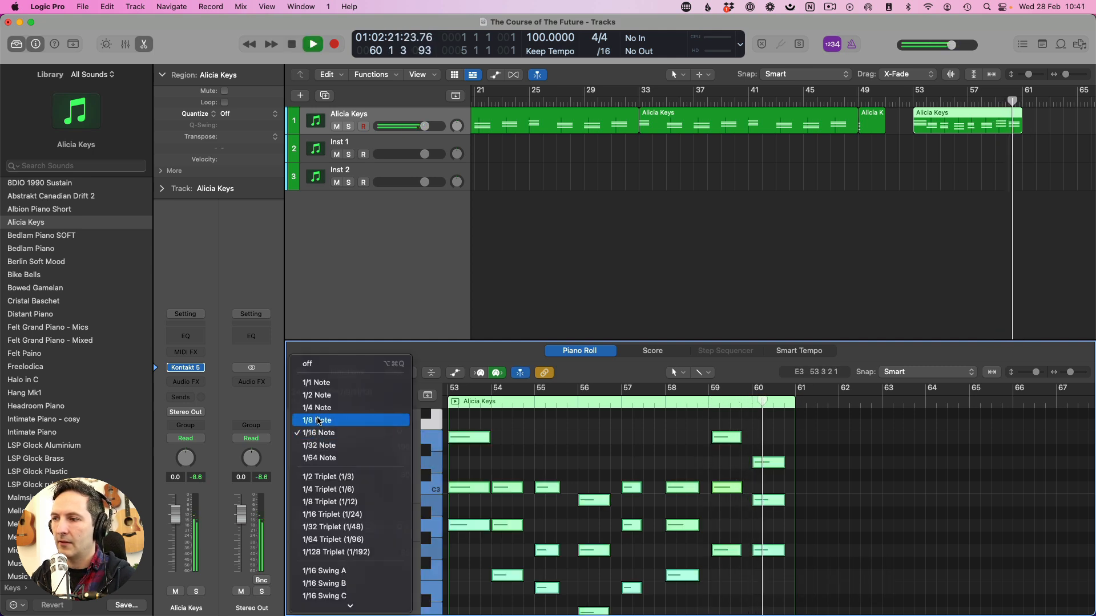
{"action": "left_click", "coordinate": [315, 422]}
{"action": "key", "text": "space"}
{"action": "key", "text": "e"}
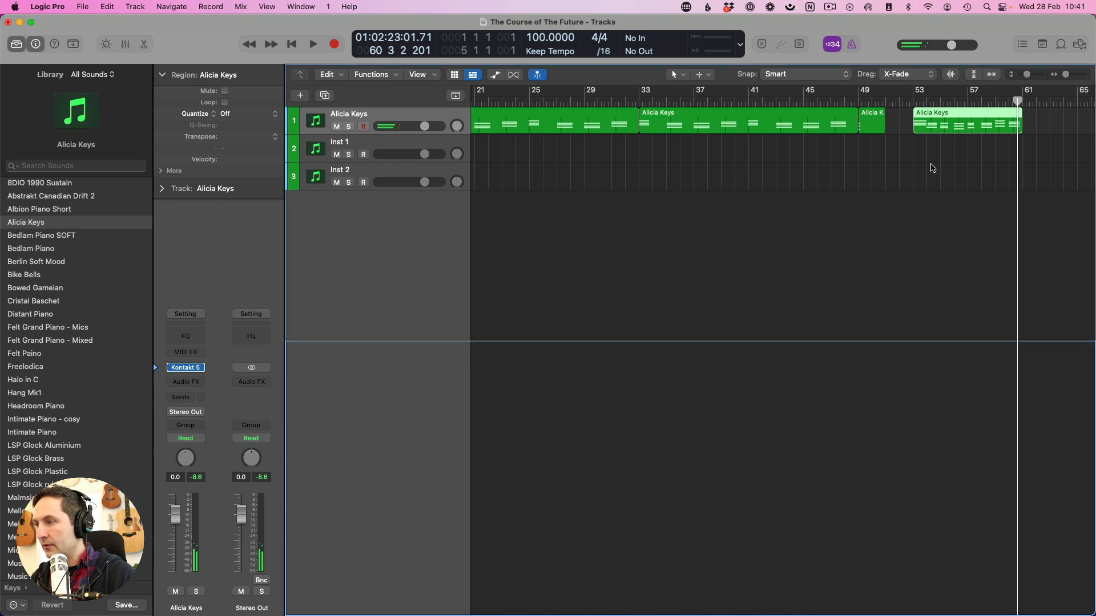
Repeat the eight-bar region from bar 53 once, so that a copy starts at bar 61.
{"action": "left_click_drag", "start_coordinate": [935, 125], "coordinate": [936, 126]}
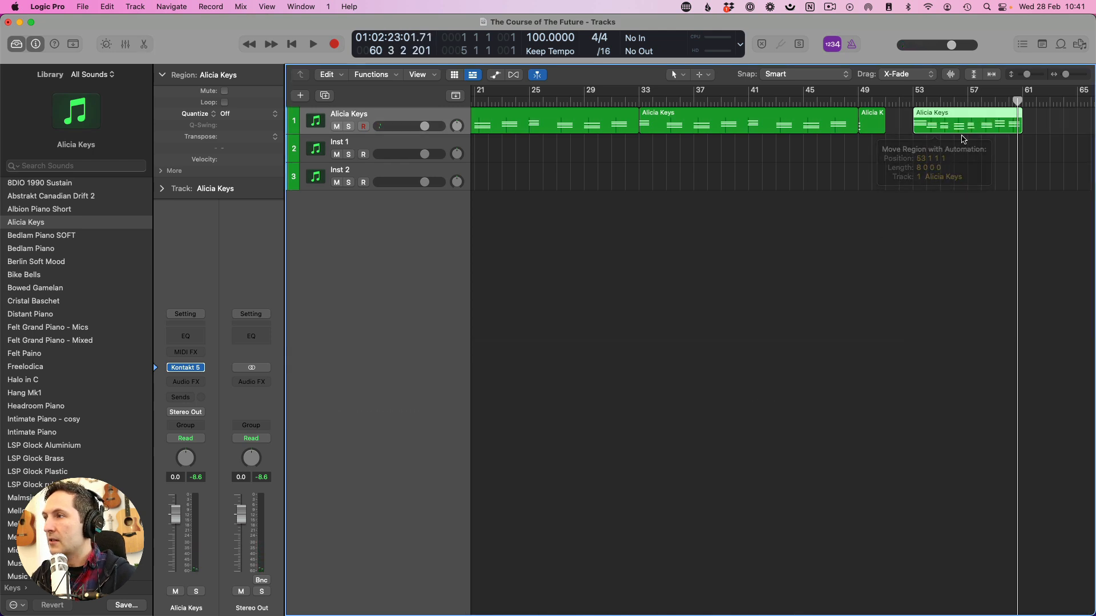
{"action": "scroll", "coordinate": [948, 138], "scroll_direction": "right", "scroll_amount": 3}
{"action": "key", "text": "super+r"}
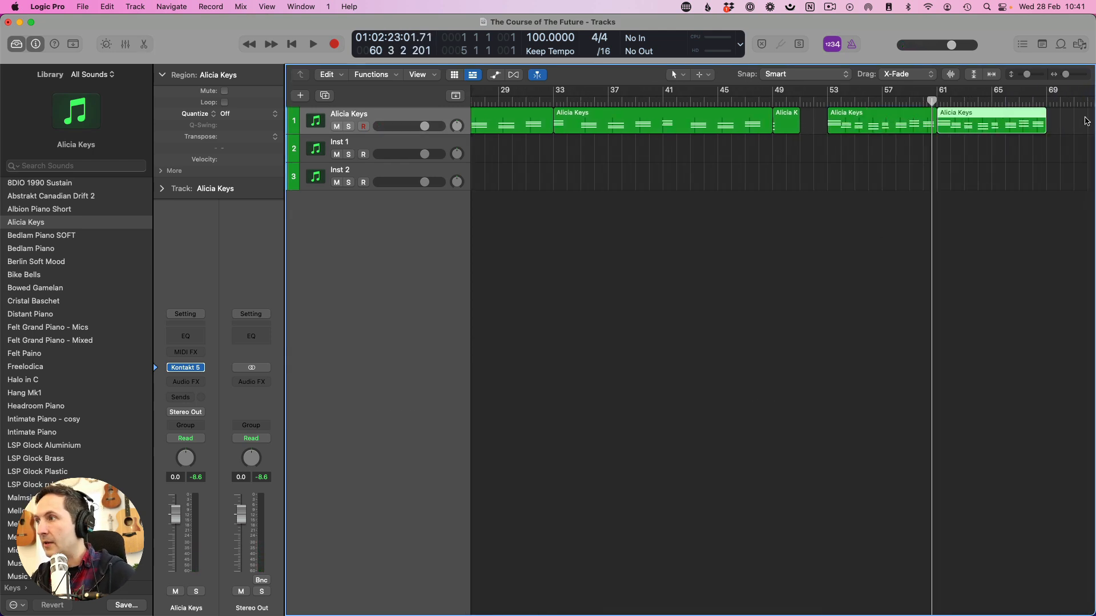
{"action": "scroll", "coordinate": [1044, 101], "scroll_direction": "right", "scroll_amount": 3}
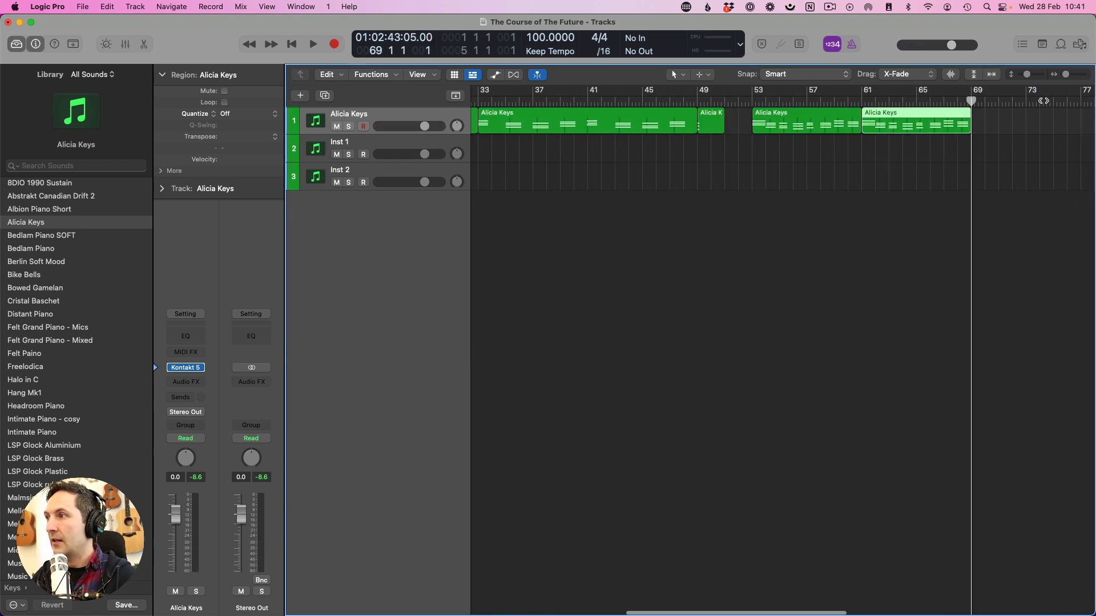
Split off the last bar of the bar 61 region at bar 68, repeat it twice up to bar 71, and play from there.
{"action": "left_click_drag", "start_coordinate": [987, 123], "coordinate": [959, 123]}
{"action": "left_click", "coordinate": [965, 125]}
{"action": "key", "text": "super+r"}
{"action": "key", "text": "super+r"}
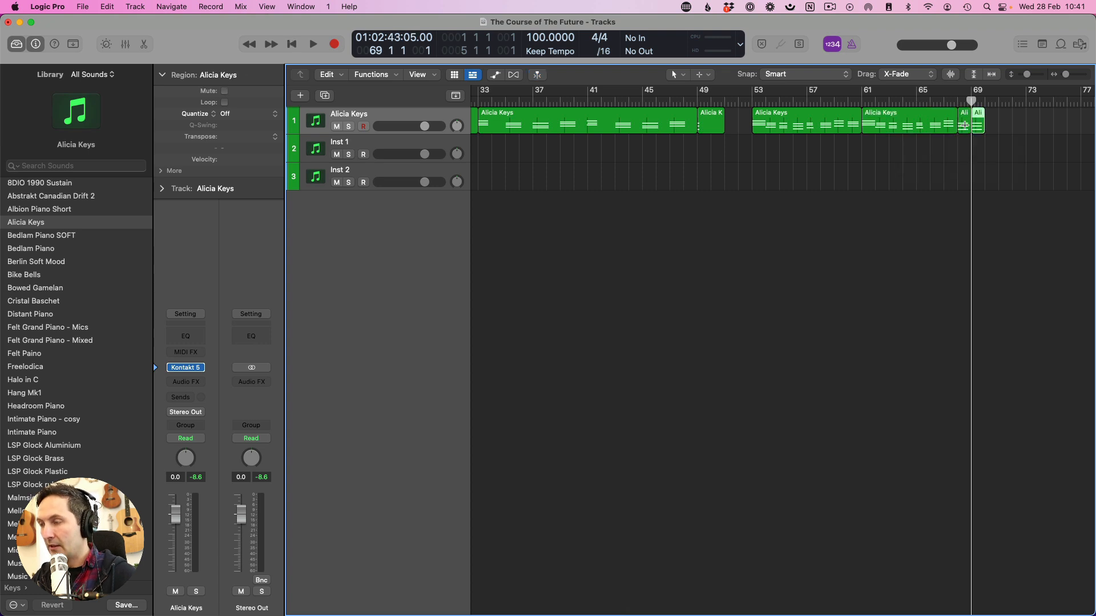
{"action": "left_click", "coordinate": [996, 102]}
{"action": "key", "text": "space"}
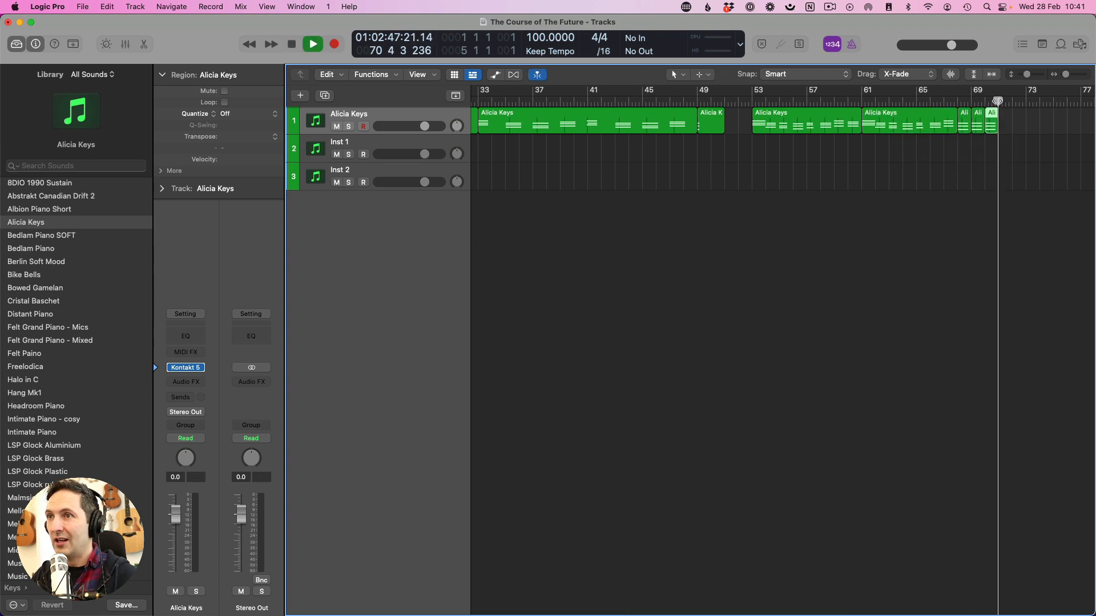
{"action": "left_click", "coordinate": [987, 172]}
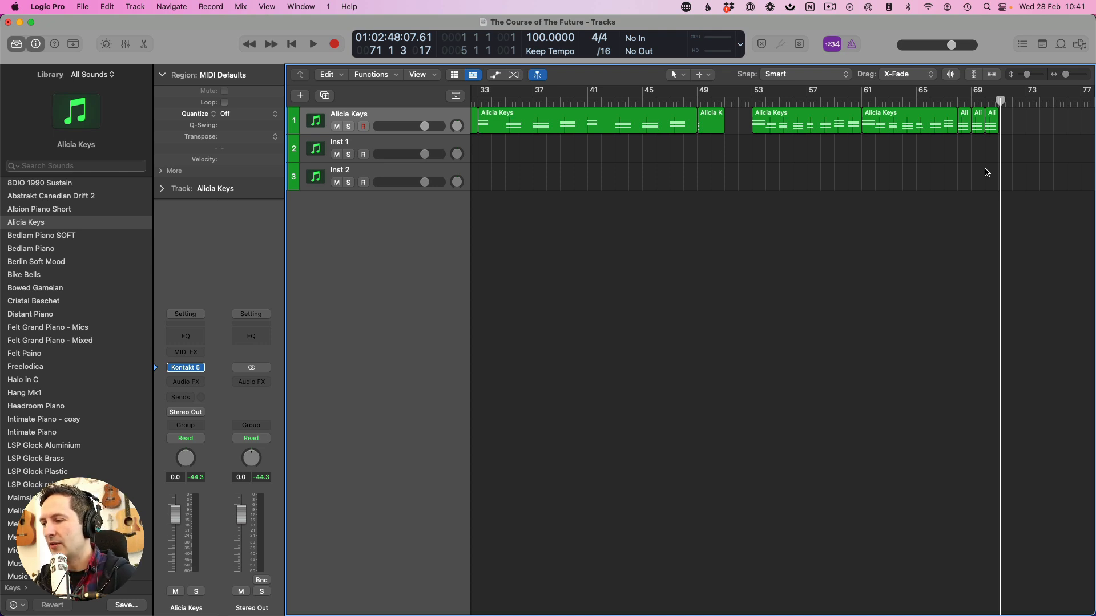
Shorten the project by moving its end marker back to about bar 73.
{"action": "scroll", "coordinate": [993, 171], "scroll_direction": "right", "scroll_amount": 15}
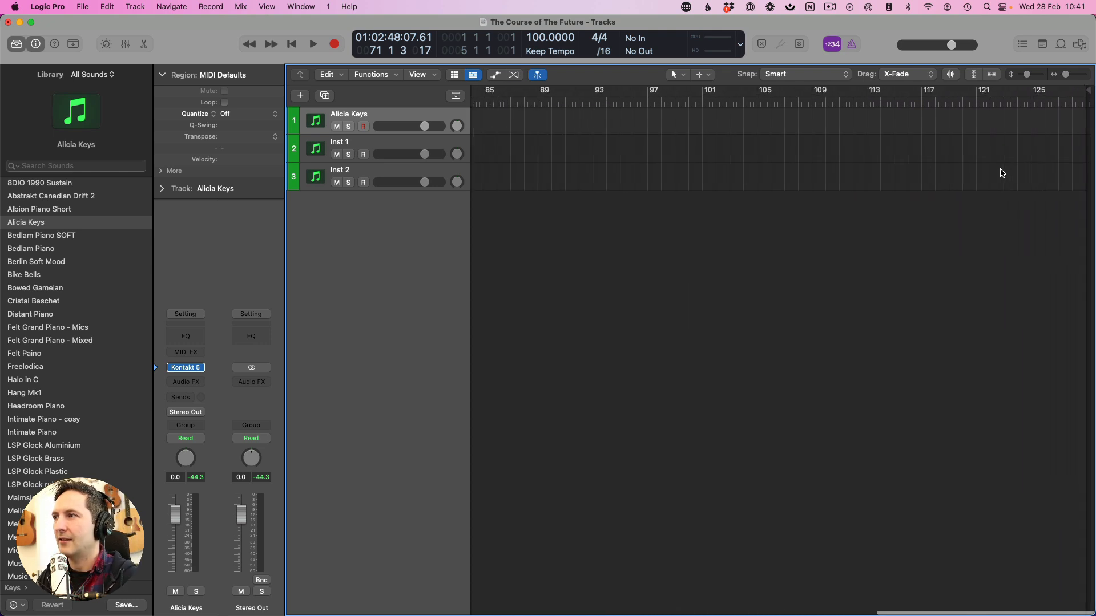
{"action": "left_click_drag", "start_coordinate": [1088, 96], "coordinate": [492, 112]}
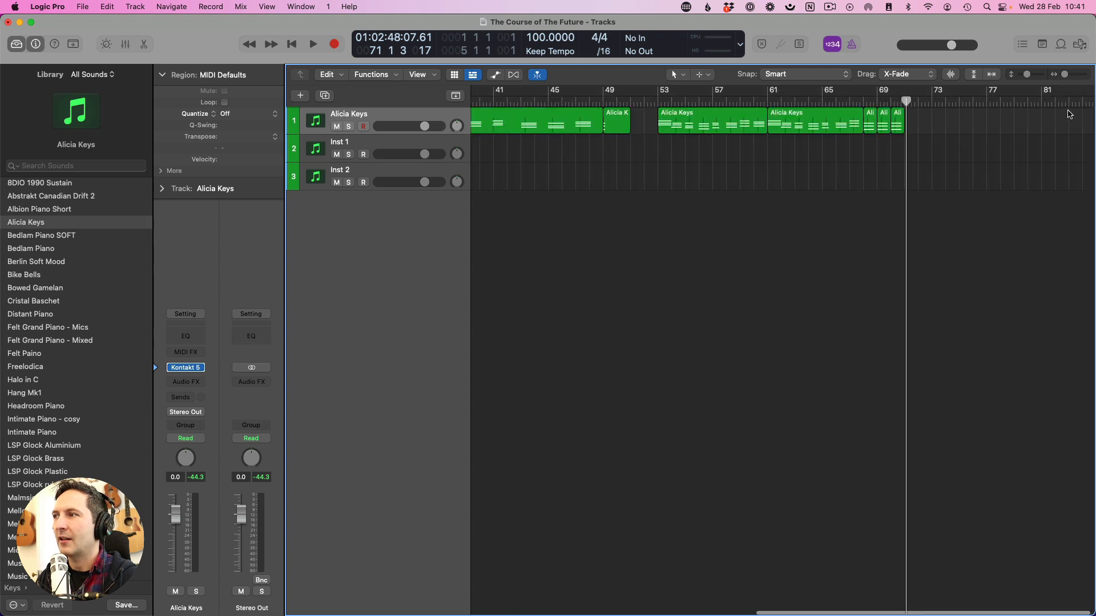
{"action": "left_click_drag", "start_coordinate": [1091, 96], "coordinate": [941, 121]}
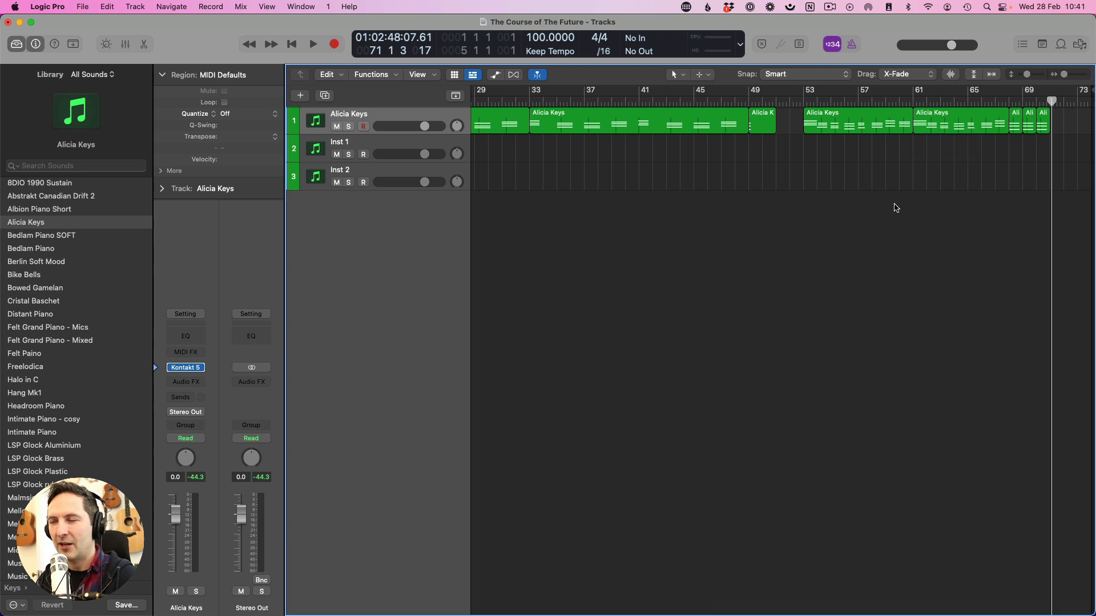
{"action": "key", "text": "z"}
{"action": "key", "text": "z"}
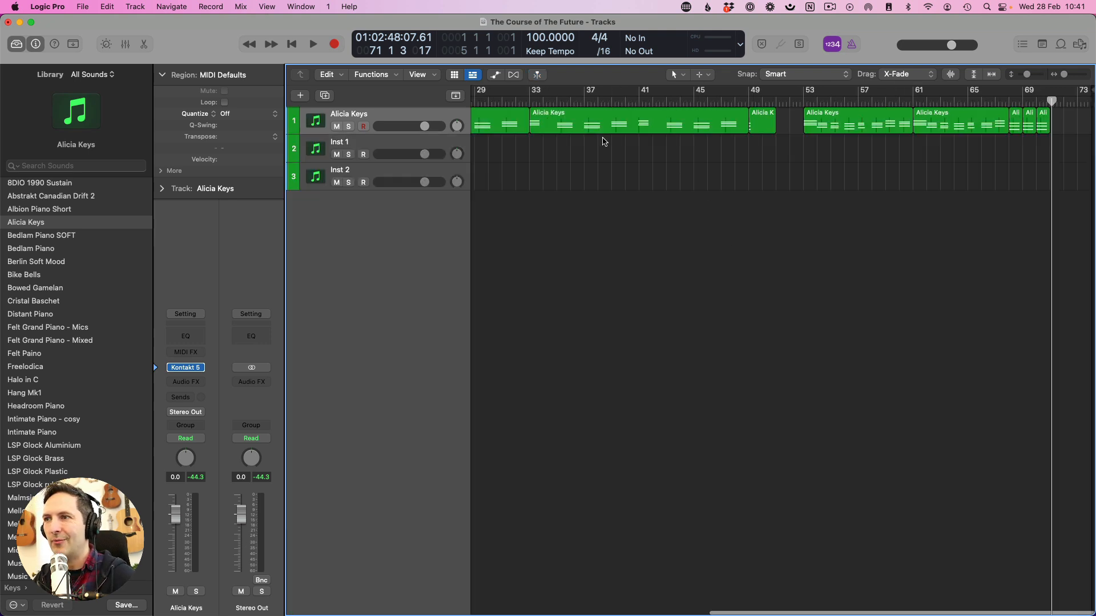
{"action": "scroll", "coordinate": [558, 165], "scroll_direction": "left", "scroll_amount": 8}
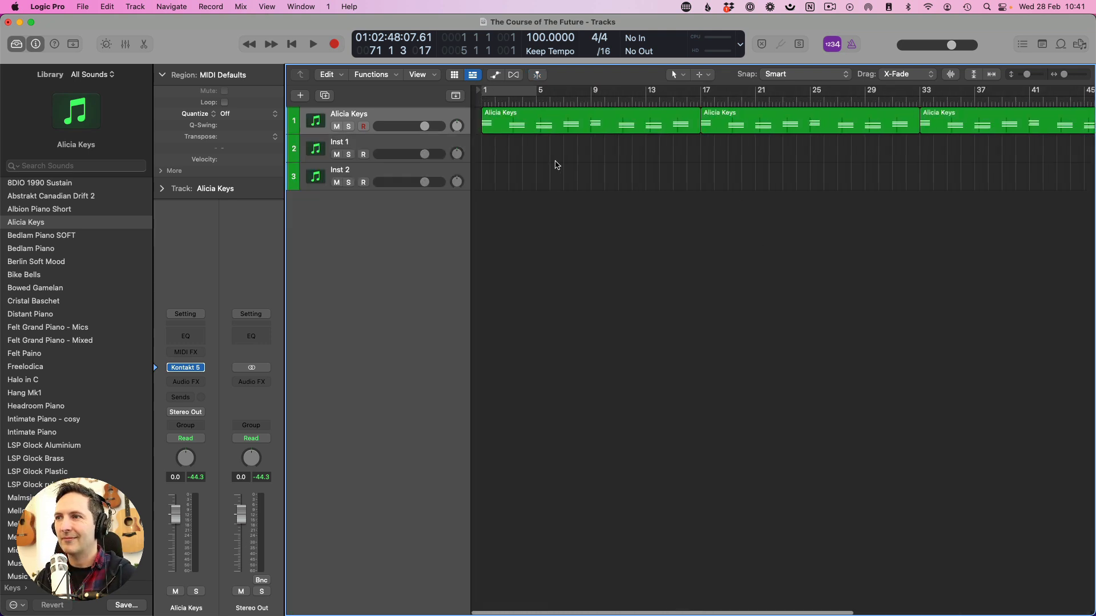
{"action": "left_click", "coordinate": [1059, 78]}
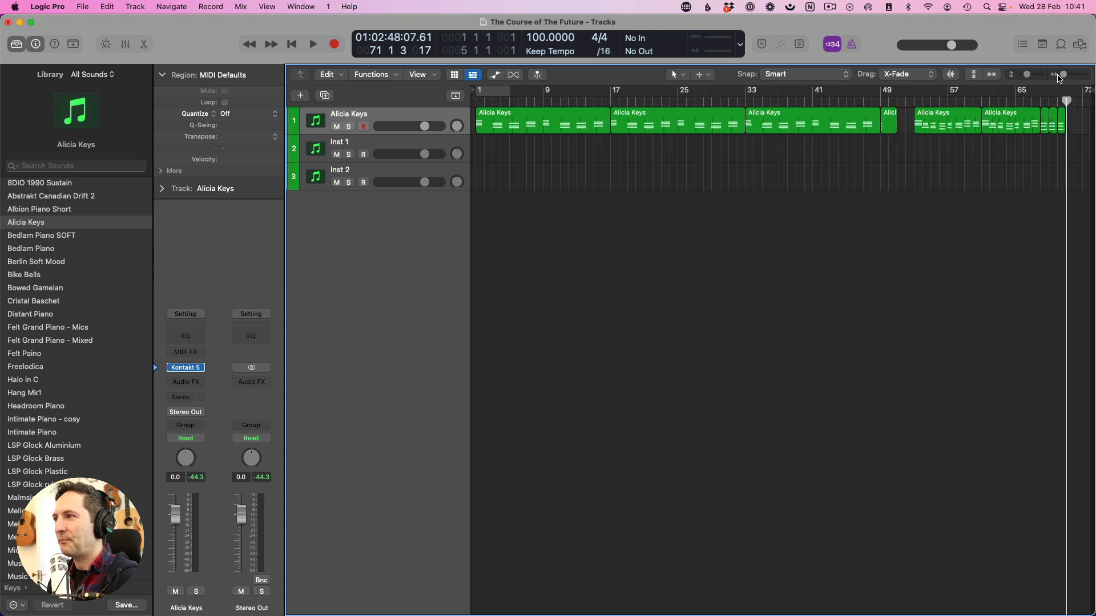
Duplicate the Alicia Keys track, move the first region at bar 1 onto the new track, and play it.
{"action": "left_click", "coordinate": [370, 117]}
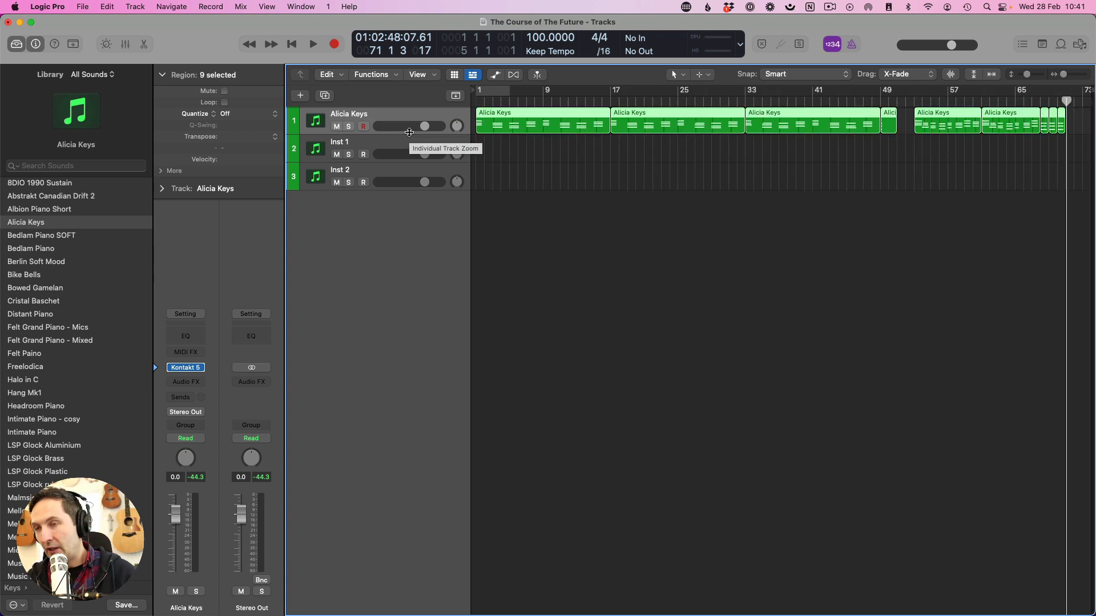
{"action": "key", "text": "super+d"}
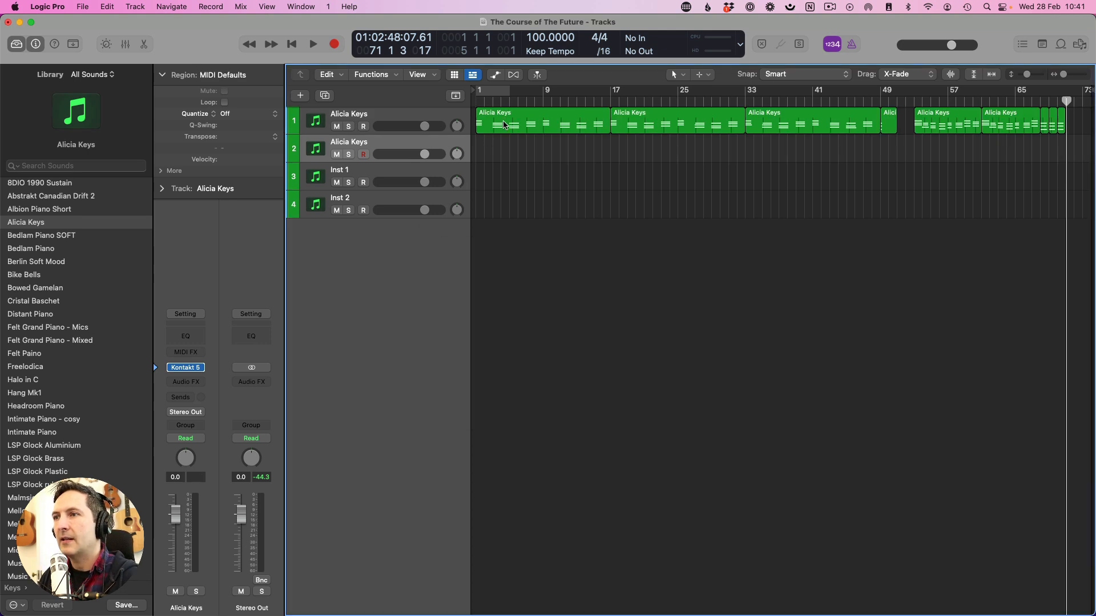
{"action": "left_click_drag", "start_coordinate": [504, 127], "coordinate": [504, 151]}
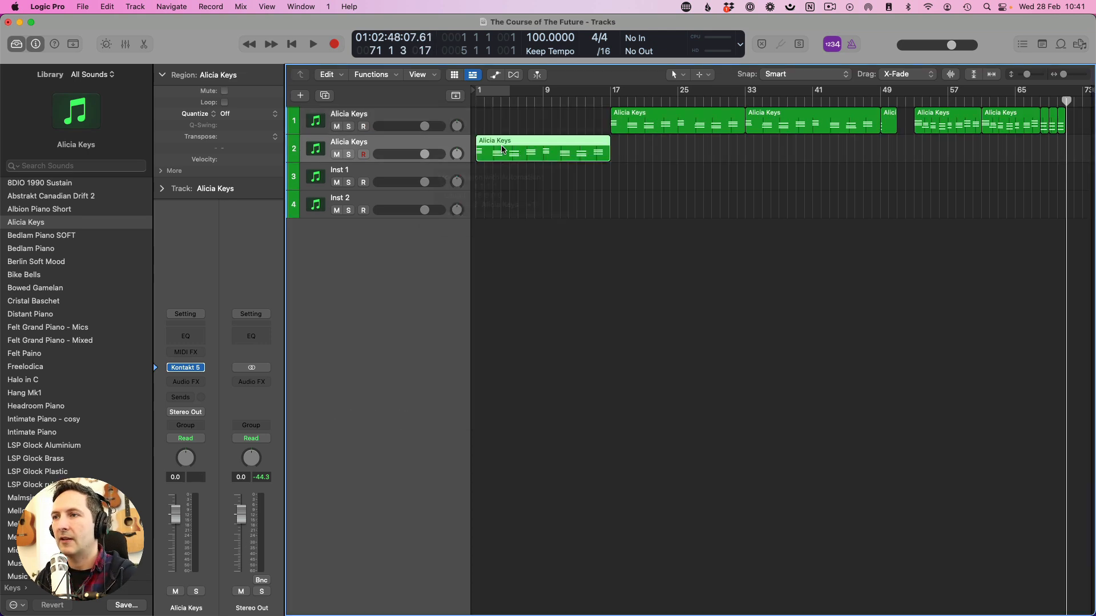
{"action": "key", "text": "space"}
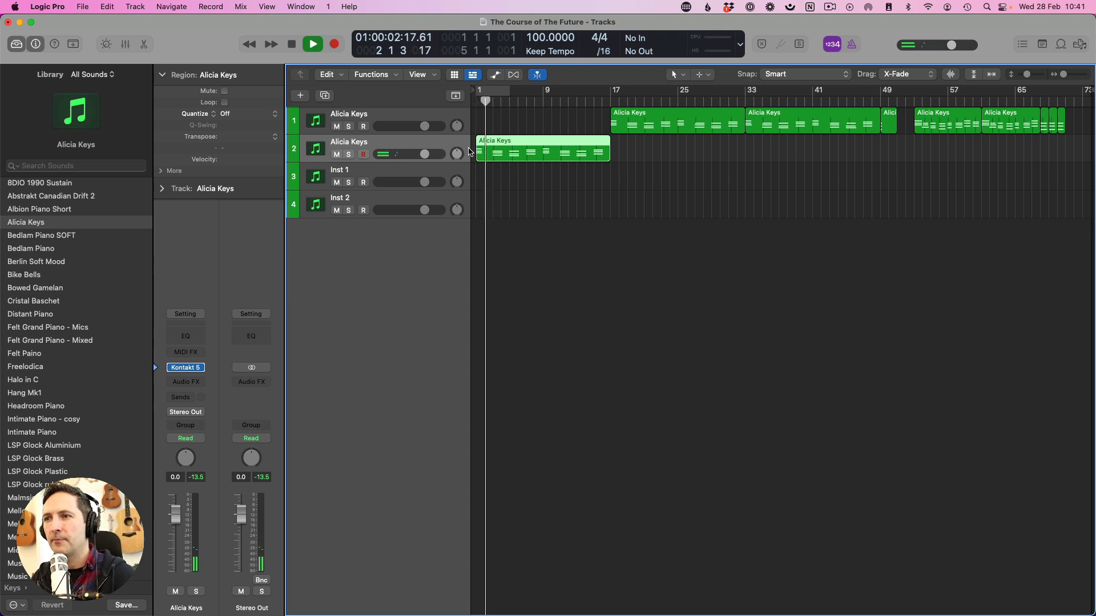
{"action": "key", "text": "space"}
Lower the velocity of all notes in the bar 1 region on track 2 to 17 and play it from the start.
{"action": "double_click", "coordinate": [498, 152]}
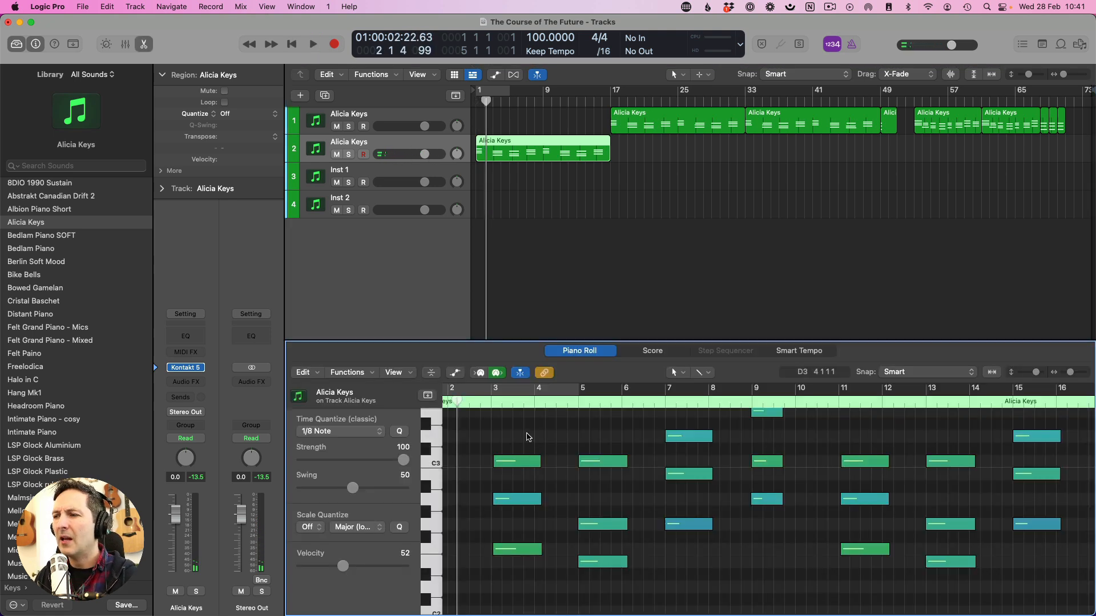
{"action": "key", "text": "super+a"}
{"action": "left_click_drag", "start_coordinate": [328, 567], "coordinate": [314, 567]}
{"action": "key", "text": "Return"}
{"action": "key", "text": "space"}
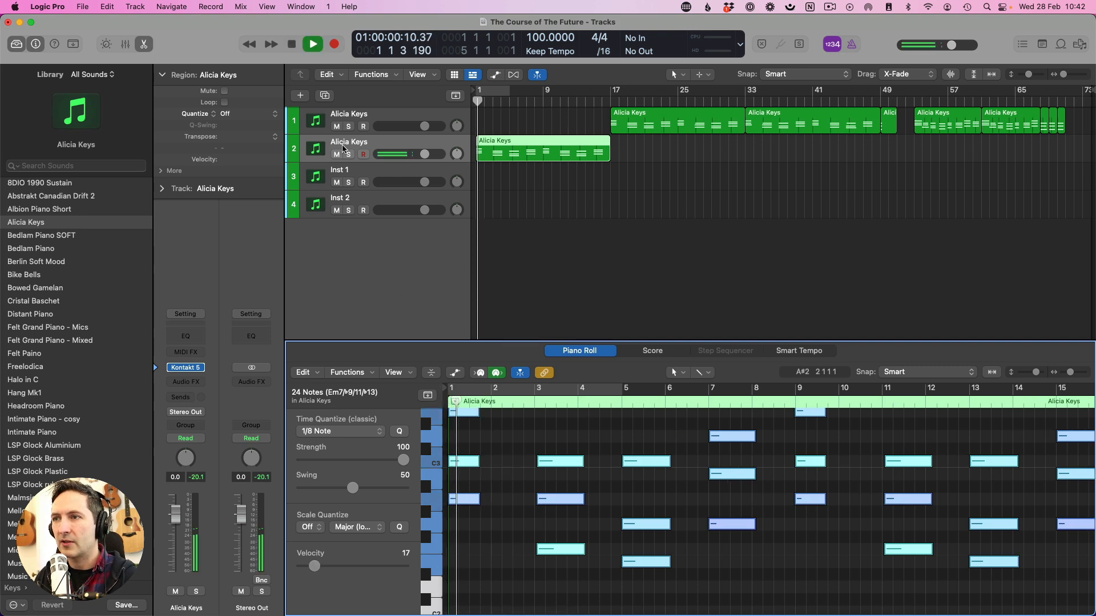
{"action": "key", "text": "p"}
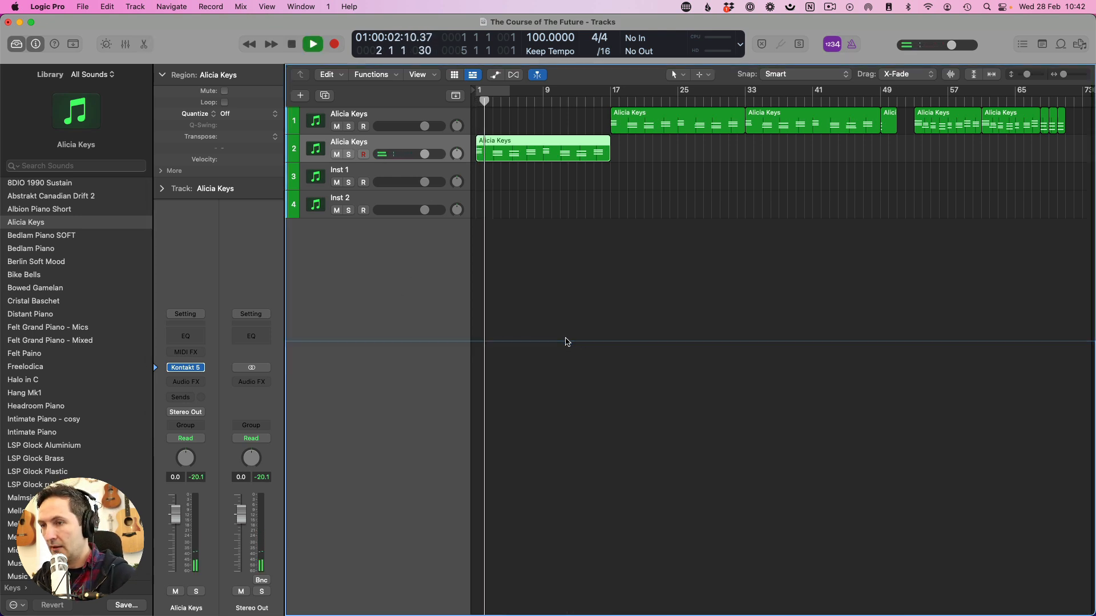
{"action": "key", "text": "space"}
Insert the stereo ValhallaSupermassive audio effect on the duplicated Alicia Keys track.
{"action": "left_click", "coordinate": [201, 386]}
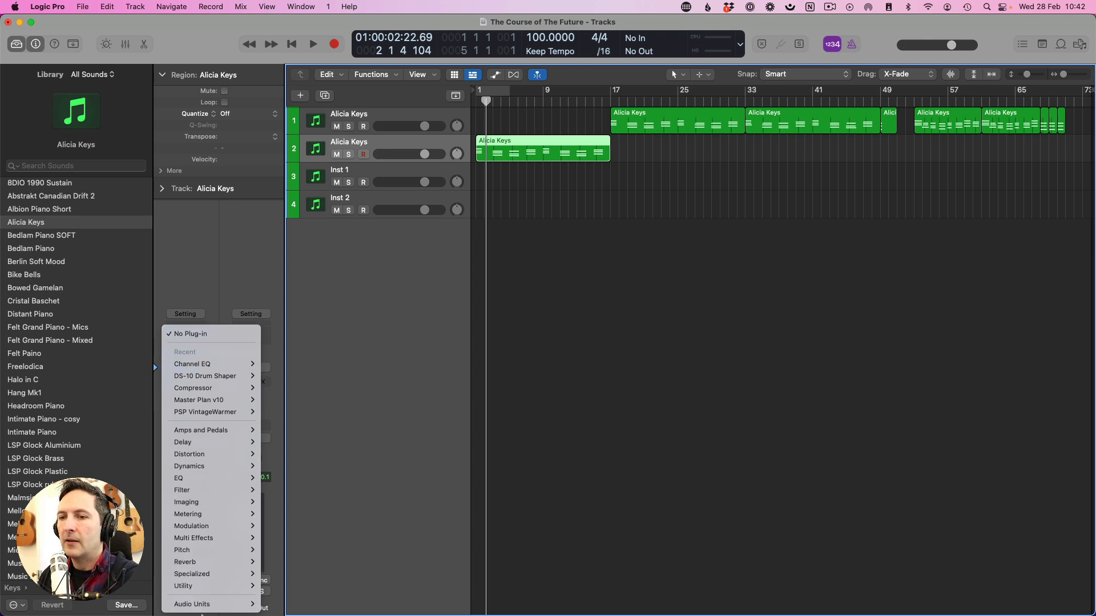
{"action": "mouse_move", "coordinate": [192, 604]}
{"action": "mouse_move", "coordinate": [315, 605]}
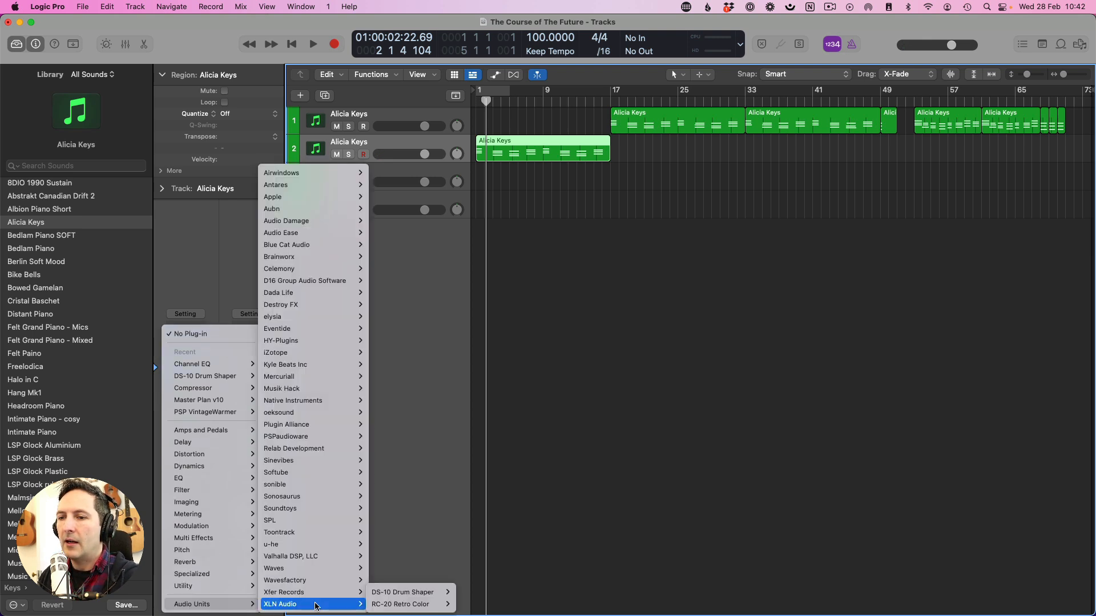
{"action": "mouse_move", "coordinate": [319, 559]}
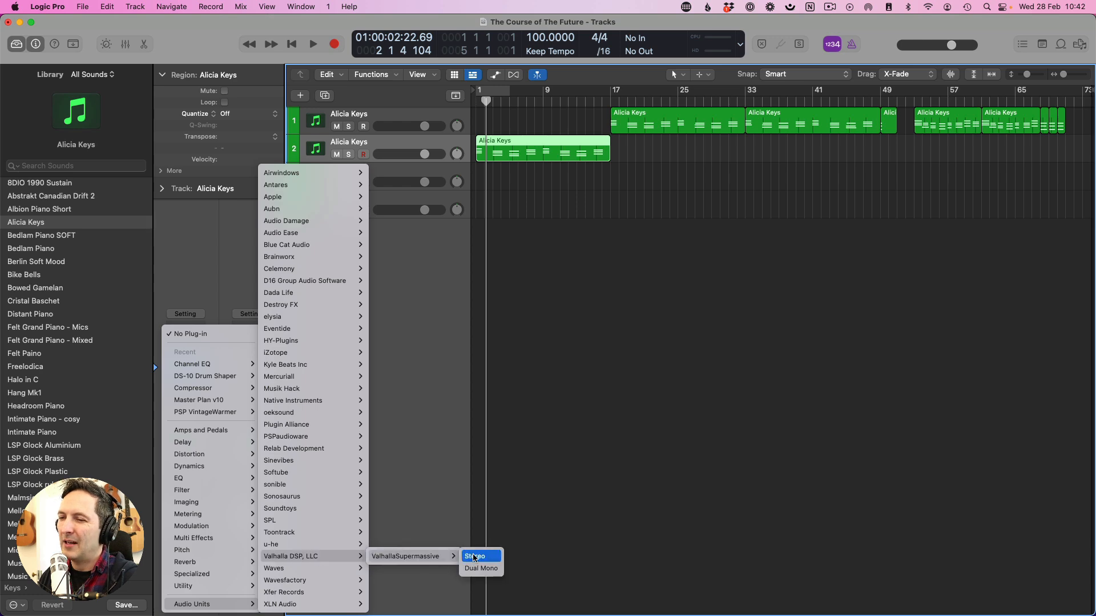
{"action": "left_click", "coordinate": [473, 557]}
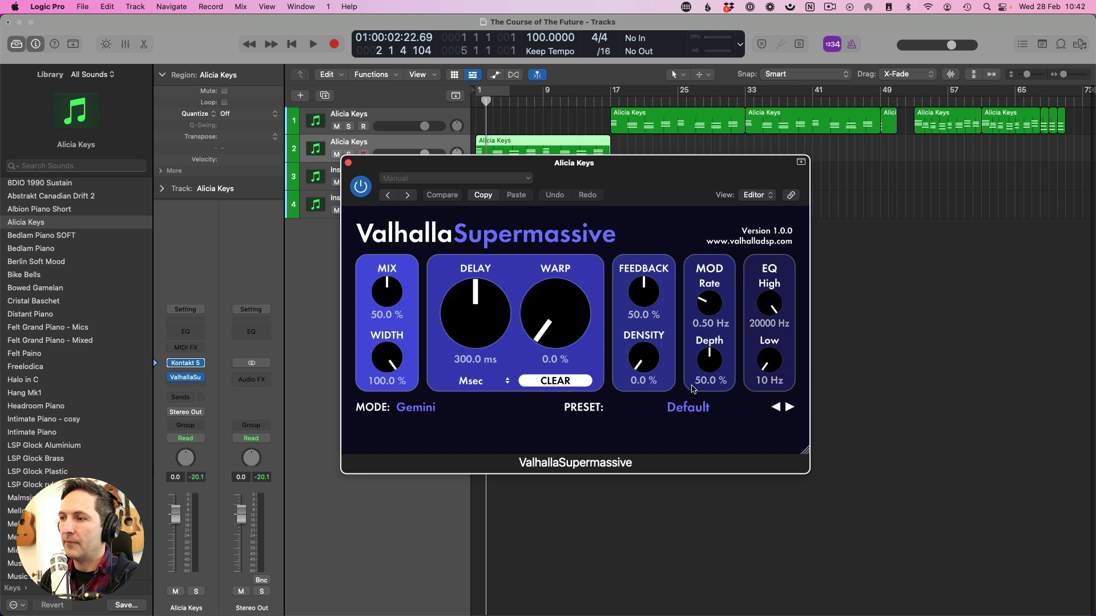
Load the large reverb preset CygnusX1 in ValhallaSupermassive and play the part from the start.
{"action": "left_click", "coordinate": [687, 407]}
{"action": "mouse_move", "coordinate": [685, 535]}
{"action": "mouse_move", "coordinate": [758, 530]}
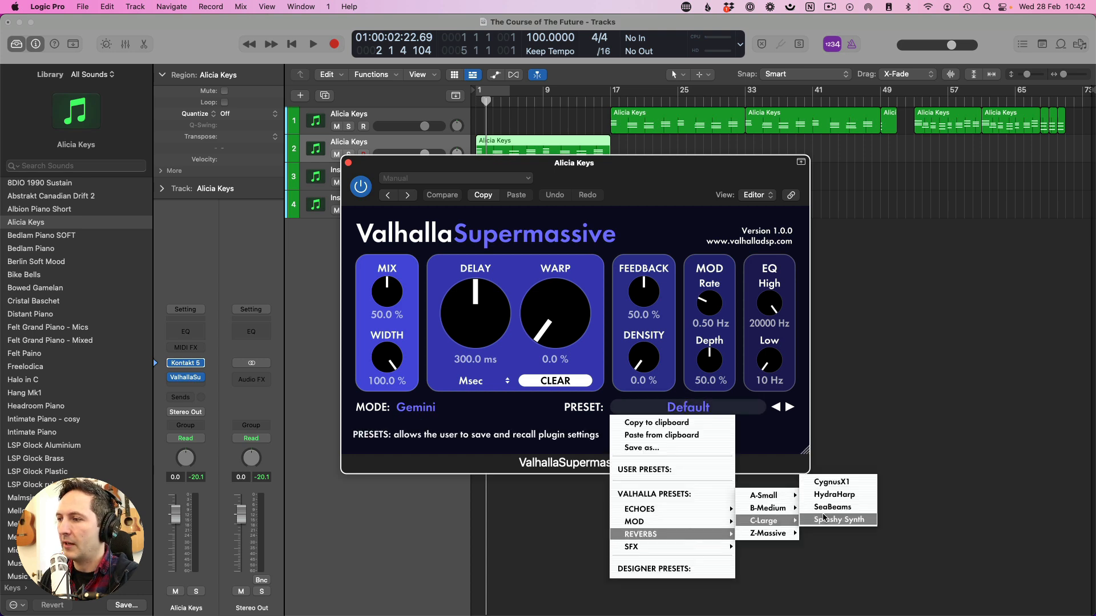
{"action": "left_click", "coordinate": [831, 484]}
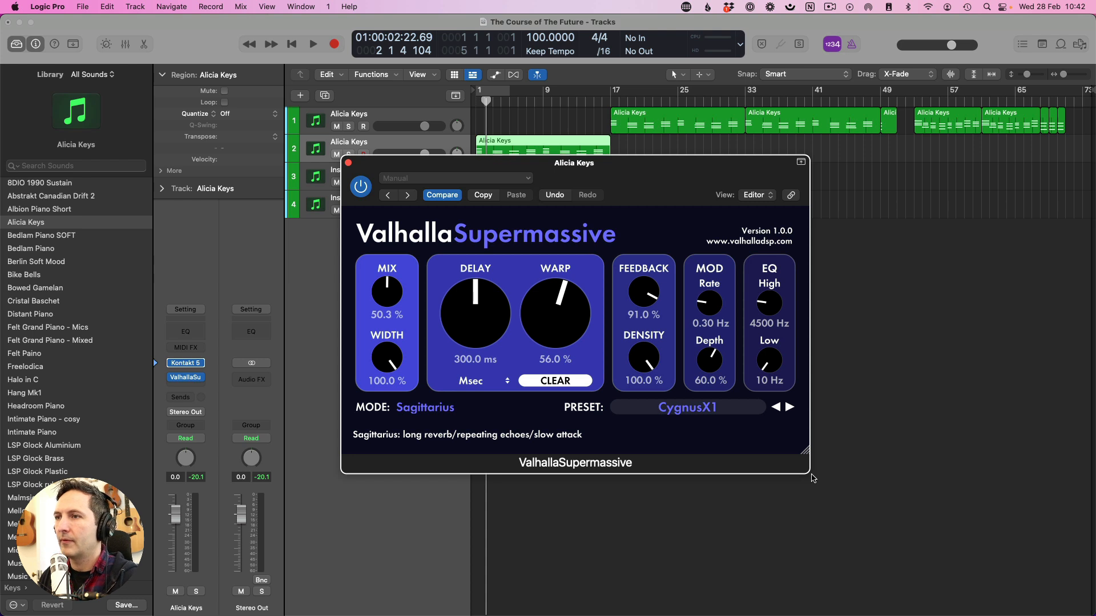
{"action": "key", "text": "Return"}
{"action": "key", "text": "space"}
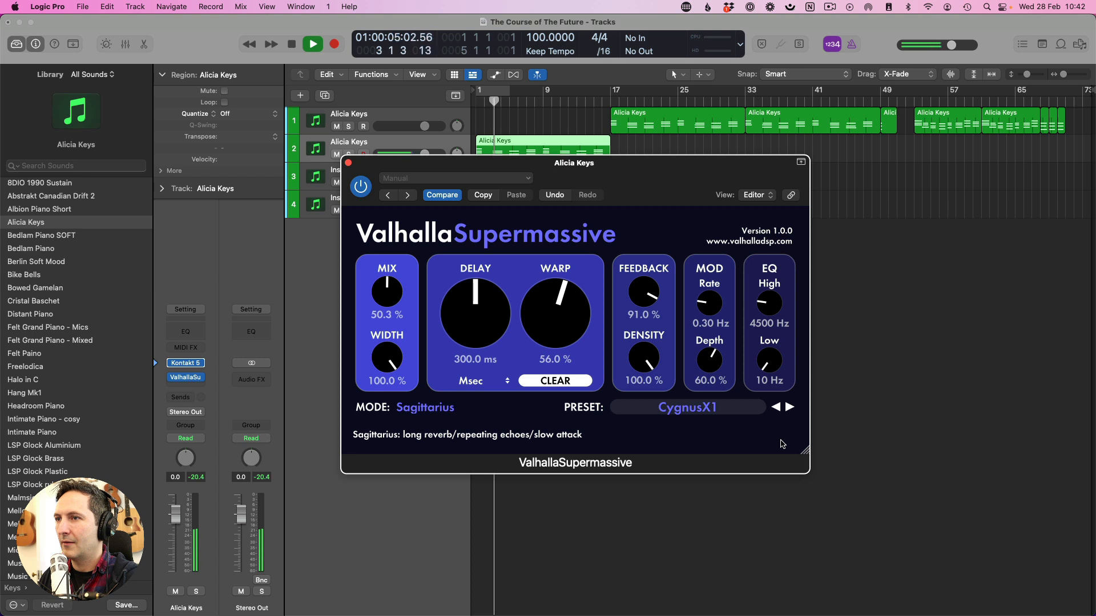
{"action": "key", "text": "space"}
{"action": "left_click", "coordinate": [349, 165]}
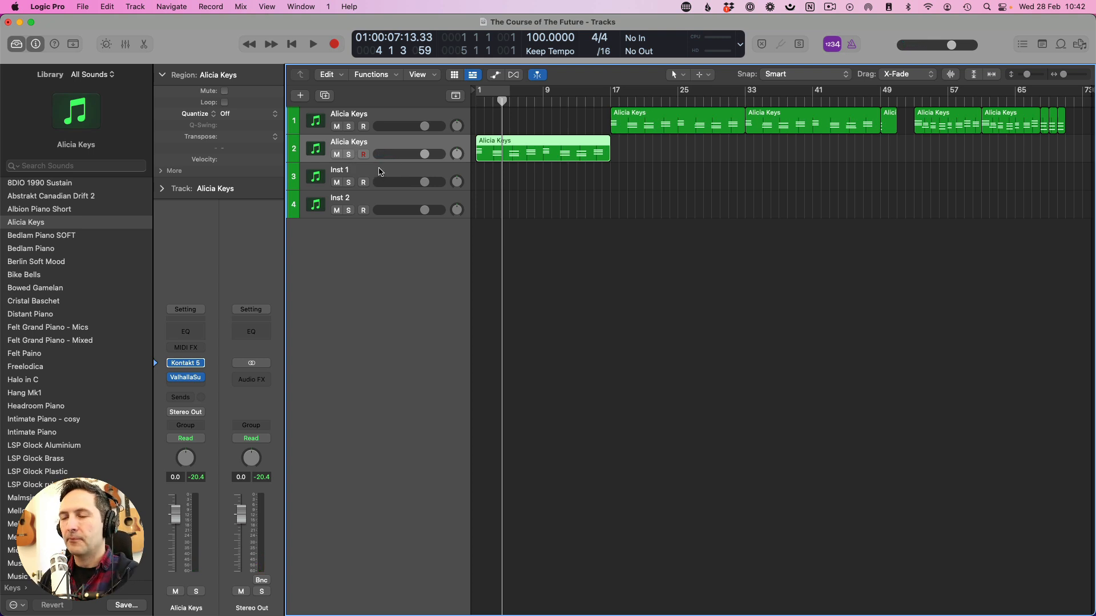
{"action": "key", "text": "Return"}
{"action": "key", "text": "space"}
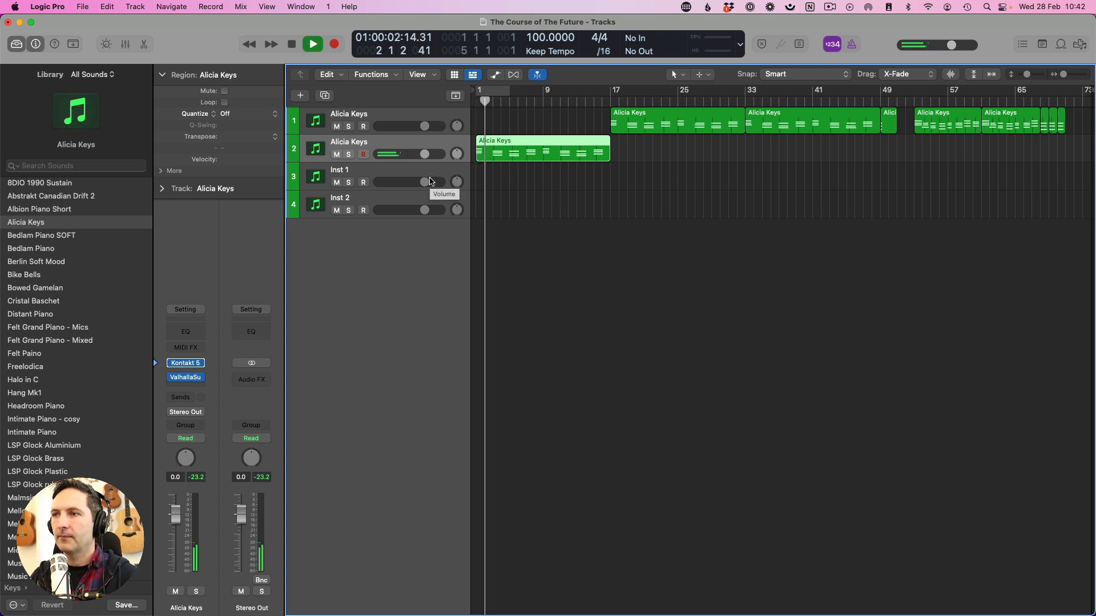
{"action": "key", "text": "space"}
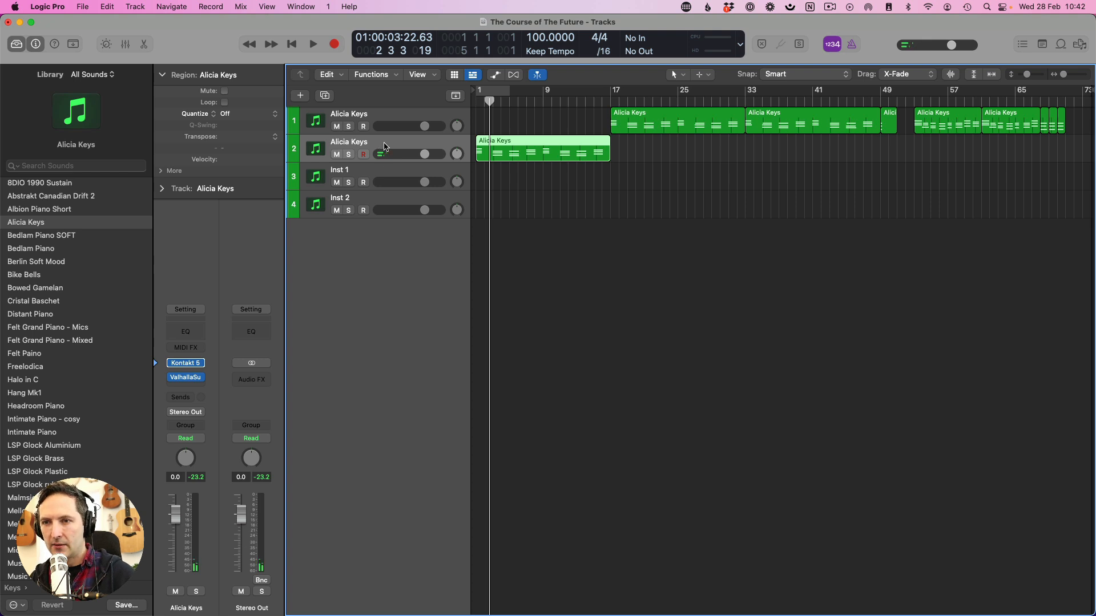
Duplicate the reverb piano track and remove the ValhallaSupermassive plug-in from the new track.
{"action": "key", "text": "super+d"}
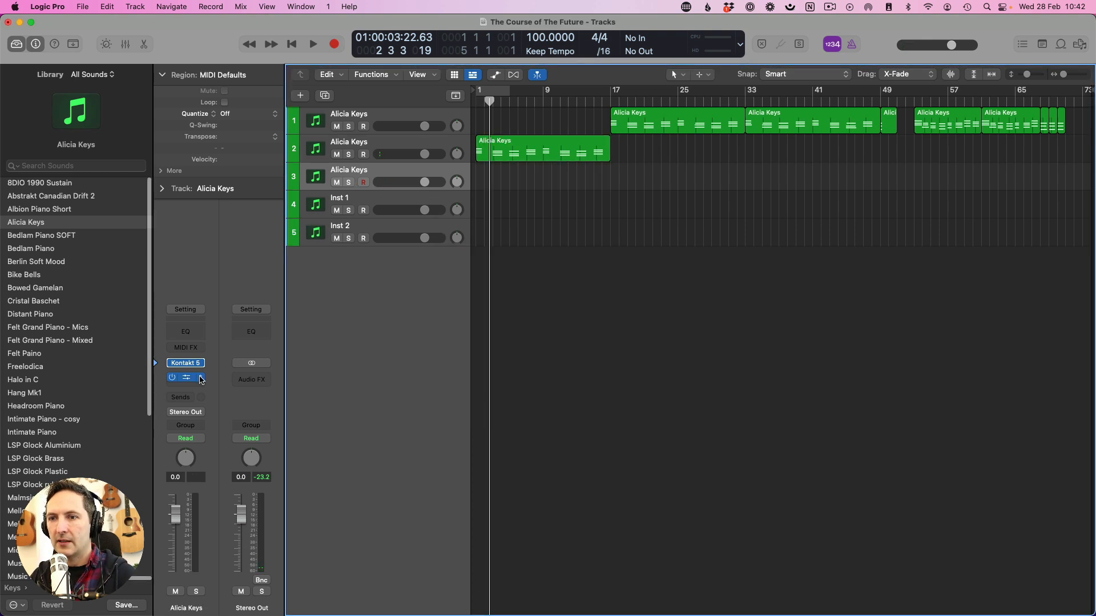
{"action": "left_click", "coordinate": [201, 380]}
{"action": "left_click", "coordinate": [227, 333]}
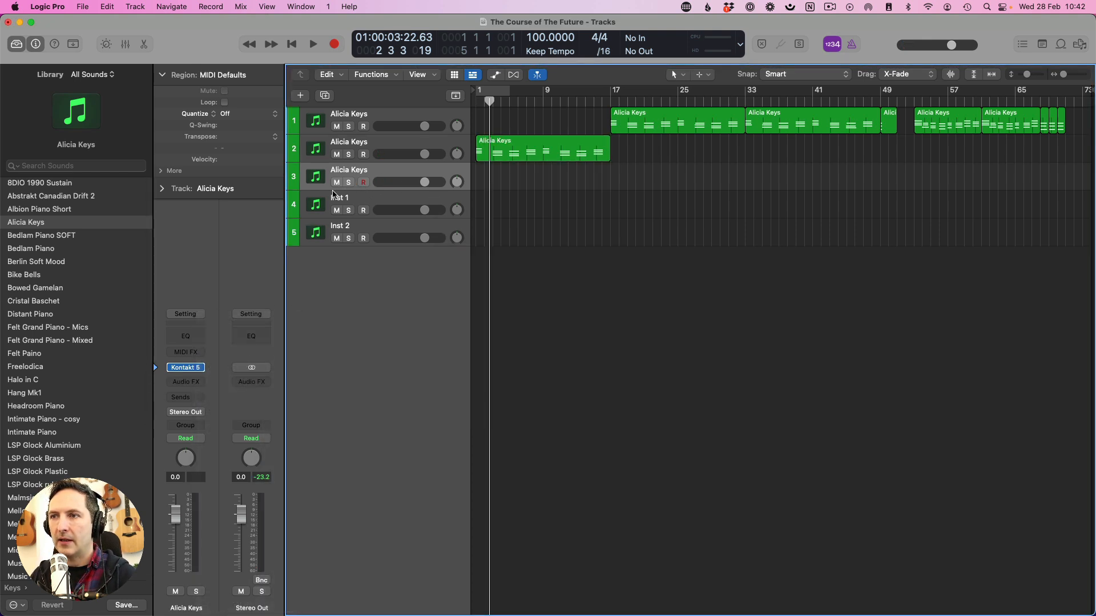
Rename track 2, the one with the reverb, as Space.
{"action": "double_click", "coordinate": [363, 146]}
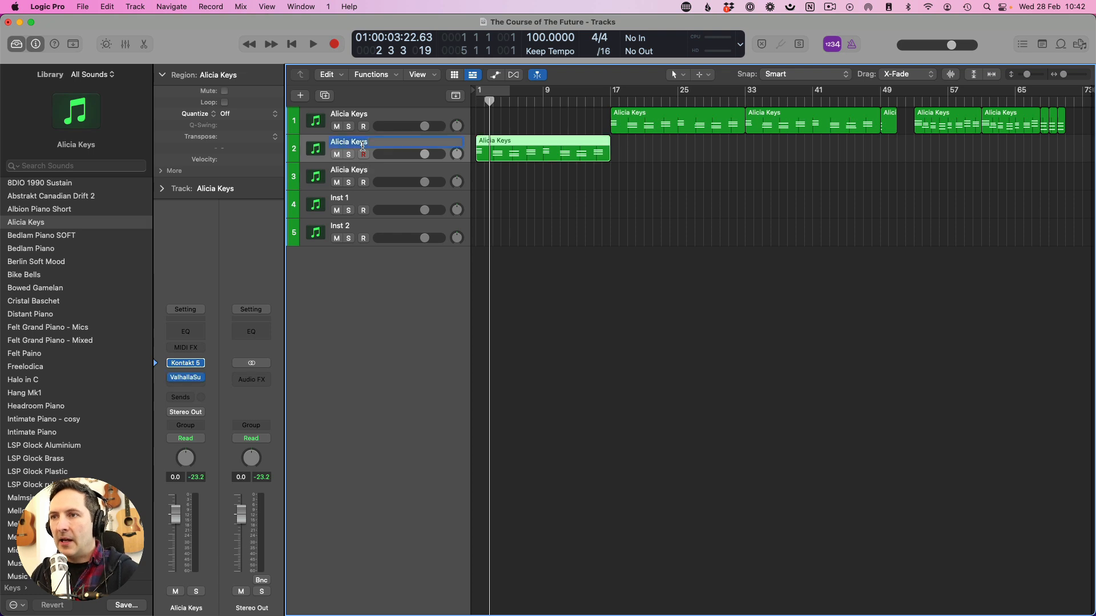
{"action": "type", "text": "Space"}
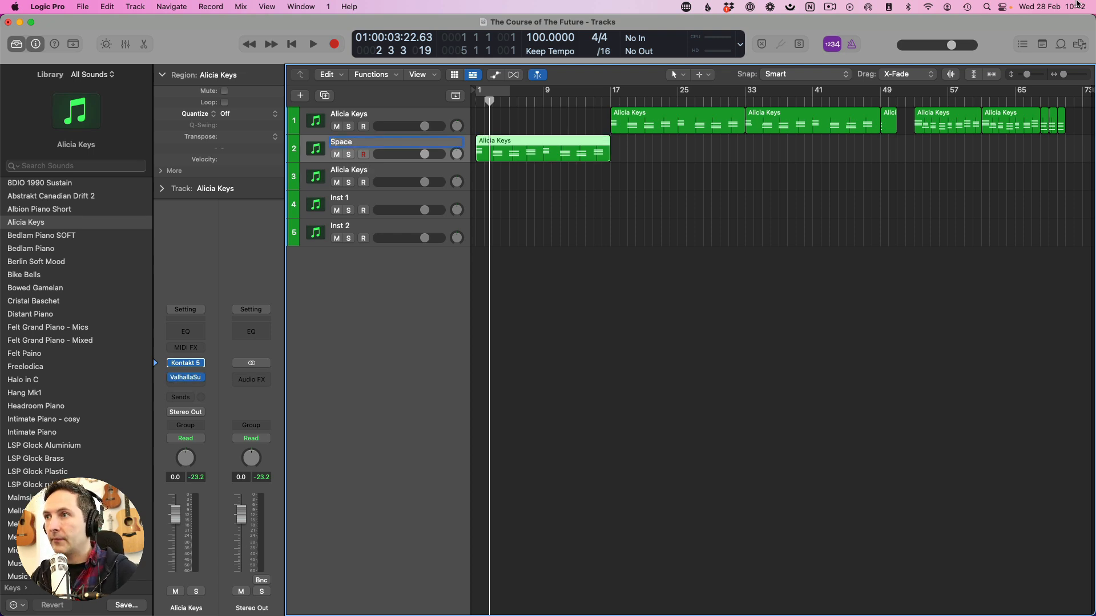
{"action": "left_click", "coordinate": [837, 4]}
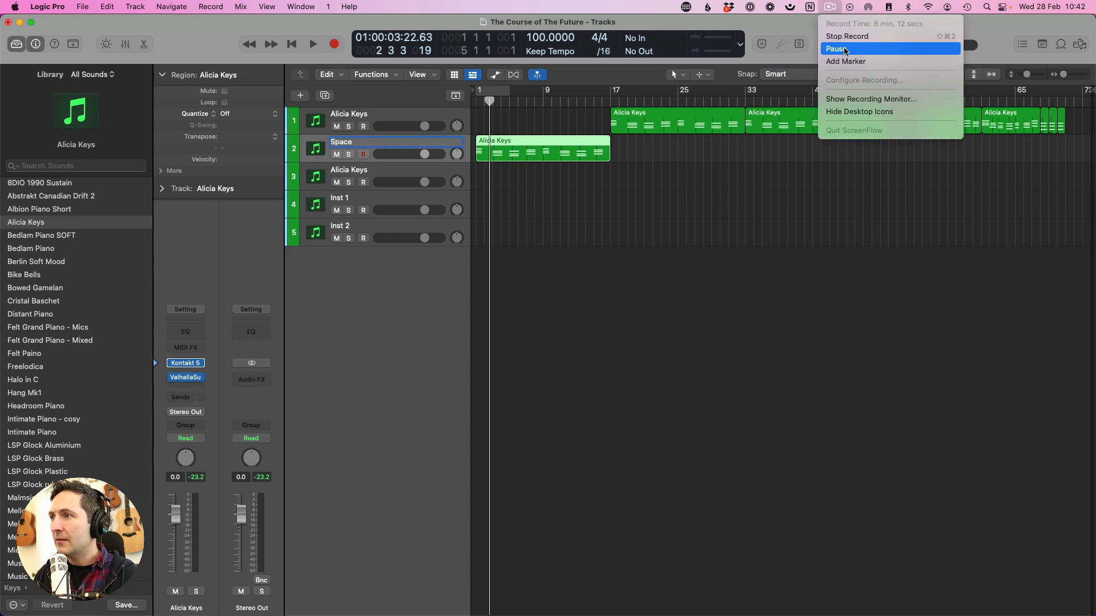
{"action": "left_click", "coordinate": [845, 49]}
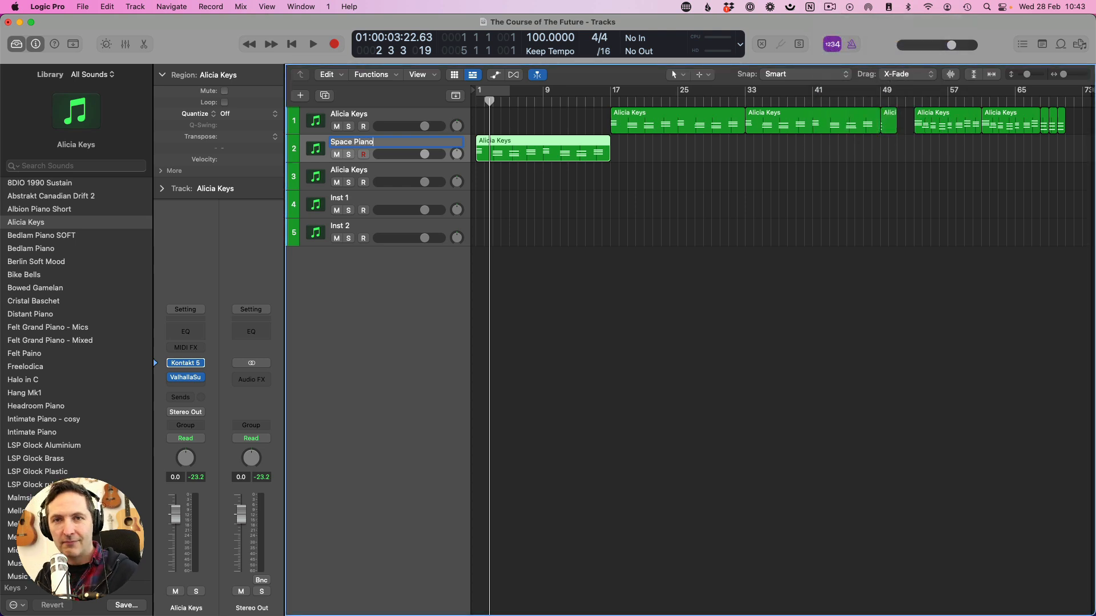
Complete the name of track 2 as Space Piano and play the arrangement from the start.
{"action": "type", "text": "e Piano"}
{"action": "key", "text": "Return"}
{"action": "key", "text": "Return"}
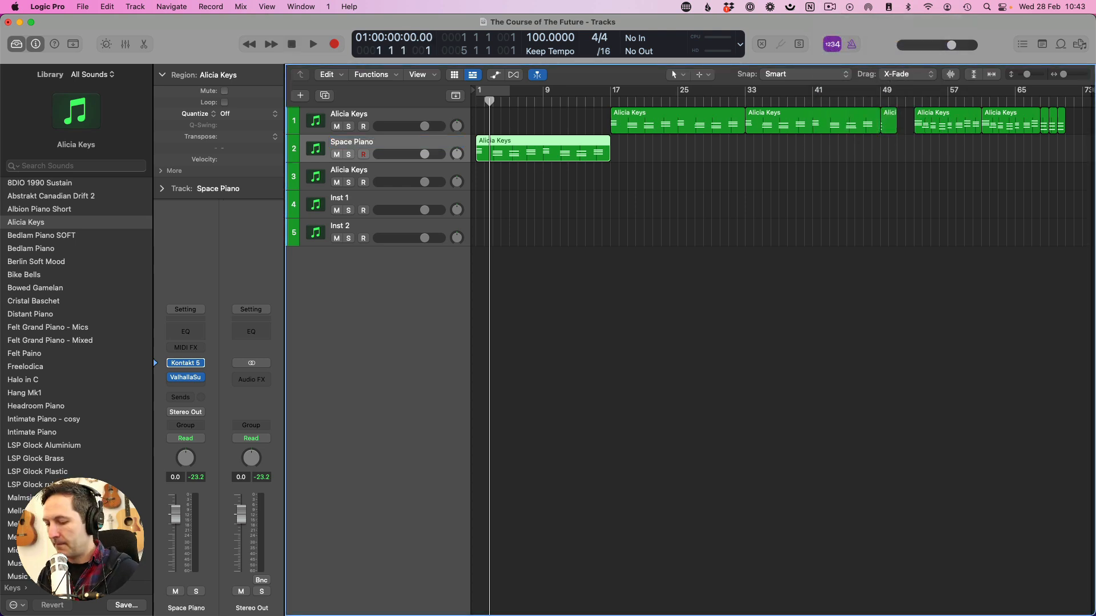
{"action": "key", "text": "space"}
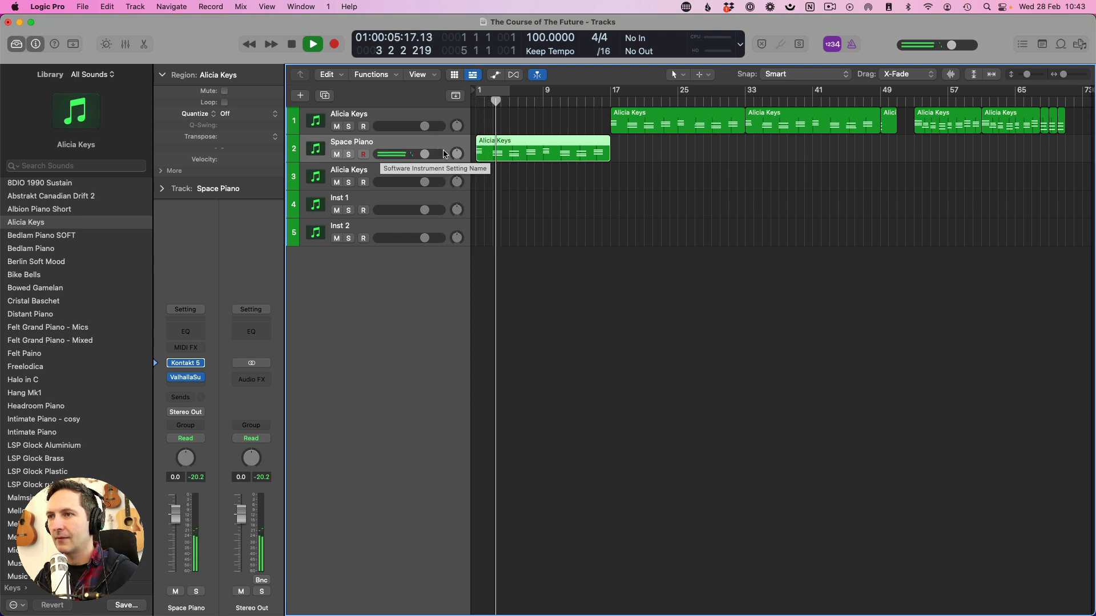
{"action": "key", "text": "space"}
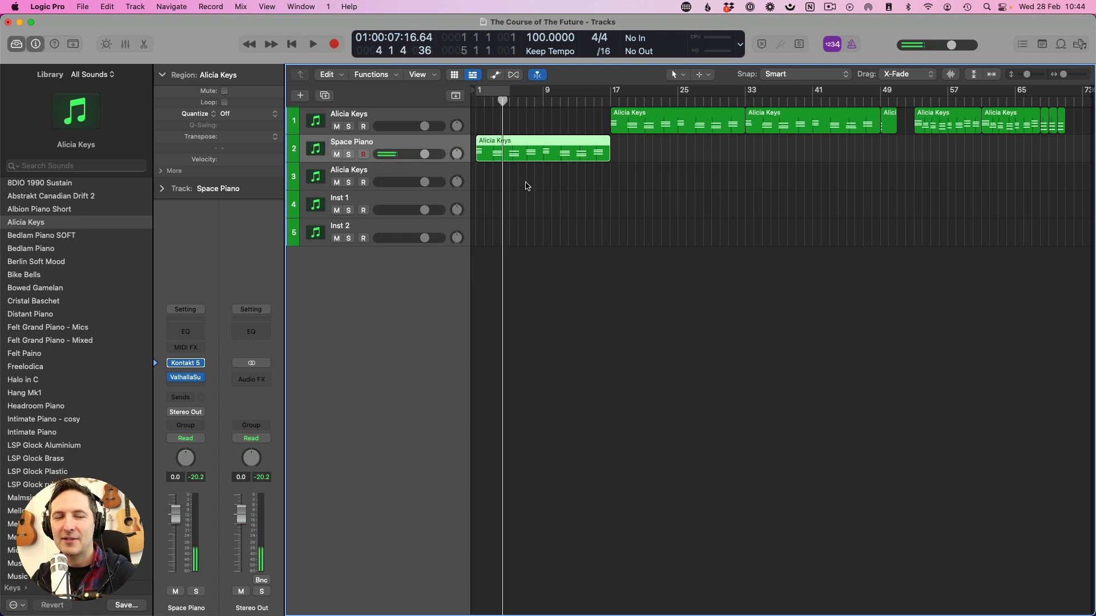
Audition the Photosynthesis pads Mystic, Embers and Reflection on track 3, and load Photosynthesis - Wander as its sound.
{"action": "left_click", "coordinate": [423, 177]}
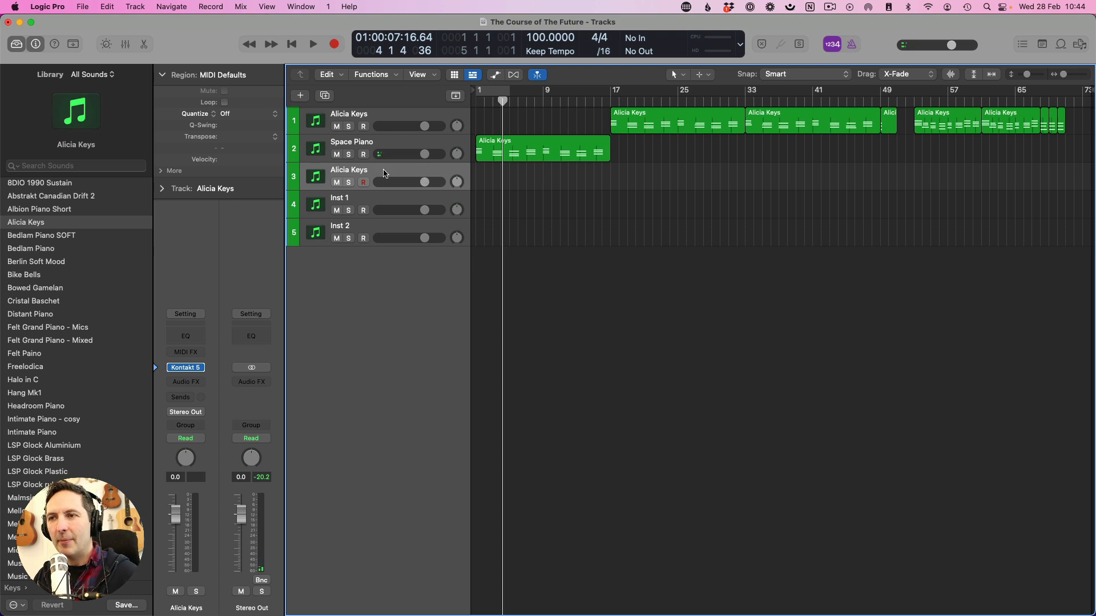
{"action": "left_click", "coordinate": [16, 588]}
{"action": "left_click", "coordinate": [43, 367]}
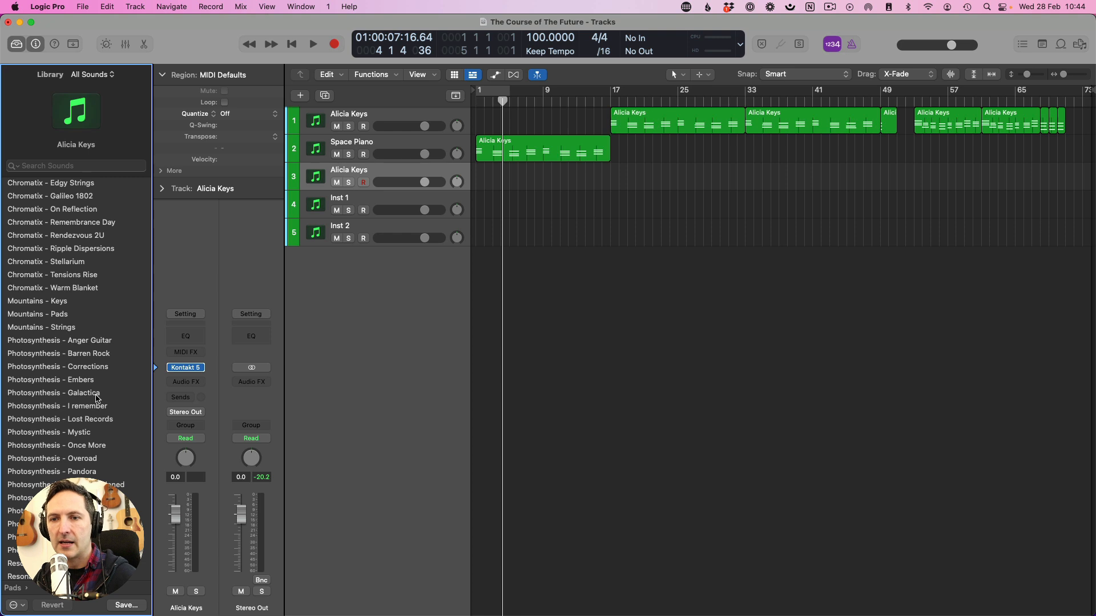
{"action": "left_click", "coordinate": [87, 437]}
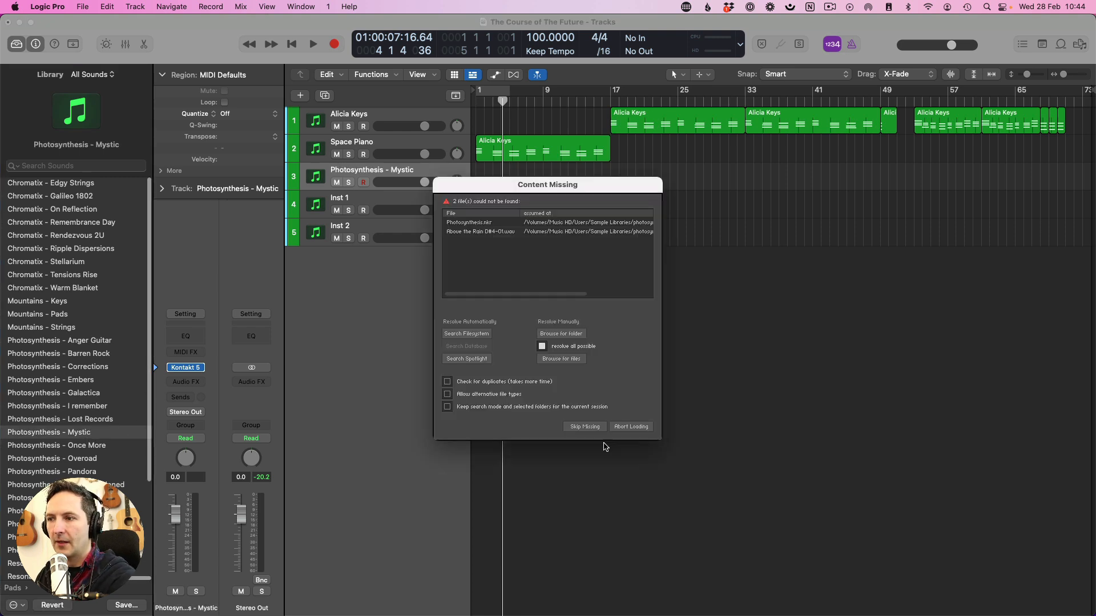
{"action": "left_click", "coordinate": [632, 427]}
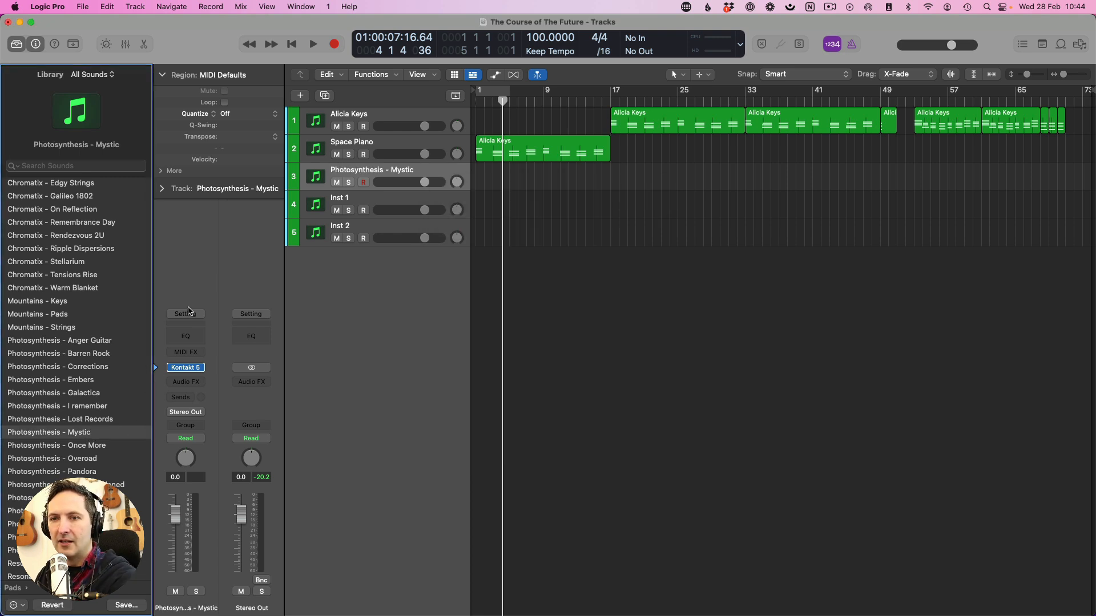
{"action": "left_click", "coordinate": [88, 381]}
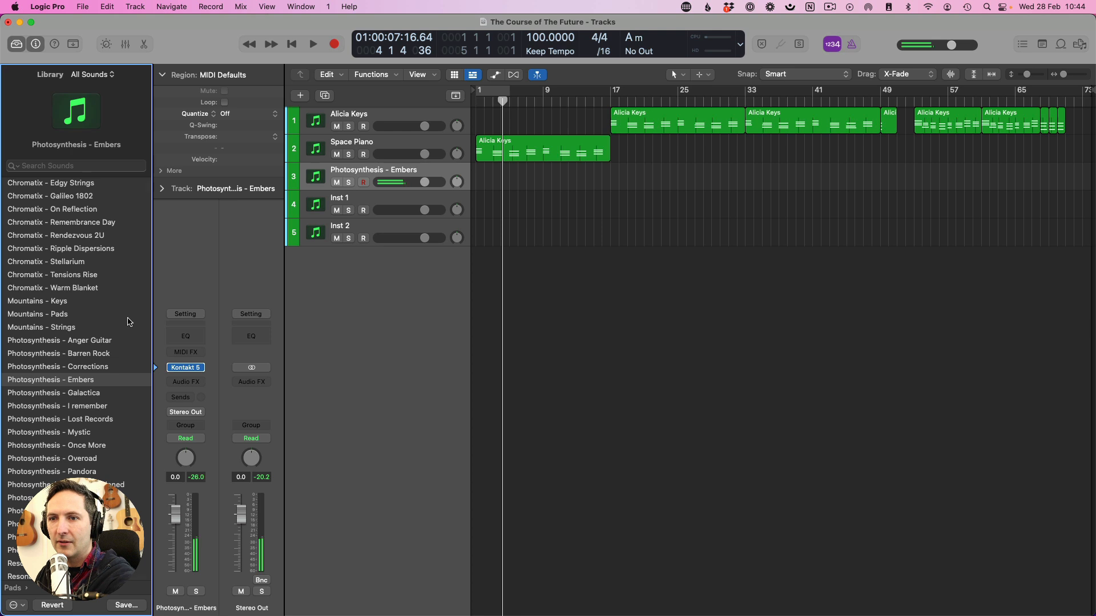
{"action": "left_click", "coordinate": [69, 498]}
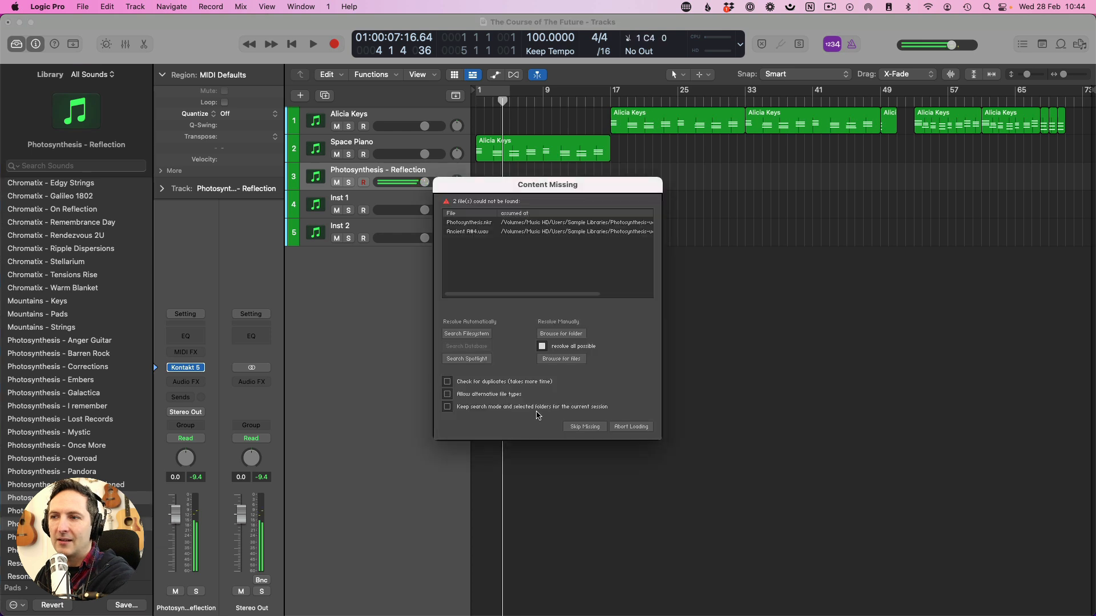
{"action": "left_click", "coordinate": [631, 427]}
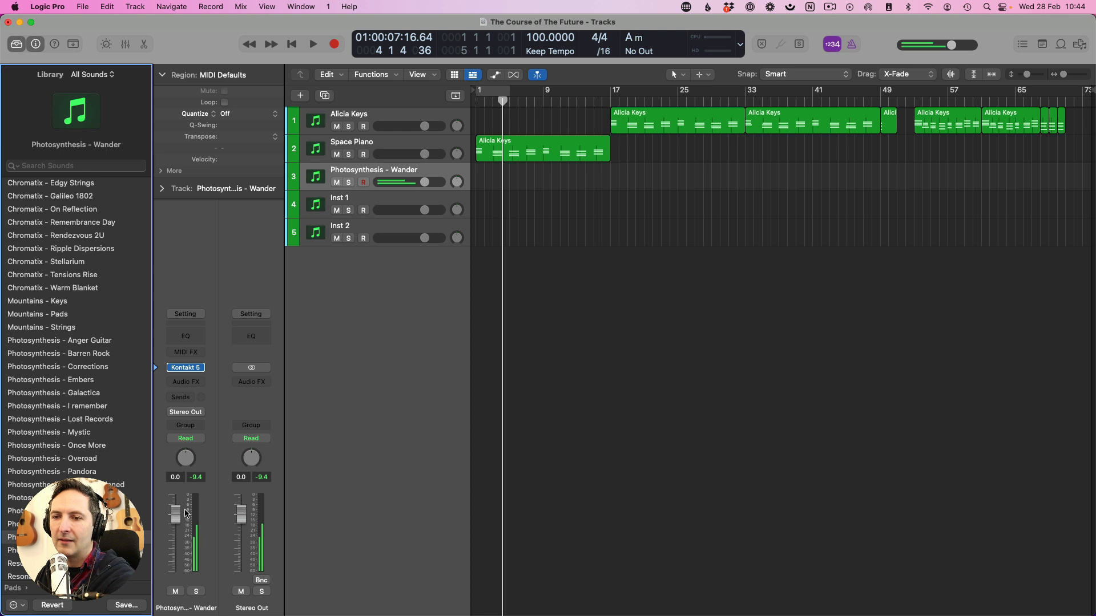
Add a Channel EQ to the pad track, with a high shelf at 2820 Hz, -18.4 dB and a low shelf at 240 Hz, -23.9 dB.
{"action": "left_click", "coordinate": [198, 340]}
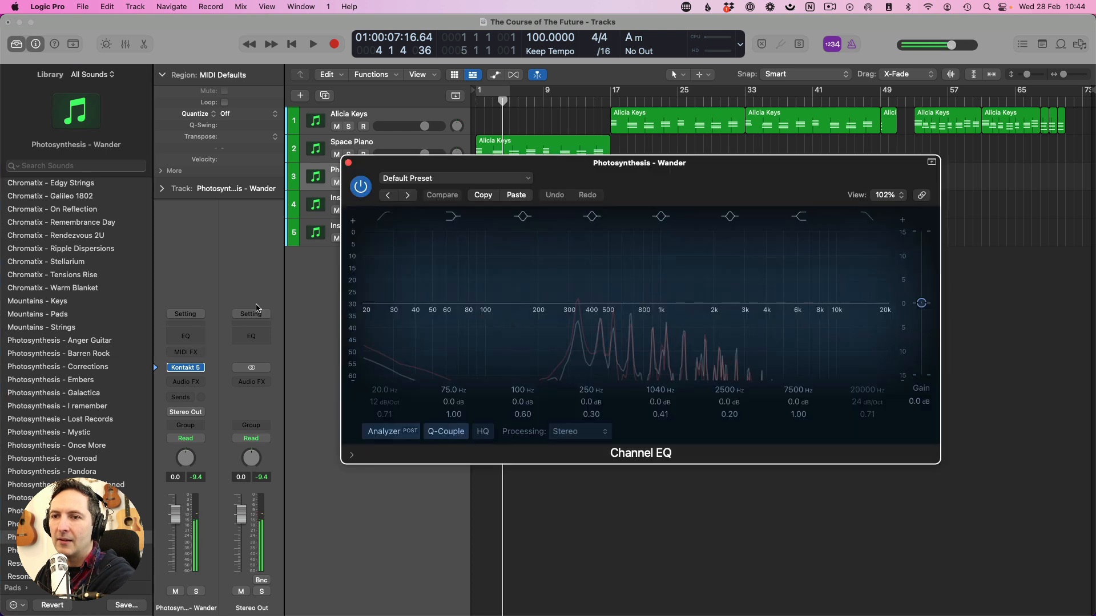
{"action": "left_click_drag", "start_coordinate": [819, 311], "coordinate": [742, 421]}
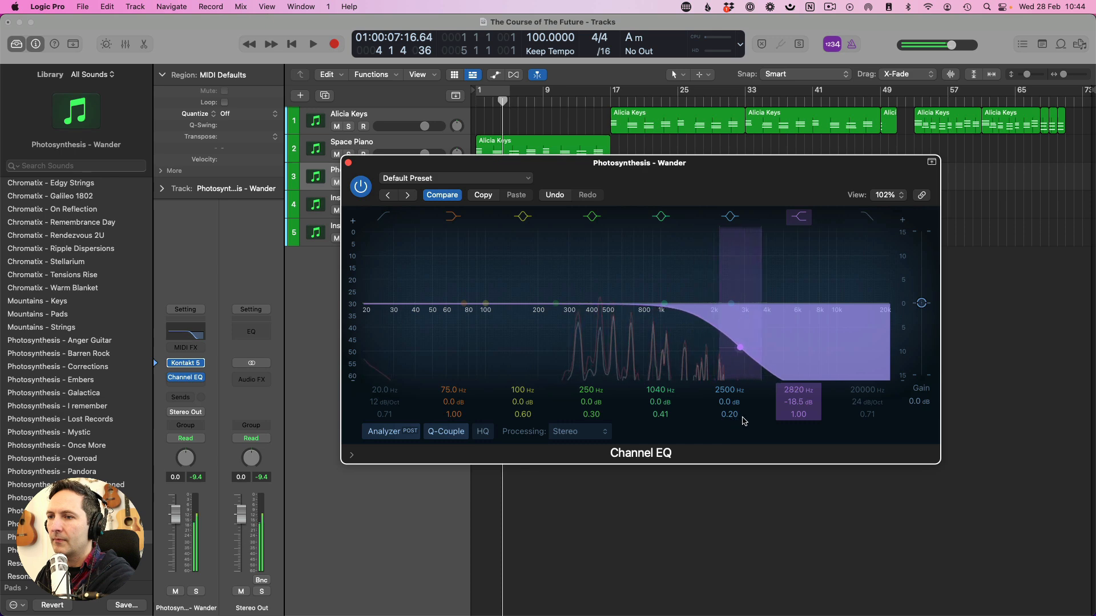
{"action": "left_click_drag", "start_coordinate": [454, 317], "coordinate": [541, 495]}
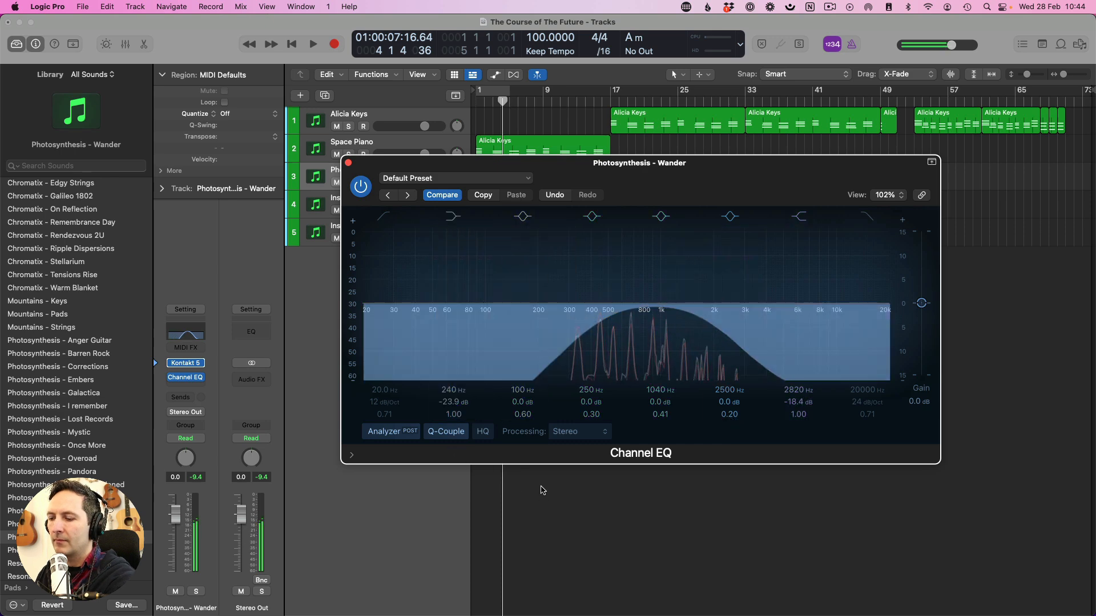
{"action": "left_click", "coordinate": [348, 165]}
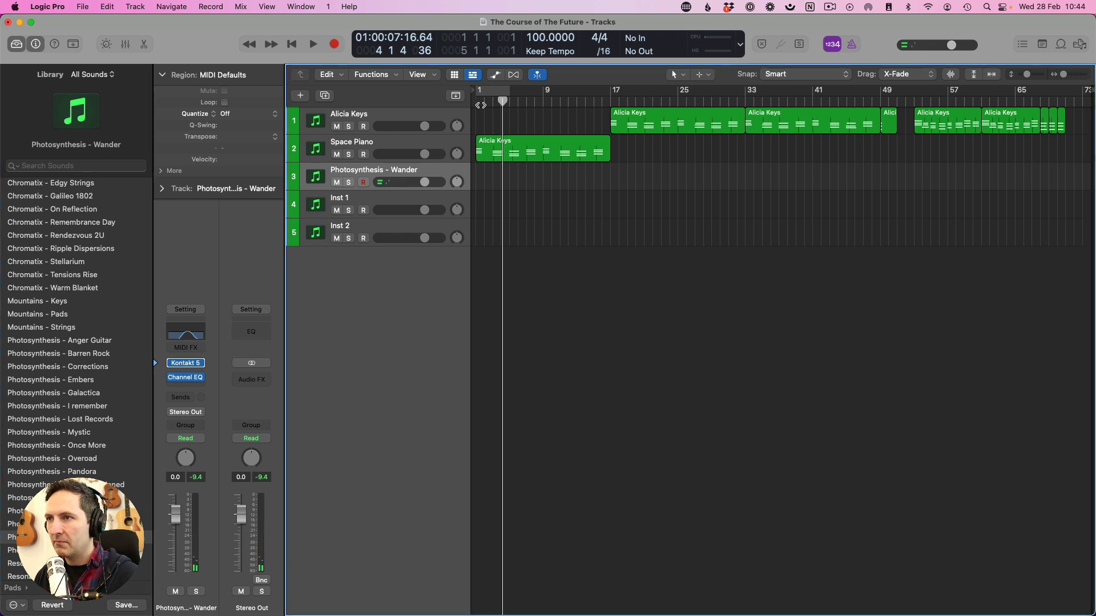
Record an eight-bar pad part on the Photosynthesis - Wander track from bar 1.
{"action": "left_click", "coordinate": [470, 103]}
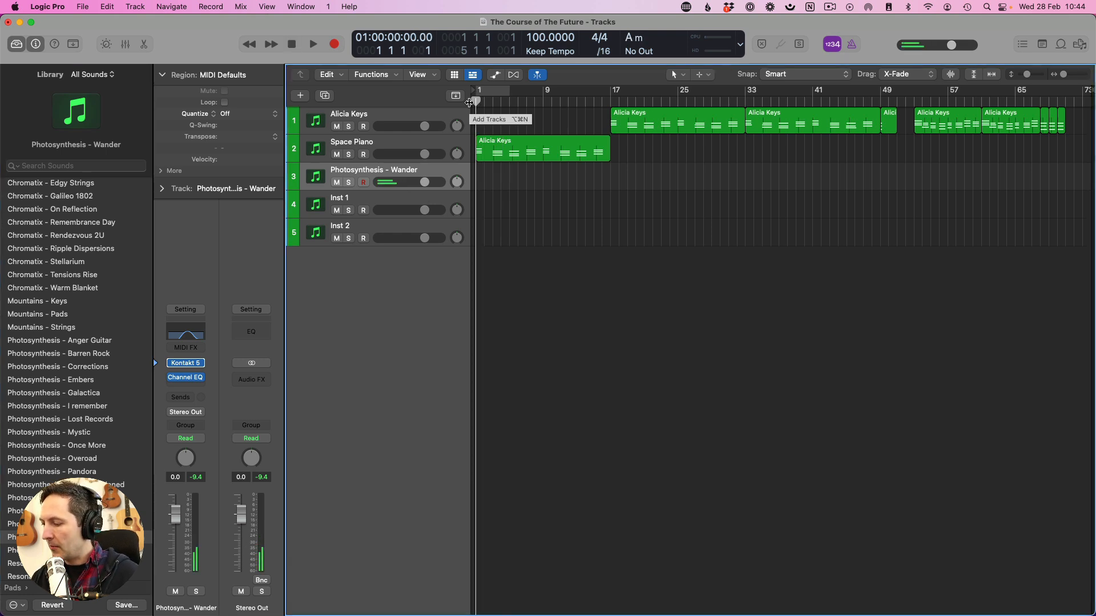
{"action": "key", "text": "r"}
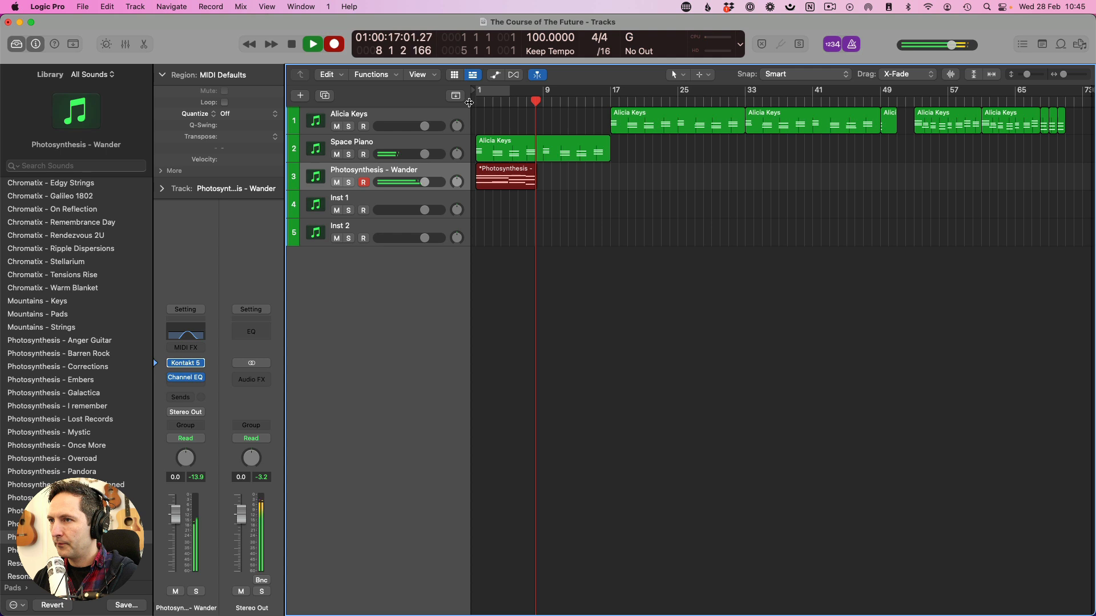
{"action": "key", "text": "space"}
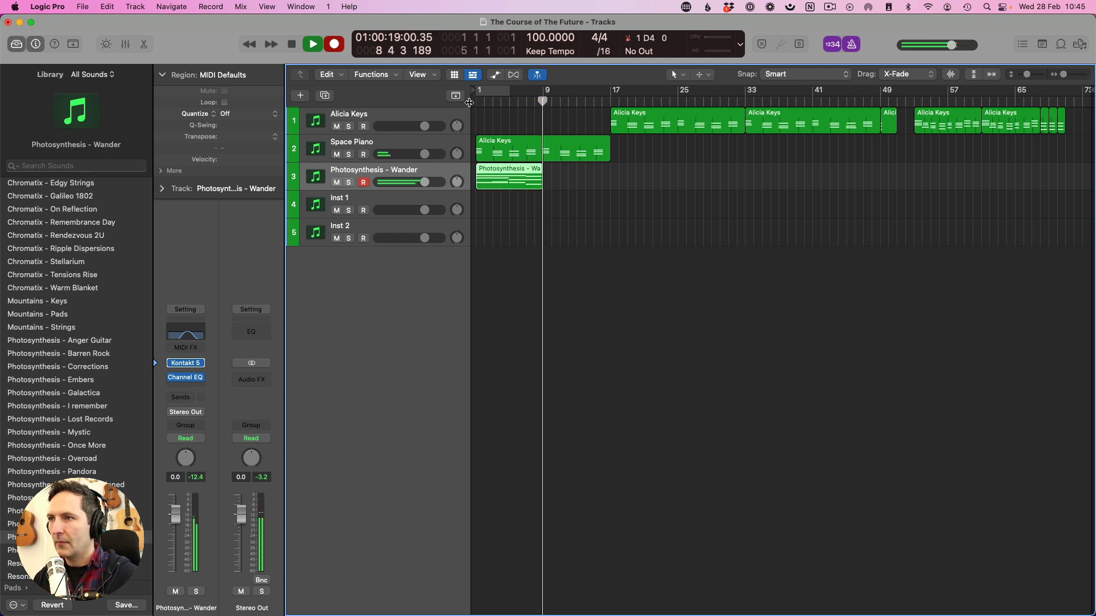
Open the recorded pad region in the Piano Roll and shorten the first E4 note to end at about bar 3.
{"action": "double_click", "coordinate": [497, 169]}
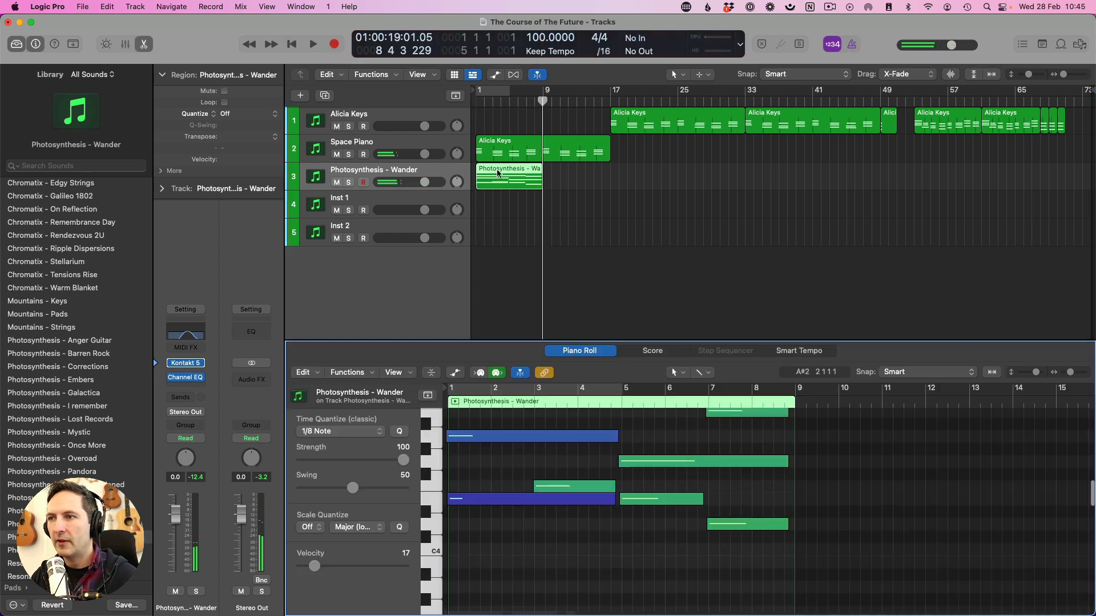
{"action": "left_click", "coordinate": [499, 467]}
{"action": "key", "text": "z"}
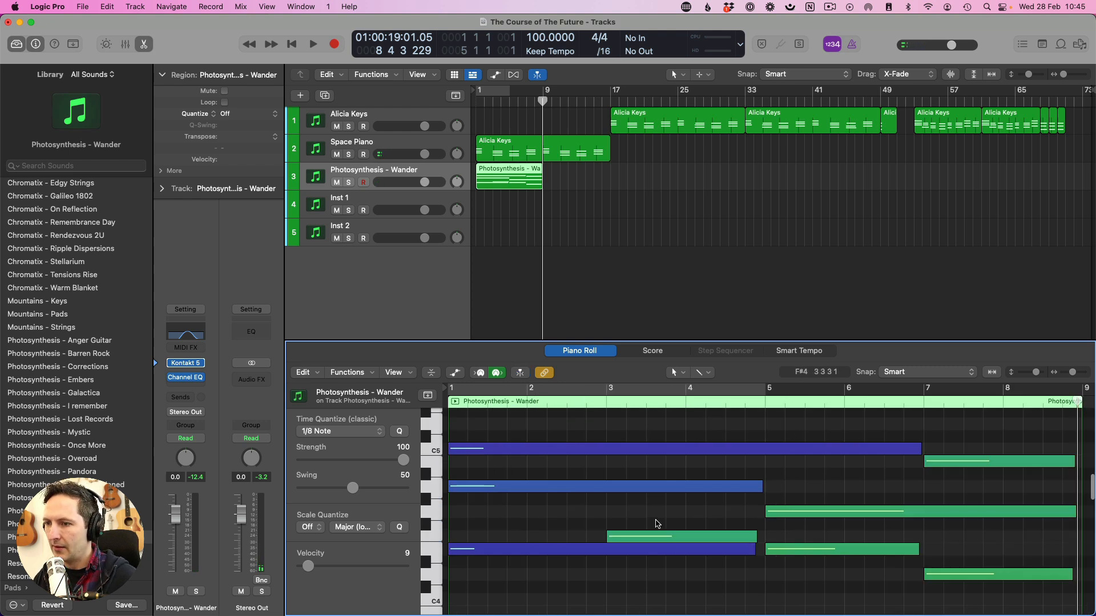
{"action": "left_click", "coordinate": [659, 537]}
{"action": "left_click", "coordinate": [662, 549]}
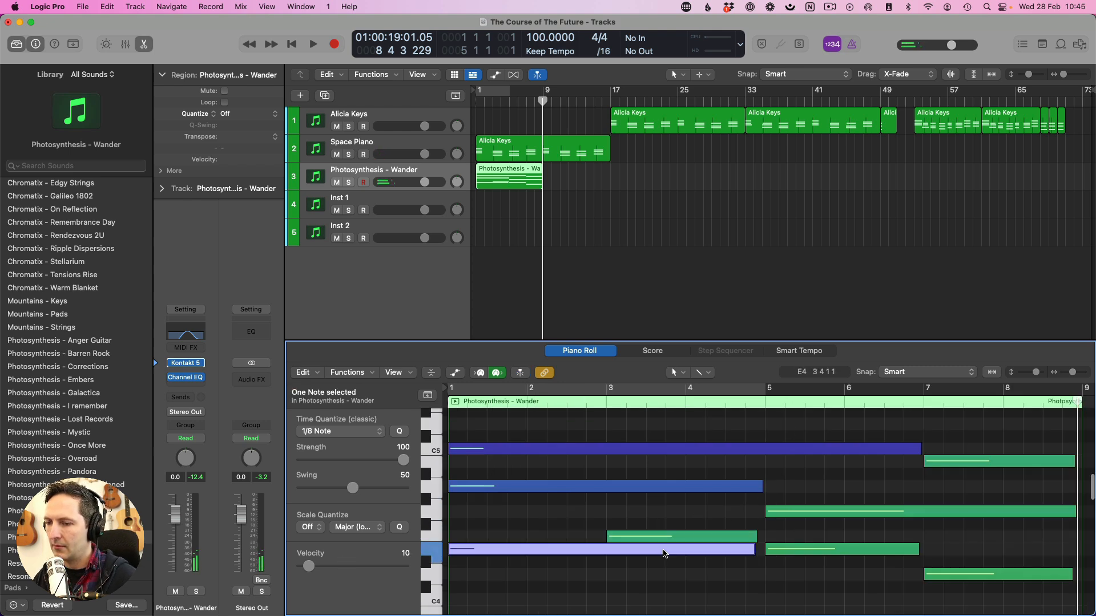
{"action": "left_click_drag", "start_coordinate": [752, 551], "coordinate": [621, 546]}
{"action": "scroll", "coordinate": [742, 496], "scroll_direction": "right", "scroll_amount": 3}
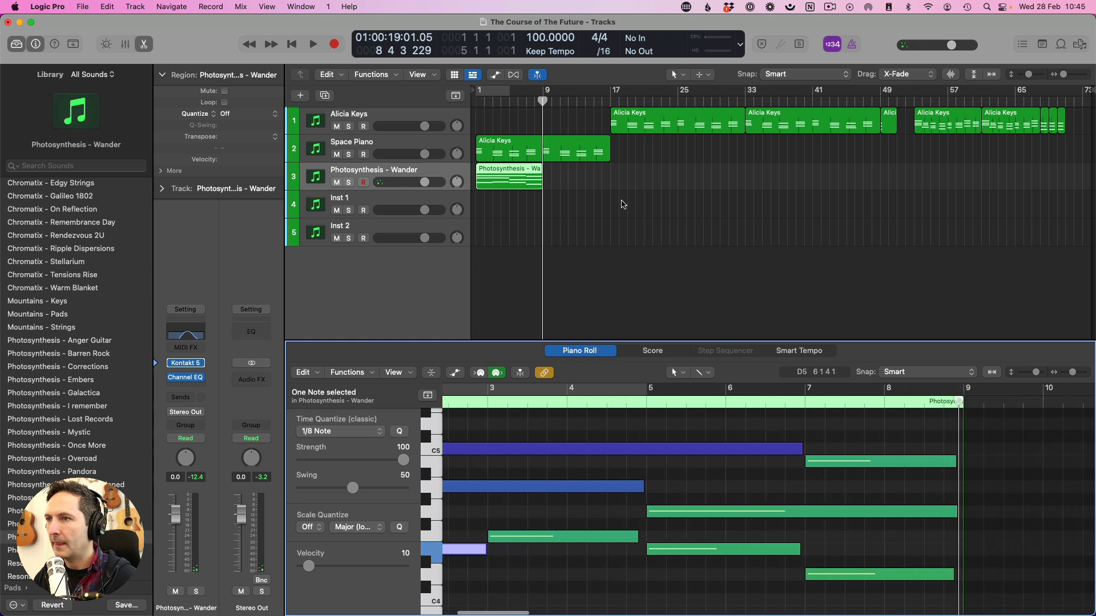
Repeat the pad region once and join both copies into a single region spanning bars 1 to 17.
{"action": "left_click", "coordinate": [529, 179]}
{"action": "key", "text": "super+r"}
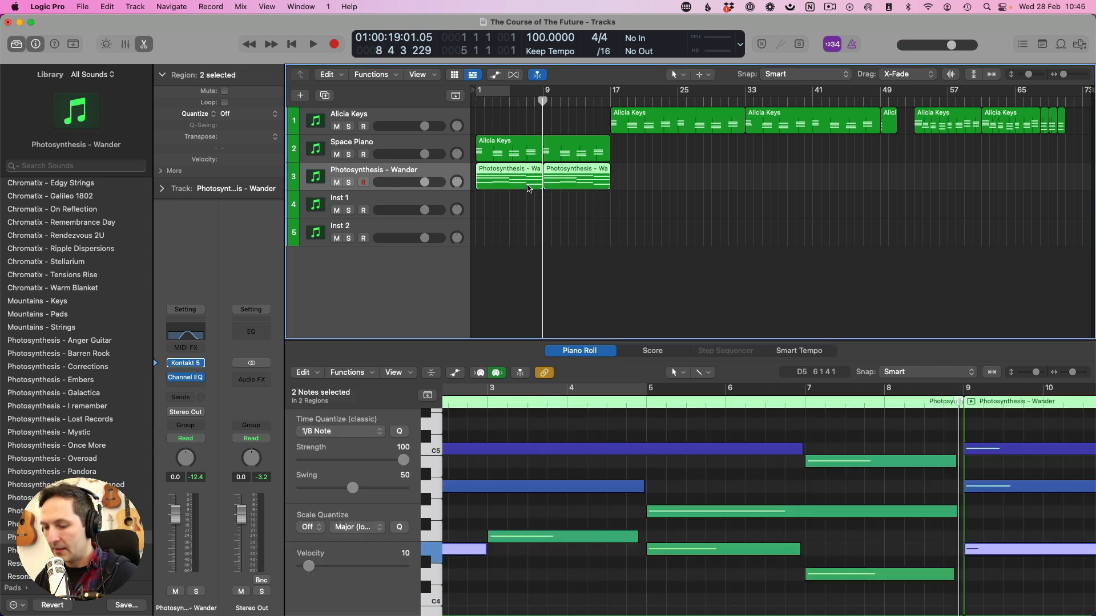
{"action": "key", "text": "super+j"}
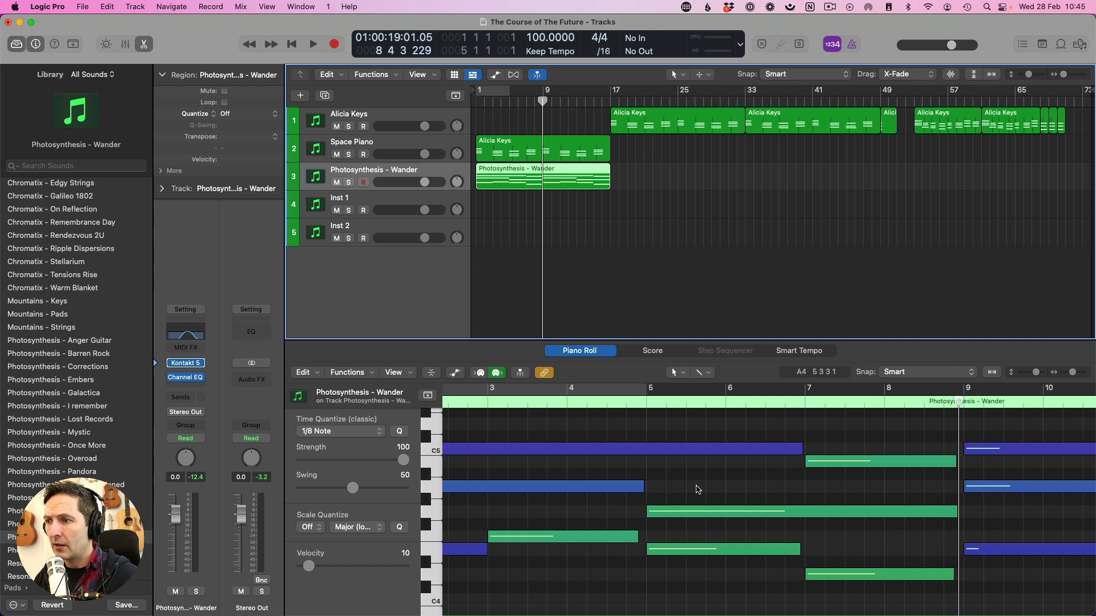
Transpose the four lowest pad notes in the repeated half, from bar 9 onward, up one octave.
{"action": "left_click", "coordinate": [696, 488]}
{"action": "key", "text": "z"}
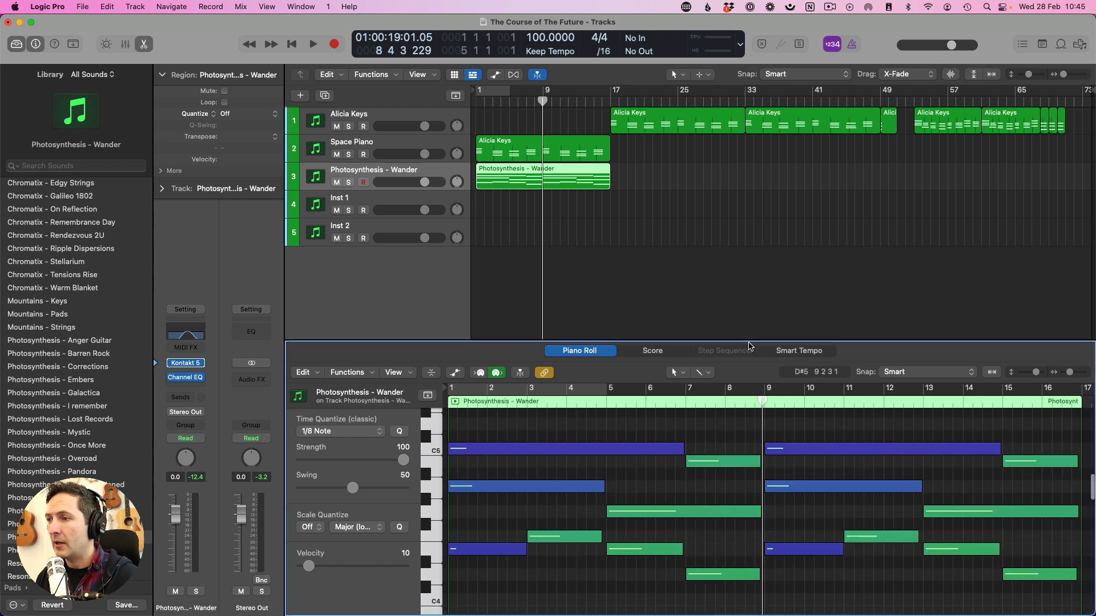
{"action": "left_click_drag", "start_coordinate": [750, 341], "coordinate": [748, 250]}
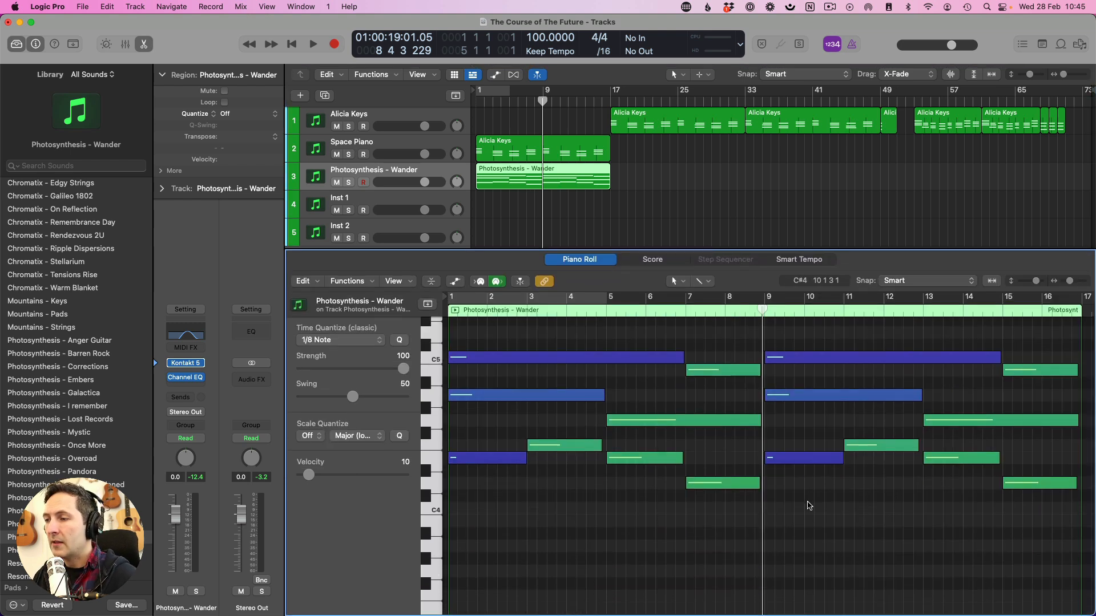
{"action": "scroll", "coordinate": [827, 501], "scroll_direction": "up", "scroll_amount": 2}
{"action": "scroll", "coordinate": [827, 502], "scroll_direction": "right", "scroll_amount": 1}
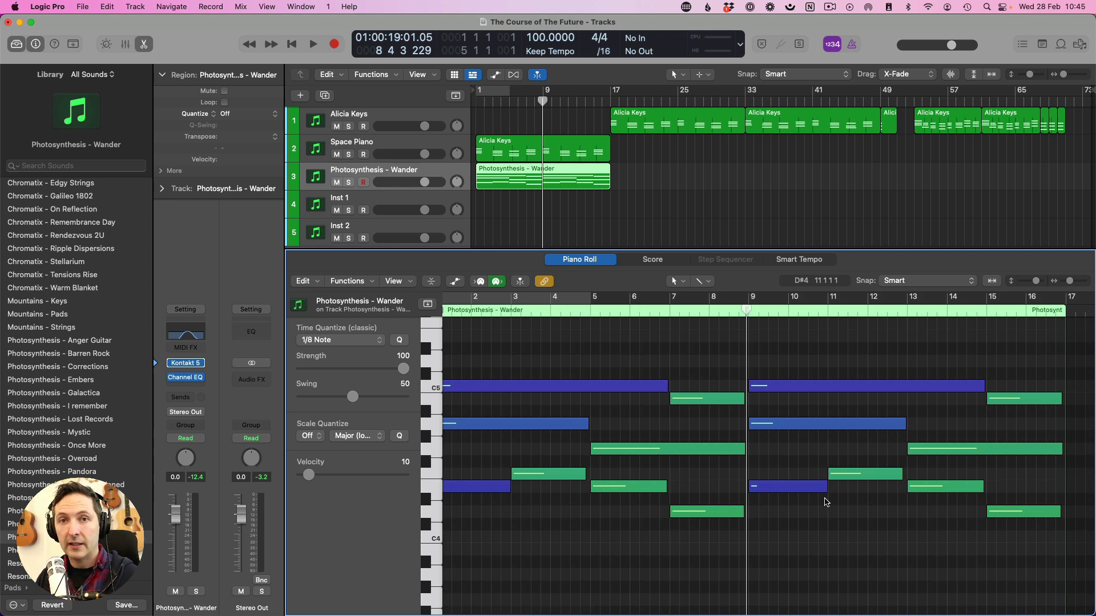
{"action": "left_click_drag", "start_coordinate": [788, 464], "coordinate": [1046, 550]}
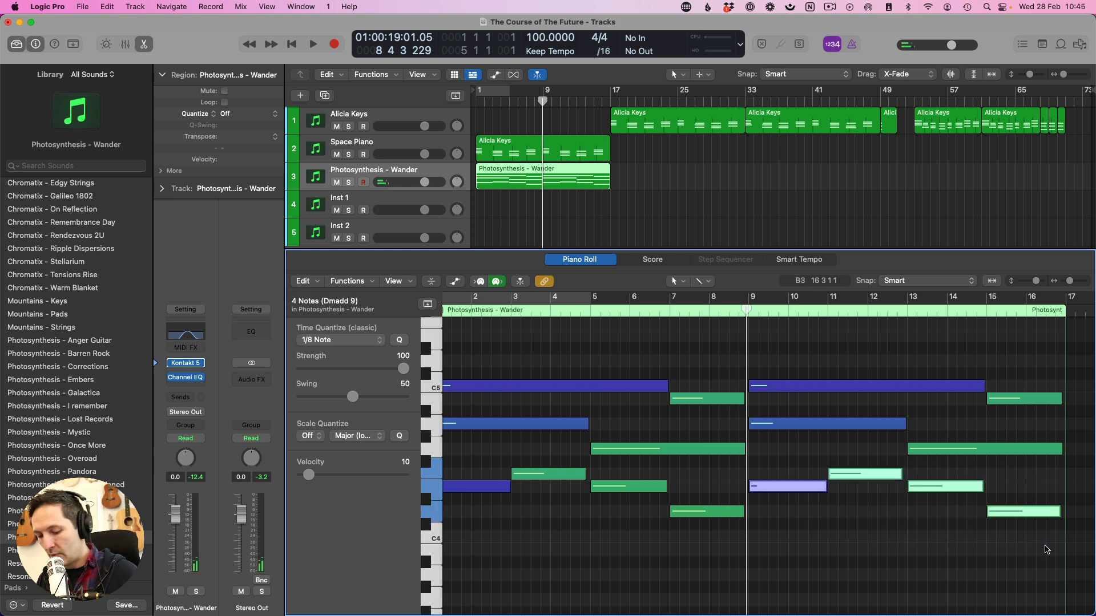
{"action": "key", "text": "alt+shift+Up"}
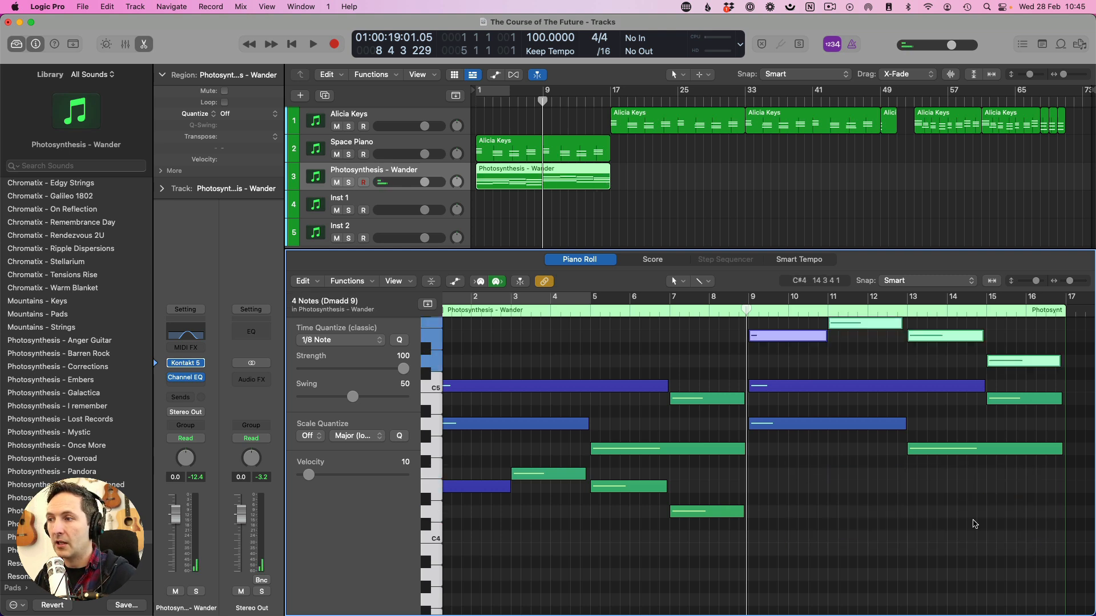
Raise the lowest pad note starting at bar 7 by one octave.
{"action": "scroll", "coordinate": [890, 532], "scroll_direction": "up", "scroll_amount": 1}
{"action": "left_click", "coordinate": [725, 538]}
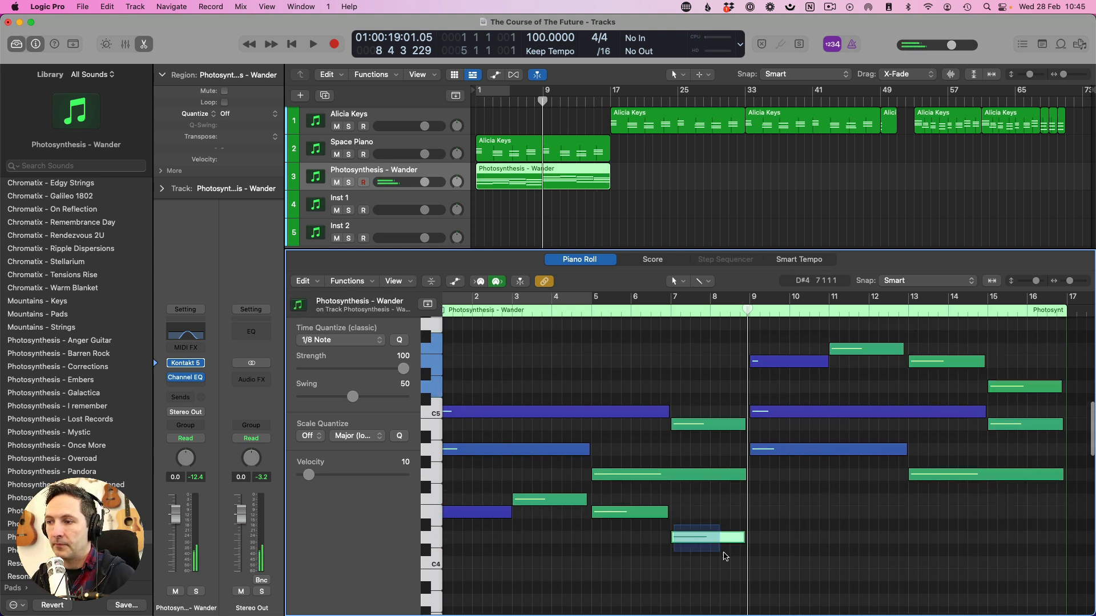
{"action": "key", "text": "alt+shift+Up"}
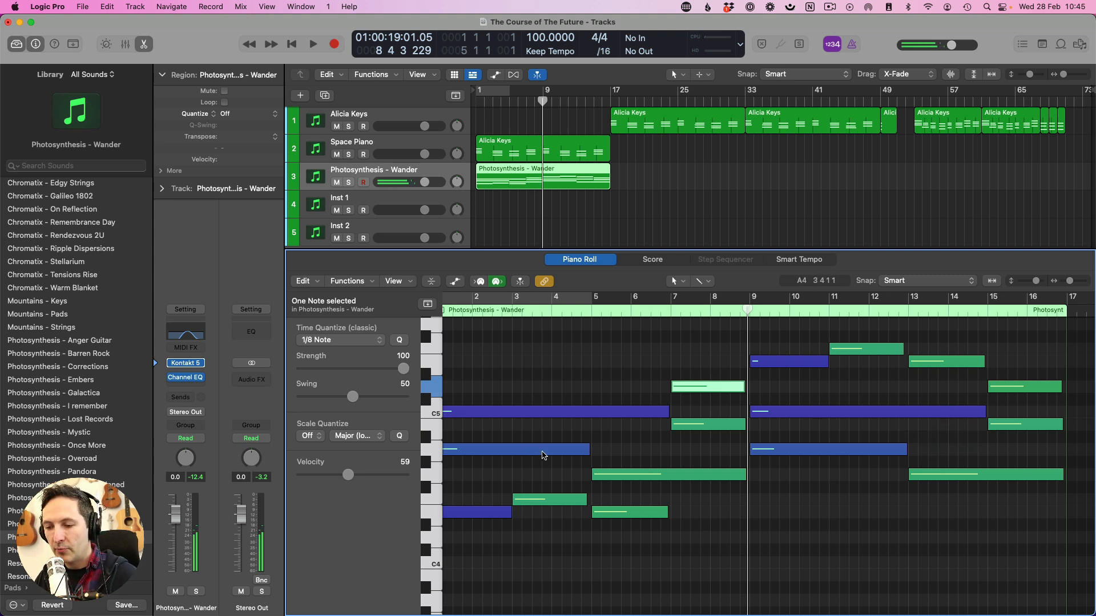
Raise the long G4 pad note starting at bar 13 by one octave.
{"action": "mouse_move", "coordinate": [544, 455]}
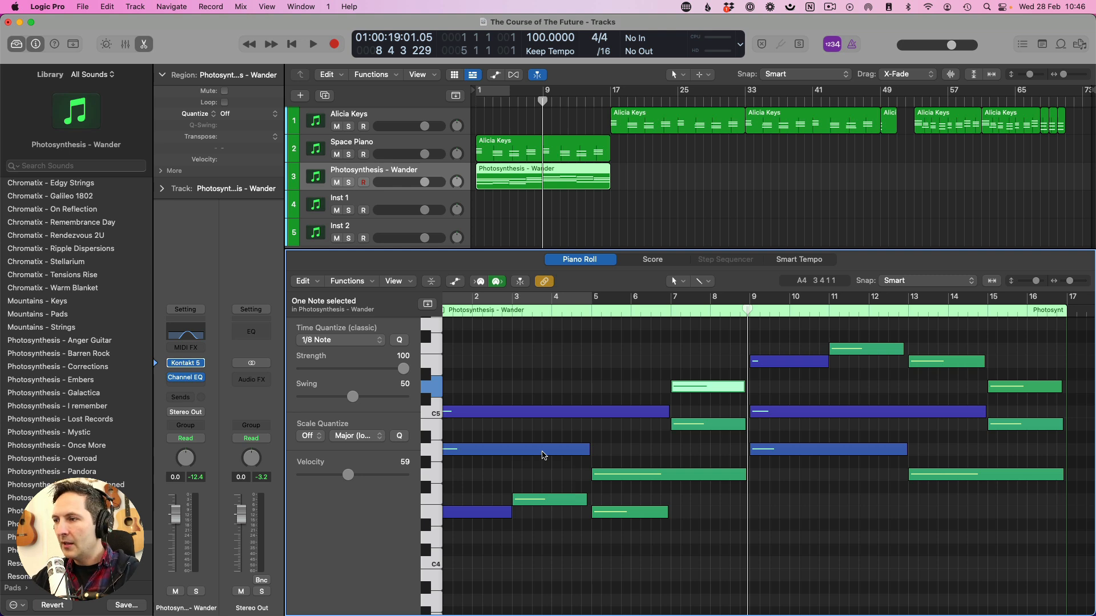
{"action": "scroll", "coordinate": [948, 446], "scroll_direction": "right", "scroll_amount": 3}
{"action": "scroll", "coordinate": [947, 445], "scroll_direction": "up", "scroll_amount": 2}
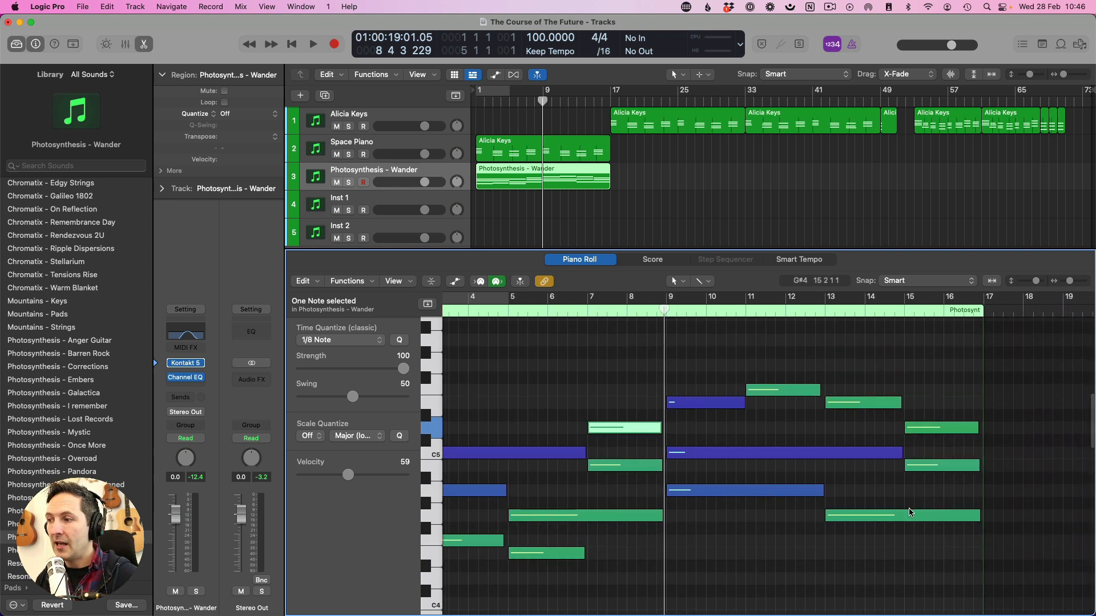
{"action": "left_click", "coordinate": [907, 515]}
{"action": "key", "text": "alt+shift+Up"}
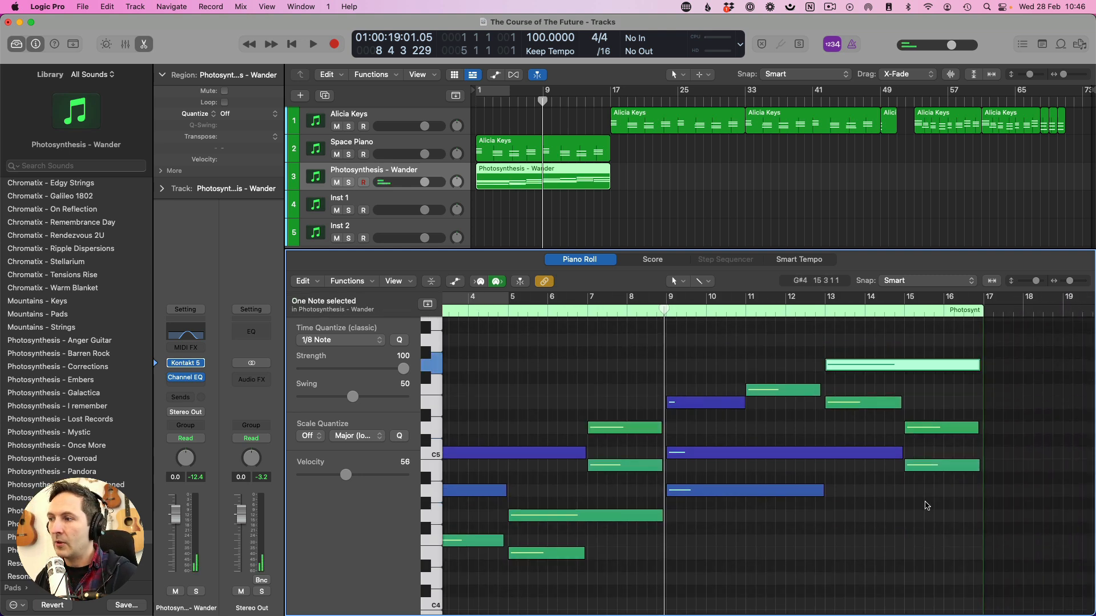
Raise the lower of the two pad notes starting at bar 15 by one octave.
{"action": "left_click", "coordinate": [942, 466]}
{"action": "key", "text": "alt+shift+Up"}
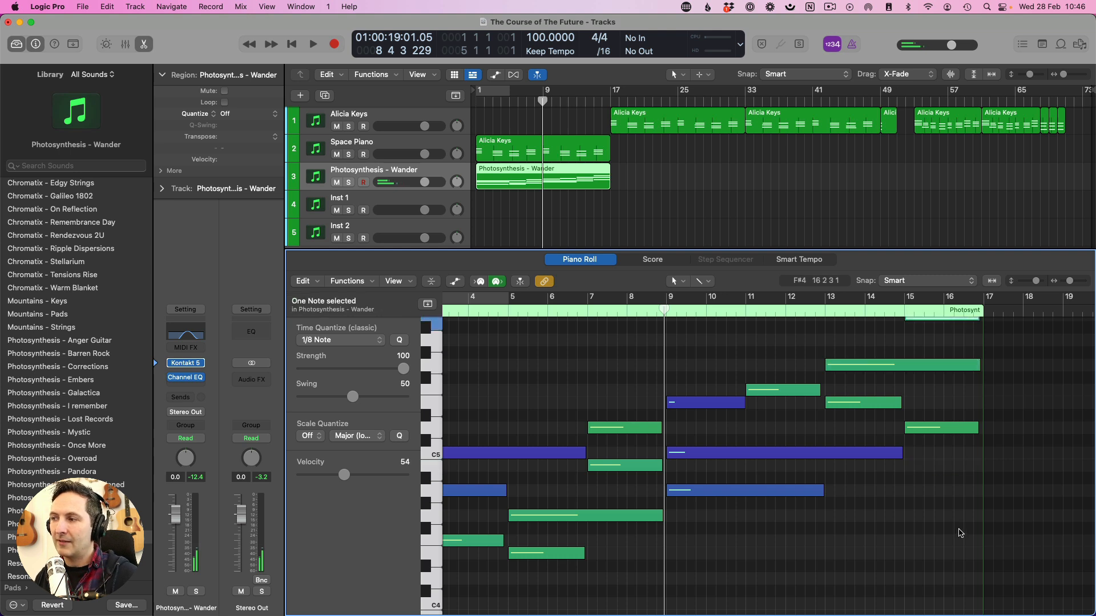
{"action": "scroll", "coordinate": [950, 528], "scroll_direction": "up", "scroll_amount": 3}
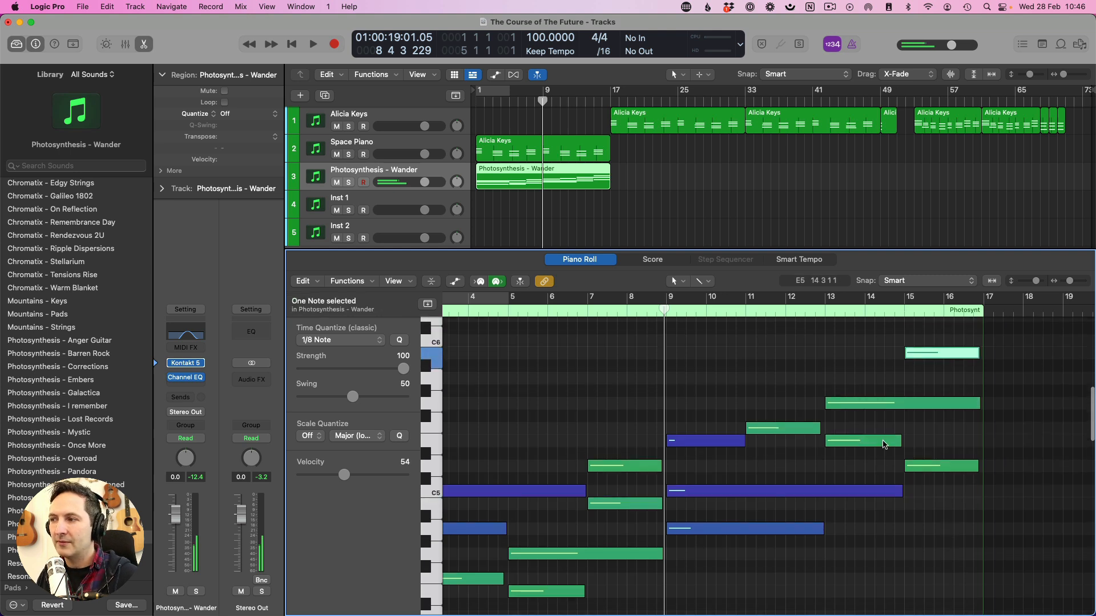
{"action": "mouse_move", "coordinate": [884, 445]}
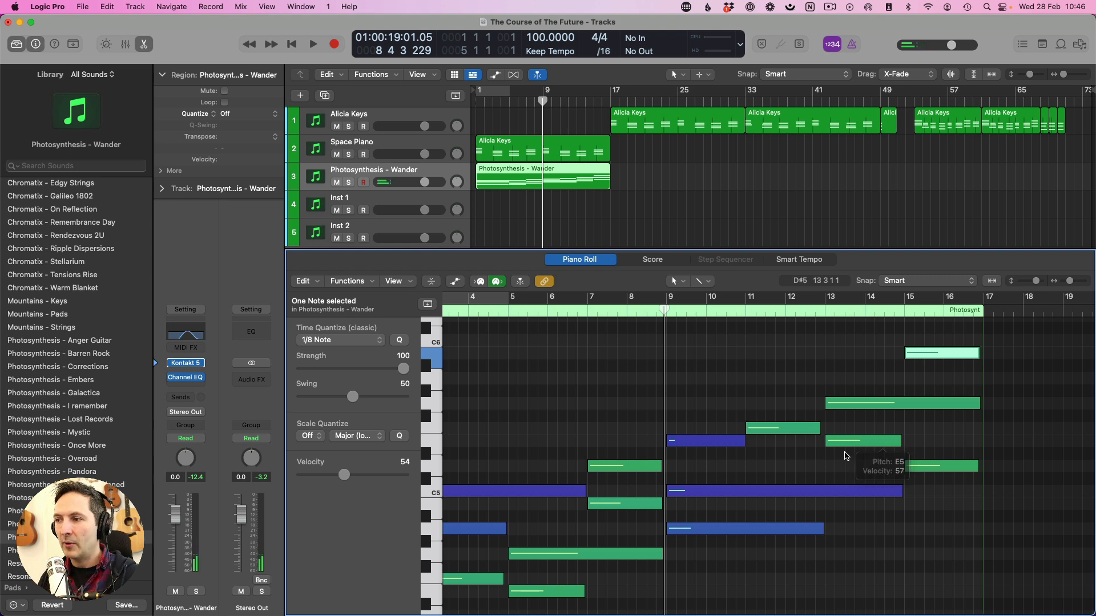
Audition the pad's top-line notes one by one, from the long C5 at bar 1 to the highest note at bar 15.
{"action": "scroll", "coordinate": [799, 457], "scroll_direction": "left", "scroll_amount": 3}
{"action": "left_click", "coordinate": [568, 492]}
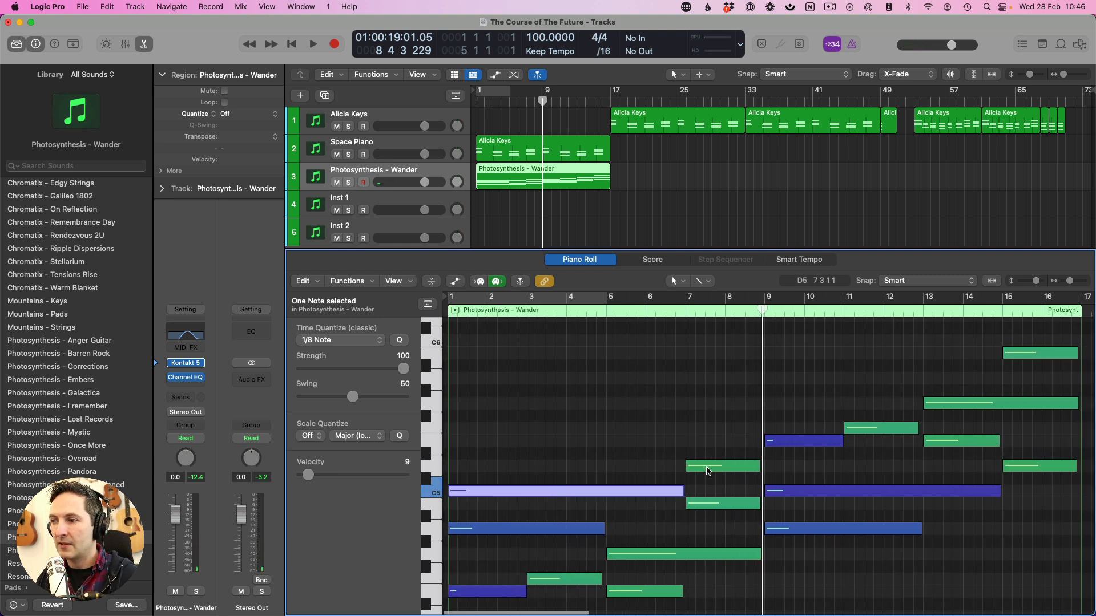
{"action": "left_click", "coordinate": [708, 469]}
{"action": "left_click", "coordinate": [790, 441]}
{"action": "left_click", "coordinate": [879, 428]}
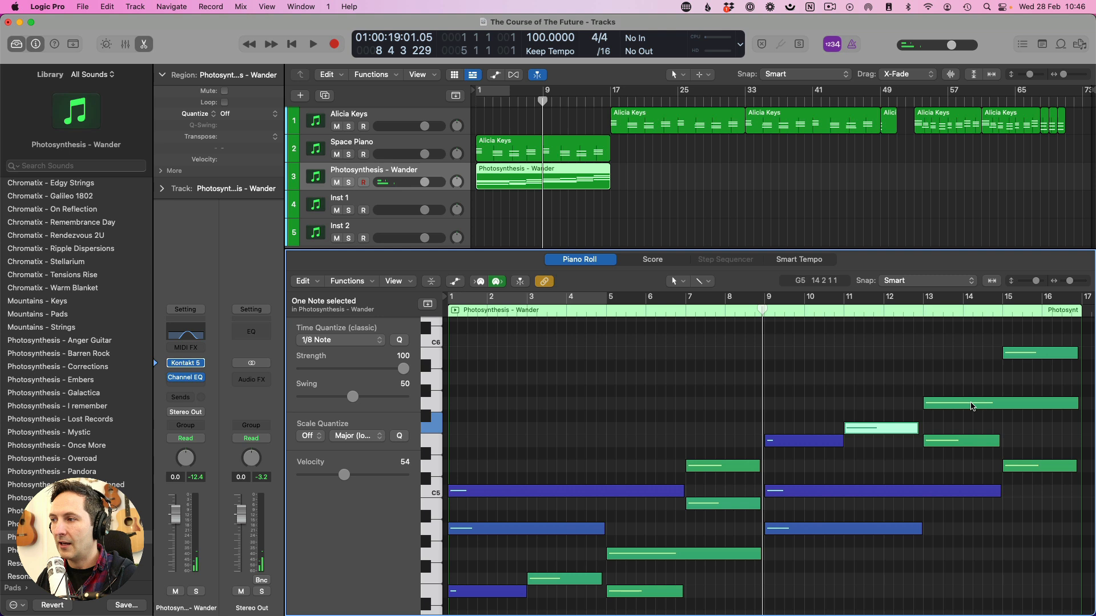
{"action": "left_click", "coordinate": [972, 405]}
{"action": "left_click", "coordinate": [1032, 355]}
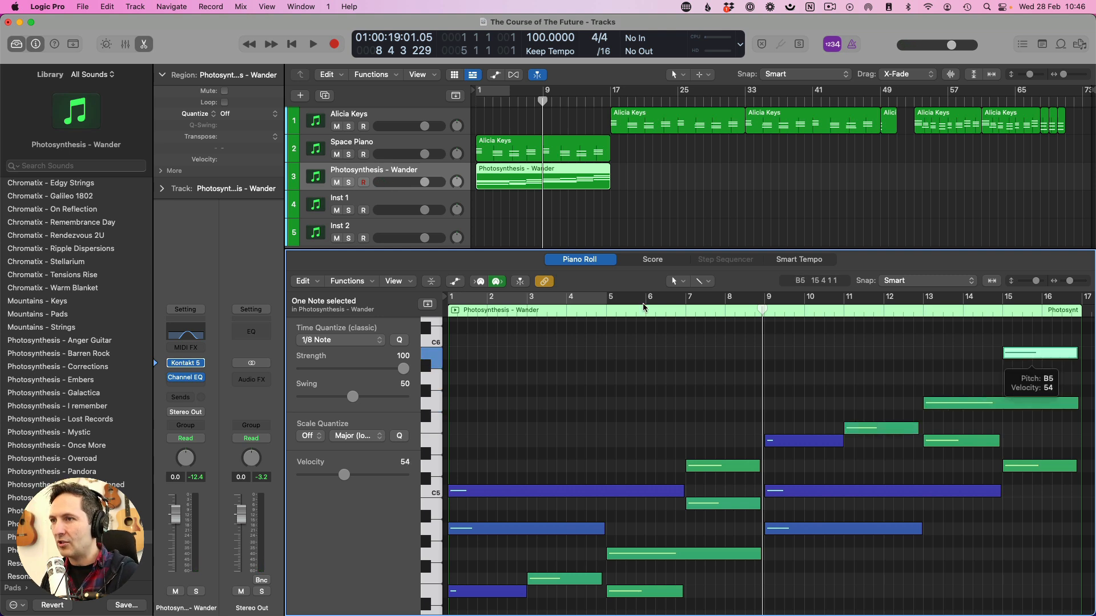
Play from the beginning while lowering the Photosynthesis - Wander track volume to -17.4 dB.
{"action": "key", "text": "Return"}
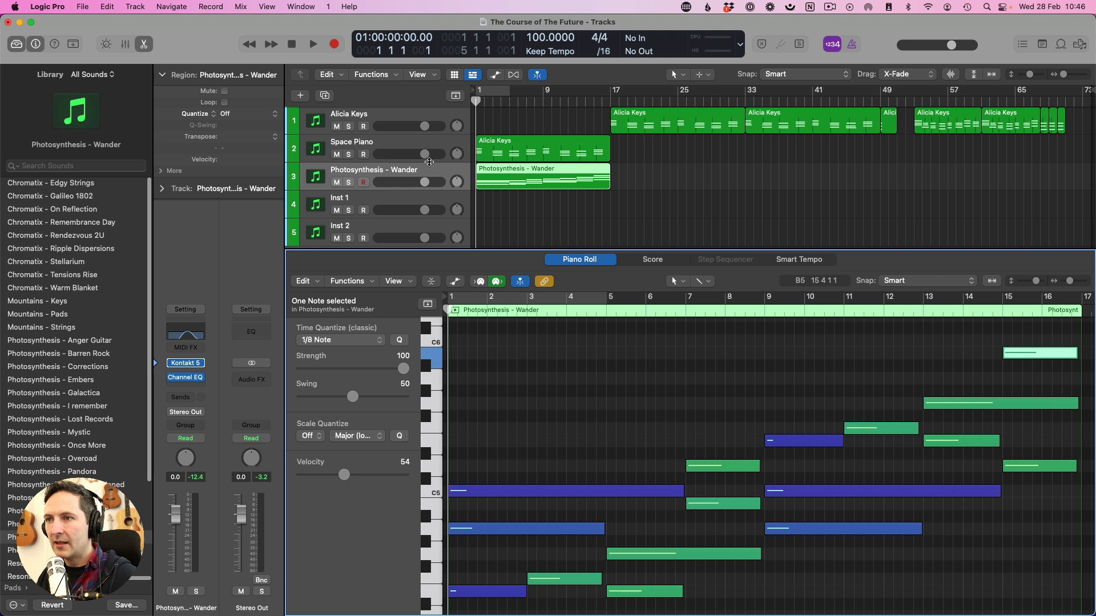
{"action": "left_click_drag", "start_coordinate": [424, 181], "coordinate": [404, 183]}
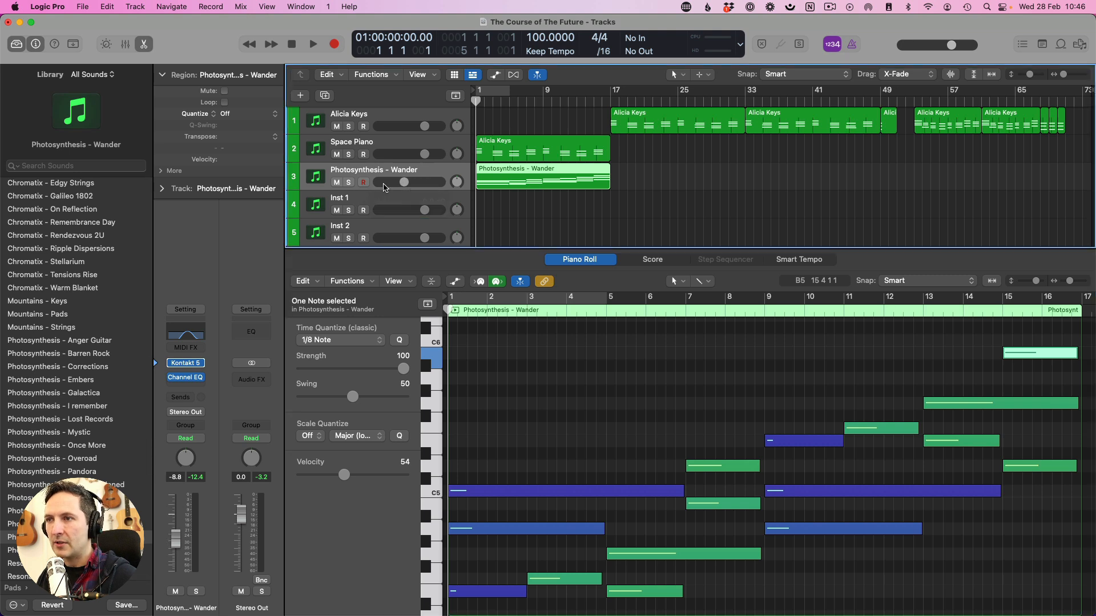
{"action": "key", "text": "space"}
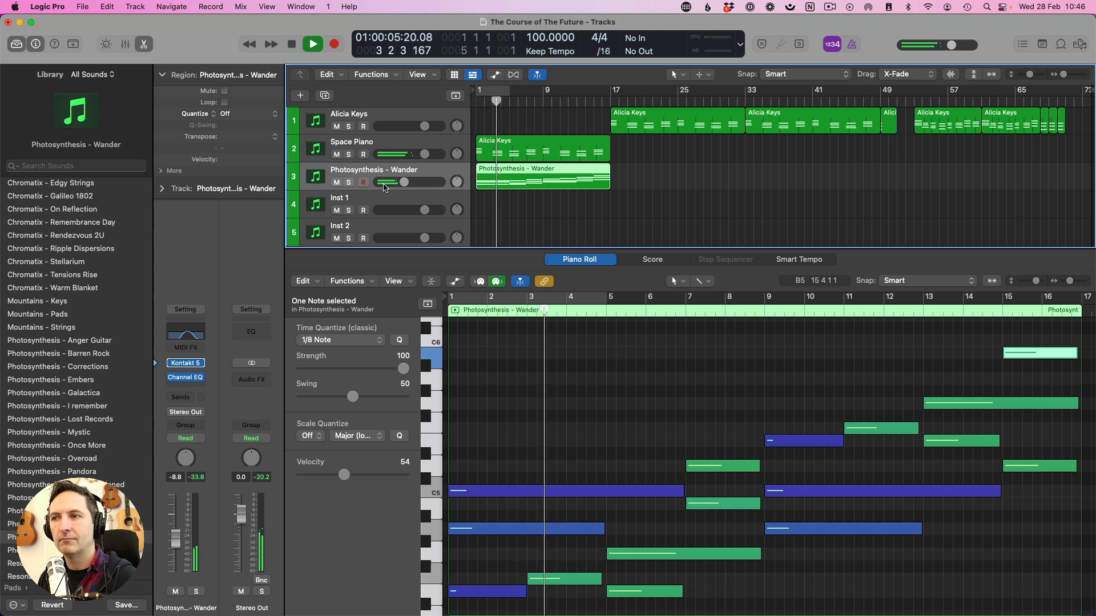
{"action": "left_click_drag", "start_coordinate": [402, 184], "coordinate": [396, 187]}
{"action": "key", "text": "e"}
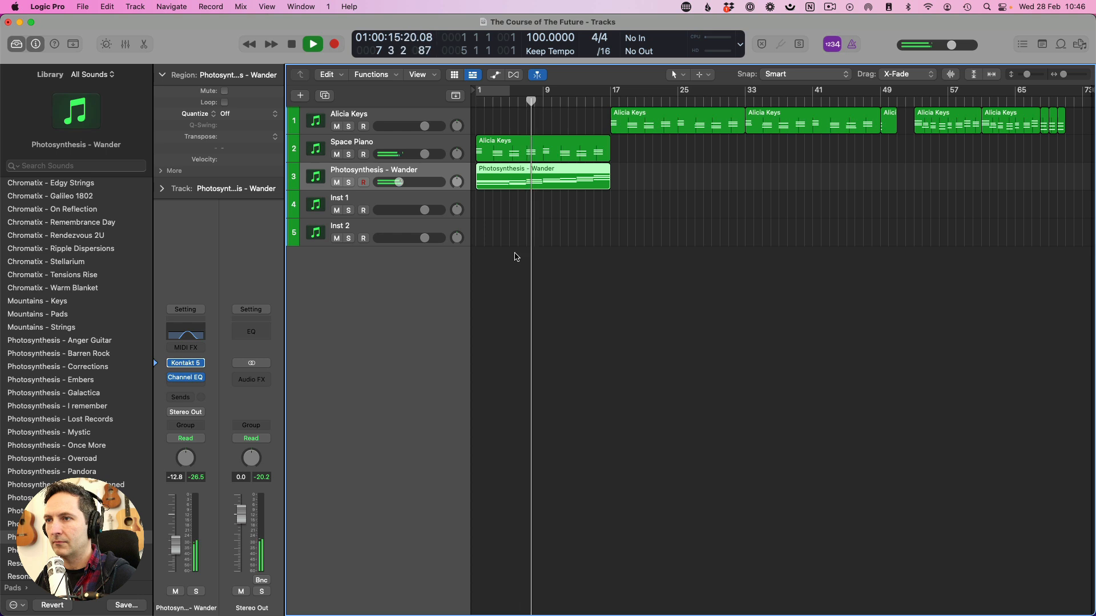
{"action": "left_click_drag", "start_coordinate": [395, 182], "coordinate": [381, 186]}
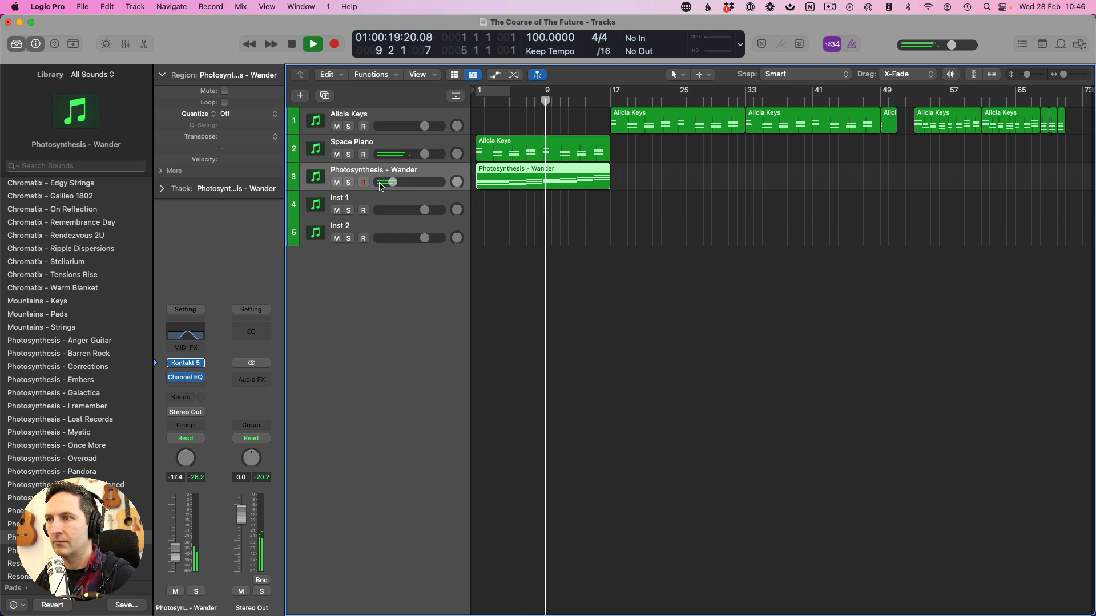
{"action": "key", "text": "space"}
Open the pad region in the Piano Roll and extend the three notes ending just before bar 9 closer to the bar line.
{"action": "double_click", "coordinate": [542, 175]}
{"action": "left_click", "coordinate": [814, 476]}
{"action": "scroll", "coordinate": [814, 477], "scroll_direction": "down", "scroll_amount": 5}
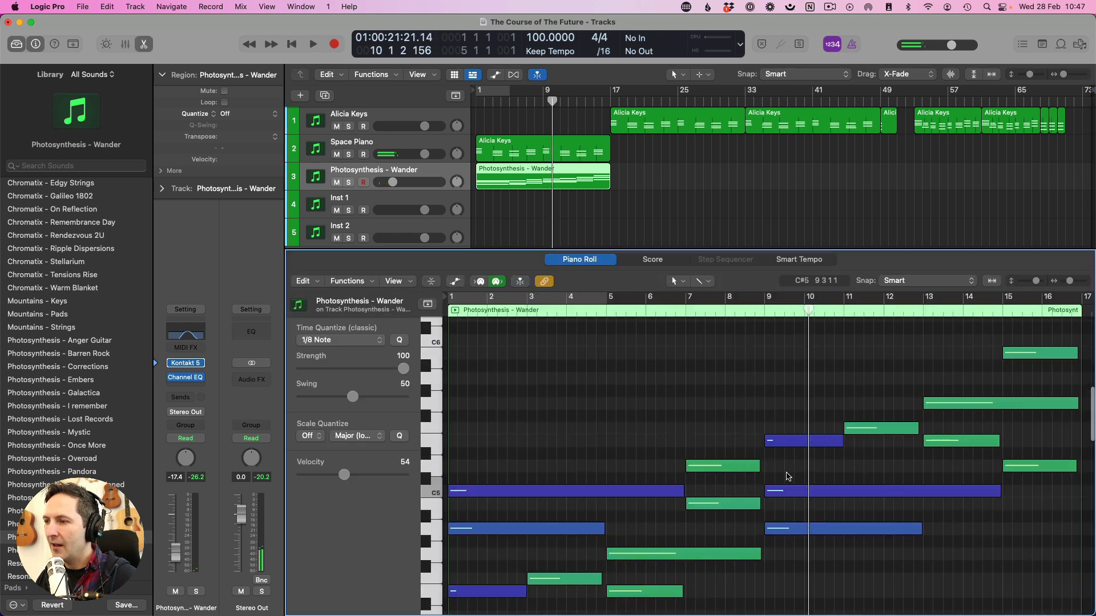
{"action": "scroll", "coordinate": [742, 468], "scroll_direction": "right", "scroll_amount": 2}
{"action": "left_click_drag", "start_coordinate": [699, 458], "coordinate": [716, 548]}
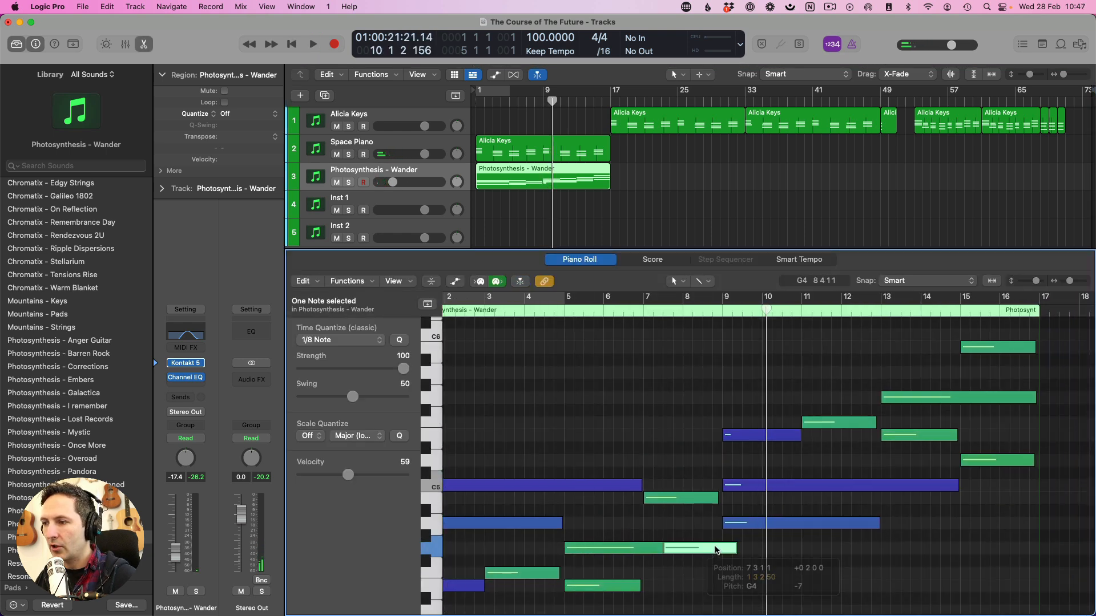
{"action": "key", "text": "super+z"}
{"action": "left_click_drag", "start_coordinate": [699, 423], "coordinate": [721, 549]}
{"action": "left_click", "coordinate": [753, 415]}
Raise the velocity of the three pad notes starting at bar 9, bringing the lowest value to 37.
{"action": "left_click_drag", "start_coordinate": [752, 428], "coordinate": [749, 528]}
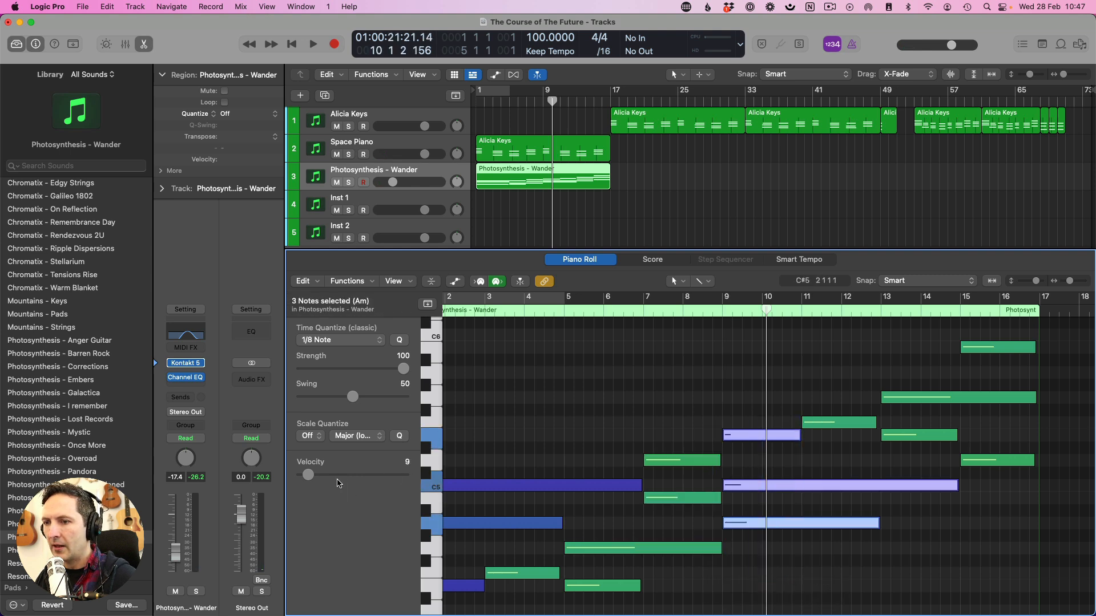
{"action": "left_click_drag", "start_coordinate": [309, 477], "coordinate": [331, 480]}
{"action": "left_click", "coordinate": [482, 443]}
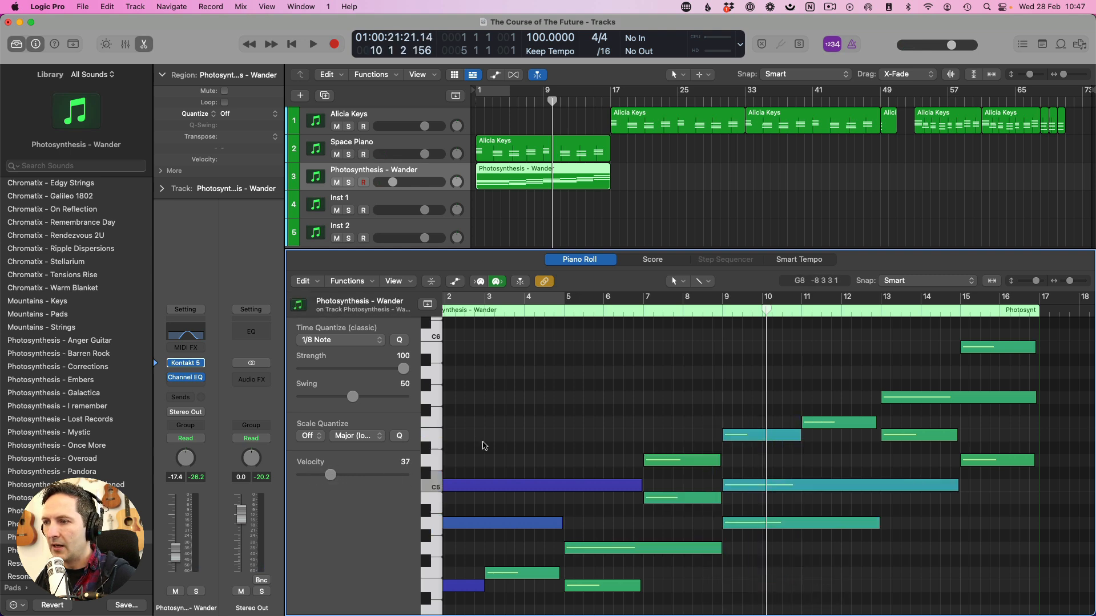
Raise the velocity of the three pad notes starting at bar 1 to 68 and play back the opening.
{"action": "scroll", "coordinate": [496, 445], "scroll_direction": "left", "scroll_amount": 3}
{"action": "left_click_drag", "start_coordinate": [525, 456], "coordinate": [476, 576]}
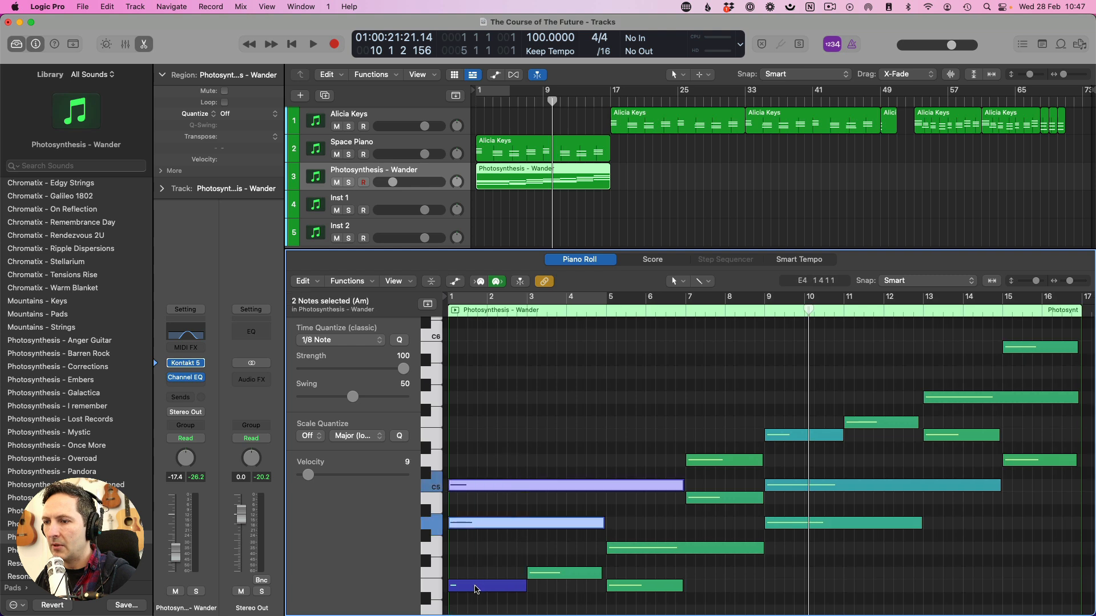
{"action": "left_click", "coordinate": [477, 588], "text": "shift"}
{"action": "left_click_drag", "start_coordinate": [308, 476], "coordinate": [360, 477]}
{"action": "left_click", "coordinate": [650, 396]}
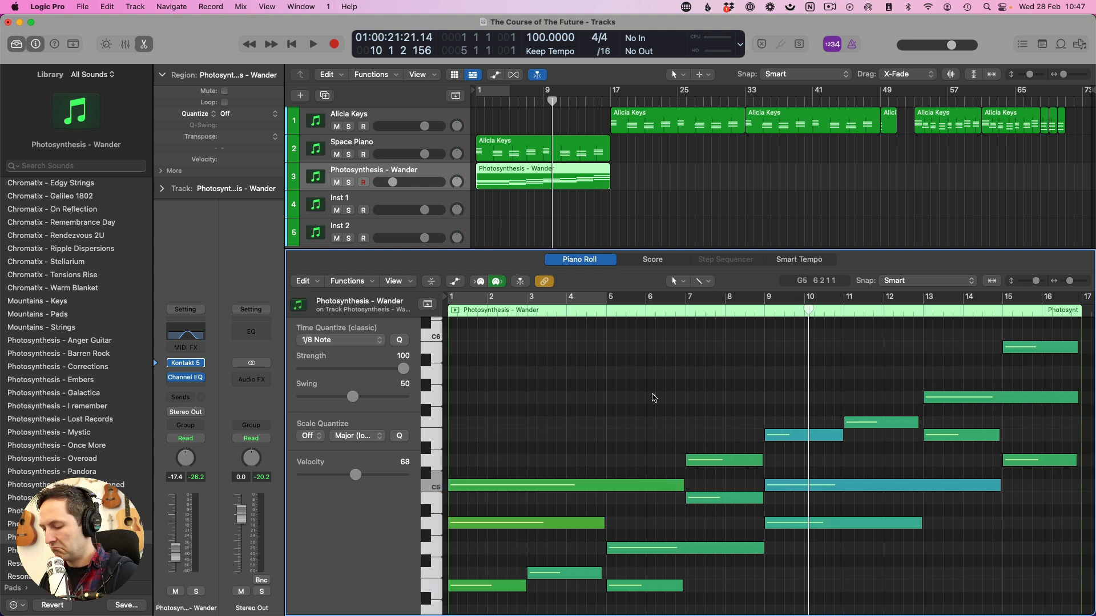
{"action": "key", "text": "Return"}
{"action": "key", "text": "space"}
{"action": "key", "text": "p"}
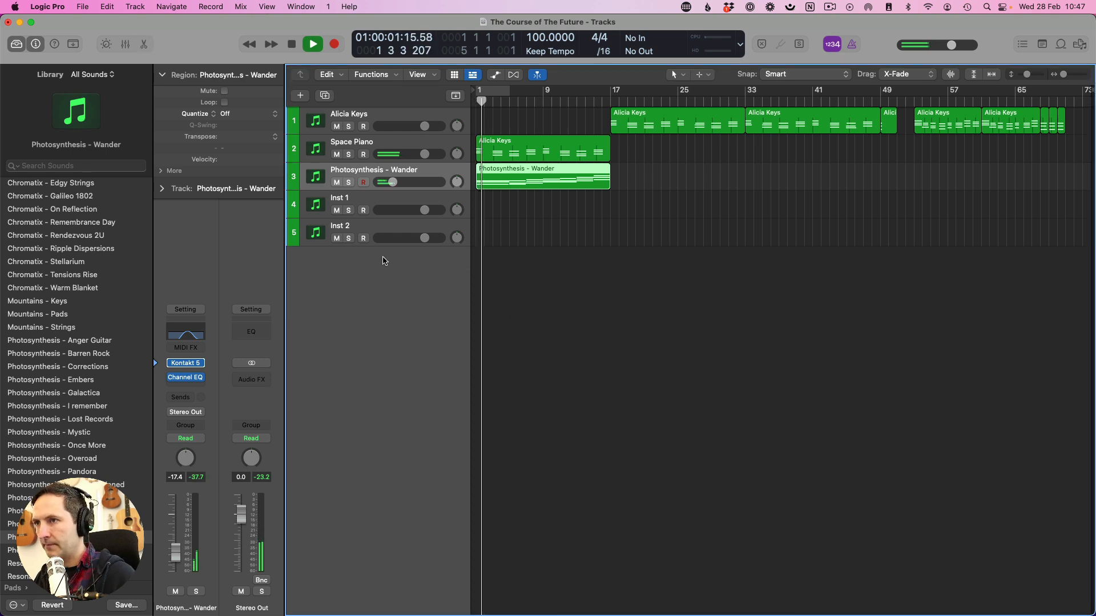
{"action": "key", "text": "space"}
Set the velocity of all 16 pad notes to 19, listen to the result and close the Piano Roll.
{"action": "key", "text": "p"}
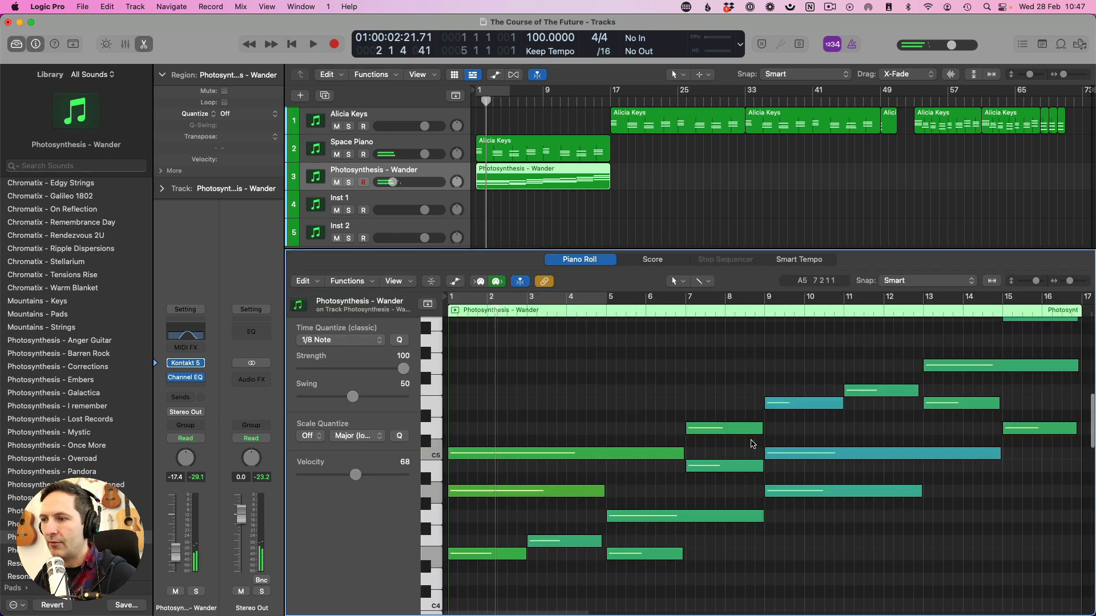
{"action": "left_click_drag", "start_coordinate": [330, 475], "coordinate": [321, 481]}
{"action": "key", "text": "space"}
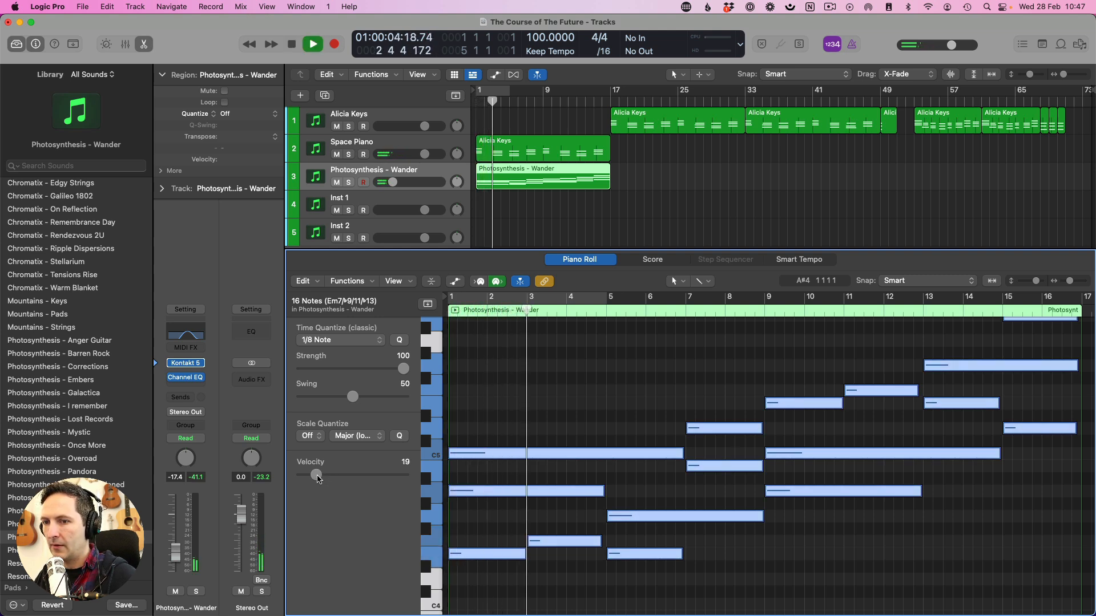
{"action": "key", "text": "e"}
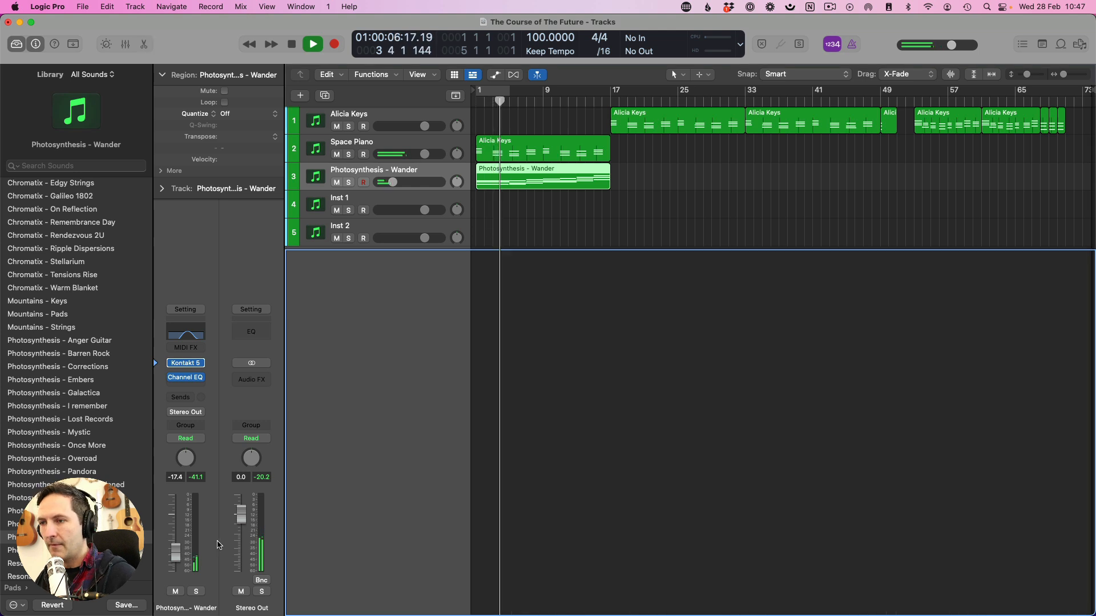
{"action": "key", "text": "space"}
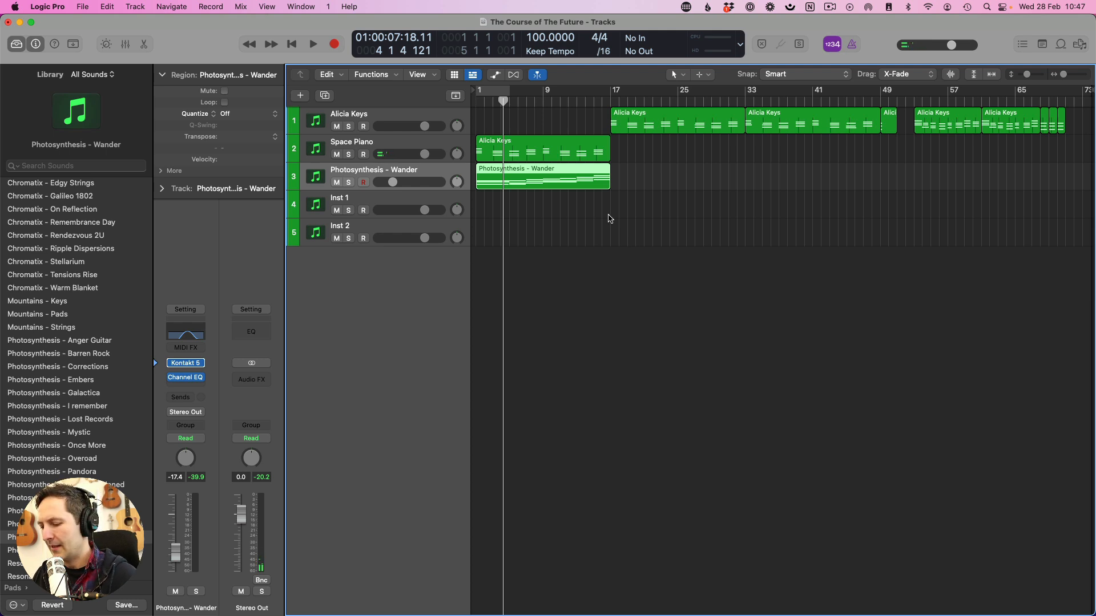
Select the Inst 1 track and play the arrangement from the beginning into bar 11.
{"action": "key", "text": "Return"}
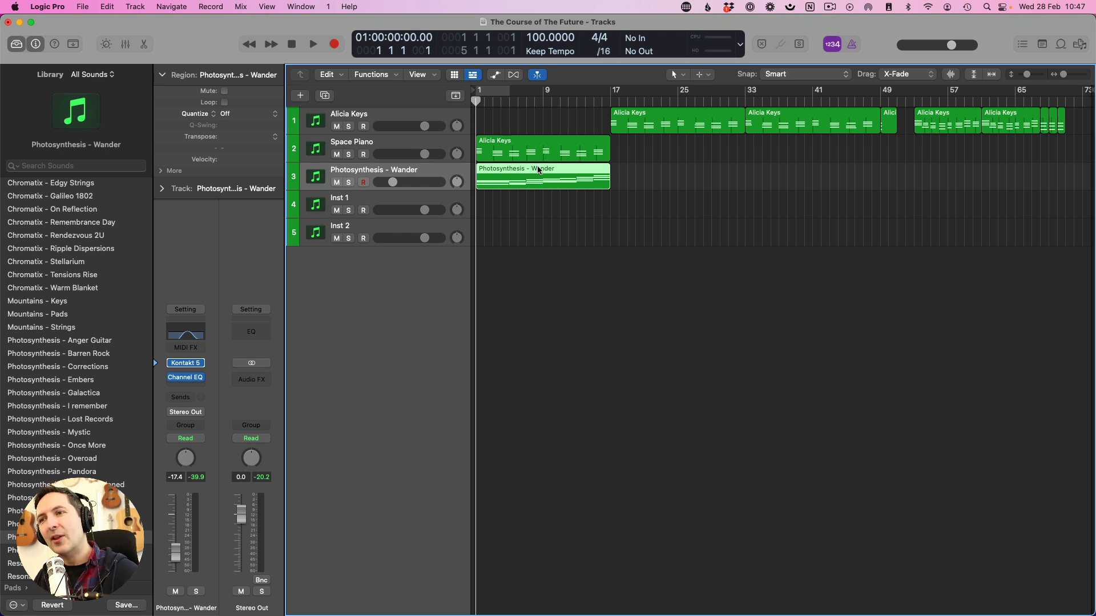
{"action": "left_click", "coordinate": [419, 198]}
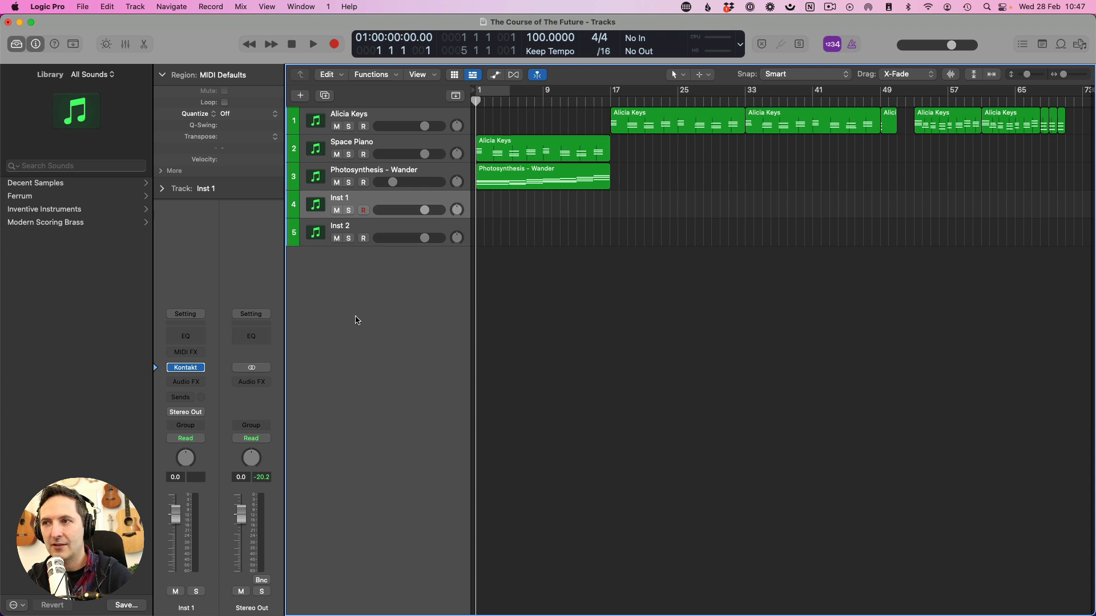
{"action": "key", "text": "space"}
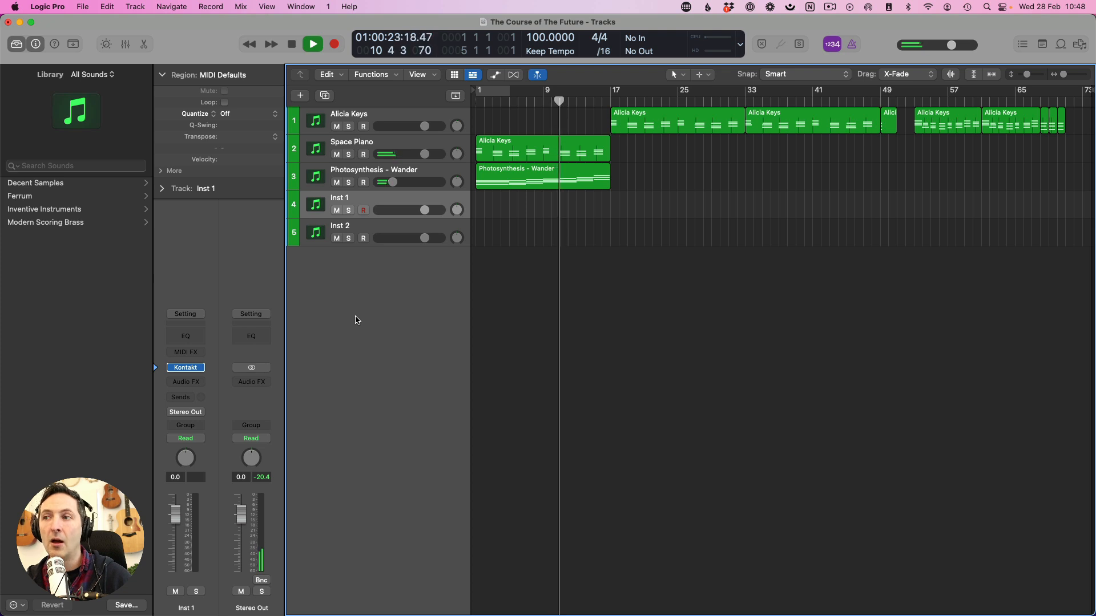
{"action": "key", "text": "space"}
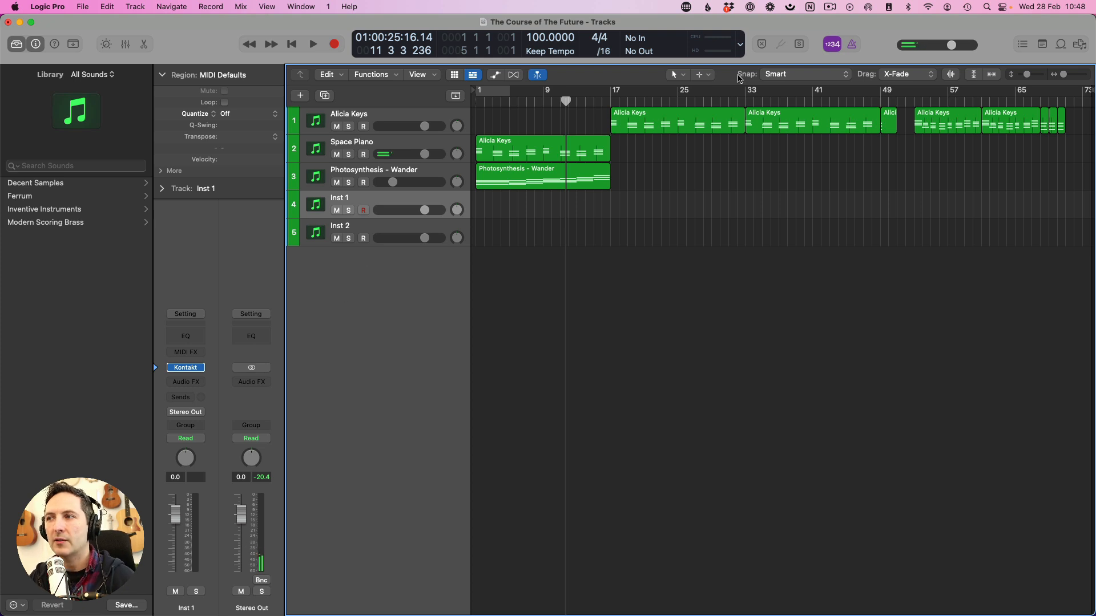
Repeat the Space Piano region twice and copy the short Alicia Keys region at bar 49 onto the Space Piano track.
{"action": "left_click", "coordinate": [591, 149]}
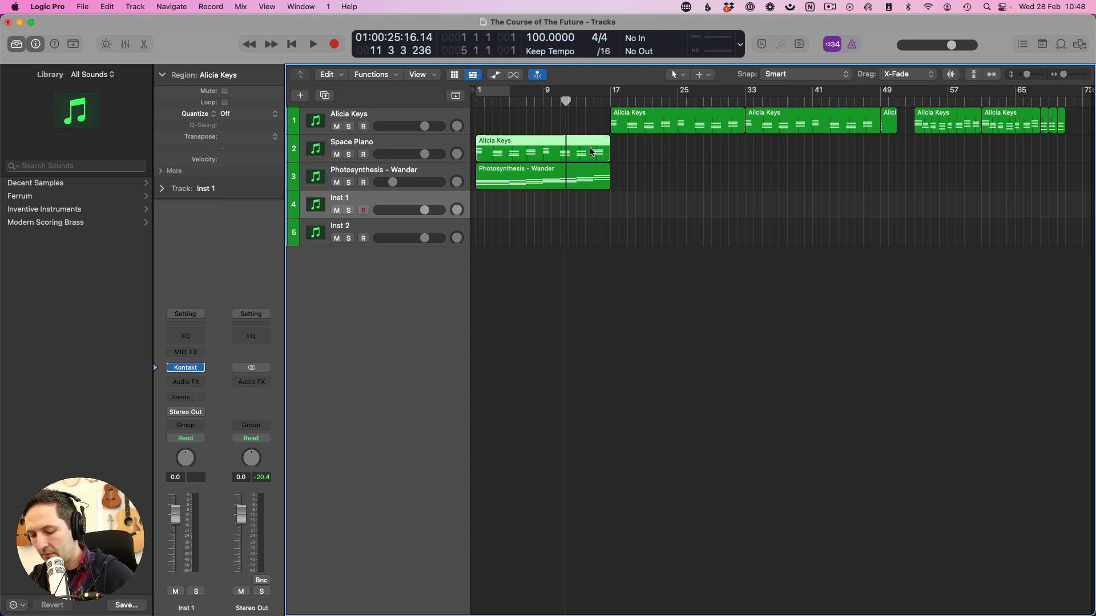
{"action": "key", "text": "super+r"}
{"action": "key", "text": "super+r"}
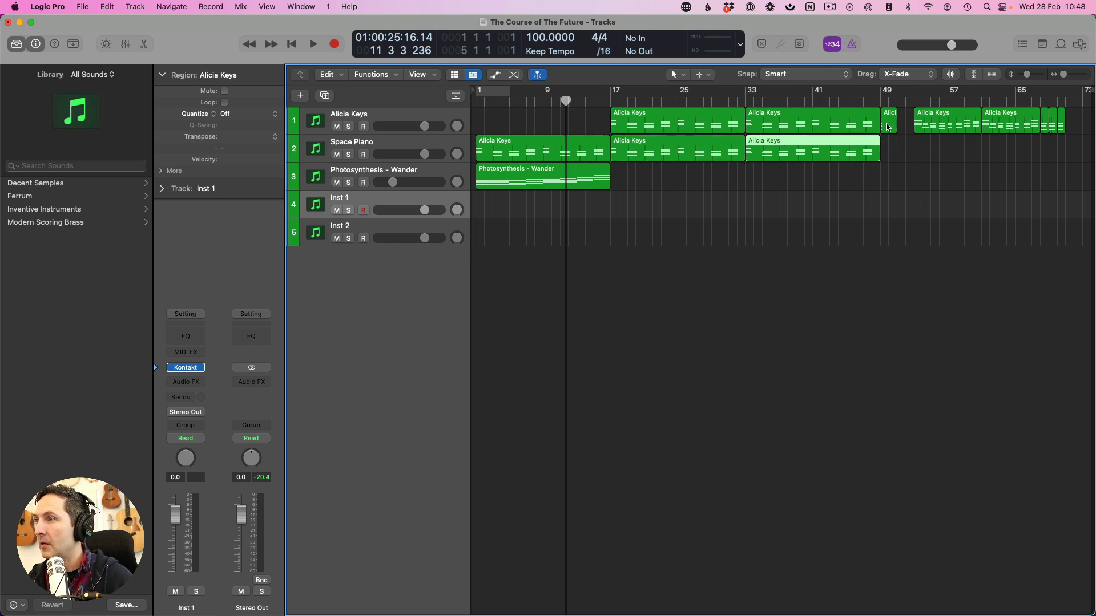
{"action": "left_click_drag", "start_coordinate": [886, 120], "coordinate": [893, 158]}
{"action": "left_click", "coordinate": [743, 194]}
Duplicate the Photosynthesis - Wander track with its settings and remove the Channel EQ from the copy.
{"action": "left_click", "coordinate": [520, 182]}
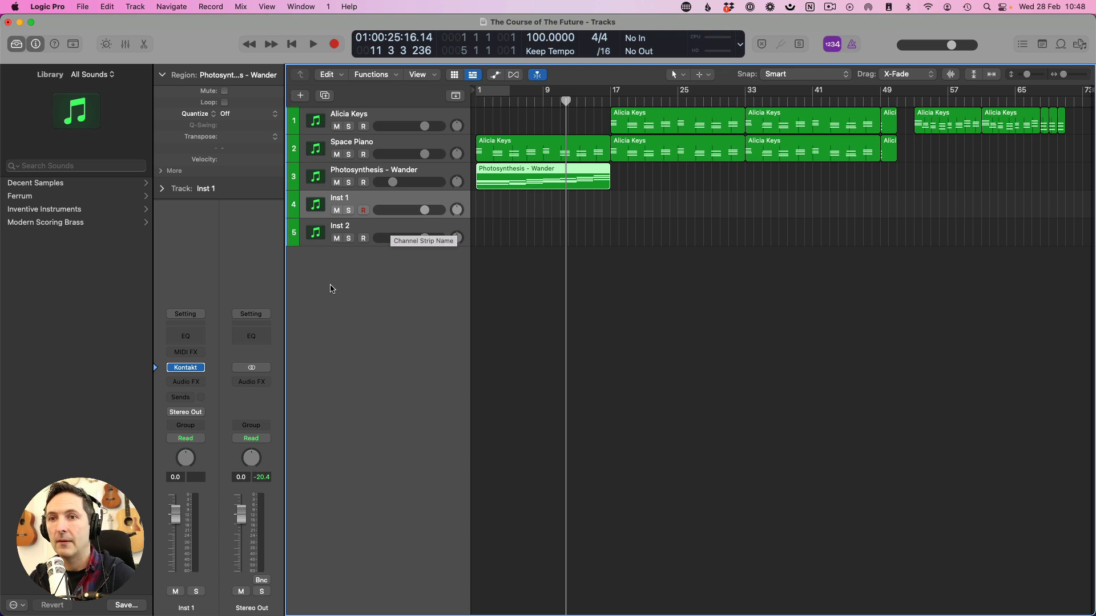
{"action": "left_click", "coordinate": [375, 175]}
{"action": "key", "text": "super+d"}
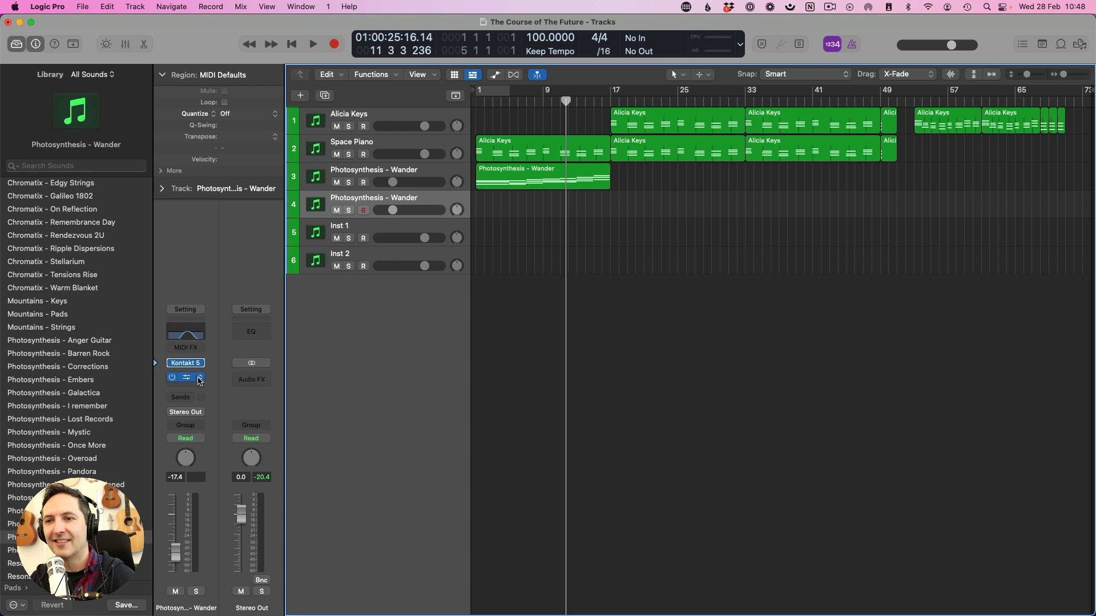
{"action": "left_click", "coordinate": [203, 381]}
{"action": "left_click", "coordinate": [241, 336]}
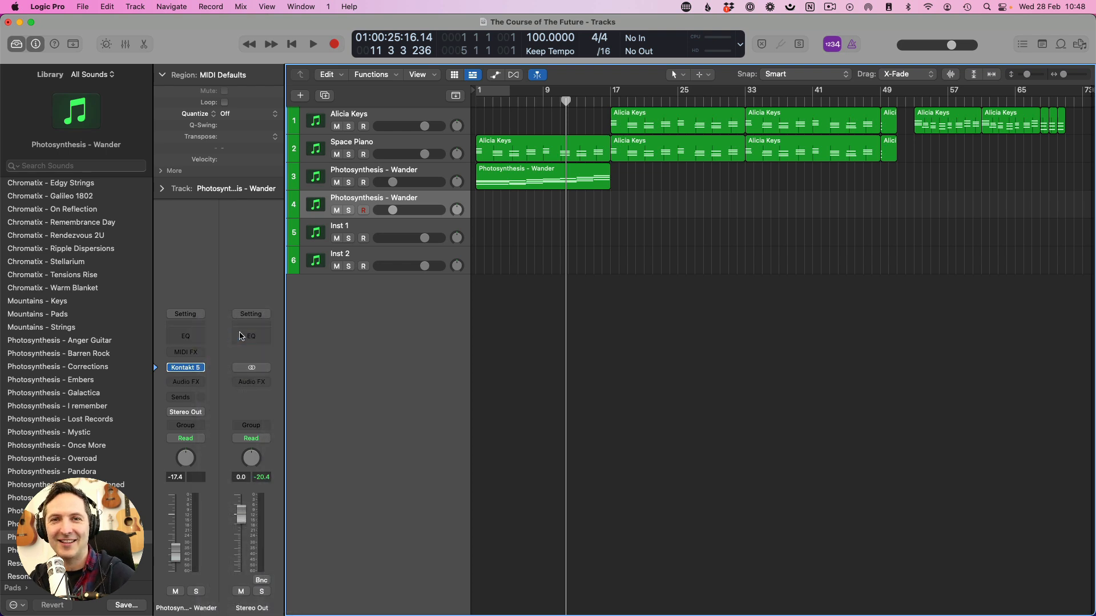
Return to the Library's main category list and browse the Strings presets.
{"action": "scroll", "coordinate": [59, 282], "scroll_direction": "up", "scroll_amount": 3}
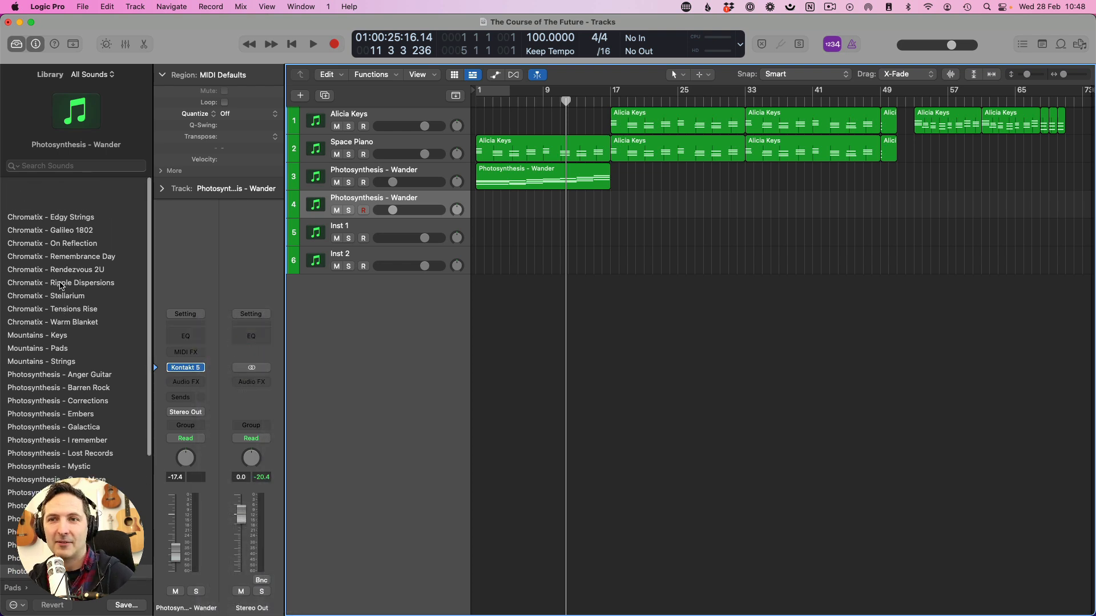
{"action": "left_click", "coordinate": [11, 589]}
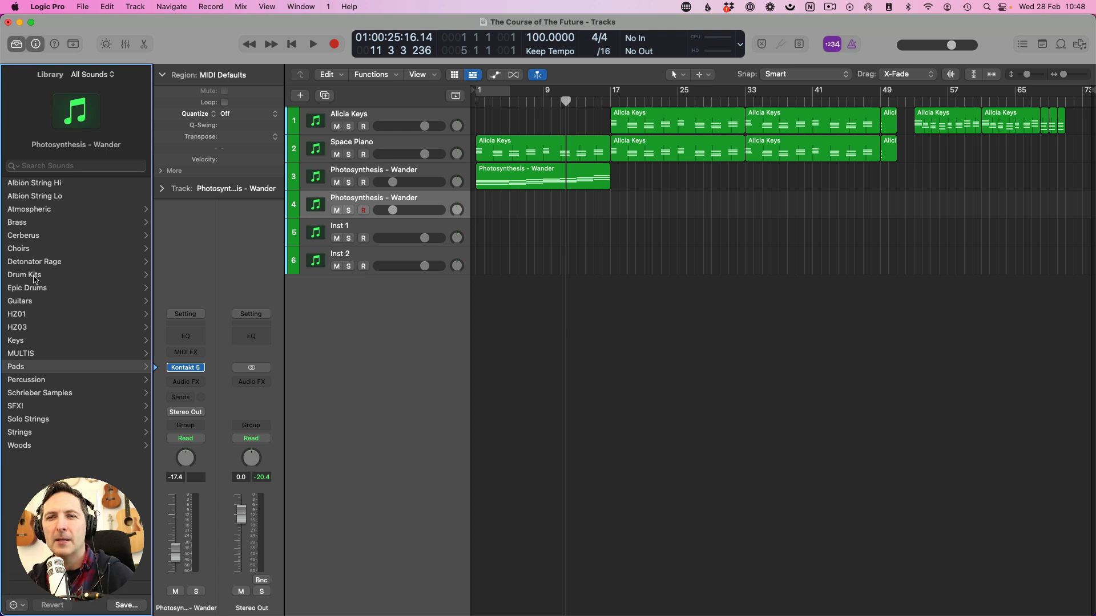
{"action": "left_click", "coordinate": [29, 432]}
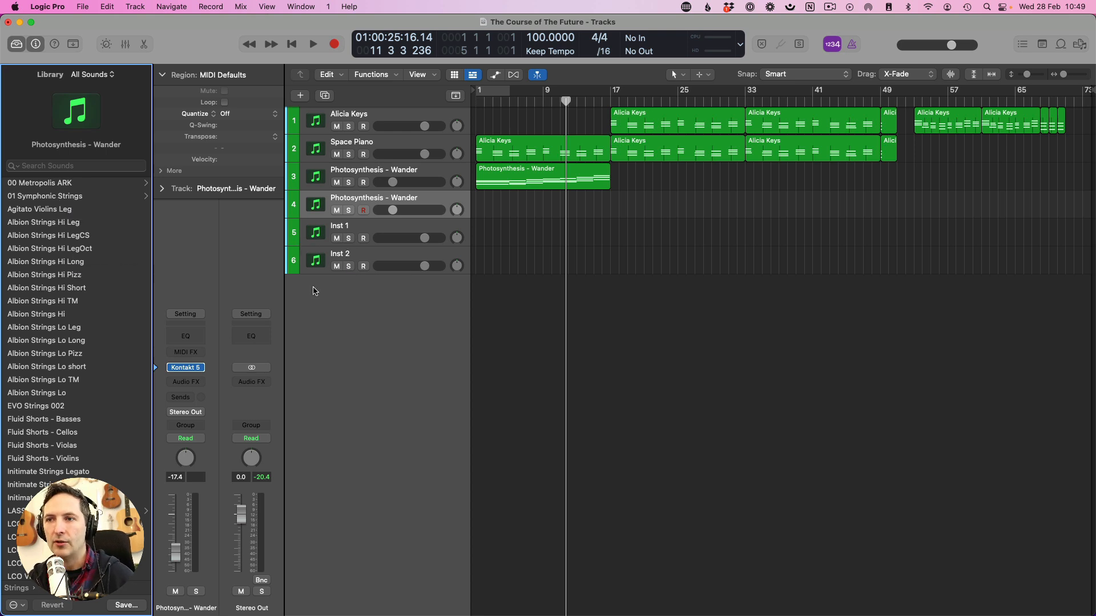
Add a new Kontakt instrument track below Inst 2.
{"action": "left_click", "coordinate": [340, 336]}
{"action": "double_click", "coordinate": [340, 337]}
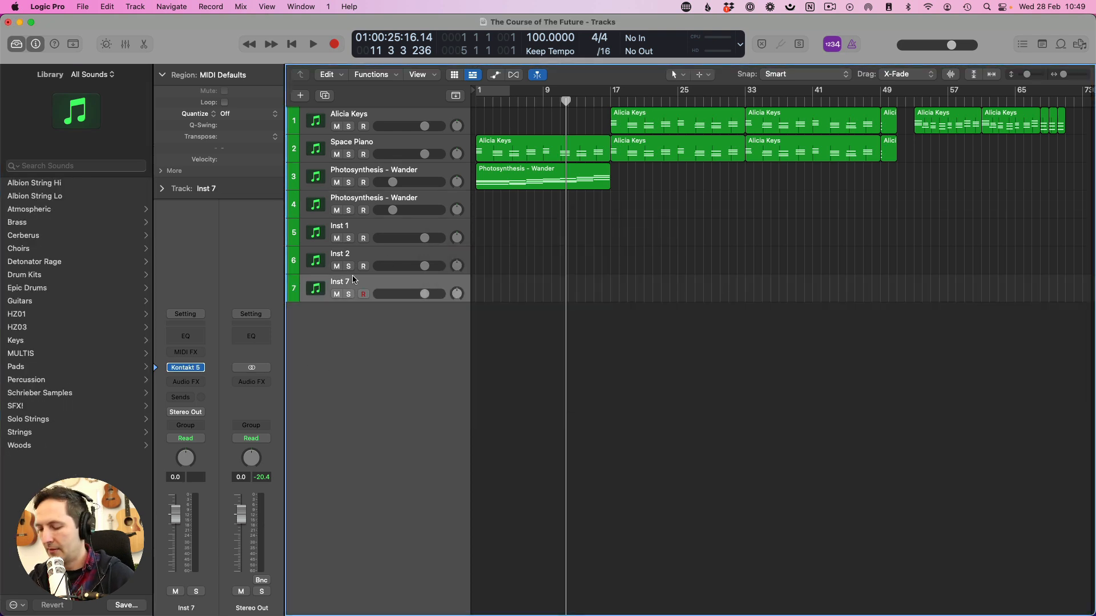
Delete the Inst 7 track and load CB Legato from the 01 Symphonic Strings presets onto the duplicated Photosynthesis - Wander track.
{"action": "key", "text": "super+BackSpace"}
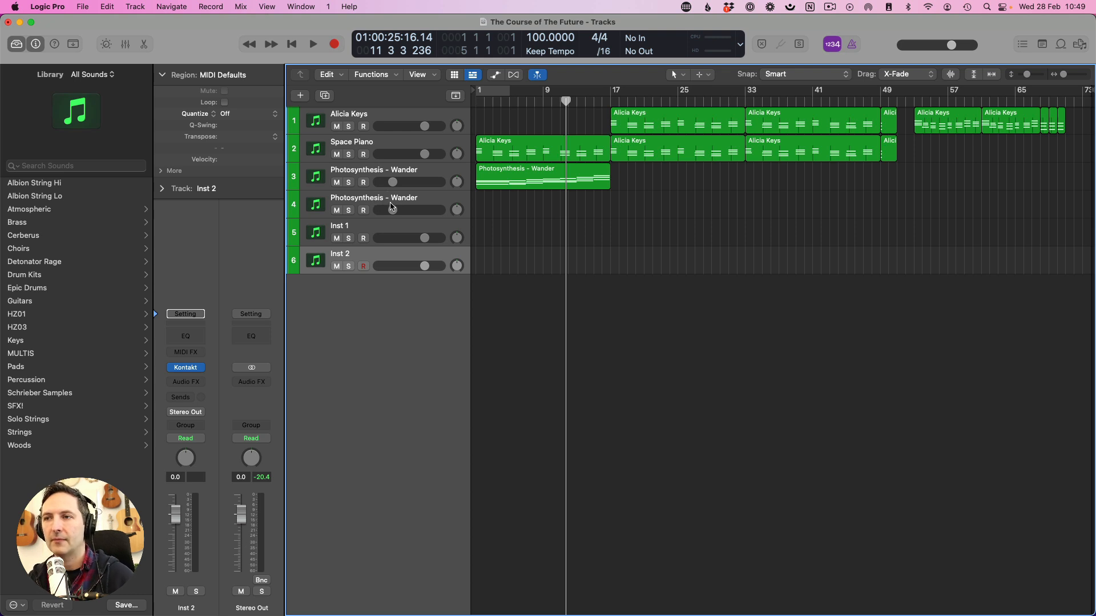
{"action": "left_click", "coordinate": [392, 207]}
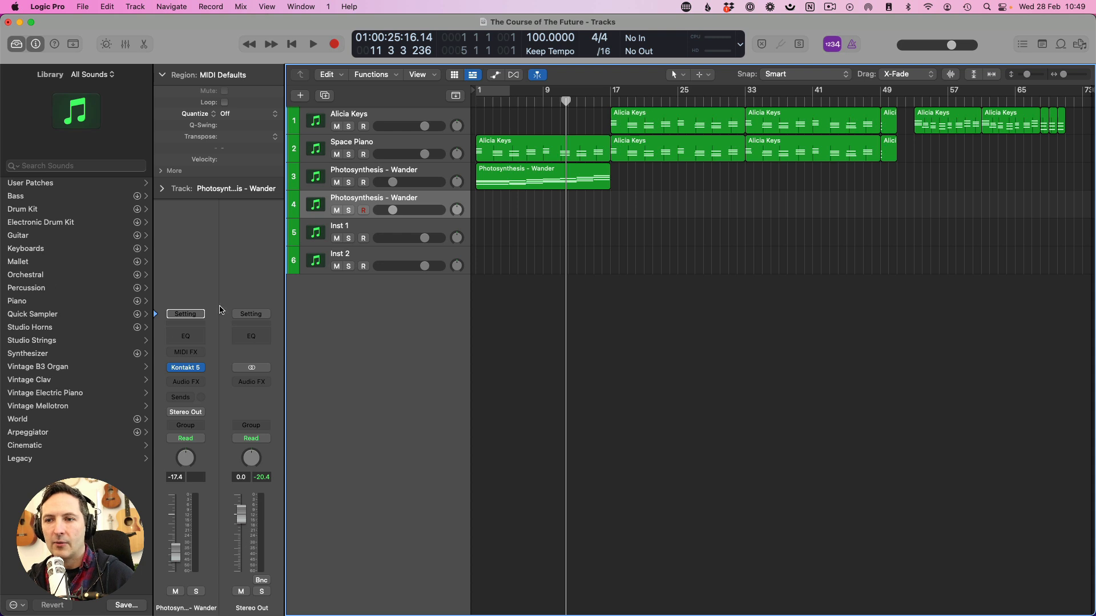
{"action": "left_click", "coordinate": [185, 368]}
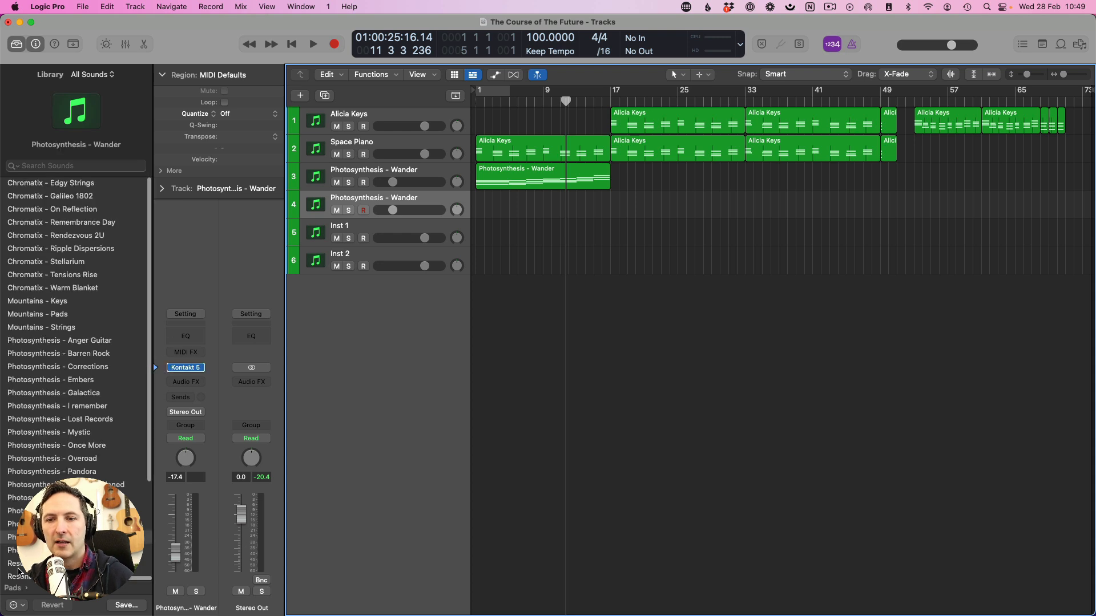
{"action": "left_click", "coordinate": [13, 588]}
{"action": "left_click", "coordinate": [30, 436]}
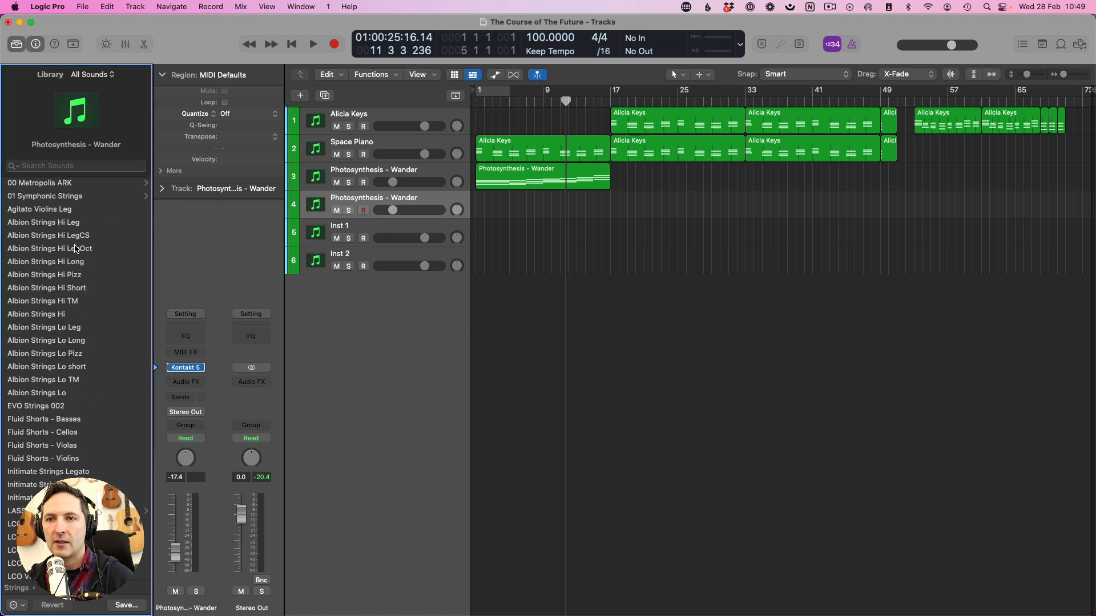
{"action": "left_click", "coordinate": [52, 197]}
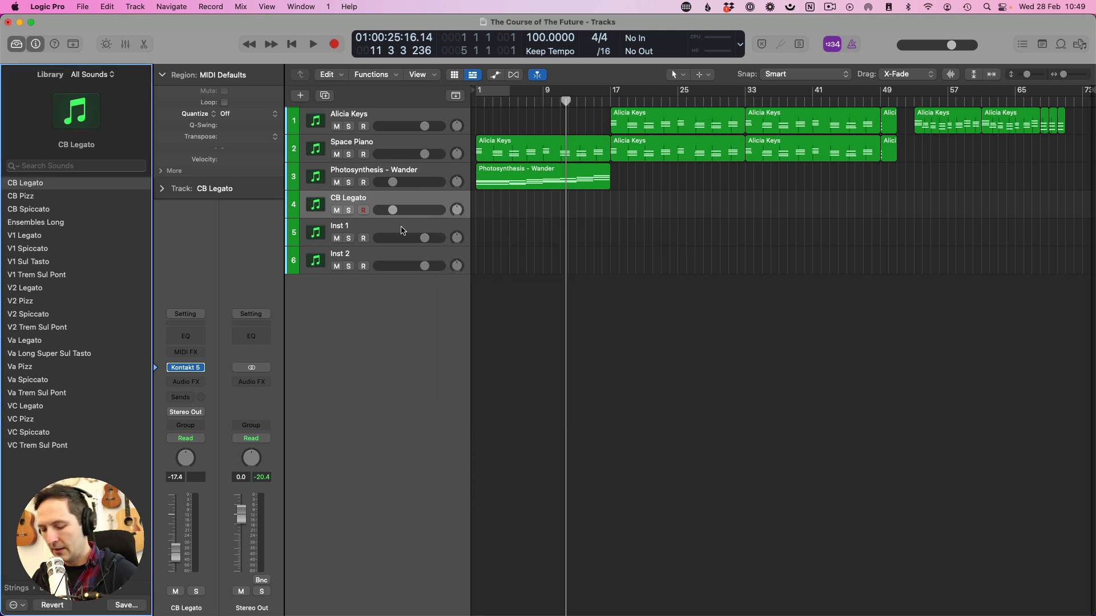
Add duplicate-settings tracks below CB Legato and load VC Legato and Va Legato on them.
{"action": "key", "text": "super+d"}
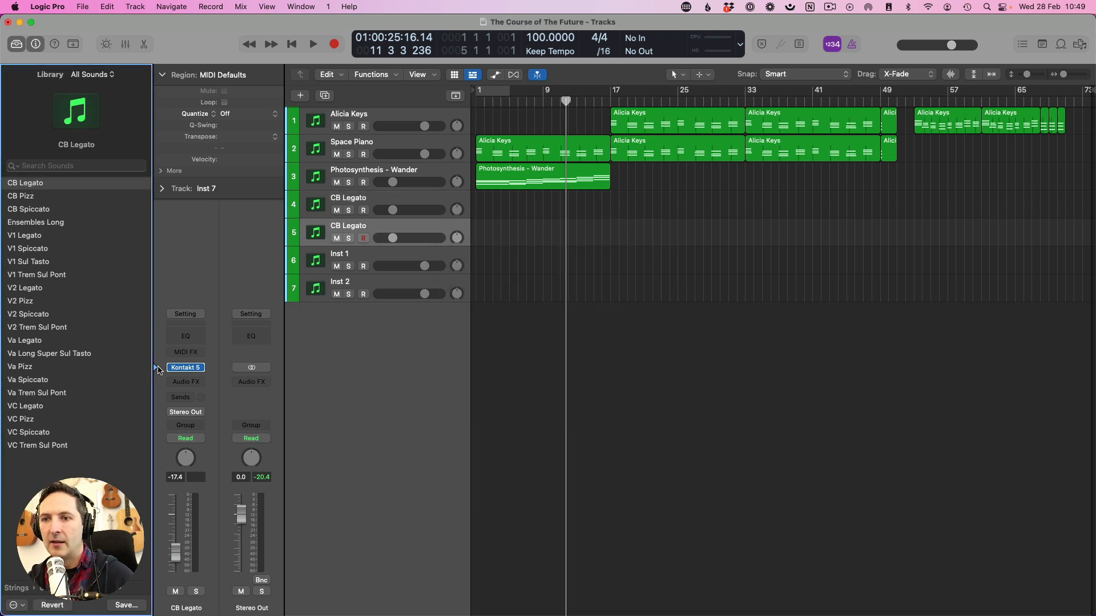
{"action": "key", "text": "y"}
{"action": "left_click", "coordinate": [7, 367]}
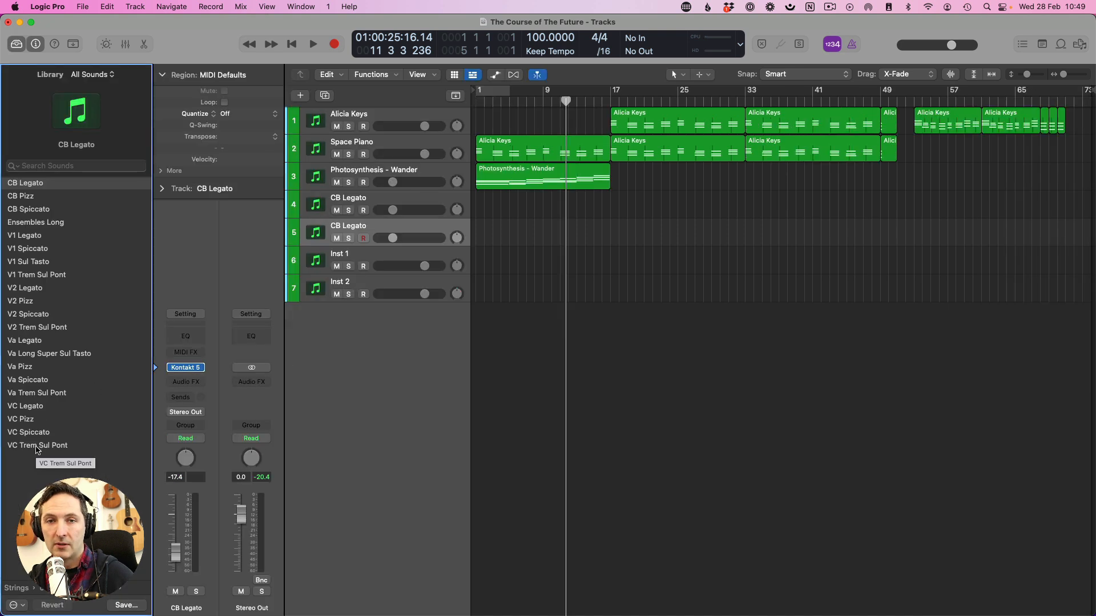
{"action": "left_click", "coordinate": [38, 407]}
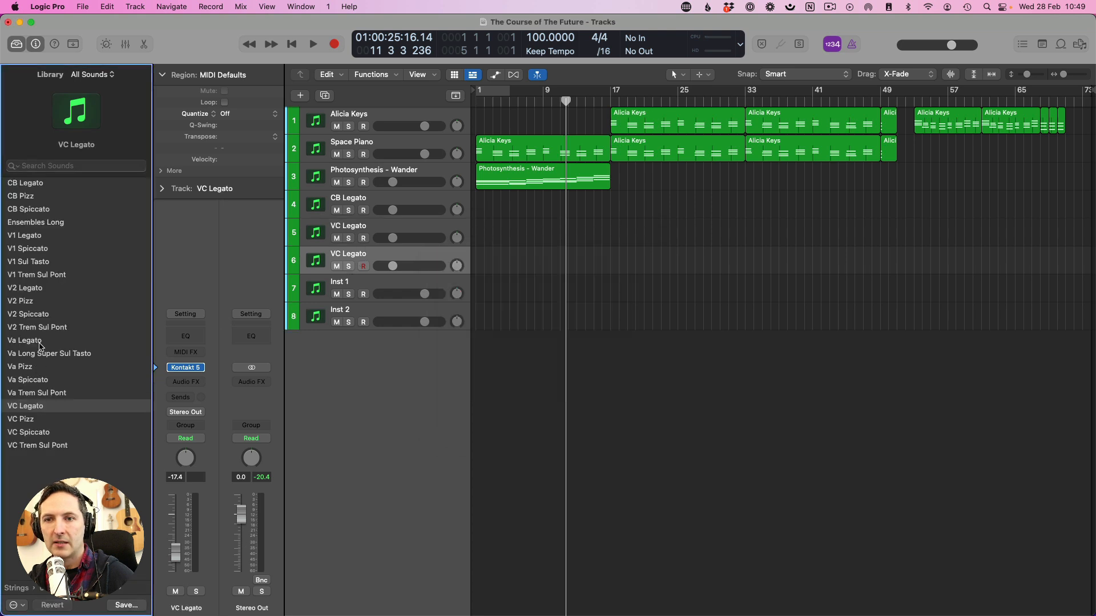
{"action": "left_click", "coordinate": [43, 340]}
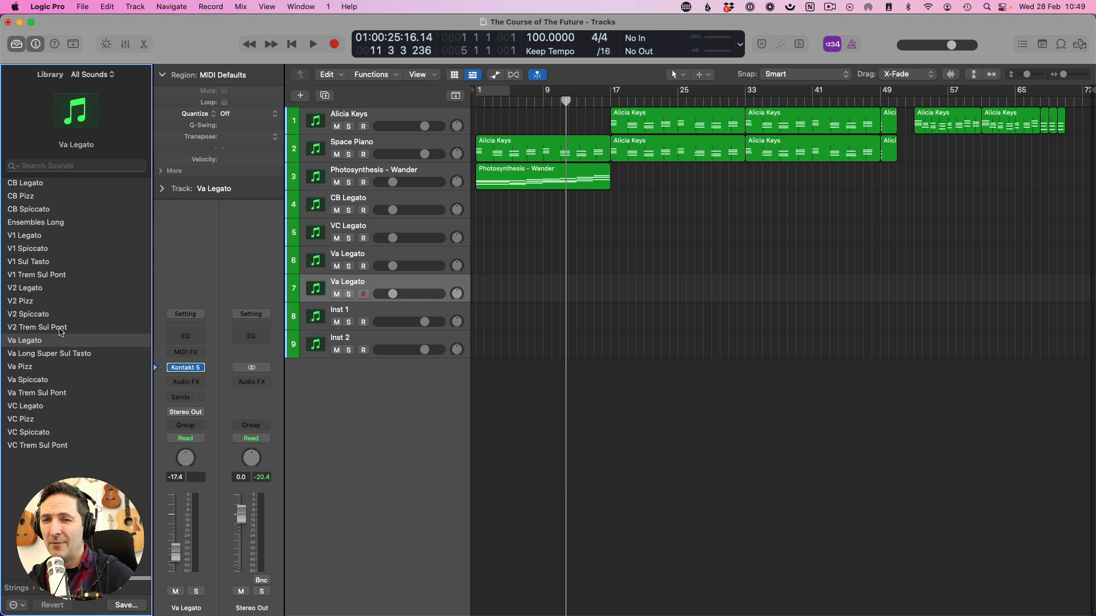
Load V2 Legato and V1 Legato on two further duplicate-settings tracks below Va Legato.
{"action": "left_click", "coordinate": [364, 294]}
{"action": "mouse_move", "coordinate": [203, 367]}
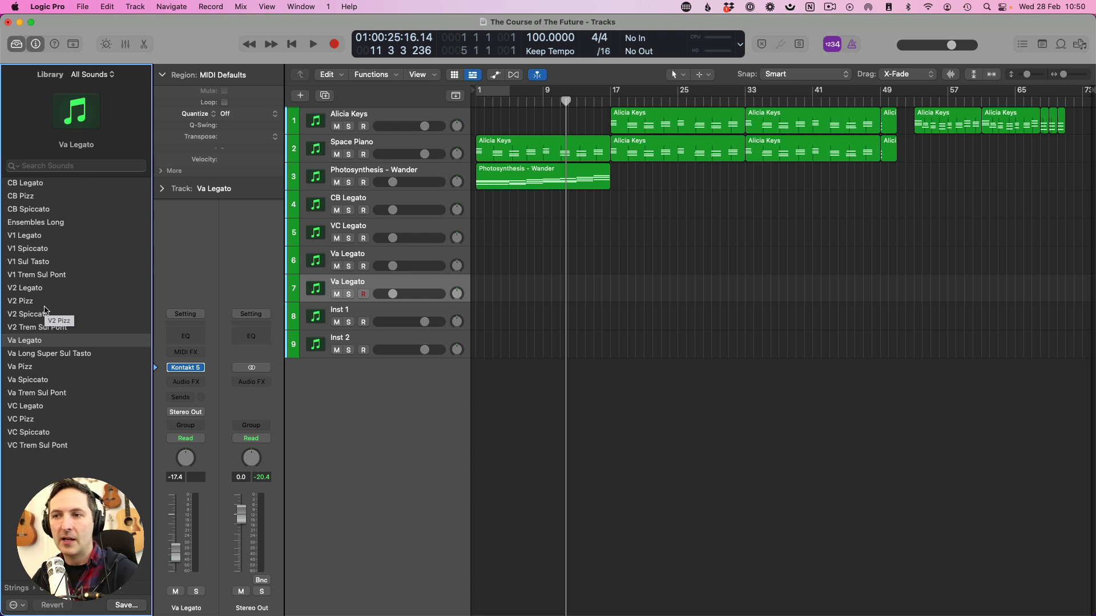
{"action": "left_click", "coordinate": [36, 289]}
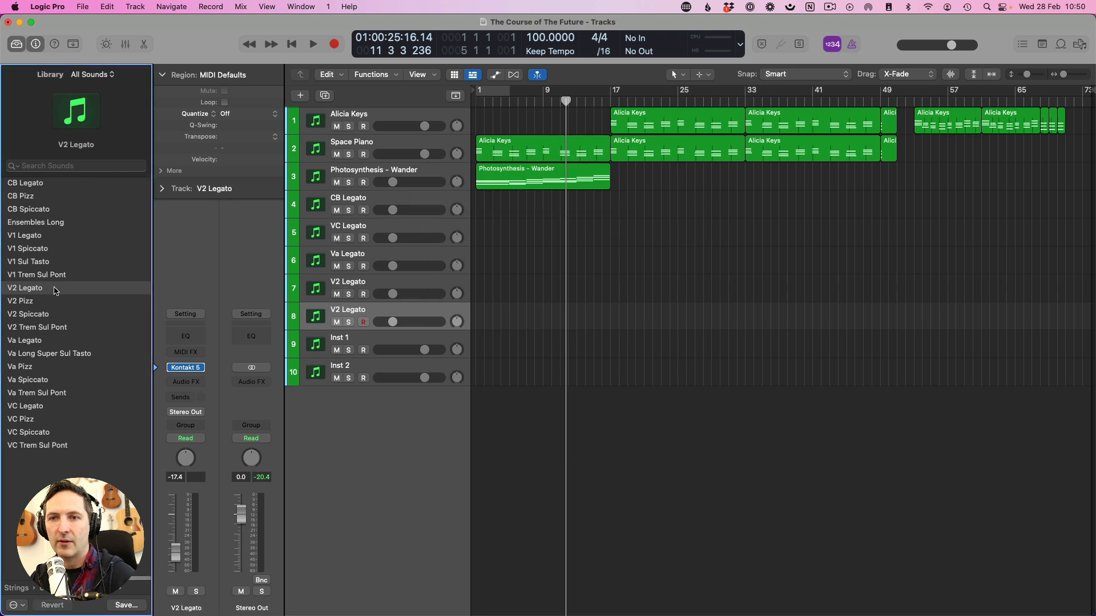
{"action": "left_click", "coordinate": [37, 240]}
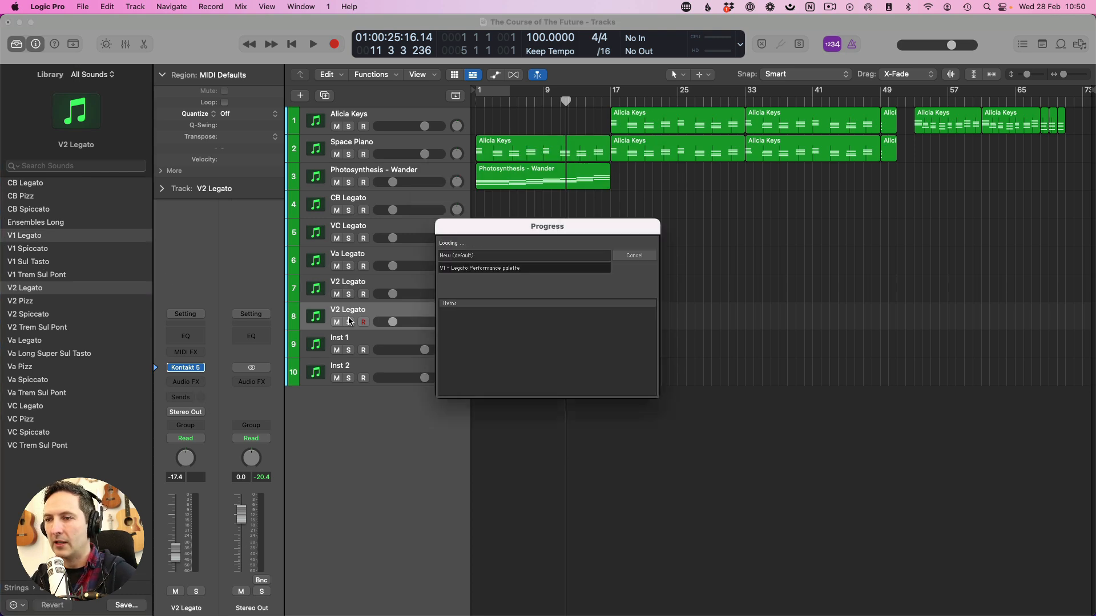
Reorder the string tracks to V1, V2, Va, VC and CB Legato below Photosynthesis - Wander.
{"action": "left_click_drag", "start_coordinate": [355, 314], "coordinate": [372, 197]}
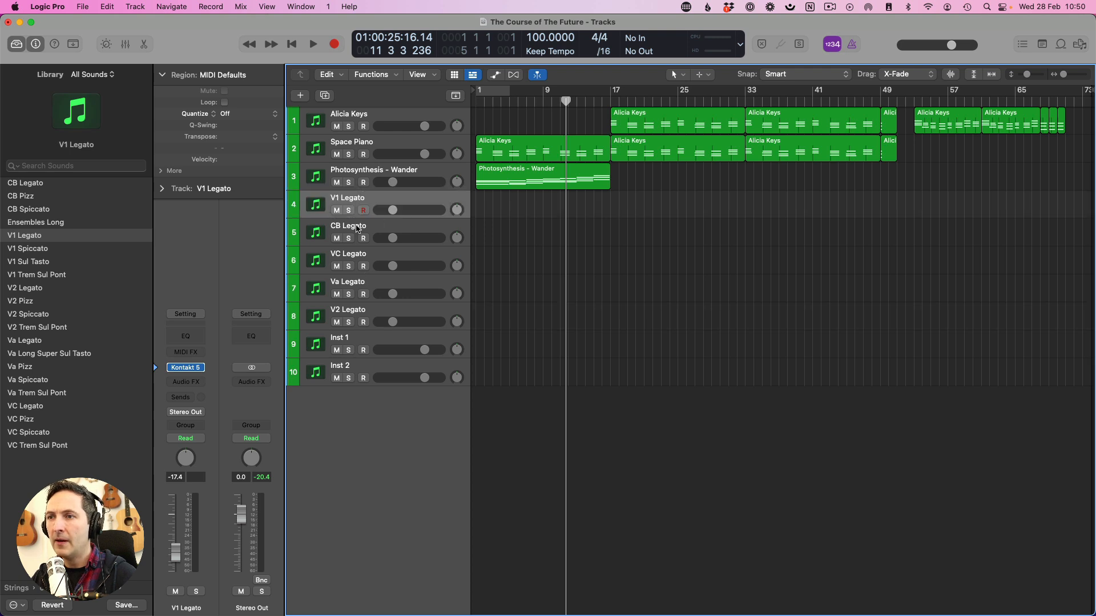
{"action": "mouse_move", "coordinate": [355, 240]}
{"action": "left_mouse_down"}
{"action": "mouse_move", "coordinate": [358, 317]}
{"action": "mouse_move", "coordinate": [357, 225]}
{"action": "left_mouse_up"}
{"action": "left_click_drag", "start_coordinate": [356, 283], "coordinate": [356, 256]}
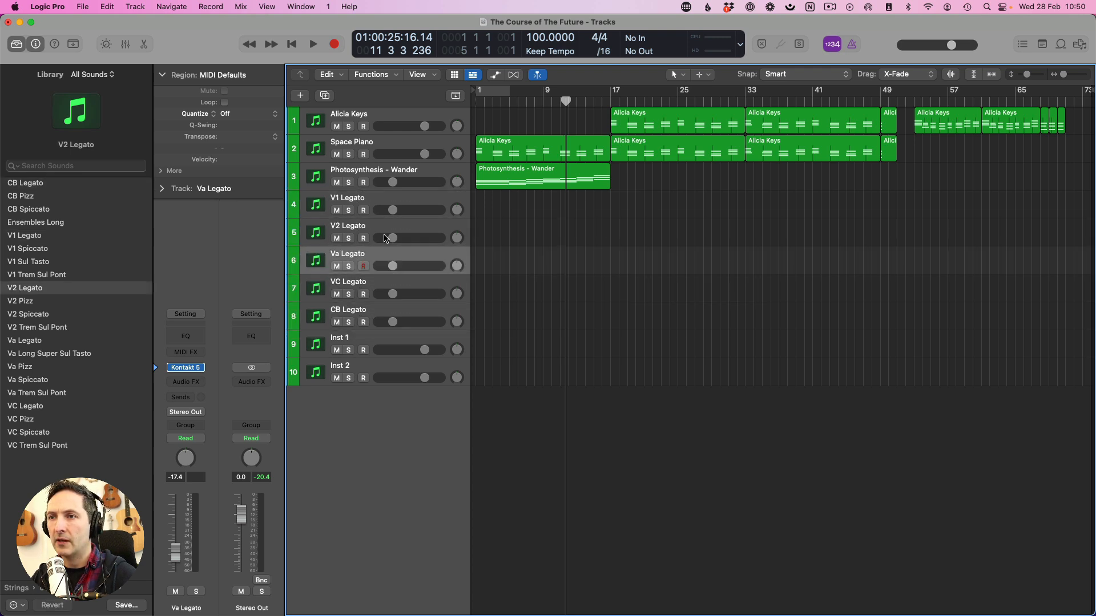
Group the five Legato tracks into a summing track stack.
{"action": "left_click", "coordinate": [364, 199]}
{"action": "left_click", "coordinate": [358, 312], "text": "shift"}
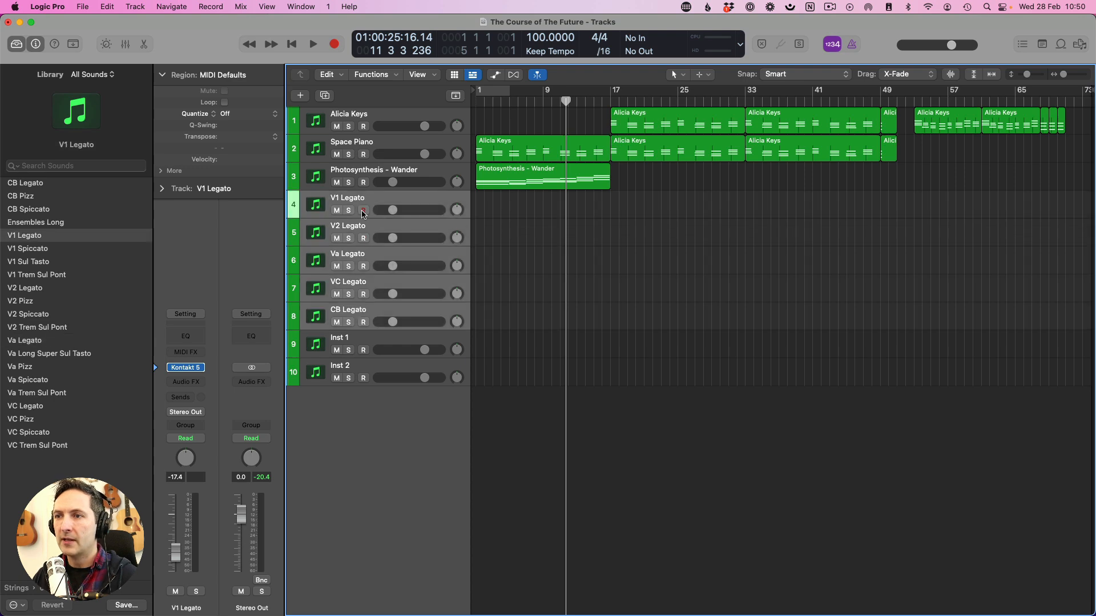
{"action": "right_click", "coordinate": [363, 202]}
{"action": "left_click", "coordinate": [472, 331]}
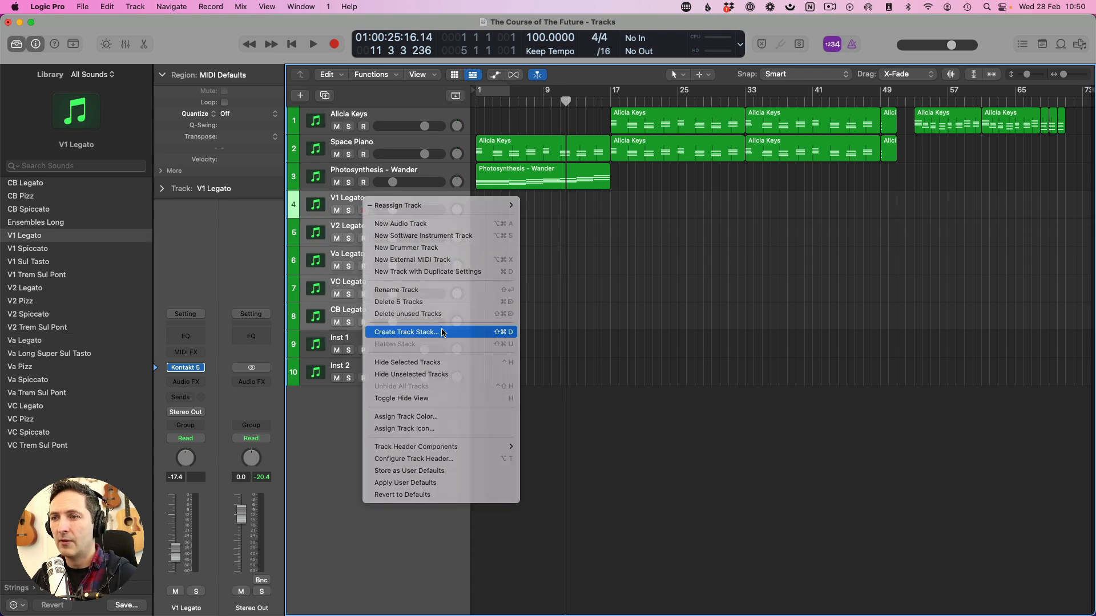
{"action": "left_click", "coordinate": [638, 368]}
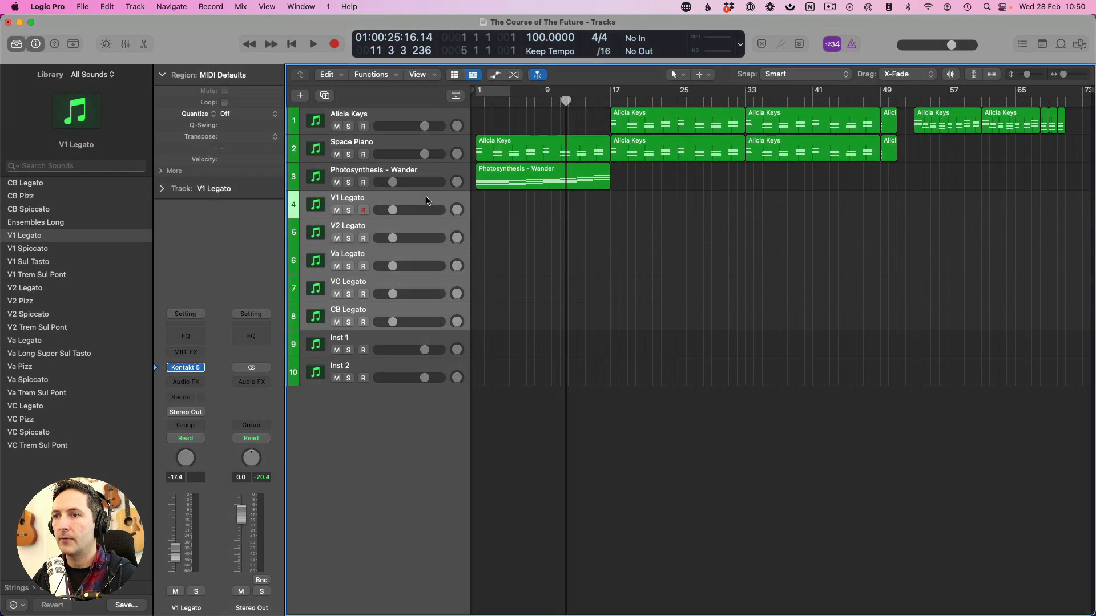
Rename the track stack as STEM_Long Strings.
{"action": "double_click", "coordinate": [357, 200]}
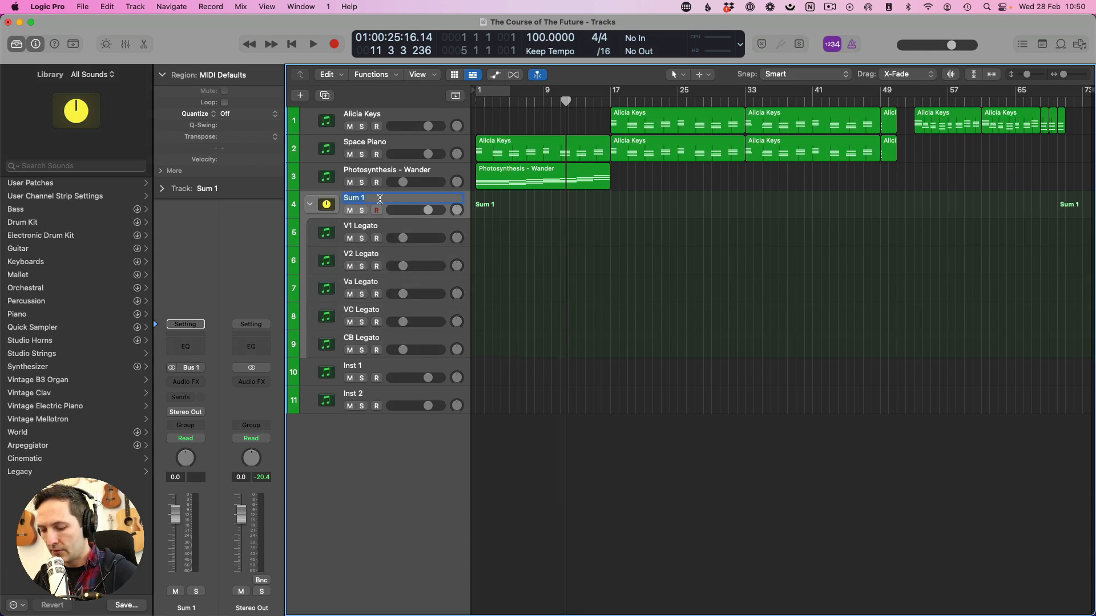
{"action": "type", "text": "STEM_Long"}
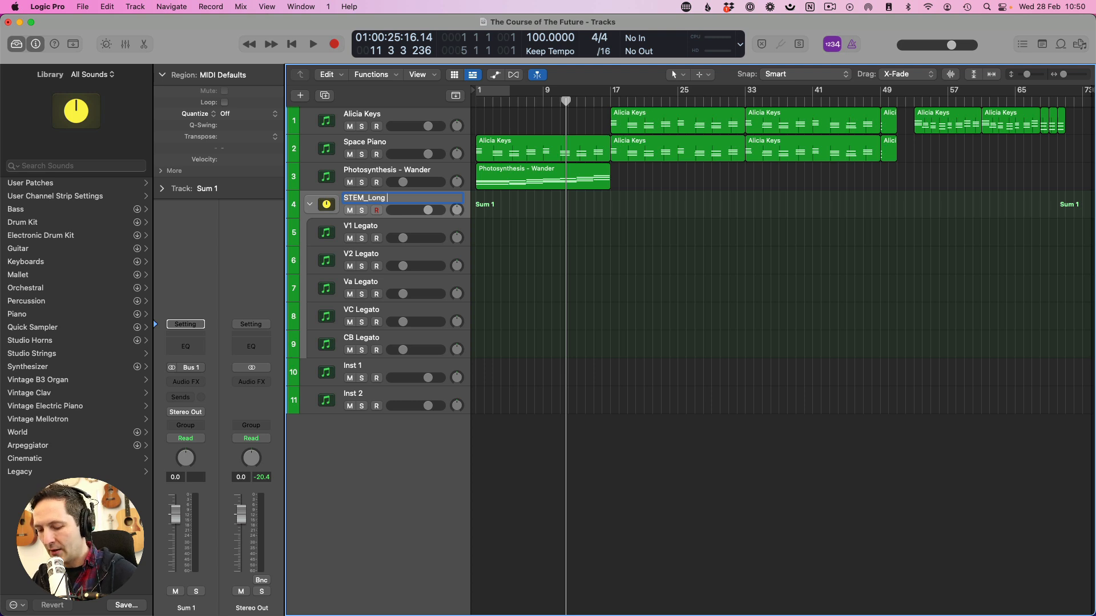
{"action": "type", "text": "Strings"}
{"action": "key", "text": "Return"}
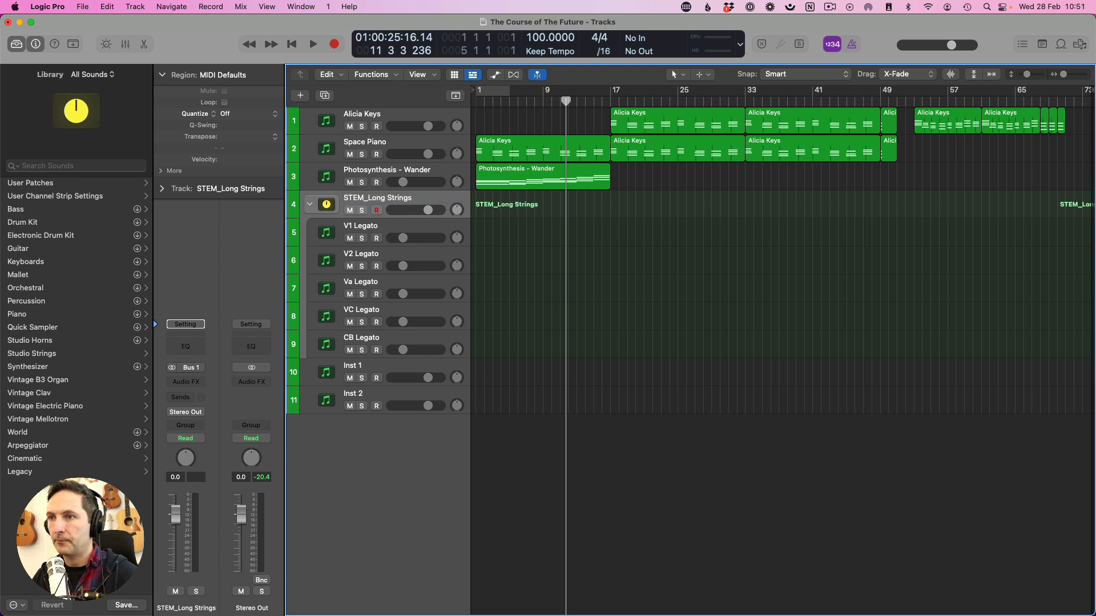
Raise the volume of all five Legato tracks together to -7.0 dB.
{"action": "left_click", "coordinate": [377, 340]}
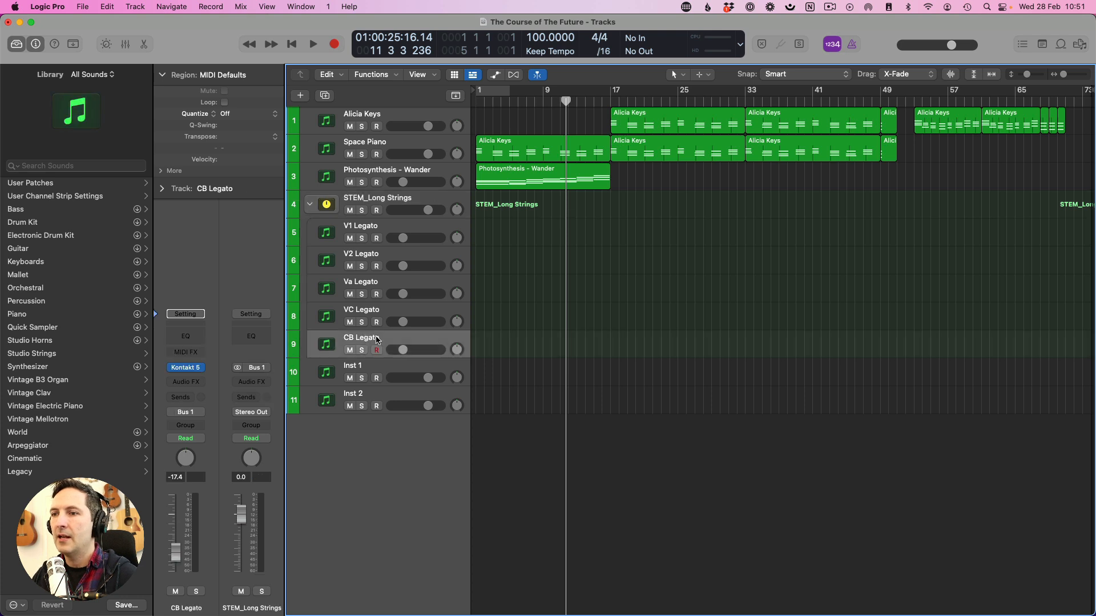
{"action": "left_click", "coordinate": [410, 226], "text": "shift"}
{"action": "left_click_drag", "start_coordinate": [405, 238], "coordinate": [435, 238]}
Record a double bass line on the CB Legato track from bar 9 to bar 17.
{"action": "left_click", "coordinate": [408, 198]}
{"action": "left_click", "coordinate": [543, 98]}
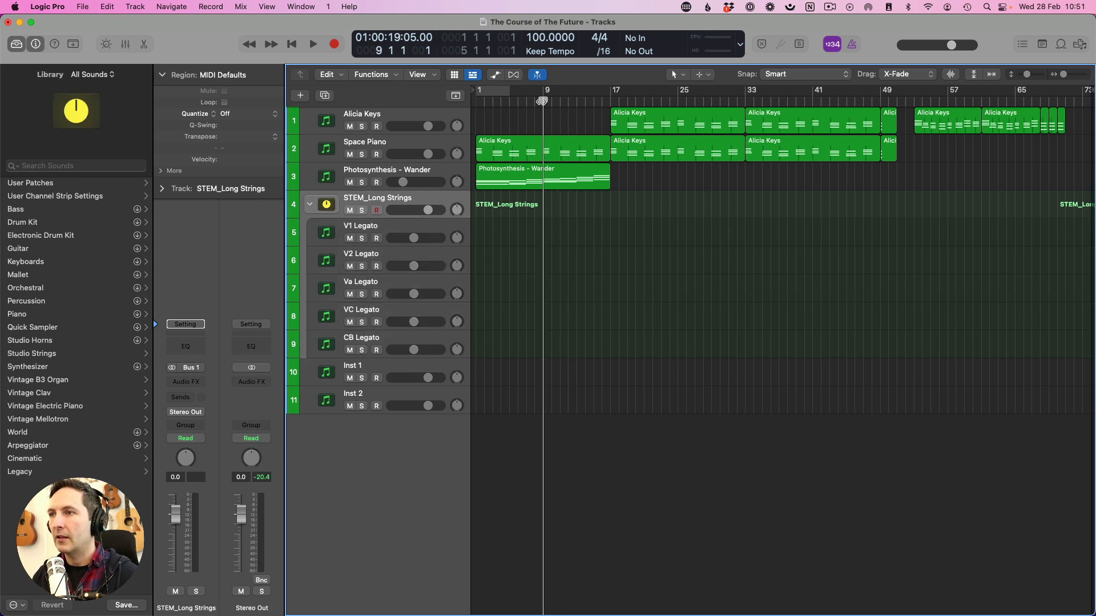
{"action": "left_click", "coordinate": [386, 345]}
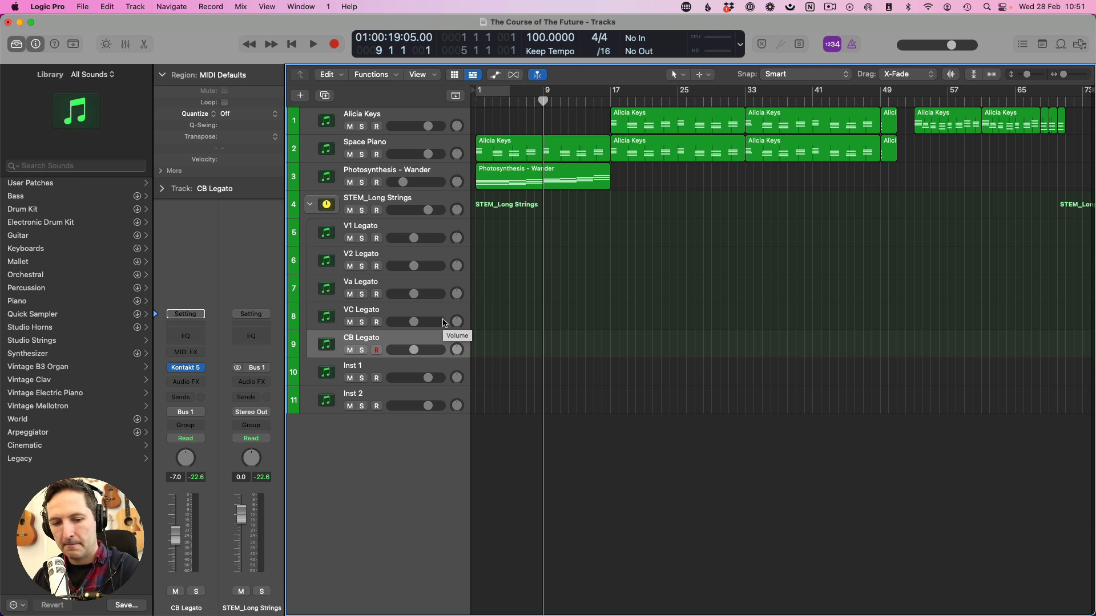
{"action": "key", "text": "r"}
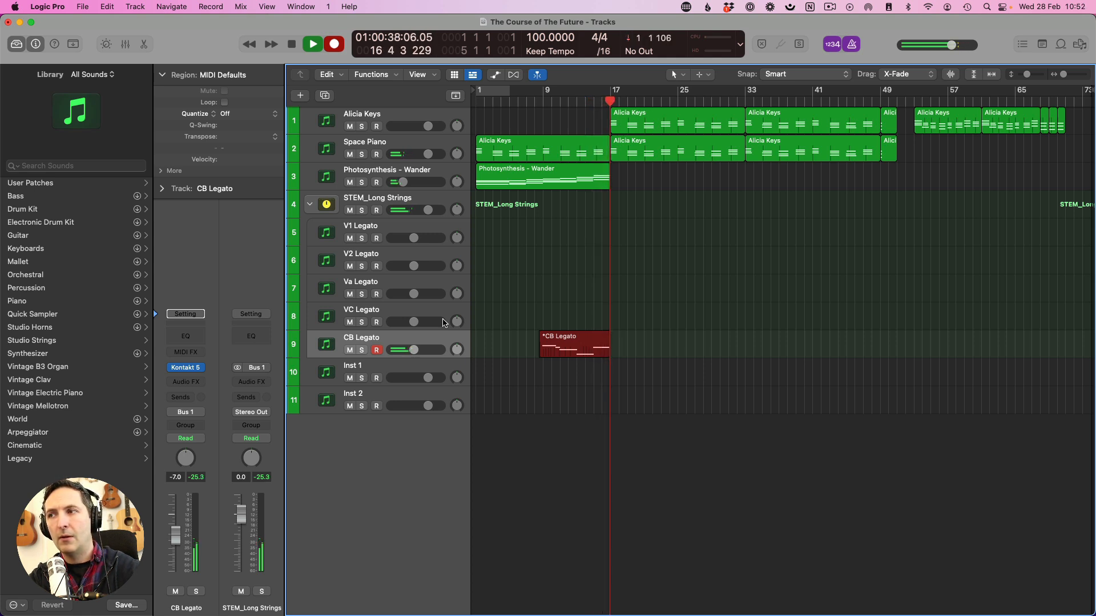
{"action": "key", "text": "space"}
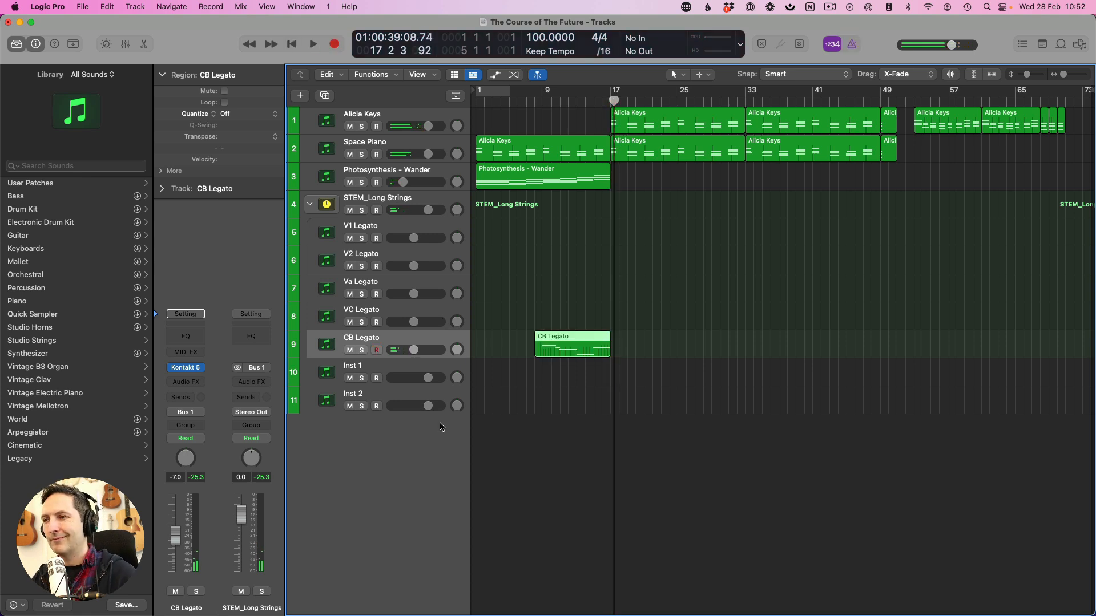
Quantize all notes of the CB Legato region to 1/4 Note.
{"action": "double_click", "coordinate": [605, 344]}
{"action": "key", "text": "super+a"}
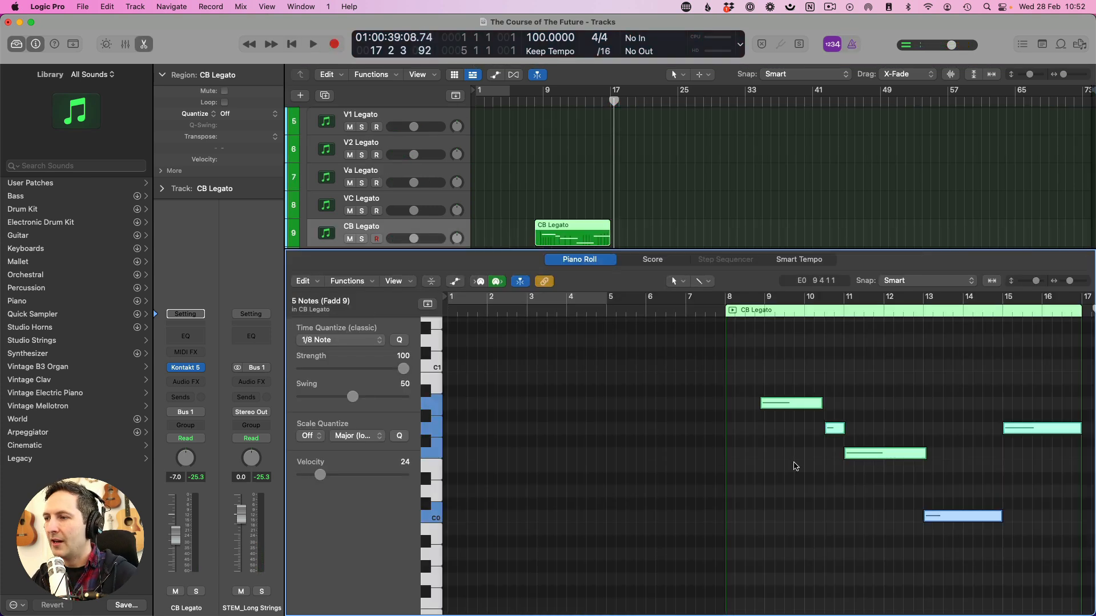
{"action": "scroll", "coordinate": [796, 466], "scroll_direction": "right", "scroll_amount": 3}
{"action": "left_click", "coordinate": [328, 340]}
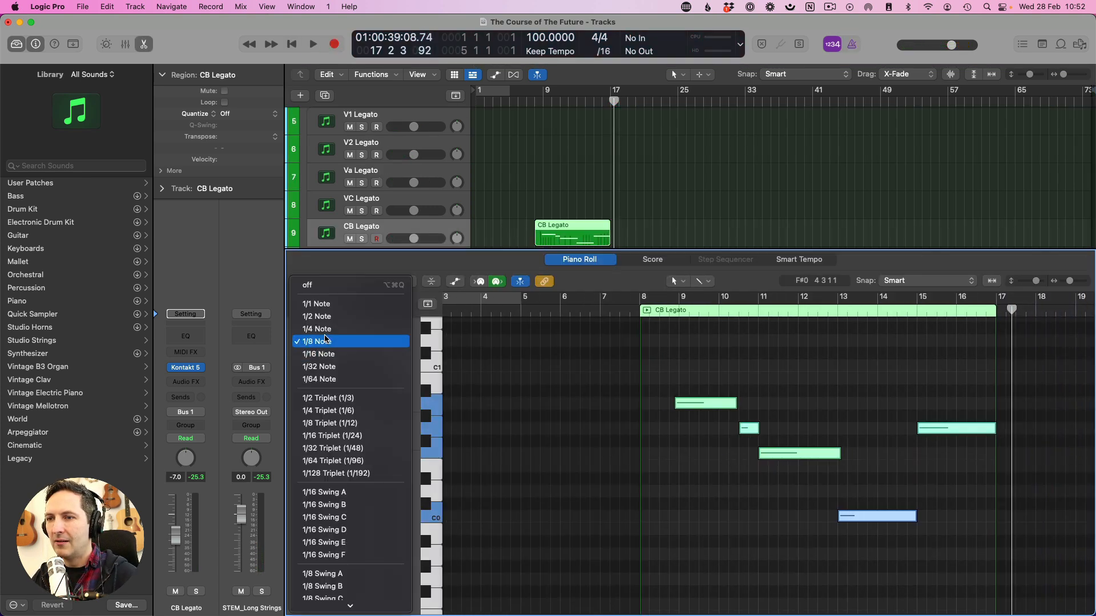
{"action": "left_click", "coordinate": [324, 329]}
Delete the short note before bar 11 in the CB Legato region and extend the first note to bar 11.
{"action": "left_click", "coordinate": [753, 430]}
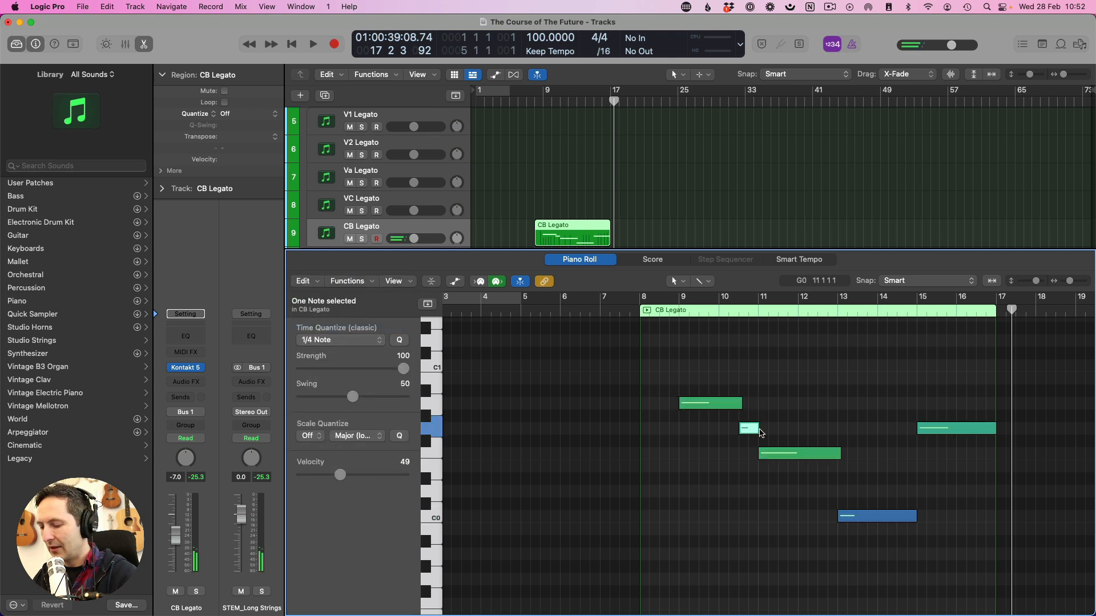
{"action": "key", "text": "Delete"}
{"action": "left_click_drag", "start_coordinate": [742, 404], "coordinate": [757, 405]}
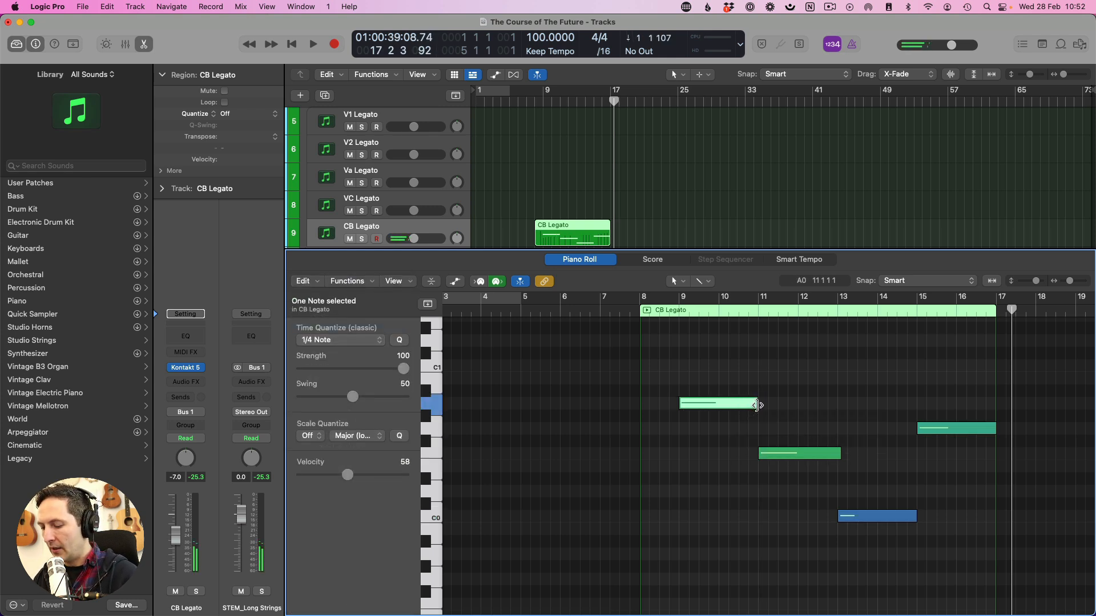
{"action": "key", "text": "p"}
Play the arrangement from bar 9 to check the edited CB Legato line.
{"action": "left_click", "coordinate": [541, 101]}
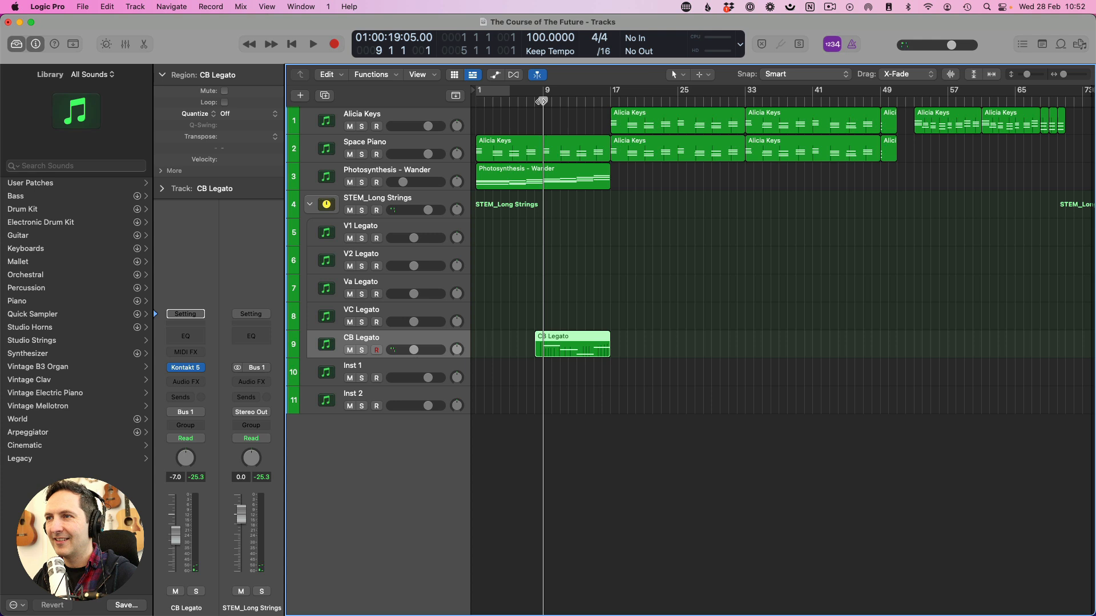
{"action": "key", "text": "space"}
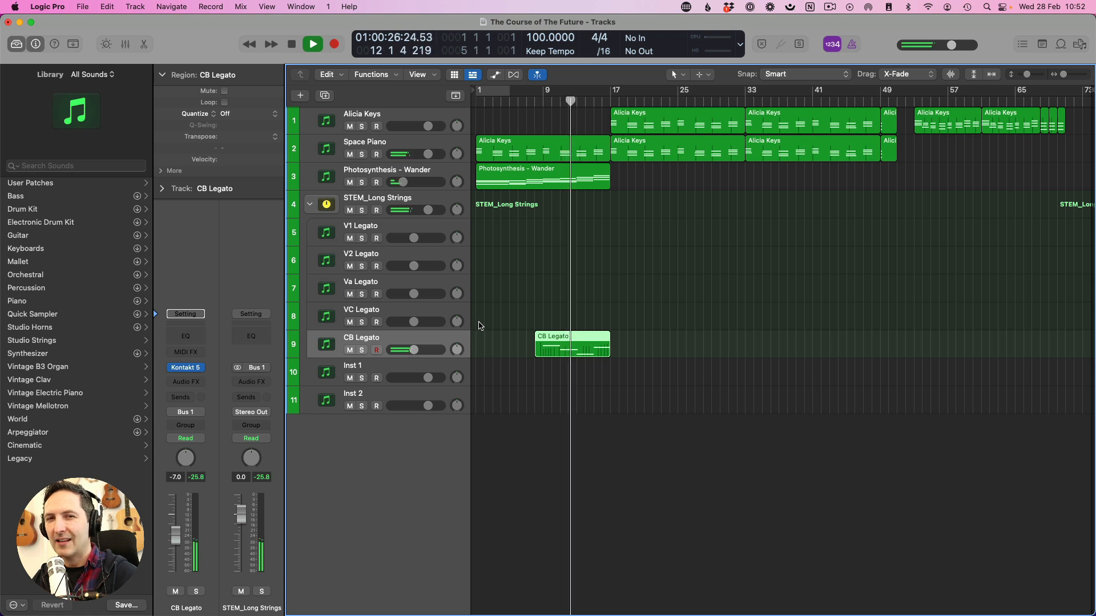
{"action": "key", "text": "space"}
{"action": "left_click", "coordinate": [311, 207]}
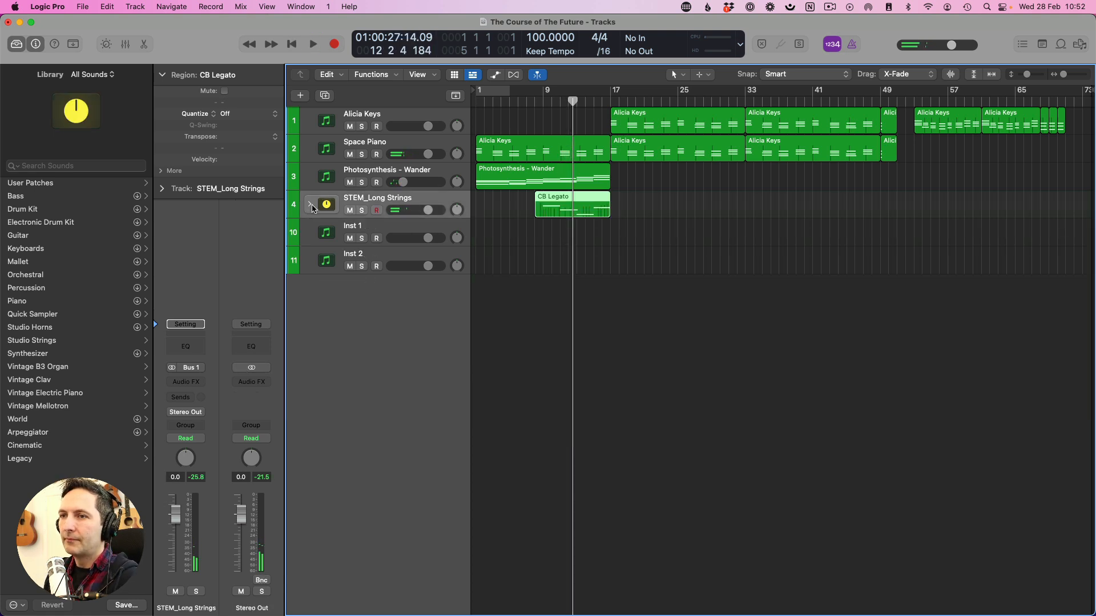
{"action": "left_click", "coordinate": [312, 207]}
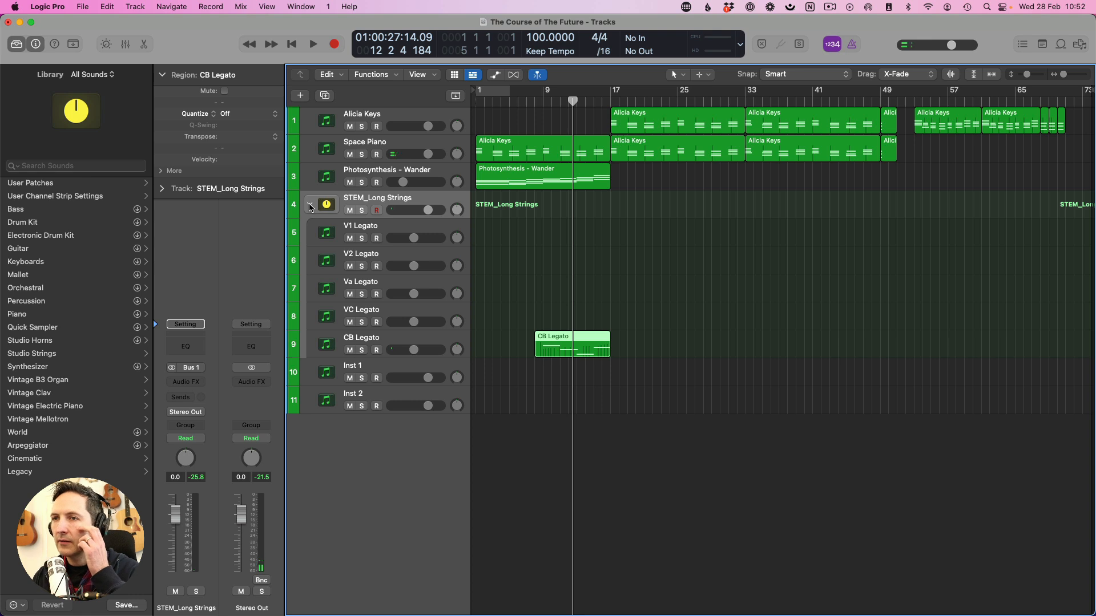
{"action": "left_click", "coordinate": [310, 206]}
{"action": "left_click", "coordinate": [310, 207]}
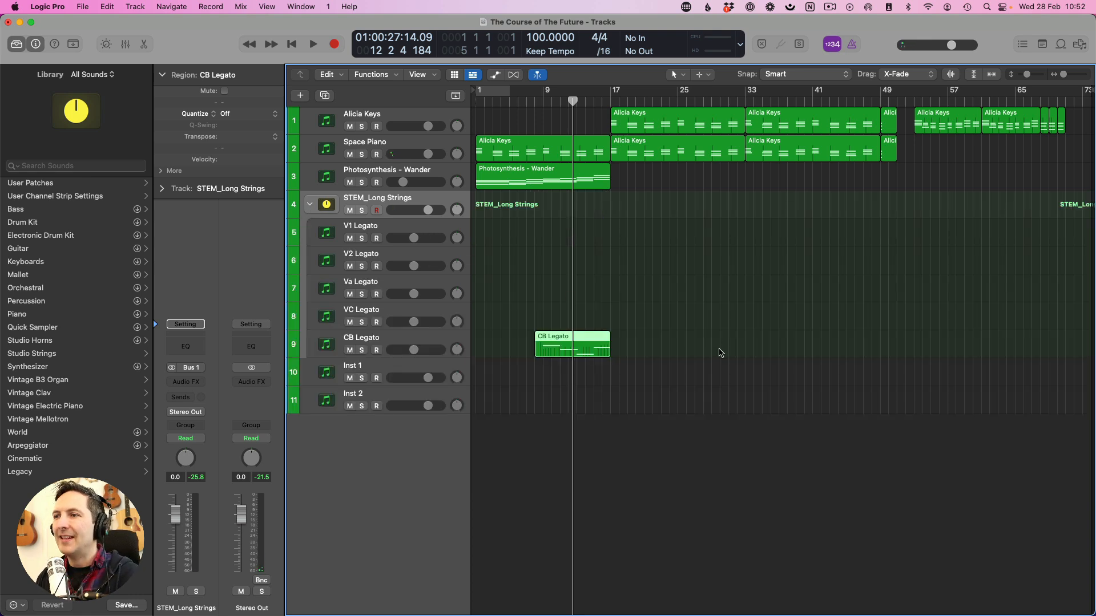
{"action": "left_click", "coordinate": [679, 341]}
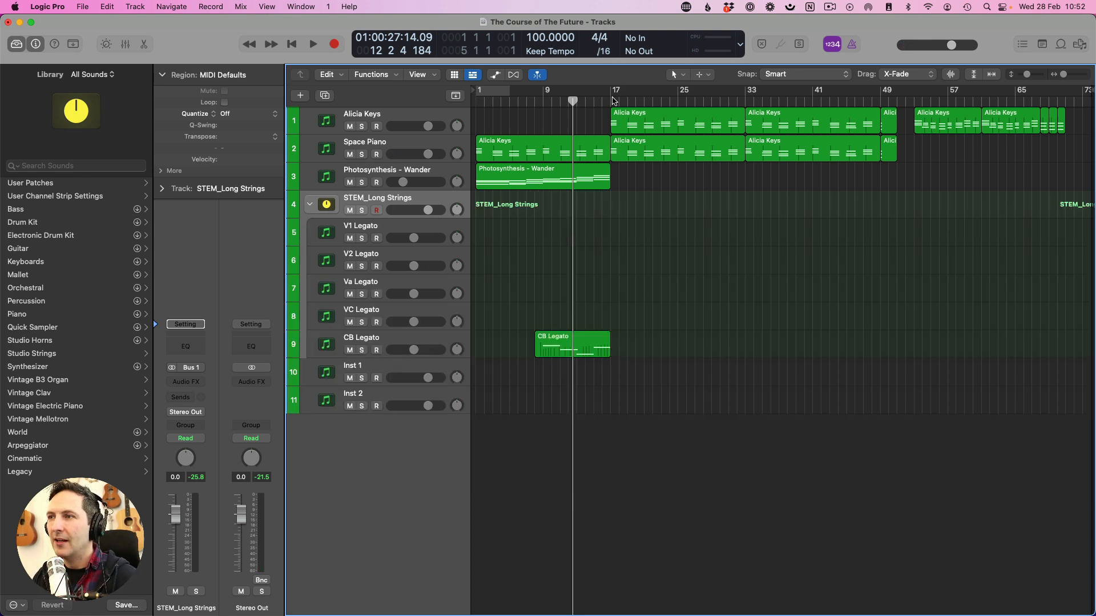
{"action": "left_click", "coordinate": [611, 101]}
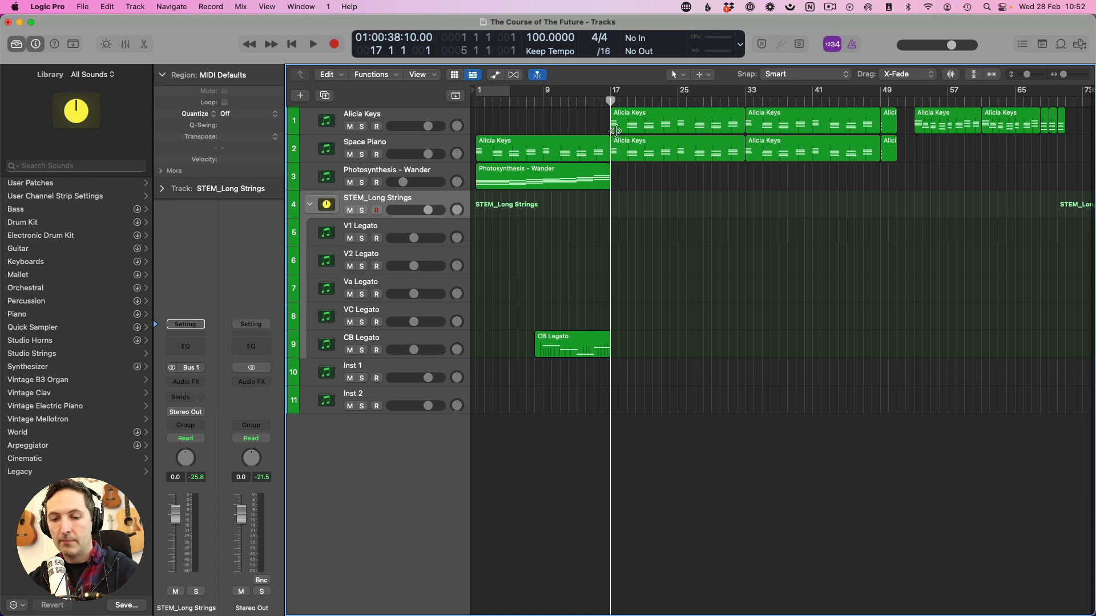
{"action": "key", "text": "r"}
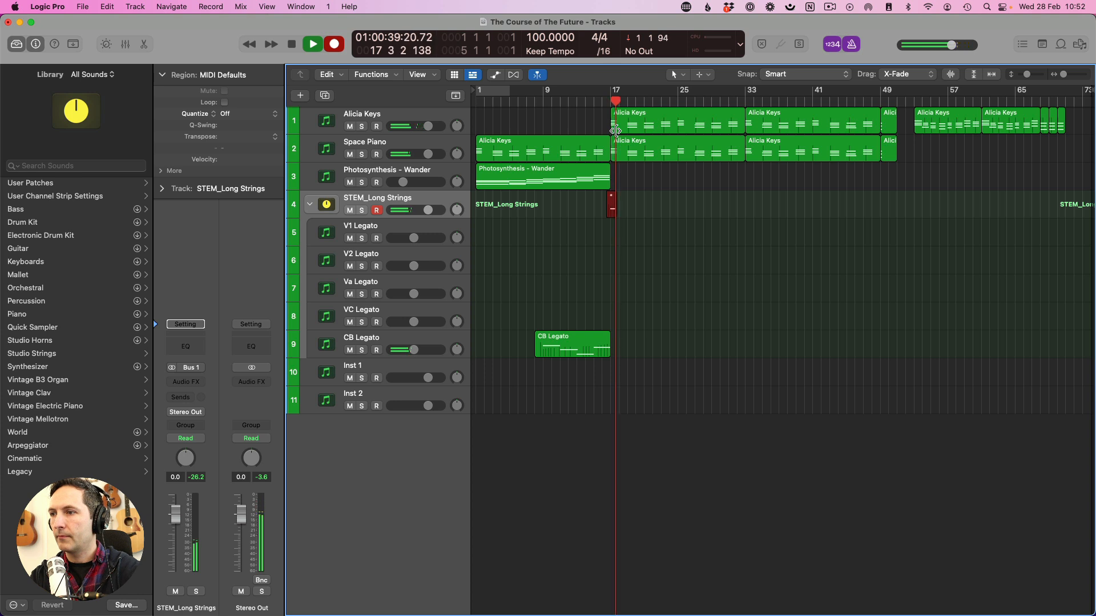
{"action": "key", "text": "space"}
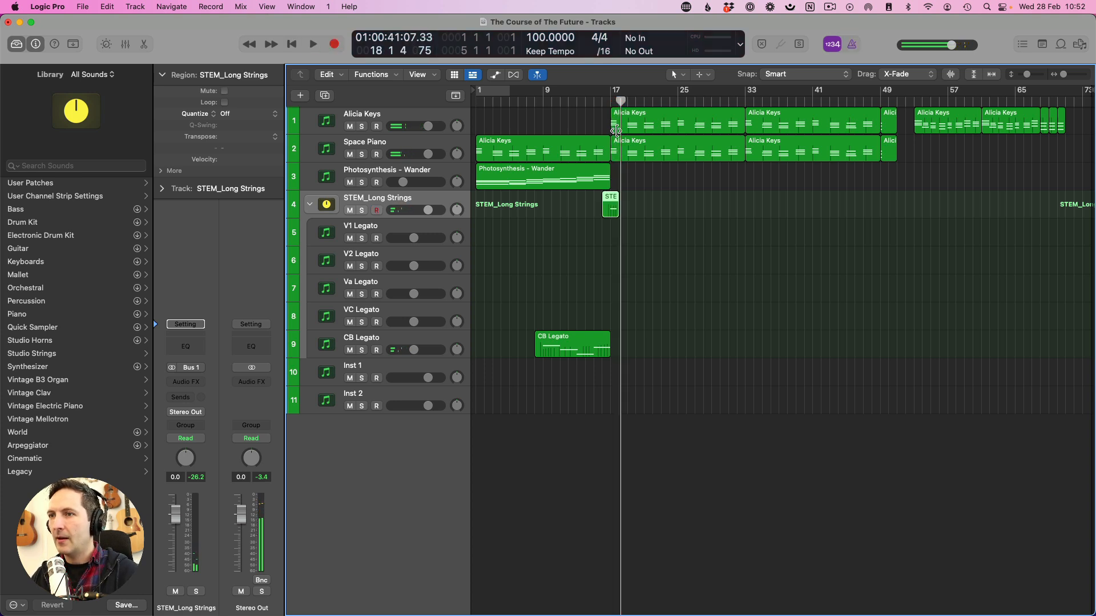
{"action": "key", "text": "super+z"}
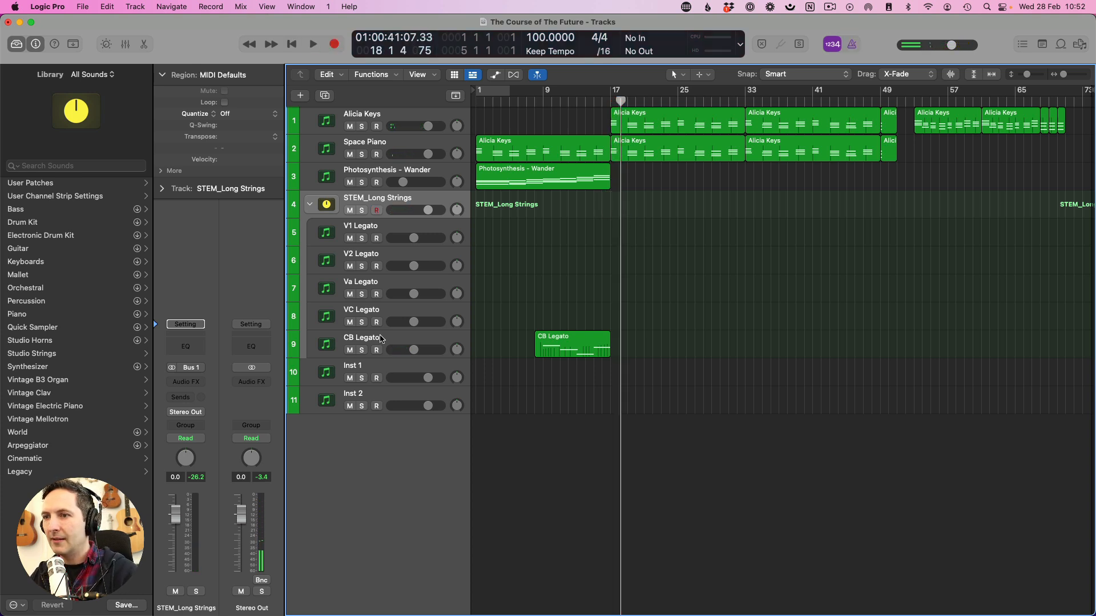
Record a double bass line on the CB Legato track from bar 17 to bar 33 and check its notes in the Piano Roll.
{"action": "left_click", "coordinate": [381, 339]}
{"action": "key", "text": "comma"}
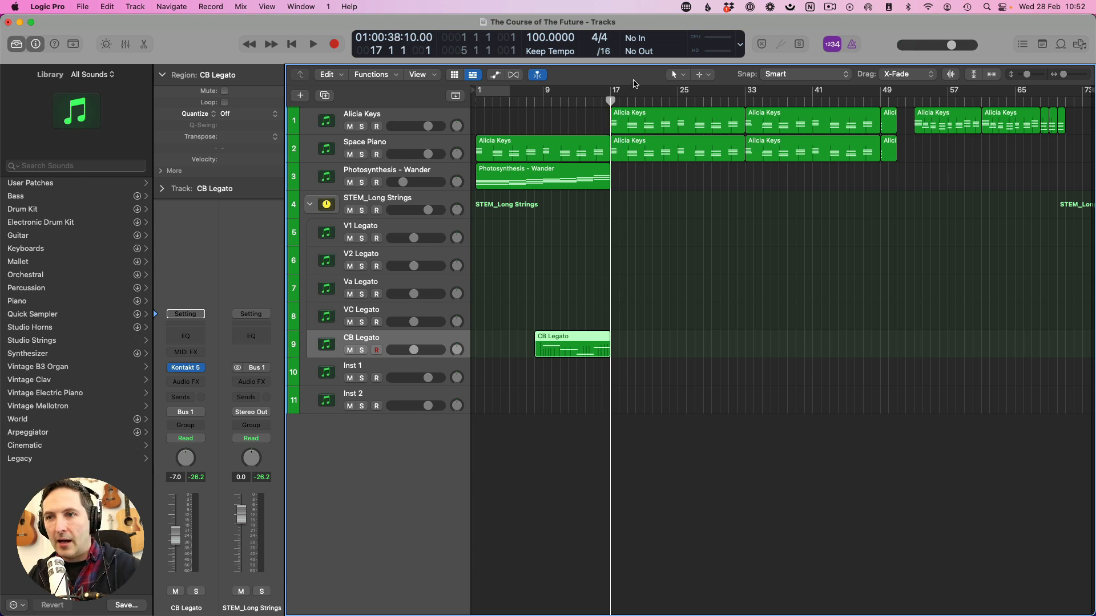
{"action": "key", "text": "r"}
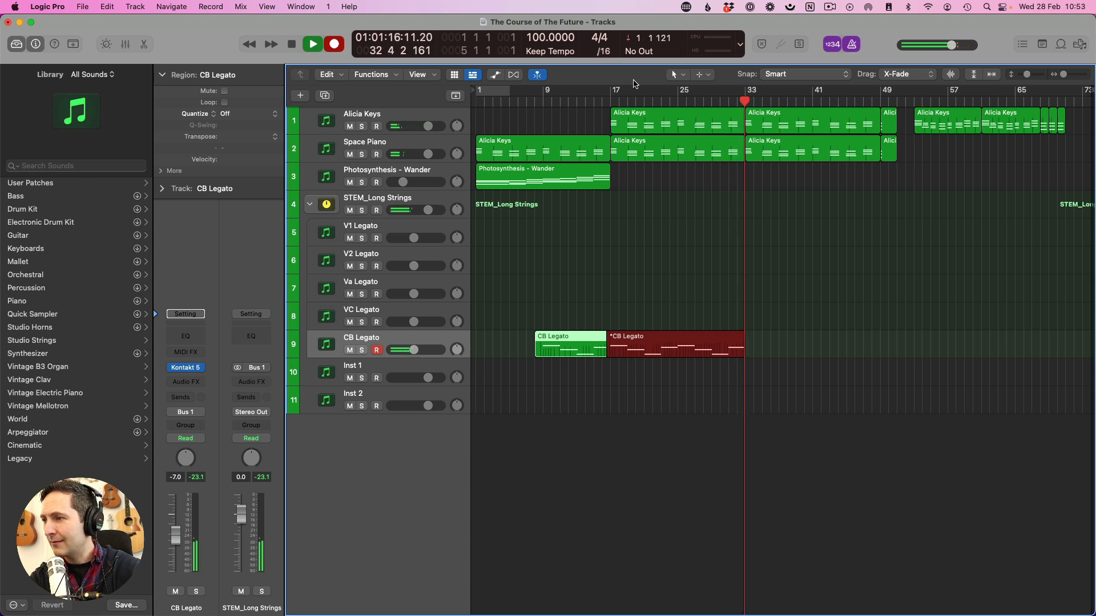
{"action": "key", "text": "space"}
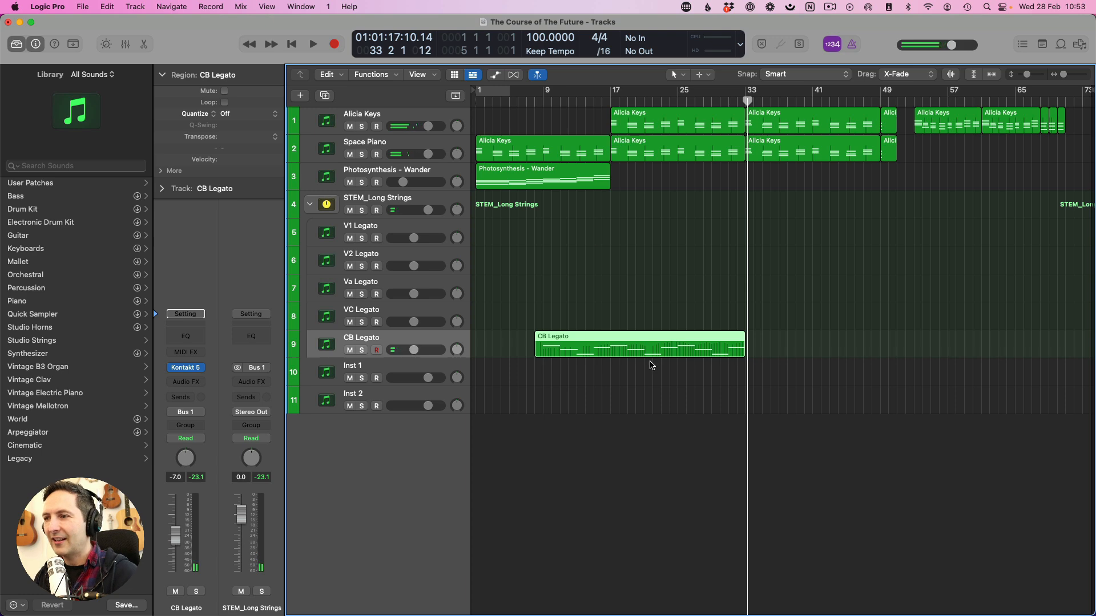
{"action": "double_click", "coordinate": [648, 347]}
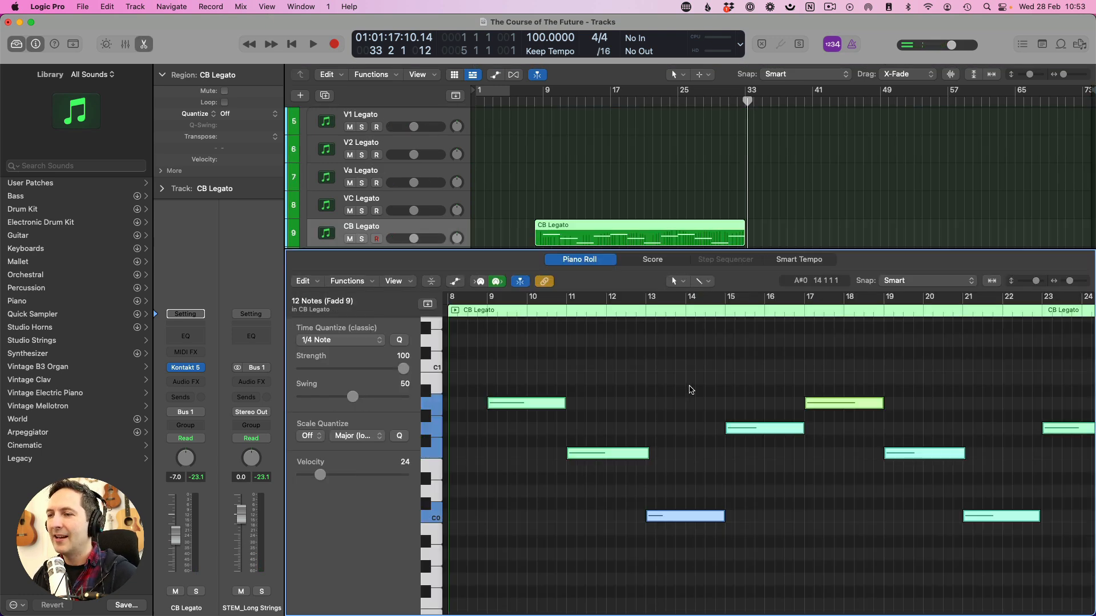
{"action": "key", "text": "e"}
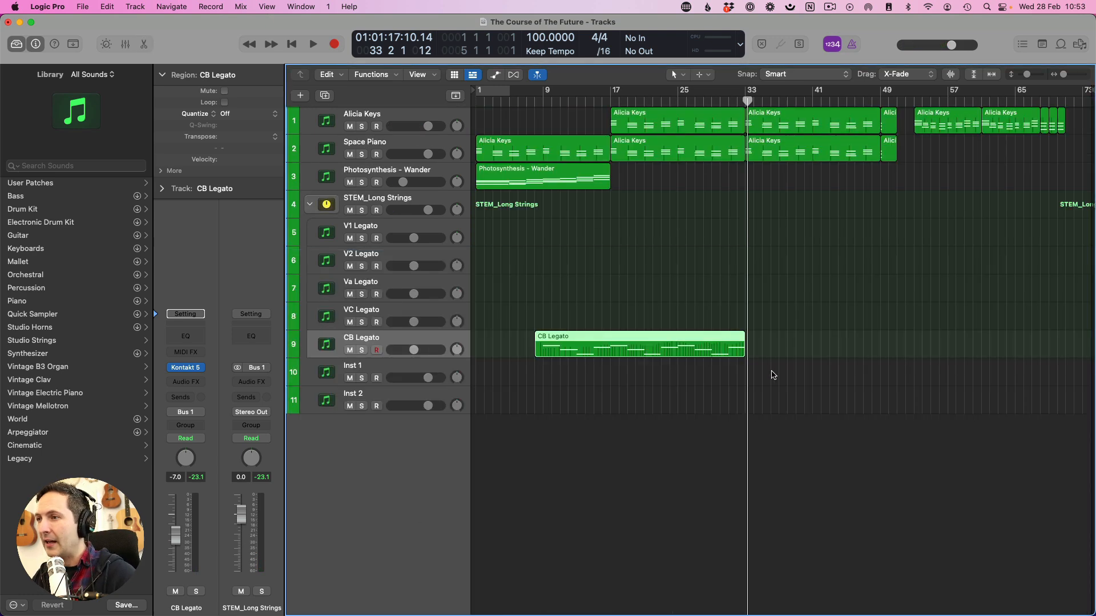
Split the CB Legato region at bar 17 with crossing notes split, and repeat the second part at bar 33.
{"action": "left_click_drag", "start_coordinate": [774, 353], "coordinate": [611, 349]}
{"action": "left_click", "coordinate": [647, 345]}
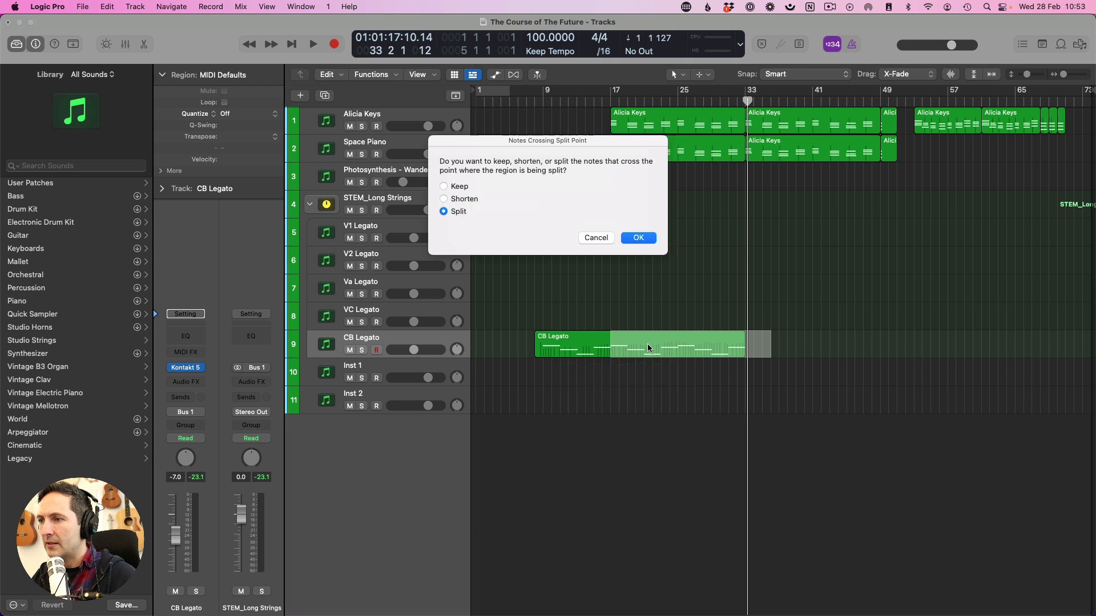
{"action": "left_click", "coordinate": [638, 238]}
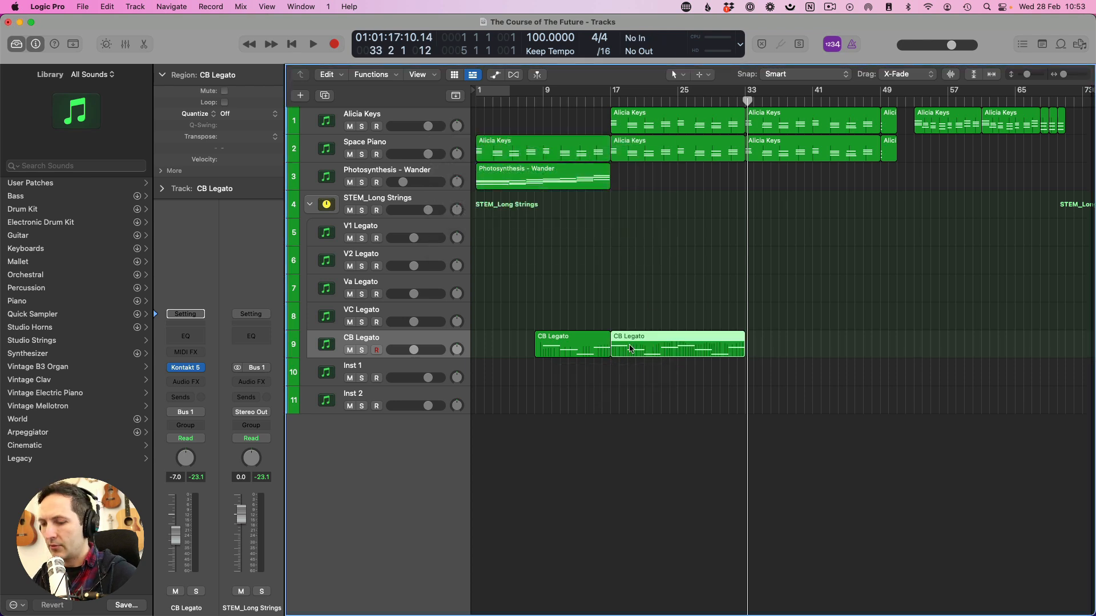
{"action": "key", "text": "super+r"}
{"action": "left_click", "coordinate": [786, 300]}
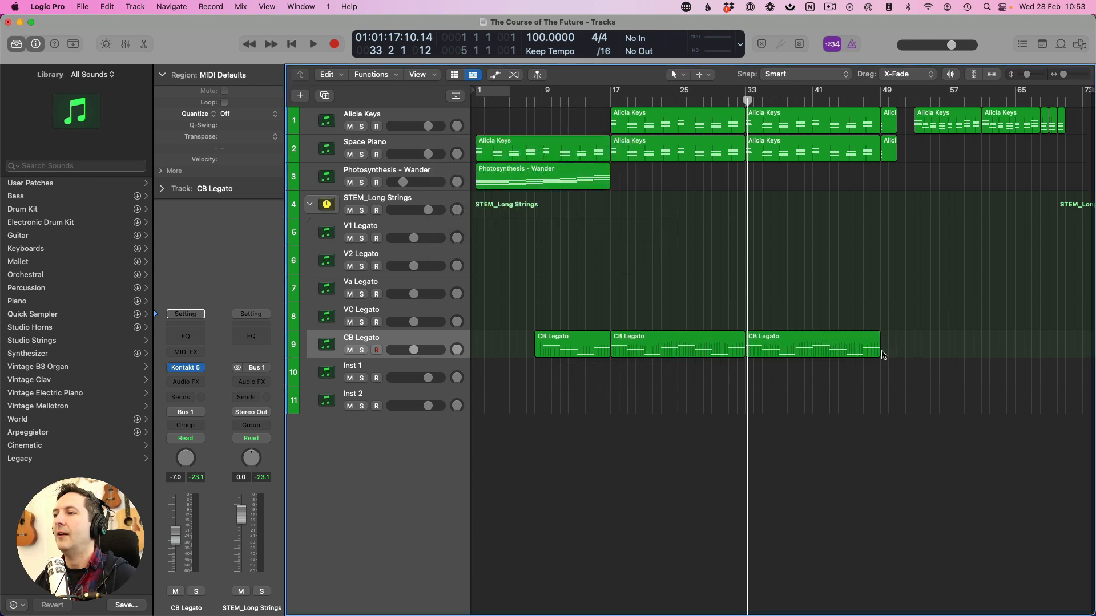
Extend the CB Legato region that starts at bar 33 to bar 51 and lengthen its last note to the region's end.
{"action": "left_click_drag", "start_coordinate": [880, 352], "coordinate": [896, 352]}
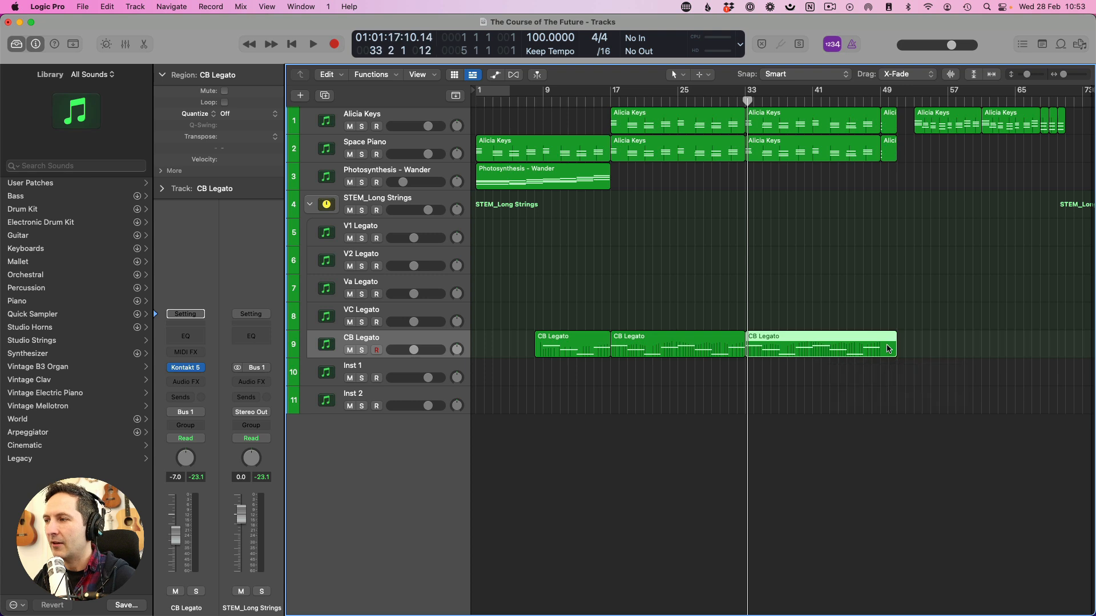
{"action": "key", "text": "e"}
{"action": "scroll", "coordinate": [946, 497], "scroll_direction": "right", "scroll_amount": 14}
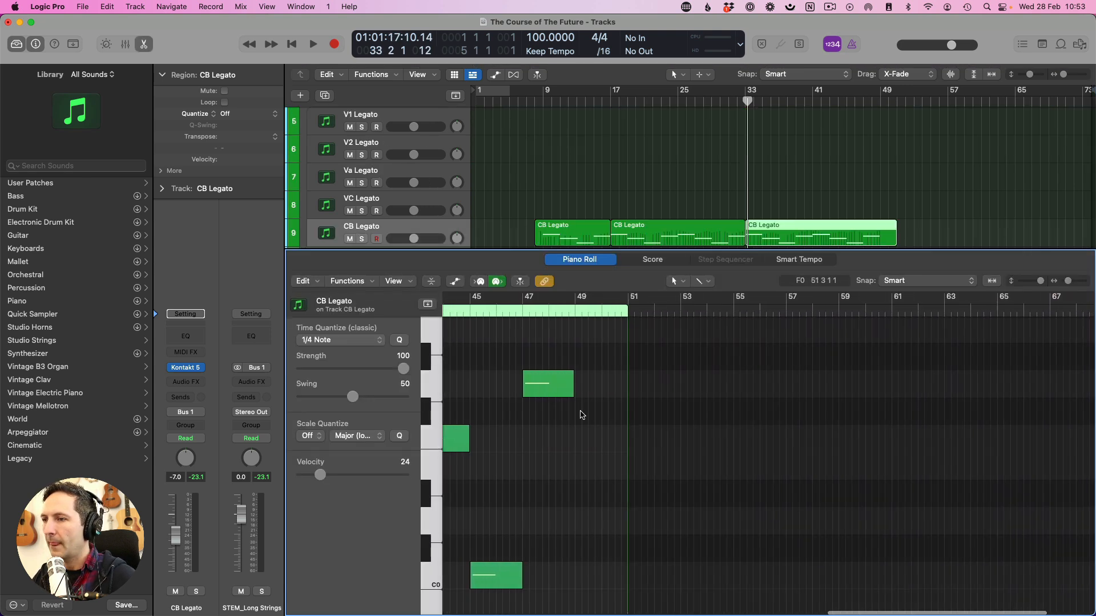
{"action": "left_click", "coordinate": [560, 388]}
{"action": "left_click_drag", "start_coordinate": [573, 395], "coordinate": [626, 396]}
{"action": "left_click", "coordinate": [602, 444]}
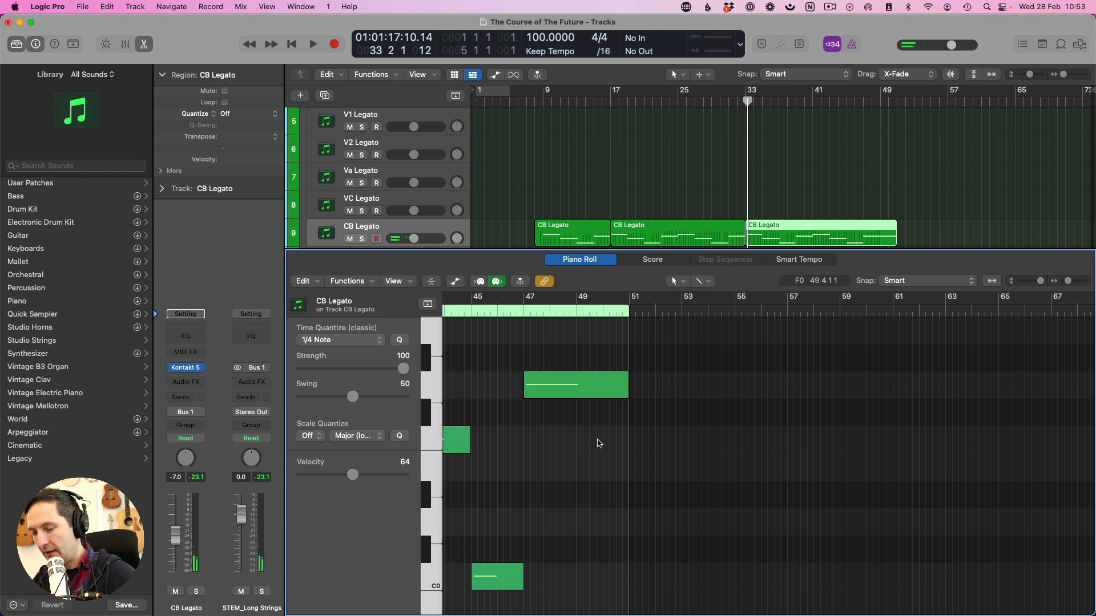
{"action": "key", "text": "z"}
{"action": "key", "text": "e"}
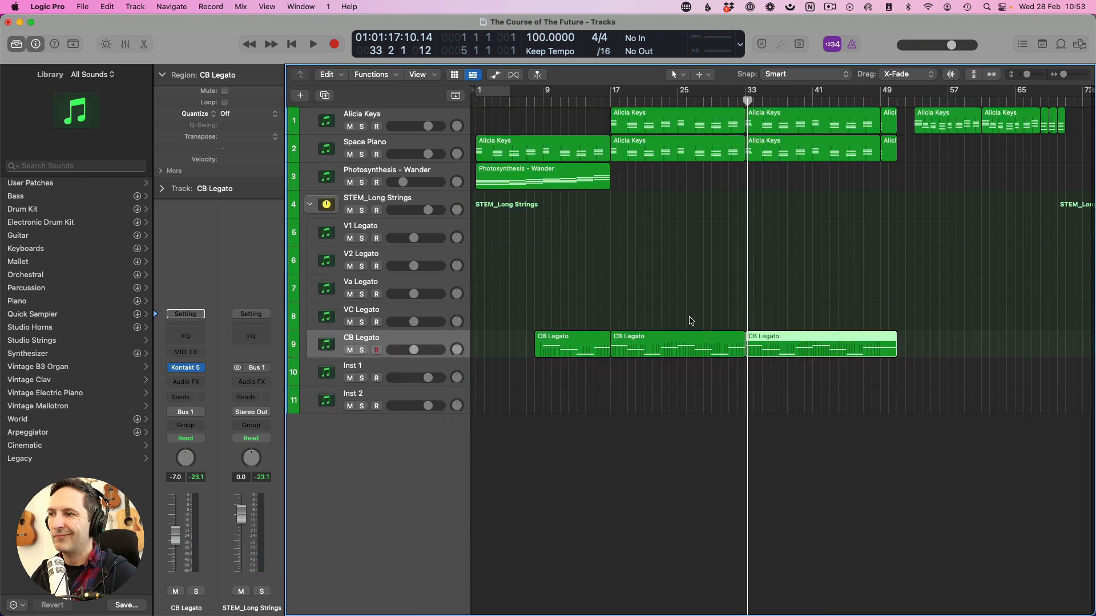
Copy the two CB Legato regions from bar 17 onward onto the VC Legato track and check the copied notes in the Piano Roll.
{"action": "left_click", "coordinate": [609, 105]}
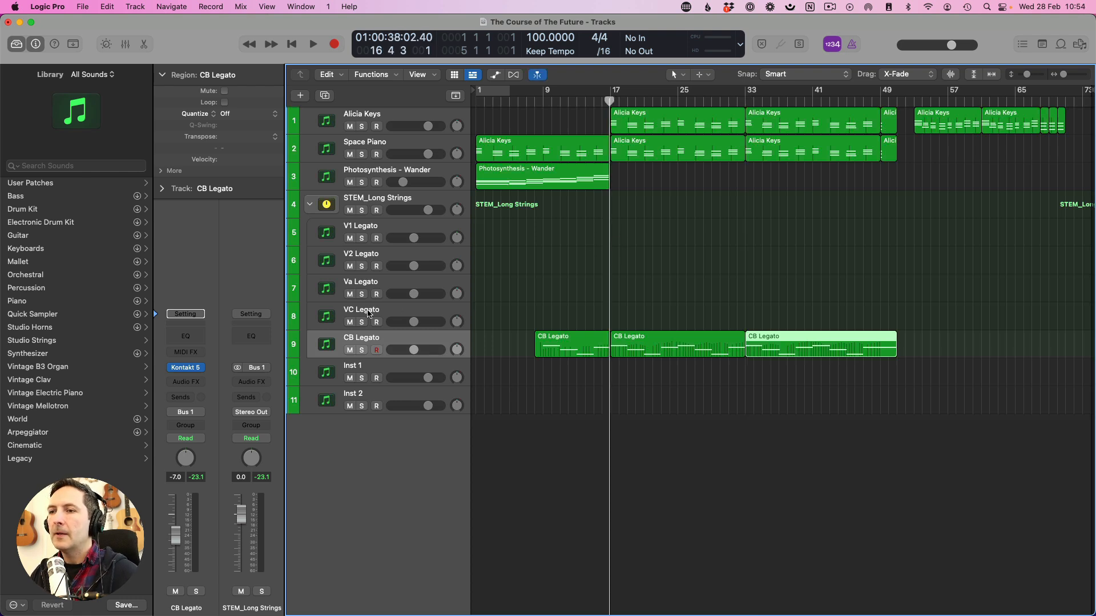
{"action": "left_click", "coordinate": [368, 313]}
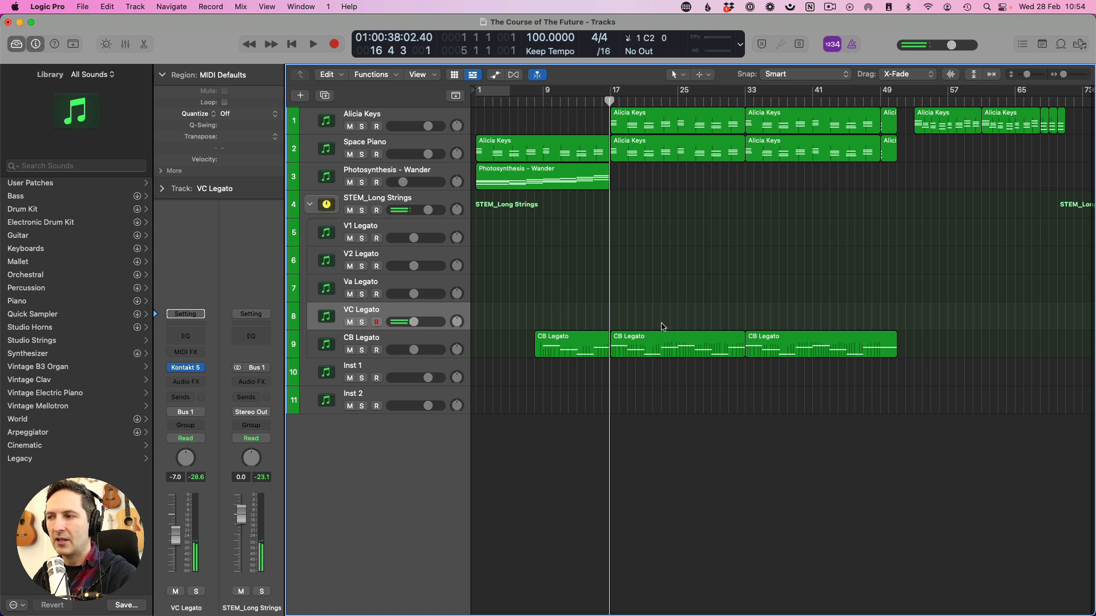
{"action": "left_click_drag", "start_coordinate": [641, 298], "coordinate": [868, 368]}
{"action": "left_click_drag", "start_coordinate": [632, 351], "coordinate": [642, 319]}
{"action": "double_click", "coordinate": [642, 320]}
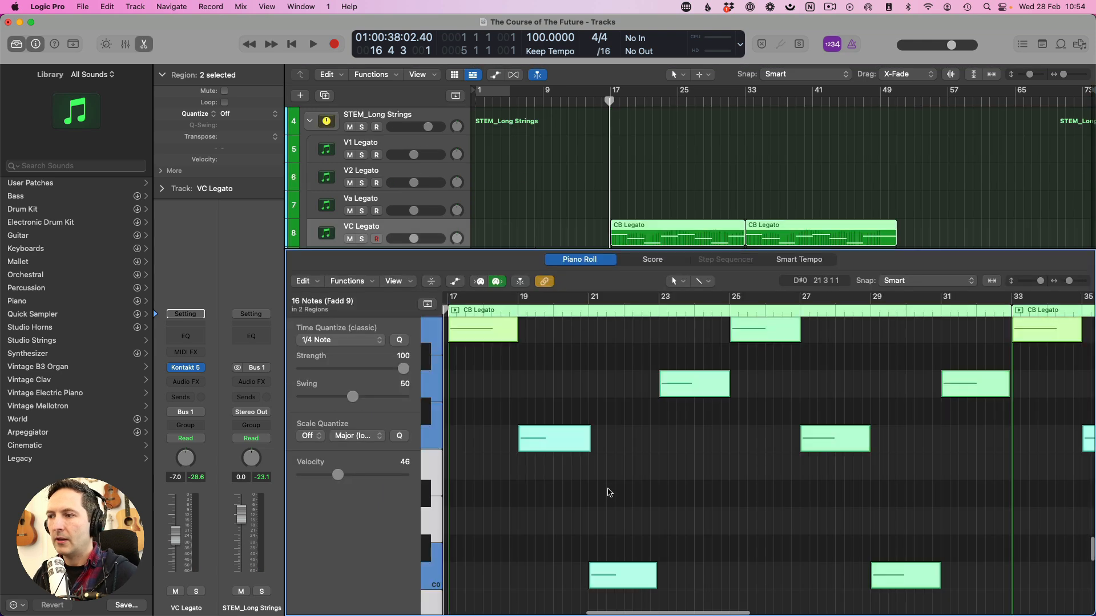
{"action": "key", "text": "e"}
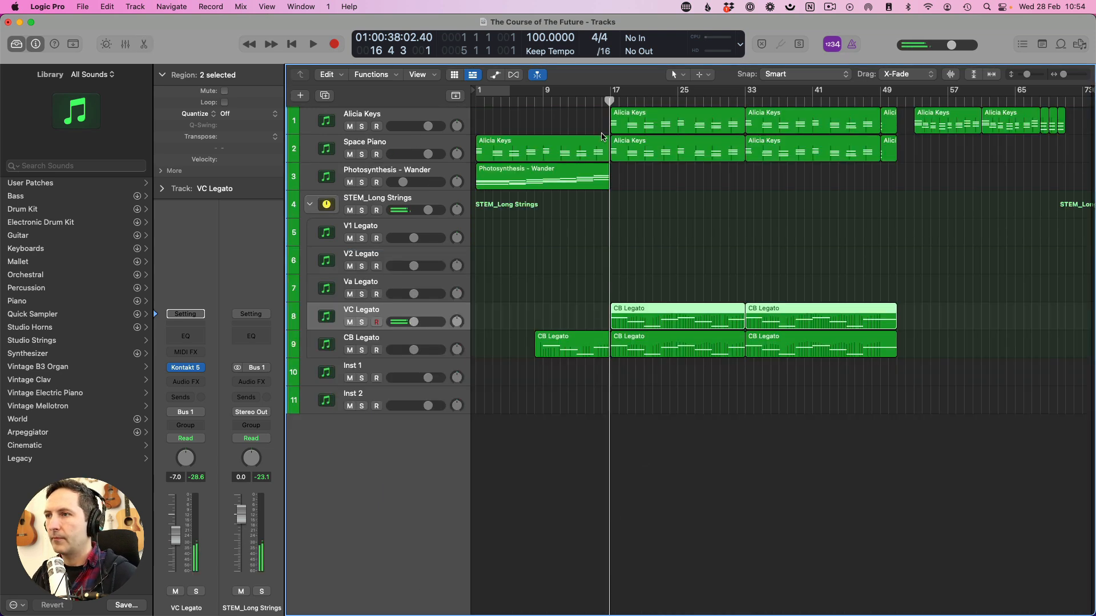
Lower the VC Legato volume to -13.0 dB during playback and briefly solo it together with CB Legato to compare.
{"action": "key", "text": "space"}
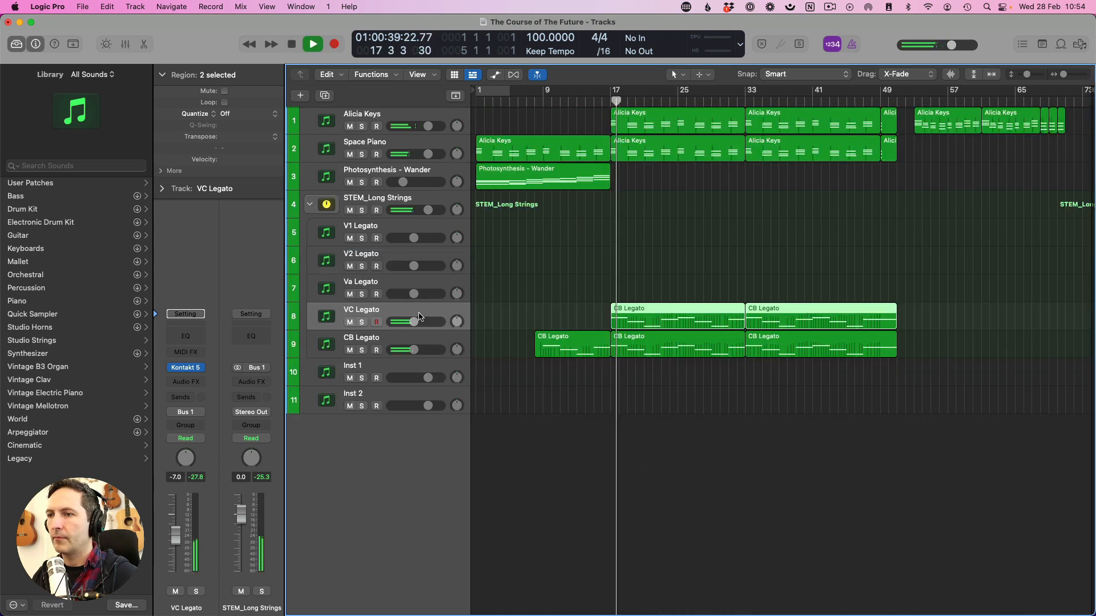
{"action": "left_click_drag", "start_coordinate": [419, 318], "coordinate": [407, 325]}
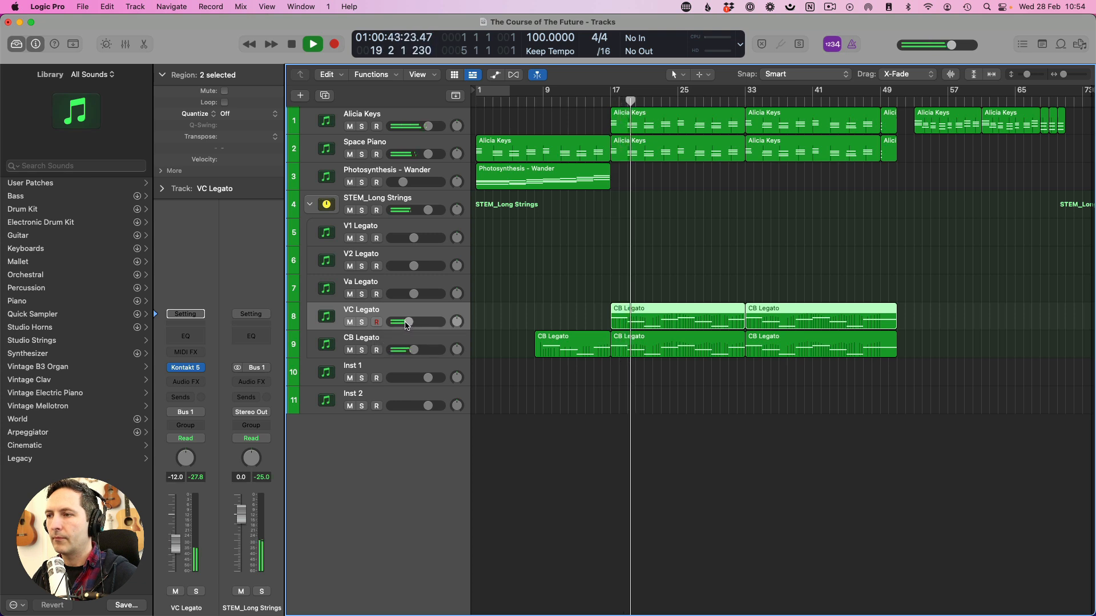
{"action": "left_click_drag", "start_coordinate": [409, 323], "coordinate": [407, 322]}
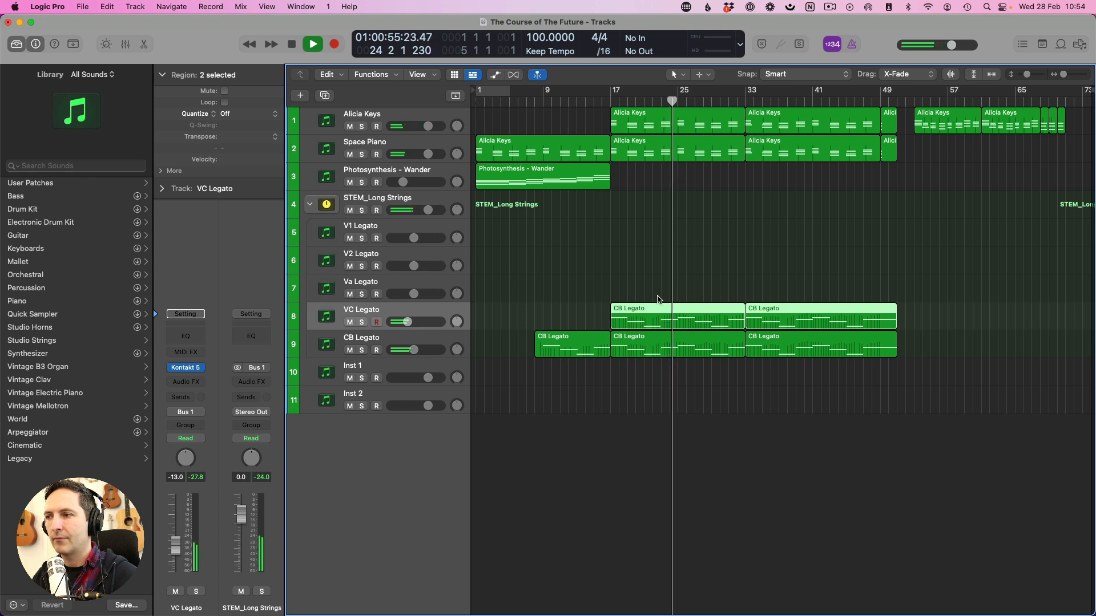
{"action": "left_click", "coordinate": [362, 322]}
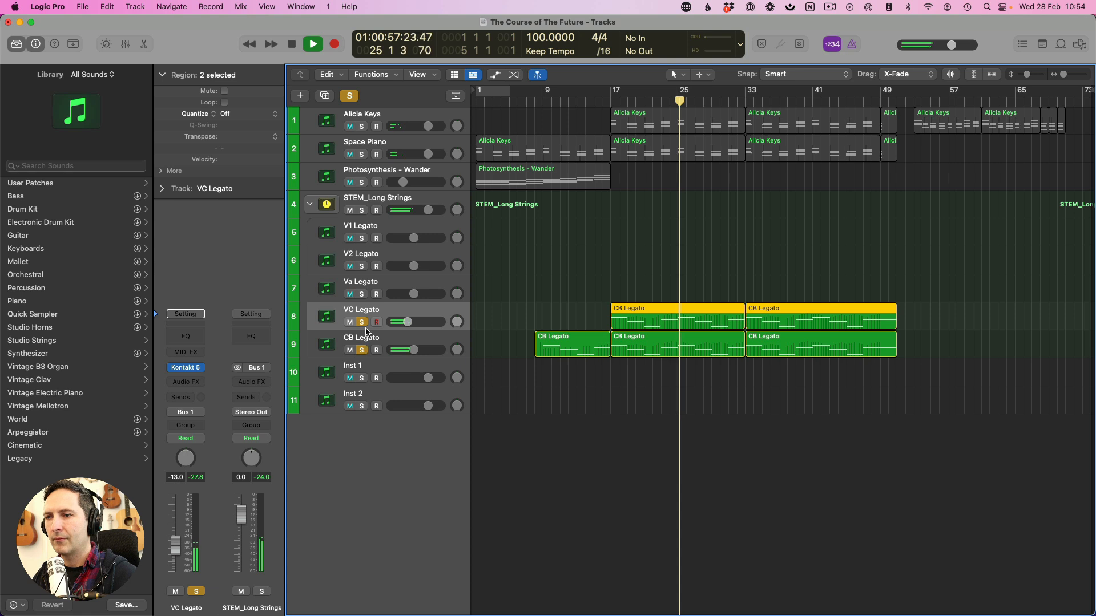
{"action": "left_click", "coordinate": [362, 322]}
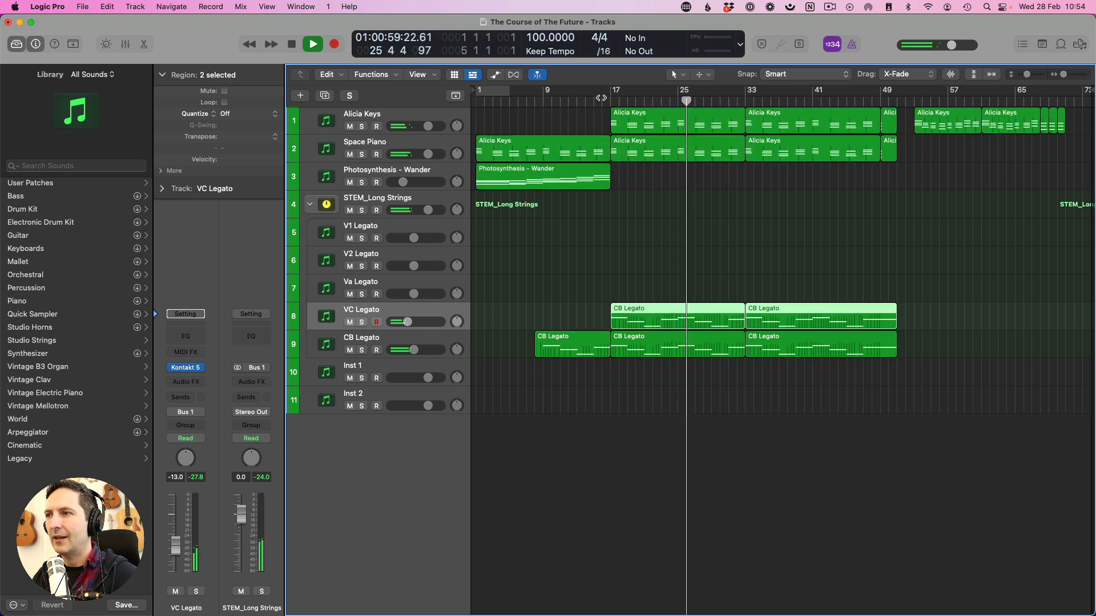
{"action": "key", "text": "space"}
Play the arrangement briefly from bar 16 with the Va Legato track selected and collapse the STEM_Long Strings stack.
{"action": "left_click", "coordinate": [605, 101]}
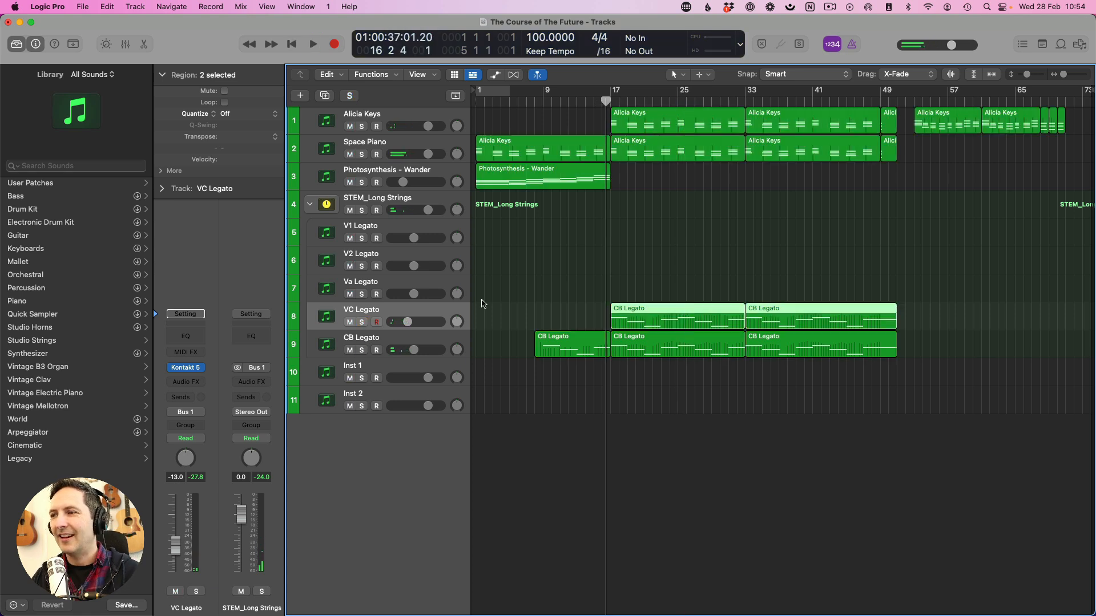
{"action": "left_click", "coordinate": [371, 286]}
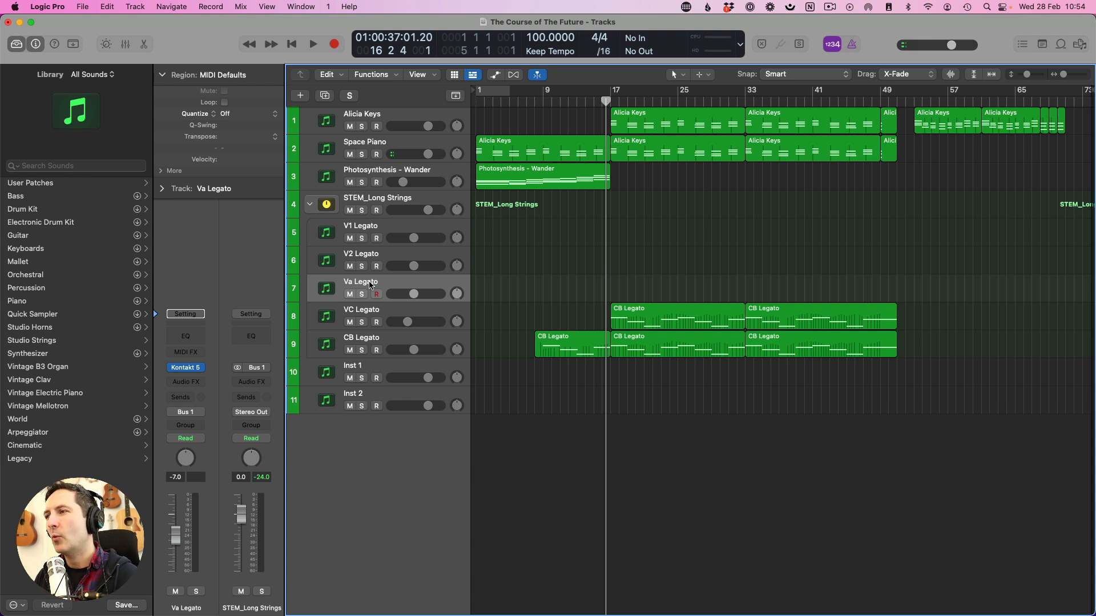
{"action": "key", "text": "space"}
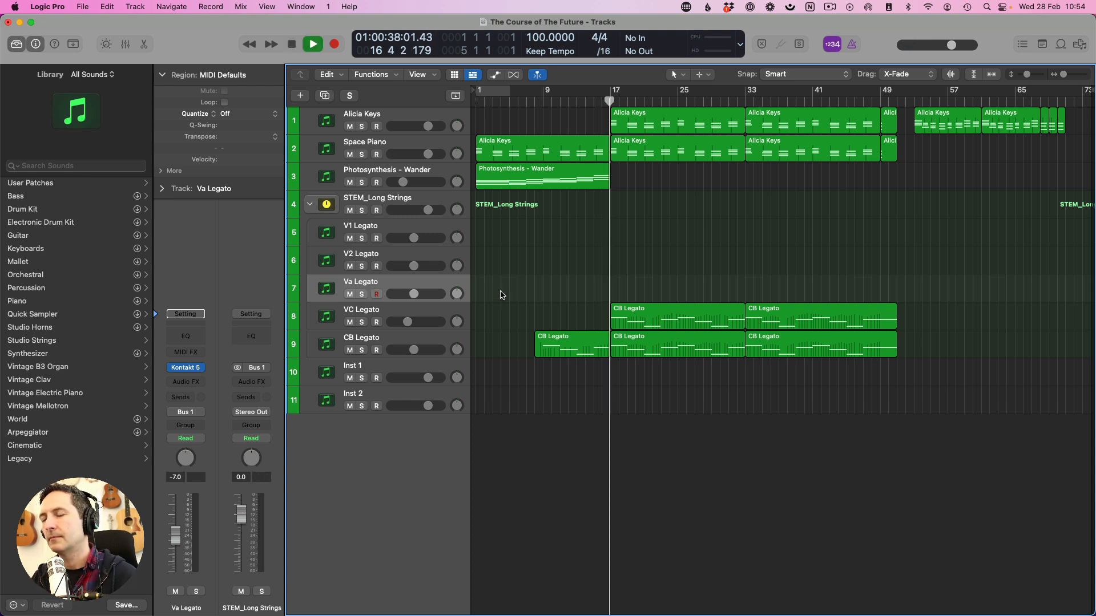
{"action": "key", "text": "space"}
{"action": "left_click", "coordinate": [311, 205]}
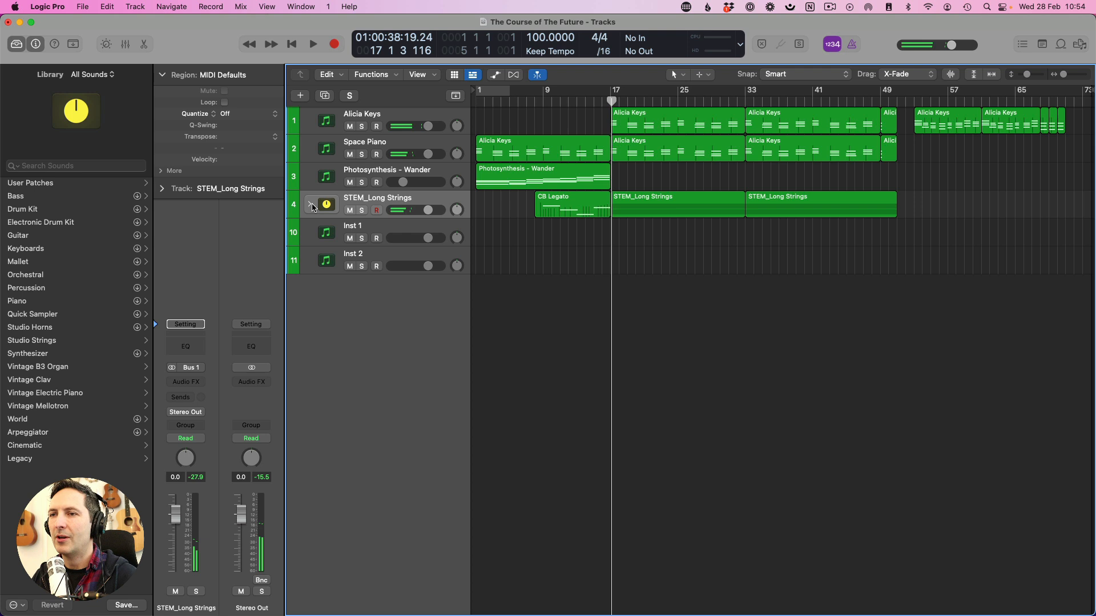
Open the Kontakt instrument on the Inst 1 track, search its libraries for "jae" and close the instrument window.
{"action": "left_click", "coordinate": [364, 230]}
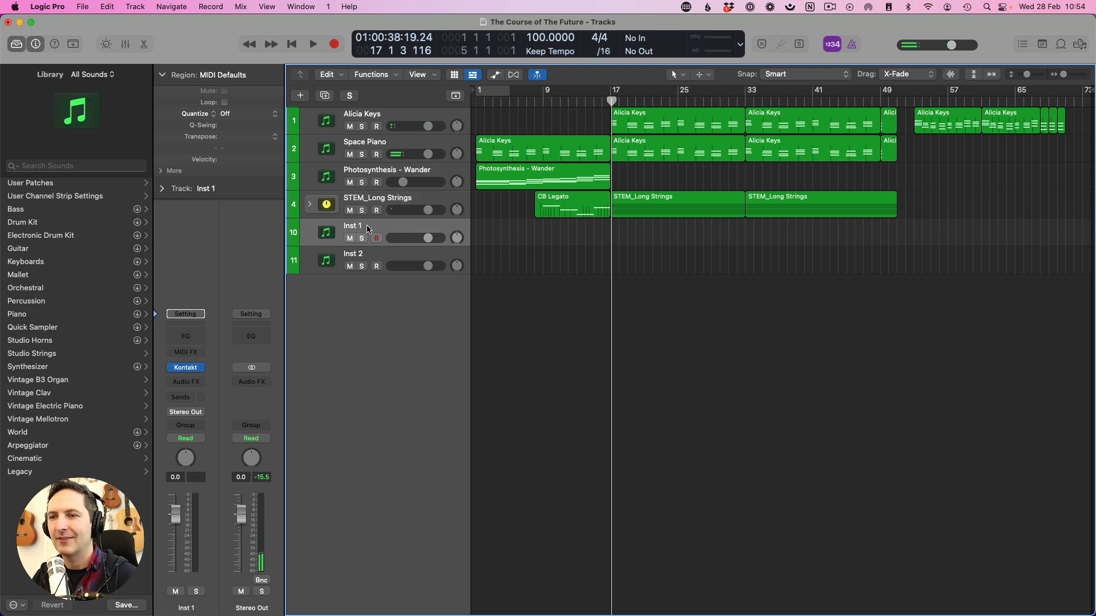
{"action": "left_click", "coordinate": [162, 369]}
{"action": "mouse_move", "coordinate": [188, 374]}
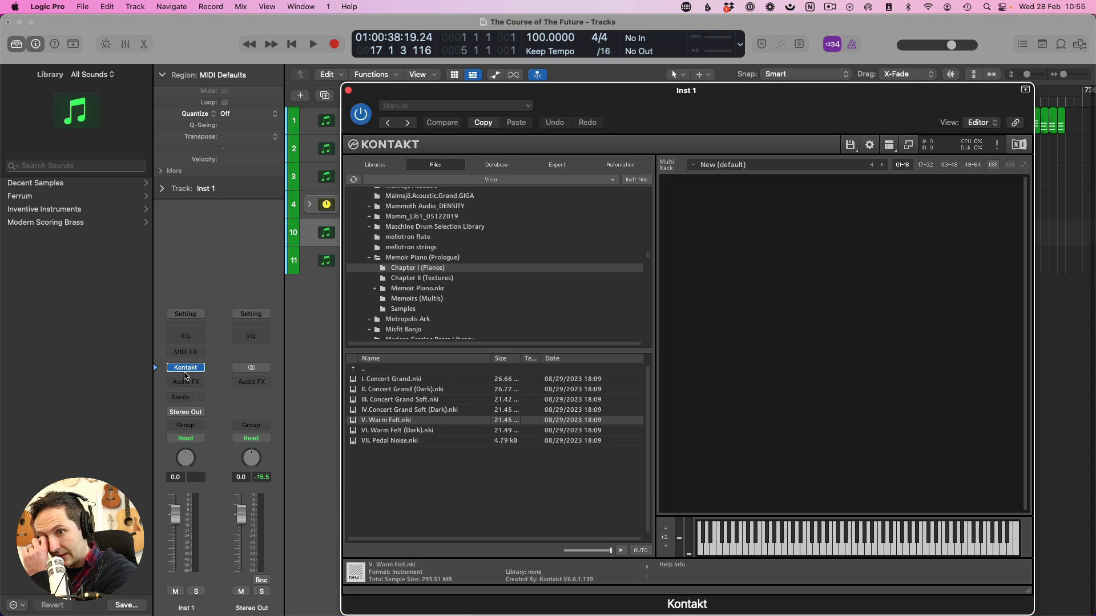
{"action": "left_click", "coordinate": [379, 165]}
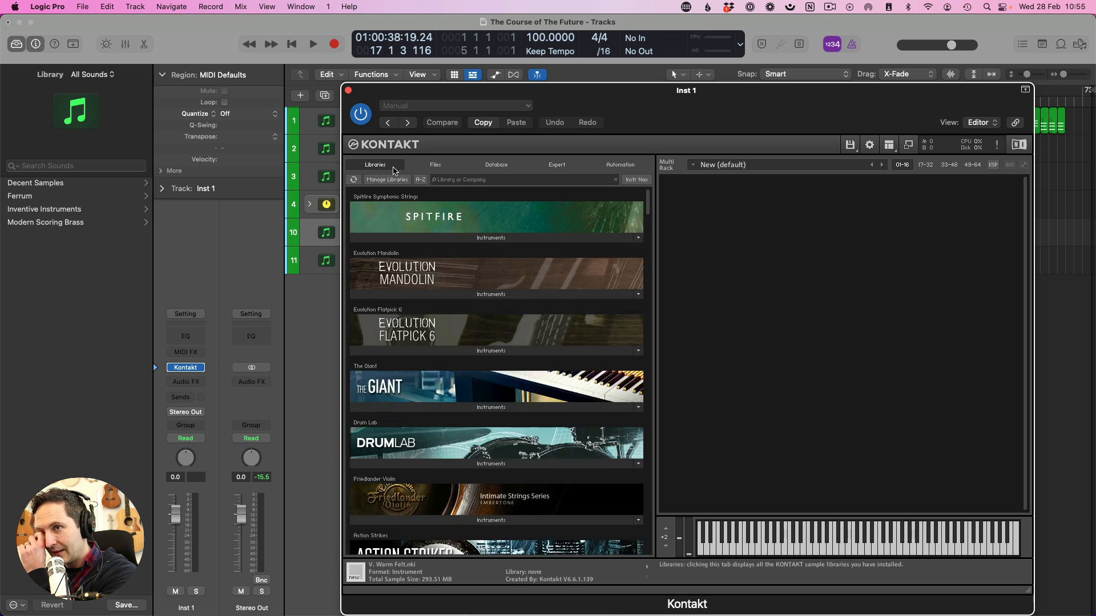
{"action": "left_click", "coordinate": [482, 180]}
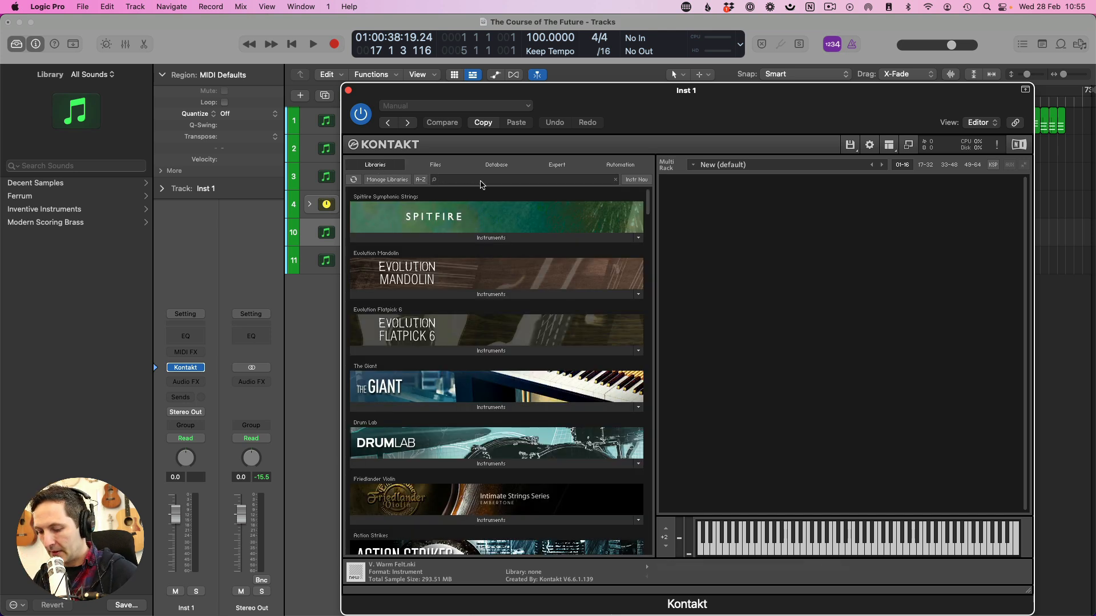
{"action": "type", "text": "jae"}
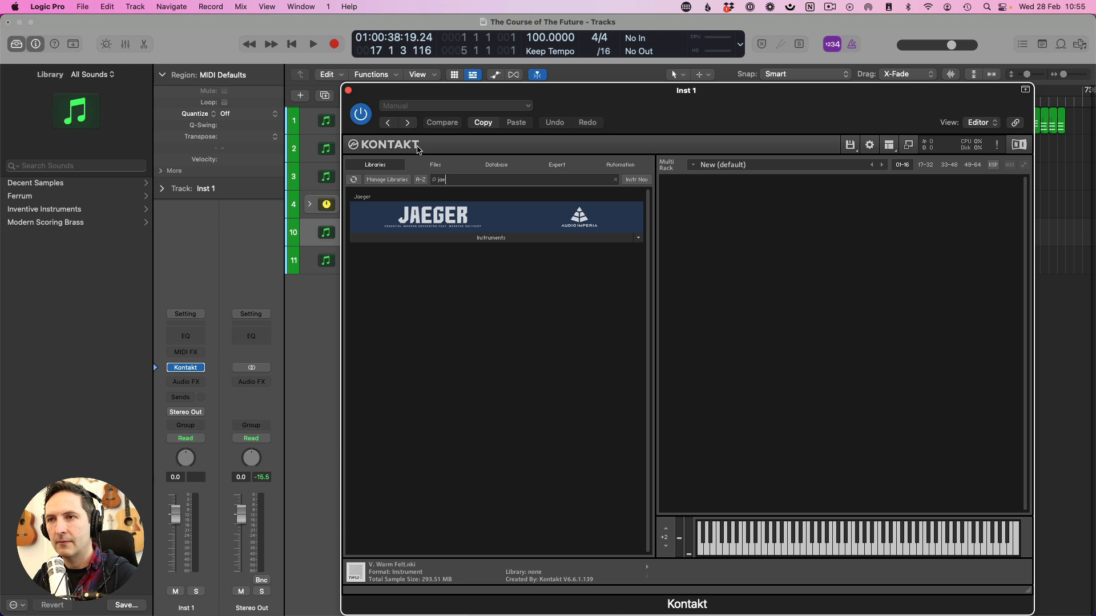
{"action": "left_click", "coordinate": [348, 91]}
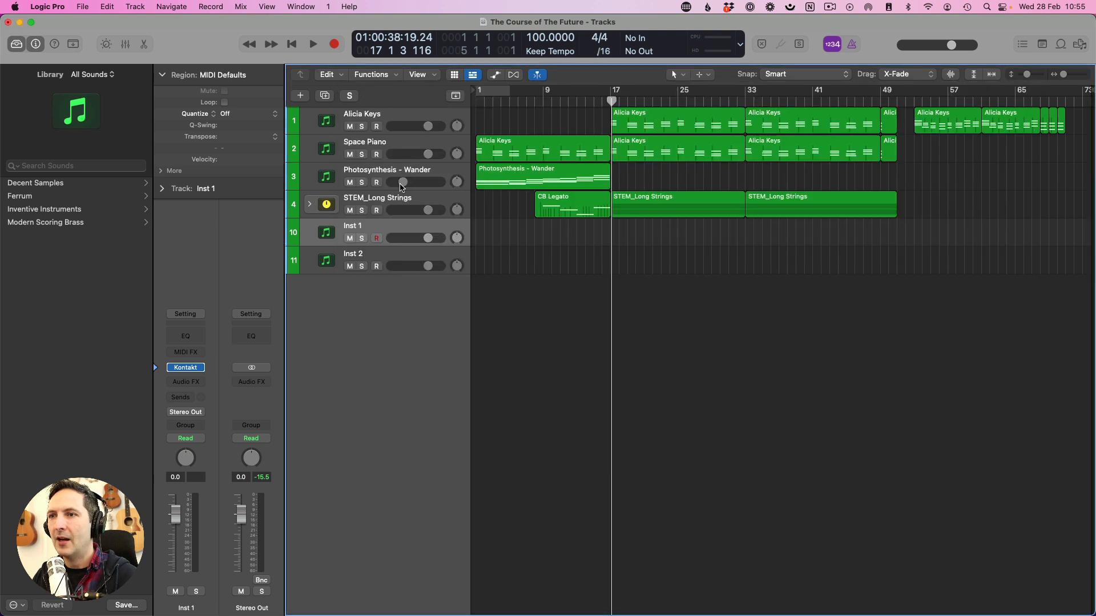
Add a software instrument track below the STEM_Long Strings stack and load the Albion Strings Lo TM patch from the Strings library.
{"action": "left_click", "coordinate": [369, 173]}
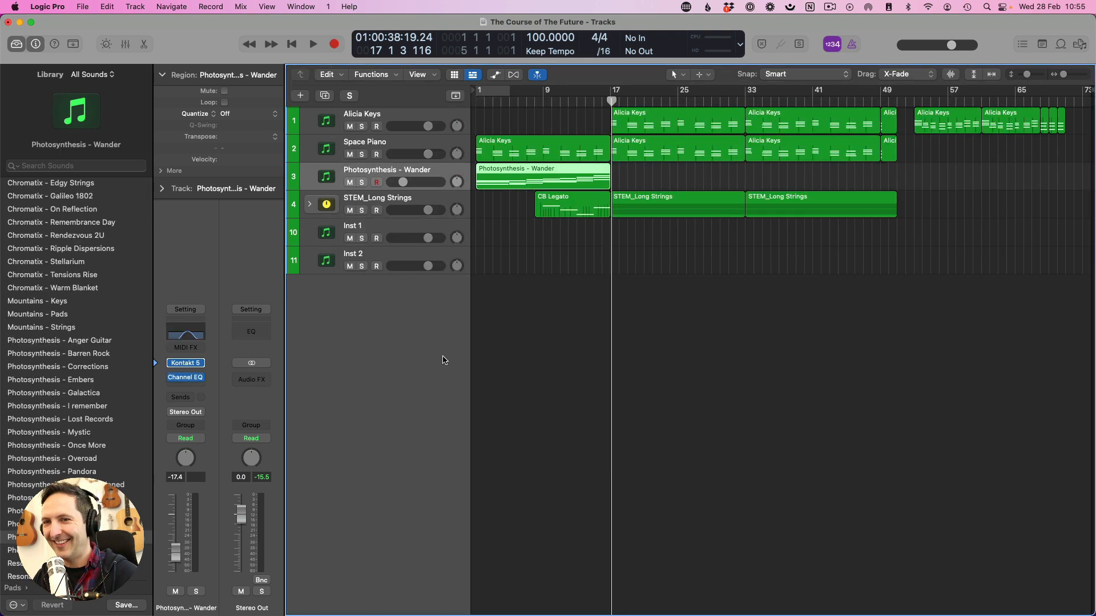
{"action": "left_click", "coordinate": [374, 122]}
{"action": "double_click", "coordinate": [423, 325]}
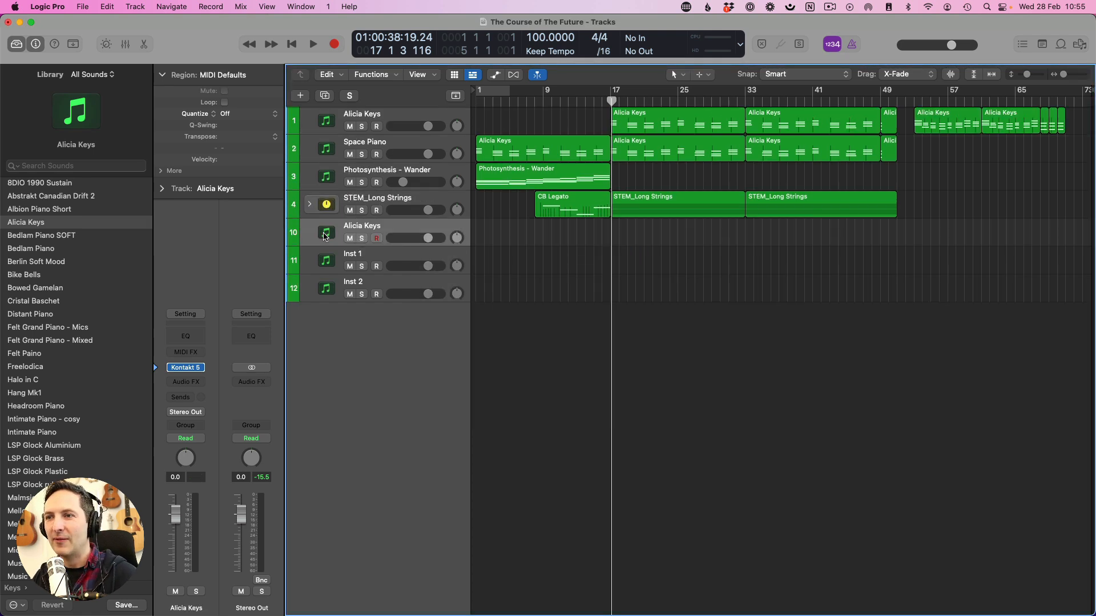
{"action": "left_click", "coordinate": [13, 587]}
{"action": "left_click", "coordinate": [48, 432]}
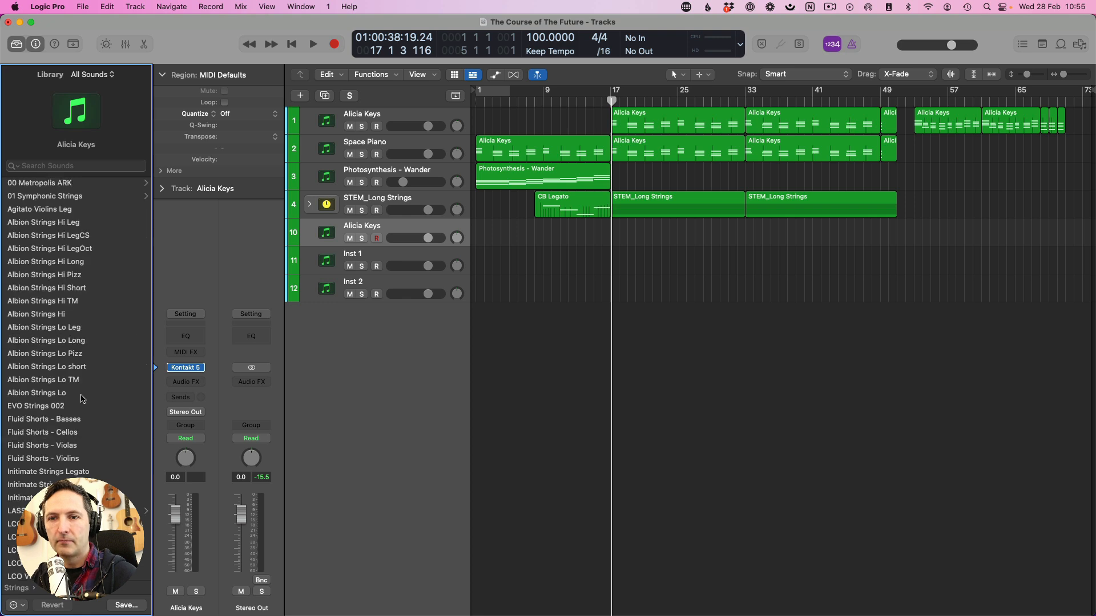
{"action": "left_click", "coordinate": [46, 383]}
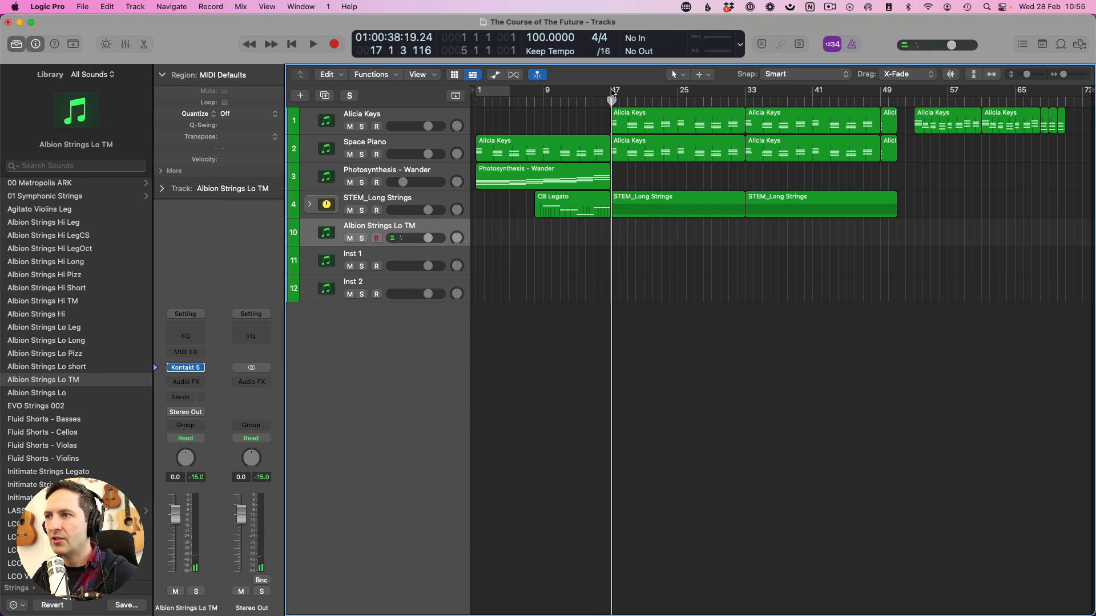
Set a cycle range from bar 17 to bar 25 and play it twice to audition the Albion Strings Lo TM sound.
{"action": "left_click_drag", "start_coordinate": [612, 92], "coordinate": [677, 92]}
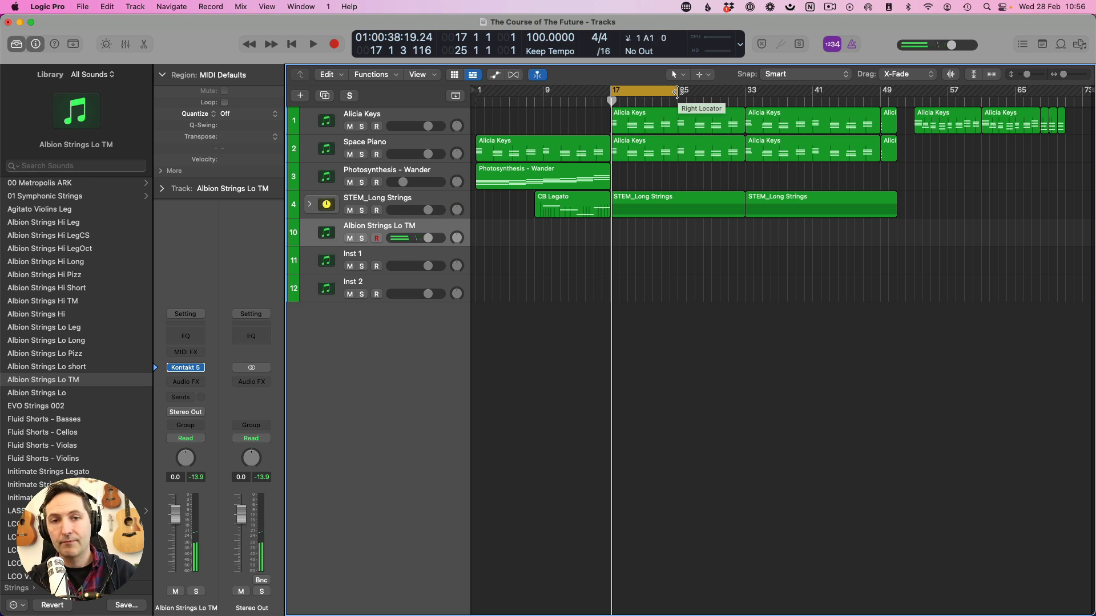
{"action": "key", "text": "space"}
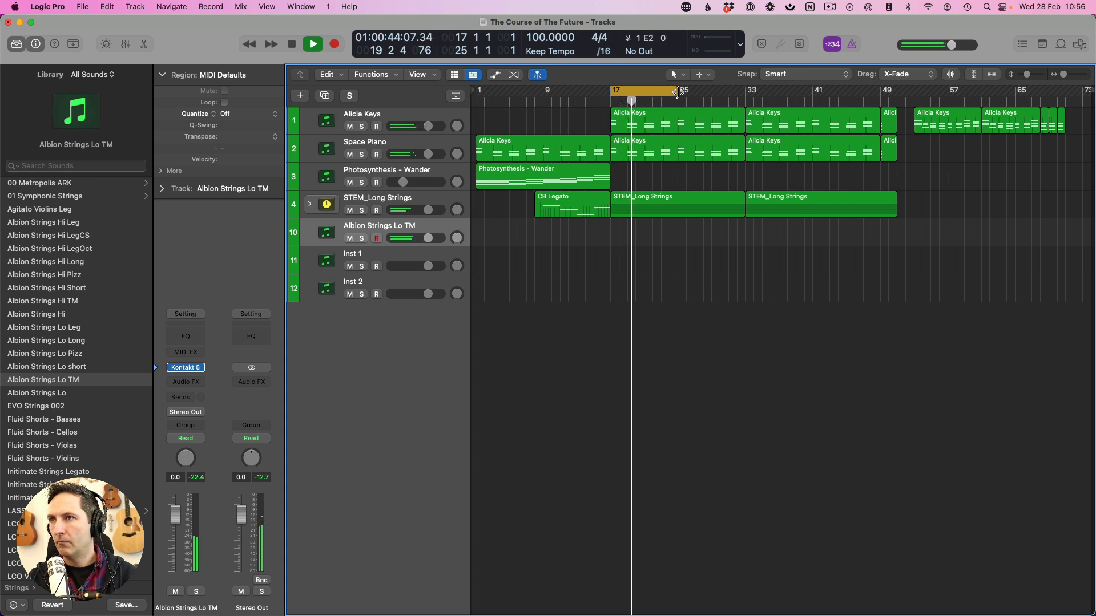
{"action": "key", "text": "space"}
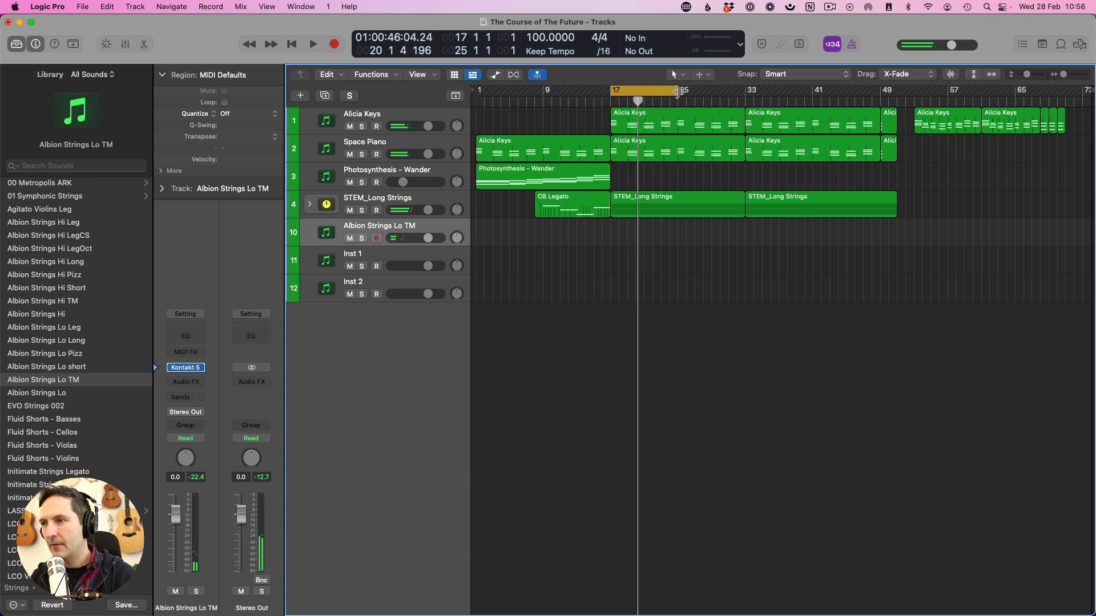
{"action": "left_click", "coordinate": [608, 103]}
{"action": "key", "text": "space"}
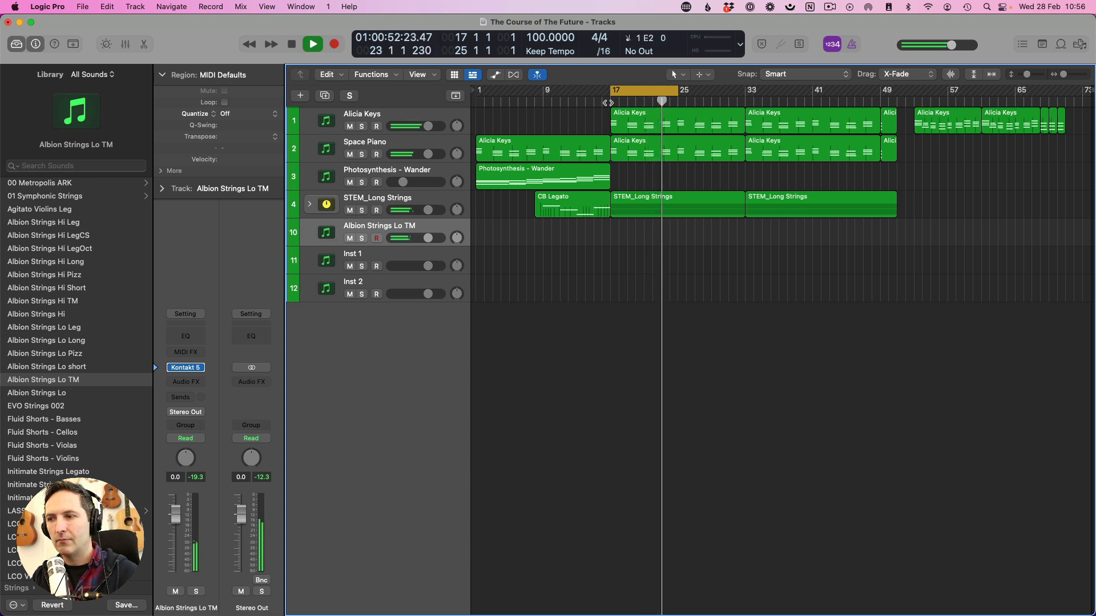
{"action": "key", "text": "space"}
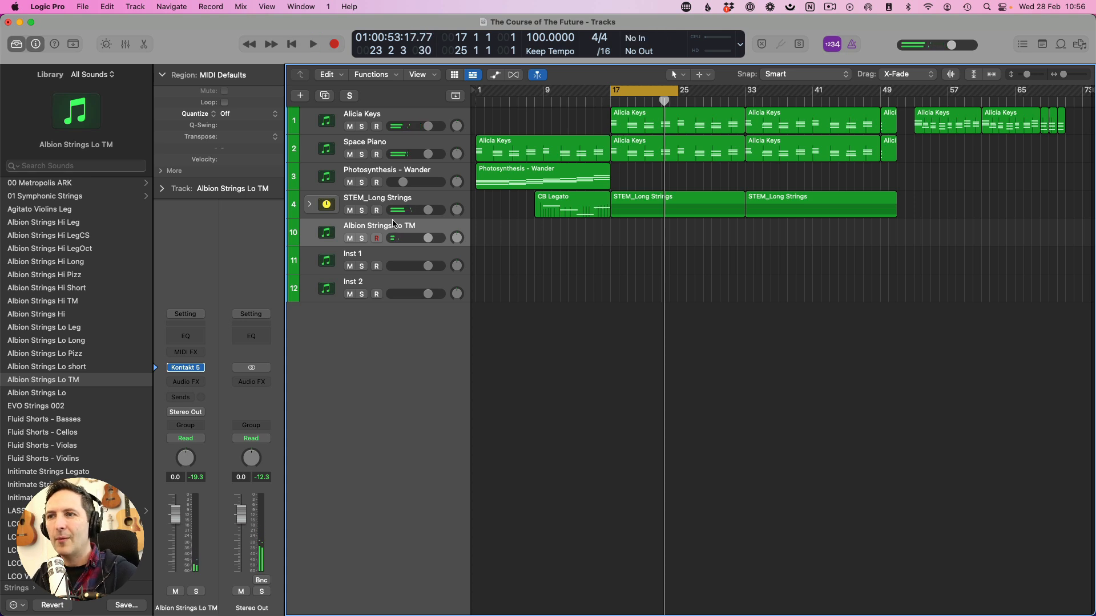
Duplicate the Albion Strings Lo TM track, load Albion Strings Hi TM on the copy and audition it during playback.
{"action": "key", "text": "super+d"}
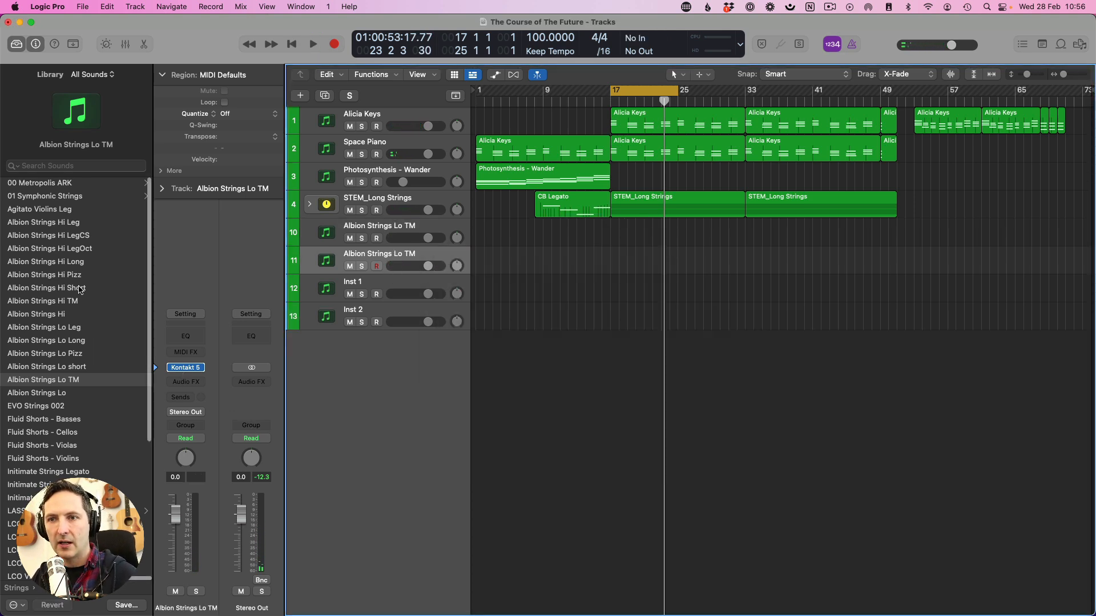
{"action": "left_click", "coordinate": [57, 300]}
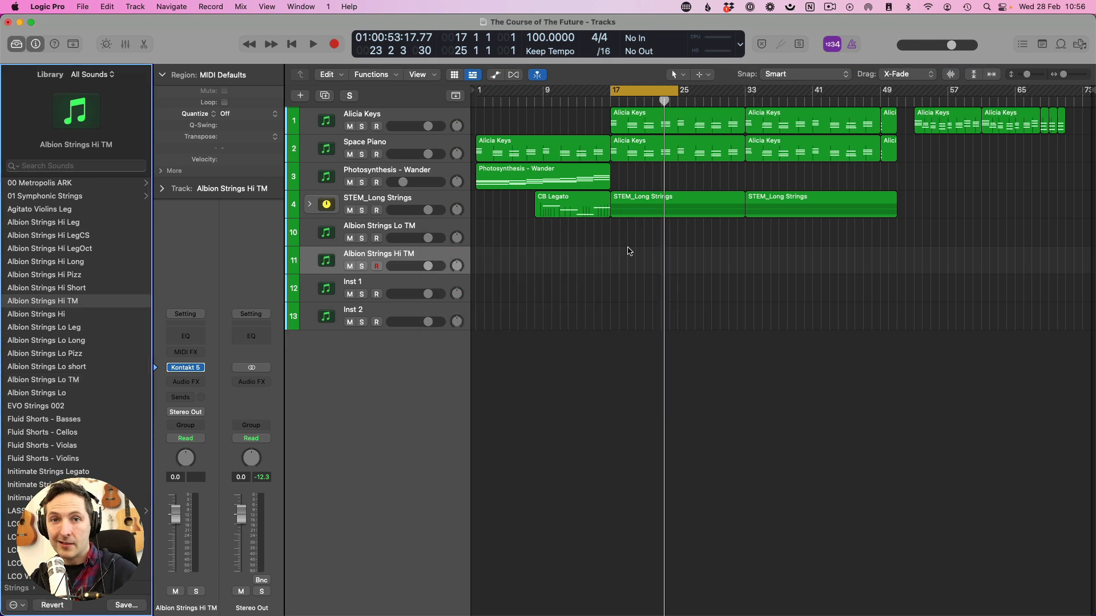
{"action": "key", "text": "space"}
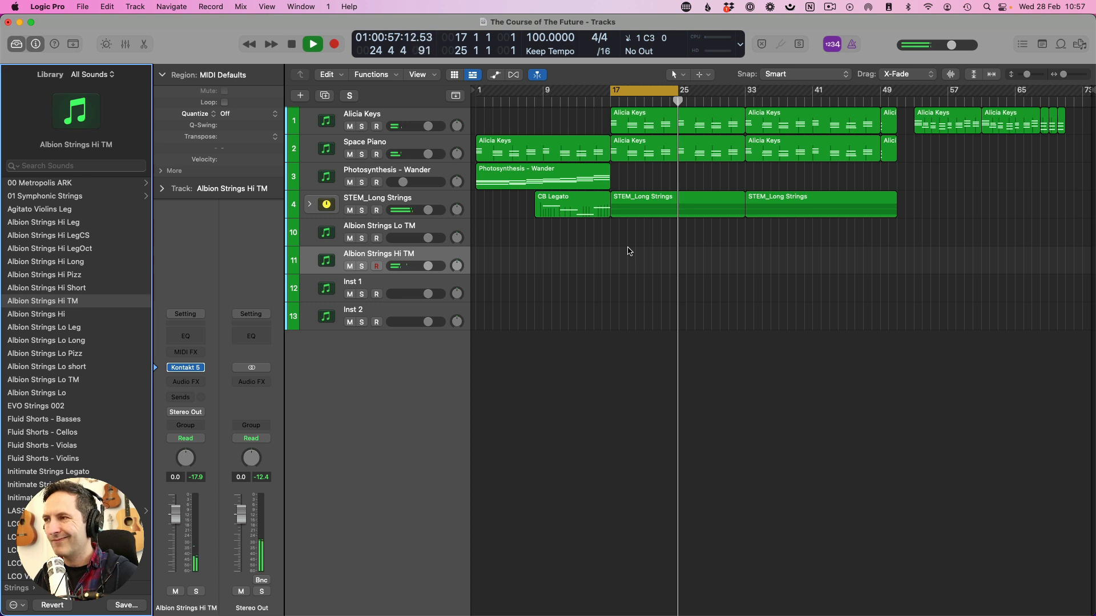
{"action": "key", "text": "space"}
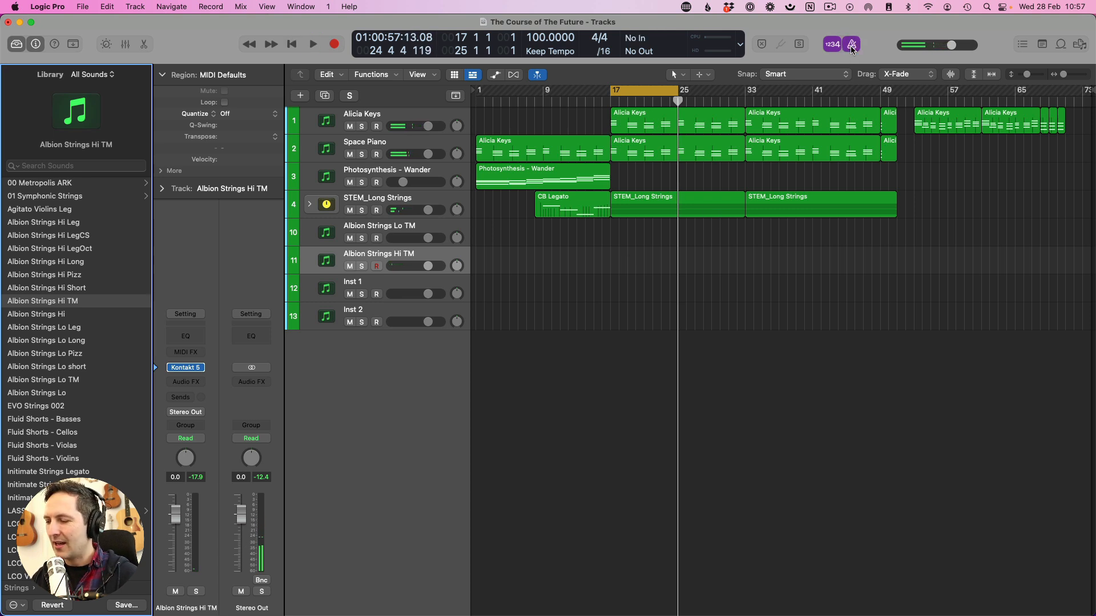
{"action": "key", "text": "space"}
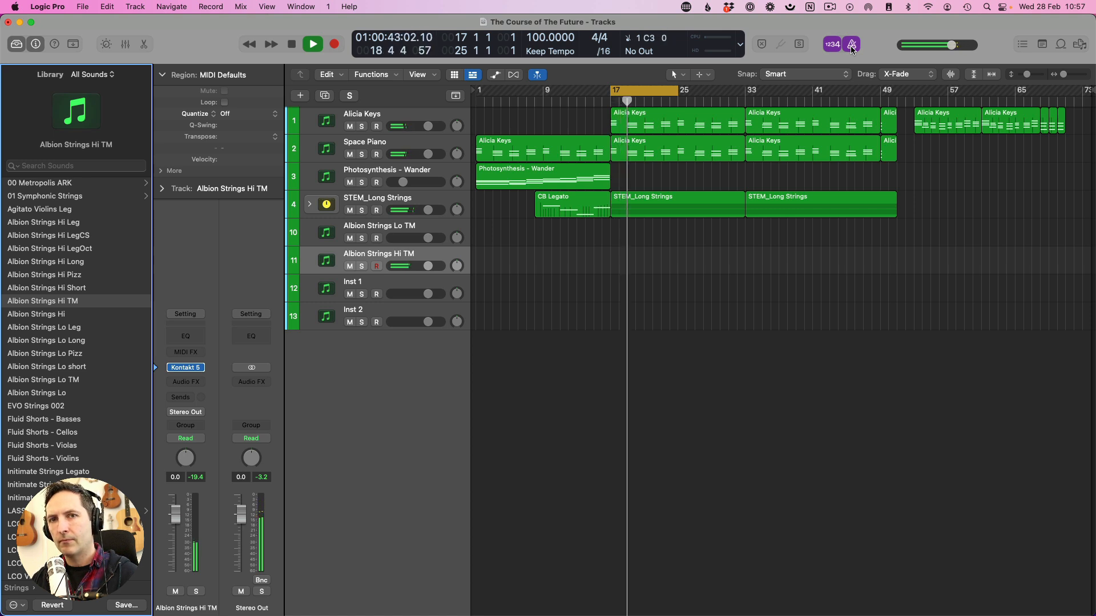
{"action": "key", "text": "space"}
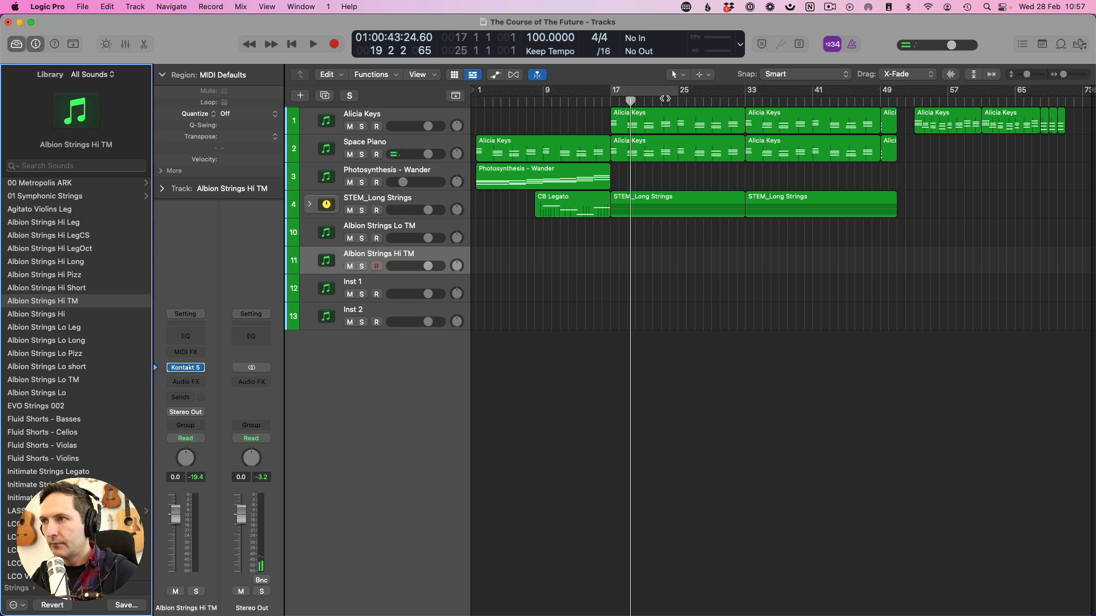
Record a rhythmic part on the Albion Strings Lo TM track from bar 17 to bar 25 with the cycle range off.
{"action": "left_click", "coordinate": [611, 102]}
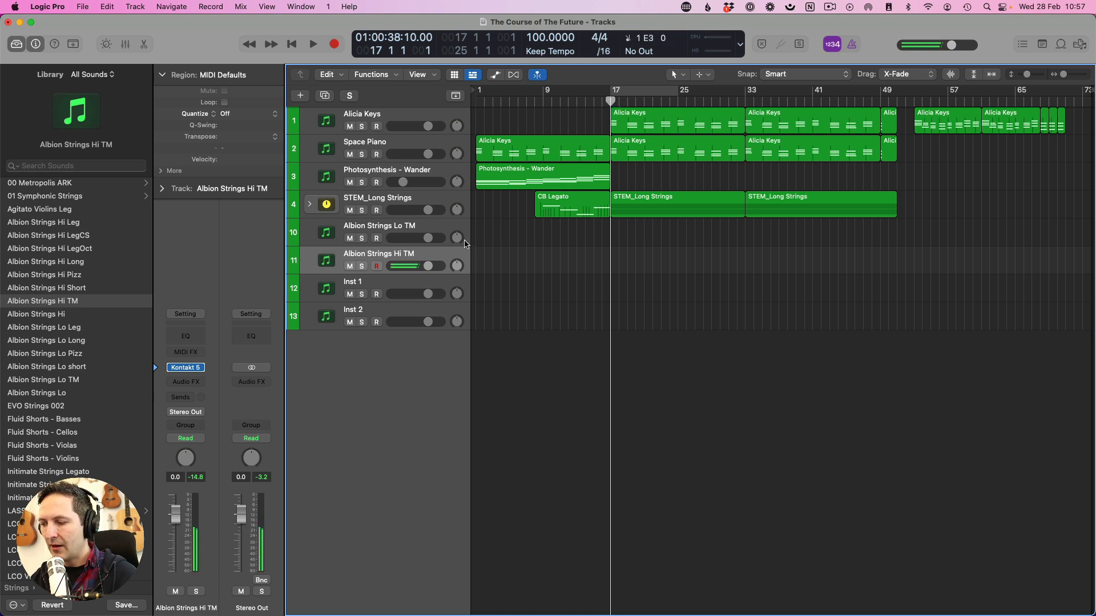
{"action": "left_click", "coordinate": [401, 228]}
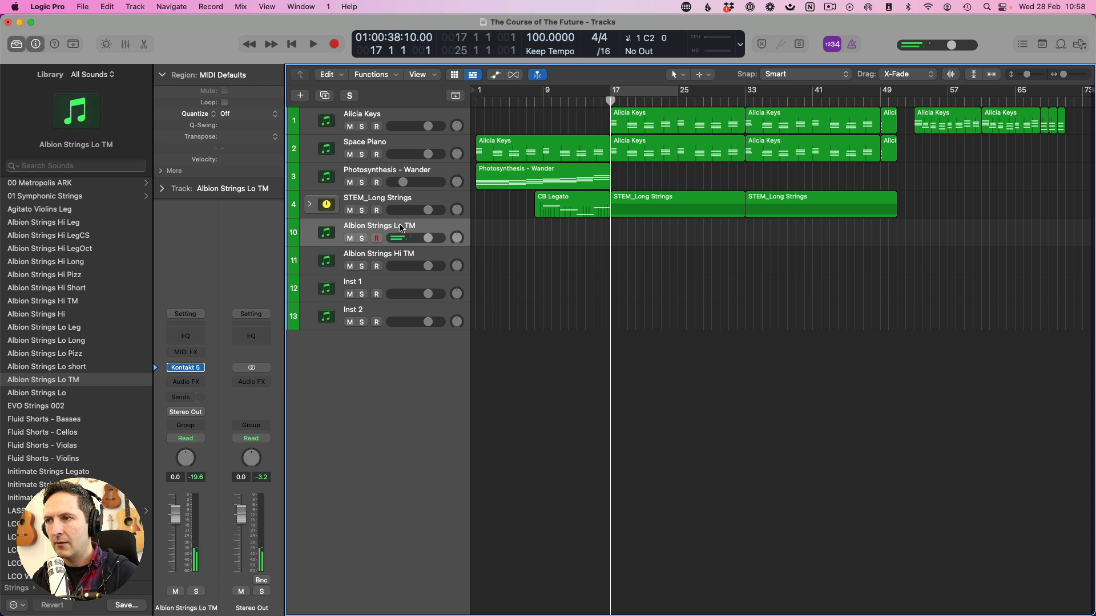
{"action": "key", "text": "space"}
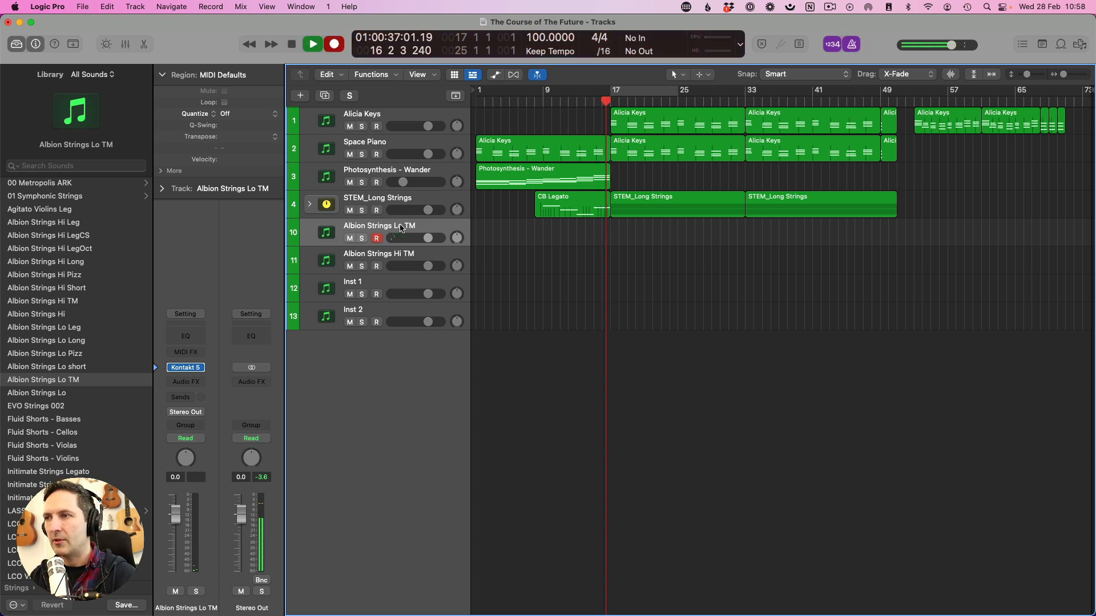
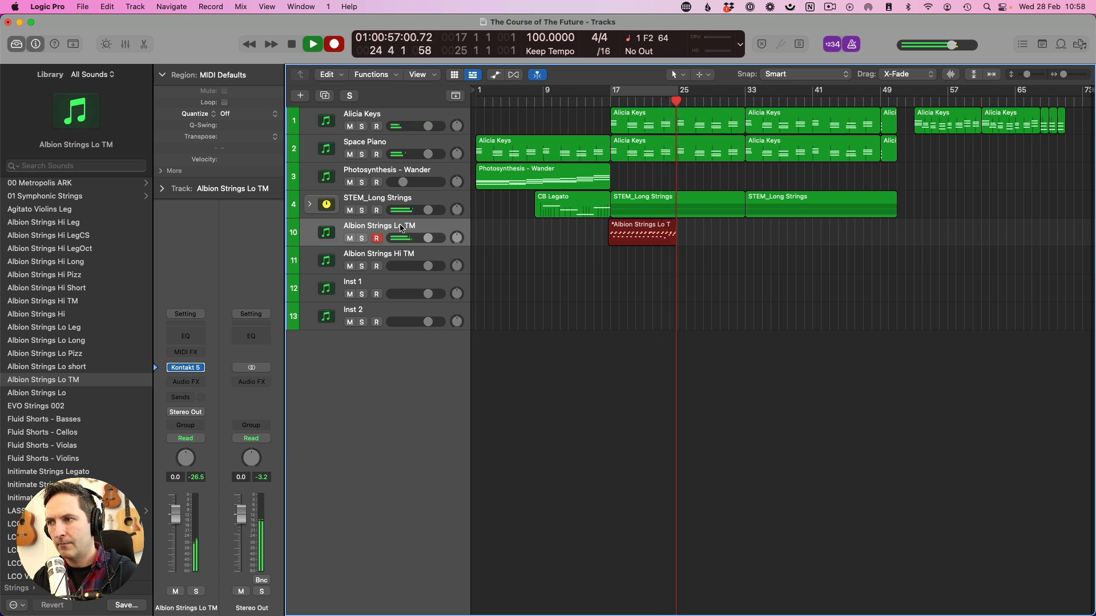
{"action": "key", "text": "space"}
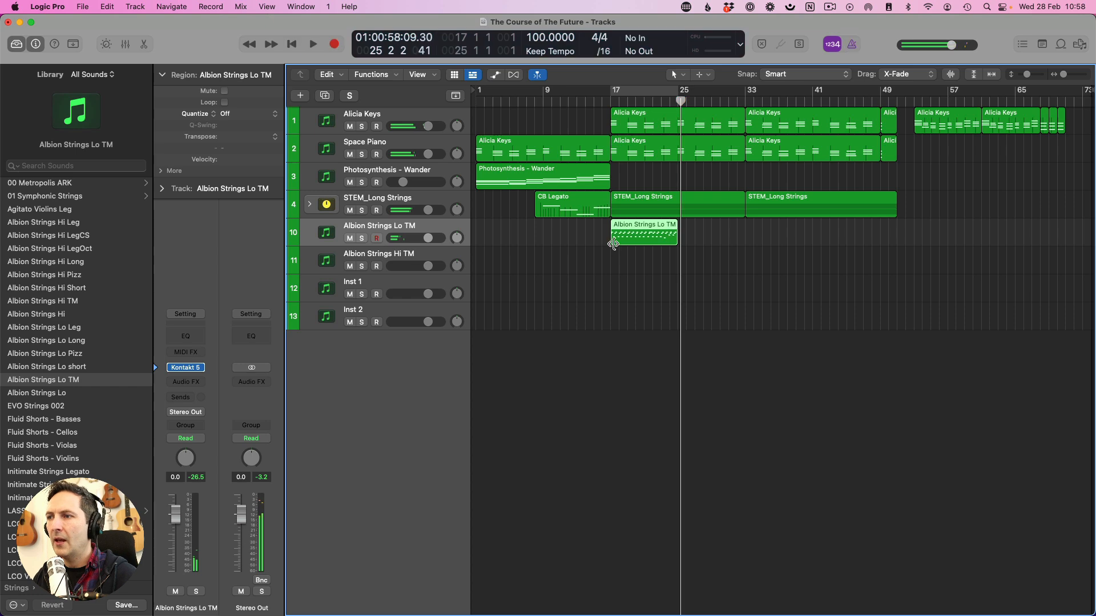
Open the recorded Albion Strings Lo TM region in the Piano Roll and quantize all its notes to 1/8 Note.
{"action": "double_click", "coordinate": [653, 233]}
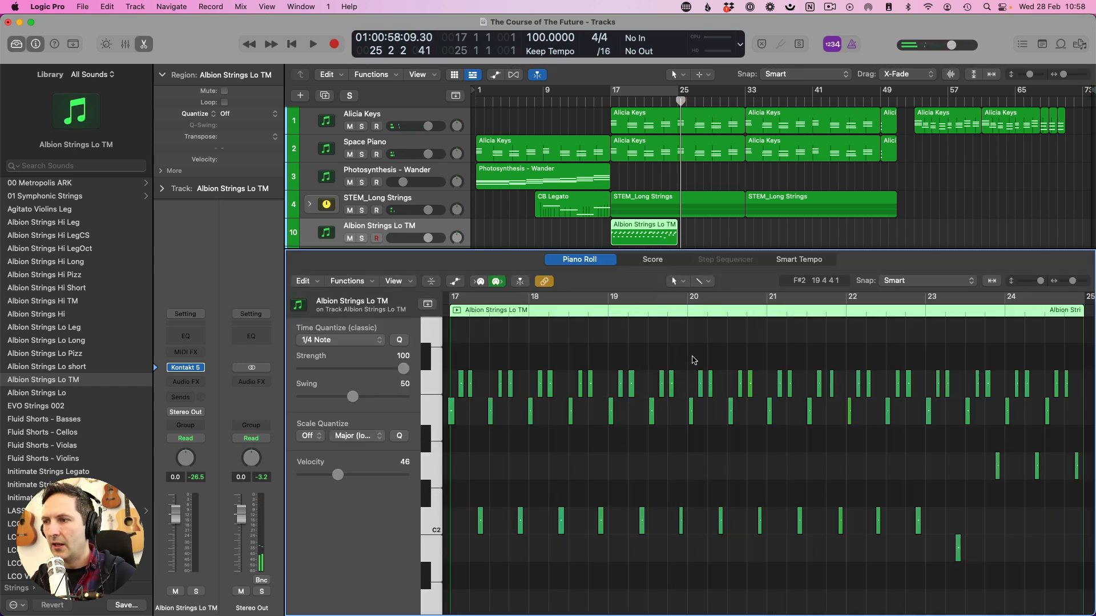
{"action": "key", "text": "q"}
{"action": "left_click", "coordinate": [340, 340]}
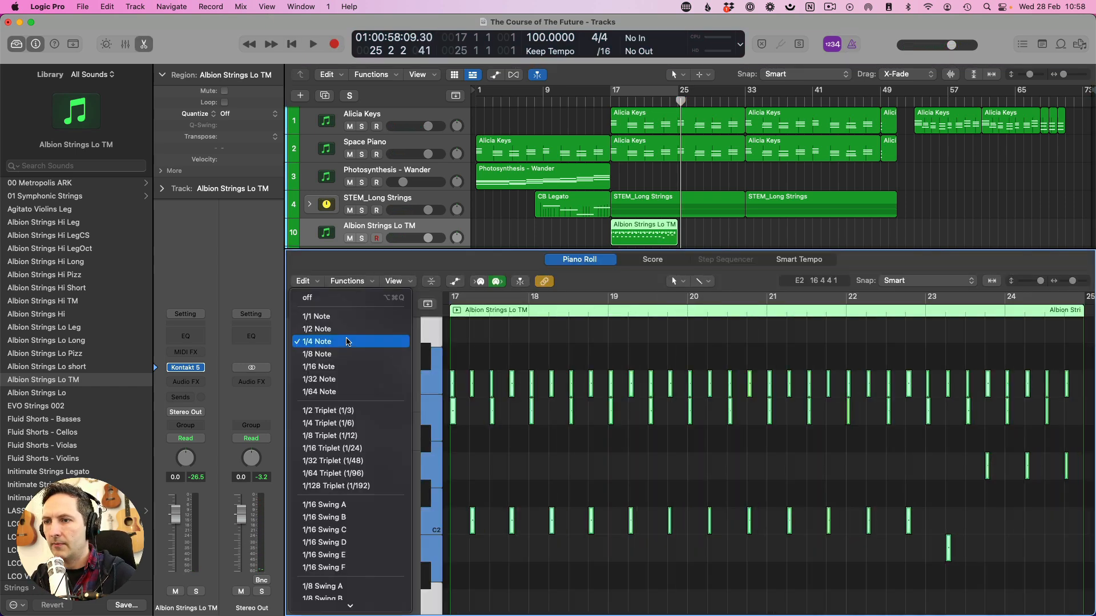
{"action": "left_click", "coordinate": [341, 351]}
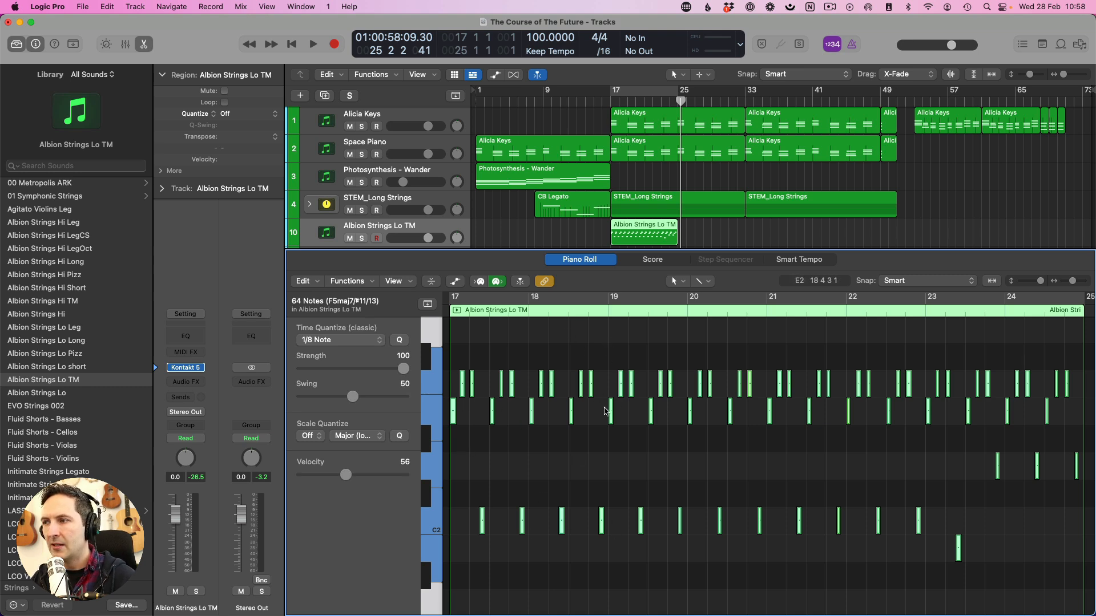
Play the quantized Albion Strings Lo TM region from bar 21 to check its notes in the Piano Roll.
{"action": "scroll", "coordinate": [670, 402], "scroll_direction": "right", "scroll_amount": 1}
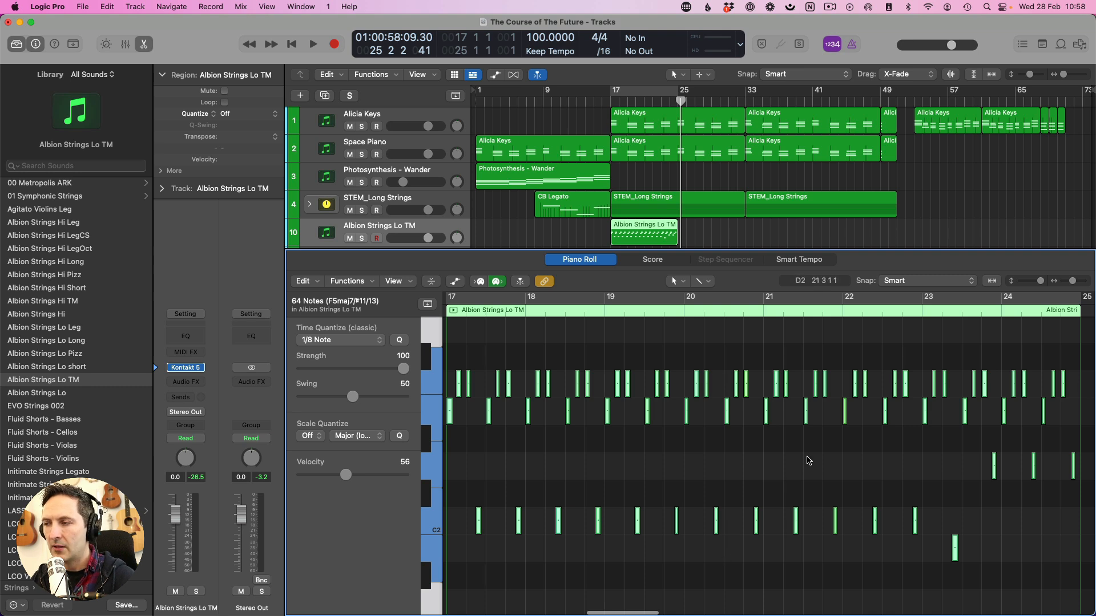
{"action": "scroll", "coordinate": [759, 458], "scroll_direction": "right", "scroll_amount": 5}
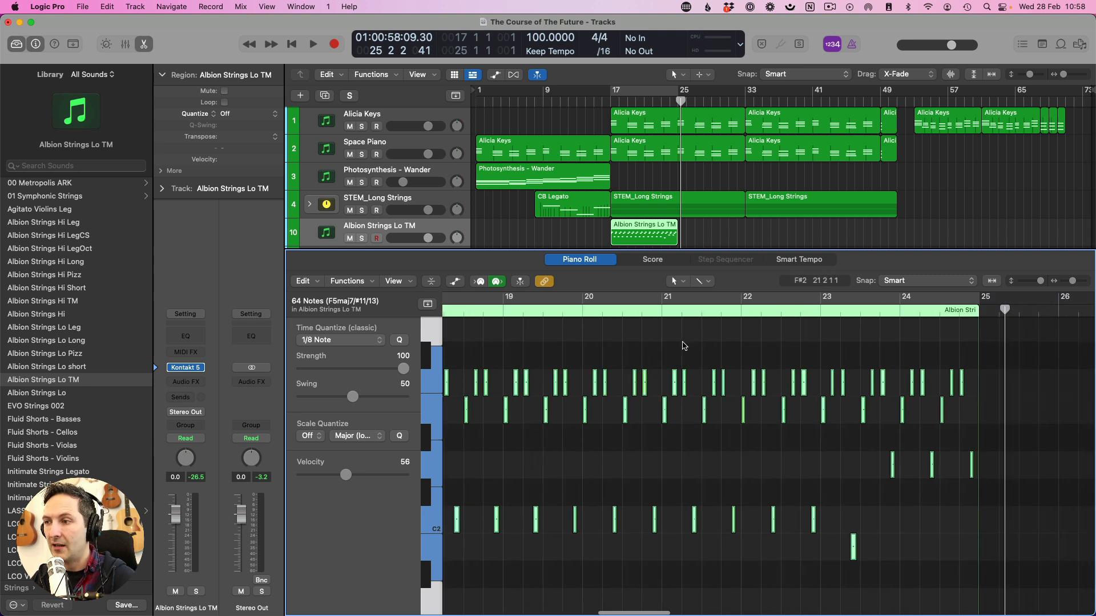
{"action": "left_click", "coordinate": [662, 312]}
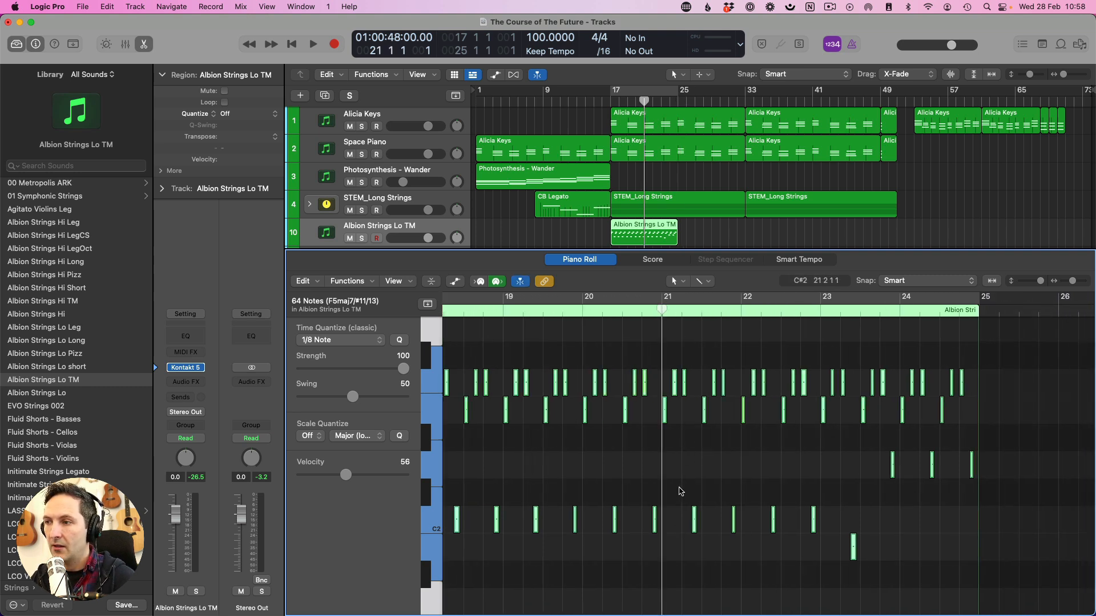
{"action": "key", "text": "space"}
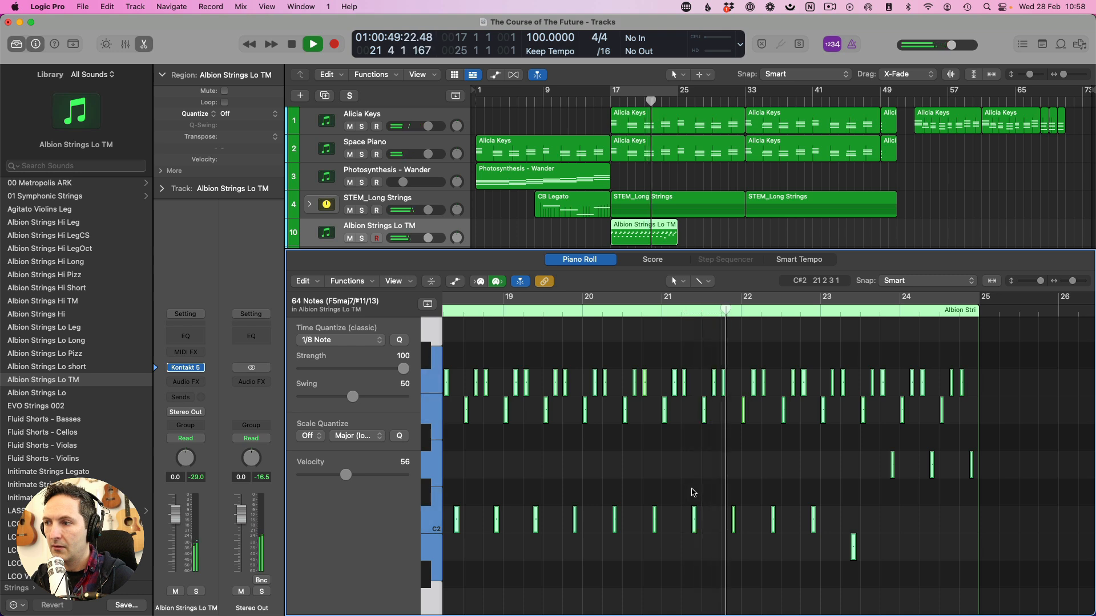
{"action": "scroll", "coordinate": [753, 484], "scroll_direction": "right", "scroll_amount": 3}
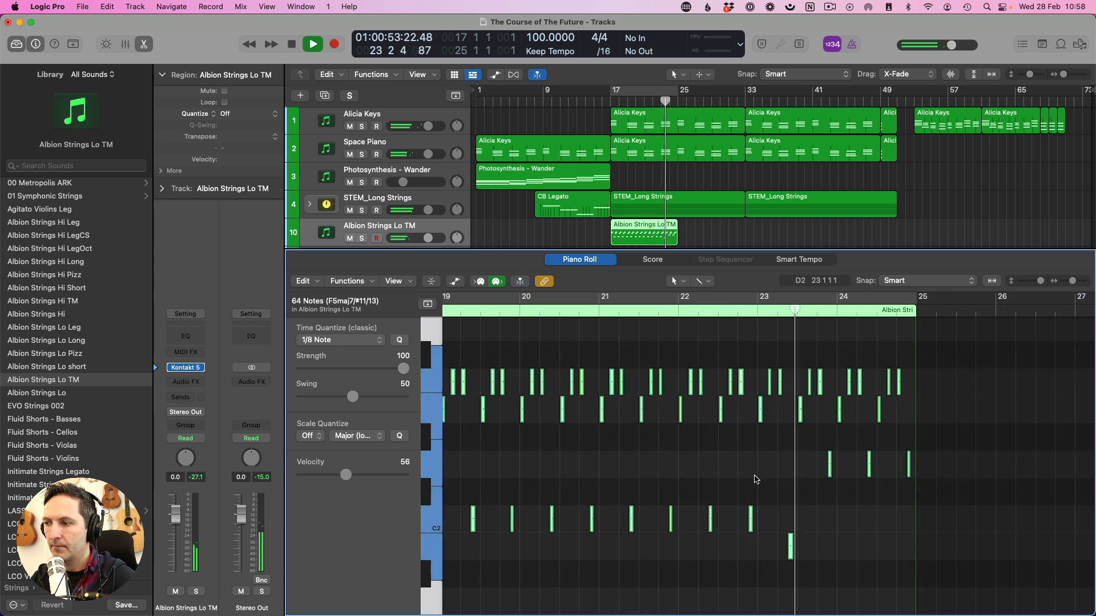
{"action": "key", "text": "space"}
Transpose the first two D2 notes near the end of the region down three semitones to B1.
{"action": "left_click", "coordinate": [830, 471]}
{"action": "left_click", "coordinate": [869, 470], "text": "shift"}
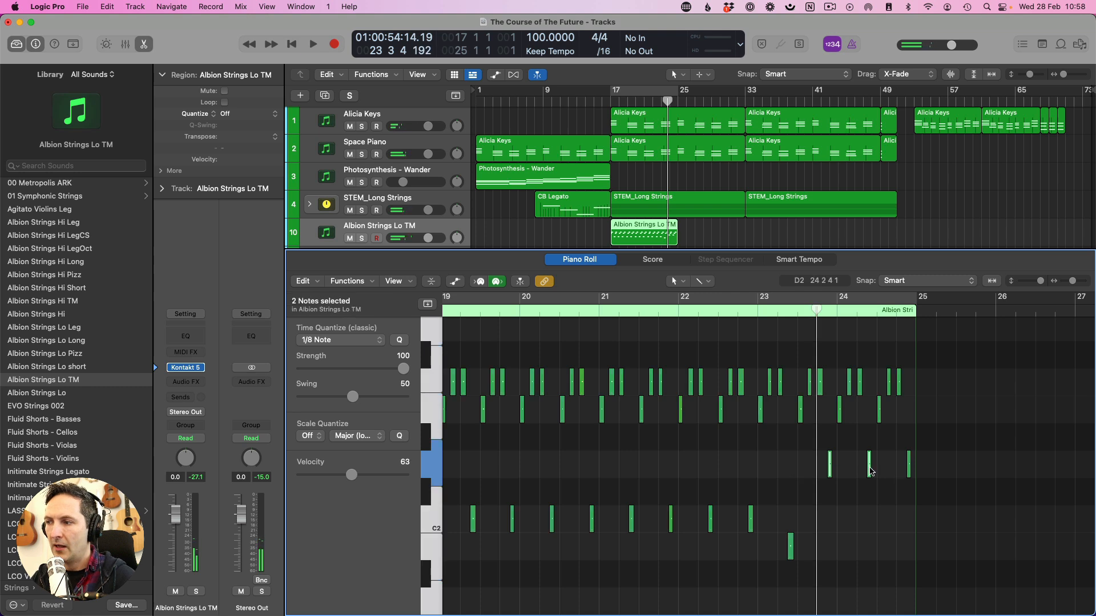
{"action": "key", "text": "alt+Down"}
{"action": "key", "text": "alt+Down"}
{"action": "key", "text": "alt+Down"}
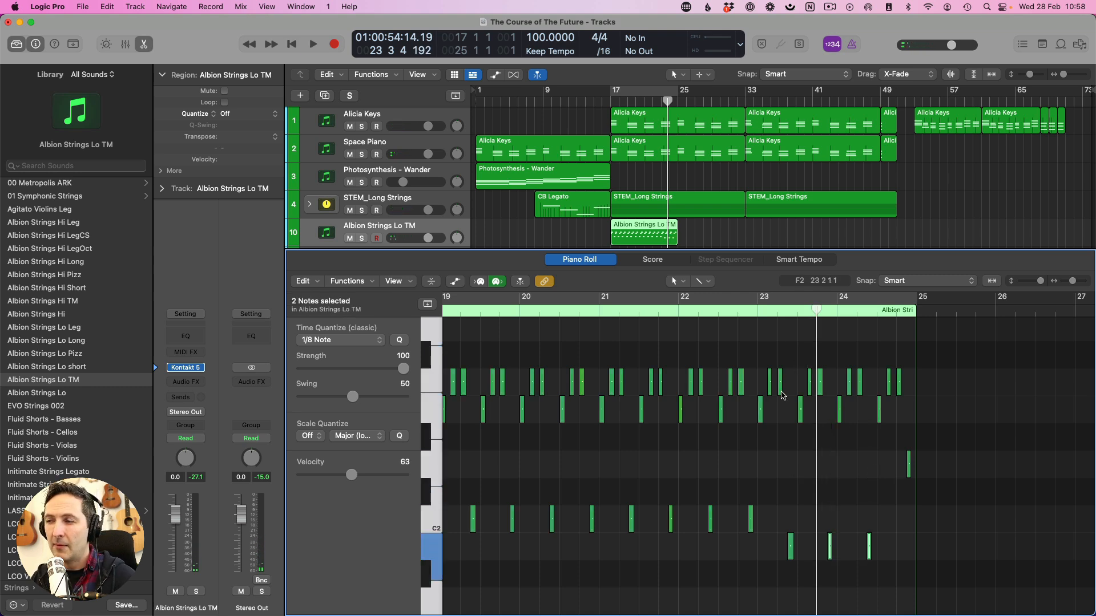
Raise the eight E2 notes from bar 21 onward by two semitones to F#2.
{"action": "left_click", "coordinate": [757, 312]}
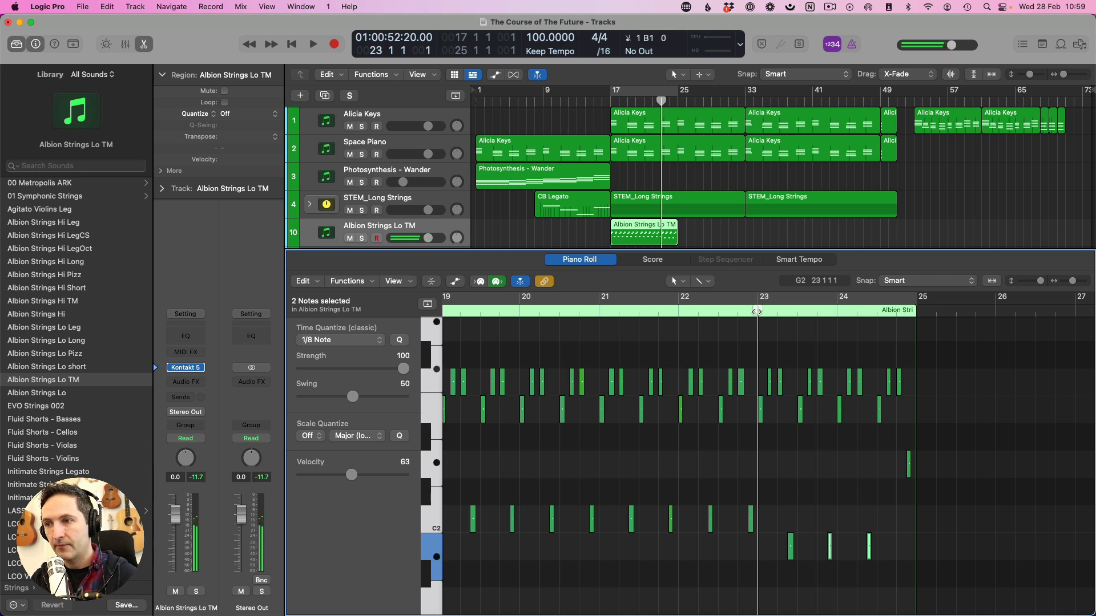
{"action": "scroll", "coordinate": [755, 405], "scroll_direction": "left", "scroll_amount": 5}
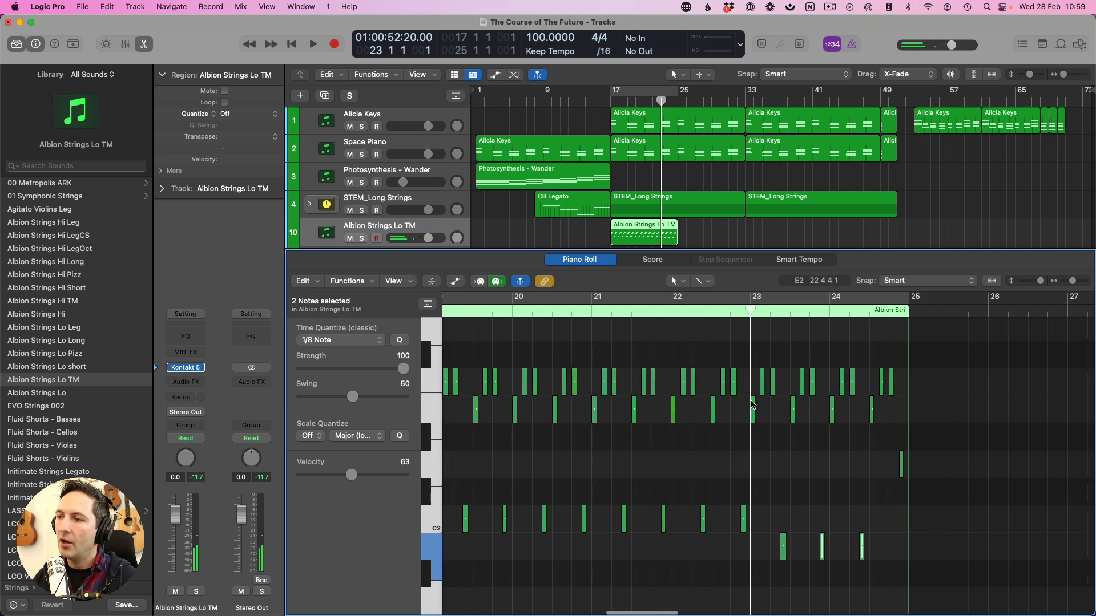
{"action": "scroll", "coordinate": [754, 405], "scroll_direction": "left", "scroll_amount": 2}
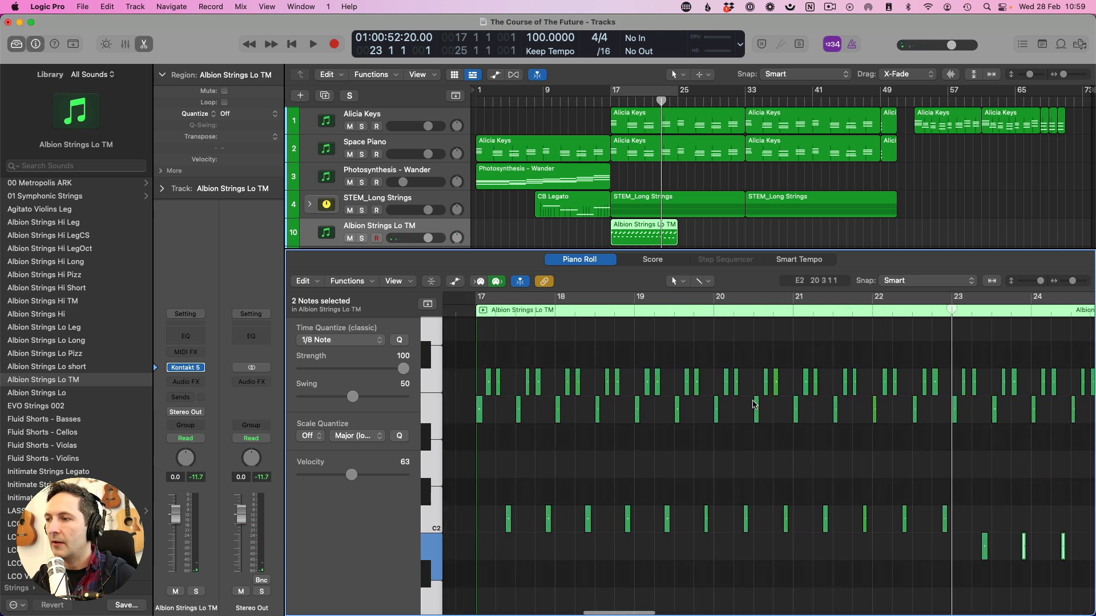
{"action": "left_click_drag", "start_coordinate": [718, 417], "coordinate": [1026, 420]}
{"action": "key", "text": "alt+Up"}
{"action": "key", "text": "alt+Up"}
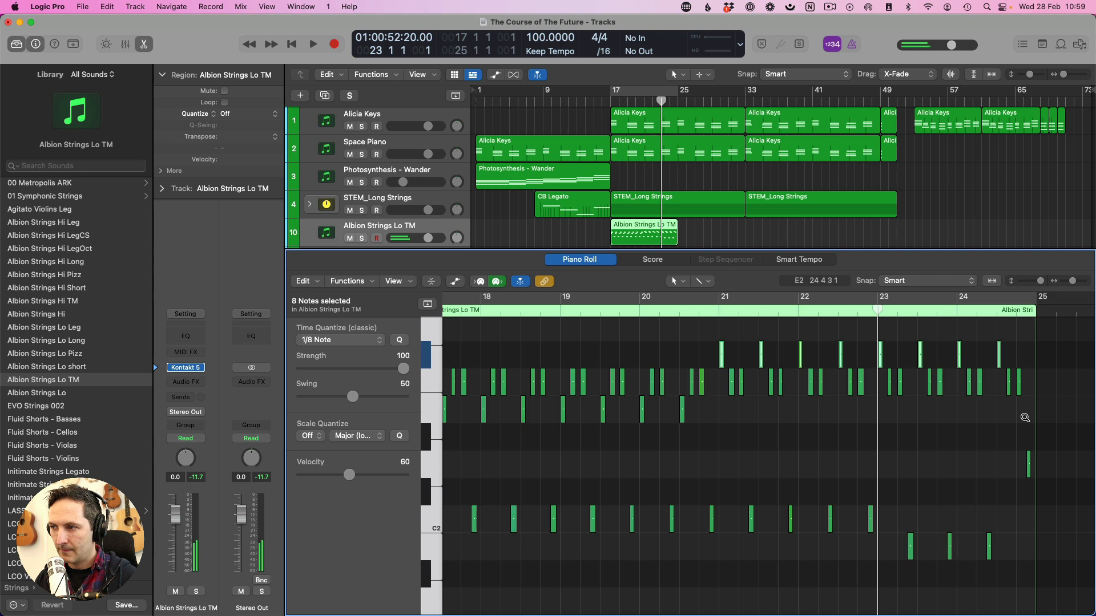
Transpose the 24 F#2 and F2 notes from bar 21 onward down one semitone and play the passage from about bar 20.
{"action": "left_click_drag", "start_coordinate": [723, 388], "coordinate": [1093, 387]}
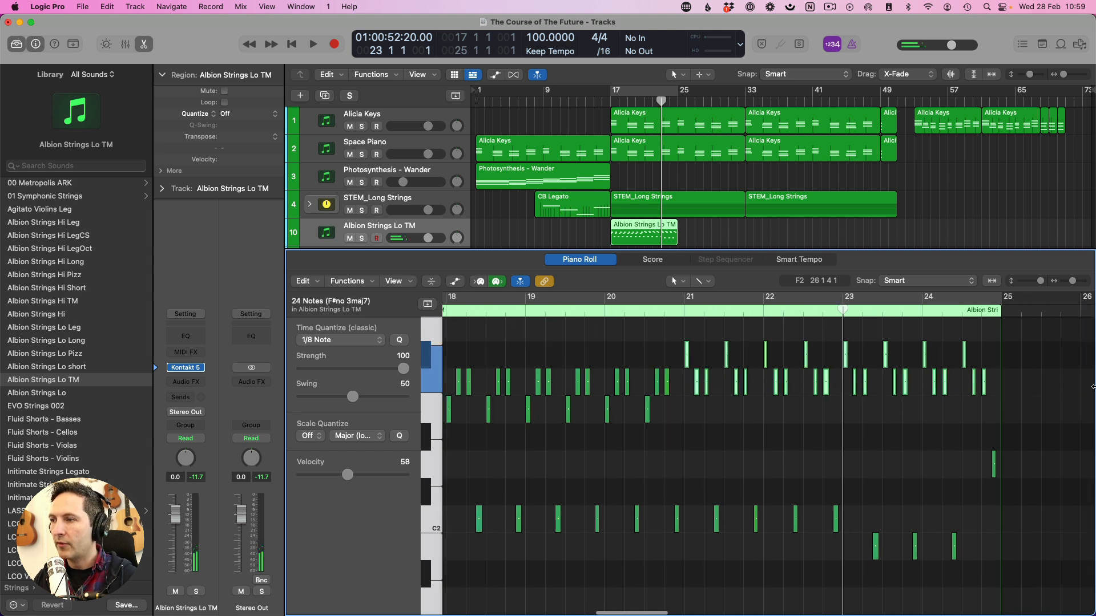
{"action": "key", "text": "alt+Down"}
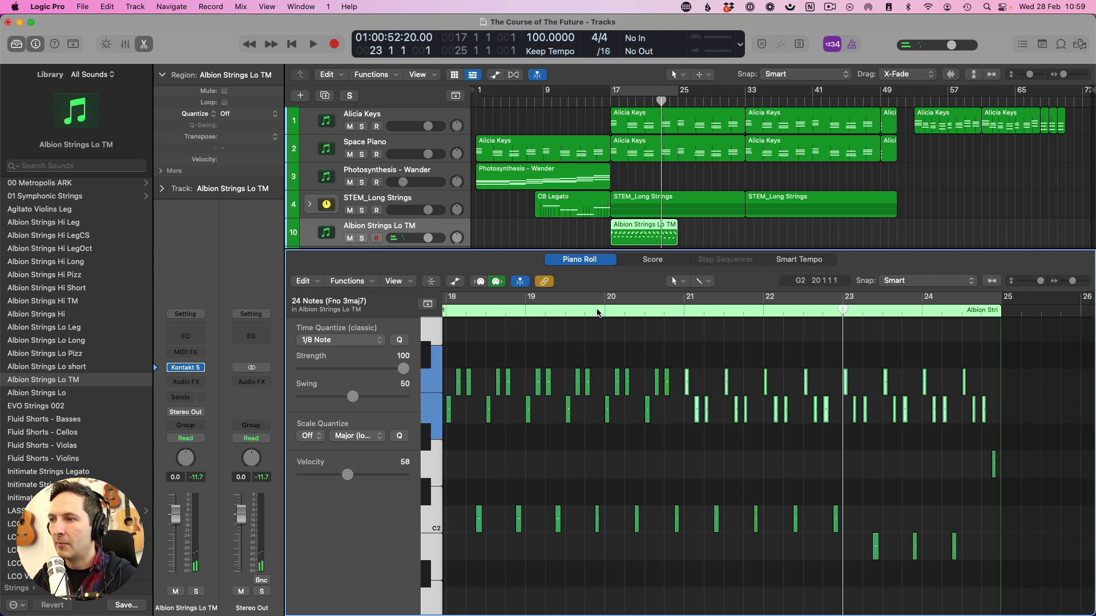
{"action": "left_click", "coordinate": [598, 313]}
{"action": "key", "text": "space"}
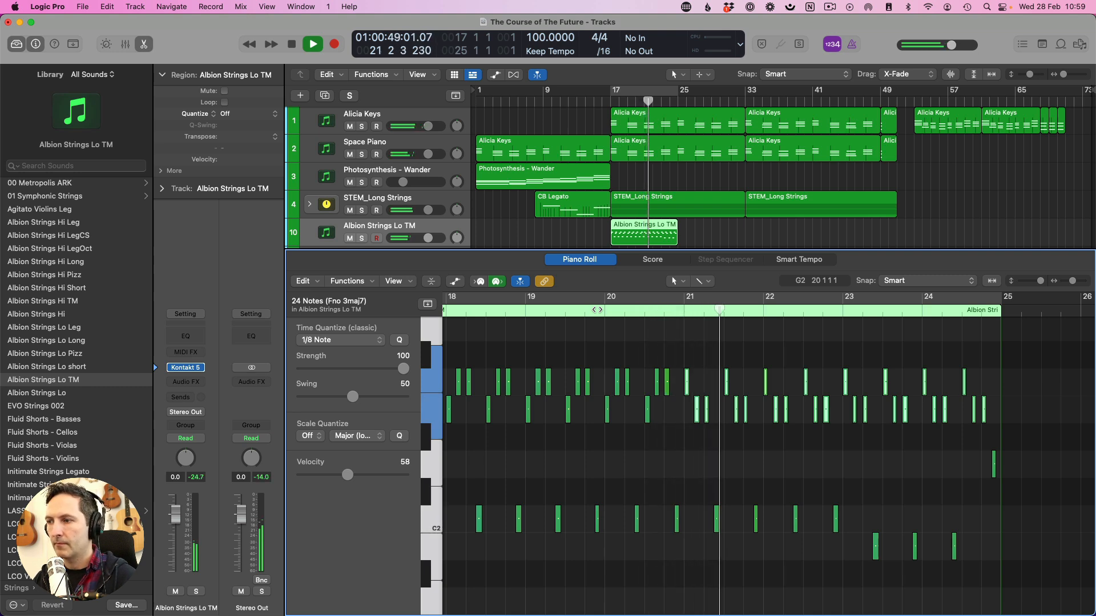
{"action": "key", "text": "e"}
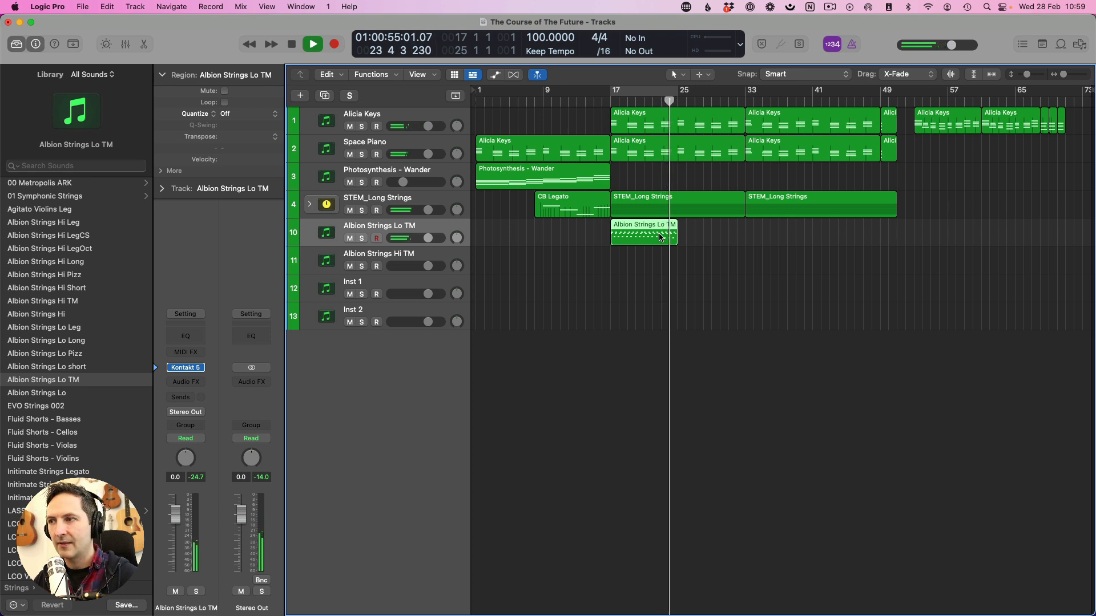
Raise the three B1 notes near the end of the Albion Strings Lo TM region to D2 and play from bar 23.
{"action": "double_click", "coordinate": [661, 238]}
{"action": "key", "text": "space"}
{"action": "left_click_drag", "start_coordinate": [869, 541], "coordinate": [1030, 590]}
{"action": "key", "text": "alt+Up"}
{"action": "key", "text": "alt+Up"}
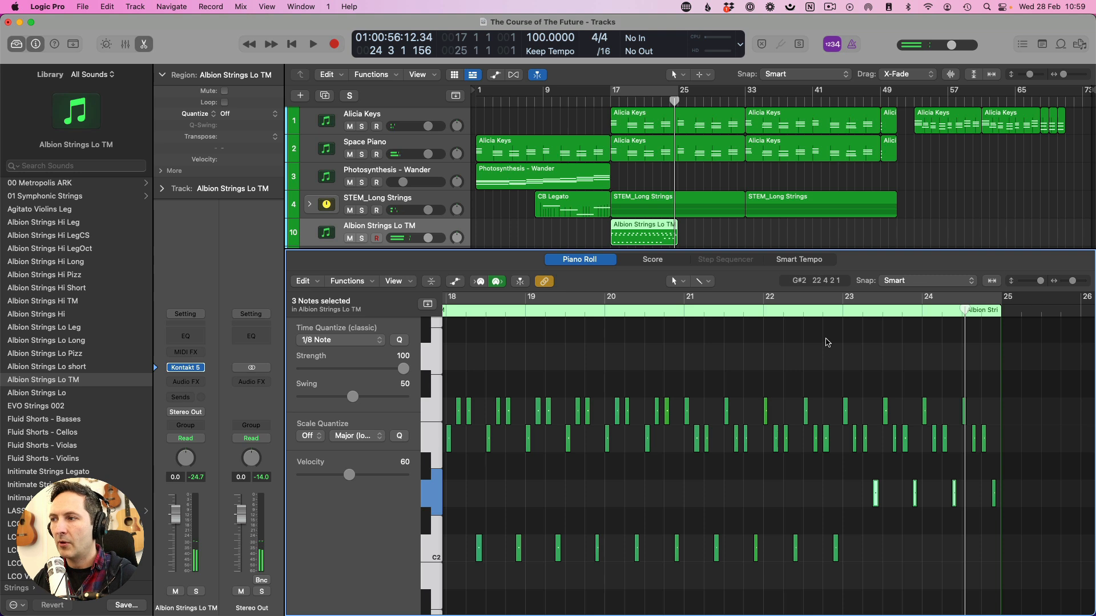
{"action": "left_click", "coordinate": [842, 312]}
{"action": "key", "text": "space"}
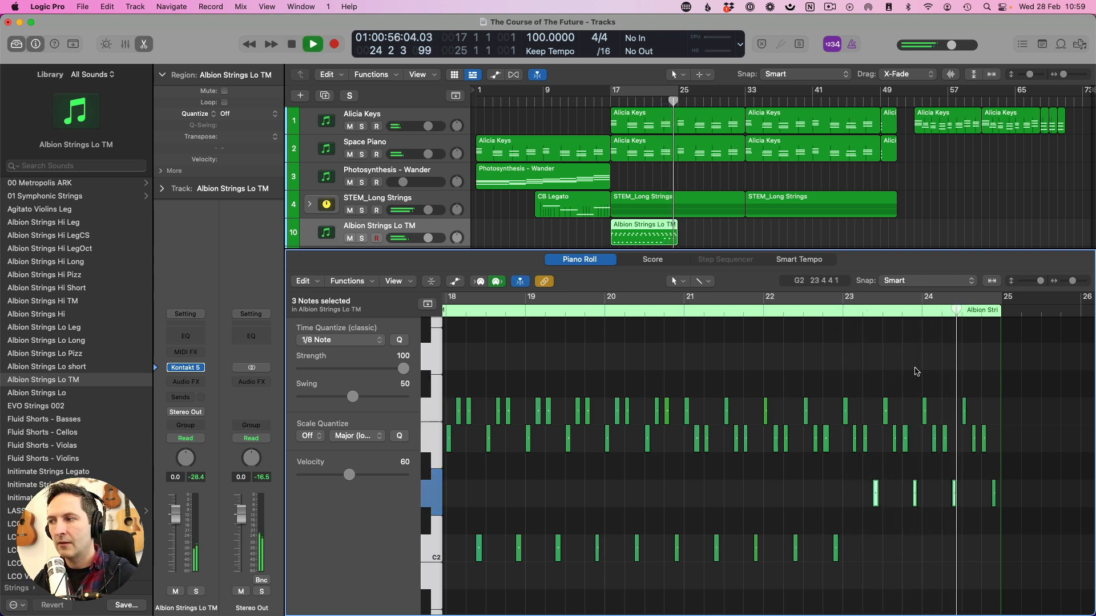
Transpose the last D2 note at the end of the Albion Strings Lo TM region up five semitones to G2.
{"action": "left_click", "coordinate": [994, 492]}
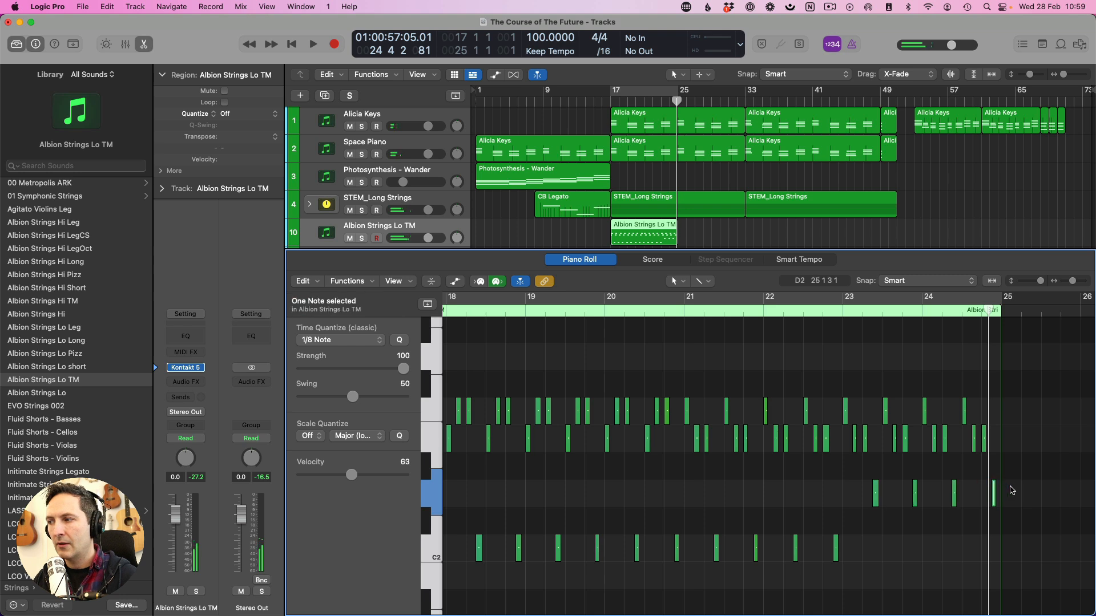
{"action": "key", "text": "alt+Up"}
{"action": "key", "text": "alt+Up"}
{"action": "key", "text": "alt+Up"}
{"action": "key", "text": "alt+Up"}
{"action": "key", "text": "alt+Up"}
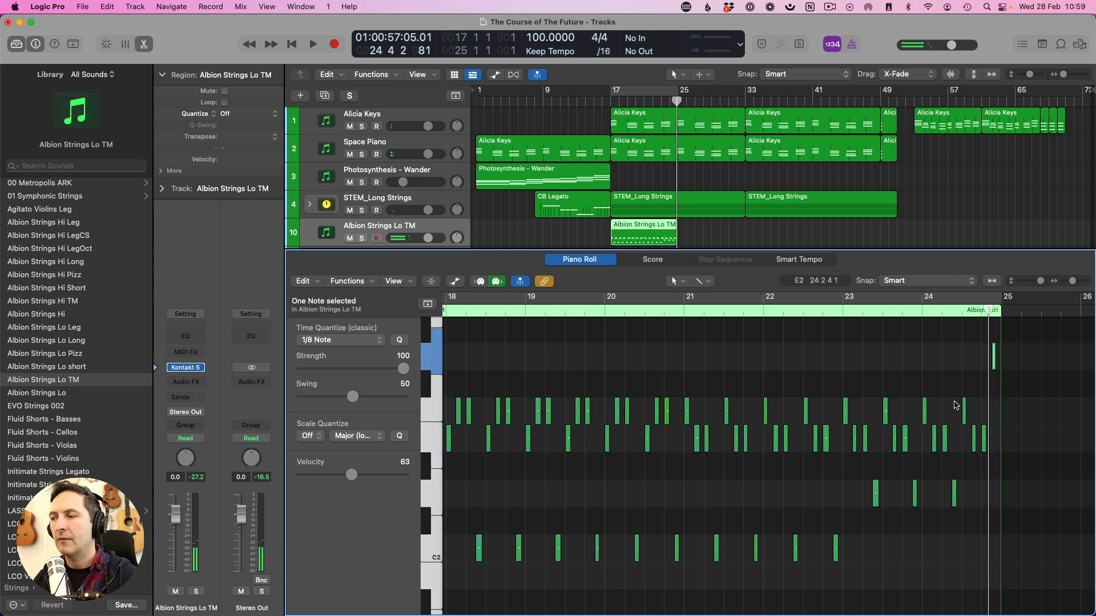
Play the arrangement from bar 17 with the Piano Roll closed and select the Albion Strings Hi TM track.
{"action": "key", "text": "space"}
{"action": "key", "text": "e"}
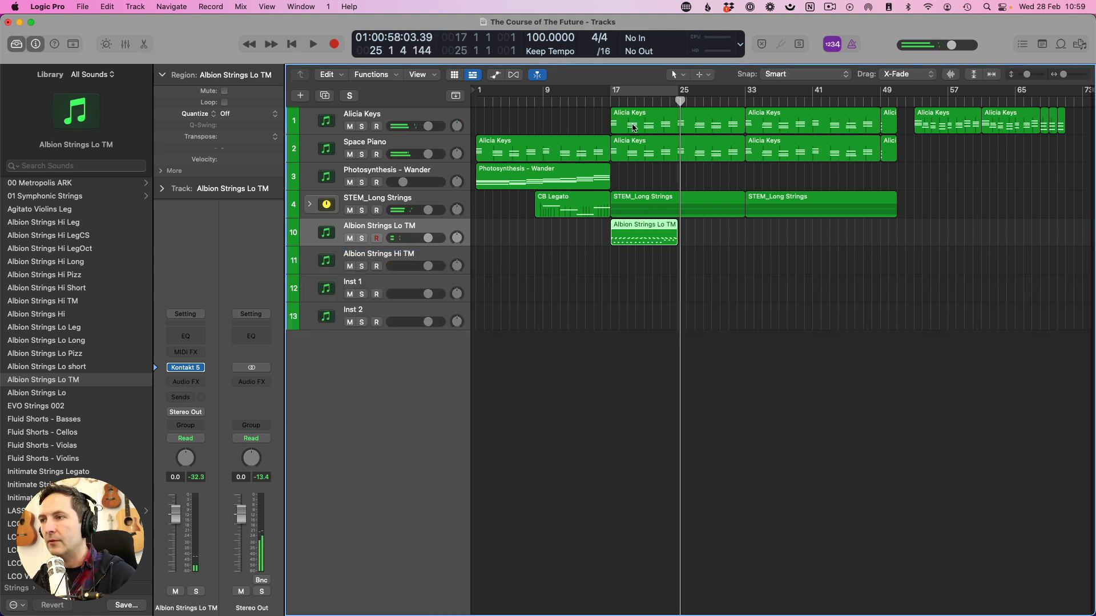
{"action": "left_click", "coordinate": [608, 101]}
{"action": "key", "text": "space"}
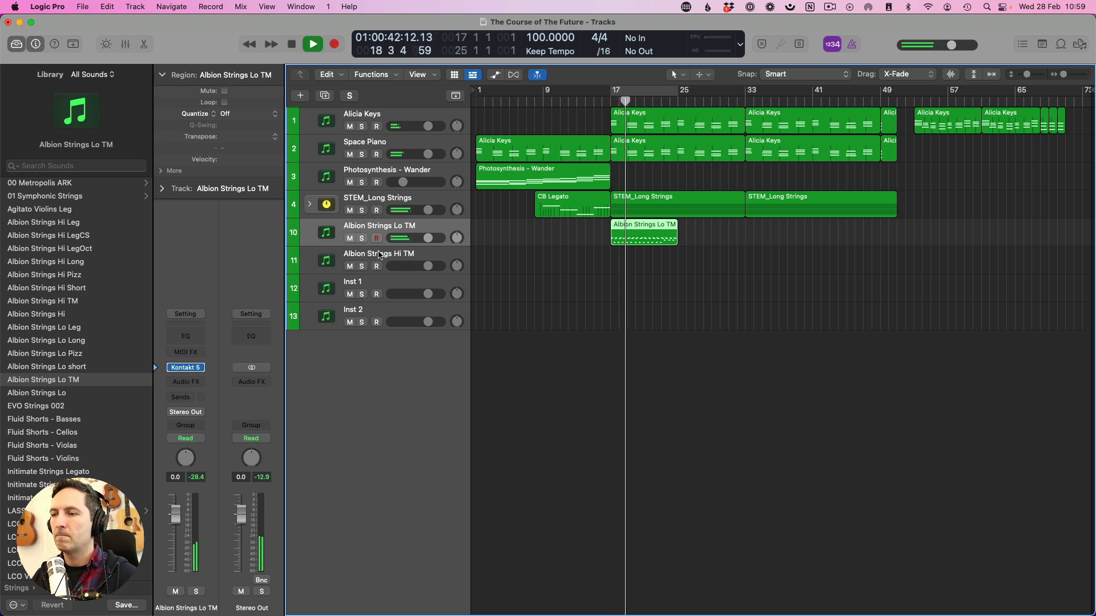
{"action": "left_click", "coordinate": [411, 256]}
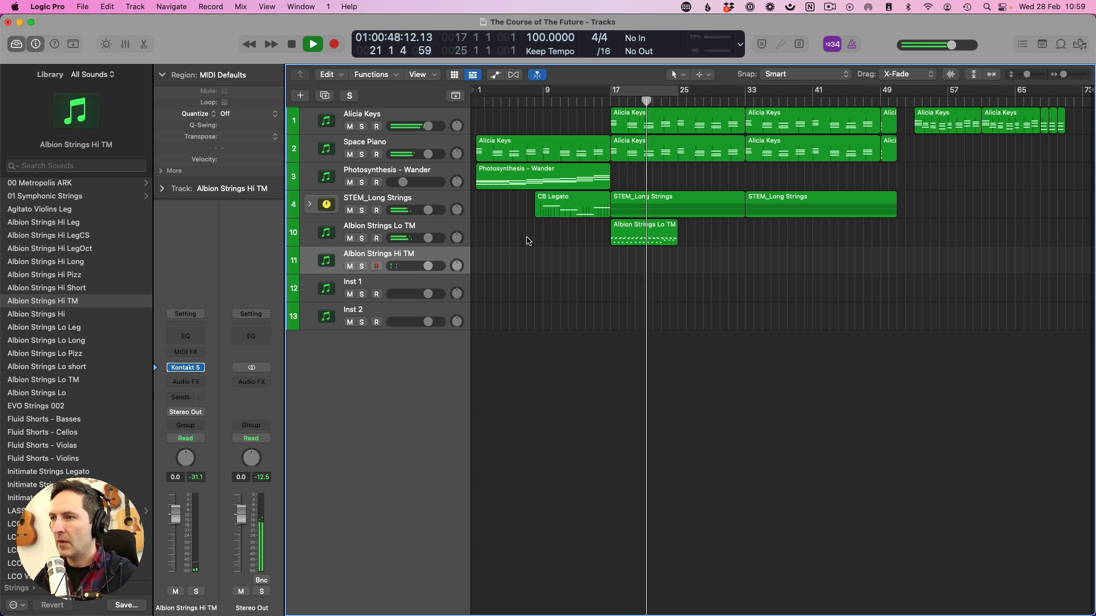
Try a copy of the Albion Strings Lo TM region on the Albion Strings Hi TM track at bar 17 and delete it.
{"action": "left_click_drag", "start_coordinate": [635, 234], "coordinate": [635, 262]}
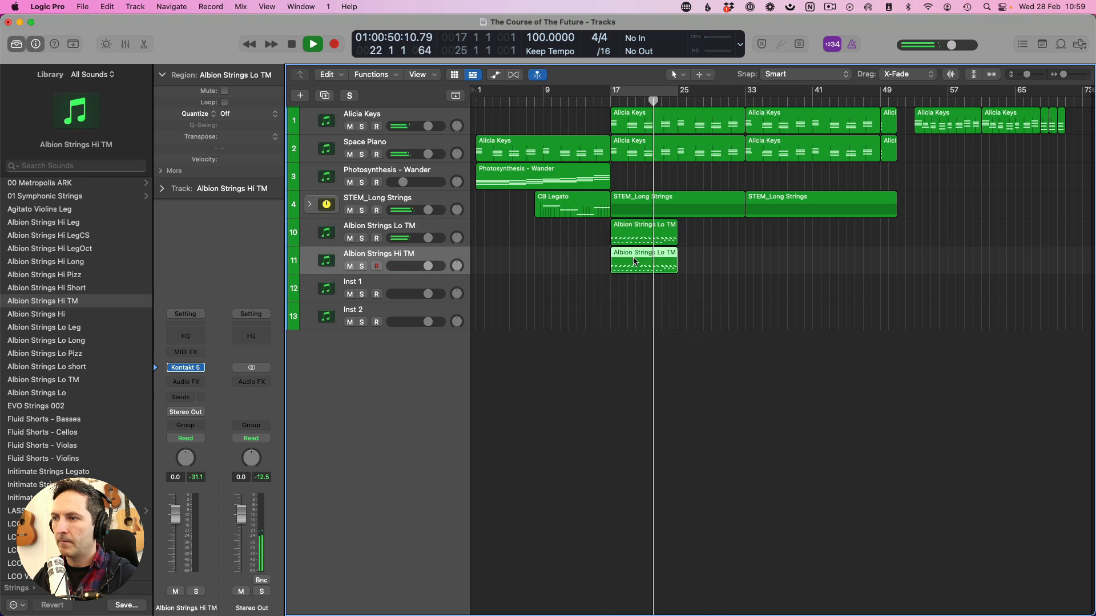
{"action": "double_click", "coordinate": [635, 262]}
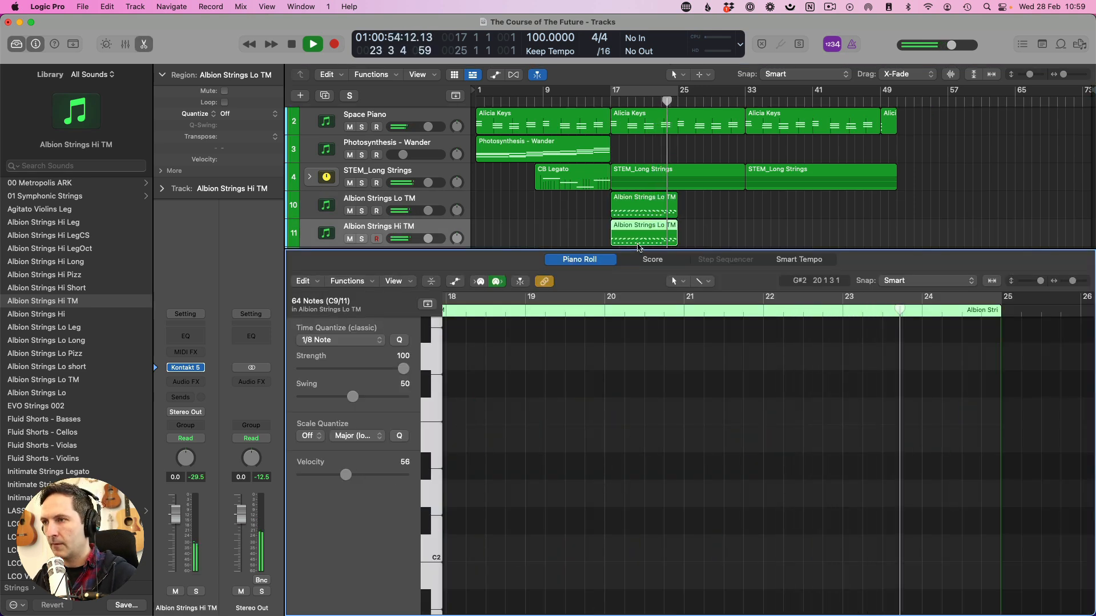
{"action": "left_click", "coordinate": [651, 241]}
{"action": "key", "text": "Delete"}
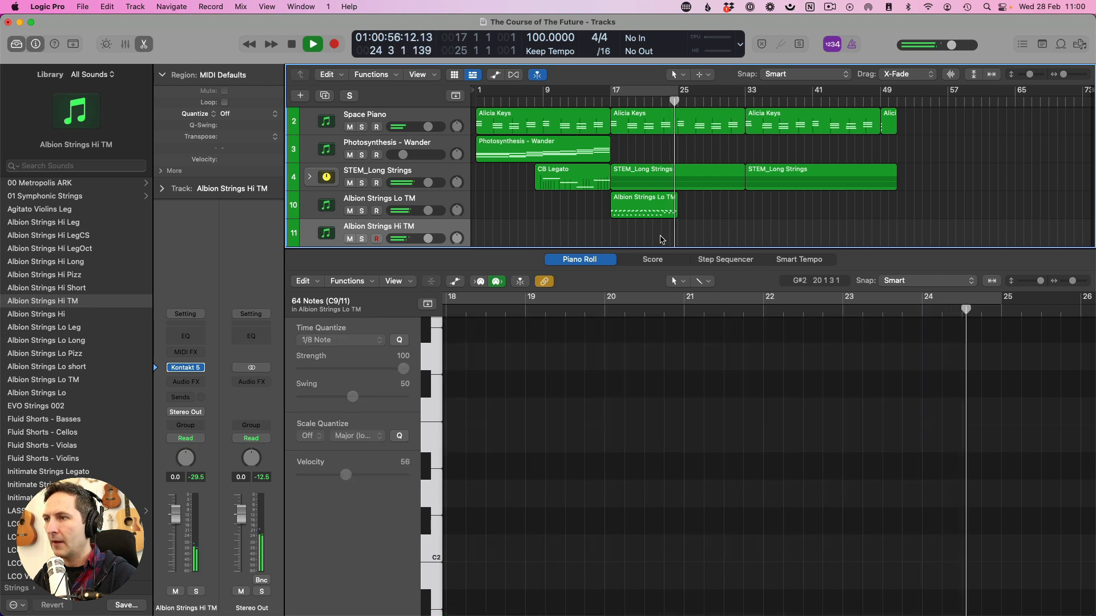
{"action": "key", "text": "space"}
{"action": "key", "text": "e"}
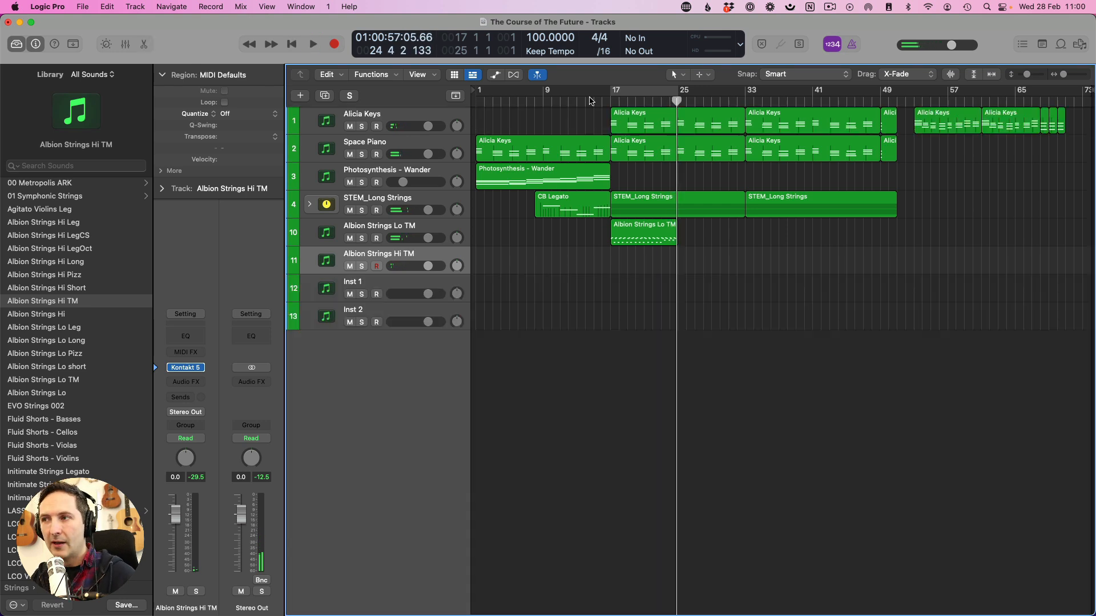
Play from bar 17 to rehearse a part on the Albion Strings Hi TM track.
{"action": "left_click", "coordinate": [610, 103]}
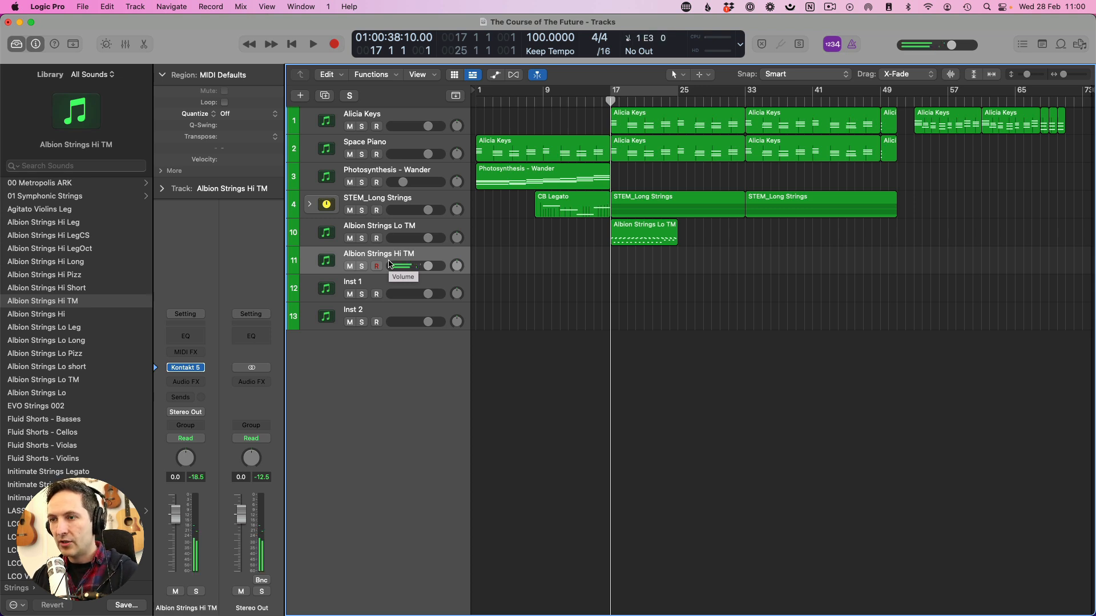
{"action": "key", "text": "space"}
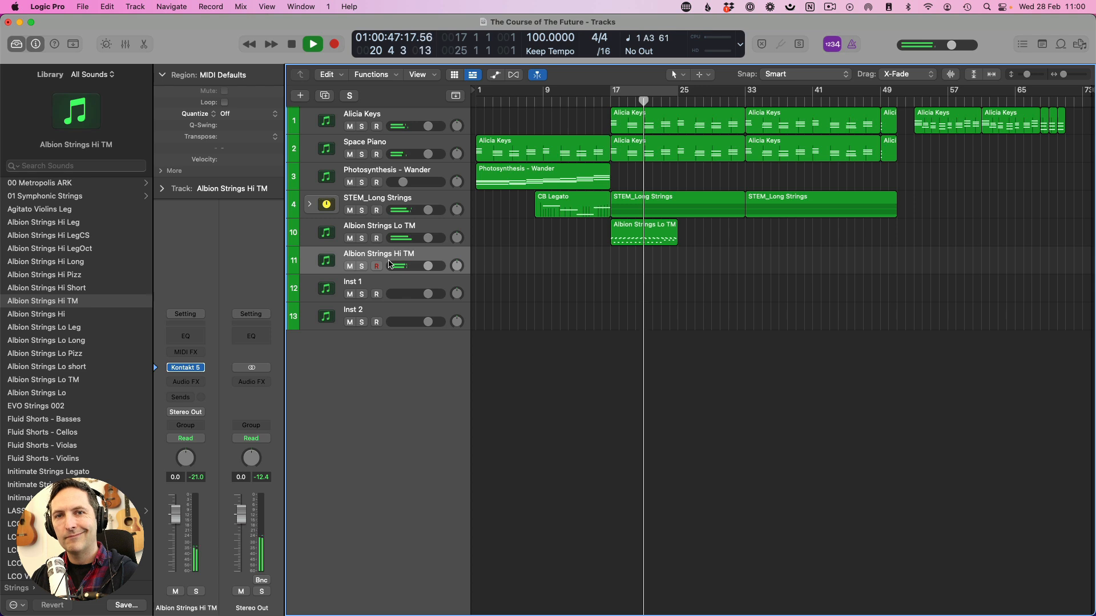
{"action": "key", "text": "space"}
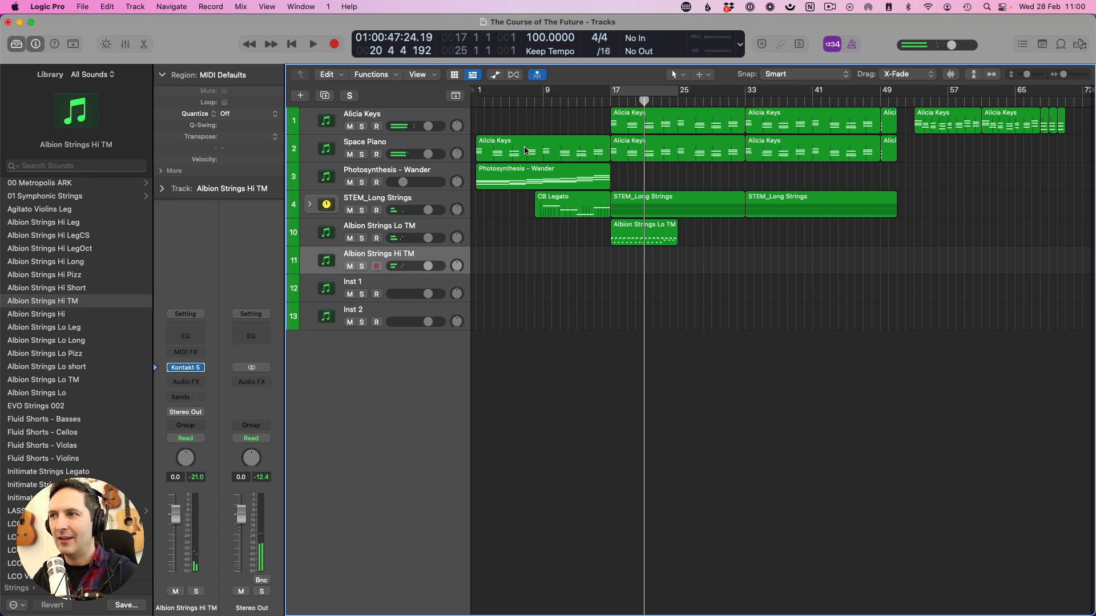
Record a rhythmic part on the Albion Strings Hi TM track from bar 17 to bar 25.
{"action": "left_click", "coordinate": [611, 101]}
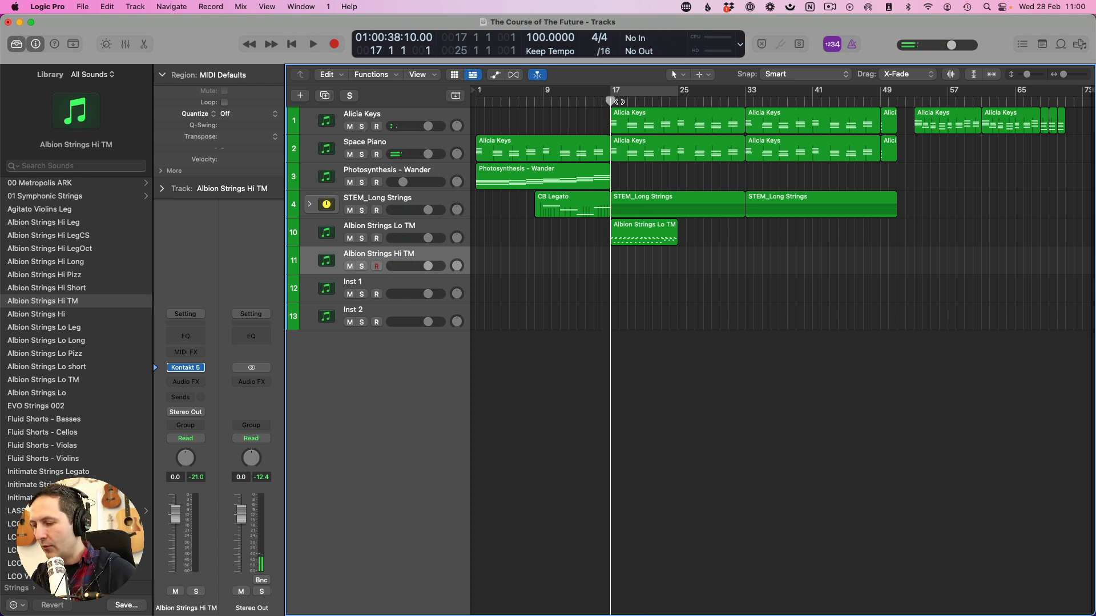
{"action": "key", "text": "r"}
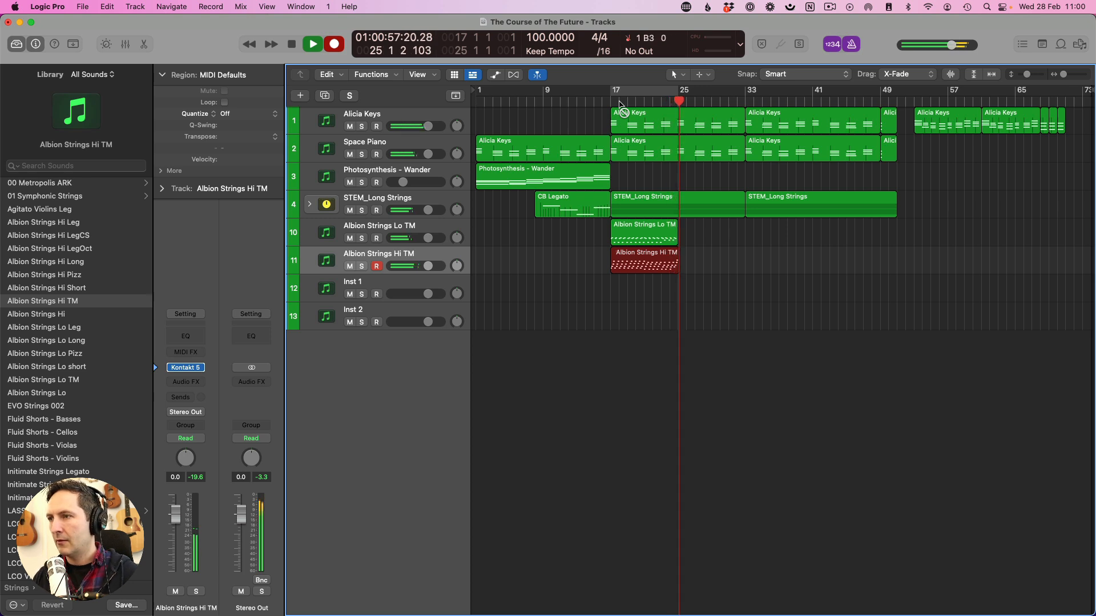
{"action": "key", "text": "space"}
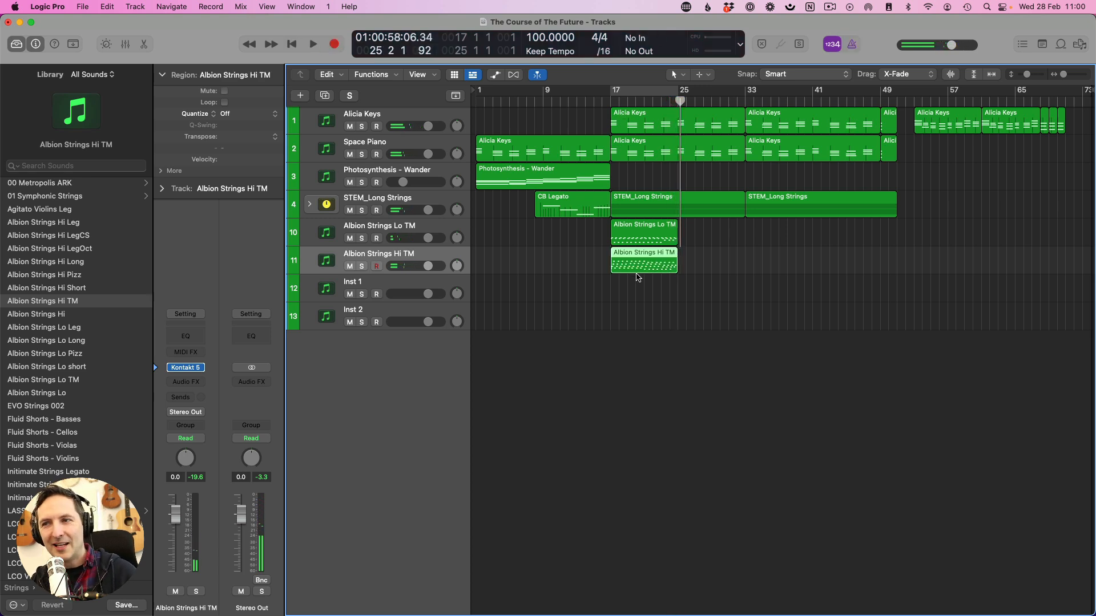
Open the recorded Albion Strings Hi TM region in the Piano Roll, quantize all its notes to 1/8 Note and play from bar 17.
{"action": "double_click", "coordinate": [637, 272]}
{"action": "key", "text": "super+a"}
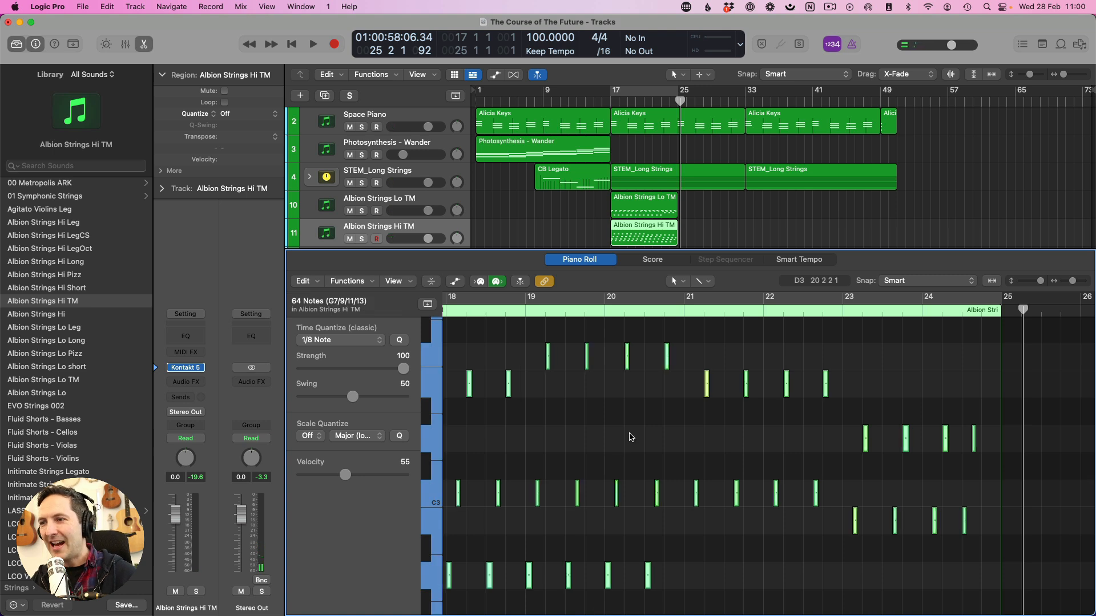
{"action": "left_click", "coordinate": [631, 437]}
{"action": "left_click", "coordinate": [612, 101]}
{"action": "key", "text": "space"}
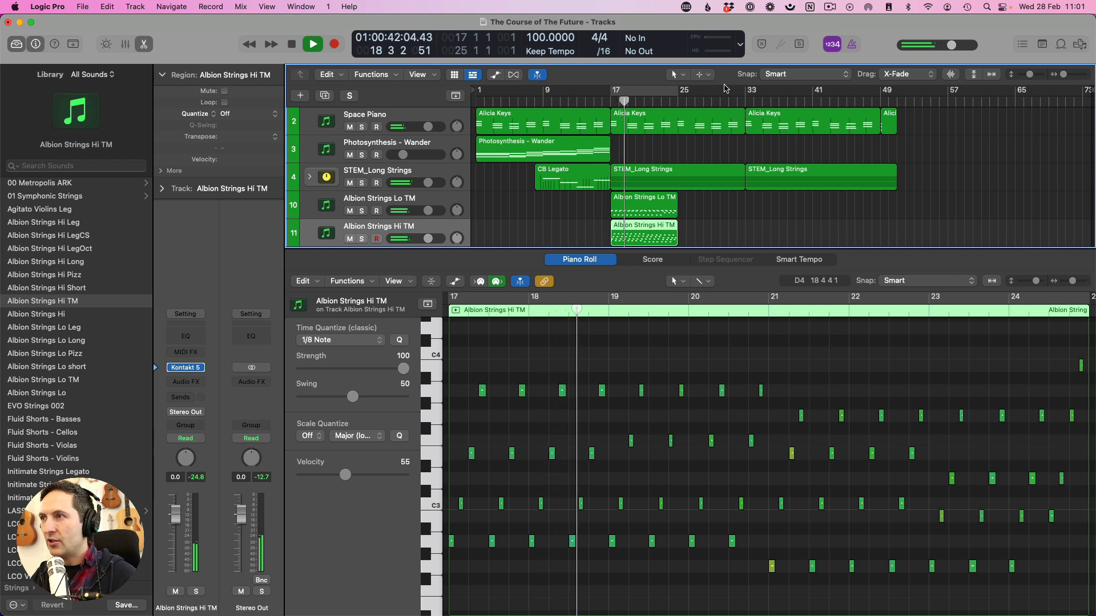
{"action": "left_click", "coordinate": [829, 7]}
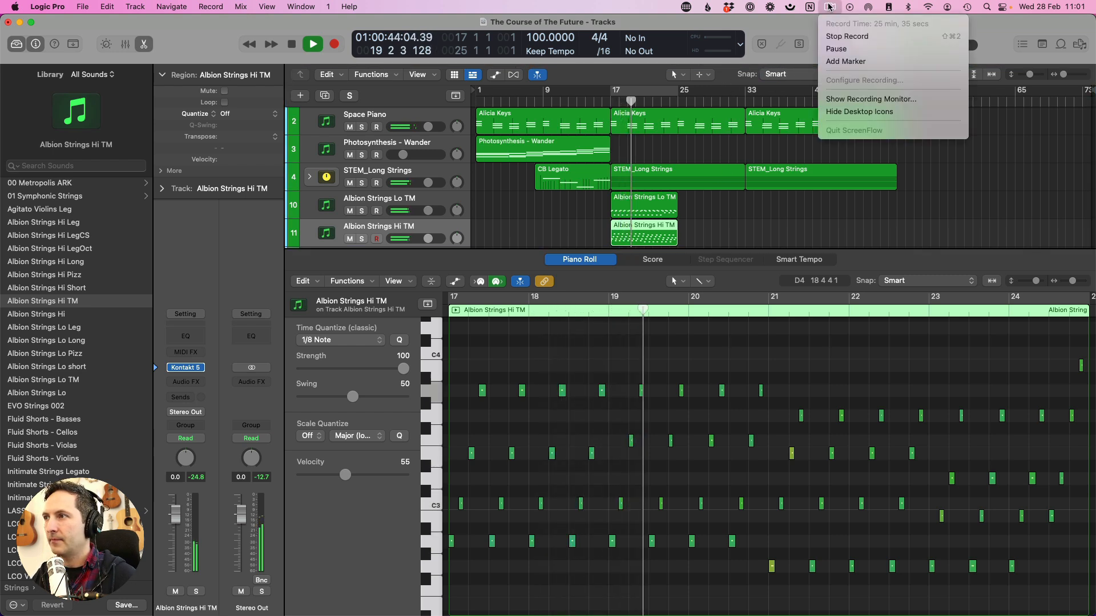
{"action": "left_click", "coordinate": [843, 49]}
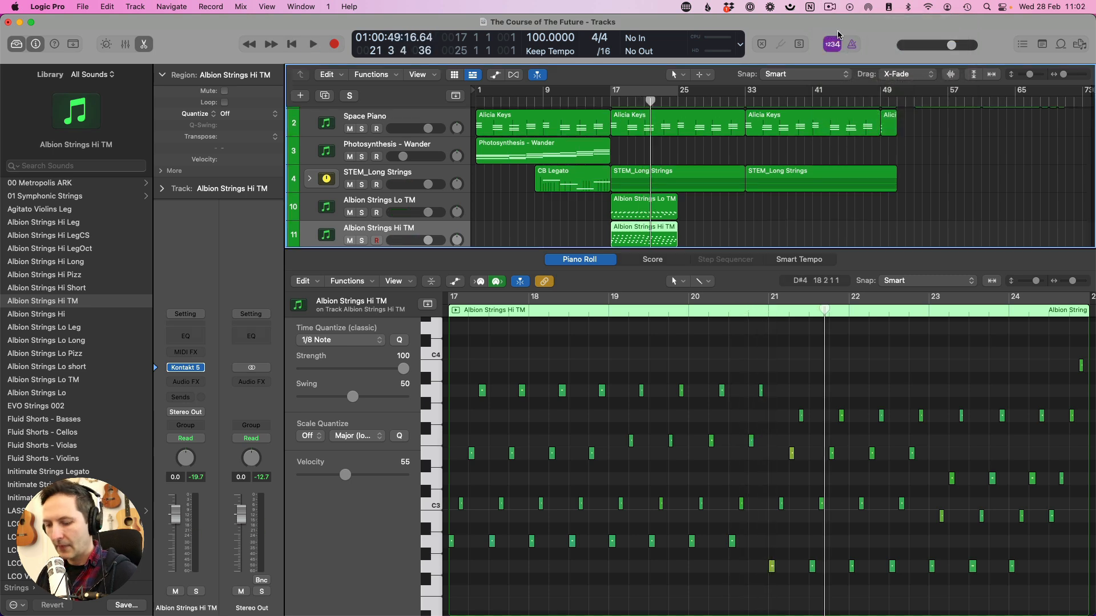
Move the Albion Strings Hi TM region to bar 25 and repeat the Albion Strings Lo TM region once so it also covers bar 25.
{"action": "key", "text": "p"}
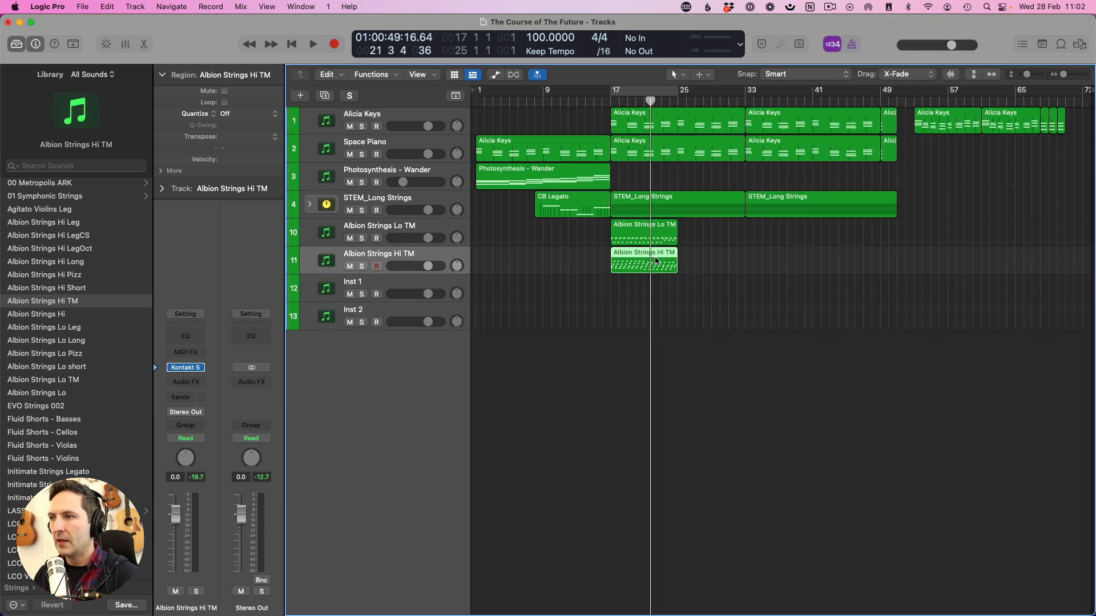
{"action": "left_click_drag", "start_coordinate": [655, 261], "coordinate": [723, 239]}
{"action": "left_click", "coordinate": [662, 231]}
{"action": "key", "text": "super+r"}
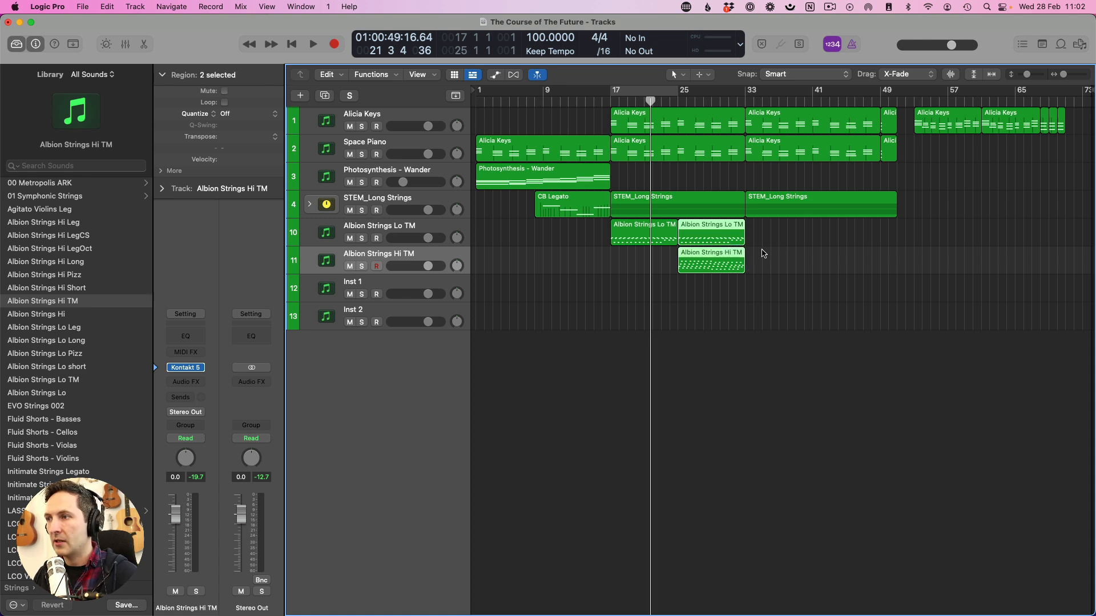
Repeat the bar 25 Albion Strings Lo TM and Hi TM regions at bar 33 and play from there.
{"action": "key", "text": "super+r"}
{"action": "left_click", "coordinate": [752, 98]}
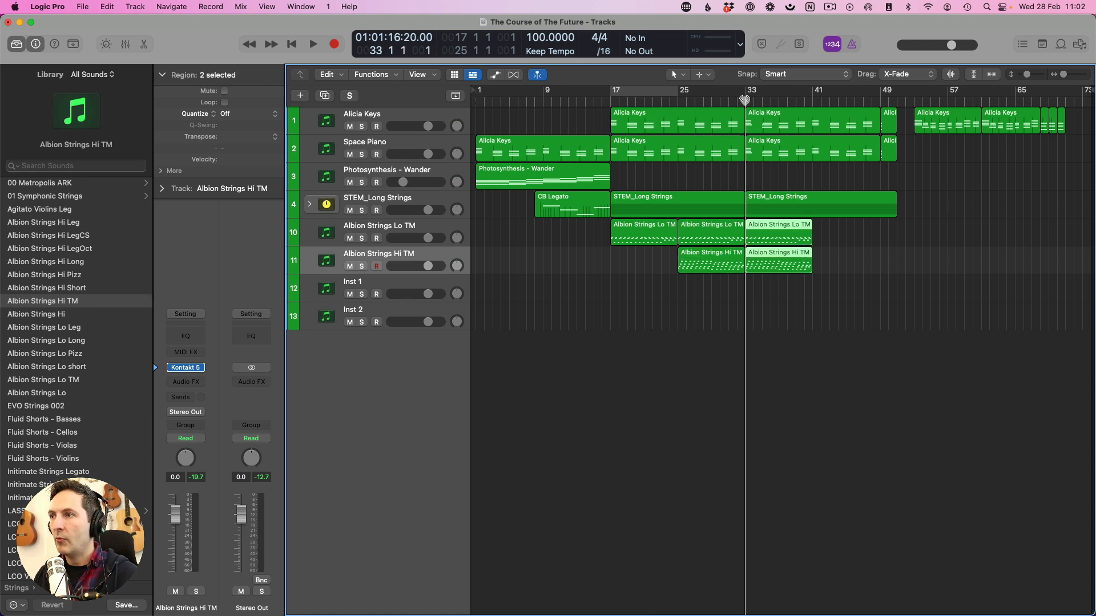
{"action": "key", "text": "space"}
{"action": "left_click", "coordinate": [829, 276]}
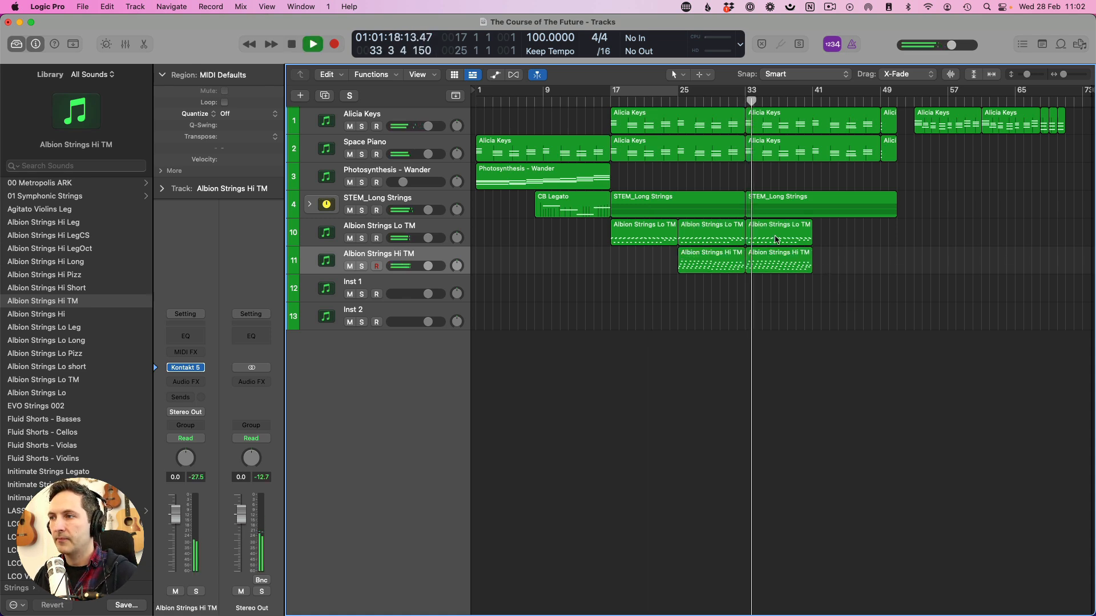
Duplicate all notes of the Albion Strings Hi TM region at bar 33 in the Piano Roll, offset a sixteenth note after the originals.
{"action": "left_click", "coordinate": [776, 262]}
{"action": "key", "text": "space"}
{"action": "double_click", "coordinate": [776, 263]}
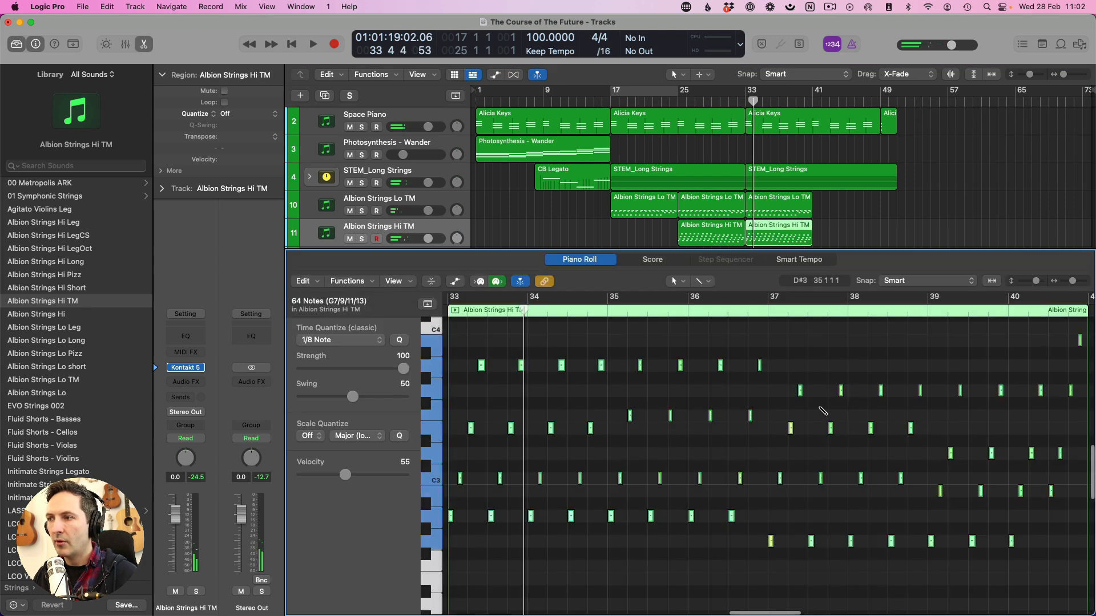
{"action": "left_click", "coordinate": [1086, 280]}
{"action": "scroll", "coordinate": [643, 440], "scroll_direction": "left", "scroll_amount": 5}
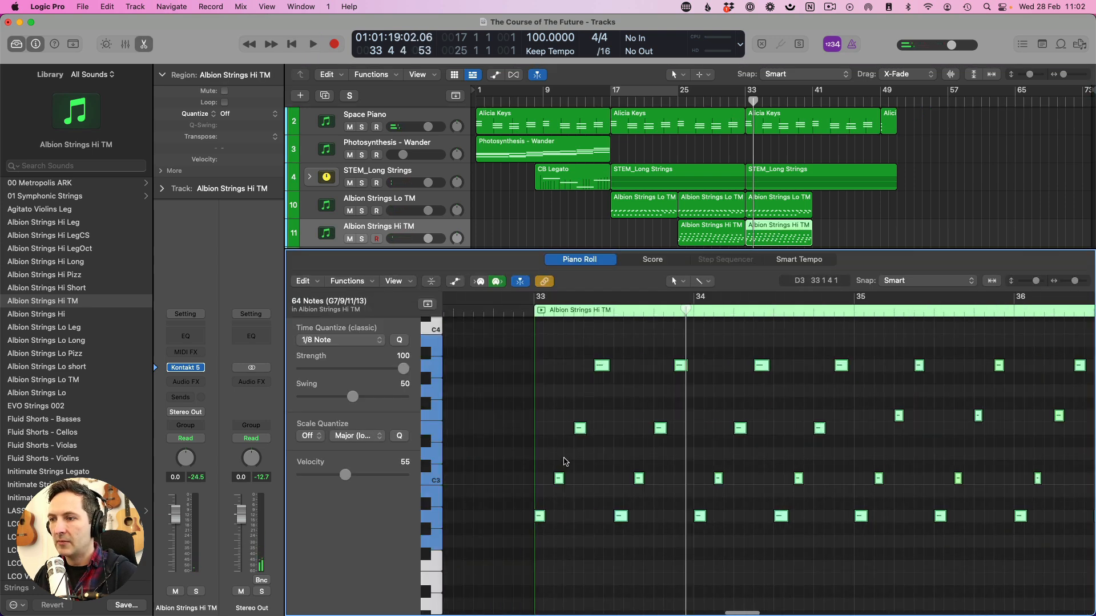
{"action": "right_click", "coordinate": [560, 480]}
{"action": "left_click", "coordinate": [628, 454]}
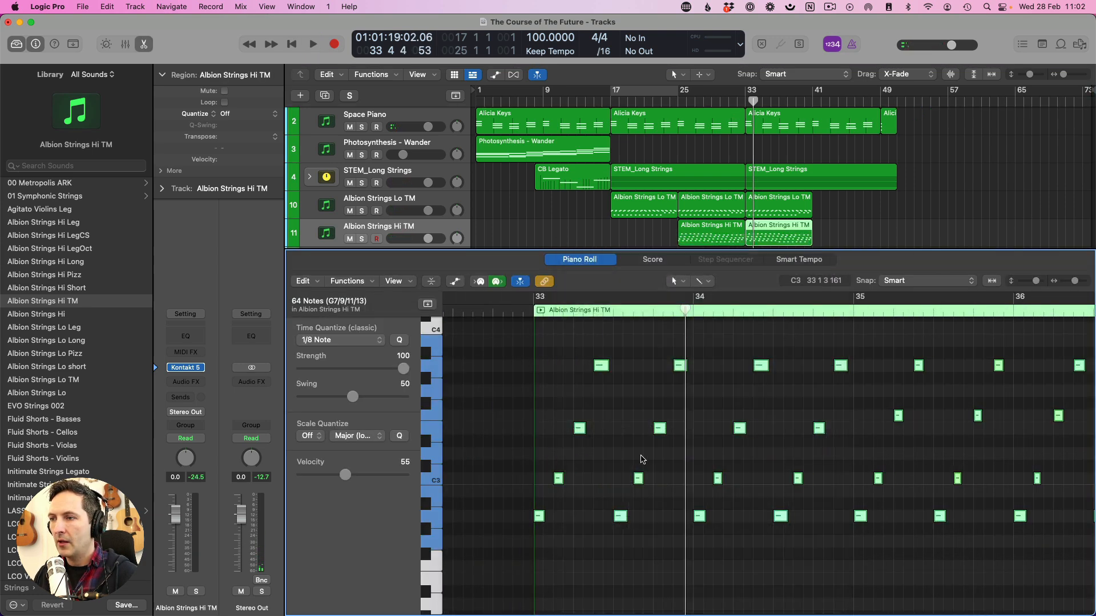
{"action": "mouse_move", "coordinate": [548, 523]}
{"action": "left_mouse_down"}
{"action": "mouse_move", "coordinate": [535, 515]}
{"action": "mouse_move", "coordinate": [548, 519]}
{"action": "left_mouse_up"}
Play the doubled Albion Strings Hi TM part from bar 33 and return to the full arrangement view.
{"action": "left_click", "coordinate": [528, 313]}
{"action": "key", "text": "space"}
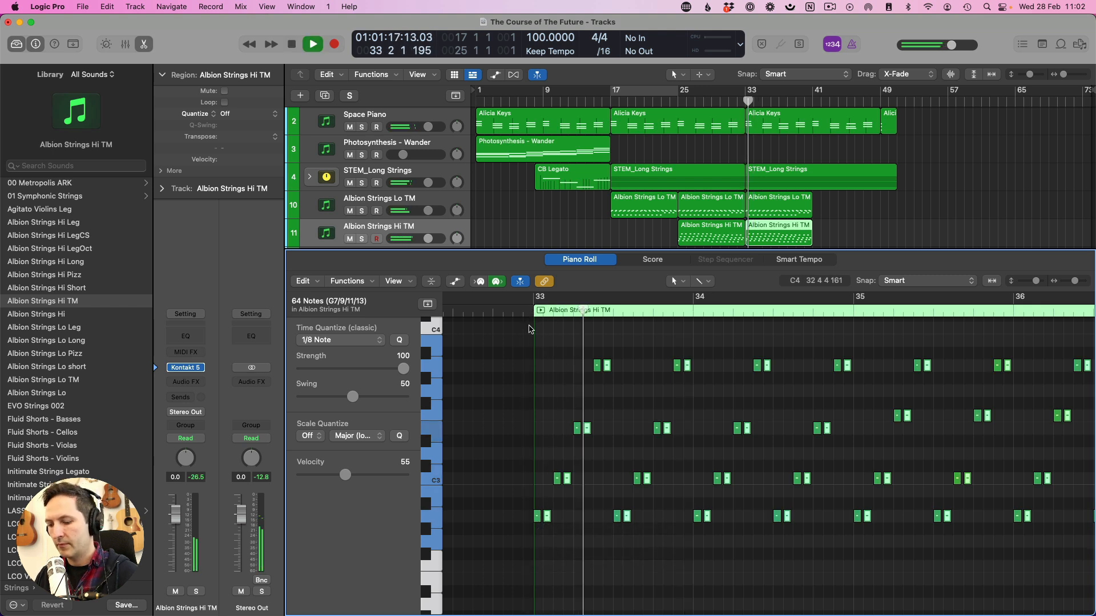
{"action": "key", "text": "e"}
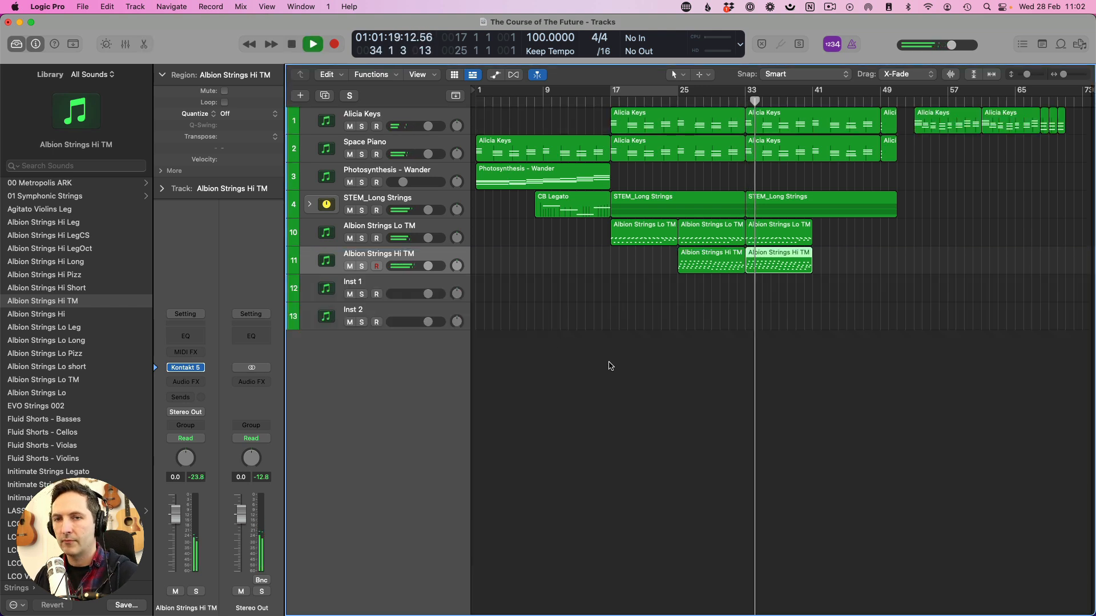
{"action": "left_click", "coordinate": [668, 295]}
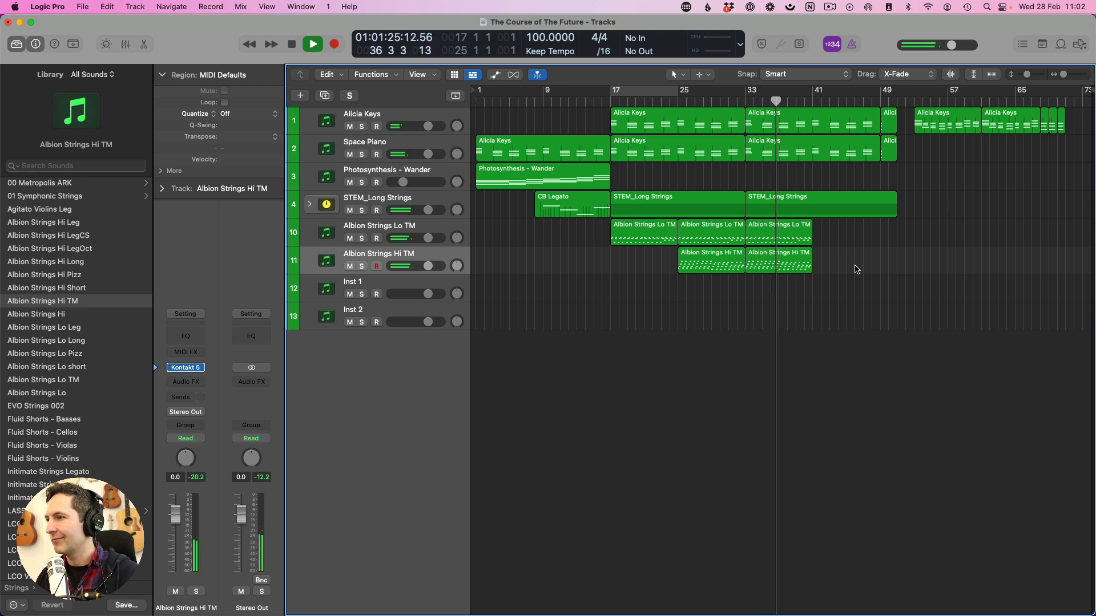
Repeat the bar 33 Albion Strings Lo TM and Hi TM regions so they also cover bar 41.
{"action": "left_click_drag", "start_coordinate": [850, 268], "coordinate": [795, 241]}
{"action": "key", "text": "cmd+r"}
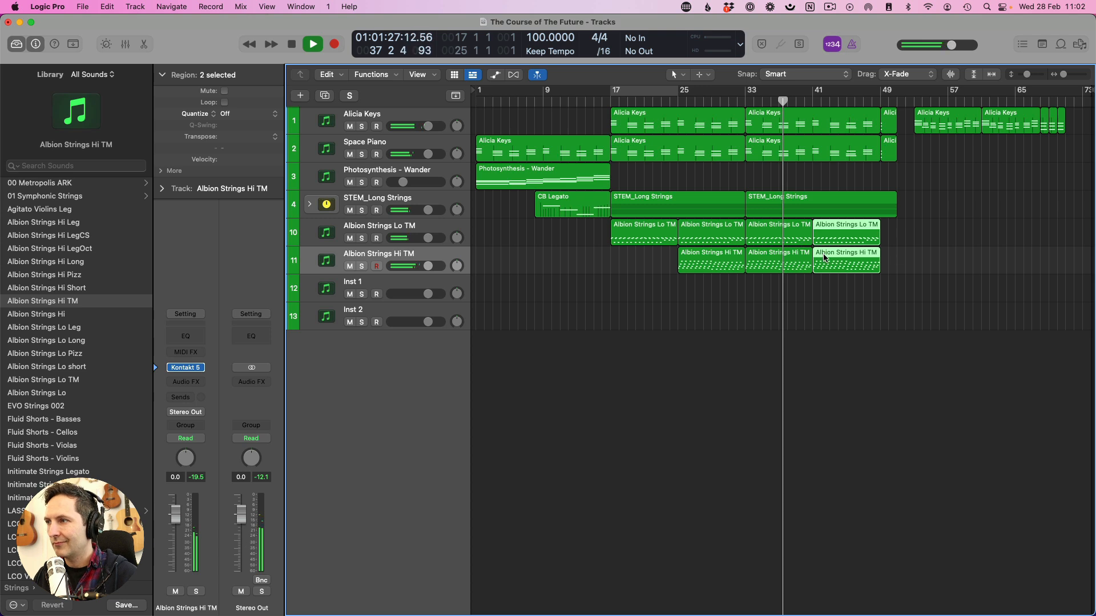
{"action": "left_click", "coordinate": [899, 270]}
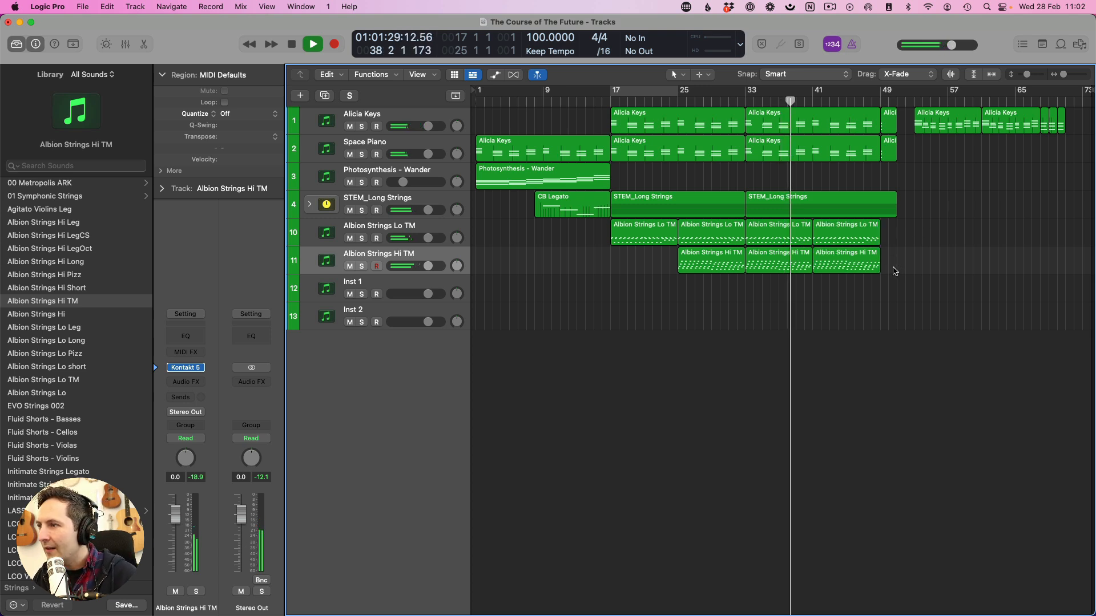
Split off the last two bars of the bar 41 Albion Strings Lo TM and Hi TM regions and repeat them at bar 49.
{"action": "left_click_drag", "start_coordinate": [899, 271], "coordinate": [865, 233]}
{"action": "left_click", "coordinate": [867, 231]}
{"action": "key", "text": "cmd+r"}
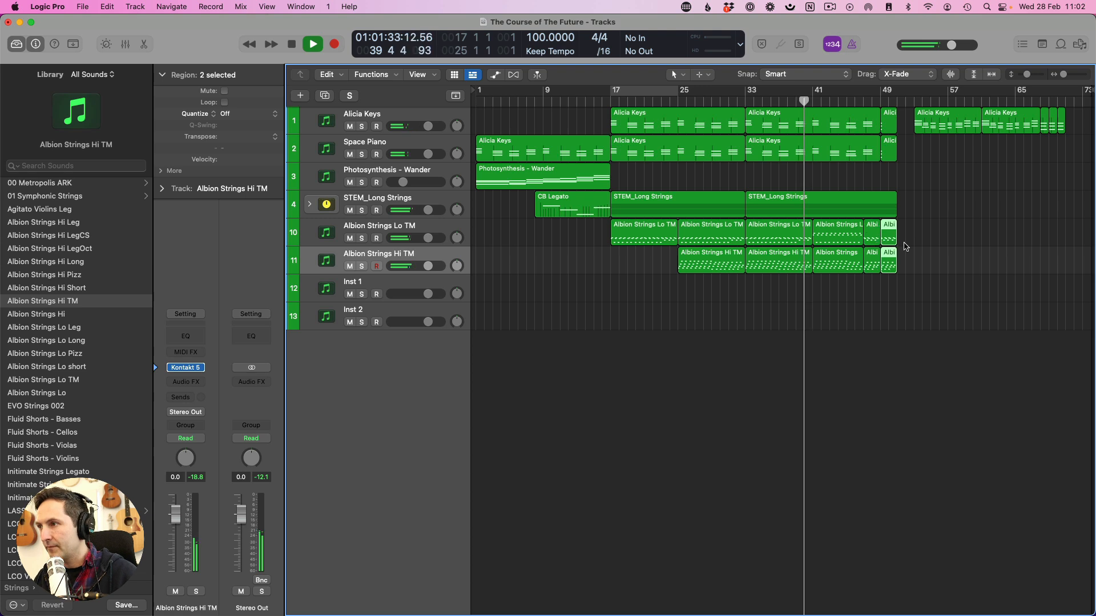
{"action": "left_click", "coordinate": [786, 176]}
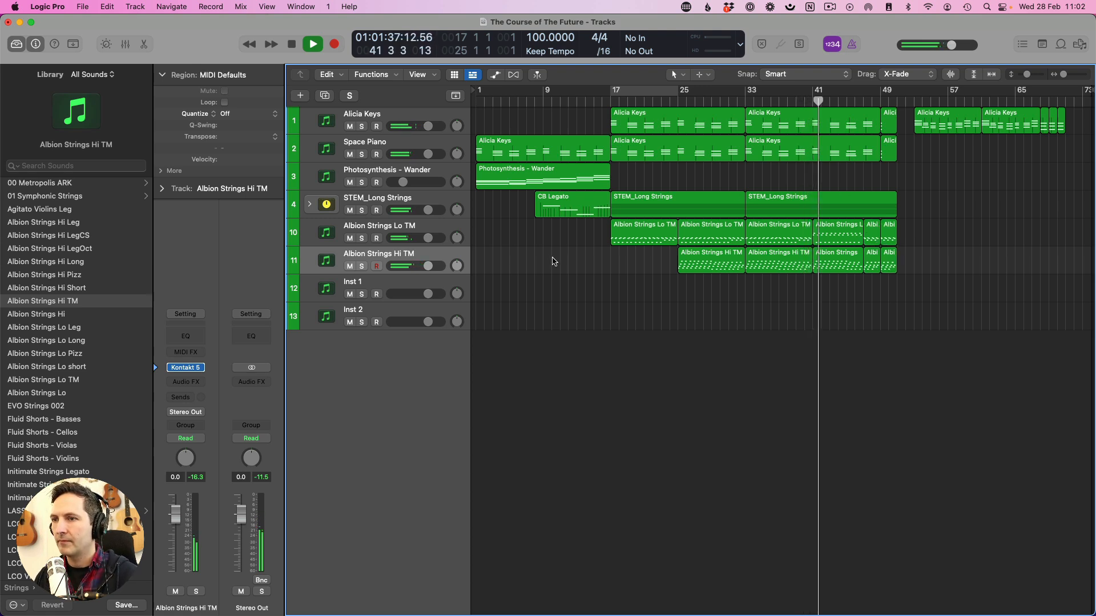
Stop playback and set the Delay of all regions on the Albion Strings Lo TM and Hi TM tracks to -1/64.
{"action": "key", "text": "space"}
{"action": "left_click", "coordinate": [377, 260]}
{"action": "left_click", "coordinate": [379, 232], "text": "shift"}
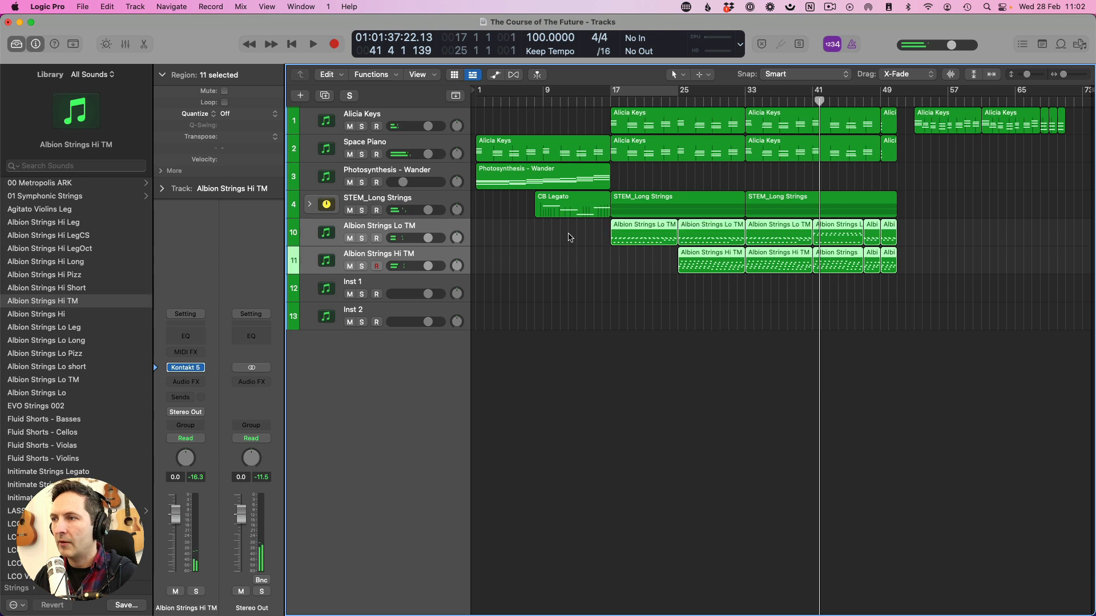
{"action": "left_click", "coordinate": [162, 171]}
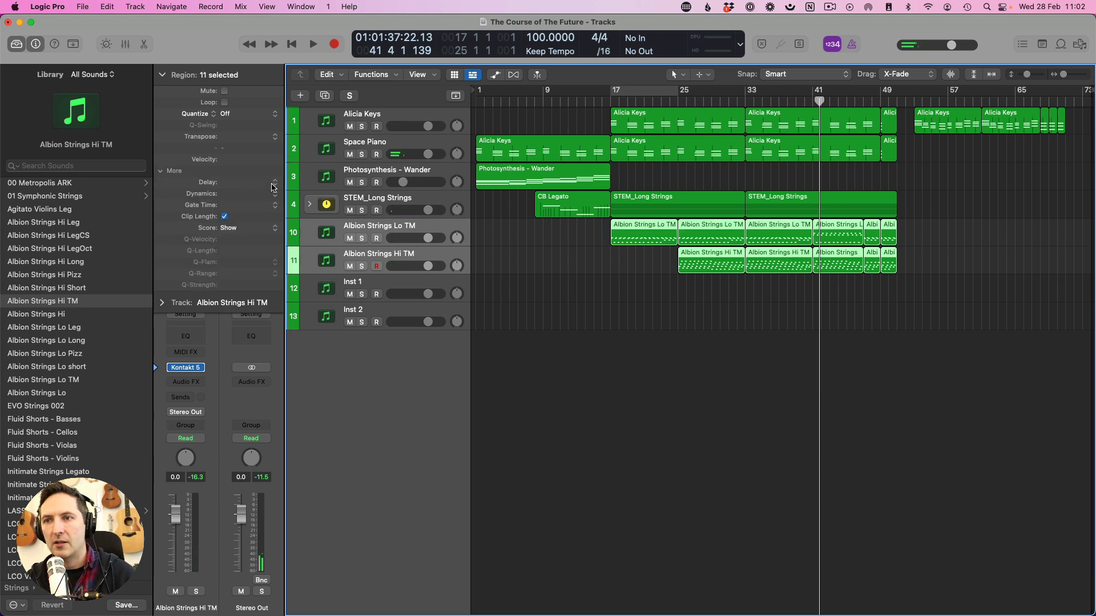
{"action": "left_click", "coordinate": [274, 183]}
{"action": "left_click", "coordinate": [275, 219]}
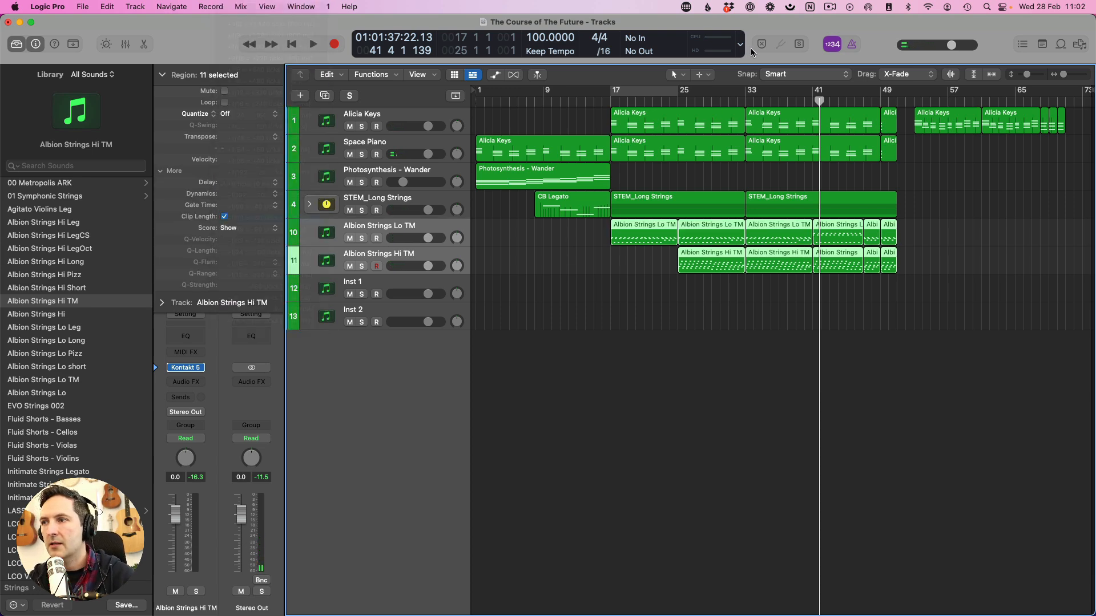
Play the arrangement from bar 17 and from bar 25, mute the Alicia Keys track, and stop playback.
{"action": "left_click", "coordinate": [609, 104]}
{"action": "key", "text": "space"}
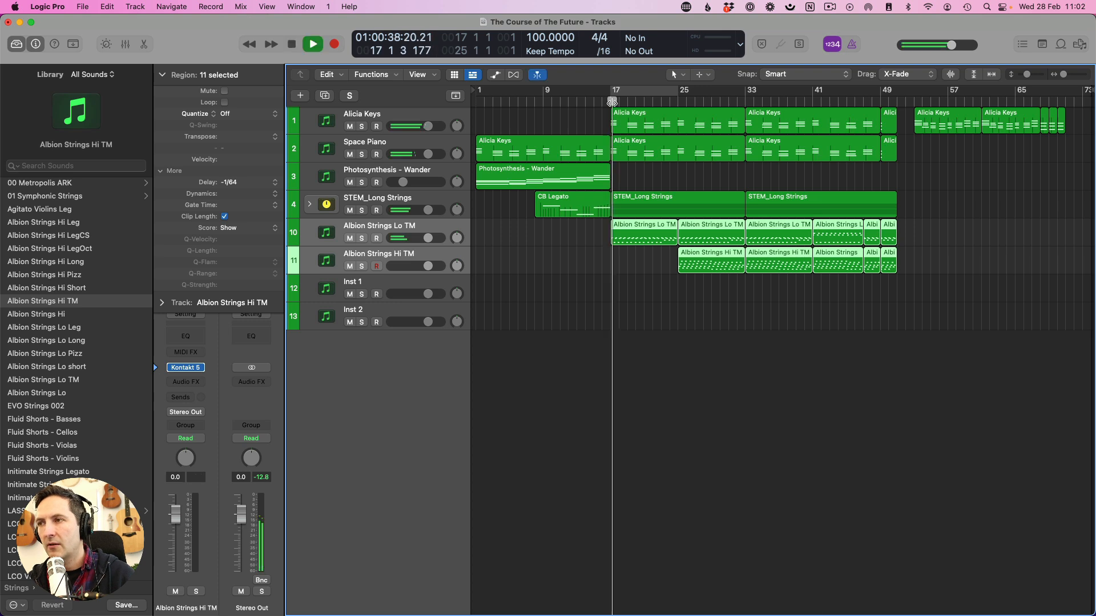
{"action": "left_click", "coordinate": [679, 102]}
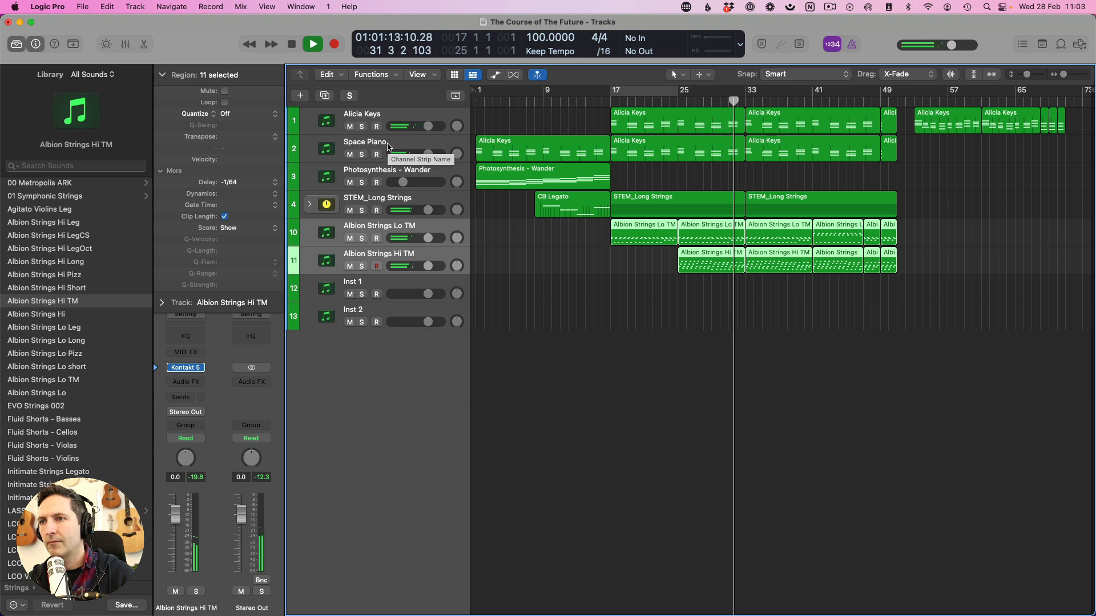
{"action": "left_click", "coordinate": [350, 127]}
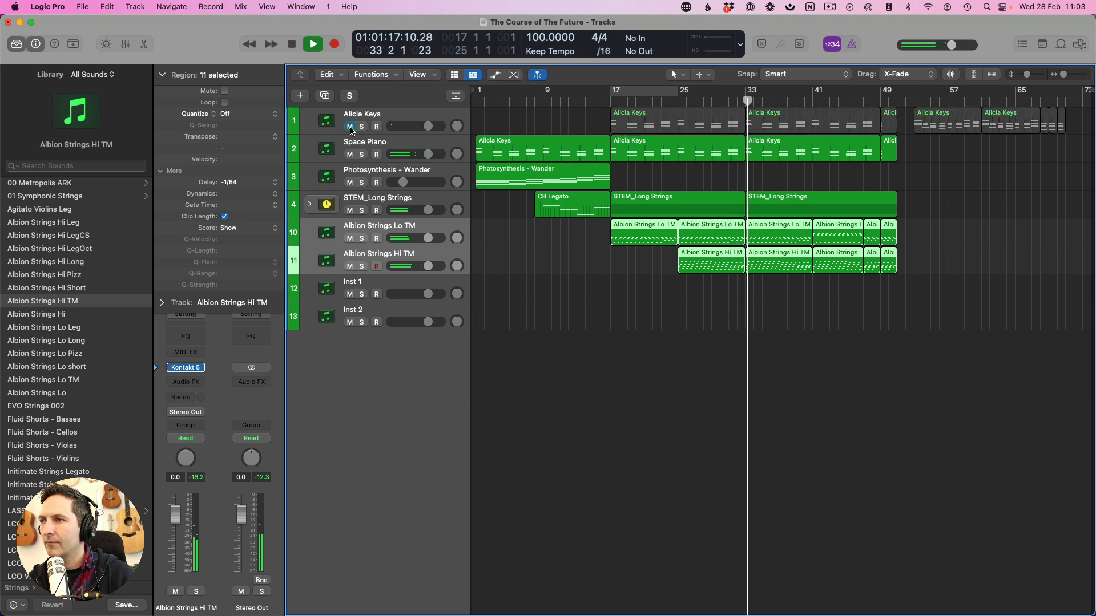
{"action": "left_click", "coordinate": [515, 123]}
{"action": "key", "text": "space"}
Copy the Photosynthesis - Wander region to bar 17 and keep both regions selected.
{"action": "left_click", "coordinate": [542, 183]}
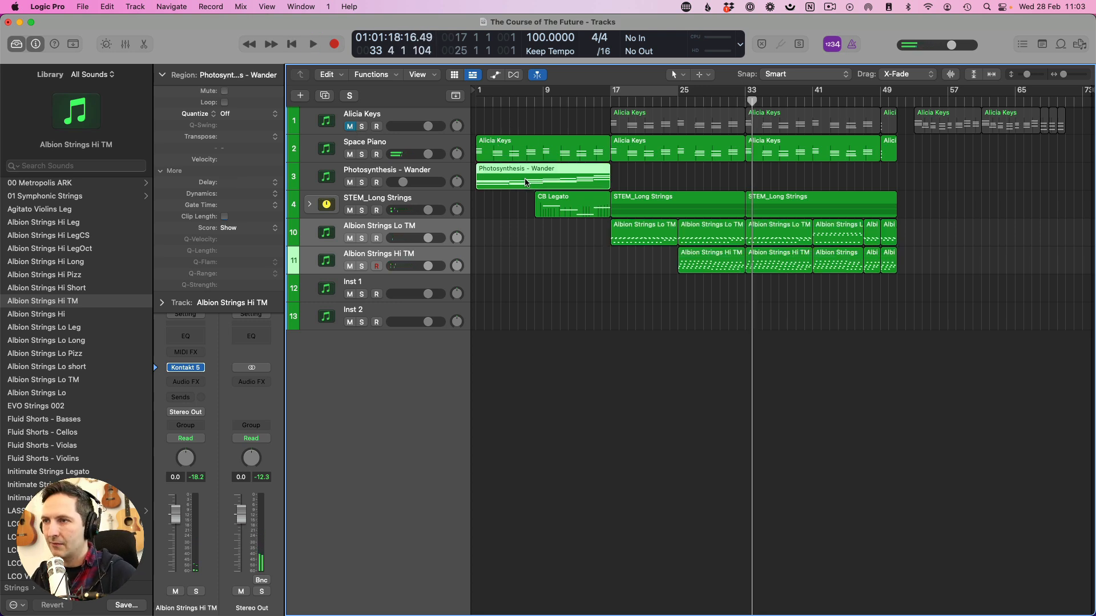
{"action": "left_click_drag", "start_coordinate": [524, 182], "coordinate": [663, 183]}
{"action": "left_click", "coordinate": [591, 183], "text": "shift"}
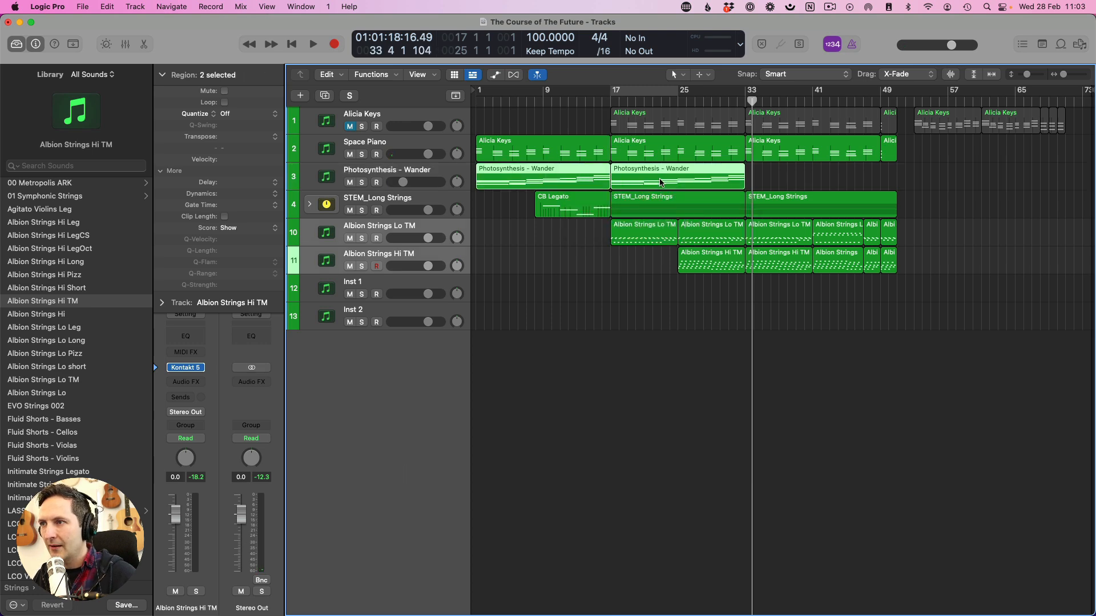
Raise the low notes at bars 17 to 24 and the lowest note at bar 25 of the copied Photosynthesis - Wander region by an octave.
{"action": "double_click", "coordinate": [660, 182]}
{"action": "left_click", "coordinate": [610, 100]}
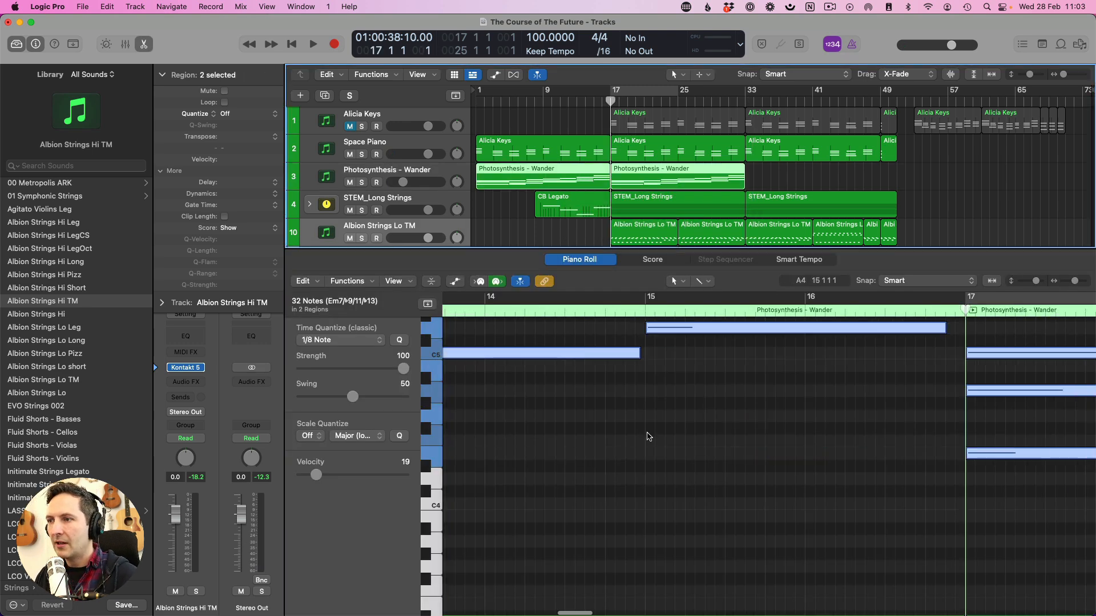
{"action": "key", "text": "z"}
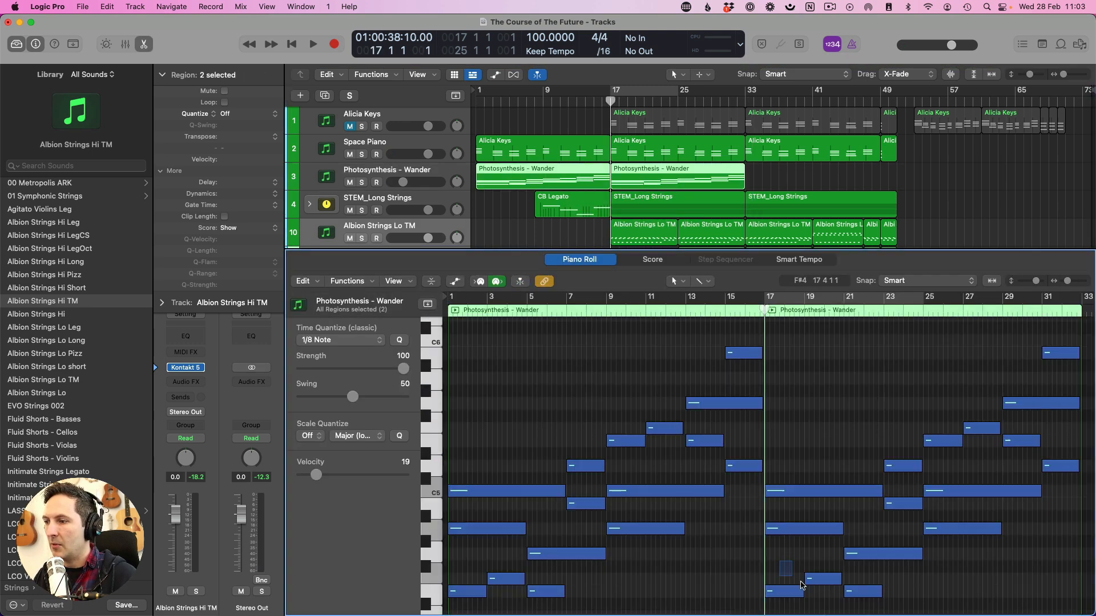
{"action": "left_click_drag", "start_coordinate": [801, 585], "coordinate": [881, 589]}
{"action": "left_click_drag", "start_coordinate": [797, 438], "coordinate": [867, 473]}
{"action": "key", "text": "alt+shift+Up"}
{"action": "scroll", "coordinate": [867, 474], "scroll_direction": "up", "scroll_amount": 5}
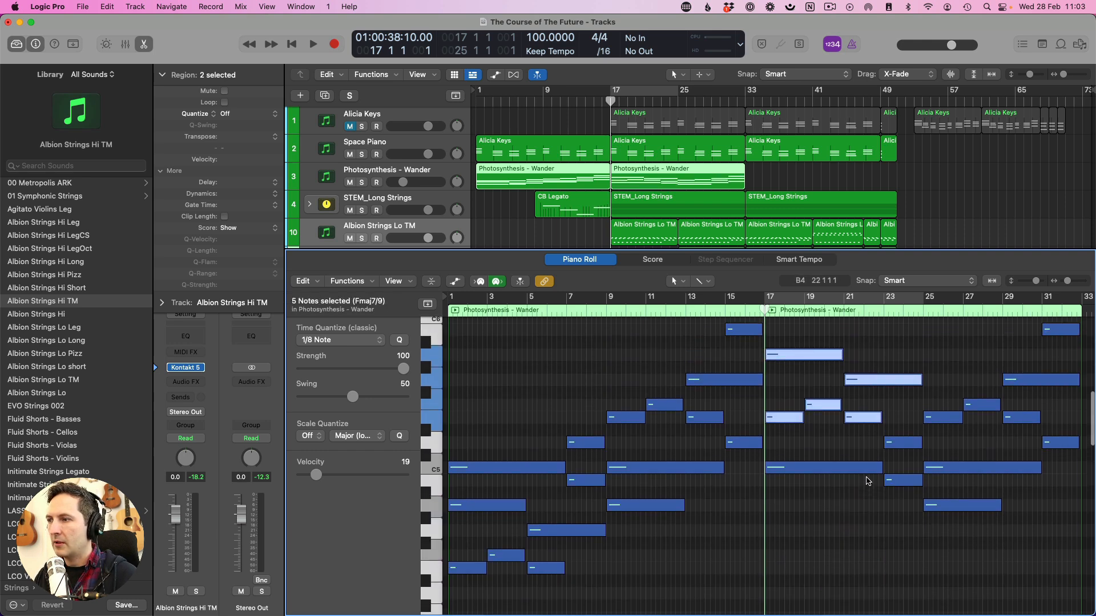
{"action": "left_click_drag", "start_coordinate": [961, 524], "coordinate": [996, 564]}
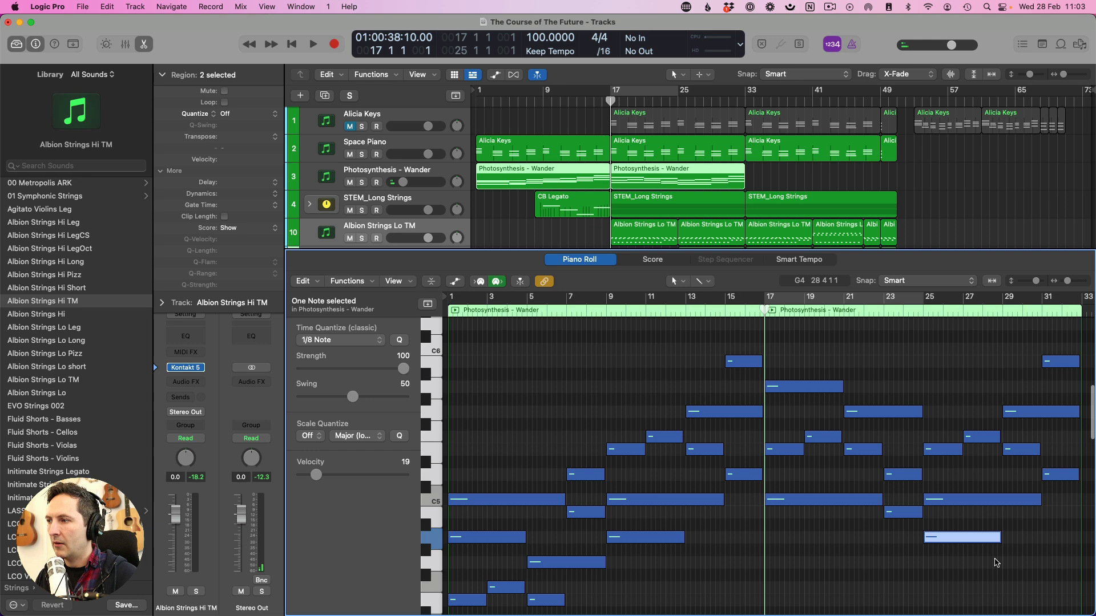
{"action": "key", "text": "alt+shift+Up"}
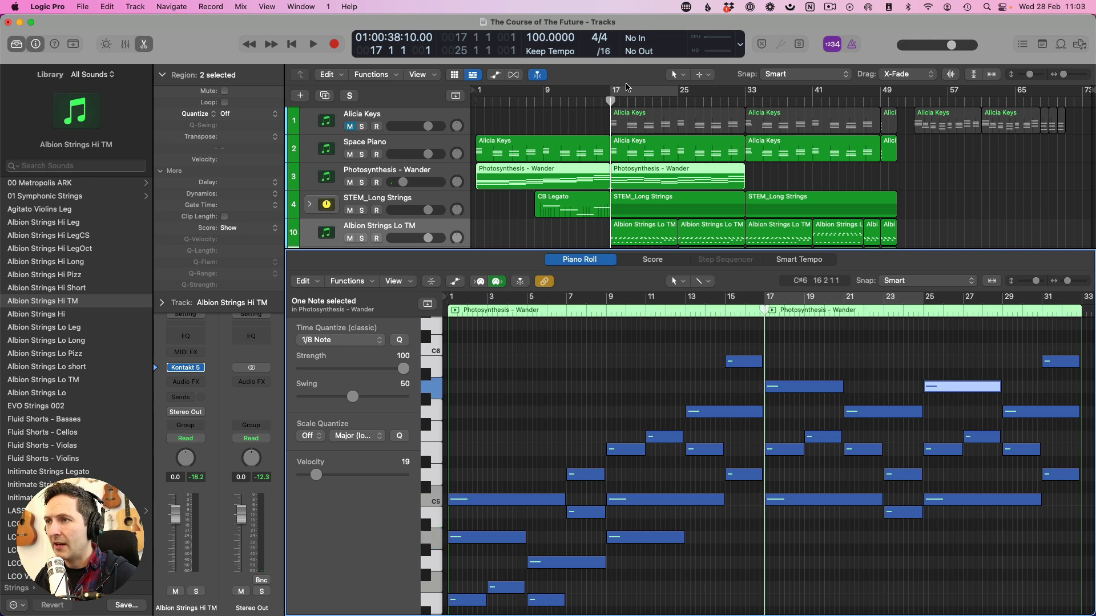
Play the revised pad from bar 17, return to the full arrangement view, and expand the STEM_Long Strings stack.
{"action": "key", "text": "space"}
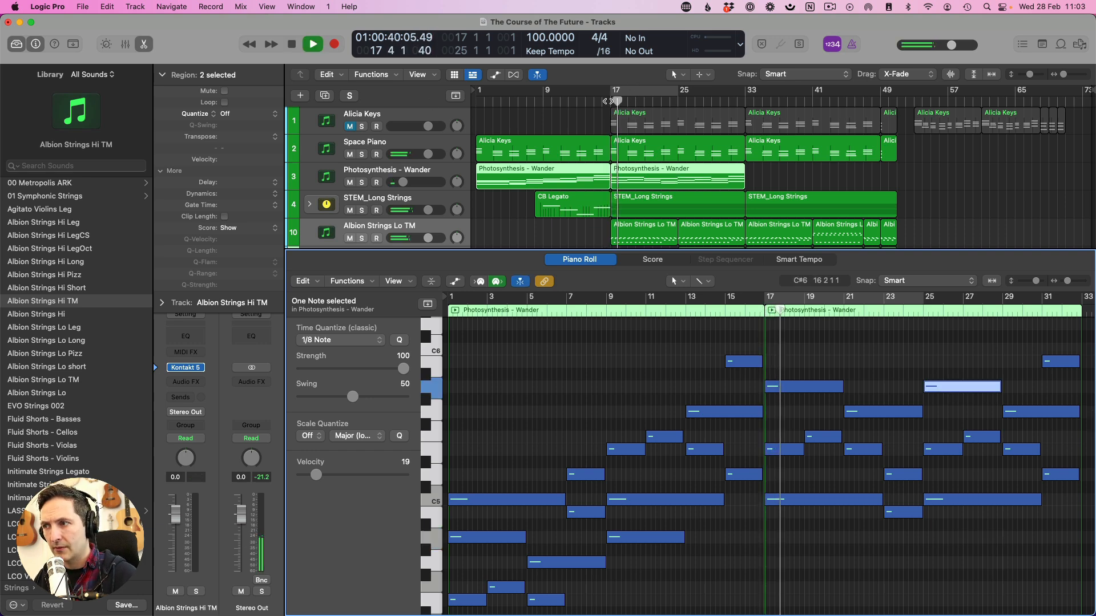
{"action": "key", "text": "p"}
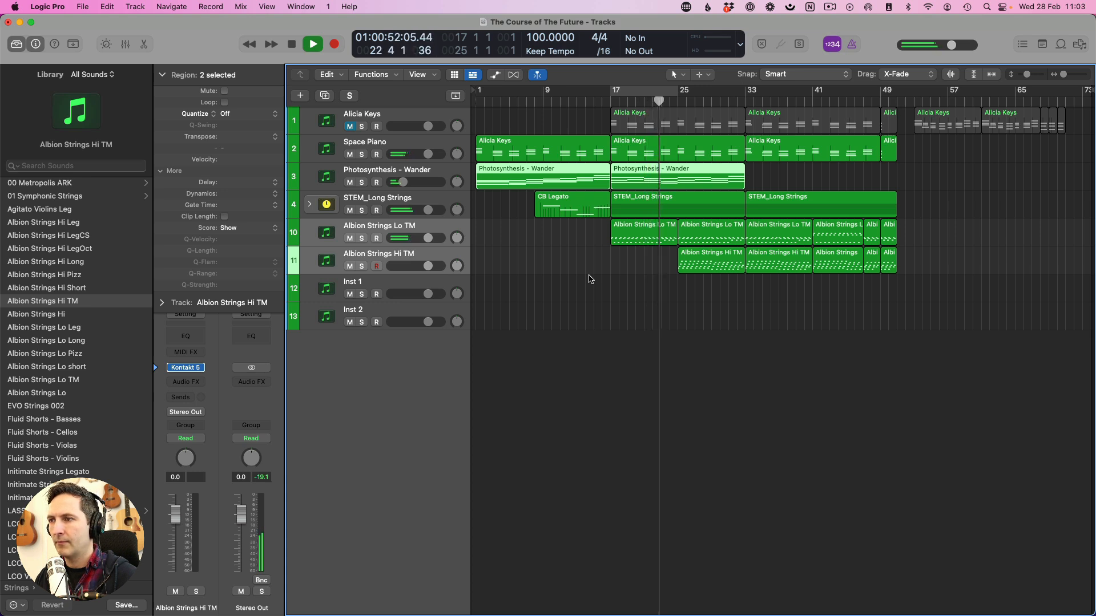
{"action": "left_click", "coordinate": [311, 205]}
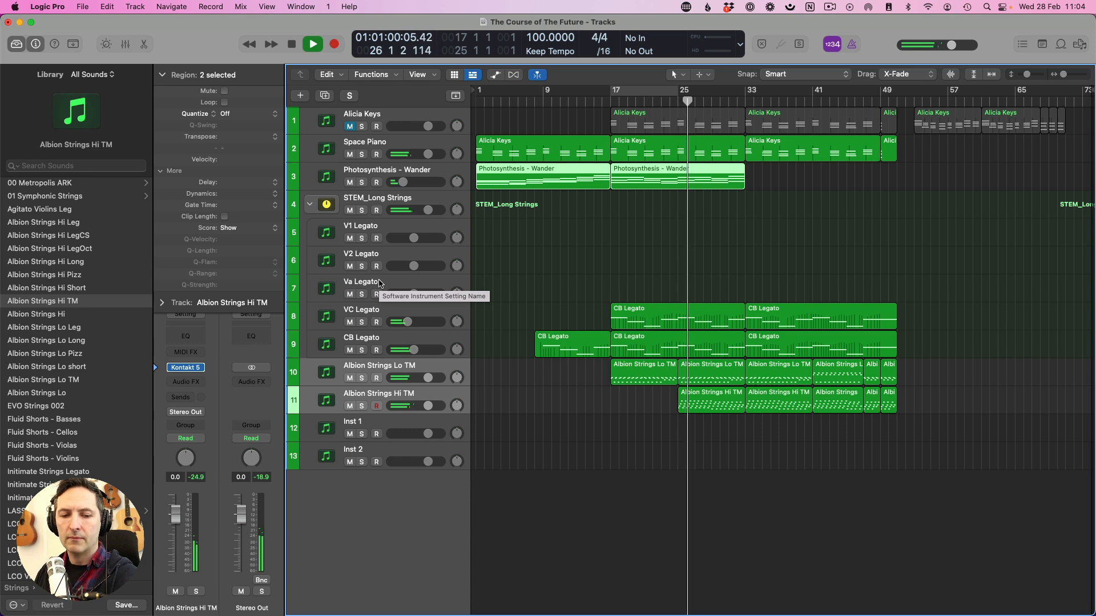
{"action": "key", "text": "space"}
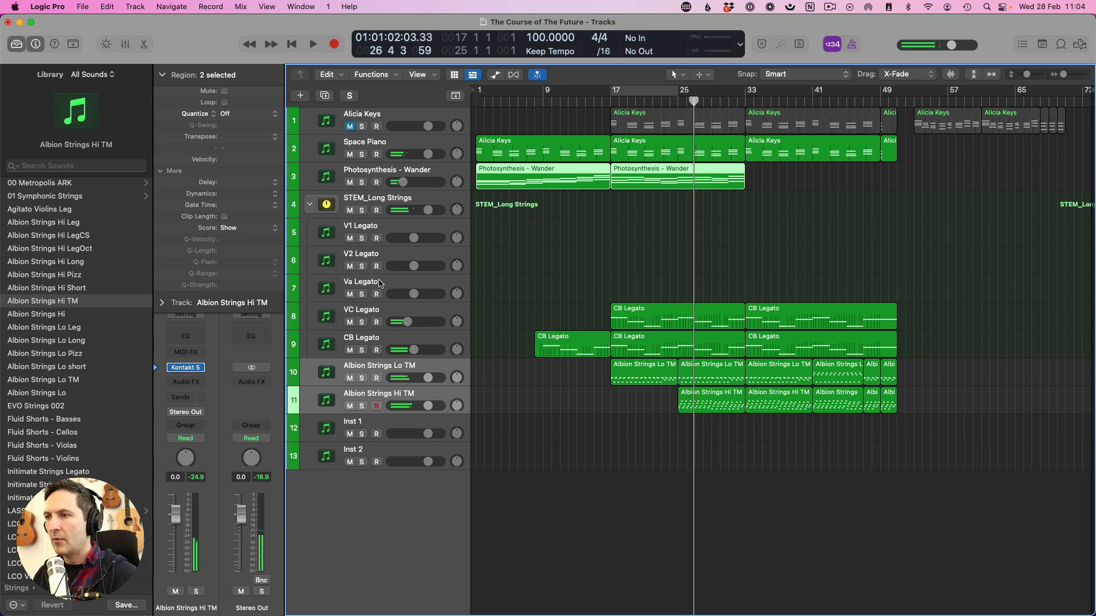
Select the Va Legato track and play the arrangement from bar 17.
{"action": "left_click", "coordinate": [610, 101]}
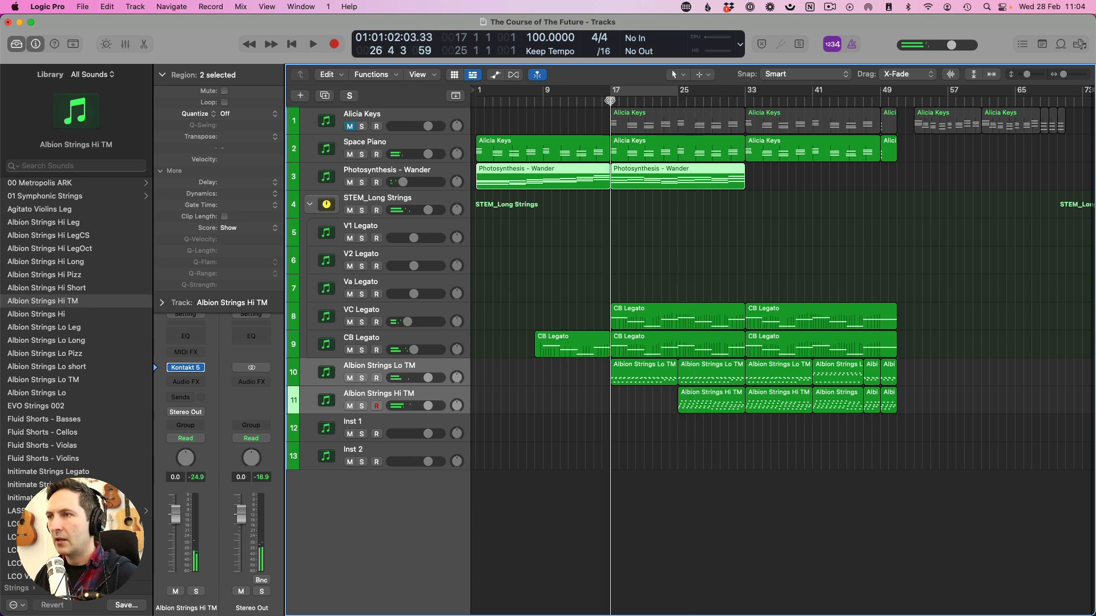
{"action": "left_click", "coordinate": [387, 281]}
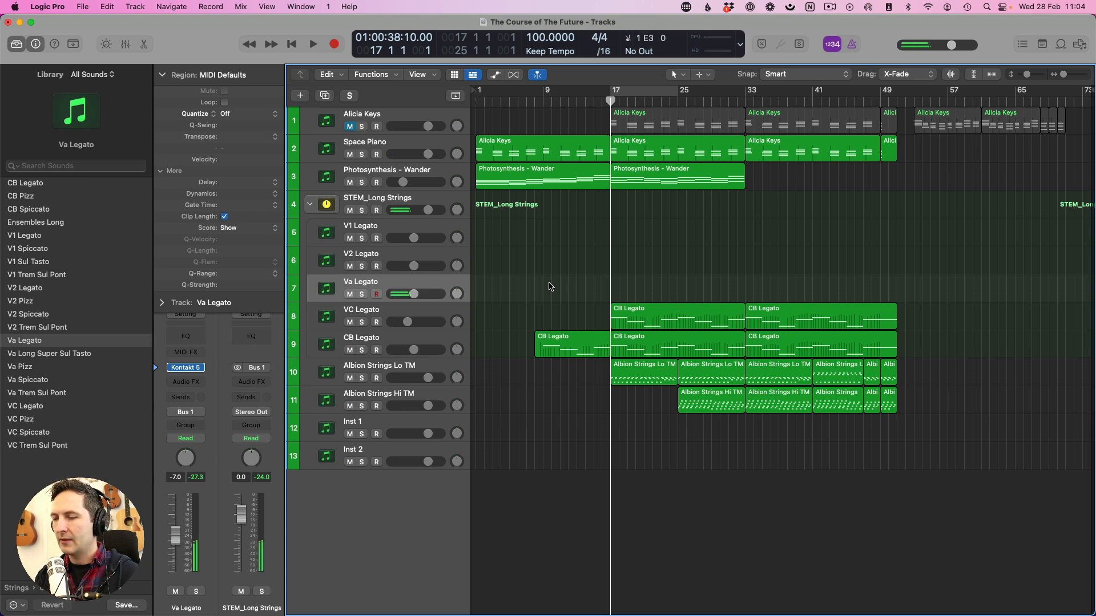
{"action": "key", "text": "space"}
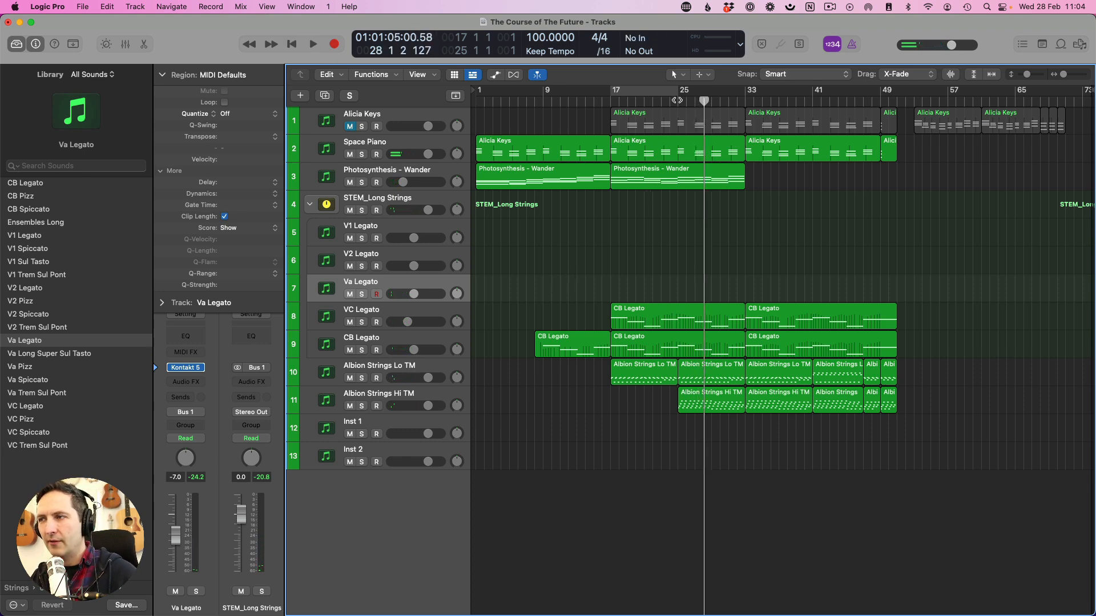
Record a MIDI part on the V2 Legato track from bar 17 to about bar 33.
{"action": "left_click", "coordinate": [611, 101]}
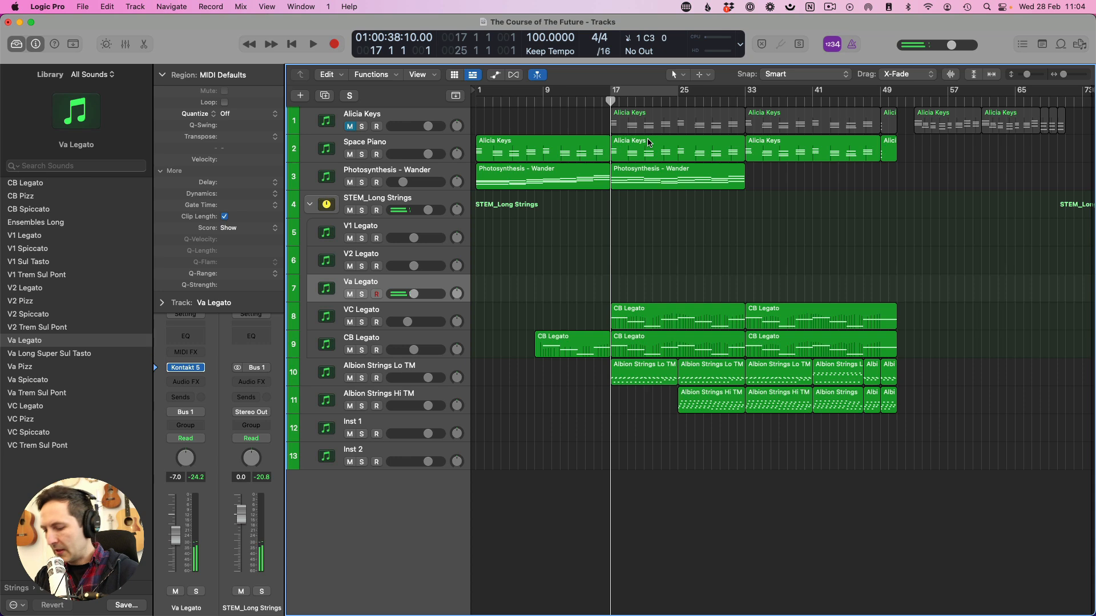
{"action": "key", "text": "Up"}
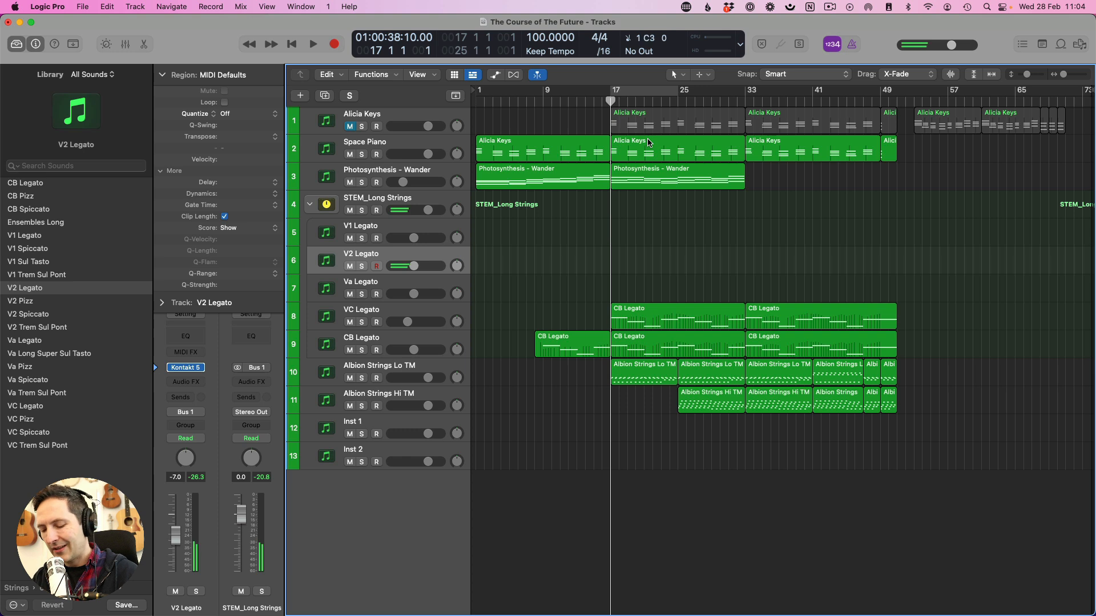
{"action": "key", "text": "r"}
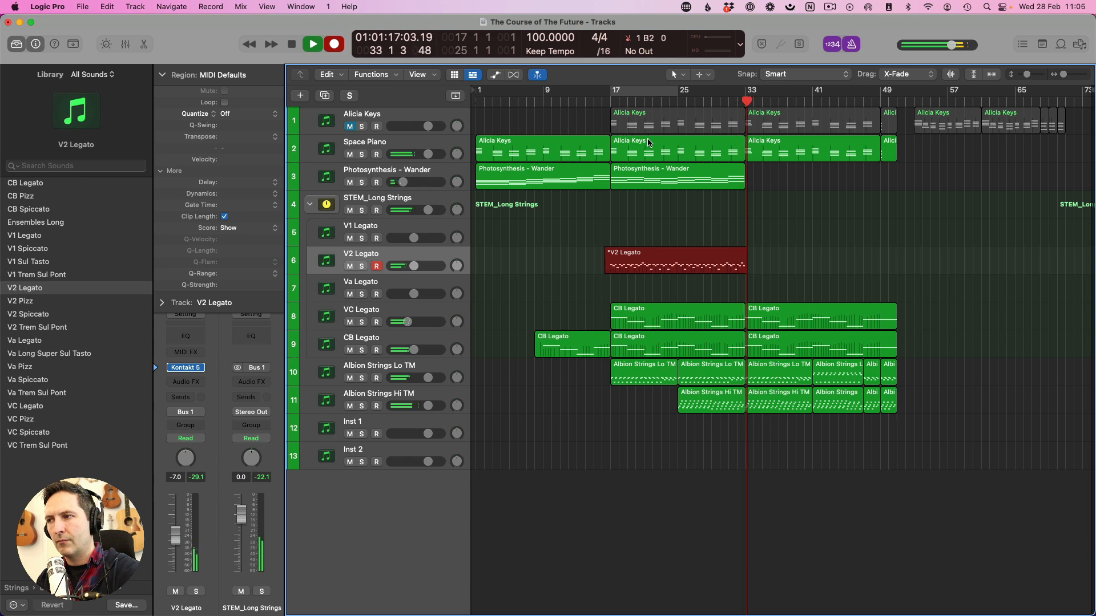
{"action": "key", "text": "space"}
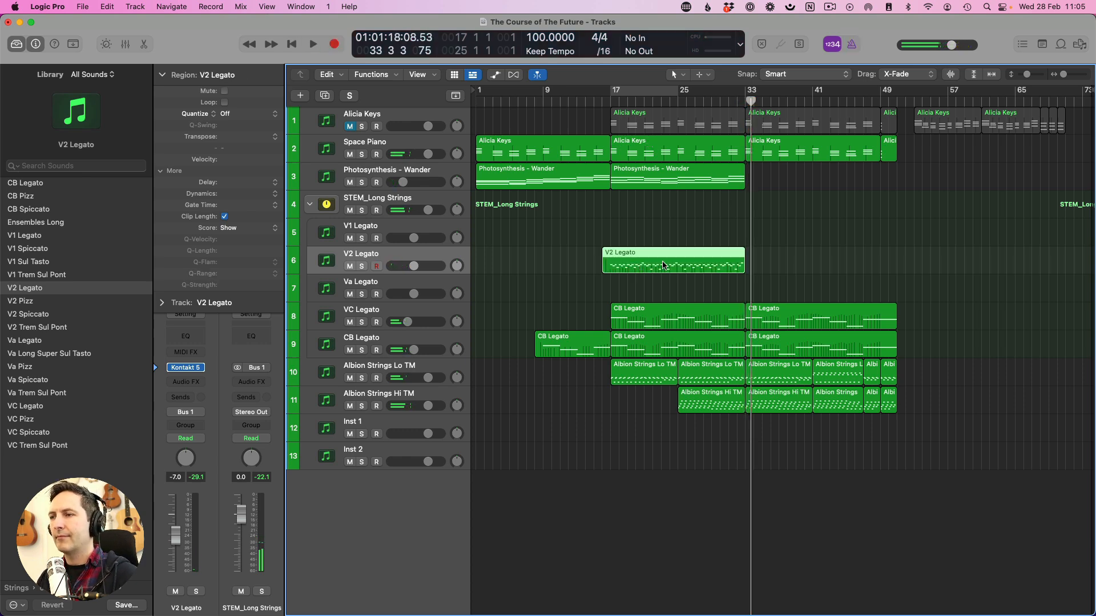
In the V2 Legato region's Piano Roll, raise the G2 note just before bar 26 to A2, check it from bar 25, and close the editor.
{"action": "double_click", "coordinate": [700, 268]}
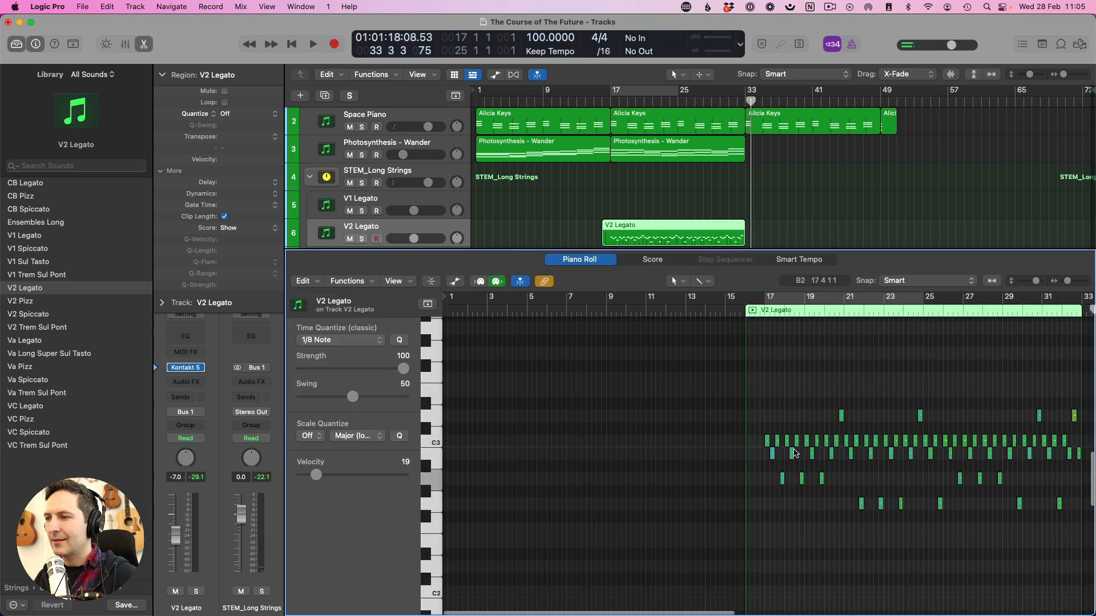
{"action": "key", "text": "z"}
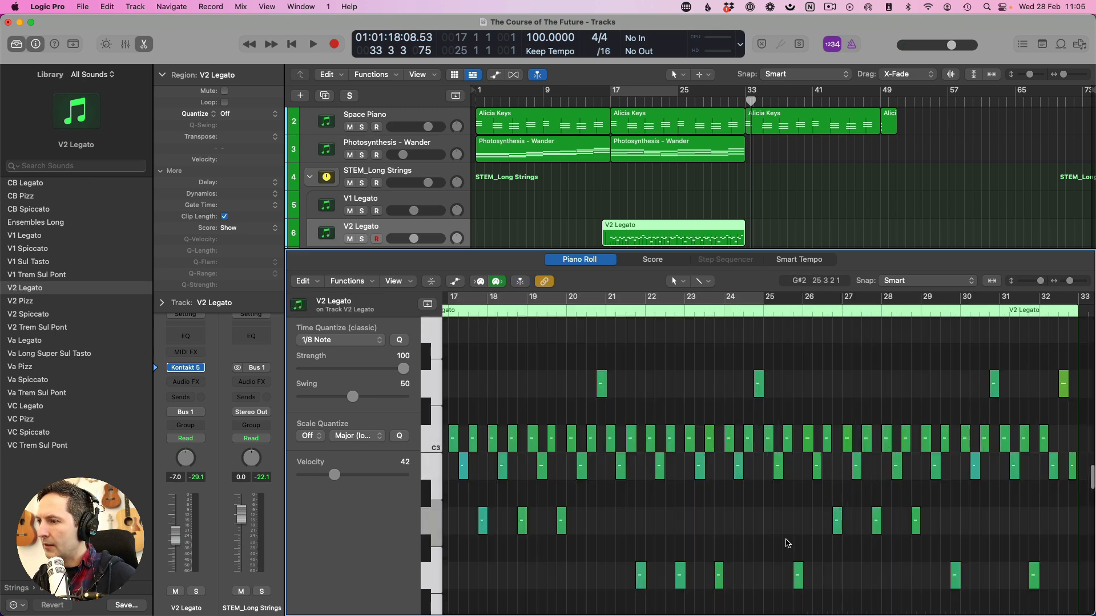
{"action": "left_click", "coordinate": [798, 575]}
{"action": "double_click", "coordinate": [763, 311]}
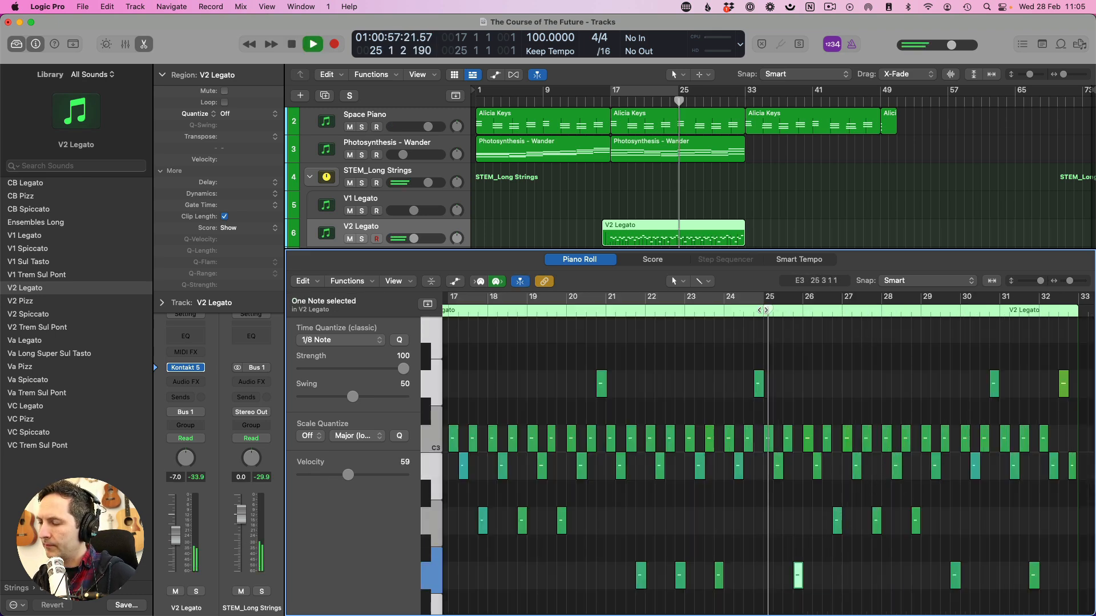
{"action": "key", "text": "alt+Up"}
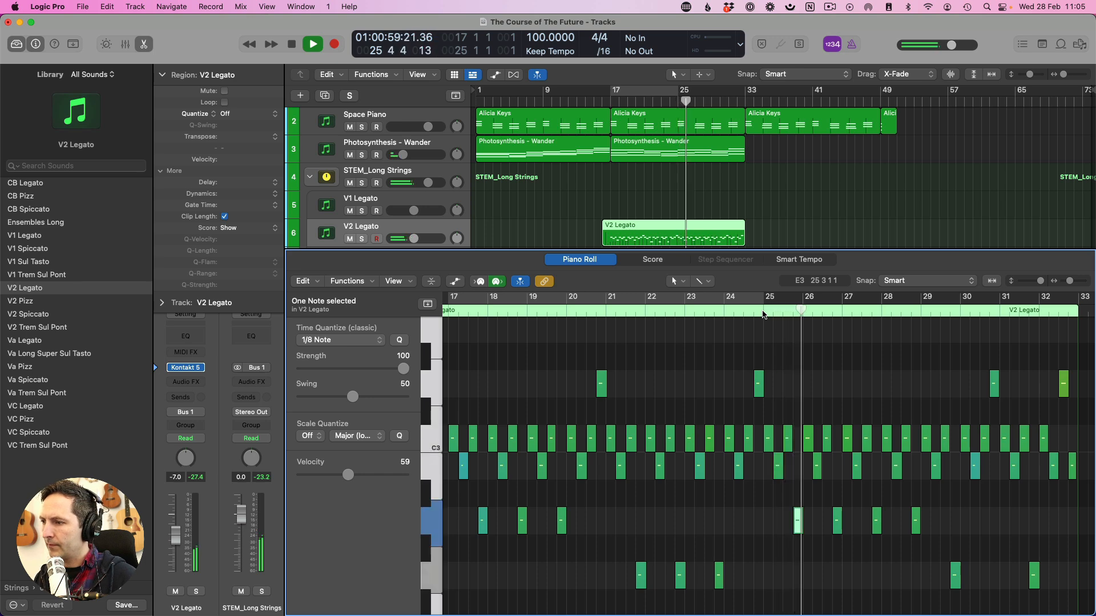
{"action": "key", "text": "e"}
{"action": "key", "text": "space"}
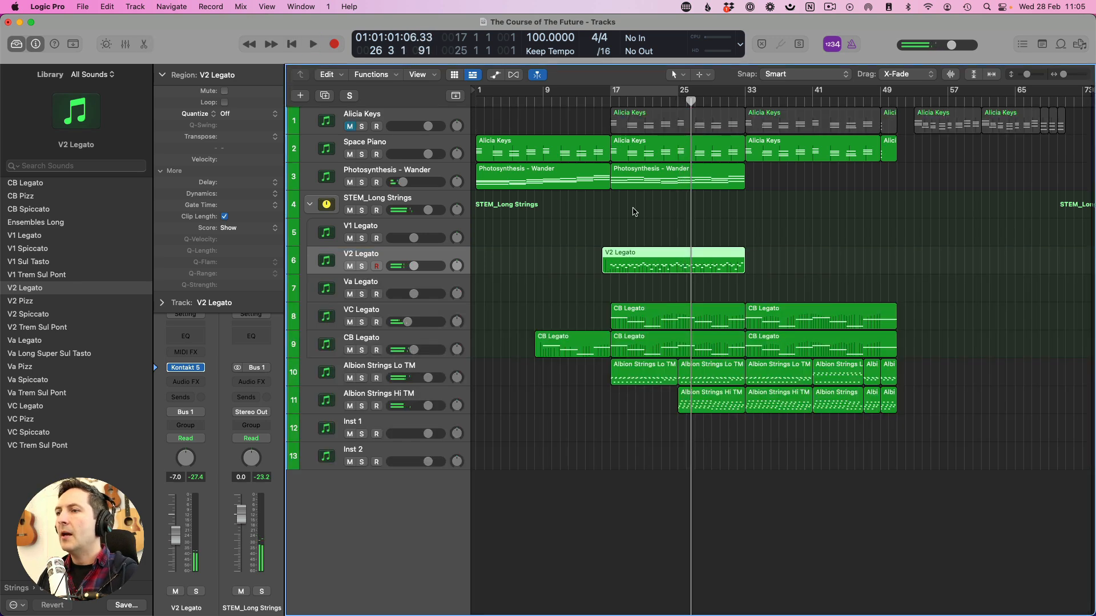
Set the V2 Legato region's delay to -1/64 while playing from bar 17, and stop playback after listening.
{"action": "left_click", "coordinate": [641, 234]}
{"action": "left_click", "coordinate": [613, 101]}
{"action": "left_click", "coordinate": [628, 255]}
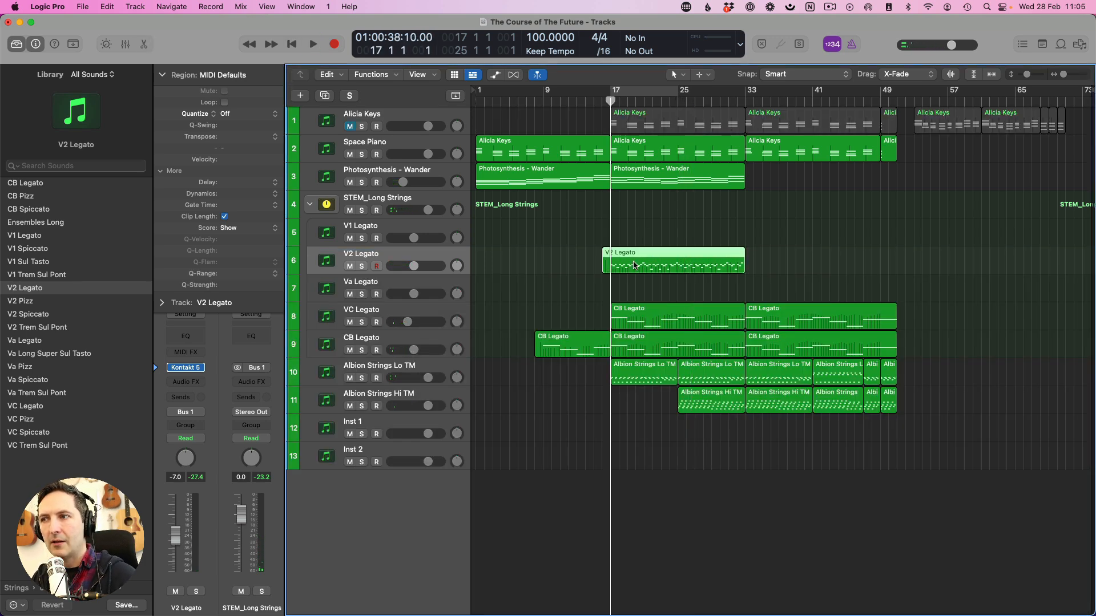
{"action": "key", "text": "space"}
{"action": "left_click", "coordinate": [274, 182]}
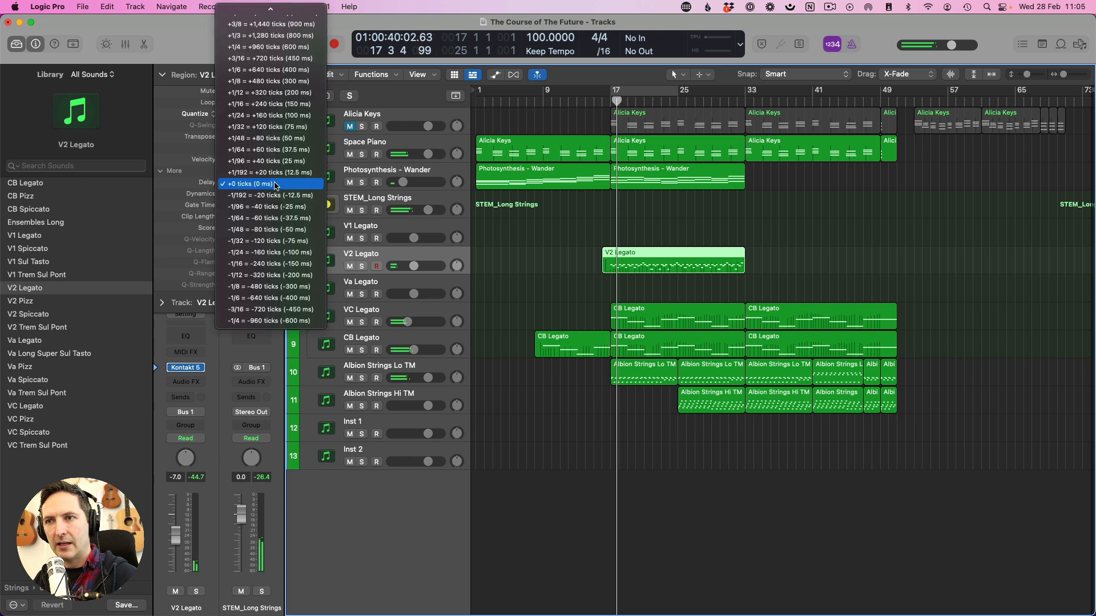
{"action": "left_click", "coordinate": [261, 219]}
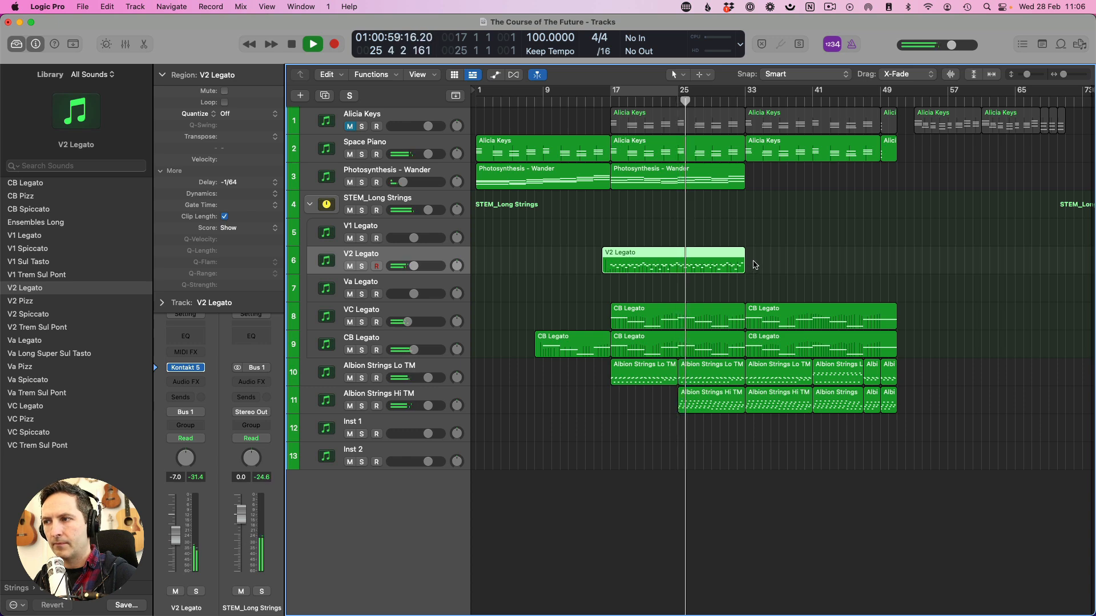
{"action": "left_click_drag", "start_coordinate": [771, 267], "coordinate": [809, 251]}
{"action": "key", "text": "space"}
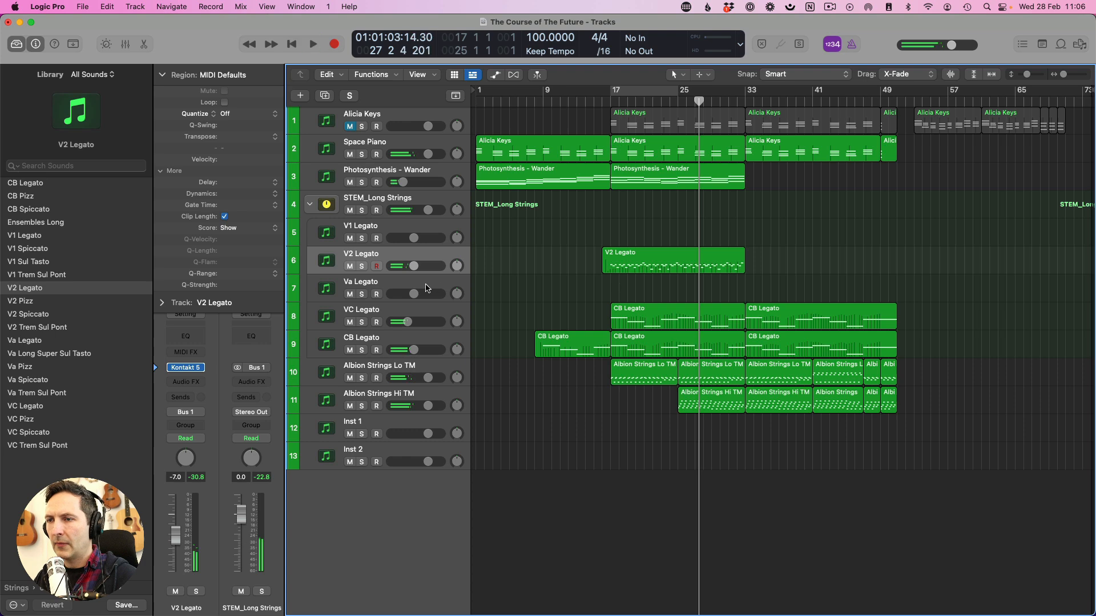
Record a rising MIDI melody on the Va Legato track from bar 17 to about bar 51, after previewing the passage.
{"action": "left_click", "coordinate": [563, 280]}
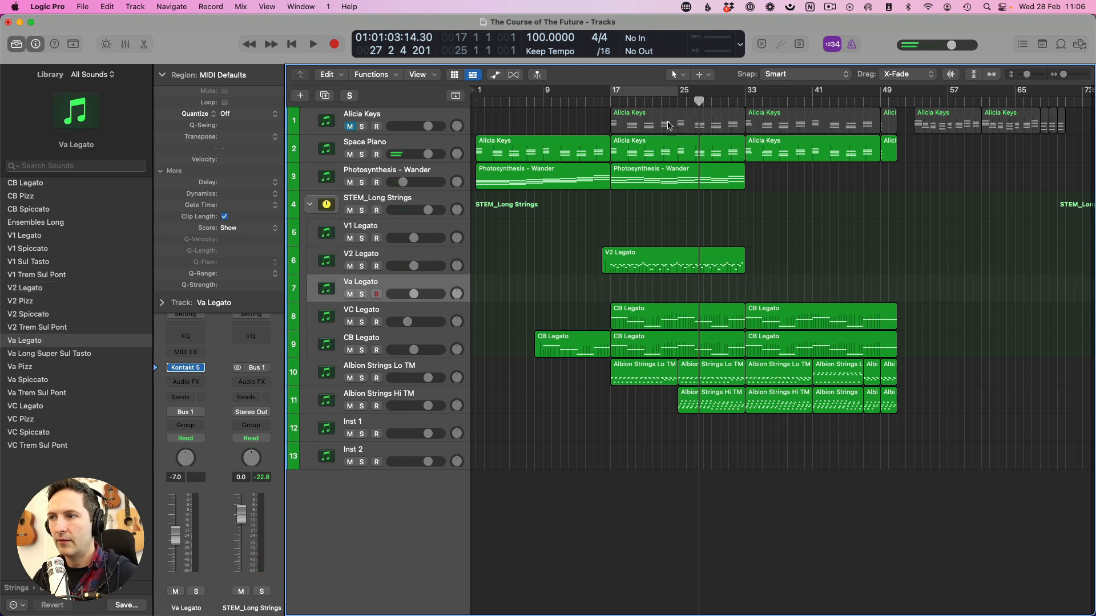
{"action": "left_click", "coordinate": [612, 100]}
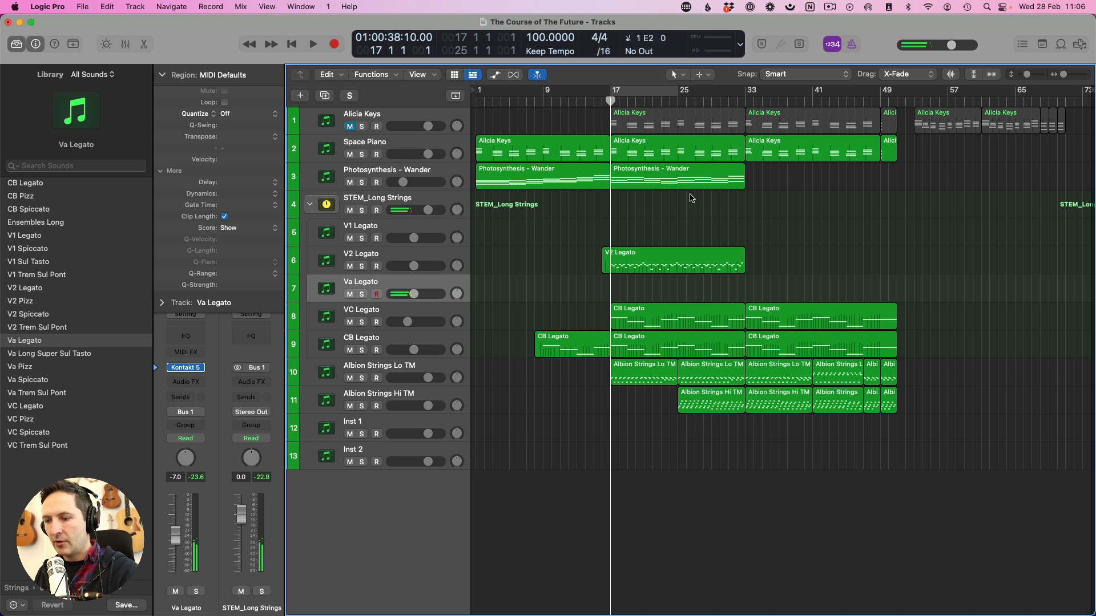
{"action": "key", "text": "space"}
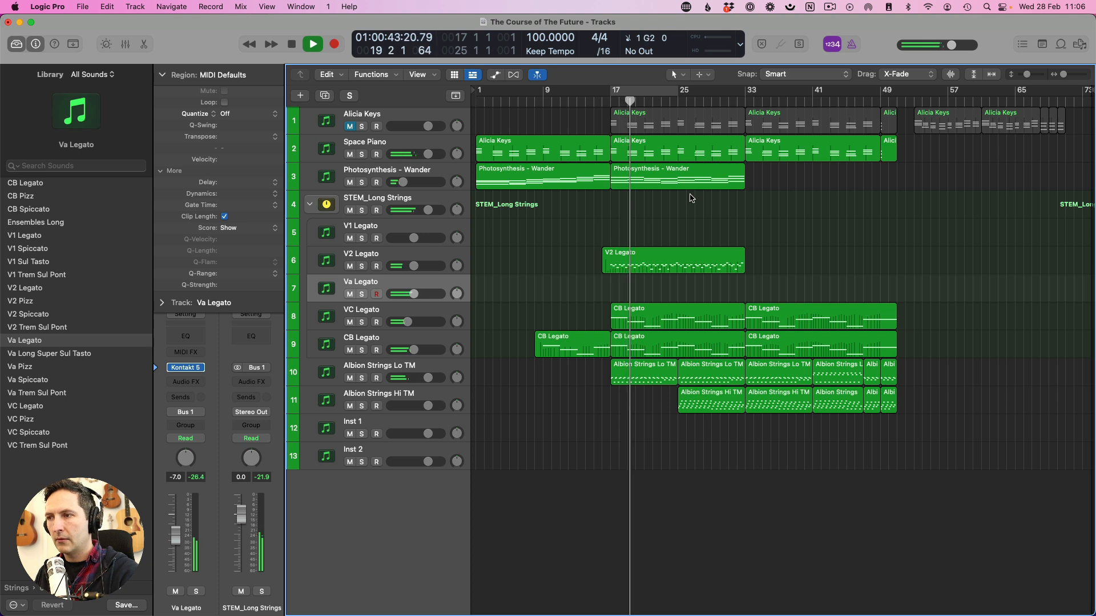
{"action": "key", "text": "space"}
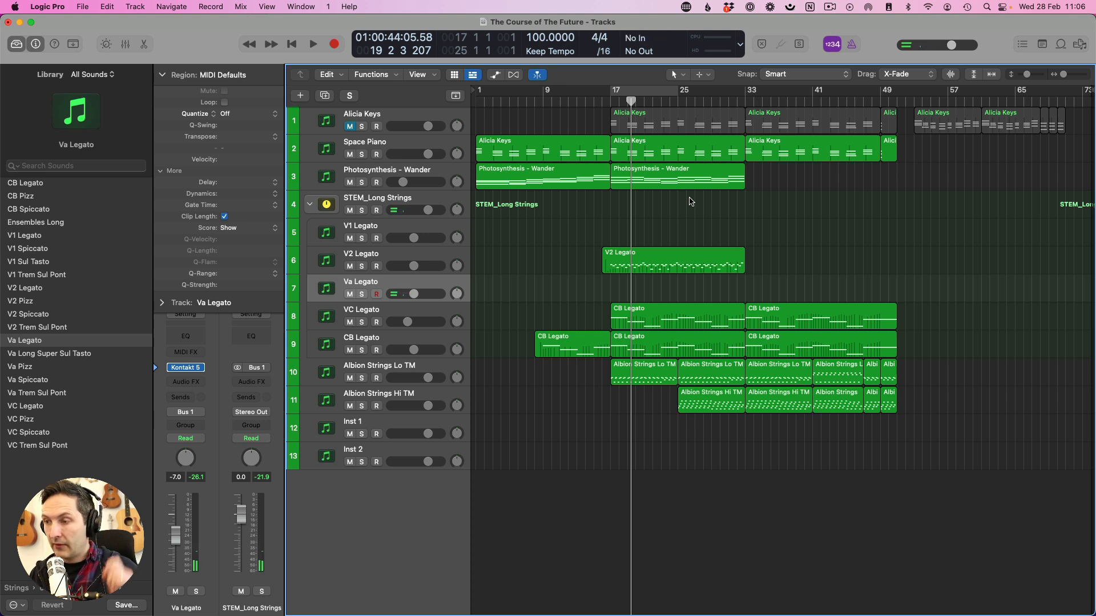
{"action": "key", "text": "space"}
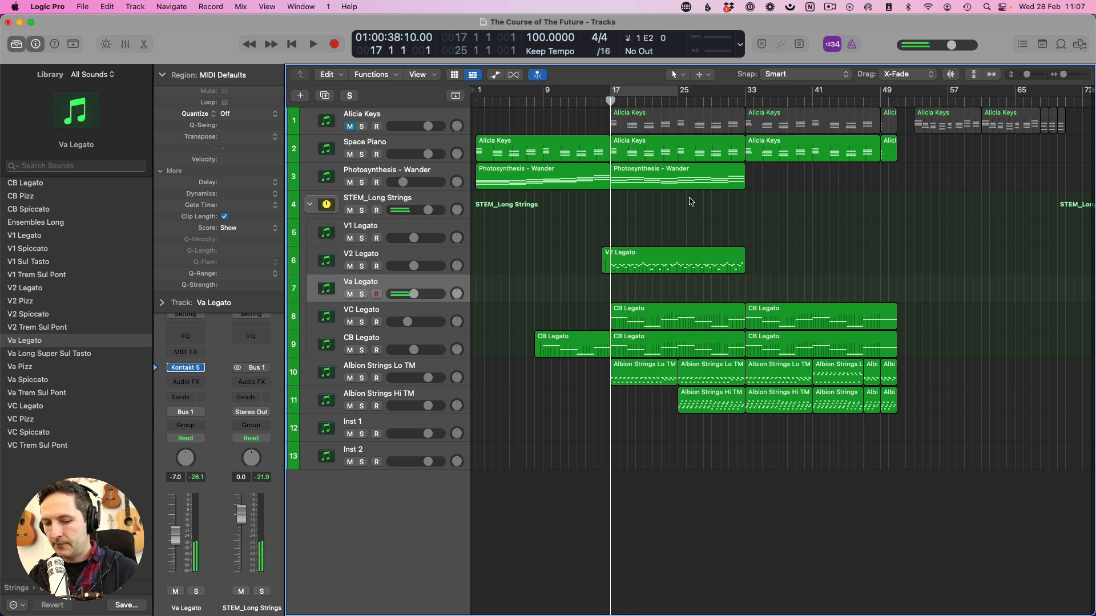
{"action": "key", "text": "r"}
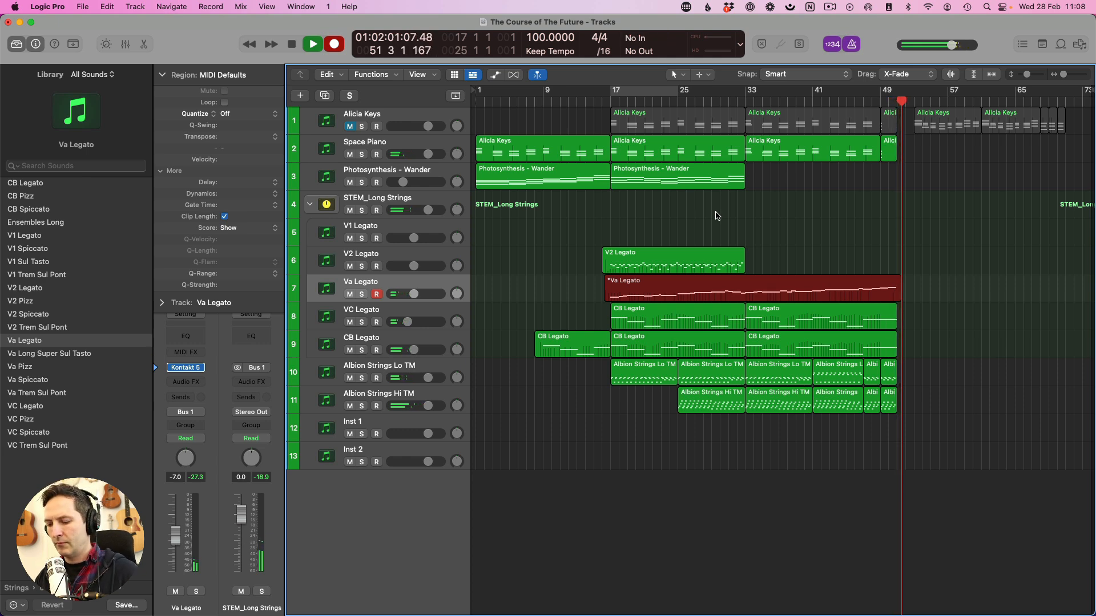
{"action": "key", "text": "space"}
Open the recorded Va Legato region in an enlarged Piano Roll with all its notes fitted, and play it back from bar 17.
{"action": "double_click", "coordinate": [785, 290]}
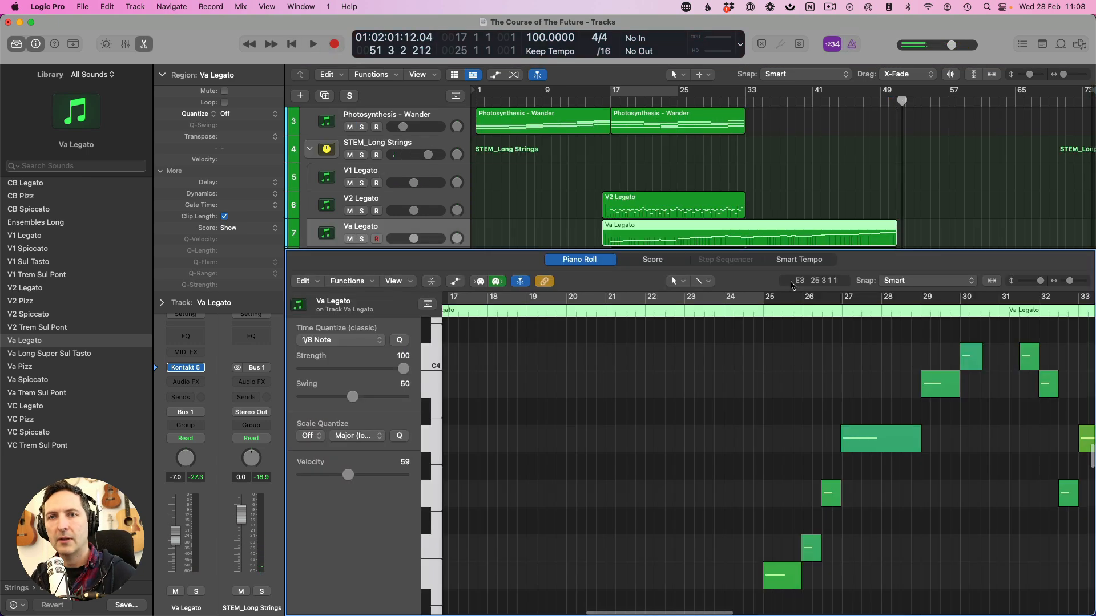
{"action": "key", "text": "z"}
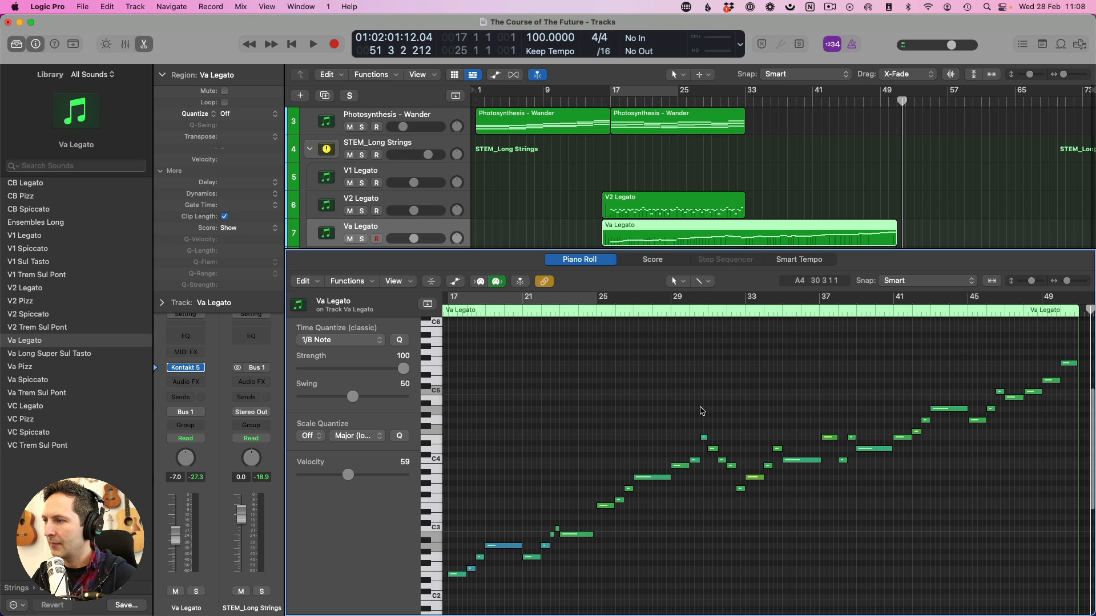
{"action": "key", "text": "super+a"}
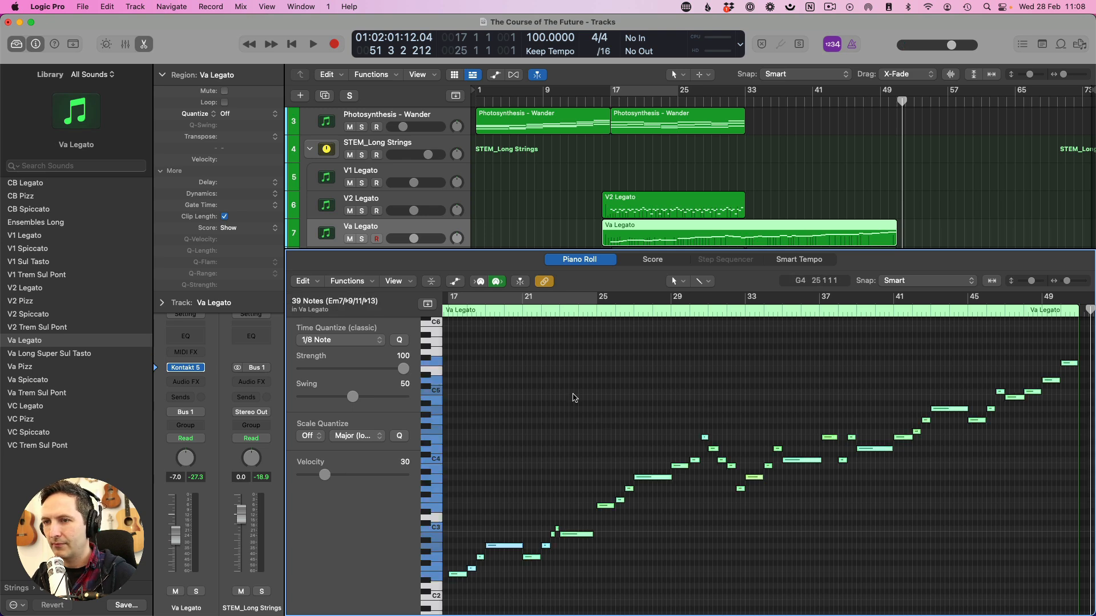
{"action": "scroll", "coordinate": [519, 334], "scroll_direction": "left", "scroll_amount": 3}
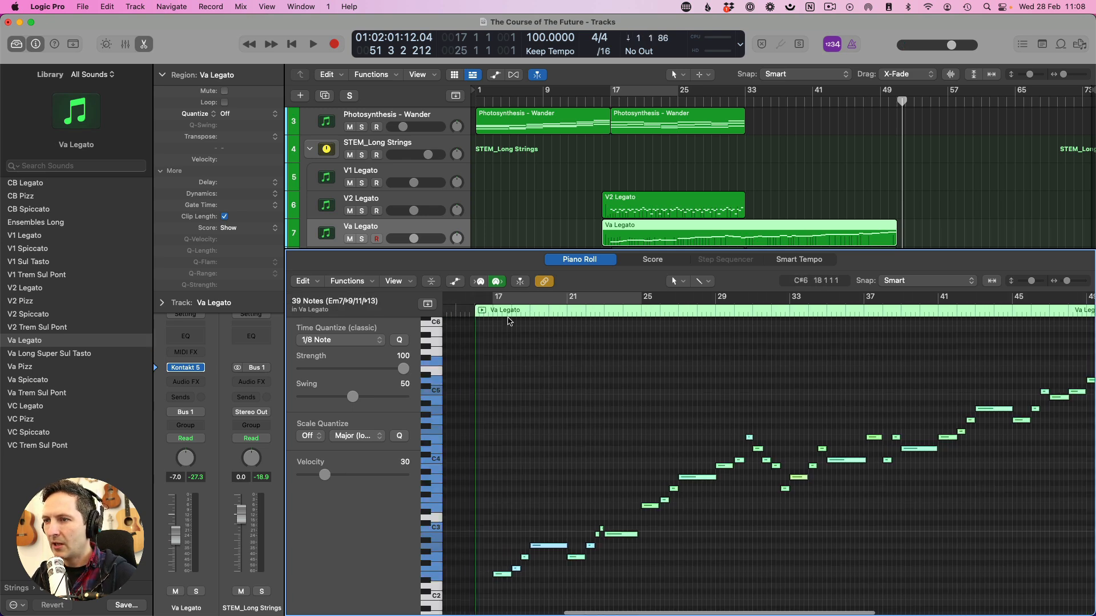
{"action": "left_click", "coordinate": [493, 312]}
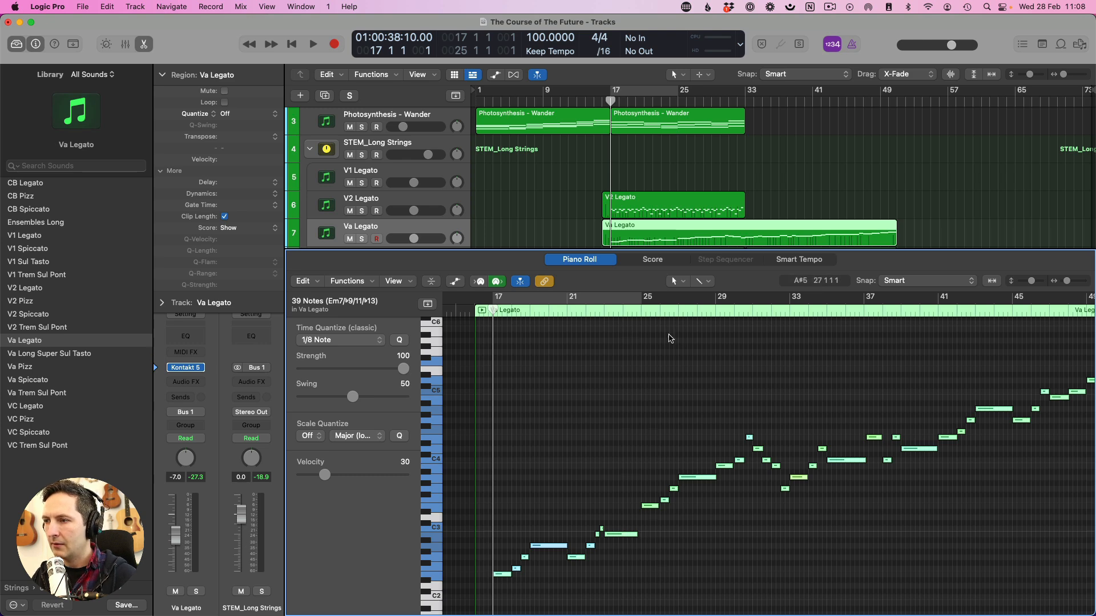
{"action": "key", "text": "space"}
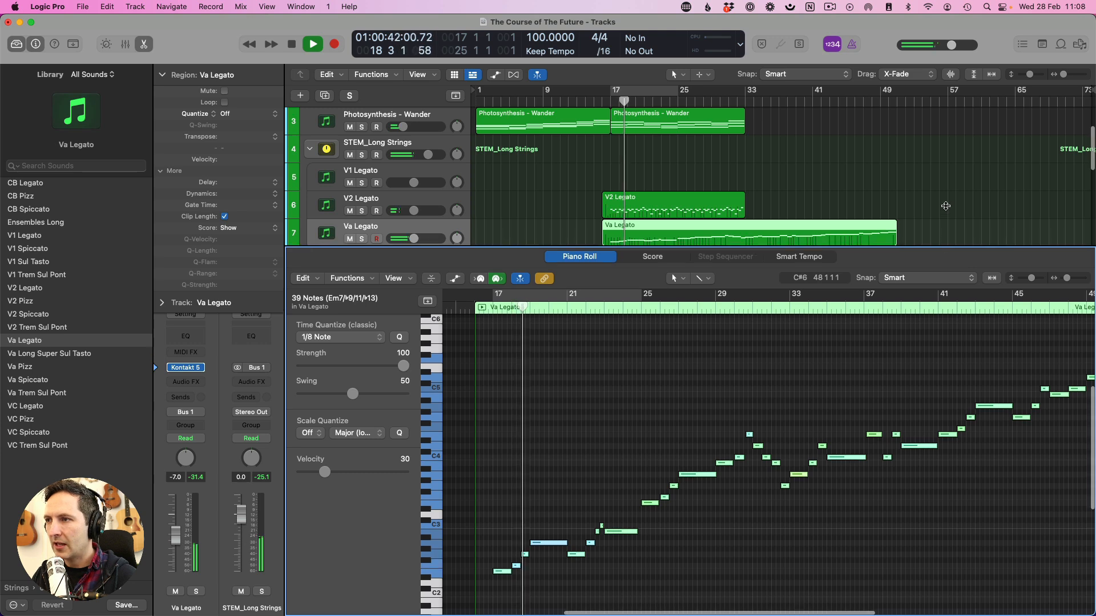
{"action": "left_click_drag", "start_coordinate": [945, 248], "coordinate": [946, 206]}
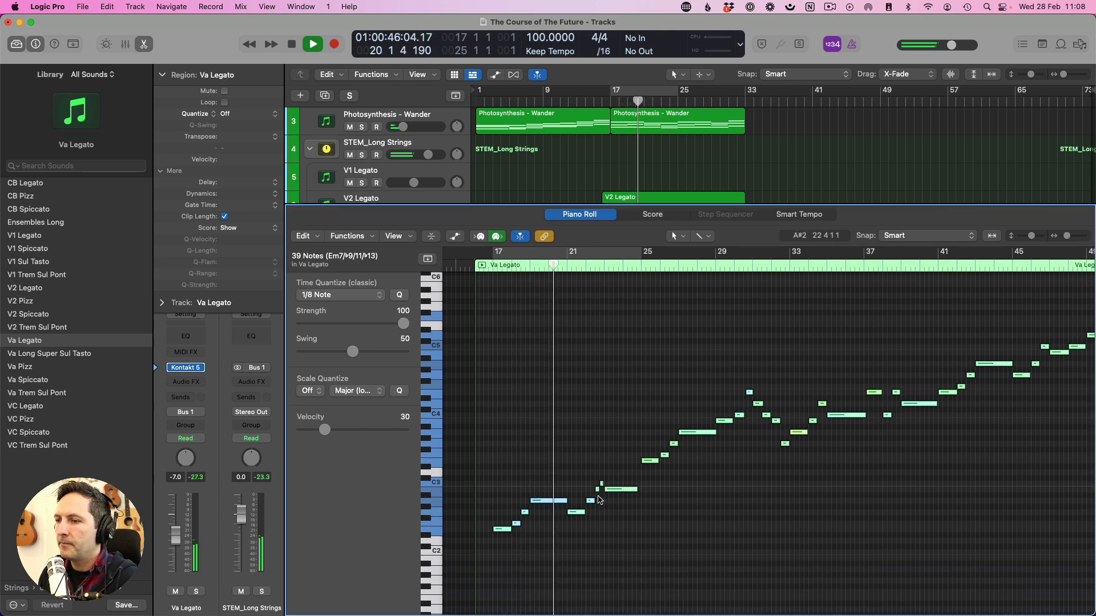
Clean up bar 22 of the Va Legato melody by removing the short B2 note and putting the short C3 note in its place.
{"action": "left_click", "coordinate": [598, 496]}
{"action": "left_click_drag", "start_coordinate": [598, 490], "coordinate": [601, 491]}
{"action": "left_click", "coordinate": [601, 484]}
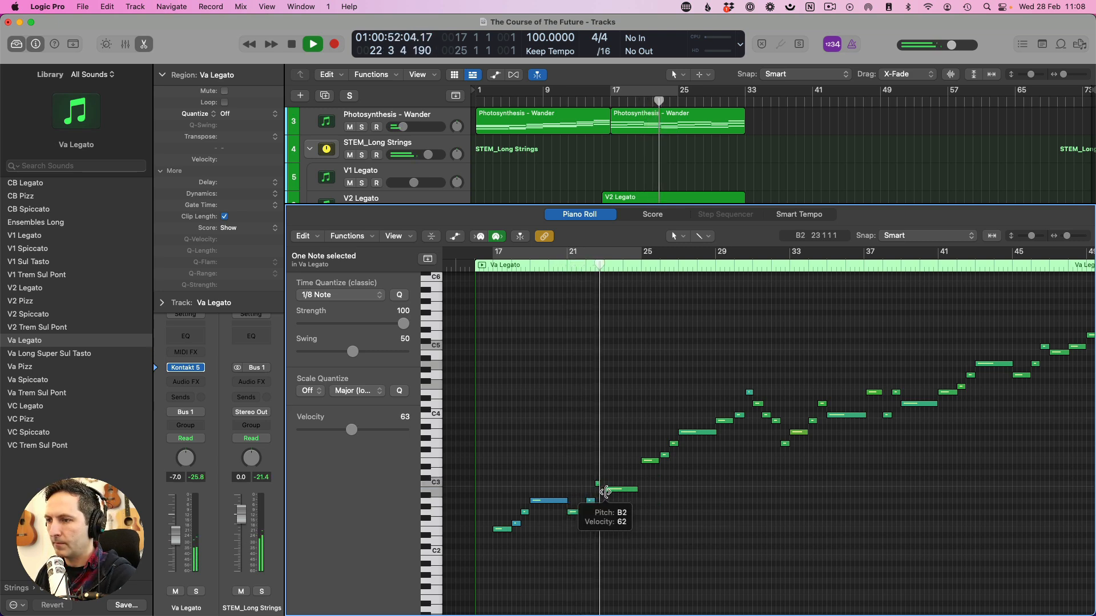
{"action": "left_click", "coordinate": [598, 486]}
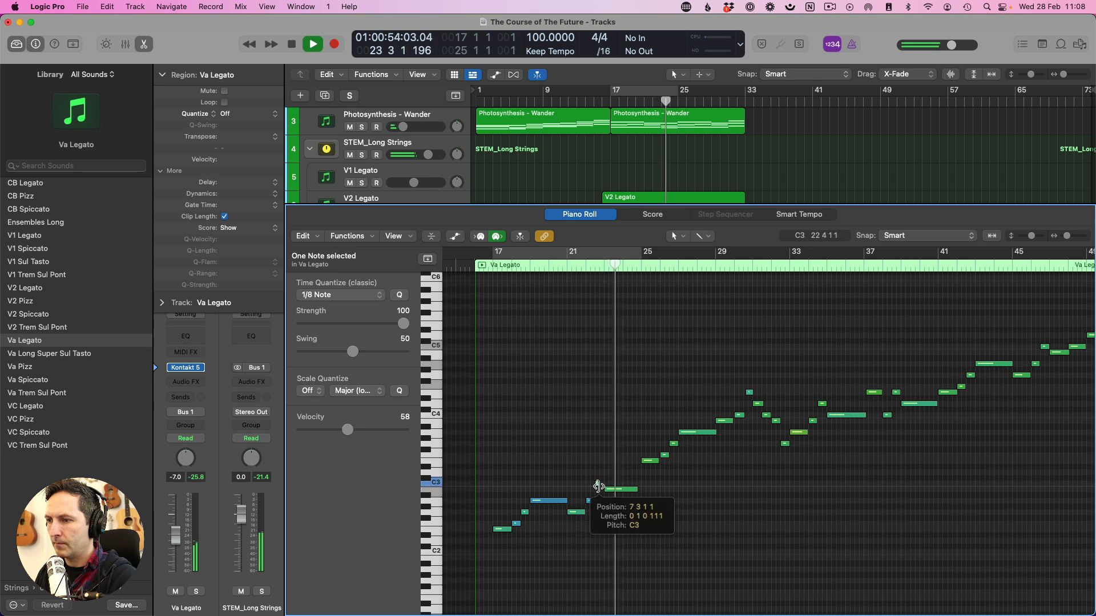
{"action": "left_click", "coordinate": [635, 491]}
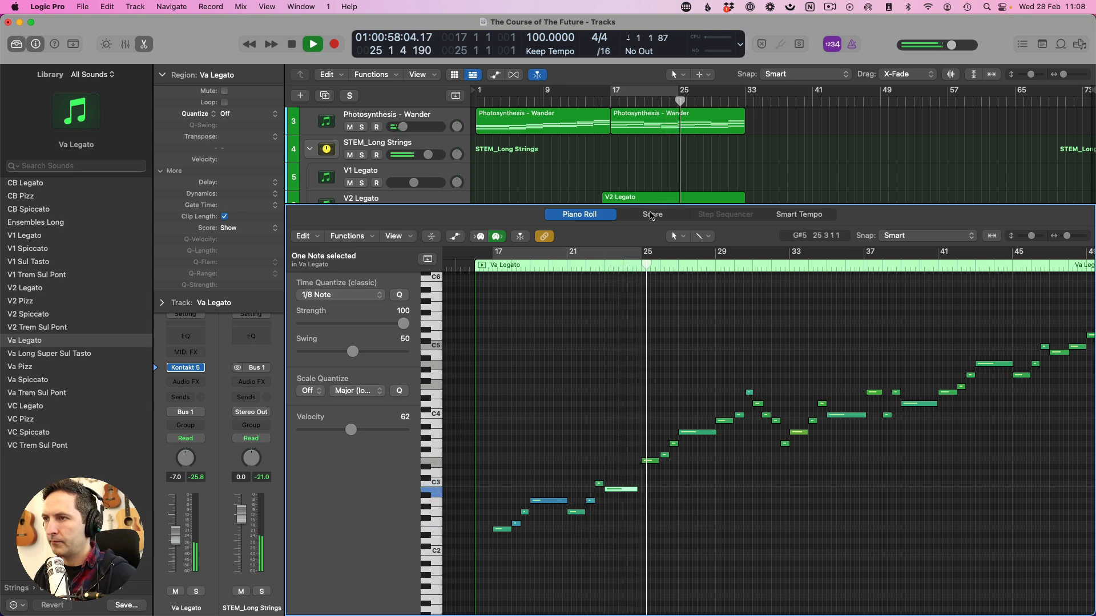
Show the V2 Legato region alongside Va Legato in the Piano Roll and play both from bar 22.
{"action": "left_click", "coordinate": [650, 198], "text": "shift"}
{"action": "key", "text": "space"}
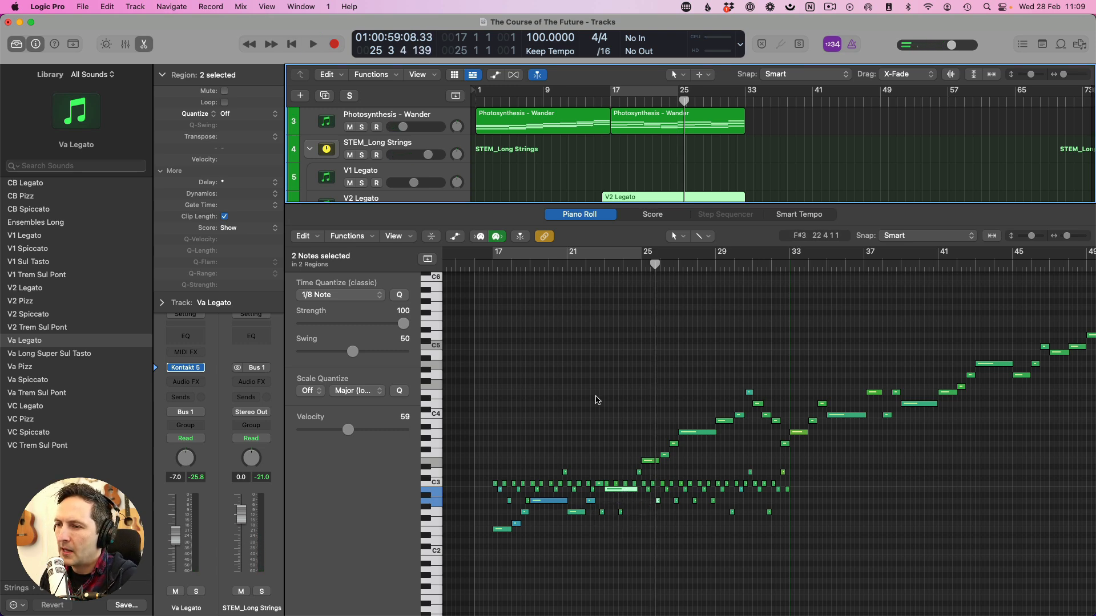
{"action": "left_click", "coordinate": [587, 271]}
{"action": "key", "text": "space"}
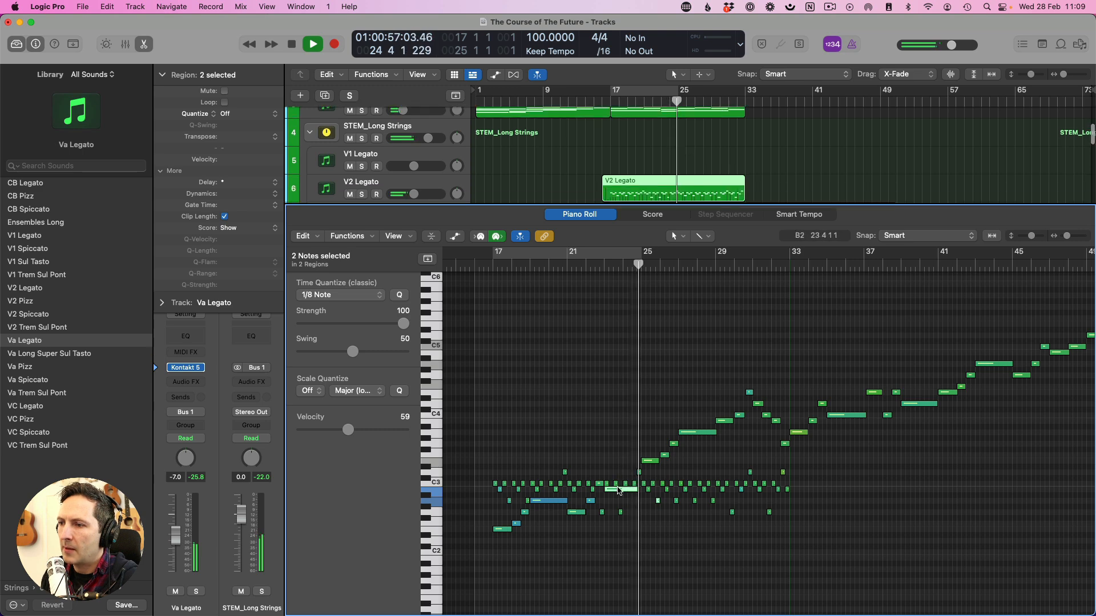
Raise the two selected notes three semitones to D3 and C3, replay the passage, and close the Piano Roll.
{"action": "left_click_drag", "start_coordinate": [619, 490], "coordinate": [620, 471]}
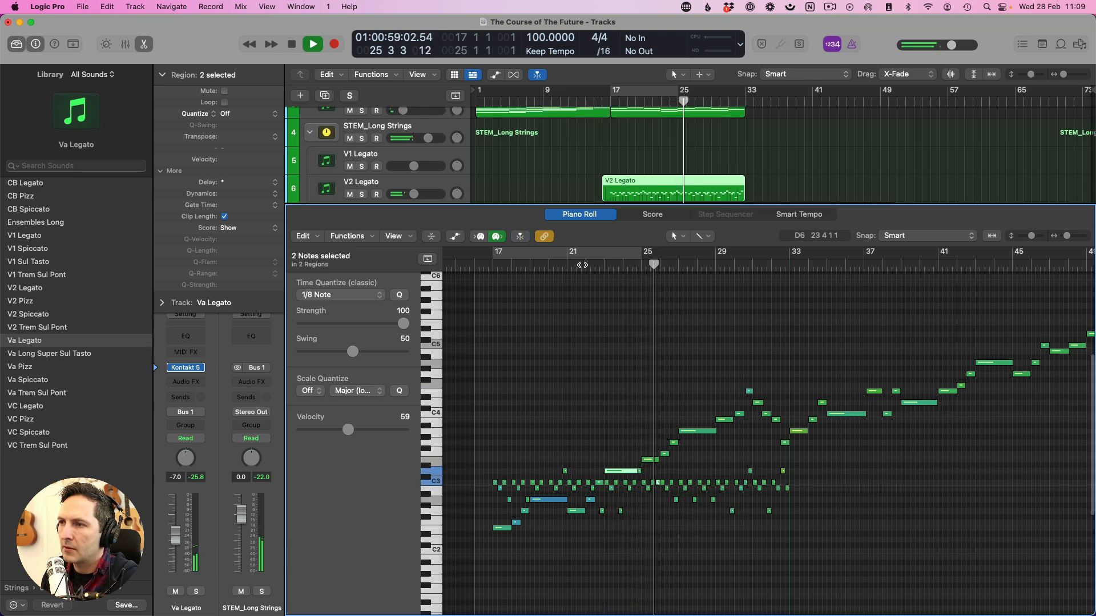
{"action": "left_click", "coordinate": [582, 265]}
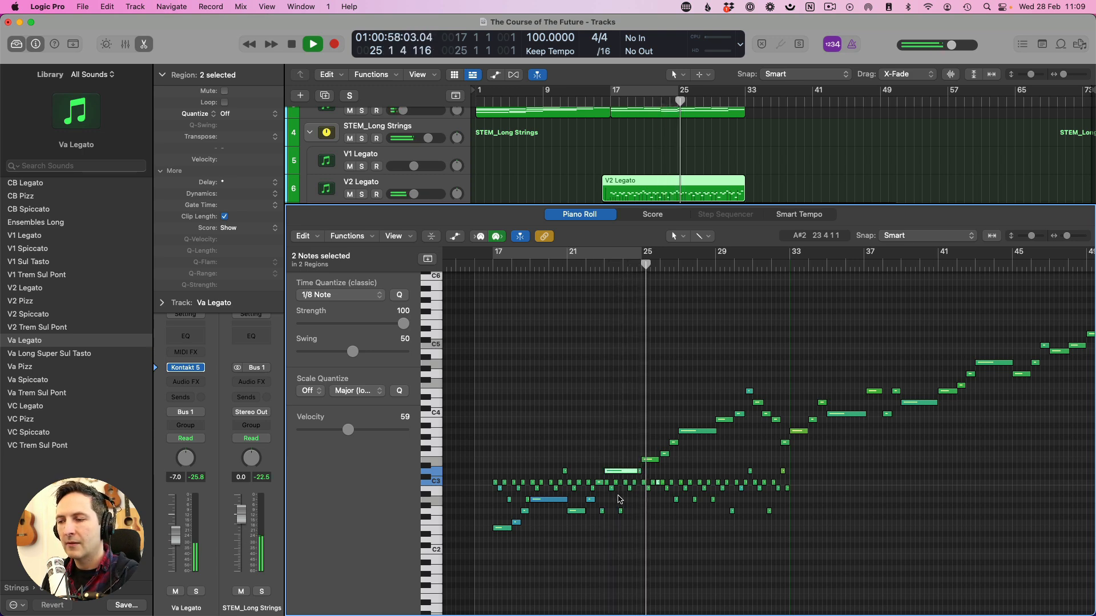
{"action": "key", "text": "e"}
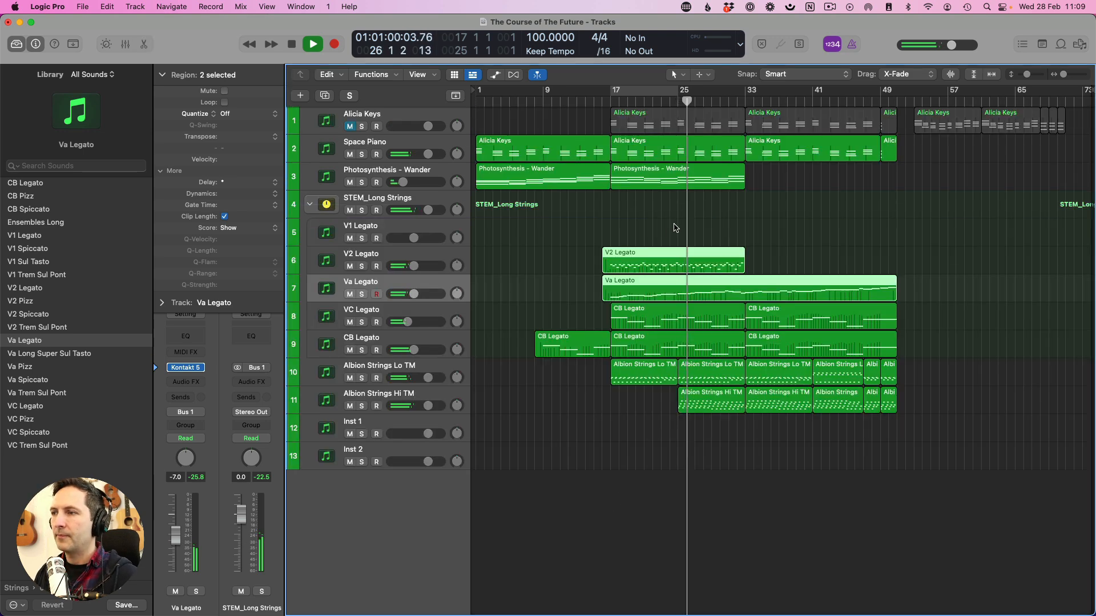
{"action": "left_click", "coordinate": [719, 242]}
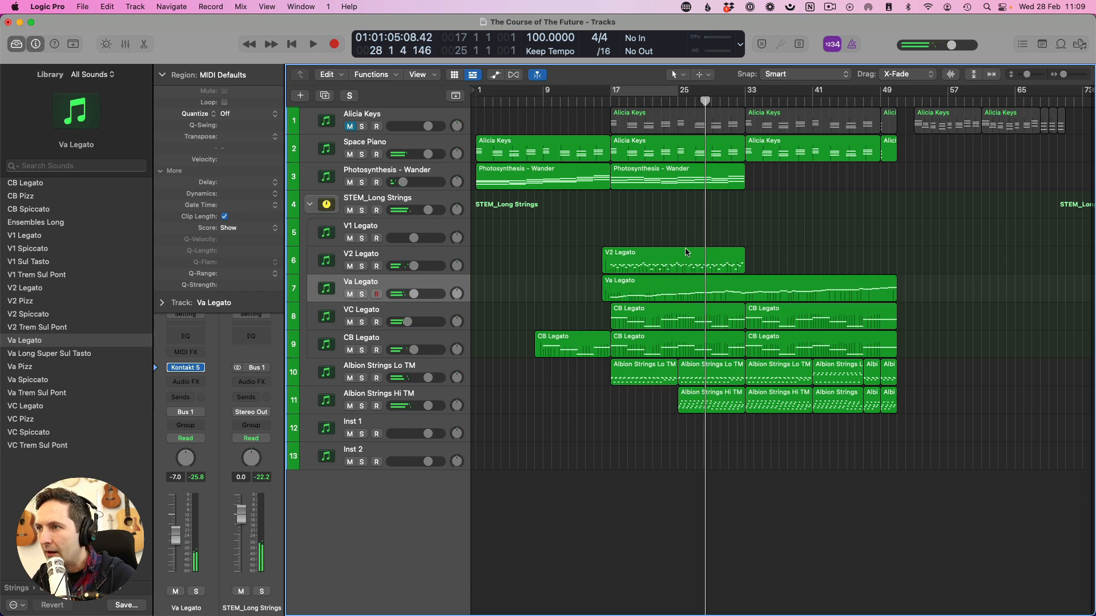
Extend the V2 Legato region so it ends together with the Va Legato region below it.
{"action": "left_click_drag", "start_coordinate": [677, 251], "coordinate": [766, 257]}
{"action": "left_click", "coordinate": [703, 254]}
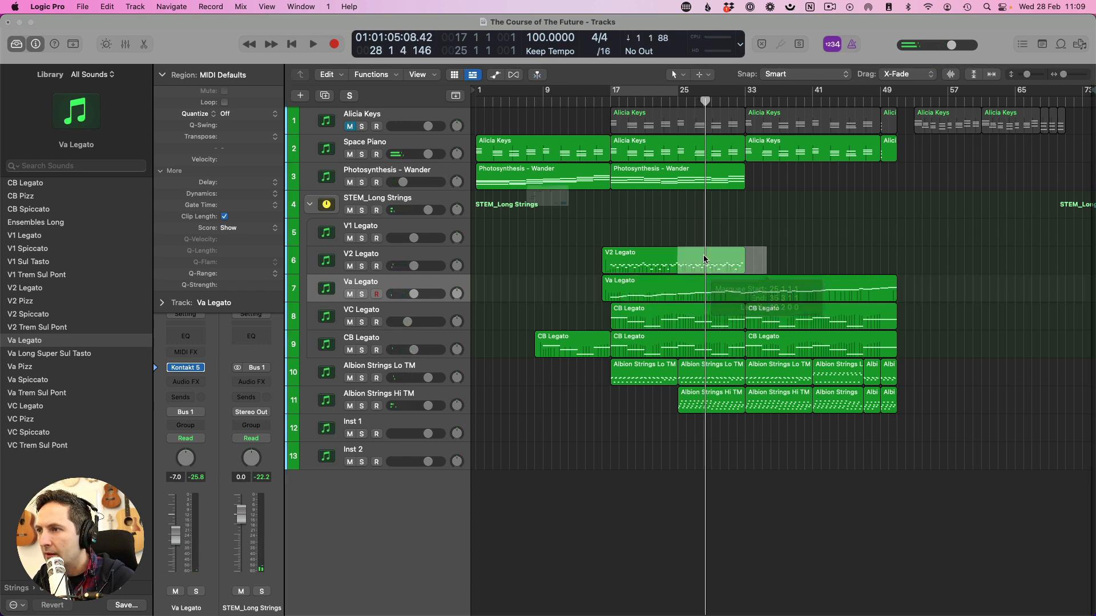
{"action": "left_click", "coordinate": [634, 238]}
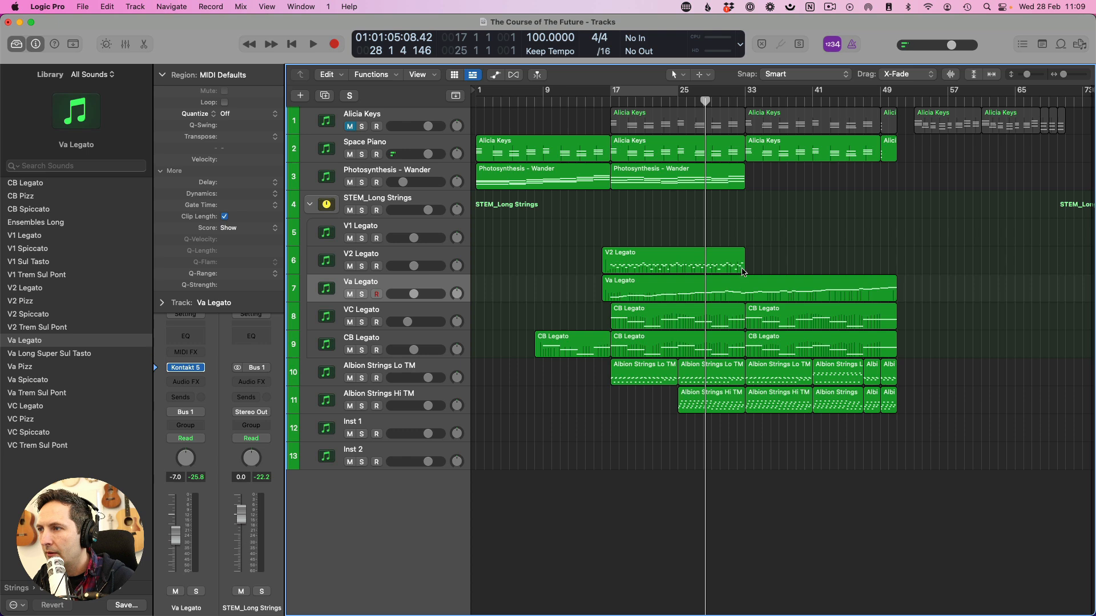
{"action": "left_click_drag", "start_coordinate": [742, 269], "coordinate": [895, 270]}
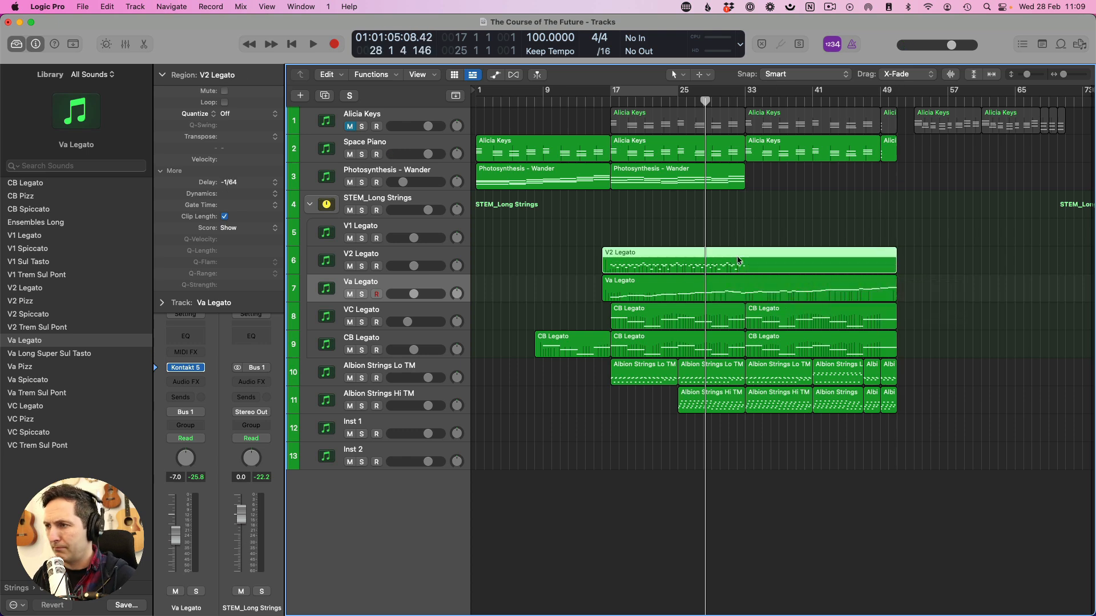
Play the V2 Legato region in the Piano Roll from bar 25 and lower the selected C3 note in that bar to A2.
{"action": "double_click", "coordinate": [738, 261]}
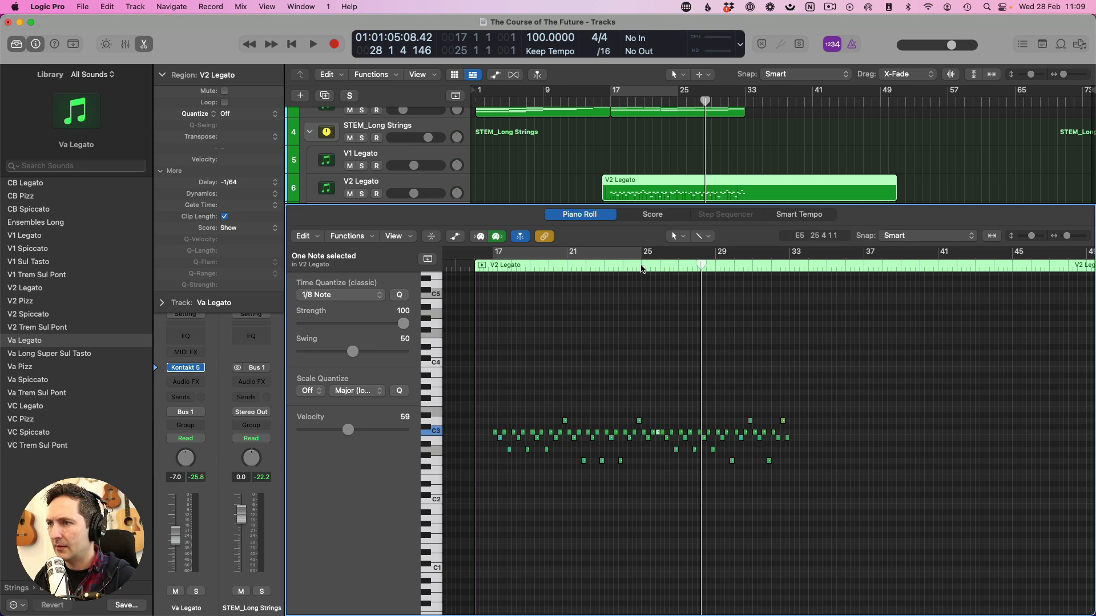
{"action": "left_click", "coordinate": [642, 269]}
{"action": "key", "text": "space"}
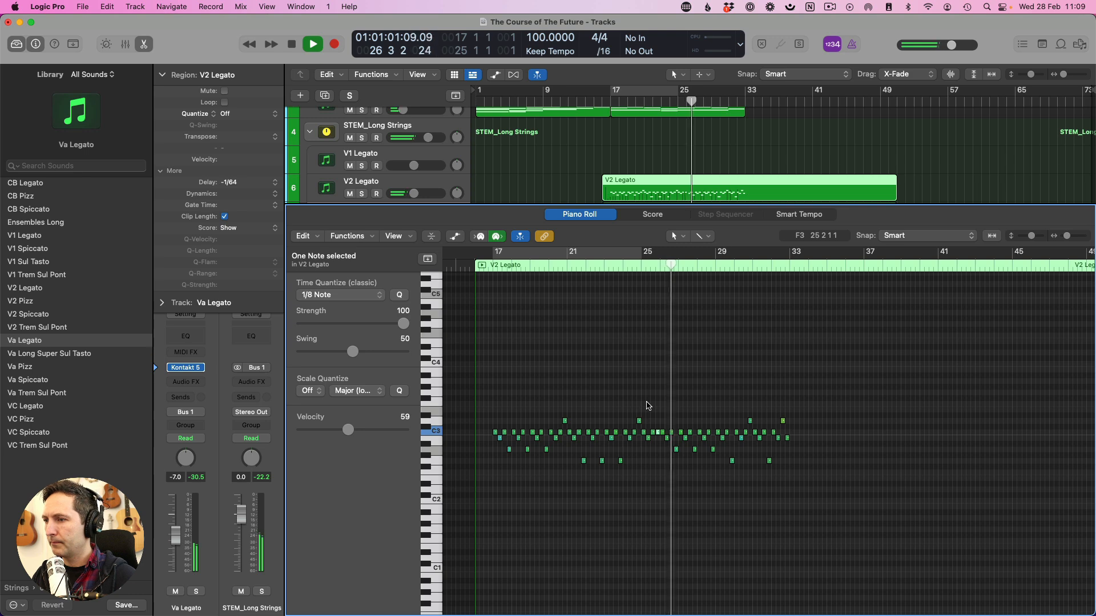
{"action": "left_click_drag", "start_coordinate": [657, 434], "coordinate": [658, 451]}
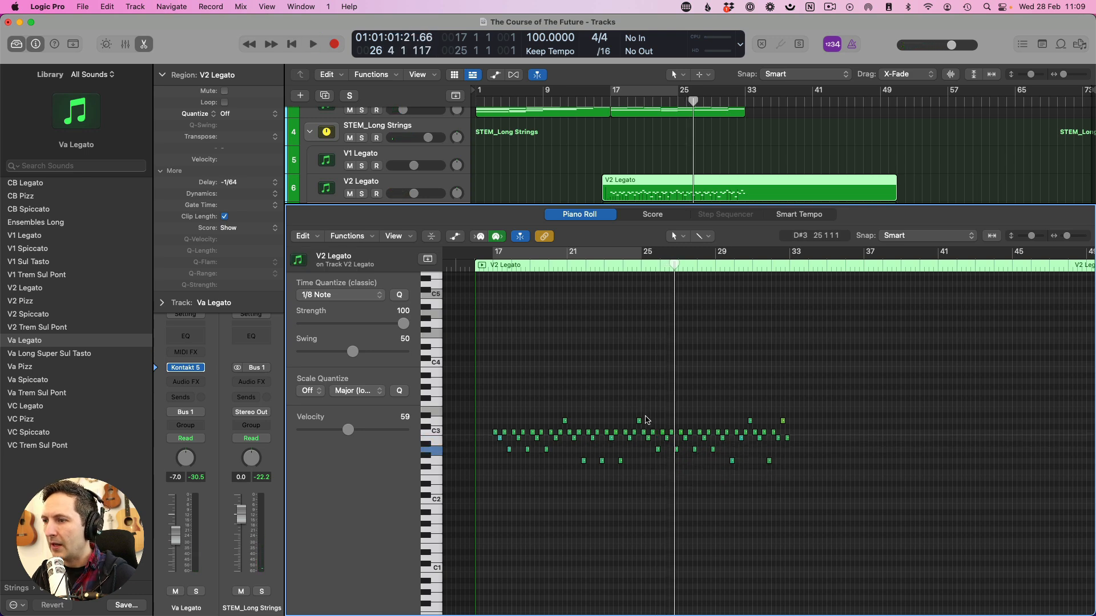
Copy the V2 Legato notes of bars 25 to 33 to bars 33 and 41, filling up to bar 49, and close the Piano Roll.
{"action": "left_click_drag", "start_coordinate": [644, 414], "coordinate": [839, 478]}
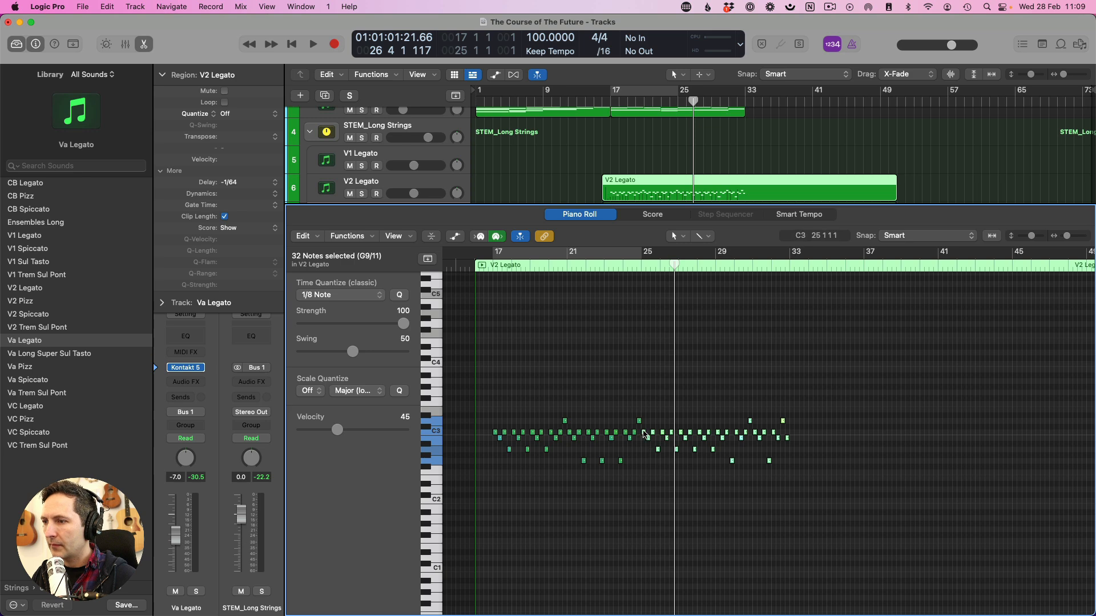
{"action": "left_click_drag", "start_coordinate": [644, 435], "coordinate": [945, 437]}
{"action": "scroll", "coordinate": [936, 438], "scroll_direction": "right", "scroll_amount": 5}
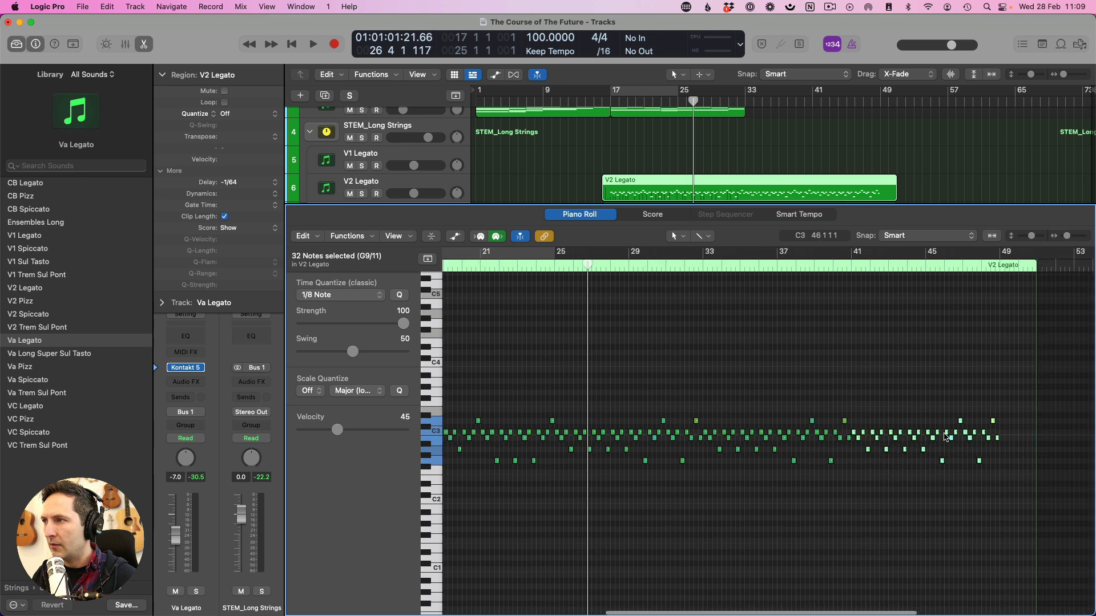
{"action": "left_click", "coordinate": [901, 456]}
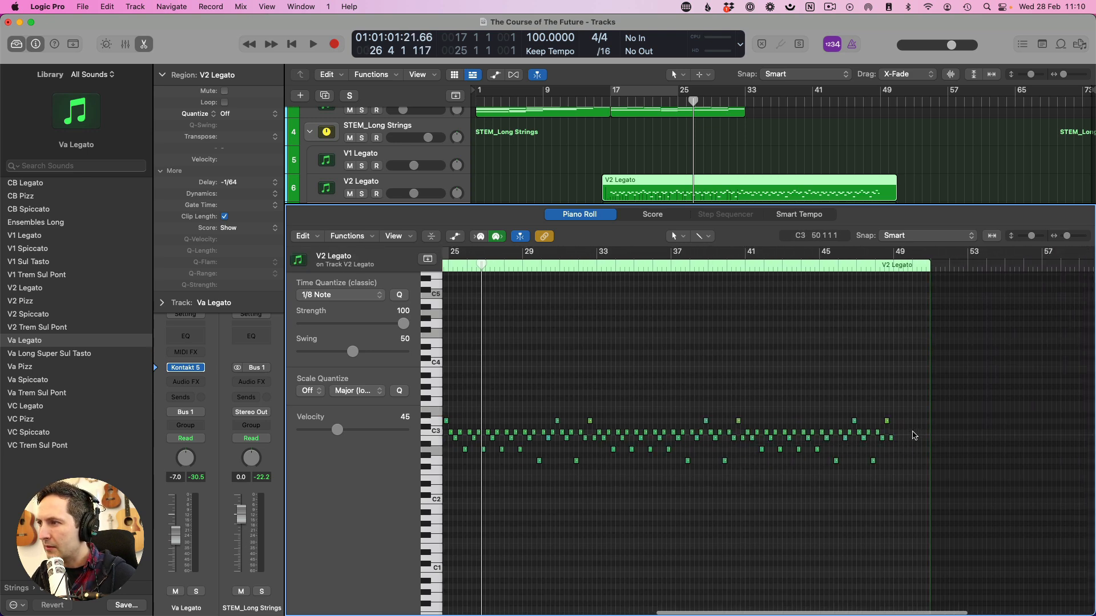
{"action": "left_click_drag", "start_coordinate": [904, 469], "coordinate": [912, 438]}
{"action": "key", "text": "p"}
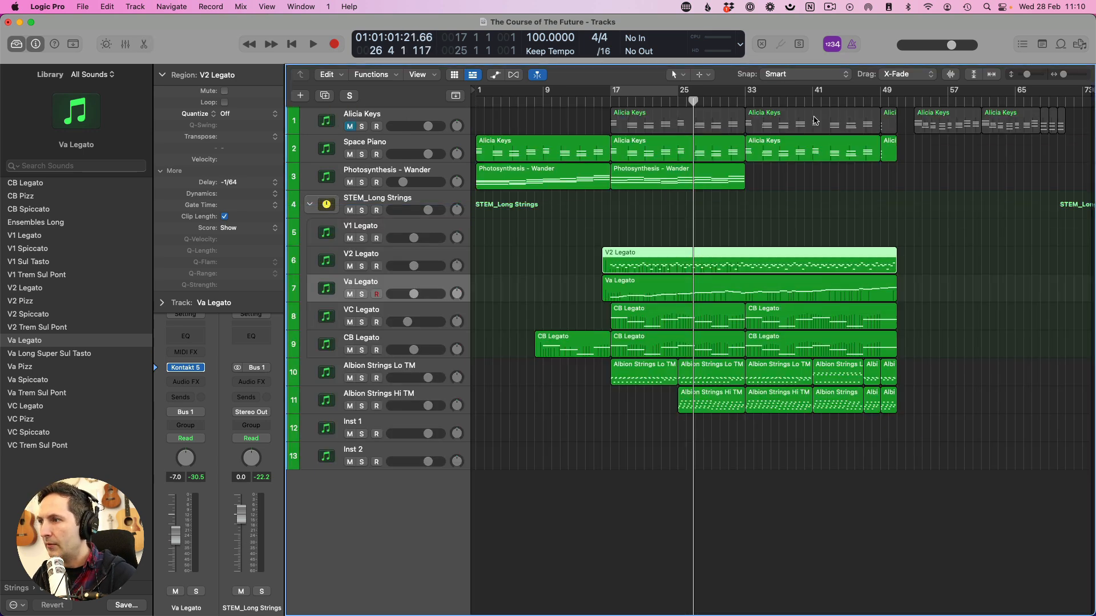
Play the arrangement from bar 32 and lower the Va Legato track volume to -11.2 dB.
{"action": "left_click", "coordinate": [741, 99]}
{"action": "key", "text": "space"}
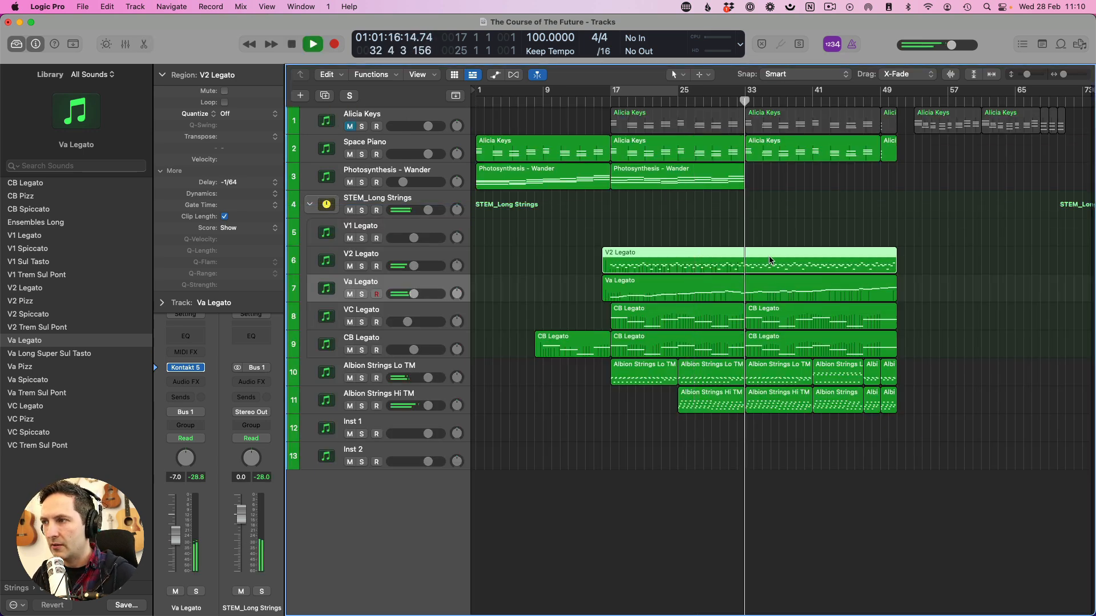
{"action": "key", "text": "p"}
{"action": "key", "text": "p"}
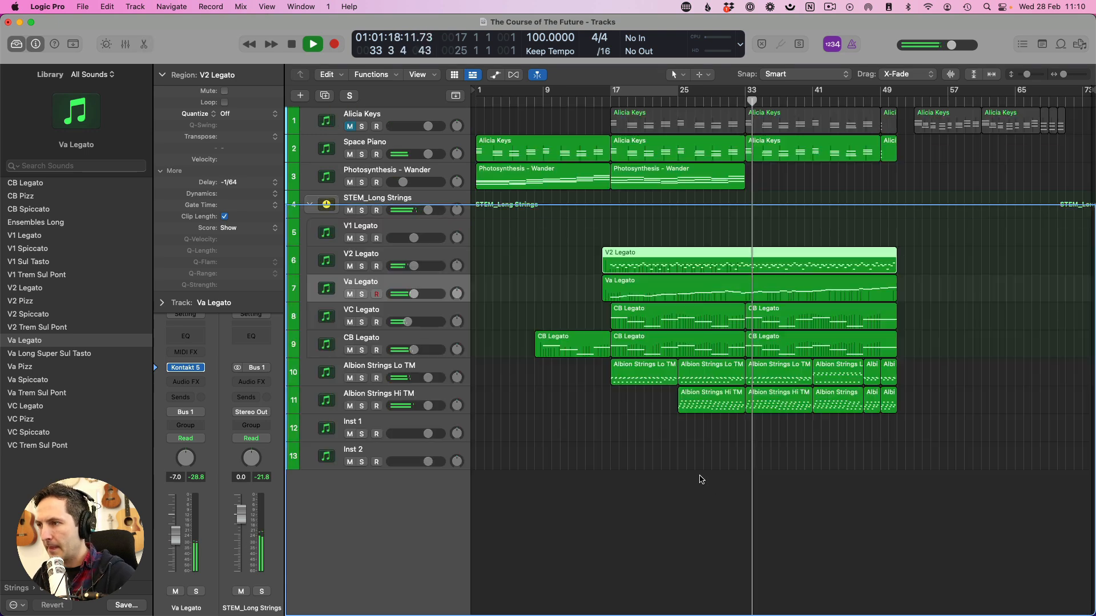
{"action": "left_click", "coordinate": [562, 267]}
{"action": "left_click_drag", "start_coordinate": [415, 294], "coordinate": [409, 295]}
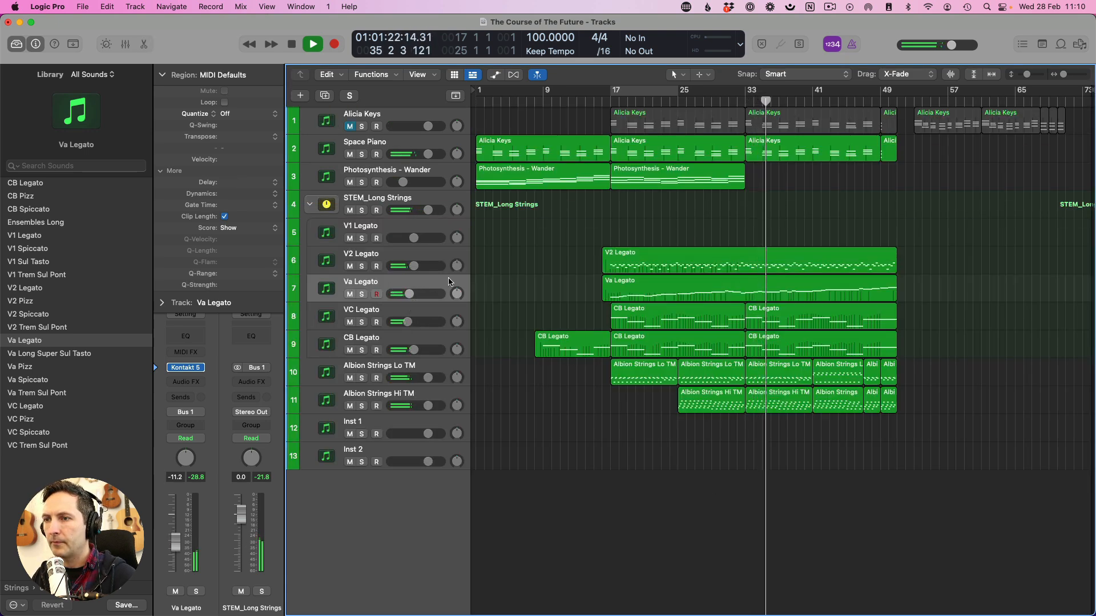
Set the Va Legato region's delay to -1/64.
{"action": "left_click", "coordinate": [636, 256]}
{"action": "left_click", "coordinate": [635, 288]}
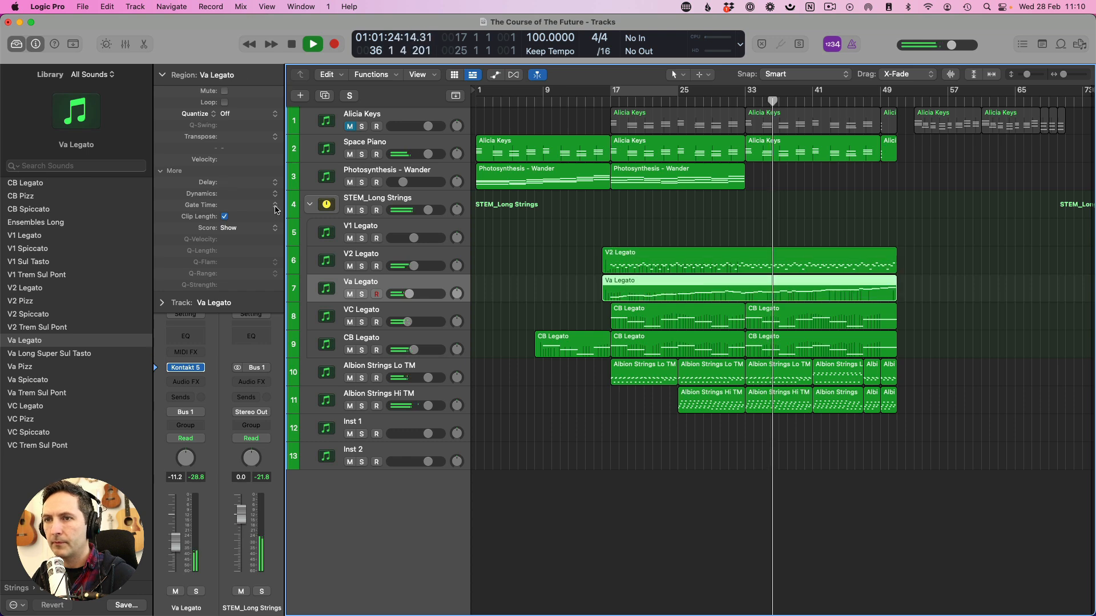
{"action": "left_click", "coordinate": [275, 183]}
{"action": "left_click", "coordinate": [269, 218]}
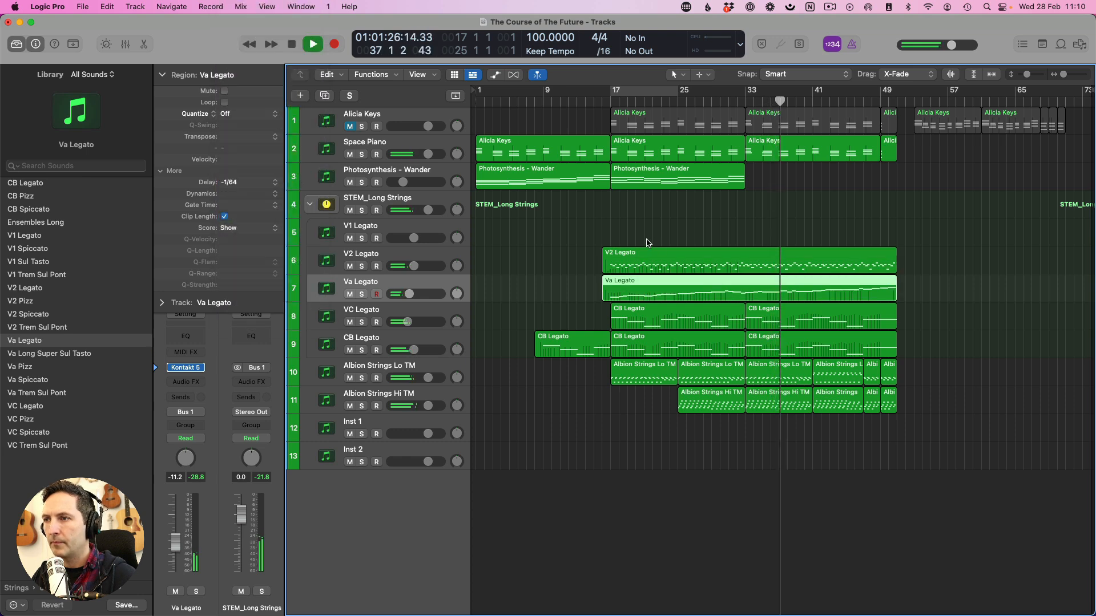
{"action": "left_click", "coordinate": [595, 231]}
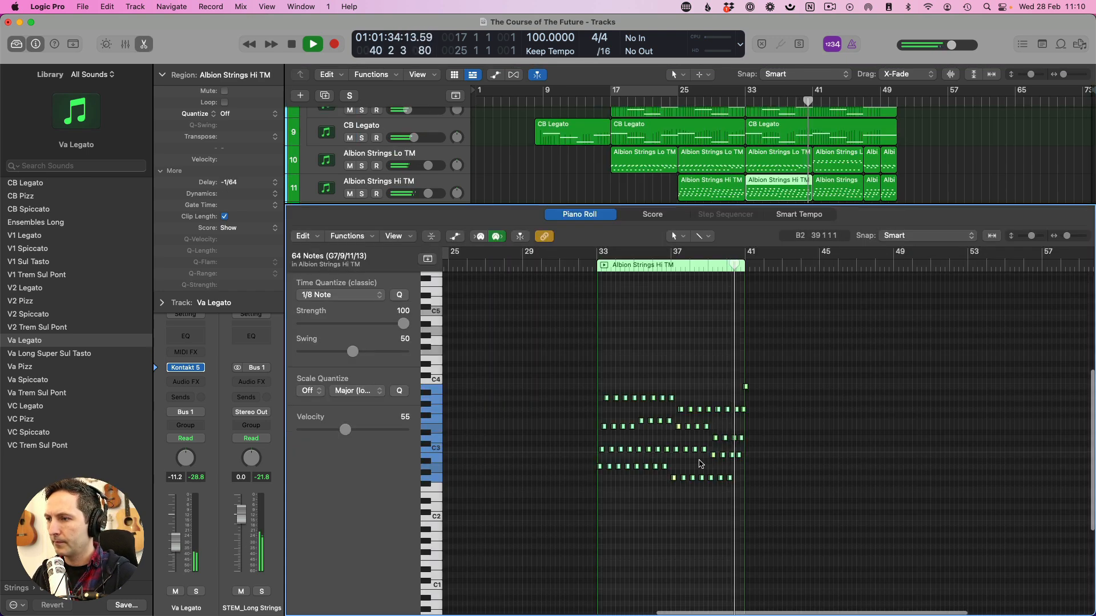
Examine the notes of the Albion Strings Hi TM region at bar 33 in the Piano Roll, and close the editor.
{"action": "key", "text": "z"}
{"action": "key", "text": "e"}
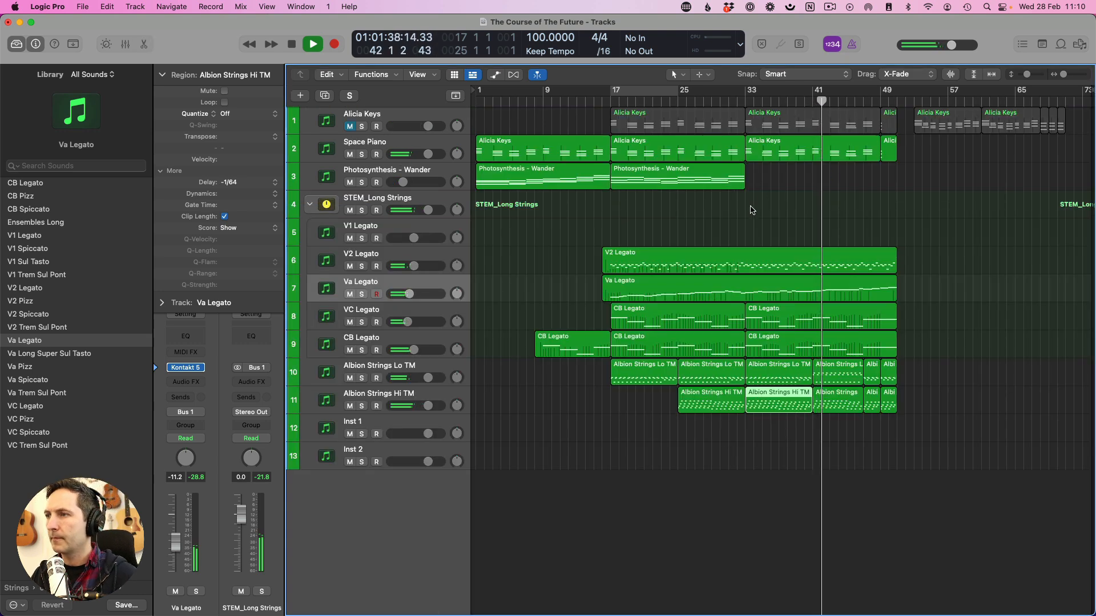
{"action": "left_click", "coordinate": [753, 239]}
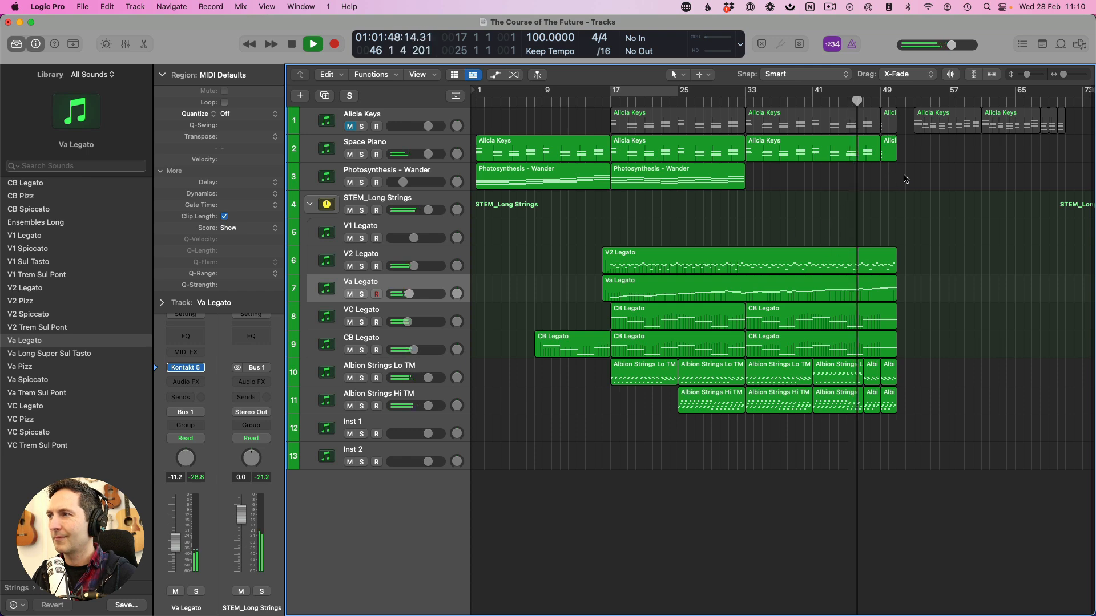
Unmute the Alicia Keys track and mute only its three regions between bars 17 and 51.
{"action": "left_click", "coordinate": [350, 126]}
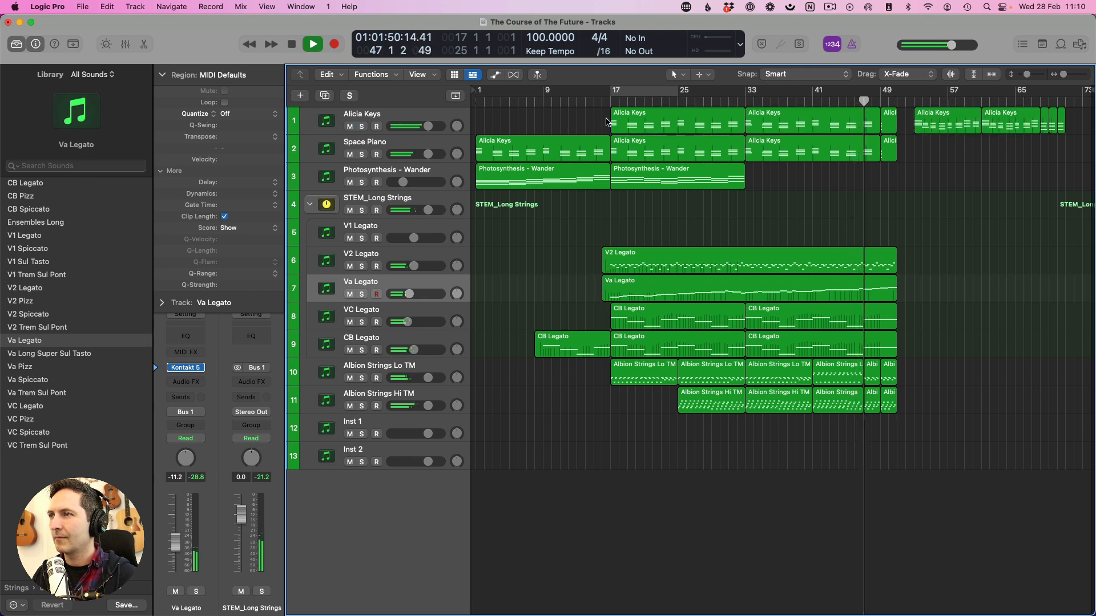
{"action": "left_click_drag", "start_coordinate": [604, 122], "coordinate": [886, 125]}
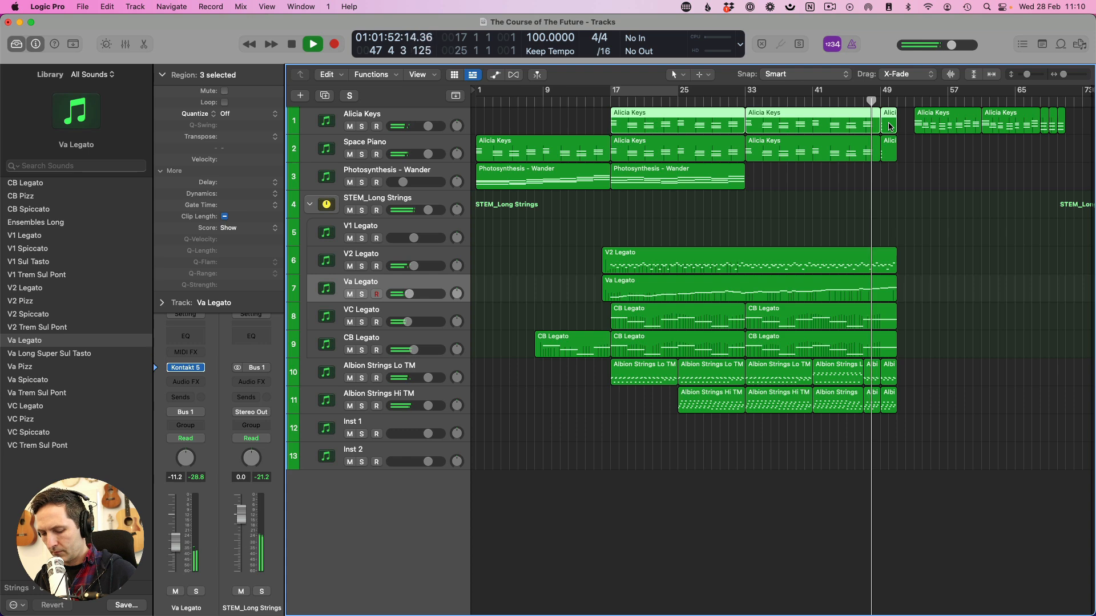
{"action": "key", "text": "ctrl+m"}
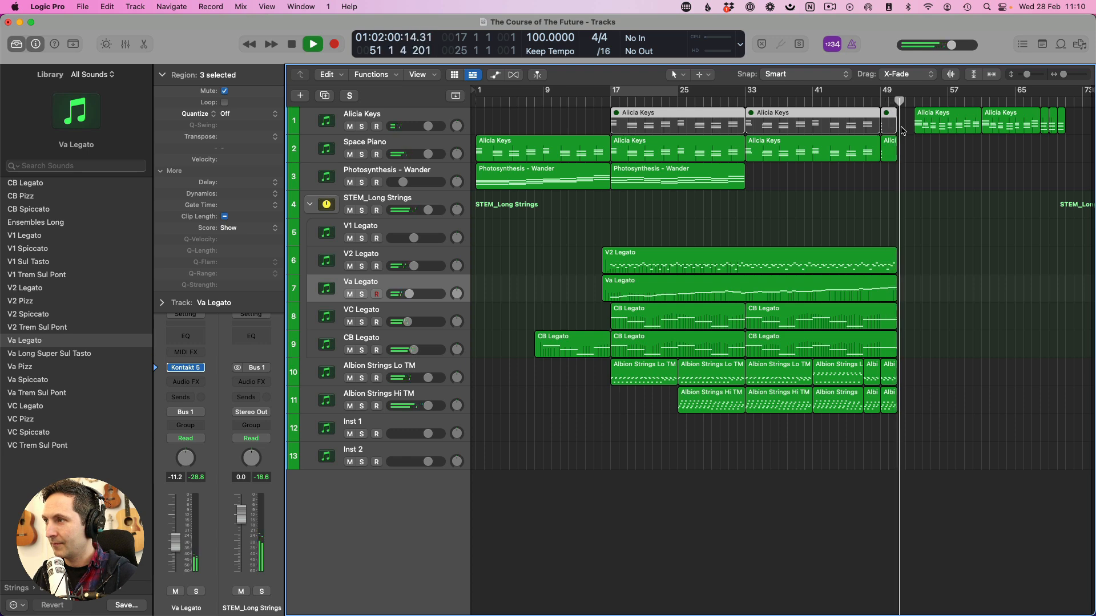
Move the last five Alicia Keys regions one bar earlier so they start at bar 52, and preview them.
{"action": "key", "text": "space"}
{"action": "left_click_drag", "start_coordinate": [1071, 156], "coordinate": [931, 117]}
{"action": "key", "text": "space"}
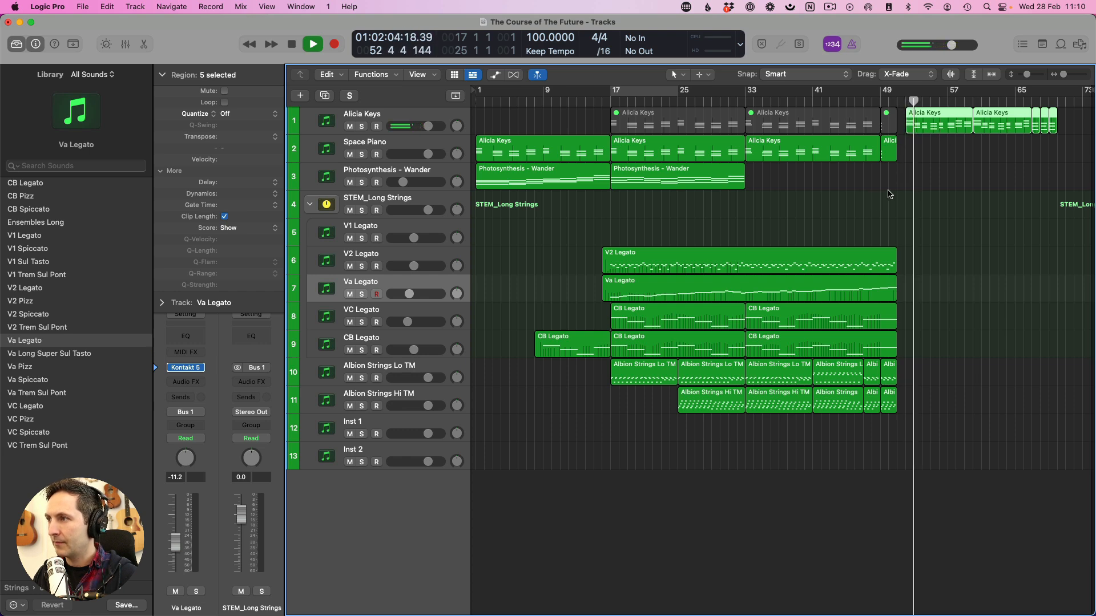
{"action": "key", "text": "space"}
Record a two-bar phrase on the Albion Strings Hi TM track from bar 52.
{"action": "left_click", "coordinate": [907, 102]}
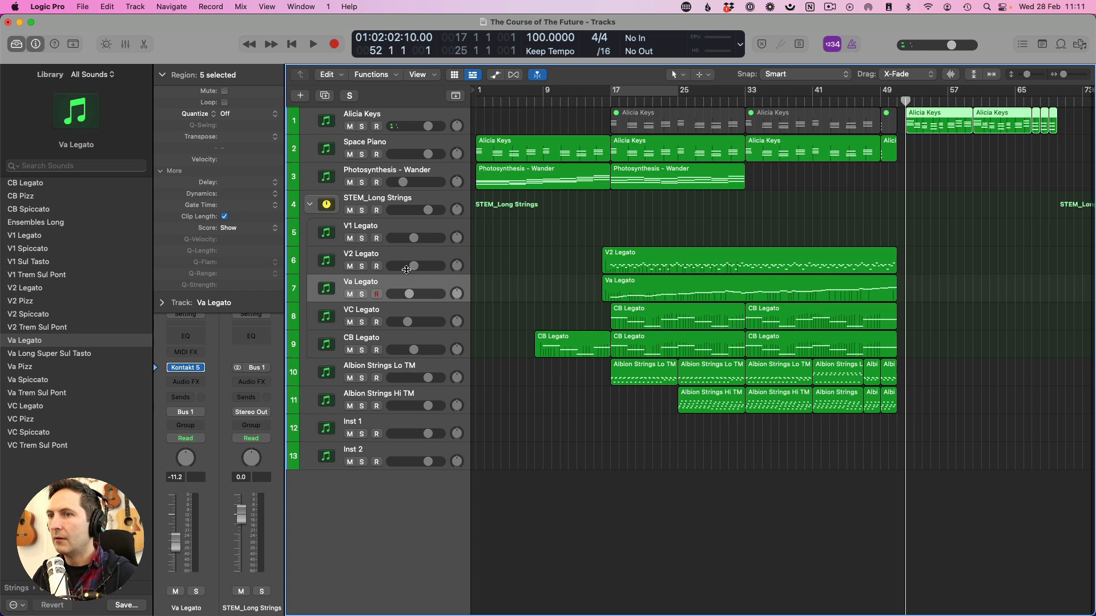
{"action": "left_click", "coordinate": [399, 403]}
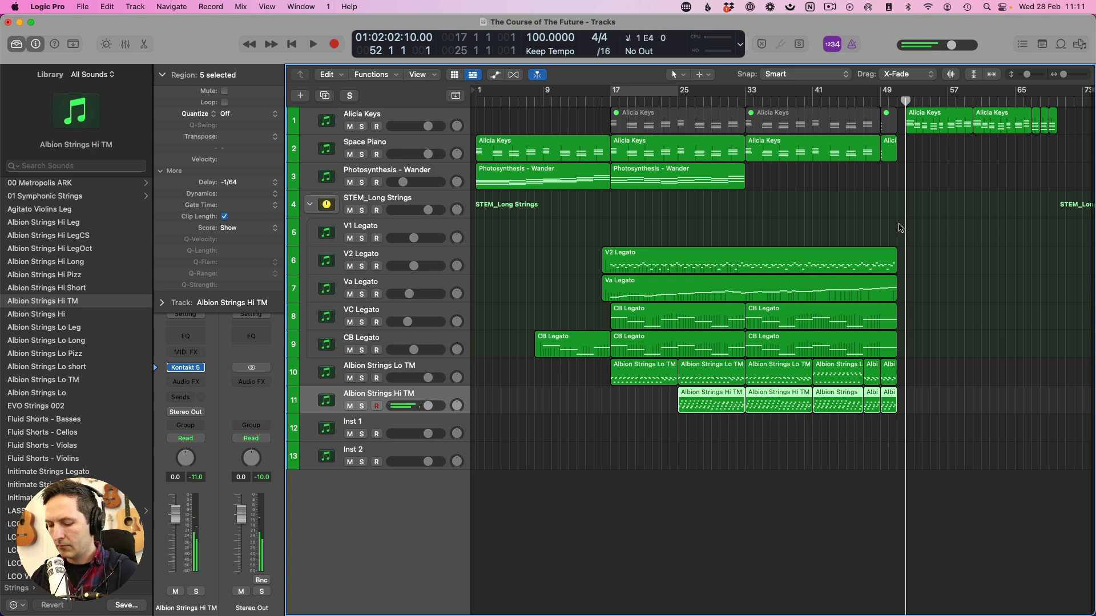
{"action": "key", "text": "r"}
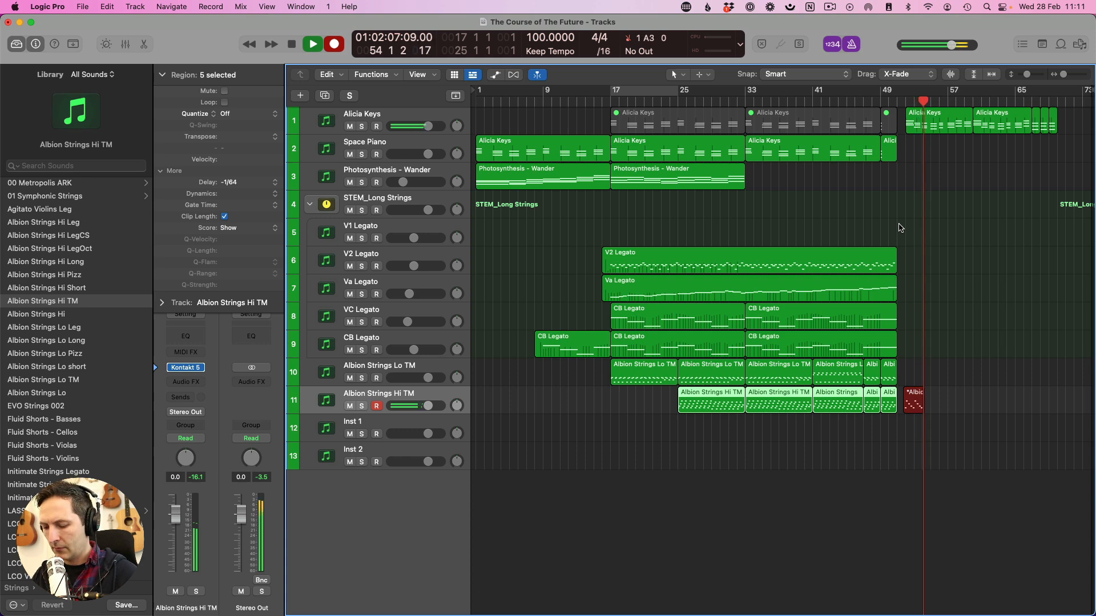
{"action": "key", "text": "space"}
Open the new Albion Strings Hi TM region in the Piano Roll and force legato on all 16 notes up to the following notes.
{"action": "double_click", "coordinate": [914, 403]}
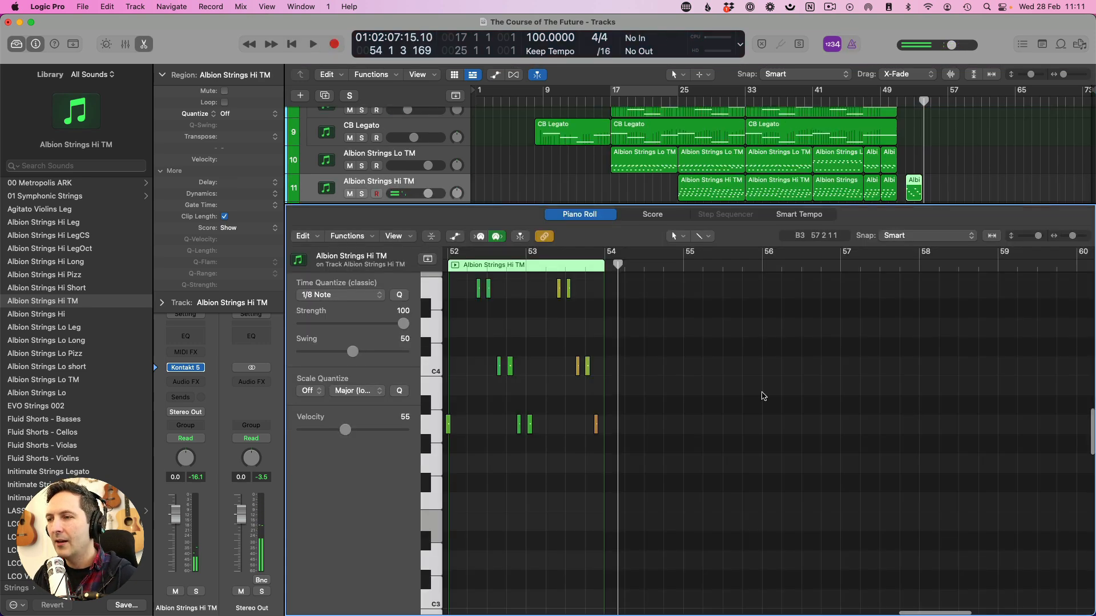
{"action": "key", "text": "z"}
{"action": "key", "text": "super+a"}
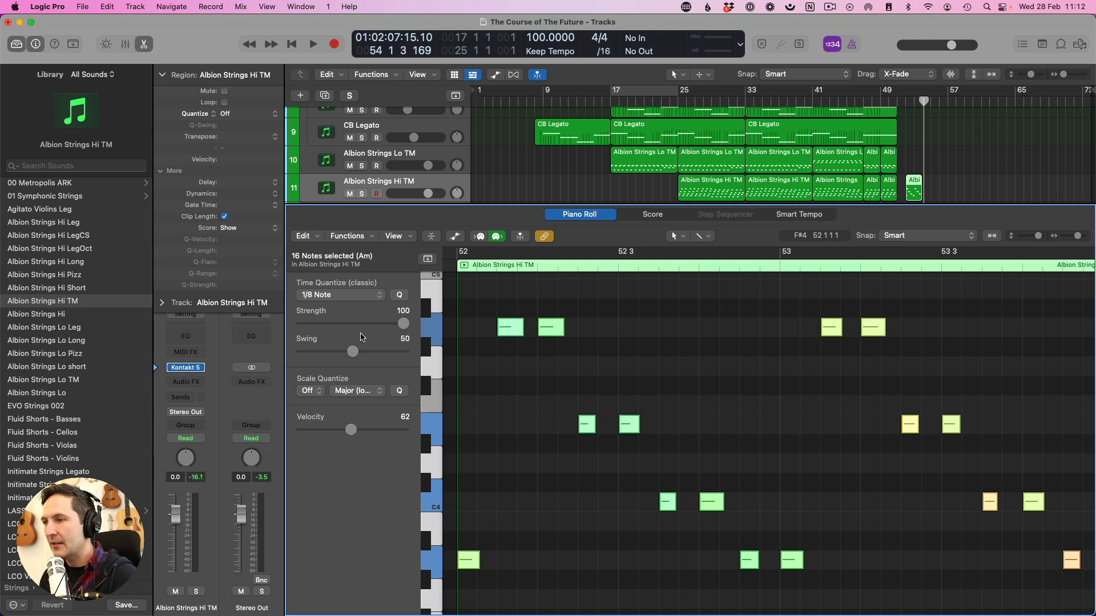
{"action": "left_click", "coordinate": [526, 456]}
{"action": "key", "text": "super+a"}
{"action": "right_click", "coordinate": [468, 558]}
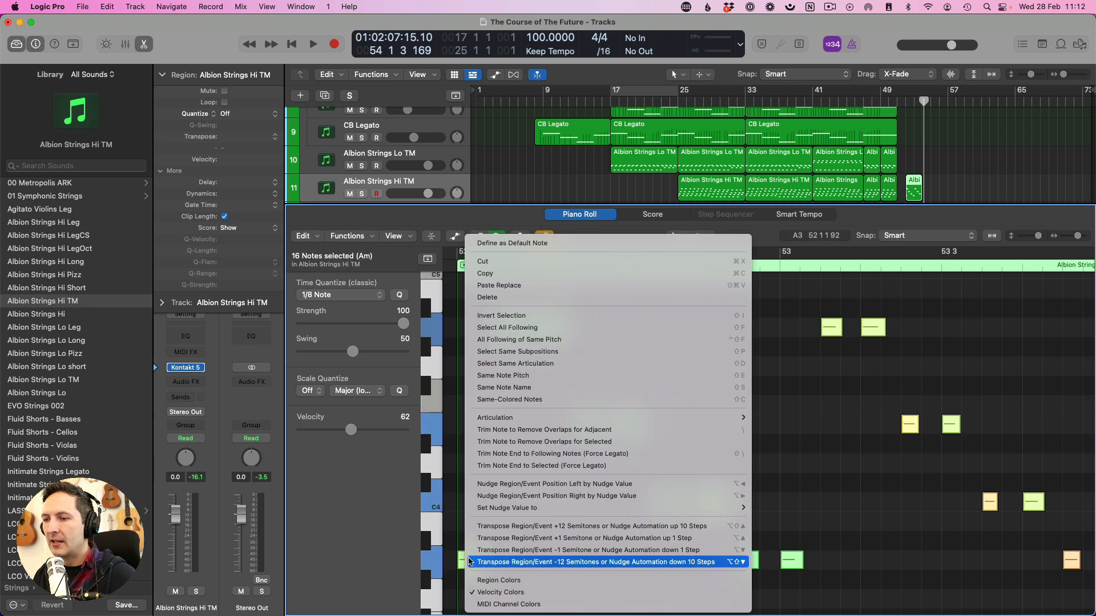
{"action": "left_click", "coordinate": [551, 454]}
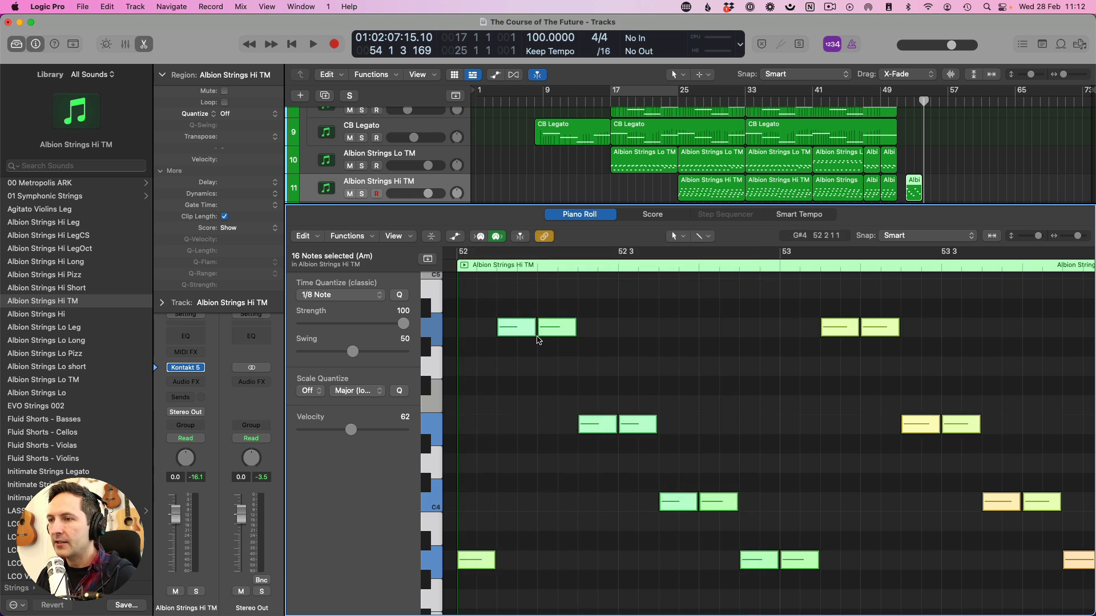
Shorten all 16 notes equally to just under a sixteenth note and set their velocity to 90.
{"action": "left_click_drag", "start_coordinate": [537, 340], "coordinate": [512, 341]}
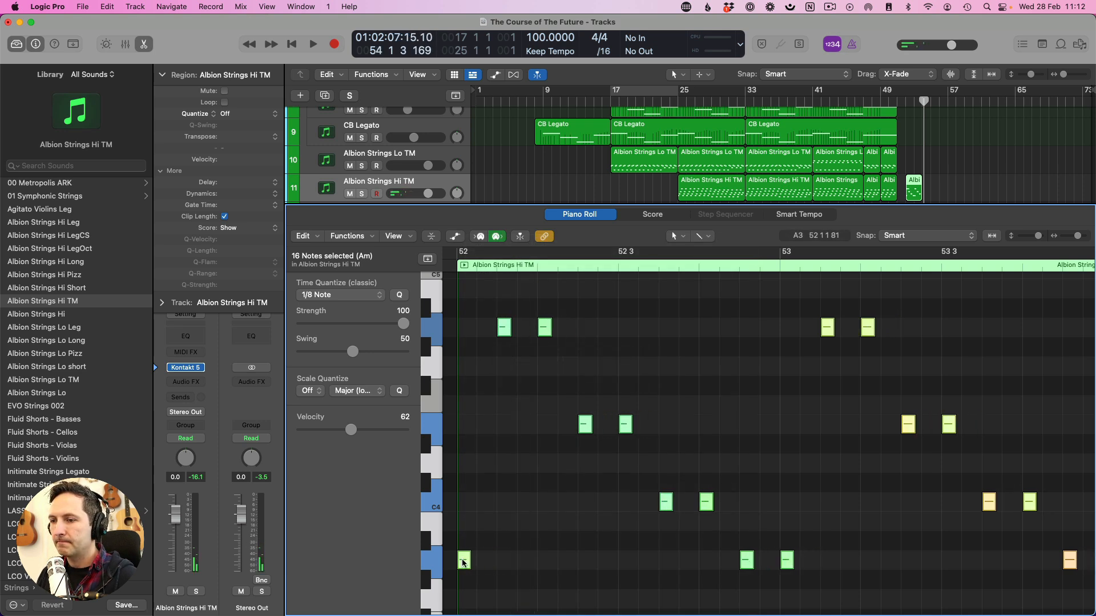
{"action": "left_click_drag", "start_coordinate": [357, 436], "coordinate": [378, 435]}
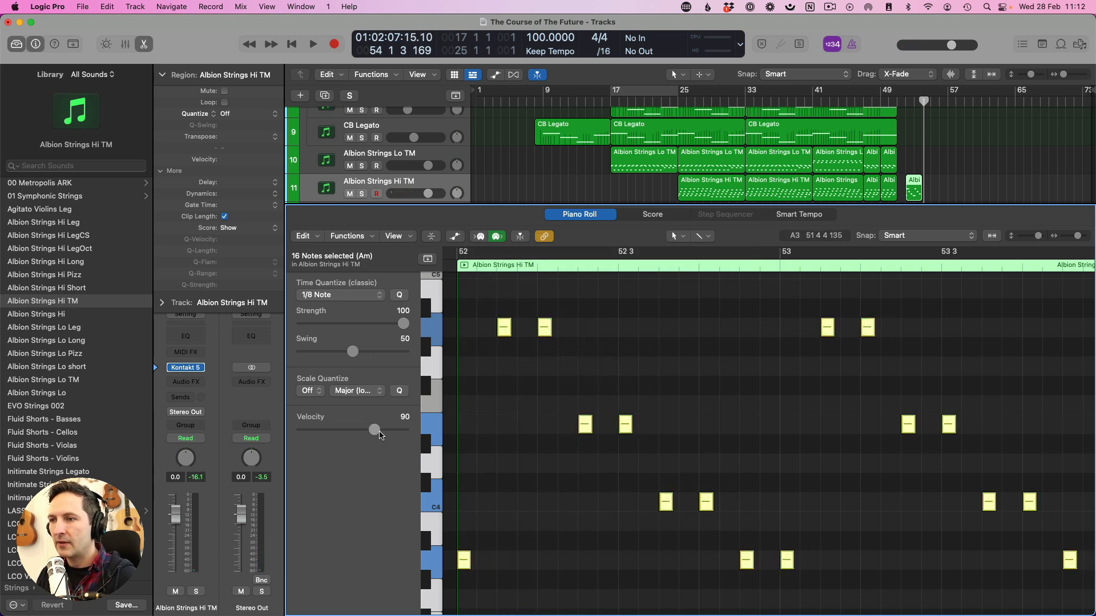
{"action": "left_click_drag", "start_coordinate": [464, 560], "coordinate": [484, 561]}
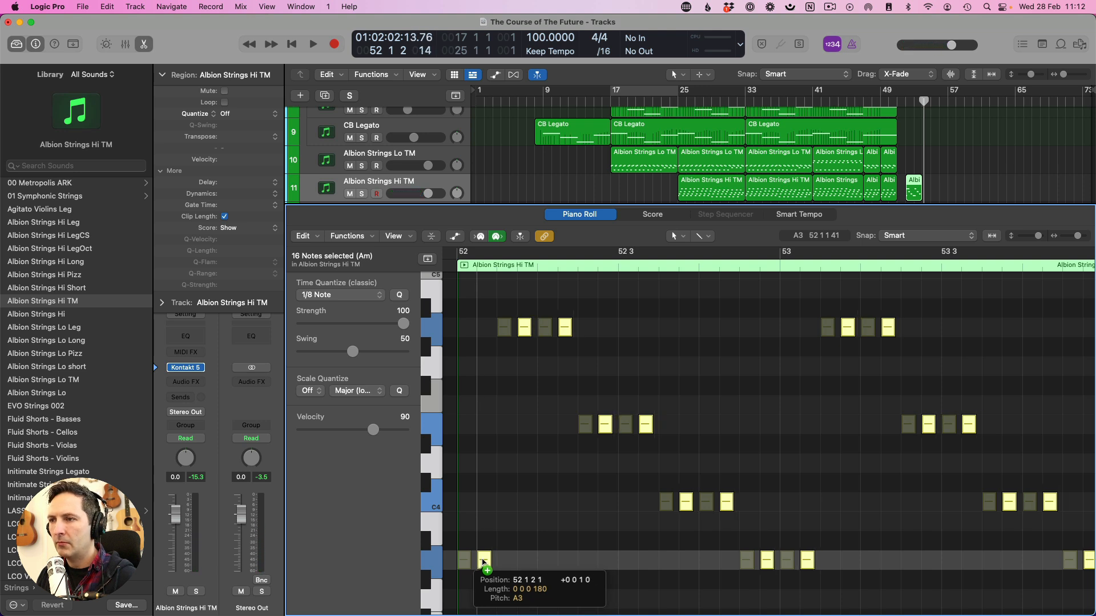
{"action": "left_click_drag", "start_coordinate": [483, 562], "coordinate": [464, 561]}
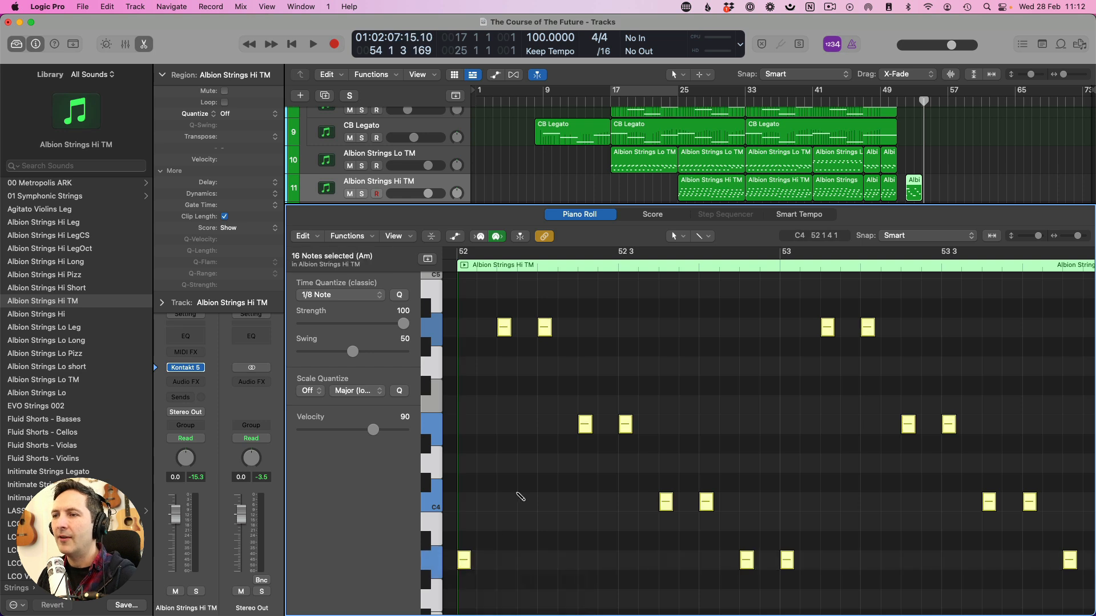
{"action": "left_click_drag", "start_coordinate": [512, 337], "coordinate": [515, 338]}
Apply the Double Speed MIDI Transform to the 16 selected notes, preview the faster phrase and close the Piano Roll.
{"action": "left_click", "coordinate": [348, 236]}
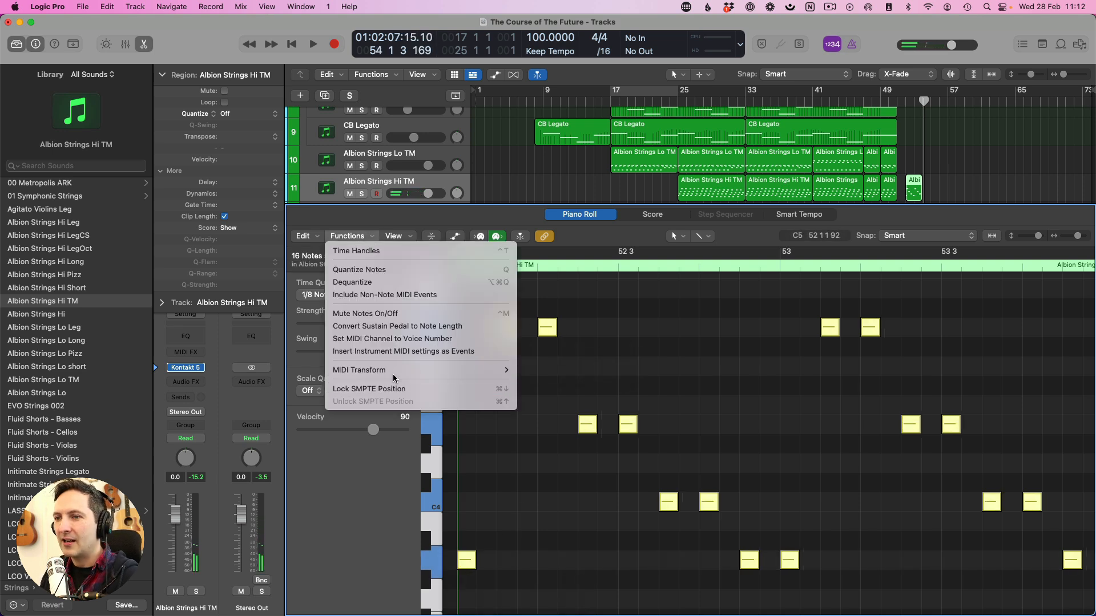
{"action": "mouse_move", "coordinate": [394, 378]}
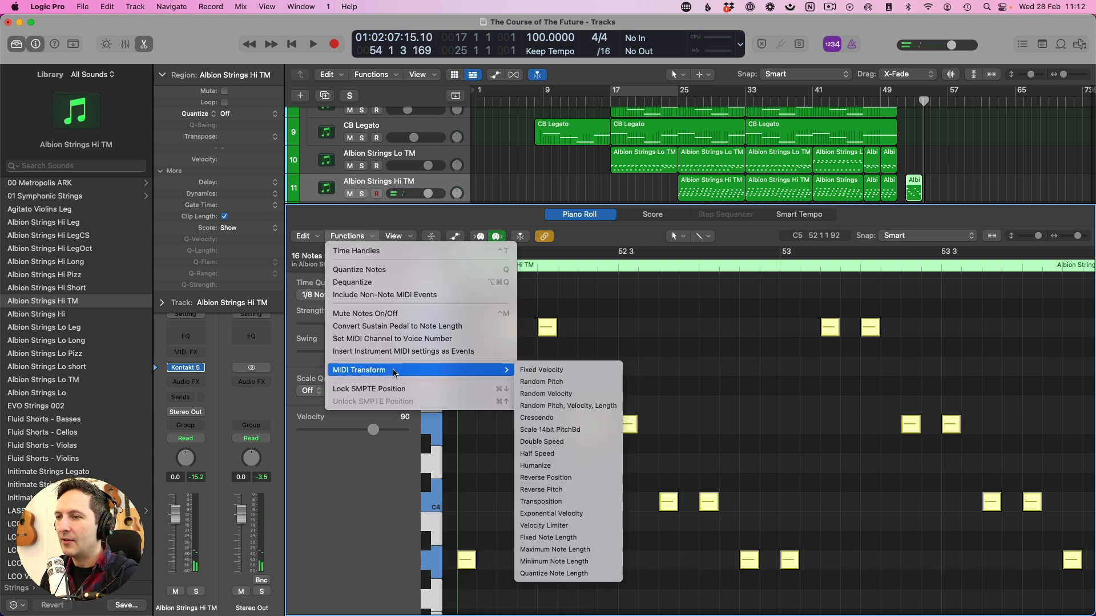
{"action": "left_click", "coordinate": [564, 442]}
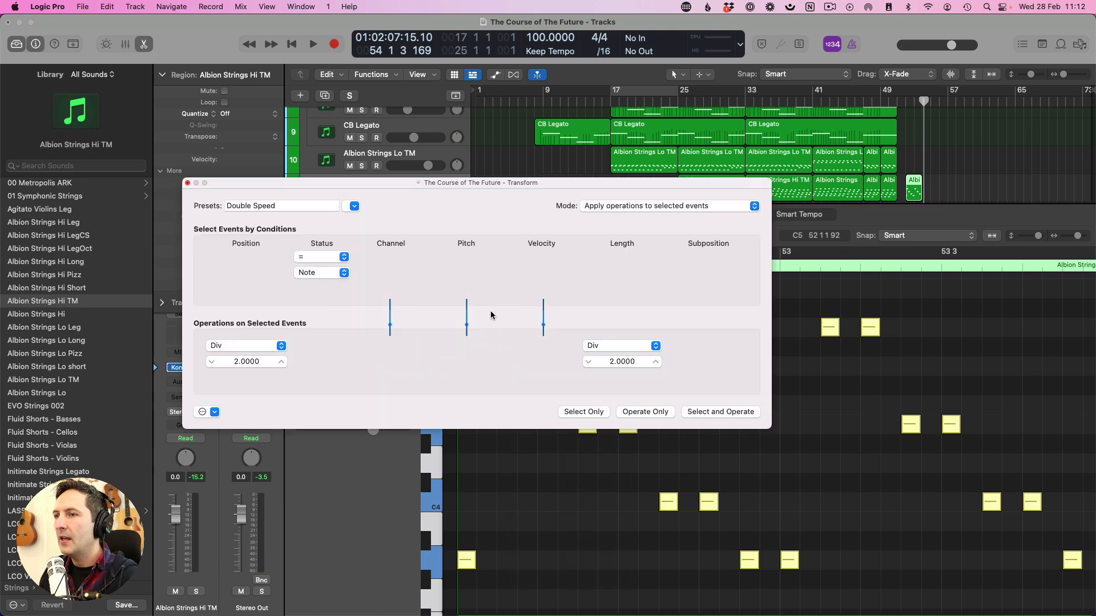
{"action": "left_click", "coordinate": [636, 414]}
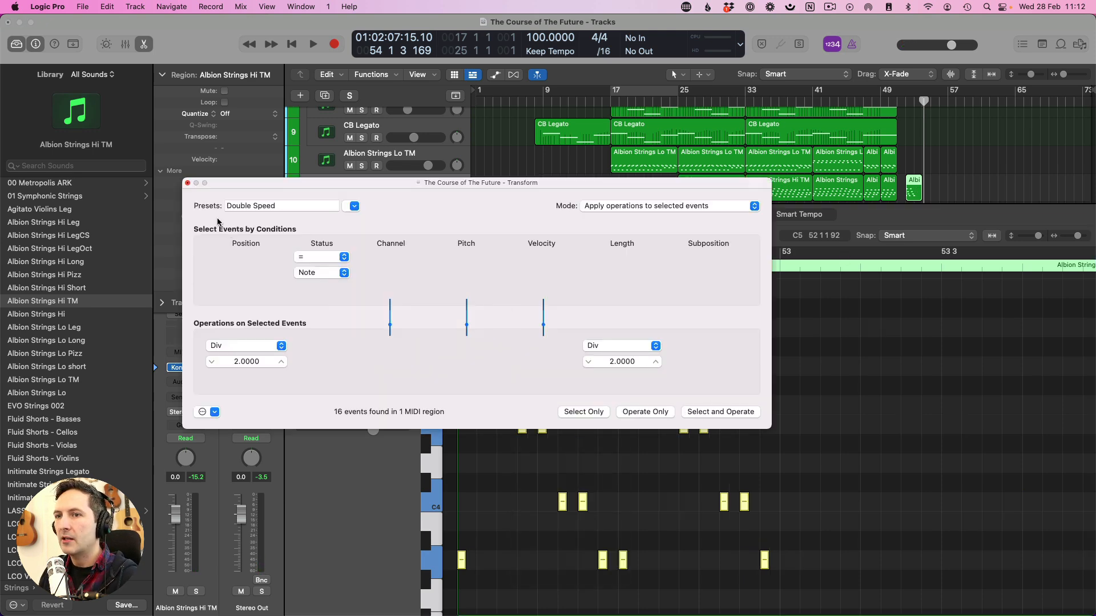
{"action": "left_click", "coordinate": [187, 184]}
{"action": "key", "text": "space"}
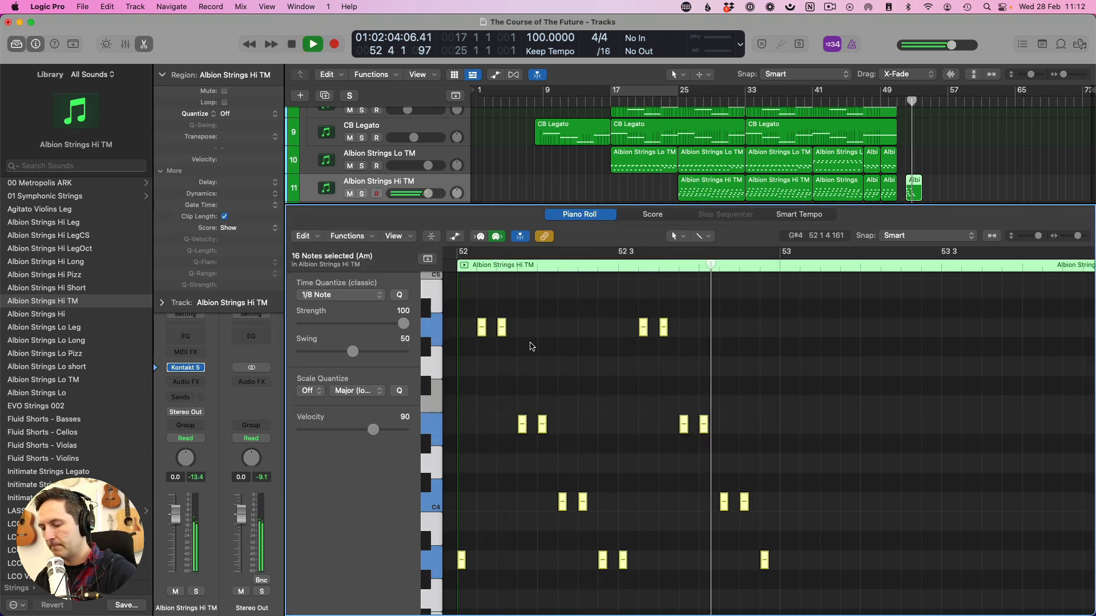
{"action": "key", "text": "p"}
{"action": "key", "text": "space"}
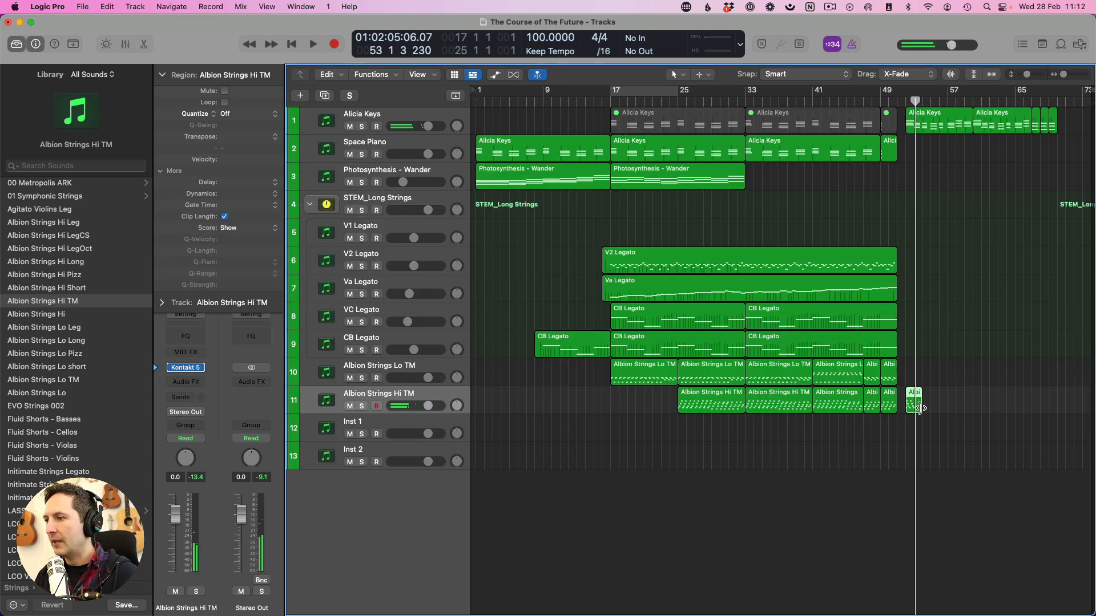
Trim the Albion Strings Hi TM region at bar 52 to one bar and place copies at bars 56, 60 and 64.
{"action": "left_click_drag", "start_coordinate": [921, 409], "coordinate": [979, 406]}
{"action": "left_click", "coordinate": [910, 402], "text": "shift"}
{"action": "key", "text": "super+z"}
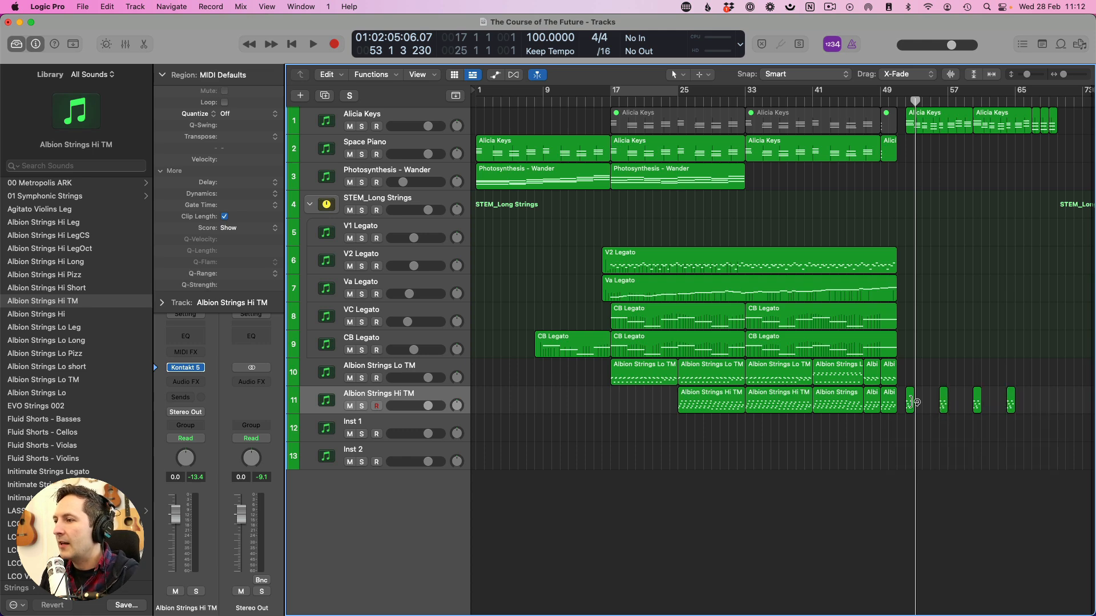
Copy the one-bar Albion Strings Hi TM region to bar 53 and raise the copy's four E4 notes to F4.
{"action": "left_click", "coordinate": [910, 403]}
{"action": "left_click_drag", "start_coordinate": [912, 405], "coordinate": [919, 405]}
{"action": "double_click", "coordinate": [919, 405]}
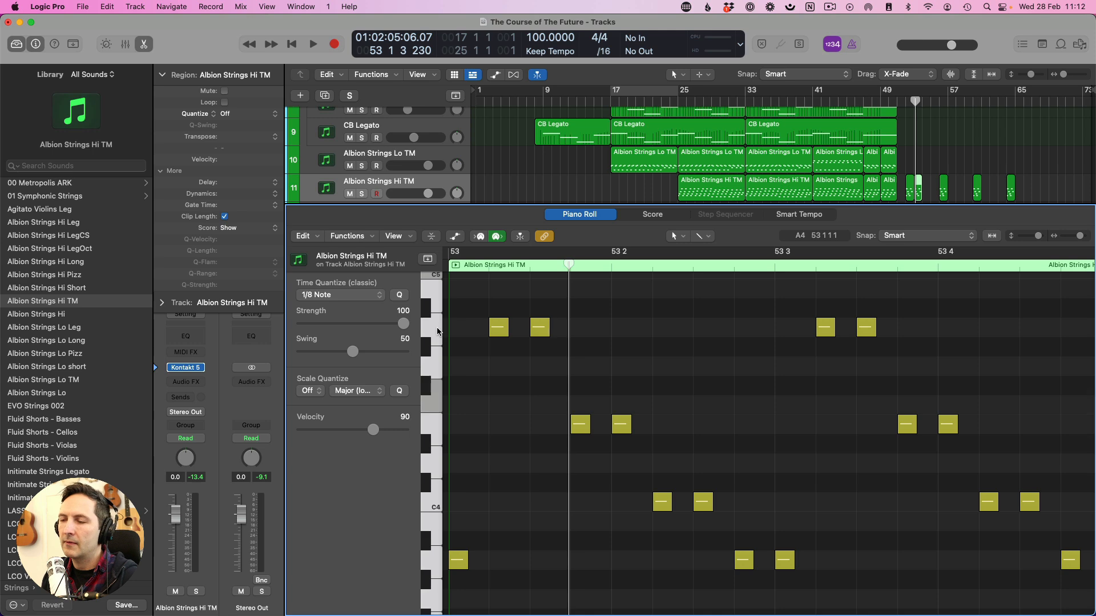
{"action": "left_click", "coordinate": [437, 329]}
{"action": "left_click", "coordinate": [434, 428]}
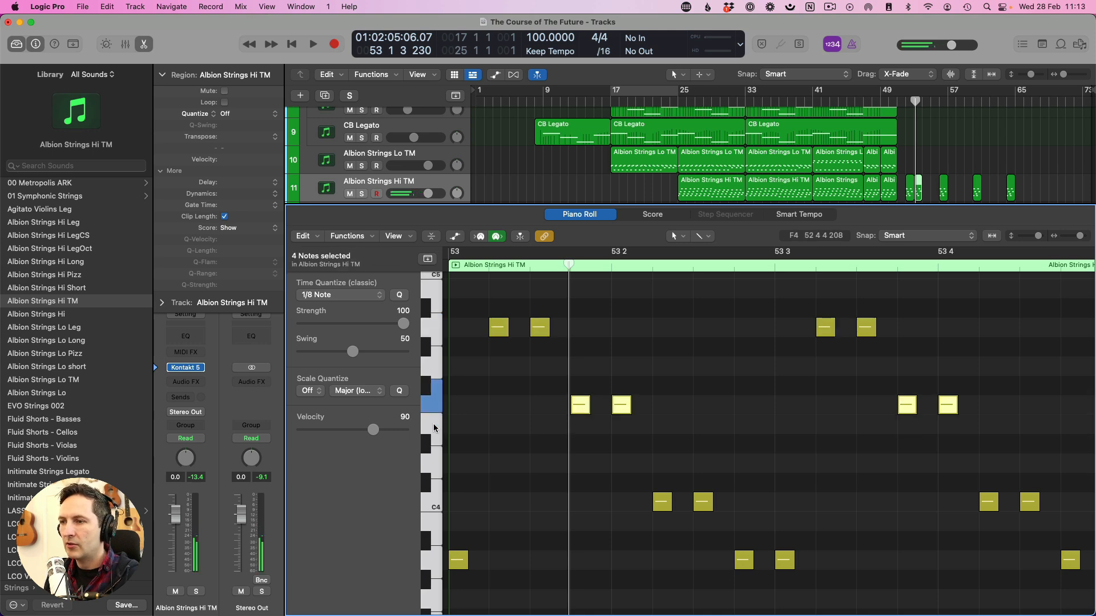
{"action": "key", "text": "alt+Up"}
{"action": "key", "text": "e"}
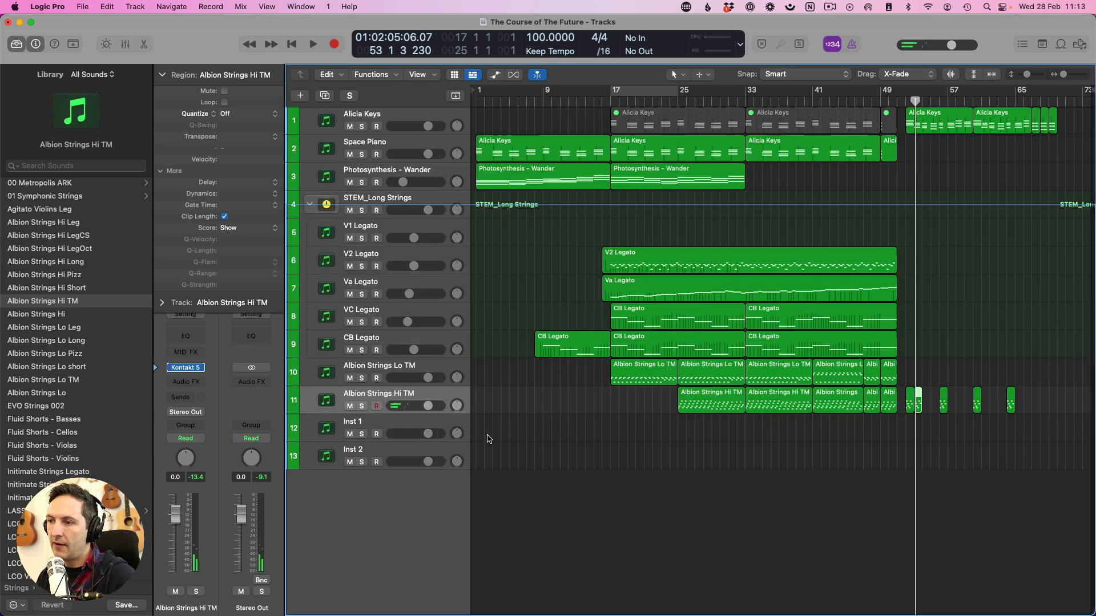
Copy the bar 53 Albion Strings Hi TM region to bars 57, 61 and 65, and once more to bar 54.
{"action": "left_click_drag", "start_coordinate": [919, 406], "coordinate": [987, 403]}
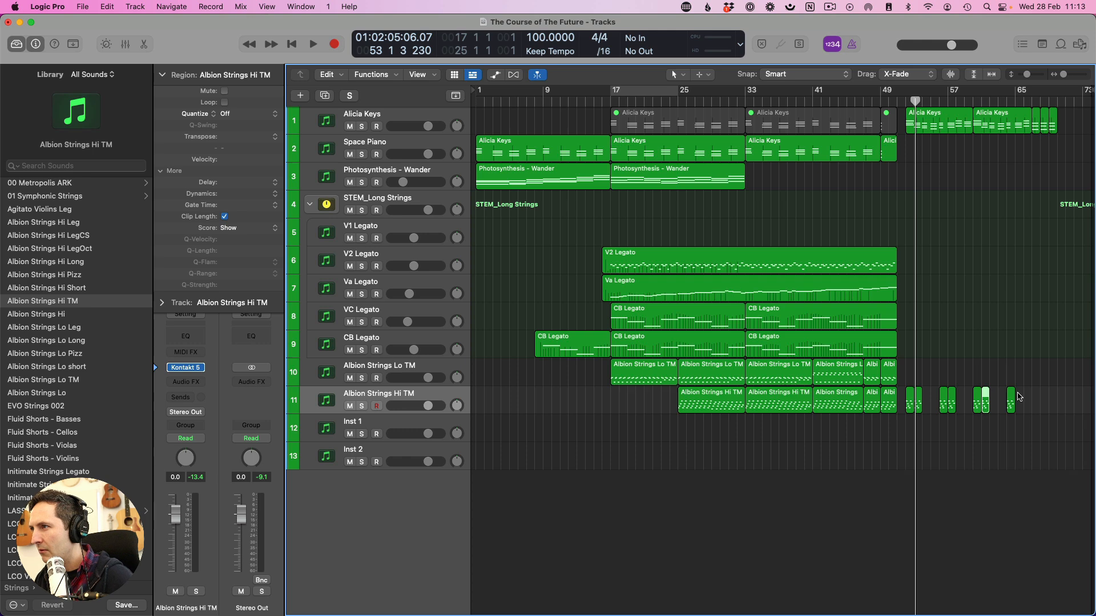
{"action": "left_click_drag", "start_coordinate": [987, 401], "coordinate": [1020, 403]}
{"action": "left_click_drag", "start_coordinate": [919, 402], "coordinate": [931, 402]}
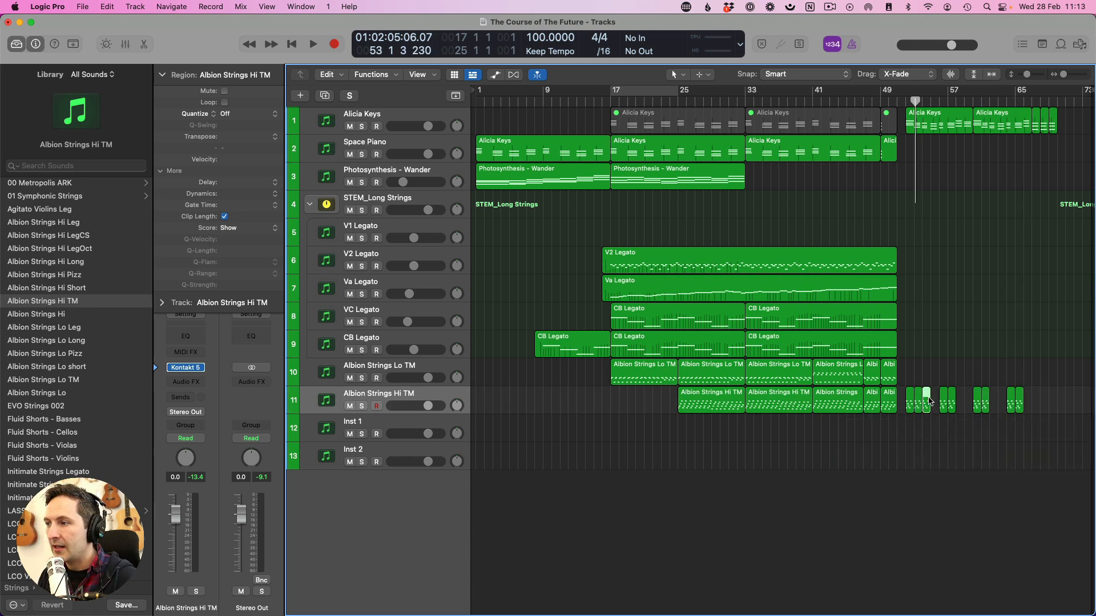
In the bar 54 region, lower the F4 notes to E4 and all A3 and A4 notes by two semitones to G.
{"action": "double_click", "coordinate": [927, 401]}
{"action": "left_click", "coordinate": [432, 325]}
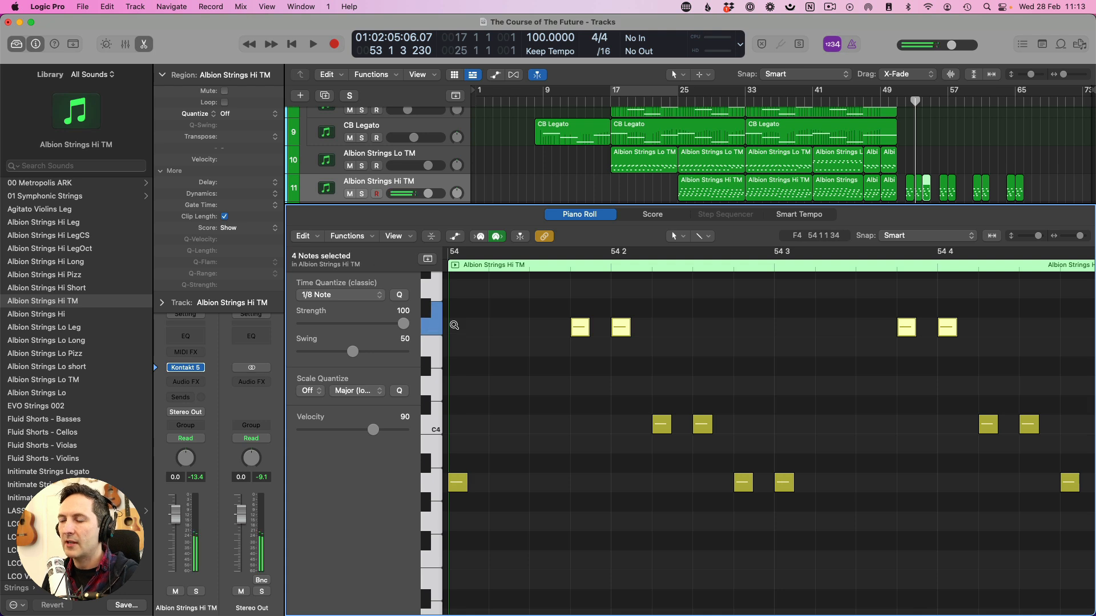
{"action": "key", "text": "alt+Down"}
{"action": "left_click", "coordinate": [434, 489]}
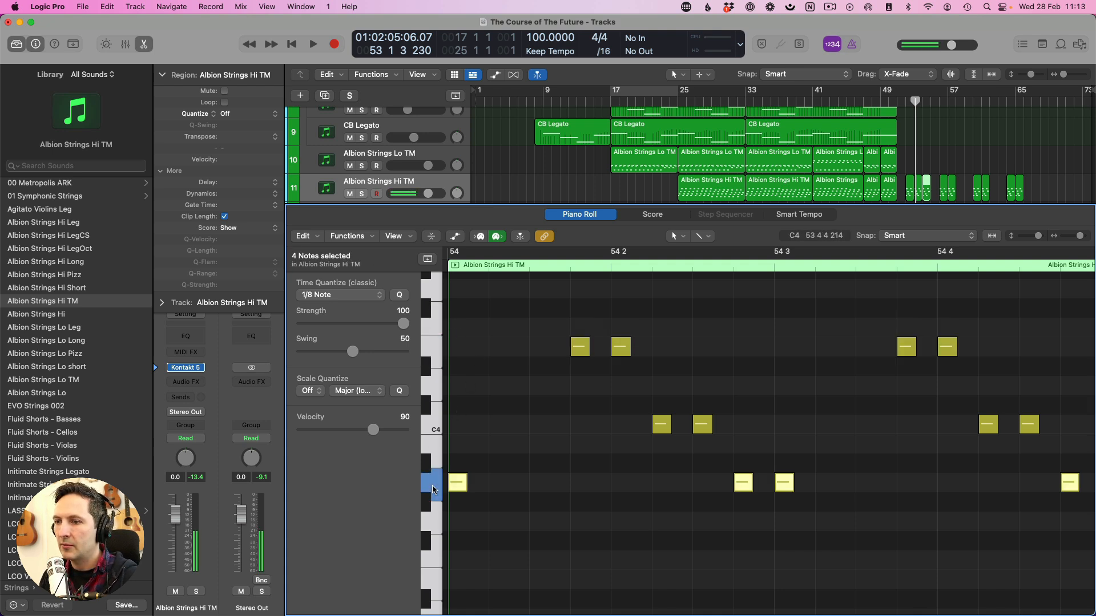
{"action": "scroll", "coordinate": [555, 491], "scroll_direction": "left", "scroll_amount": 8}
{"action": "scroll", "coordinate": [761, 443], "scroll_direction": "up", "scroll_amount": 3}
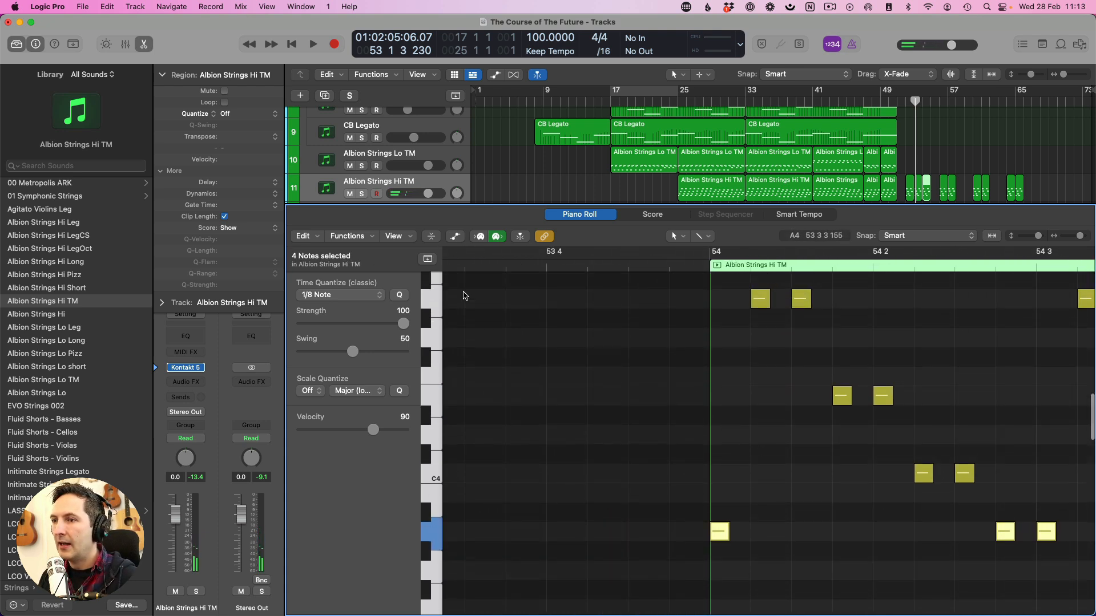
{"action": "left_click", "coordinate": [437, 307], "text": "shift"}
{"action": "key", "text": "alt+Down"}
{"action": "key", "text": "alt+Down"}
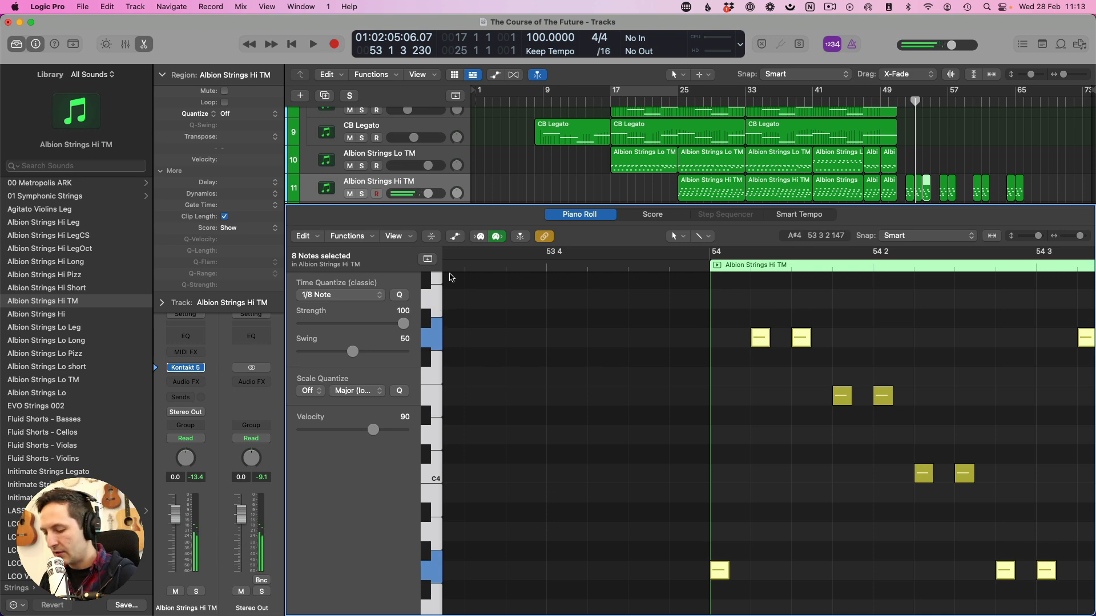
{"action": "key", "text": "p"}
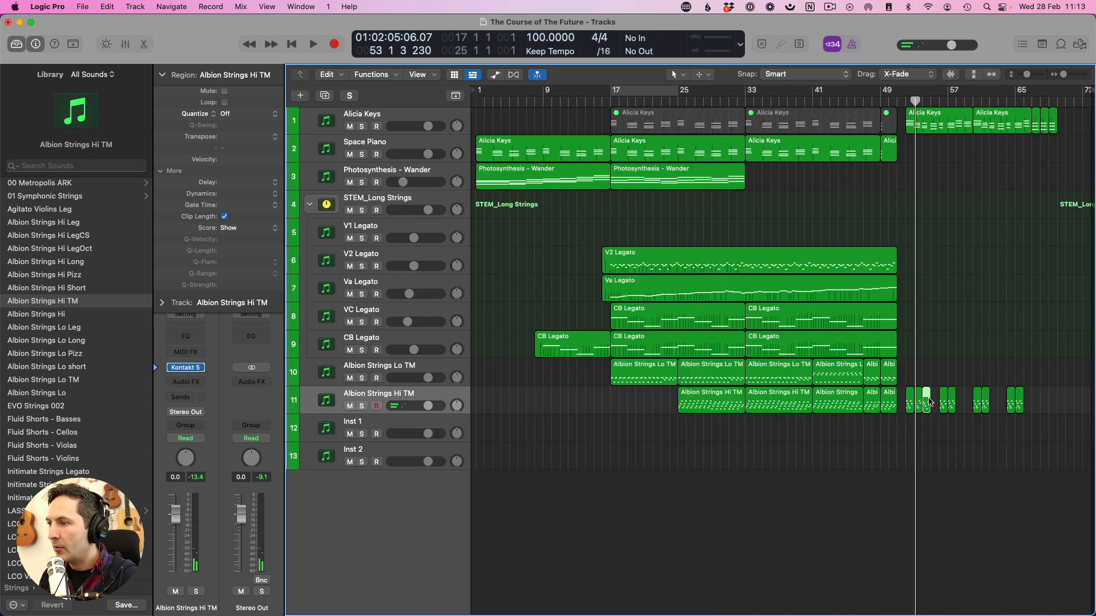
Copy the bar 54 region to bars 58, 62 and 66, and preview the new phrase.
{"action": "left_click_drag", "start_coordinate": [929, 402], "coordinate": [1027, 401]}
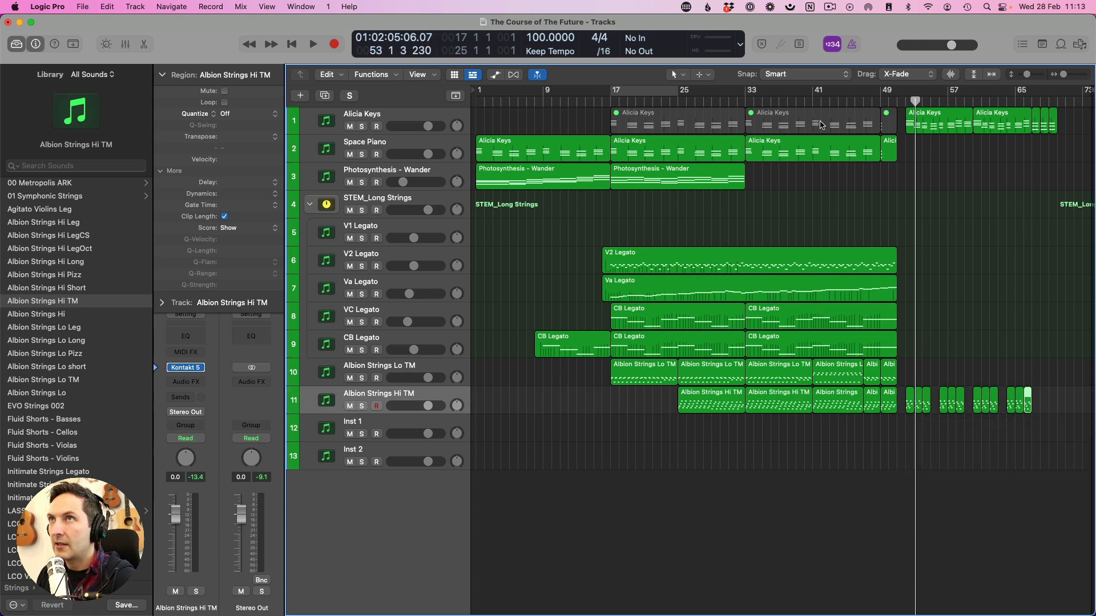
{"action": "key", "text": "space"}
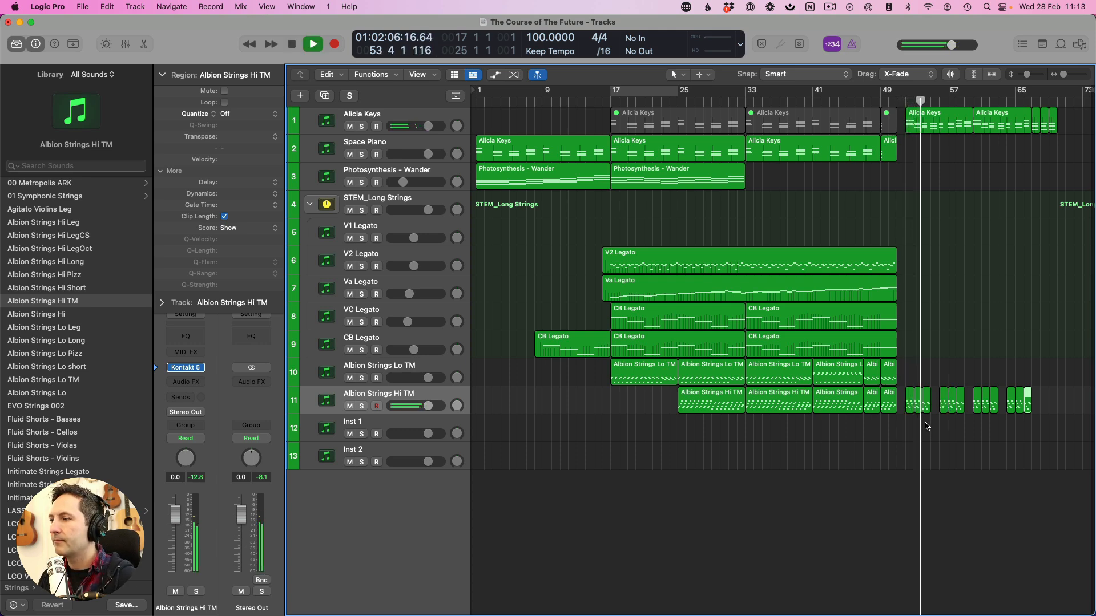
{"action": "key", "text": "space"}
Copy the bar 54 region to bar 55, lower the copy's four E4 notes to D4 and preview it.
{"action": "left_click", "coordinate": [926, 403]}
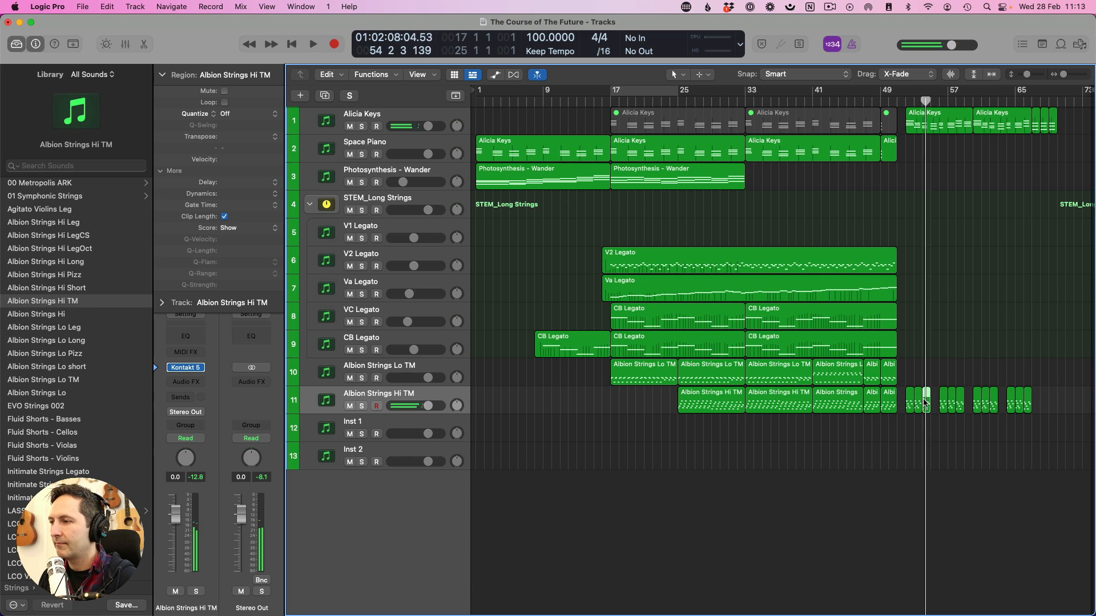
{"action": "left_click_drag", "start_coordinate": [926, 403], "coordinate": [936, 401]}
{"action": "key", "text": "e"}
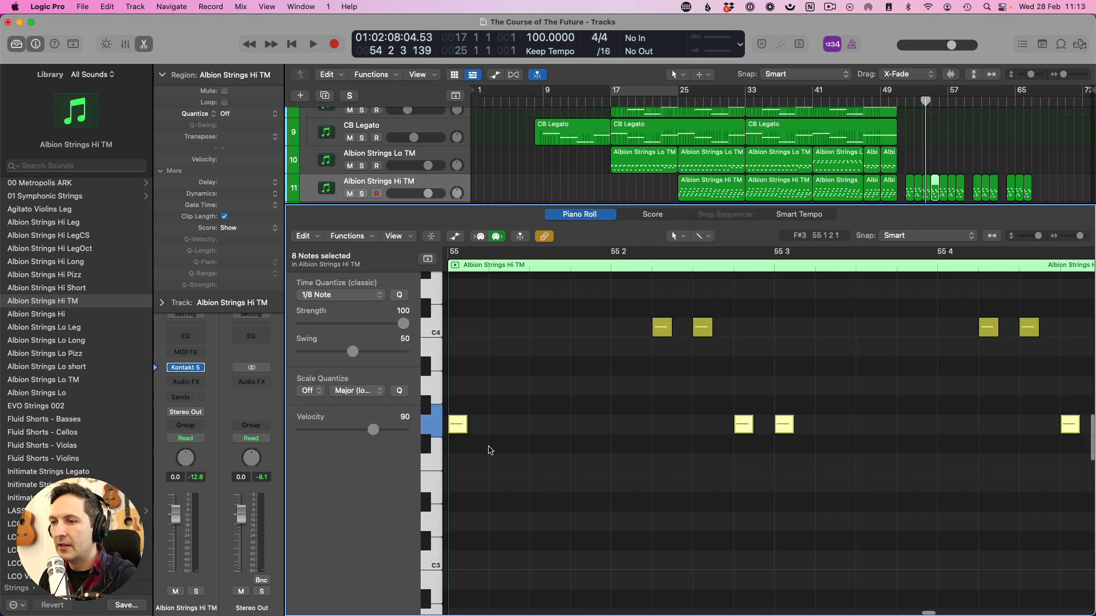
{"action": "left_click", "coordinate": [432, 465]}
{"action": "left_click", "coordinate": [433, 391]}
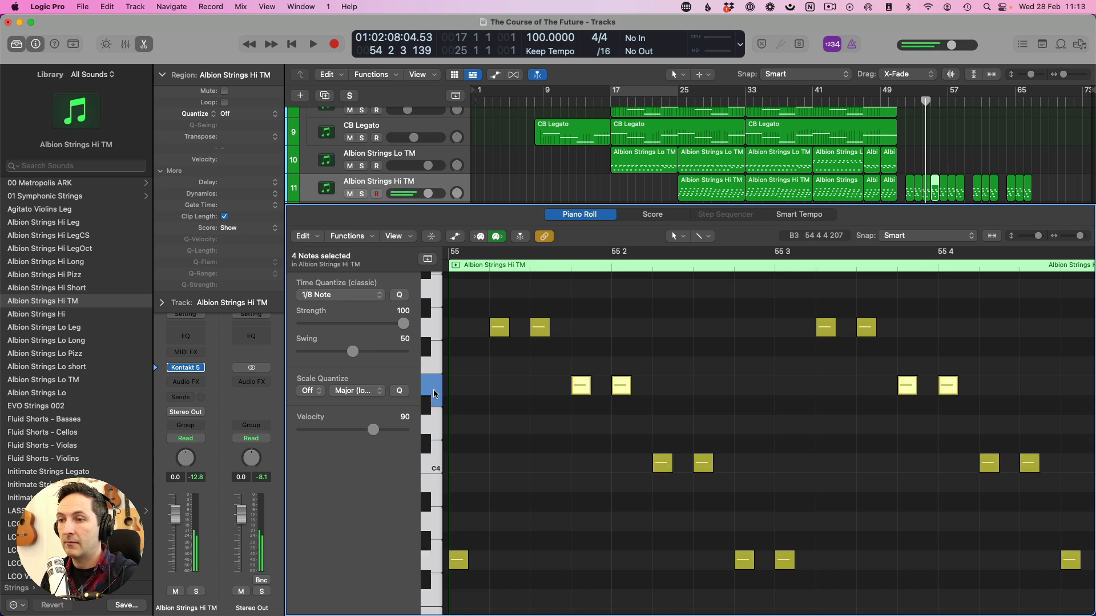
{"action": "key", "text": "alt+Up"}
{"action": "key", "text": "alt+Down"}
{"action": "key", "text": "alt+Down"}
{"action": "key", "text": "alt+Down"}
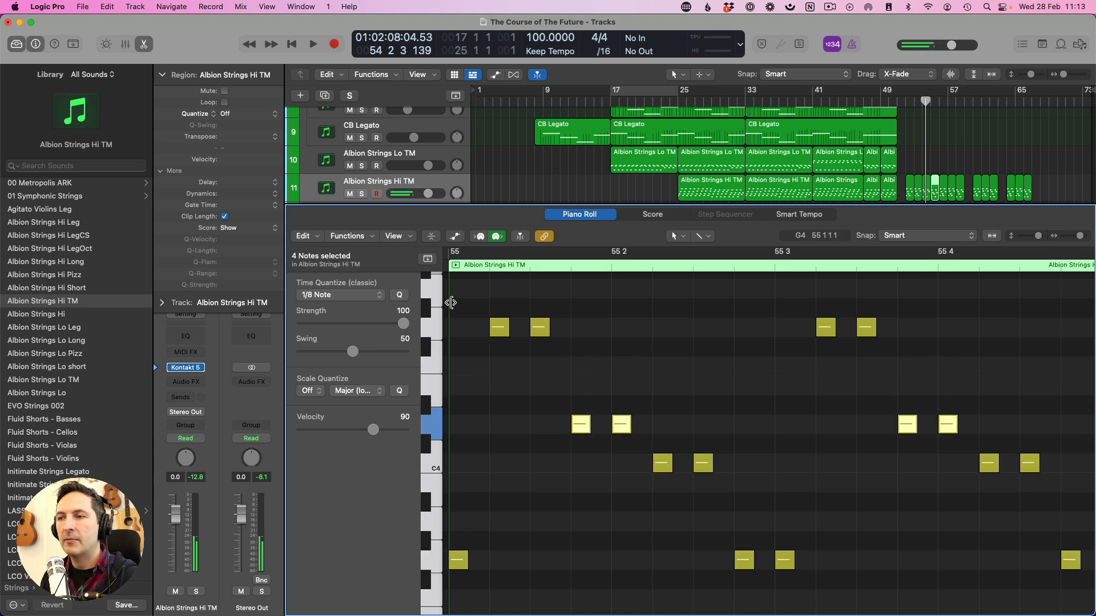
{"action": "key", "text": "space"}
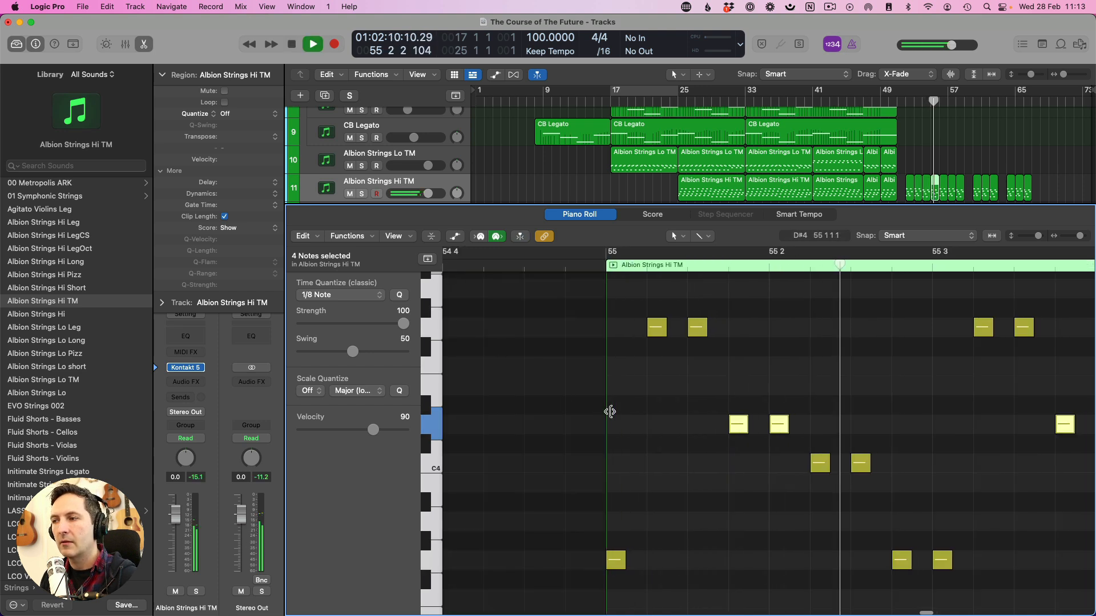
{"action": "key", "text": "space"}
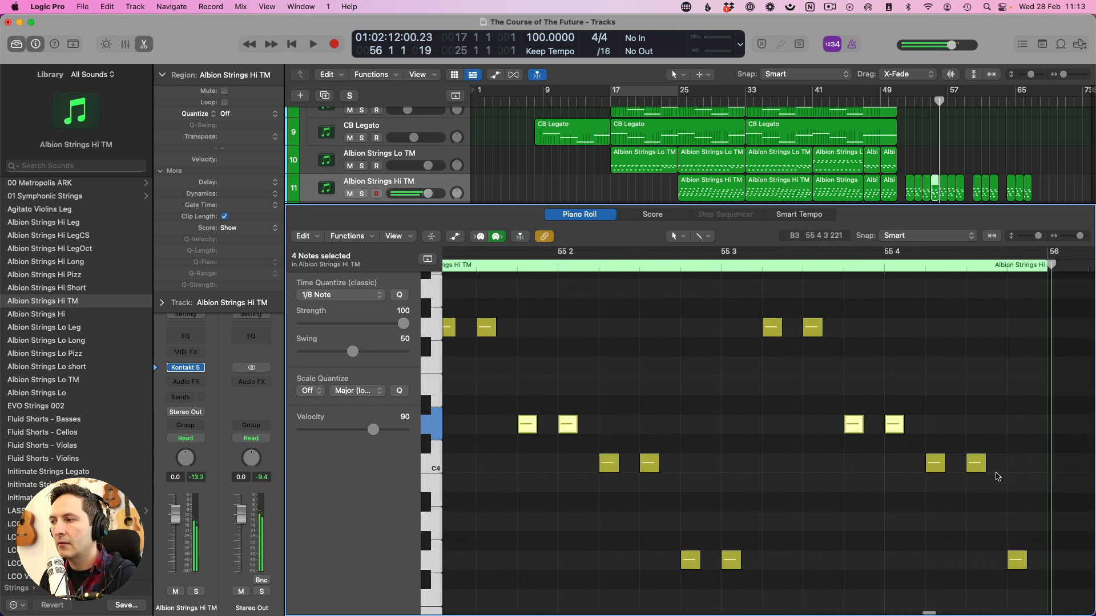
Lower the last two C4 notes in the bar 55 region to B3 and play the region back.
{"action": "left_click_drag", "start_coordinate": [997, 475], "coordinate": [922, 461]}
{"action": "key", "text": "alt+Down"}
{"action": "scroll", "coordinate": [833, 438], "scroll_direction": "left", "scroll_amount": 1}
{"action": "scroll", "coordinate": [834, 442], "scroll_direction": "left", "scroll_amount": 3}
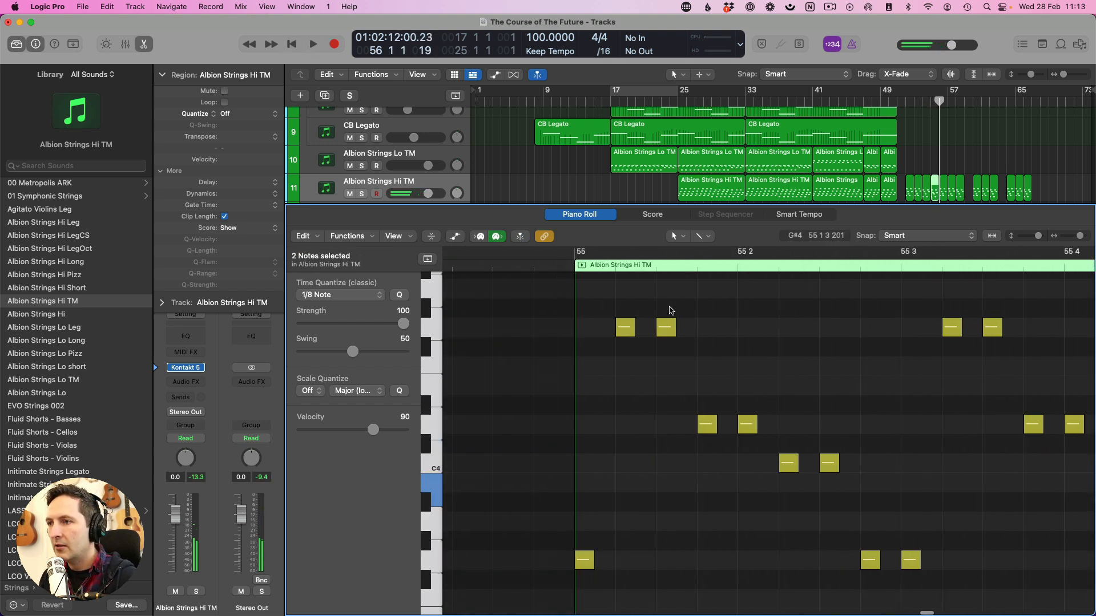
{"action": "left_click", "coordinate": [573, 271]}
{"action": "key", "text": "space"}
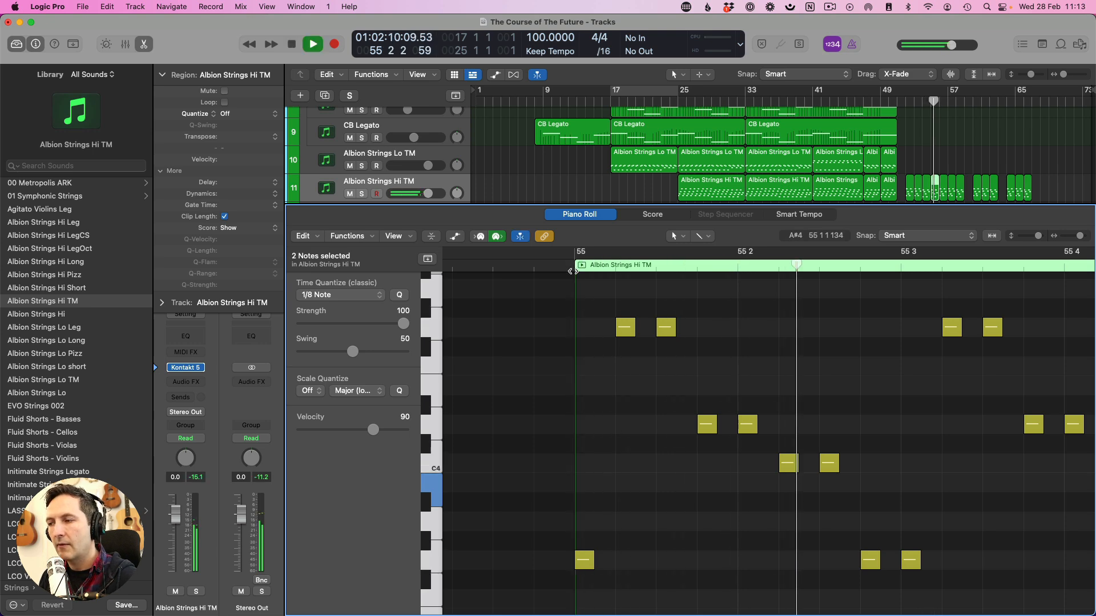
{"action": "key", "text": "space"}
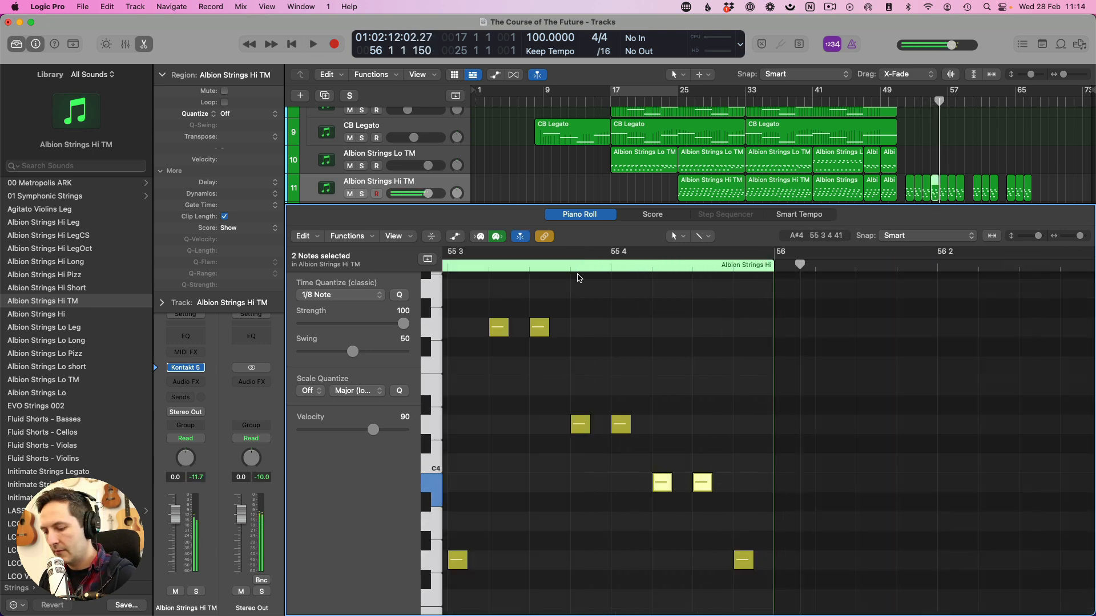
Copy the bar 55 region to bars 59, 63, 67, 68 and 69, and preview the ending from bar 67.
{"action": "key", "text": "p"}
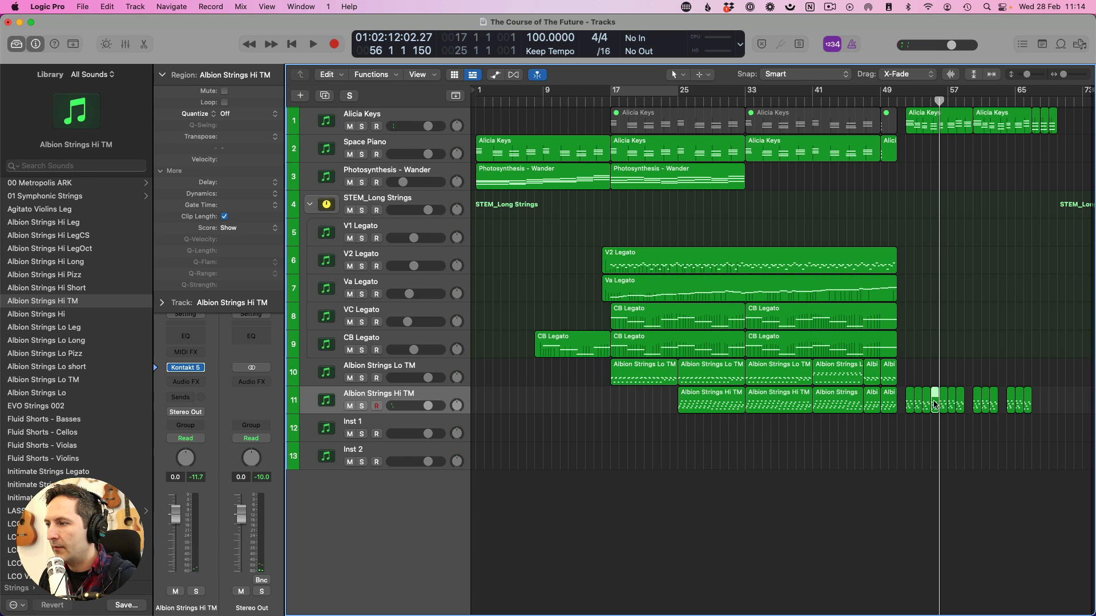
{"action": "left_click_drag", "start_coordinate": [934, 404], "coordinate": [1053, 405]}
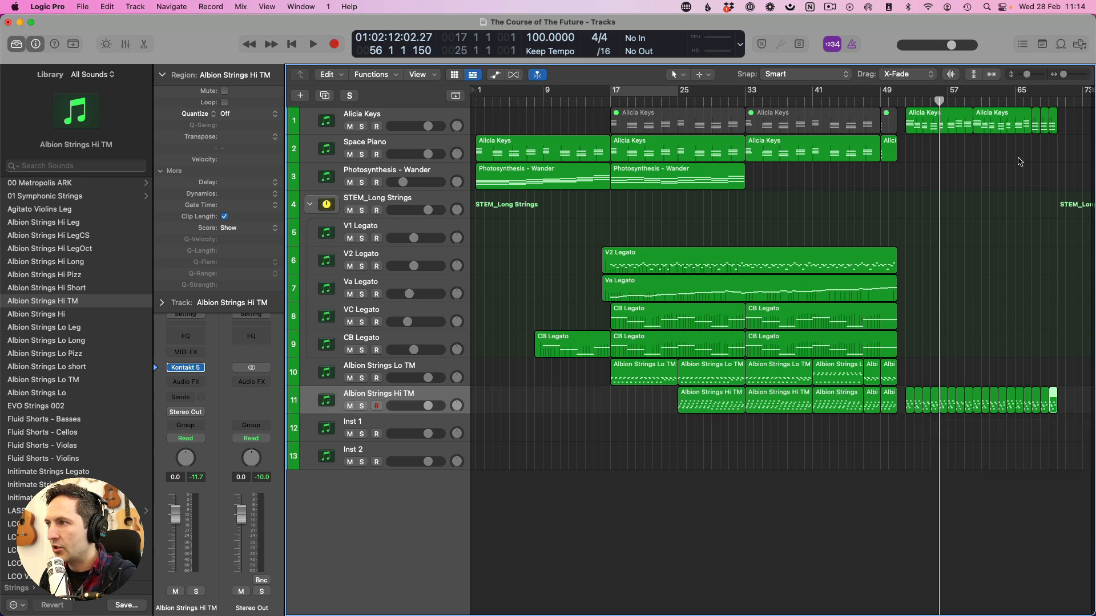
{"action": "left_click", "coordinate": [1030, 103]}
{"action": "key", "text": "space"}
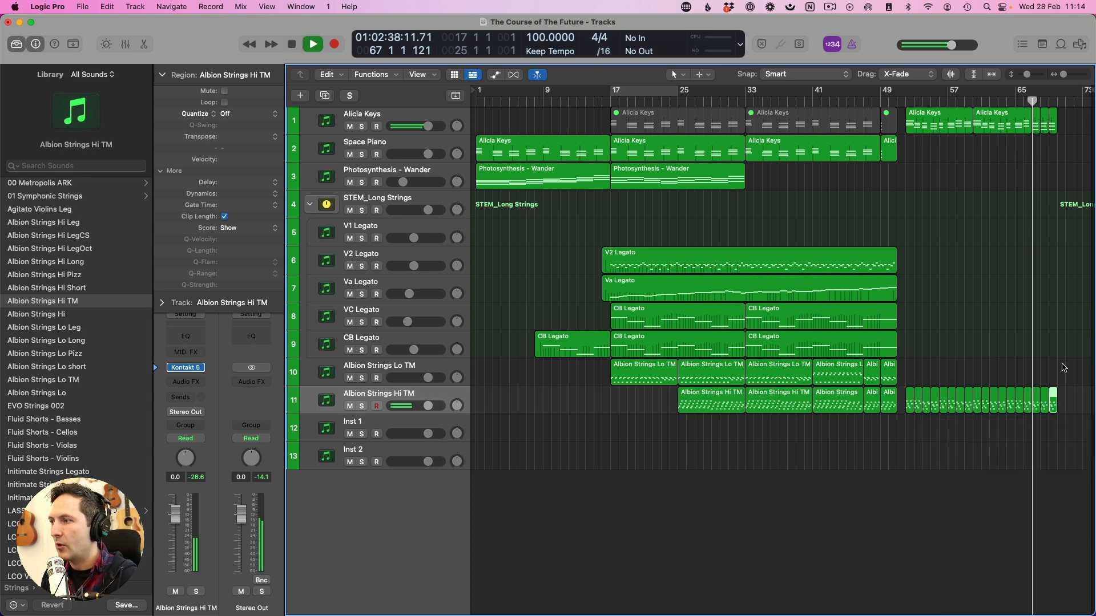
{"action": "key", "text": "space"}
Raise the last two B3 notes in the bar 67 region to C4 and close the Piano Roll.
{"action": "double_click", "coordinate": [1036, 405]}
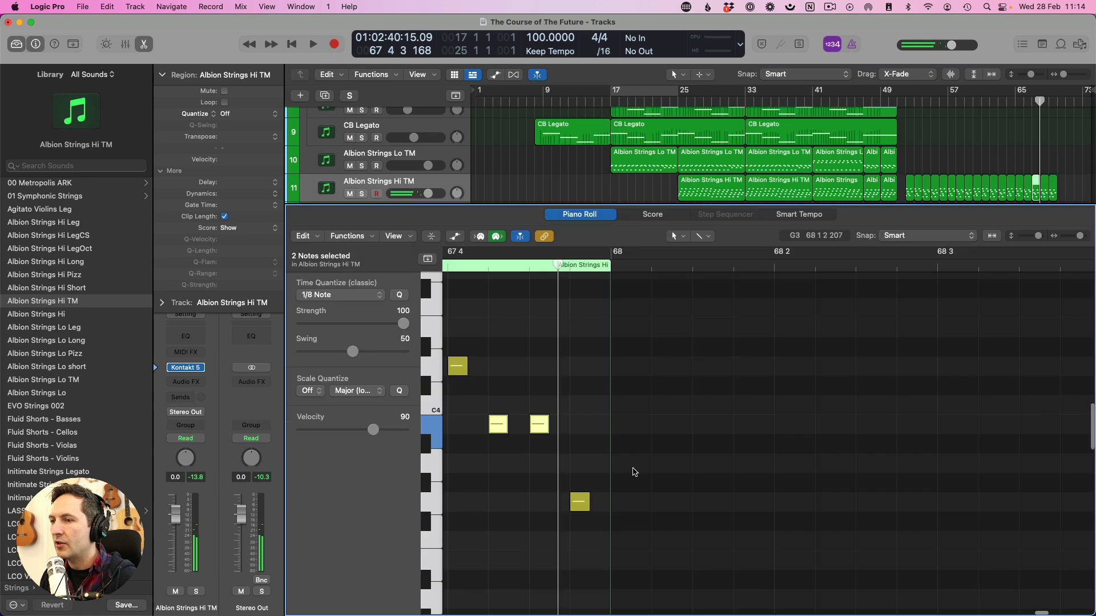
{"action": "left_click_drag", "start_coordinate": [469, 403], "coordinate": [674, 502]}
{"action": "left_click", "coordinate": [580, 502], "text": "shift"}
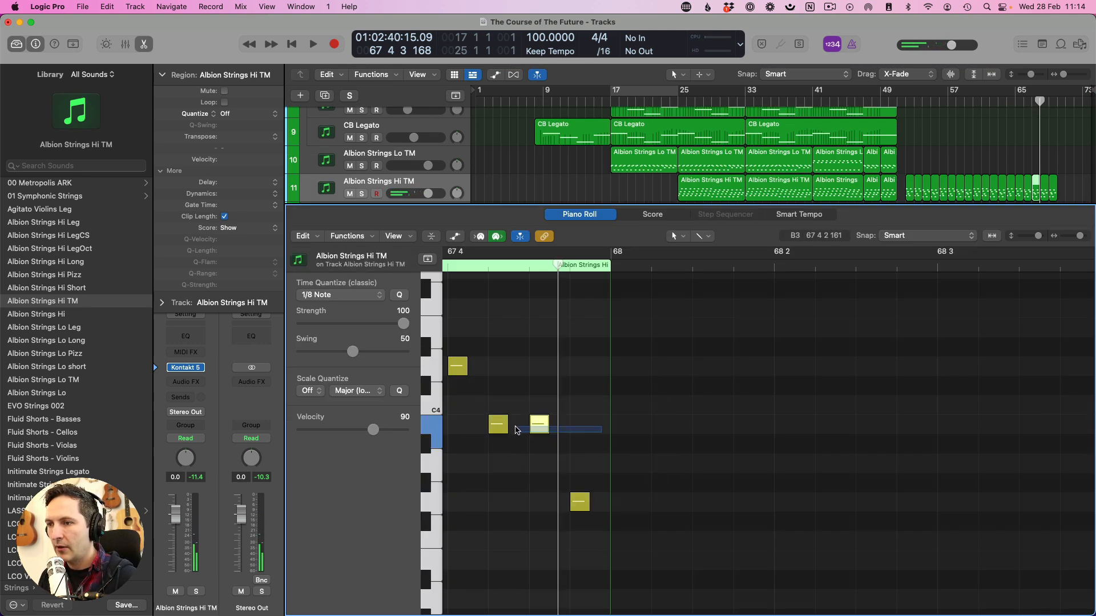
{"action": "key", "text": "alt+Up"}
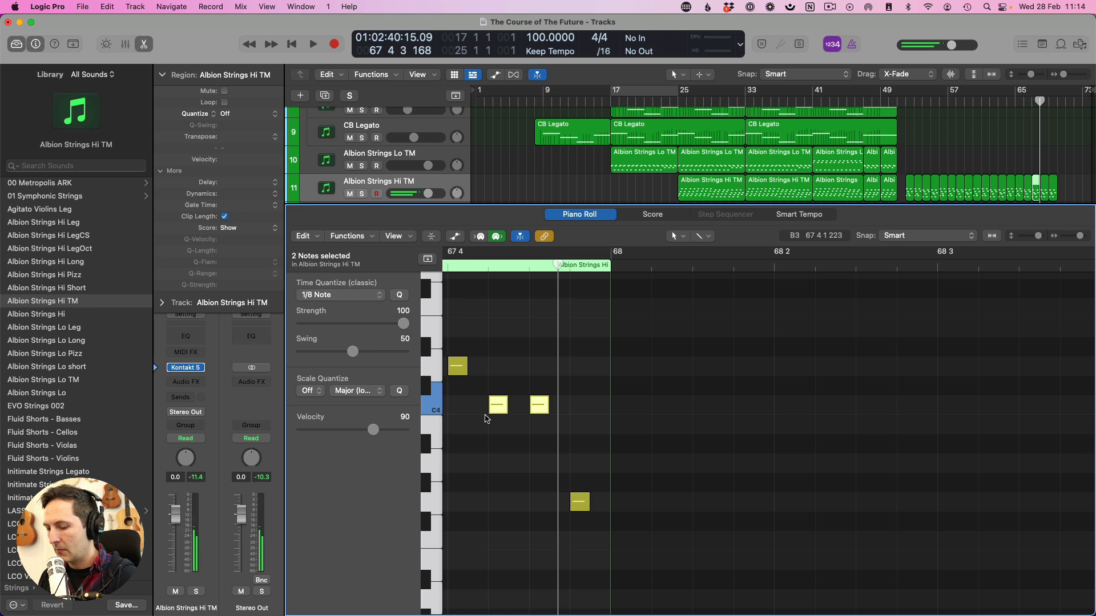
{"action": "key", "text": "e"}
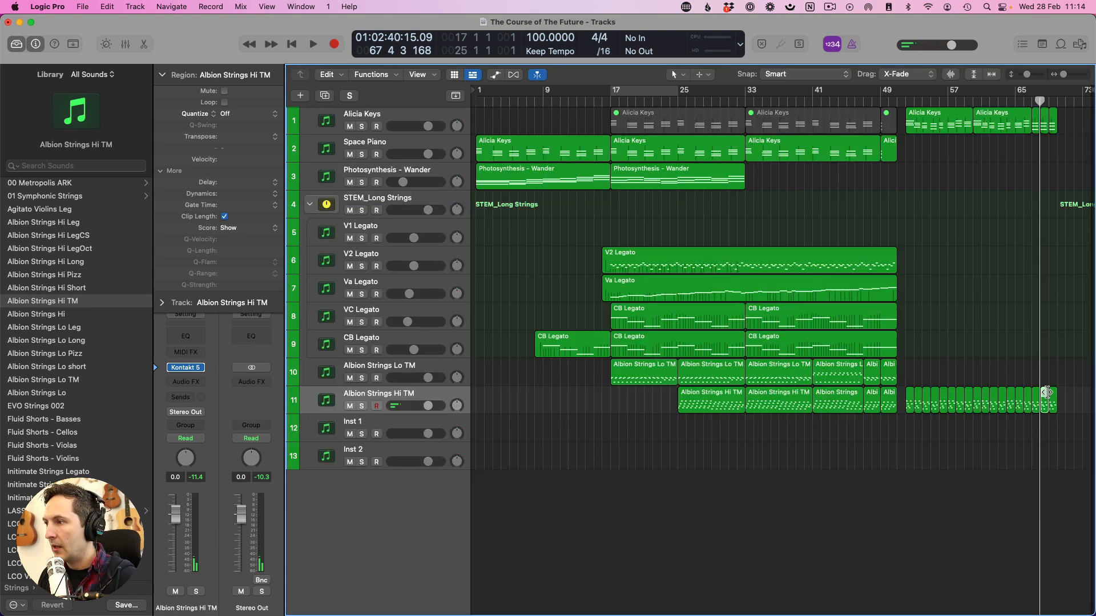
Raise the last two B3 notes to C4 in the bar 68 region and in the bar 69 region of Albion Strings Hi TM.
{"action": "key", "text": "e"}
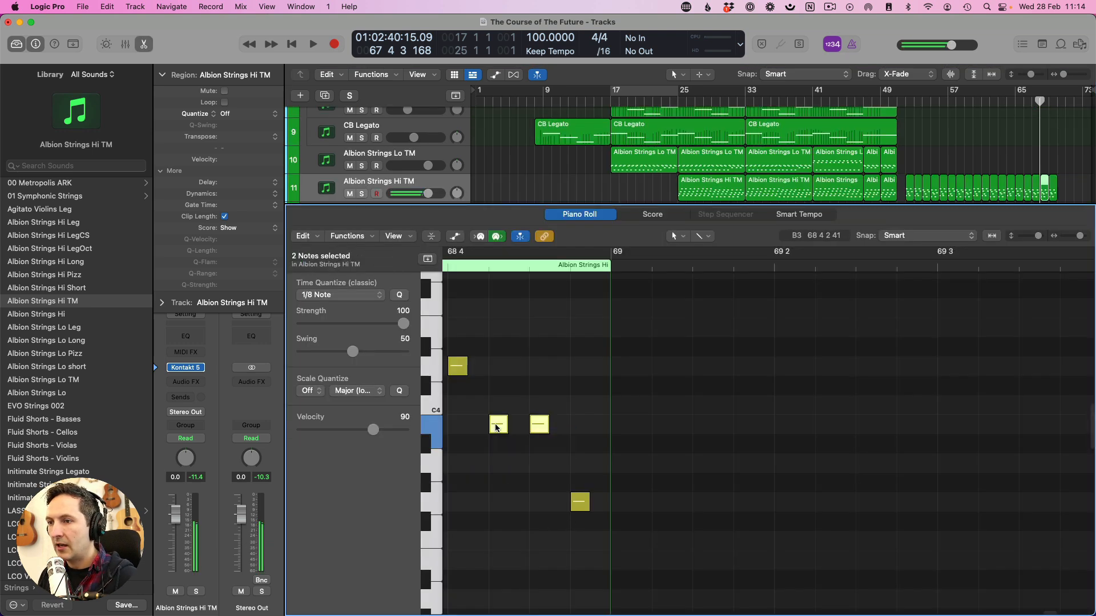
{"action": "key", "text": "alt+Up"}
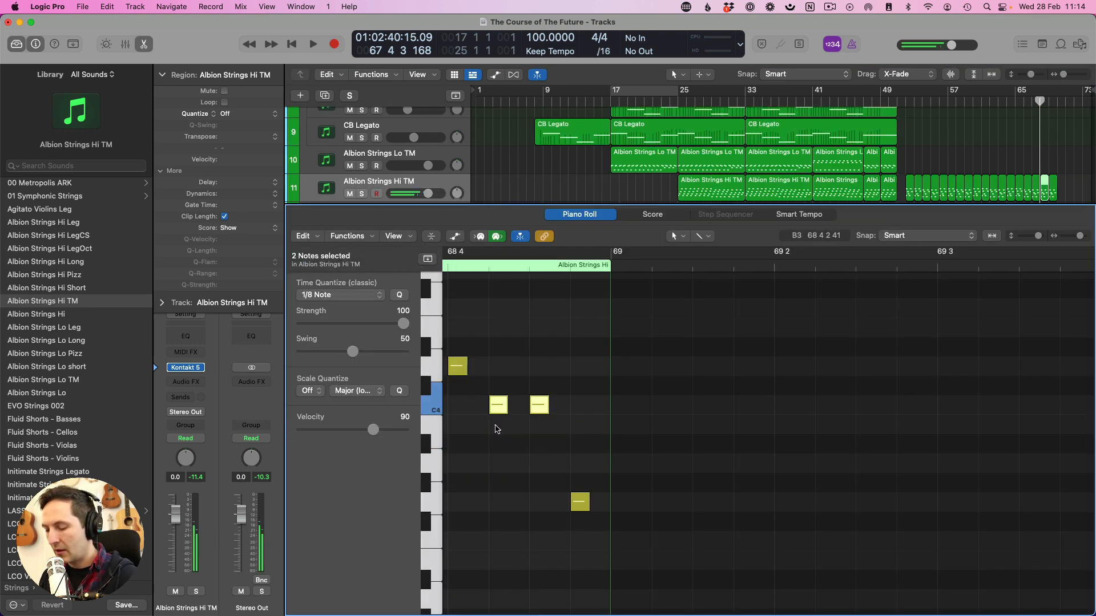
{"action": "left_click", "coordinate": [1053, 181]}
{"action": "scroll", "coordinate": [563, 441], "scroll_direction": "left", "scroll_amount": 10}
{"action": "left_click_drag", "start_coordinate": [686, 413], "coordinate": [594, 402]}
{"action": "key", "text": "e"}
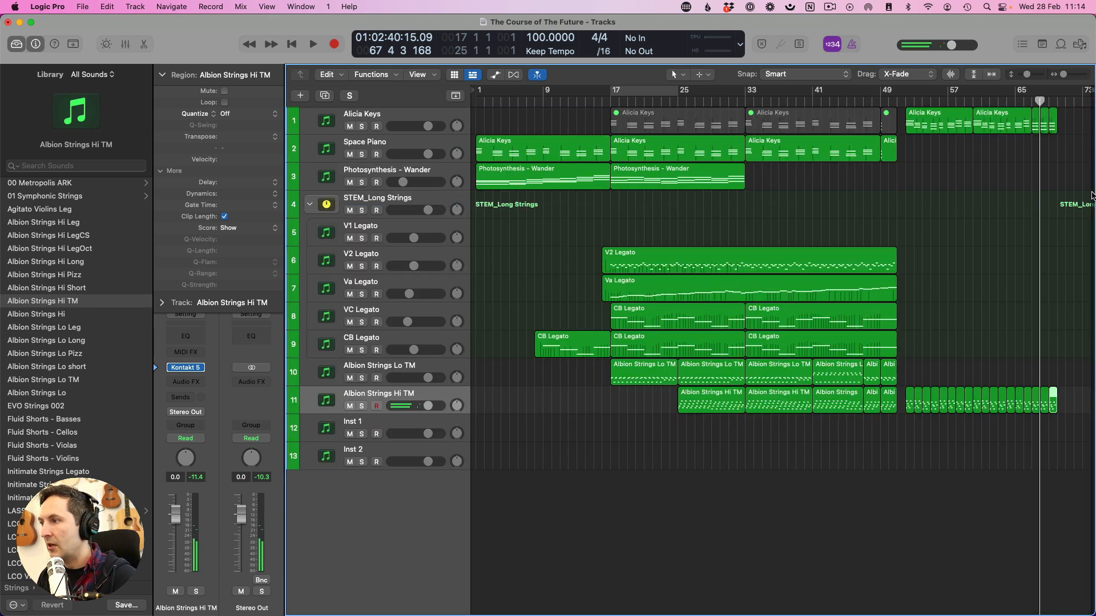
Play back the ending from bar 67 to check the edited notes.
{"action": "left_click", "coordinate": [1033, 101]}
{"action": "key", "text": "space"}
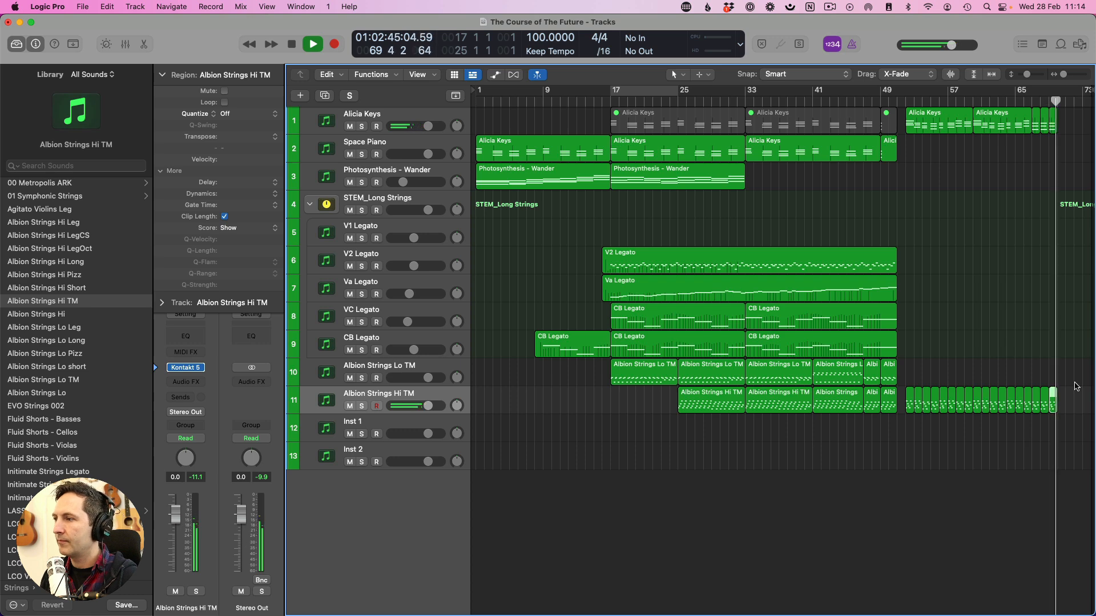
{"action": "key", "text": "space"}
Repeat the last Alicia Keys and Albion Strings Hi TM regions once into bar 70 while playing back the ending.
{"action": "left_click_drag", "start_coordinate": [1077, 416], "coordinate": [1053, 109]}
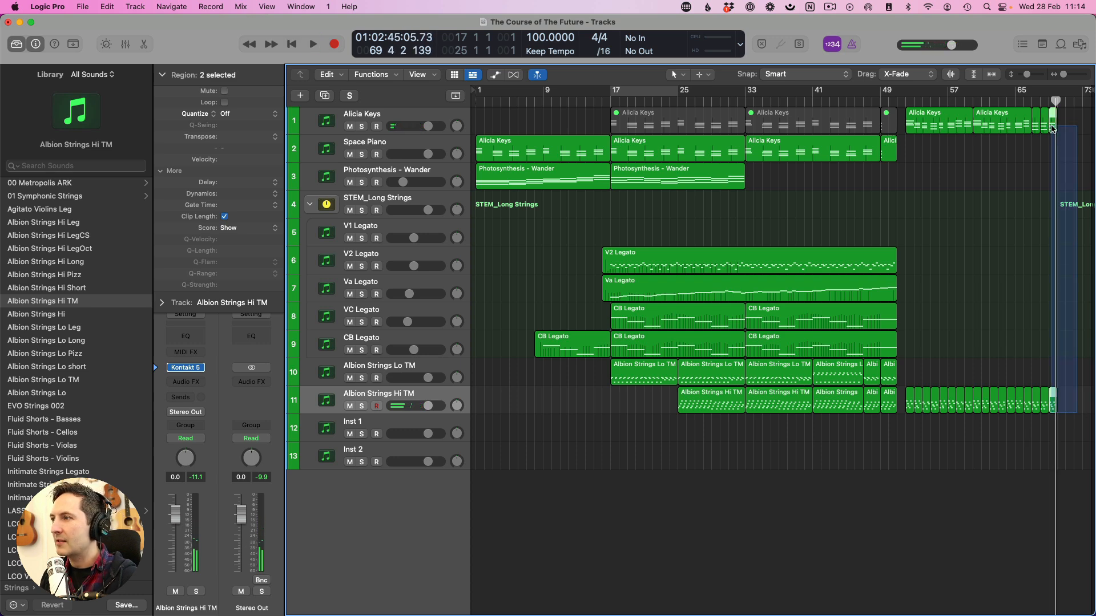
{"action": "double_click", "coordinate": [1015, 104]}
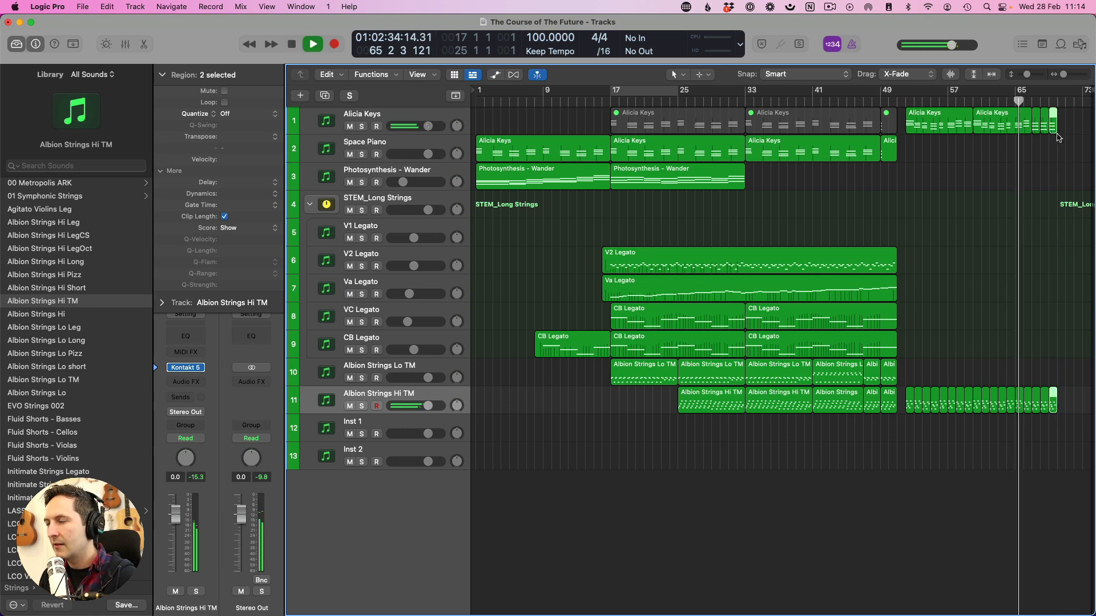
{"action": "key", "text": "super+r"}
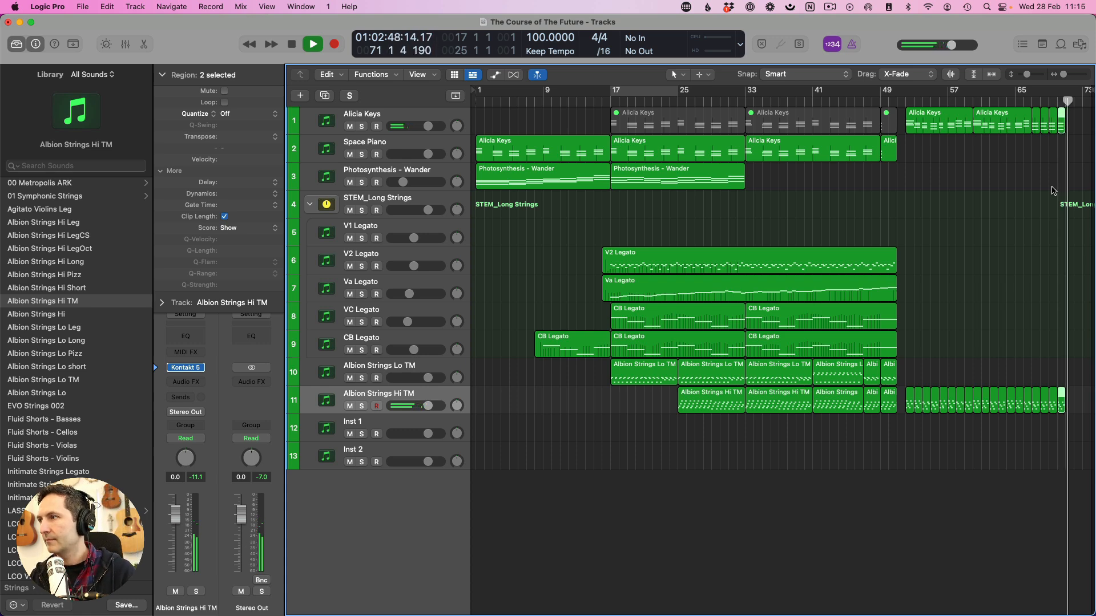
{"action": "key", "text": "space"}
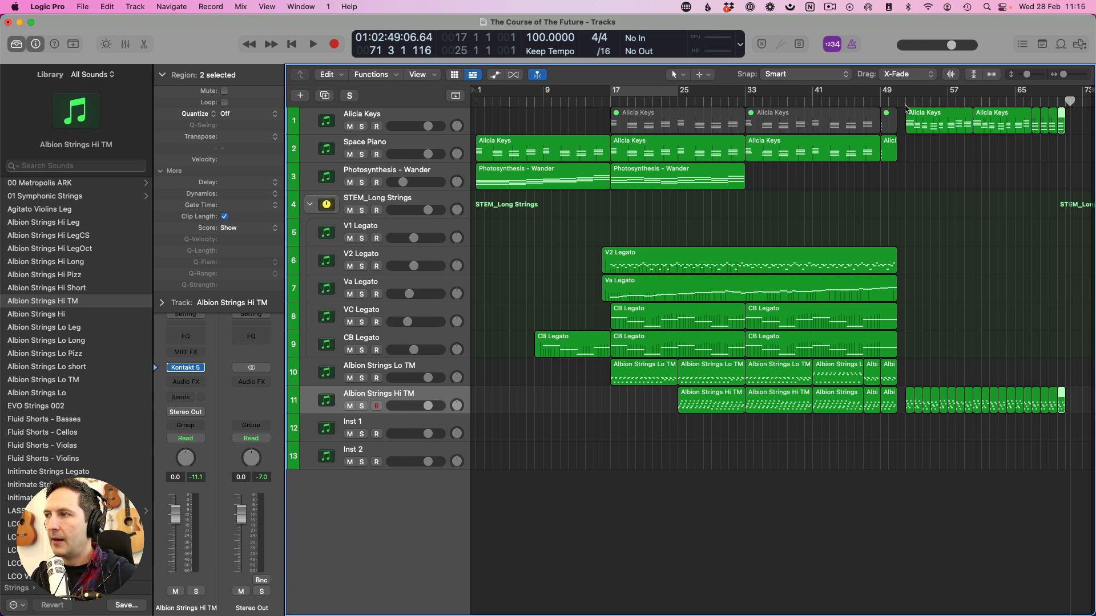
Compare playback of the earlier full strings section around bar 34 with the new section from bar 52.
{"action": "left_click", "coordinate": [903, 100]}
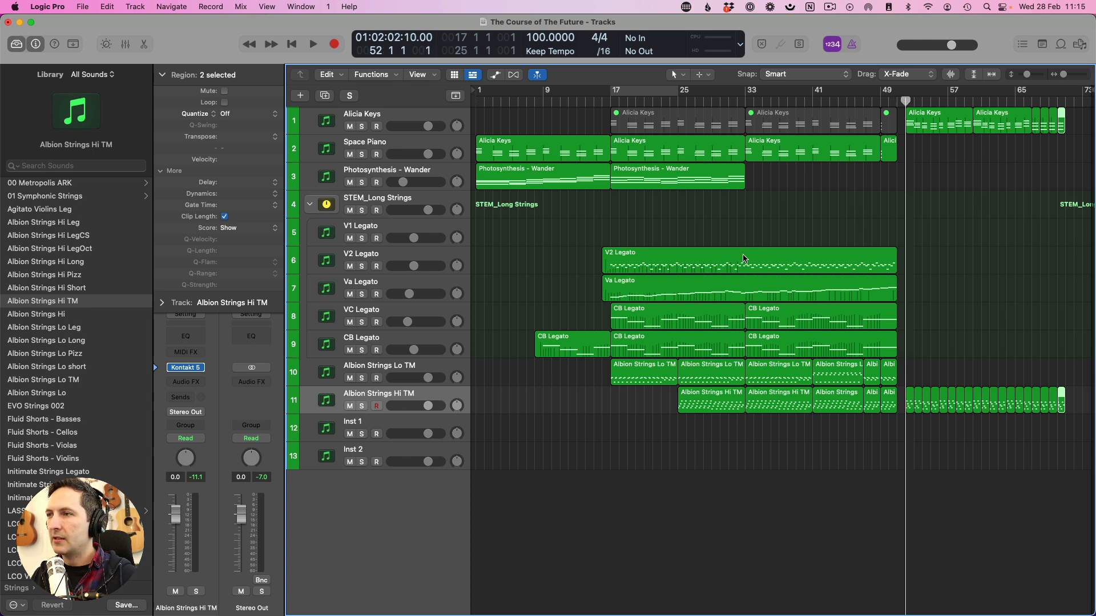
{"action": "left_click", "coordinate": [754, 102]}
{"action": "key", "text": "space"}
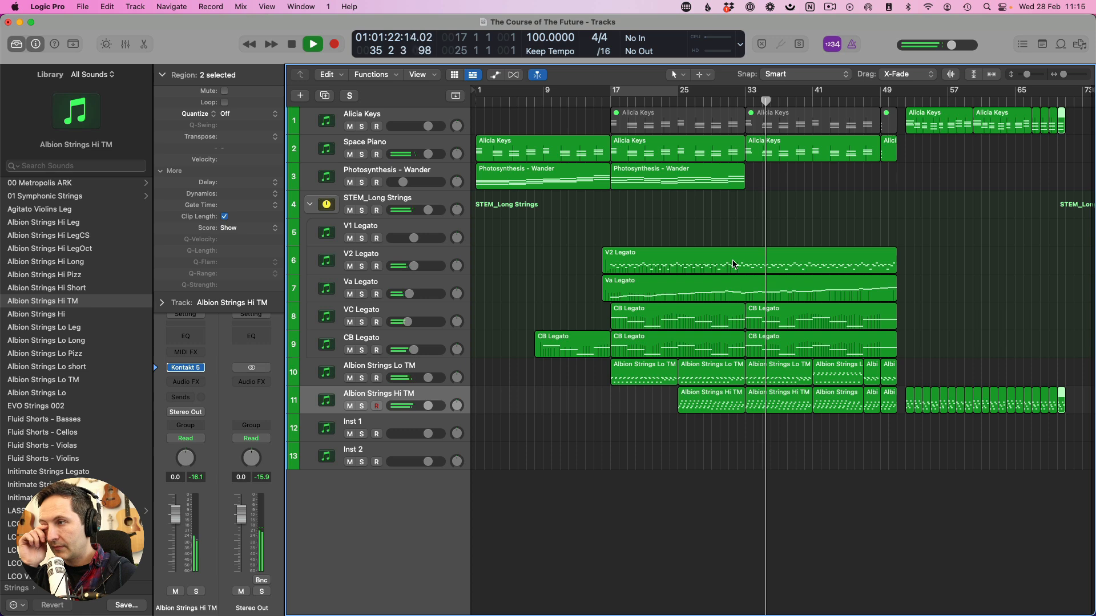
{"action": "key", "text": "space"}
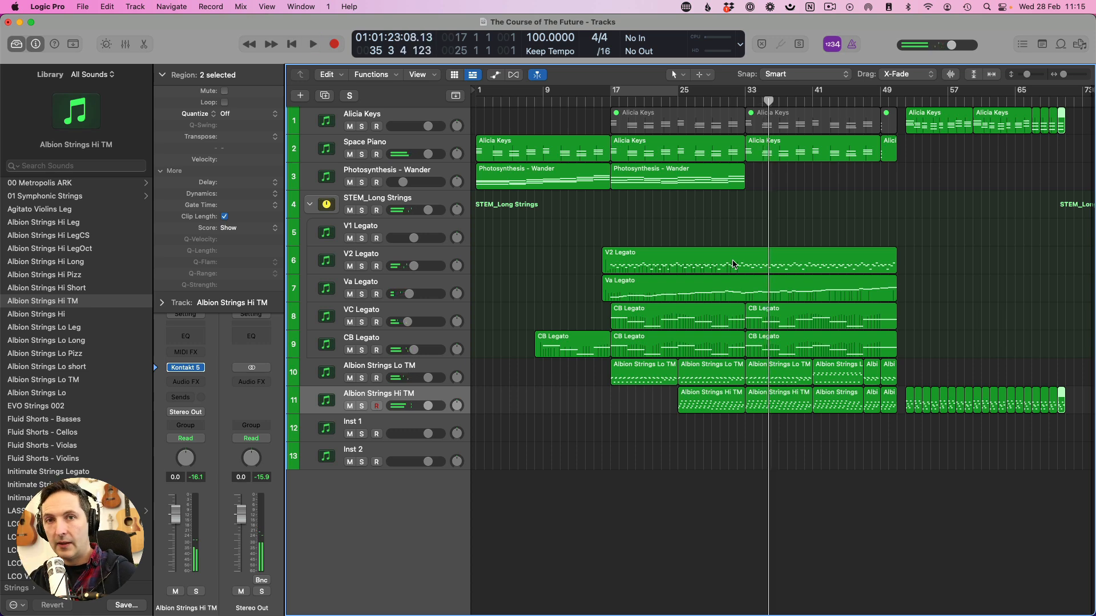
{"action": "left_click", "coordinate": [907, 97]}
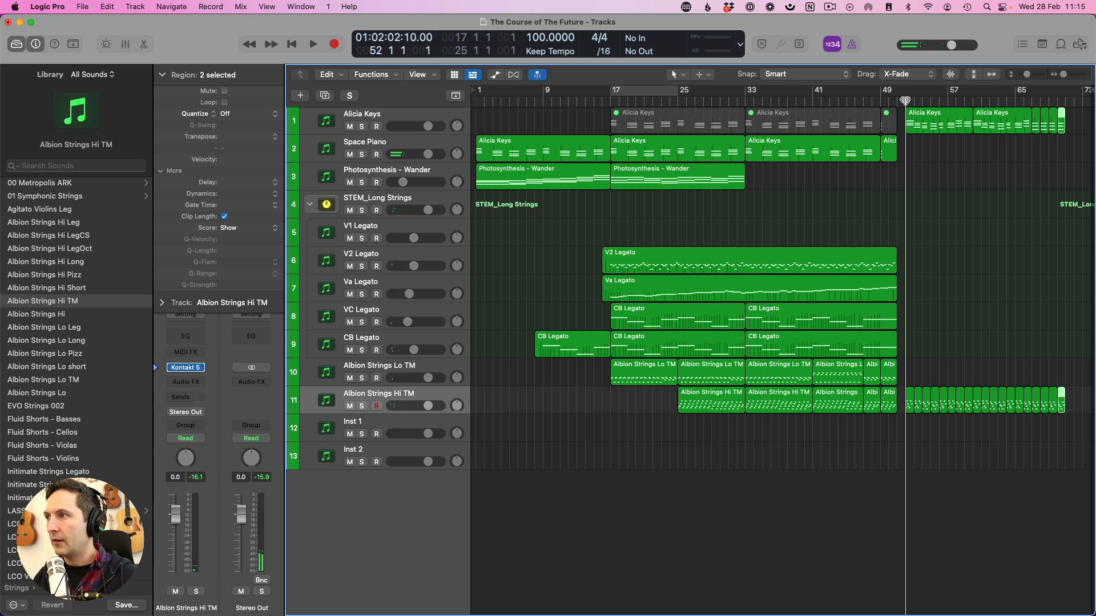
{"action": "key", "text": "space"}
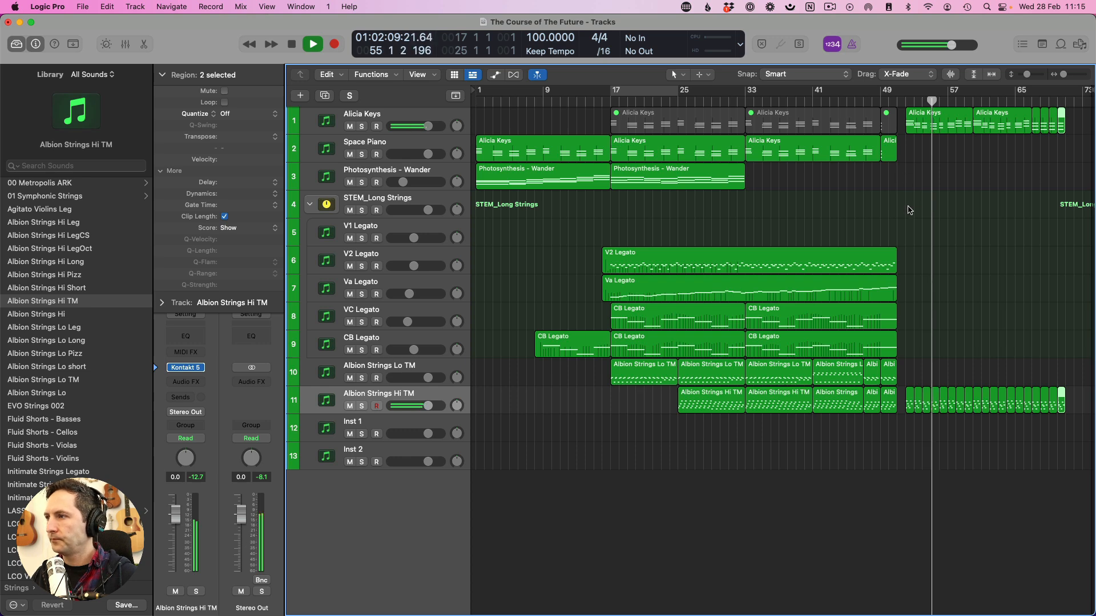
{"action": "key", "text": "space"}
Record a four-bar bass line on the CB Legato track from bar 52.
{"action": "left_click", "coordinate": [381, 339]}
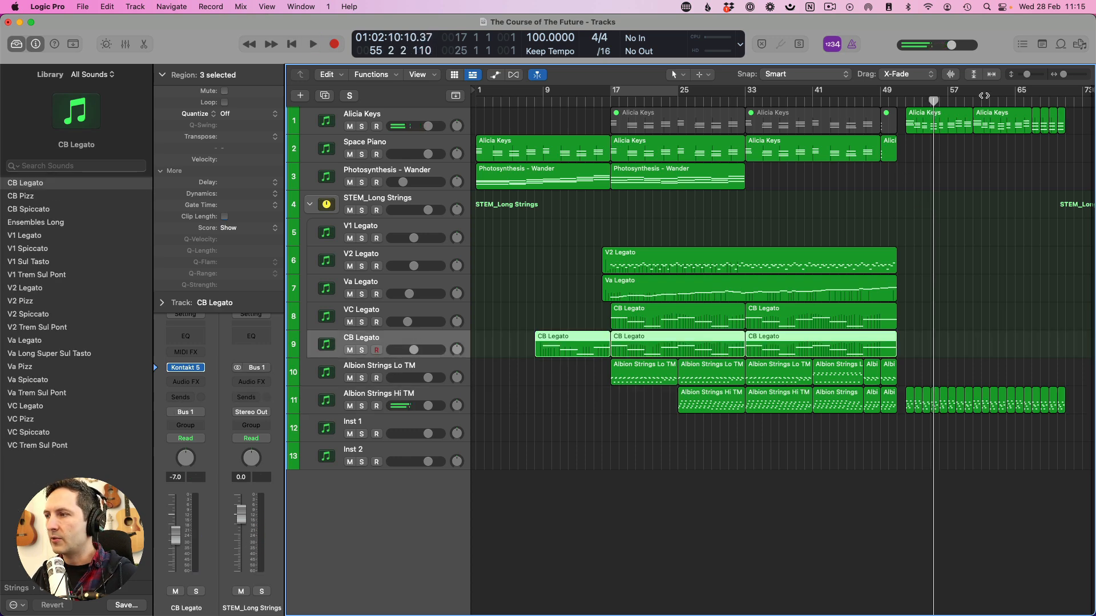
{"action": "left_click", "coordinate": [907, 102]}
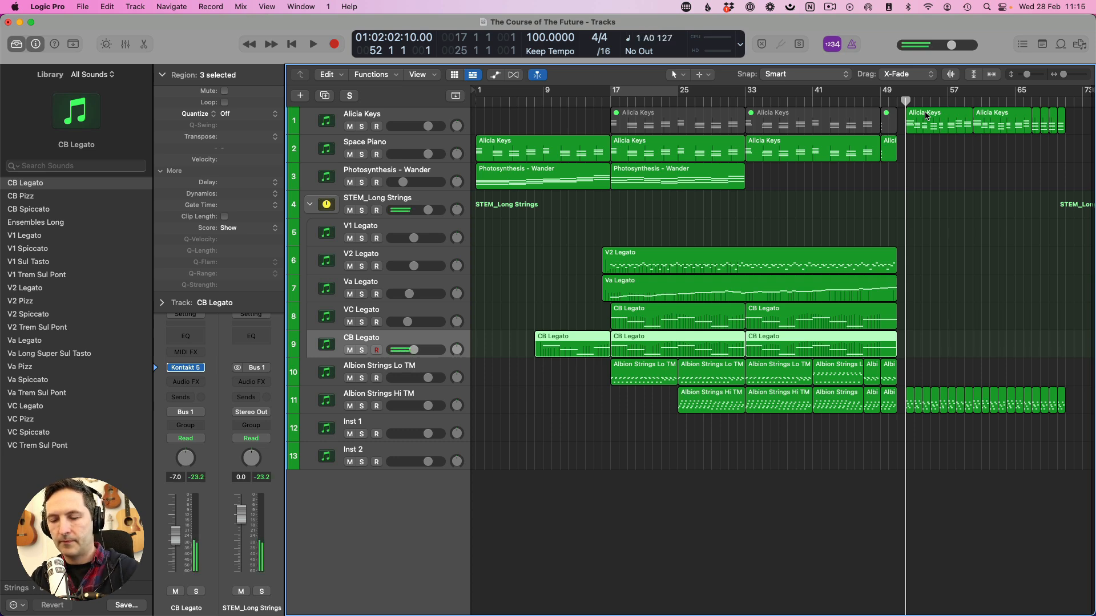
{"action": "key", "text": "r"}
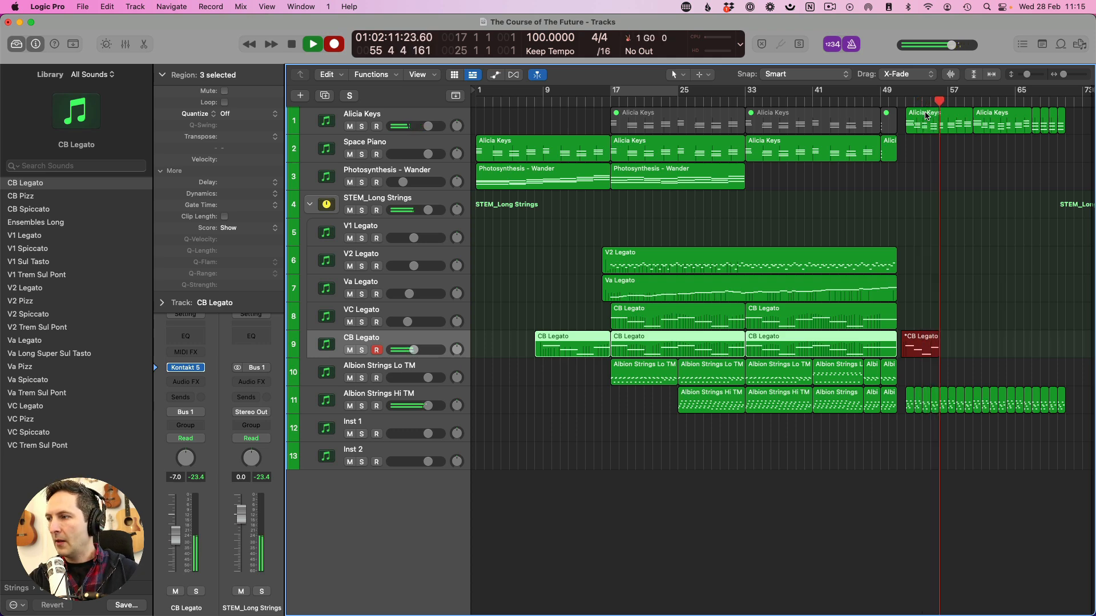
{"action": "key", "text": "space"}
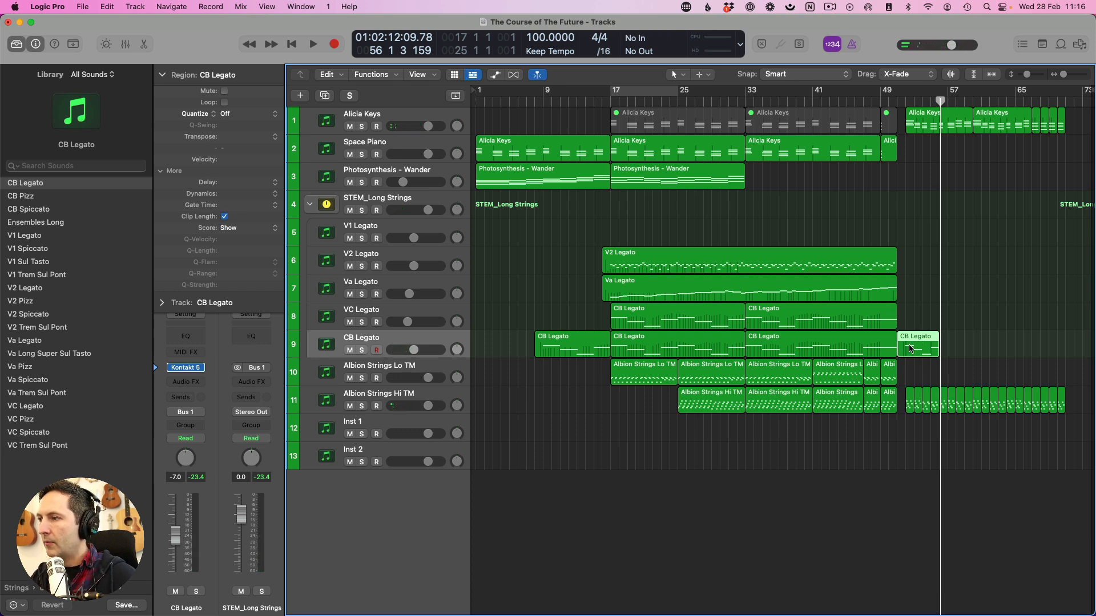
Quantize the four recorded CB Legato notes to 1/8 notes and lengthen the last one.
{"action": "double_click", "coordinate": [911, 349]}
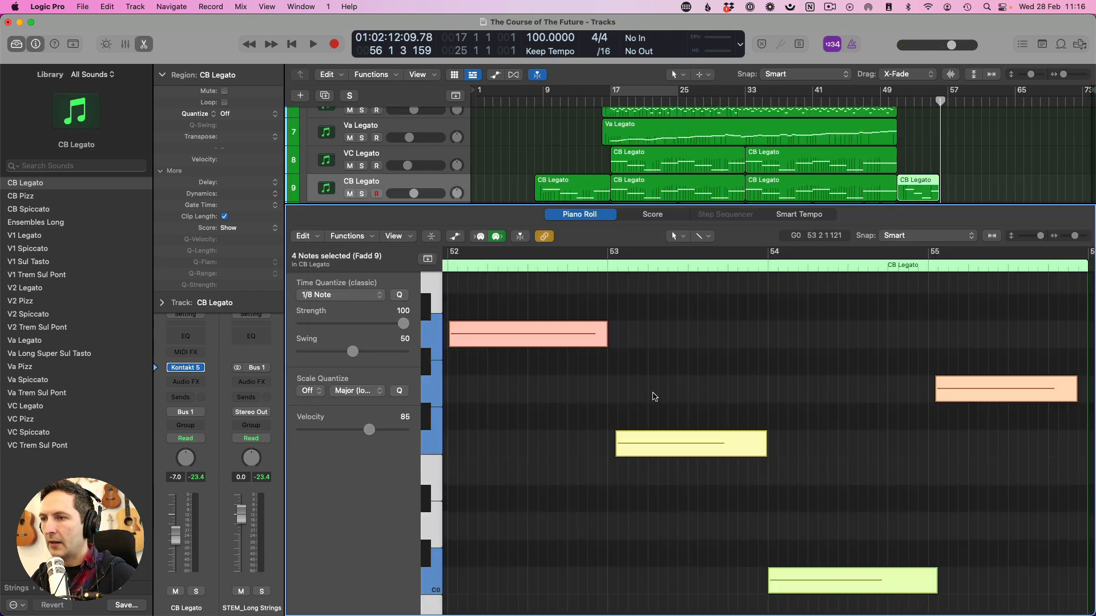
{"action": "key", "text": "q"}
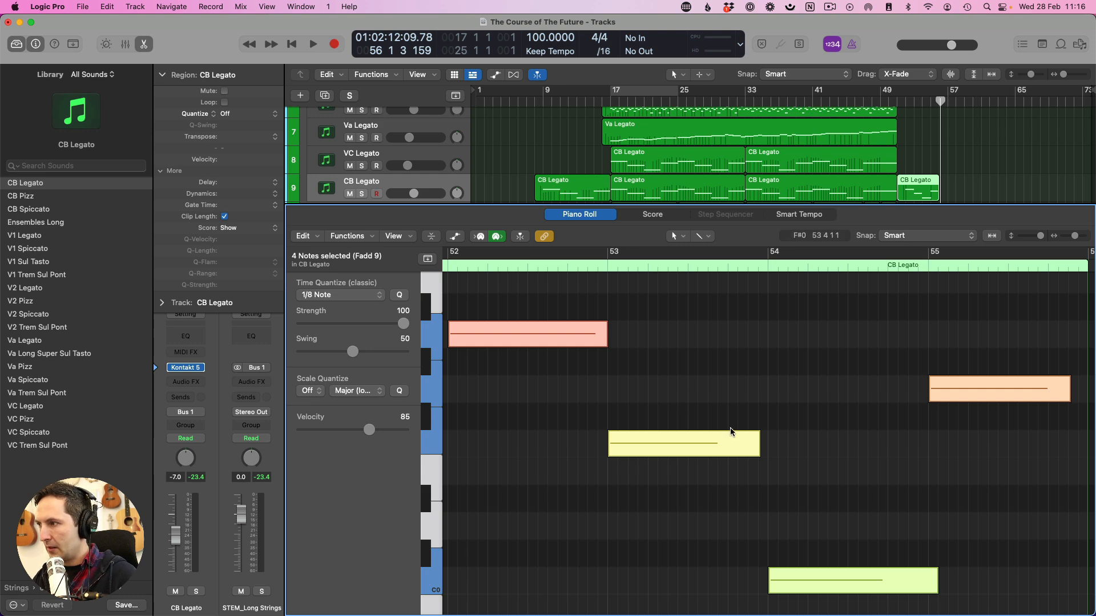
{"action": "left_click", "coordinate": [912, 435]}
{"action": "left_click_drag", "start_coordinate": [1069, 400], "coordinate": [1012, 401]}
{"action": "key", "text": "p"}
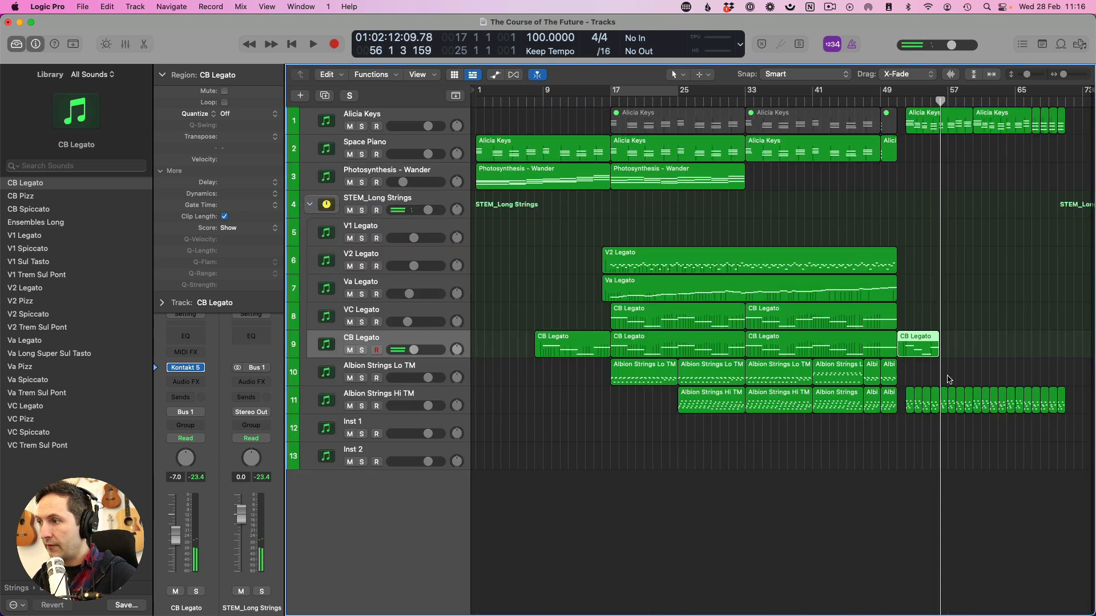
Trim the start of the recorded CB Legato region to bar 52 and repeat the region three times.
{"action": "left_click", "coordinate": [944, 355]}
{"action": "left_click_drag", "start_coordinate": [954, 337], "coordinate": [907, 346]}
{"action": "left_click", "coordinate": [923, 348]}
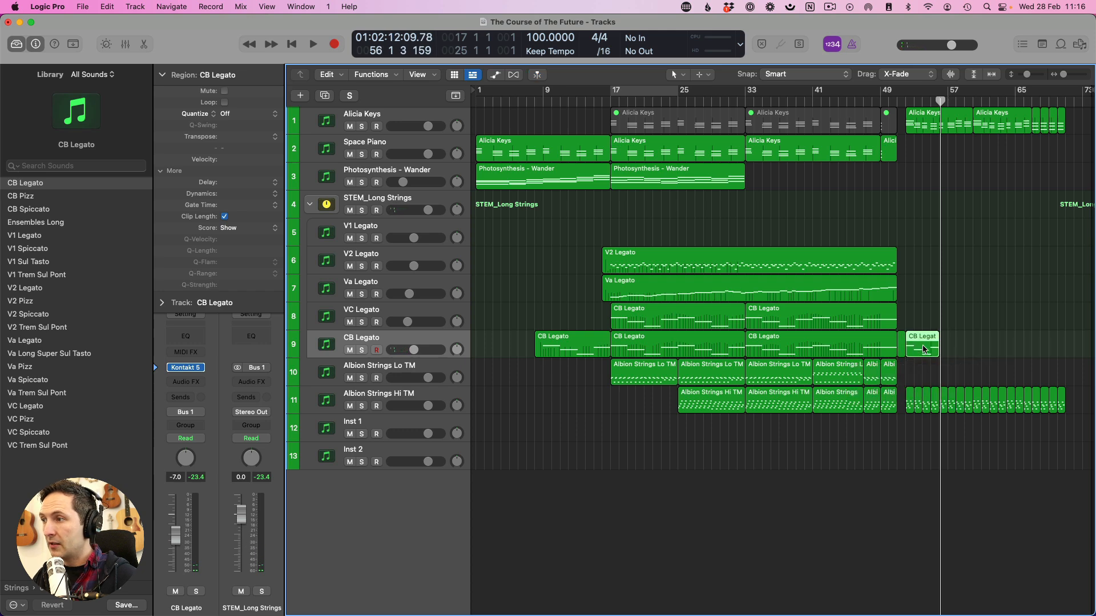
{"action": "key", "text": "super+r"}
{"action": "key", "text": "super+r"}
{"action": "key", "text": "super+r"}
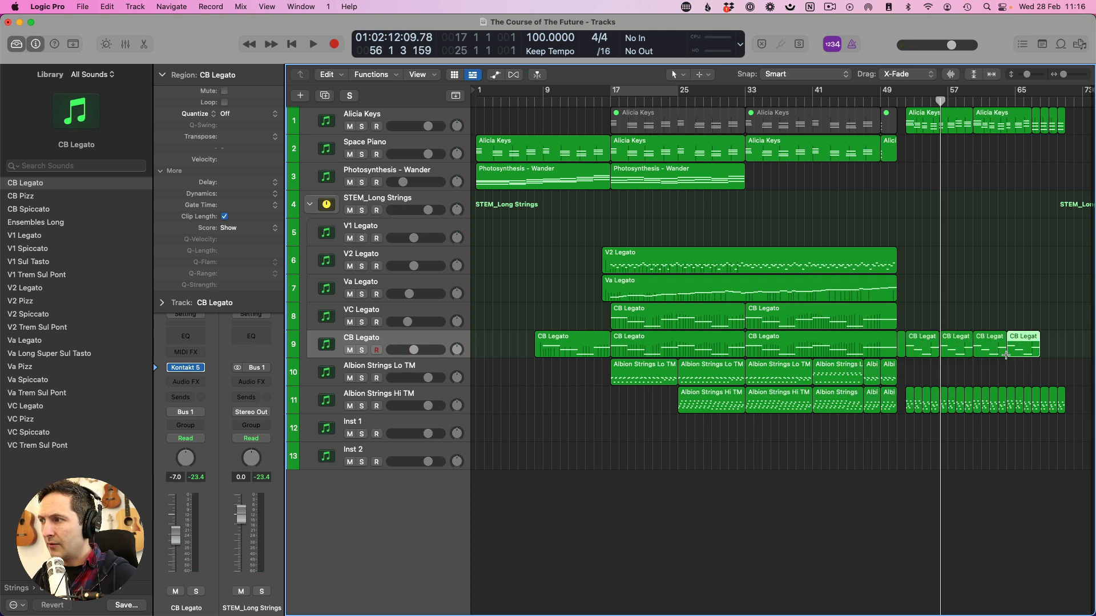
{"action": "left_click_drag", "start_coordinate": [1044, 351], "coordinate": [1034, 350]}
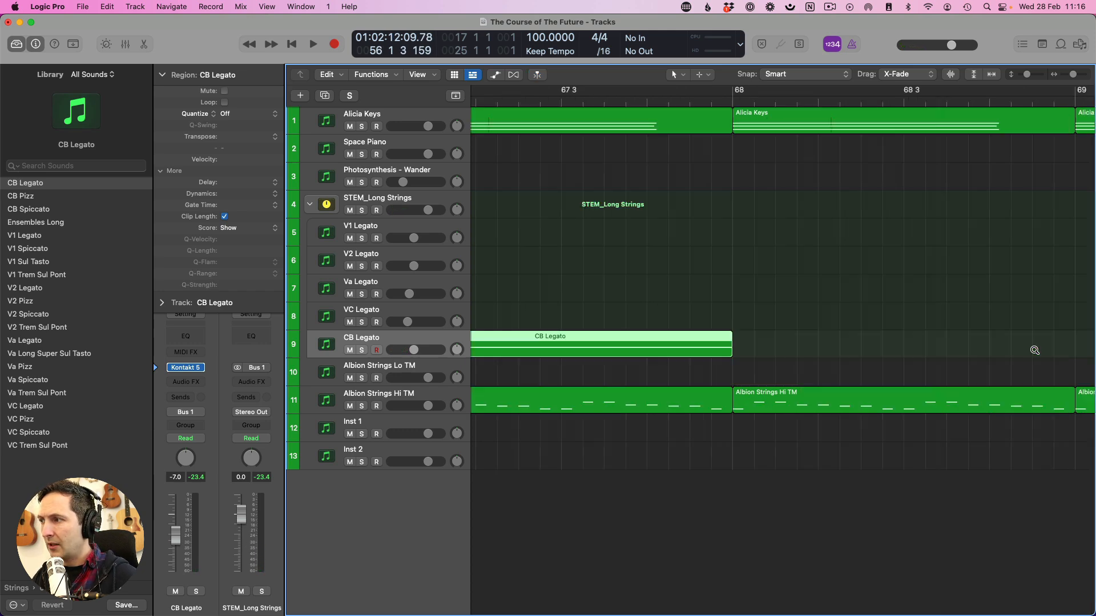
{"action": "left_click", "coordinate": [849, 344]}
{"action": "key", "text": "z"}
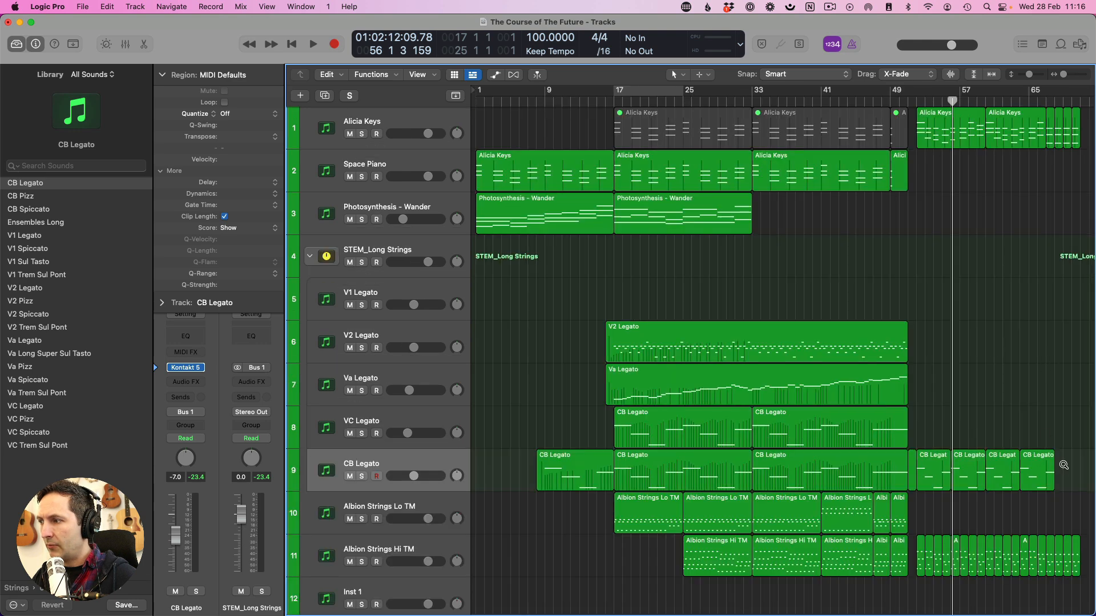
{"action": "left_click_drag", "start_coordinate": [1047, 466], "coordinate": [1073, 465]}
{"action": "key", "text": "z"}
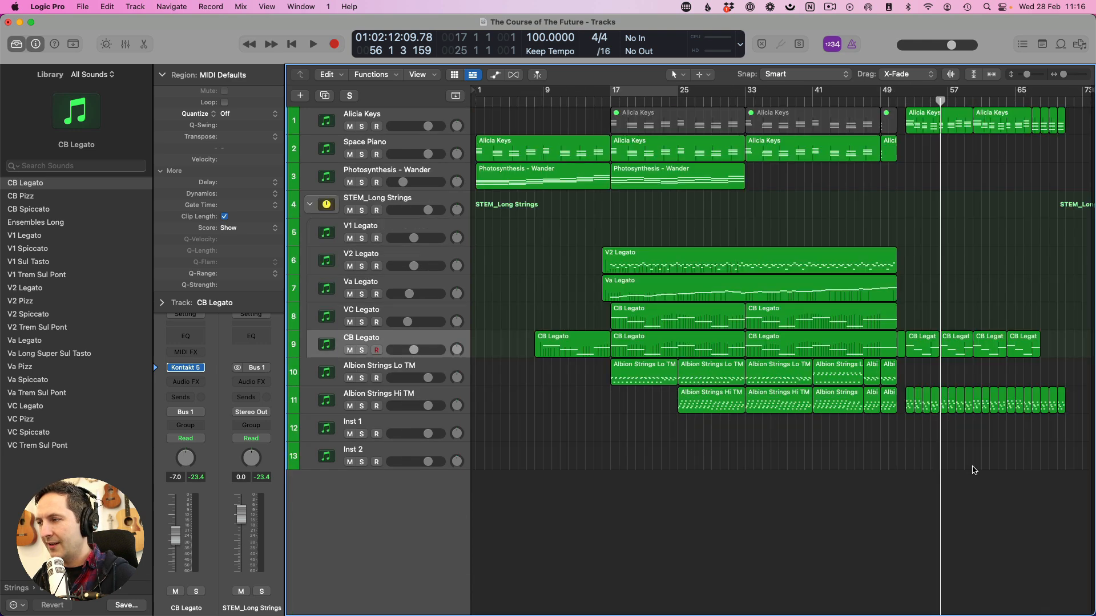
Split off bar 67 of the last CB Legato region and repeat the one-bar part through bar 70.
{"action": "left_click_drag", "start_coordinate": [1049, 351], "coordinate": [1033, 344]}
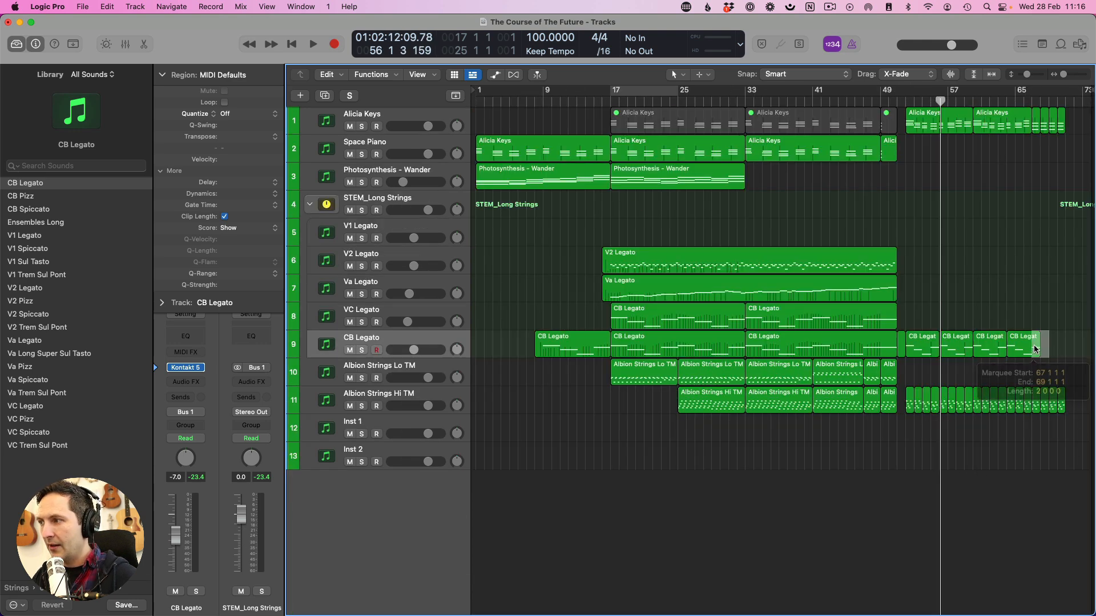
{"action": "key", "text": "Delete"}
{"action": "left_click", "coordinate": [639, 239]}
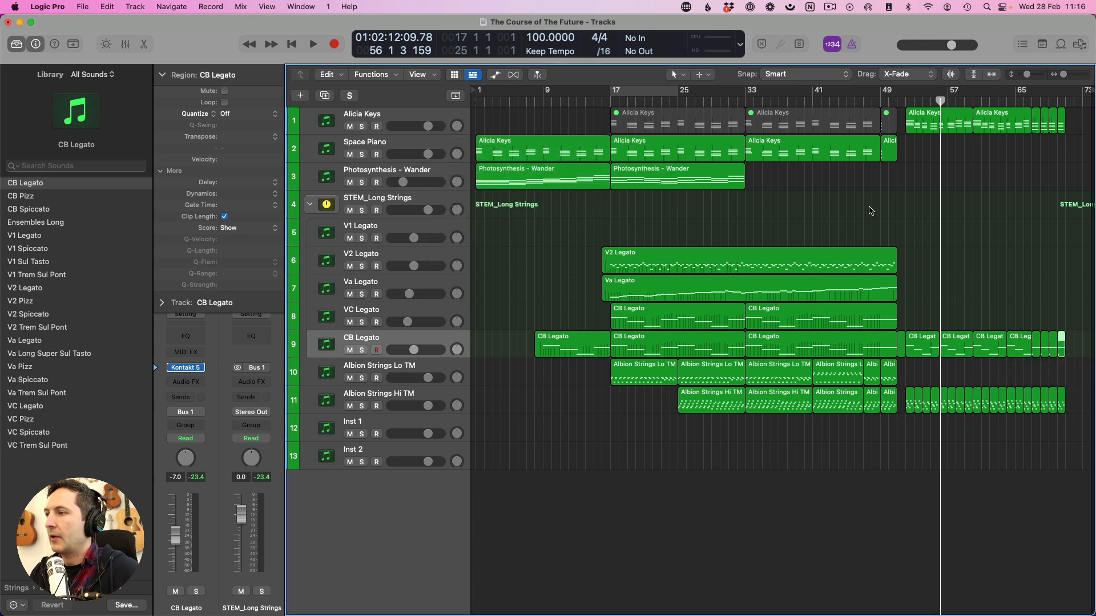
Join the eight CB Legato regions from bar 52 and delete the short stray C0 notes in bars 67 to 70.
{"action": "left_click_drag", "start_coordinate": [916, 317], "coordinate": [1072, 344]}
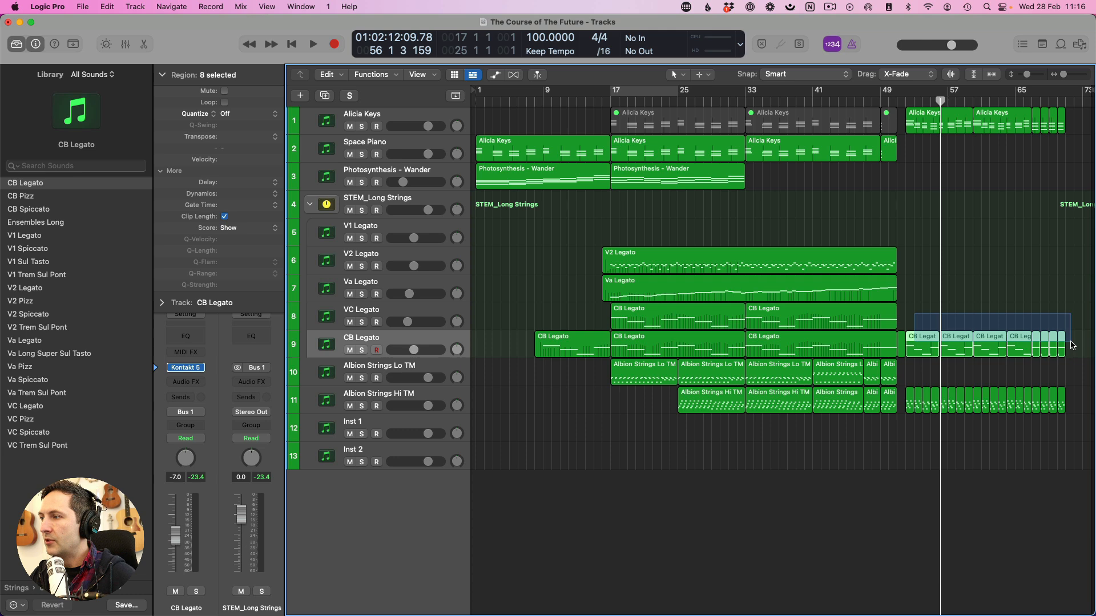
{"action": "key", "text": "super+j"}
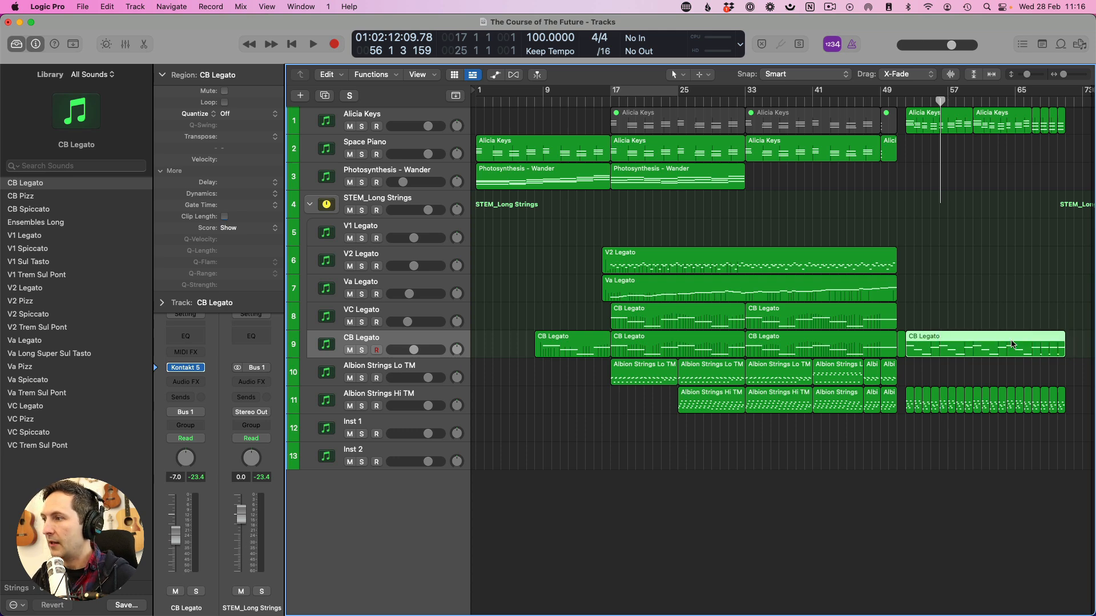
{"action": "key", "text": "e"}
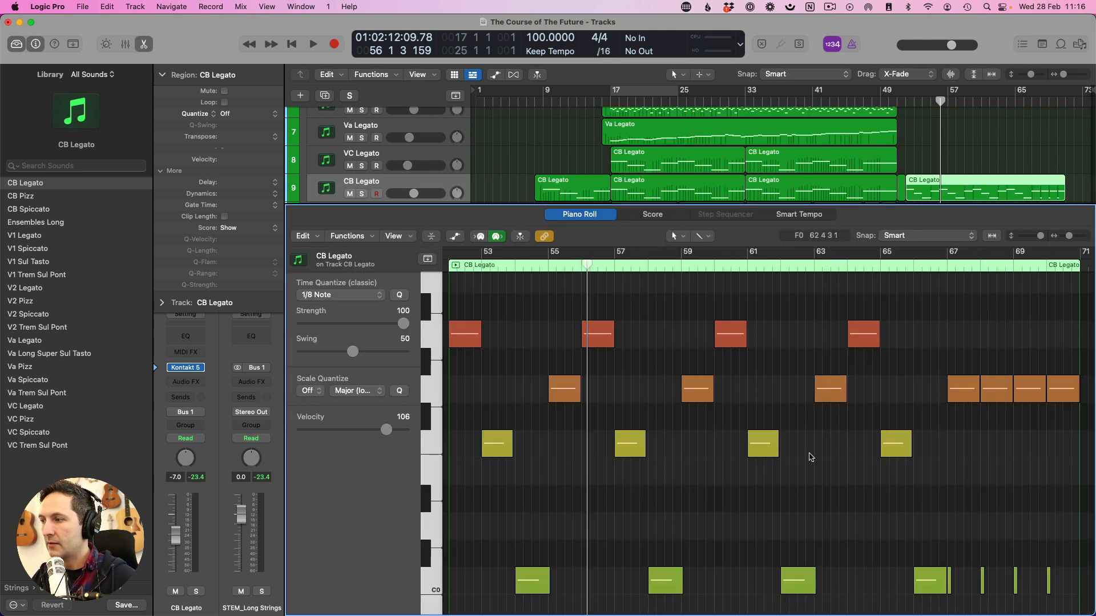
{"action": "left_click_drag", "start_coordinate": [1071, 581], "coordinate": [927, 584]}
{"action": "key", "text": "Delete"}
{"action": "key", "text": "e"}
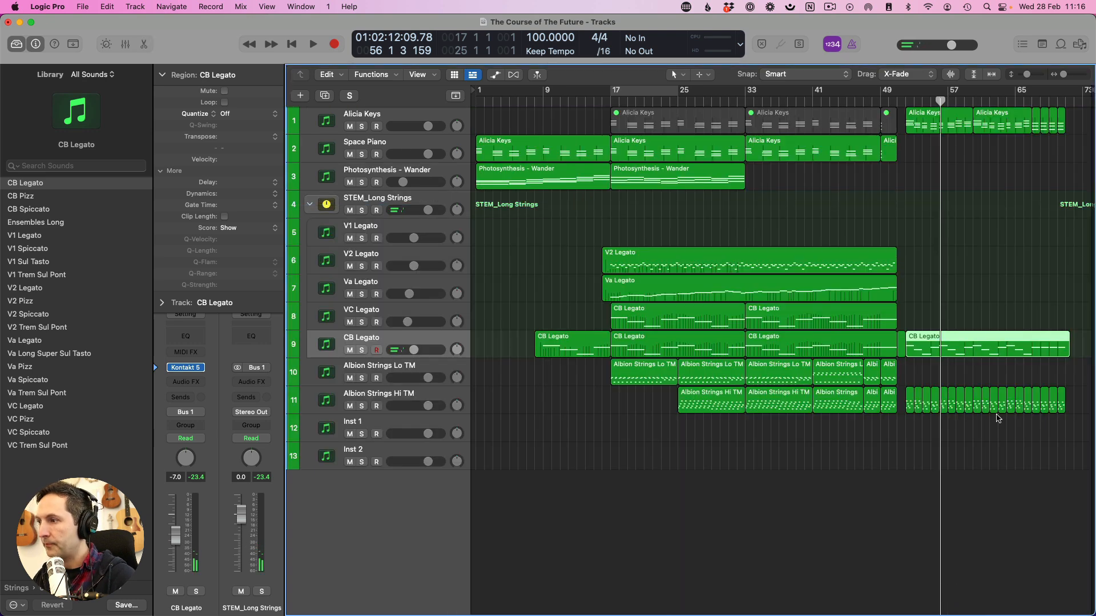
Copy the joined CB Legato region to the VC Legato track and transpose all its notes up an octave.
{"action": "left_click_drag", "start_coordinate": [942, 344], "coordinate": [939, 320]}
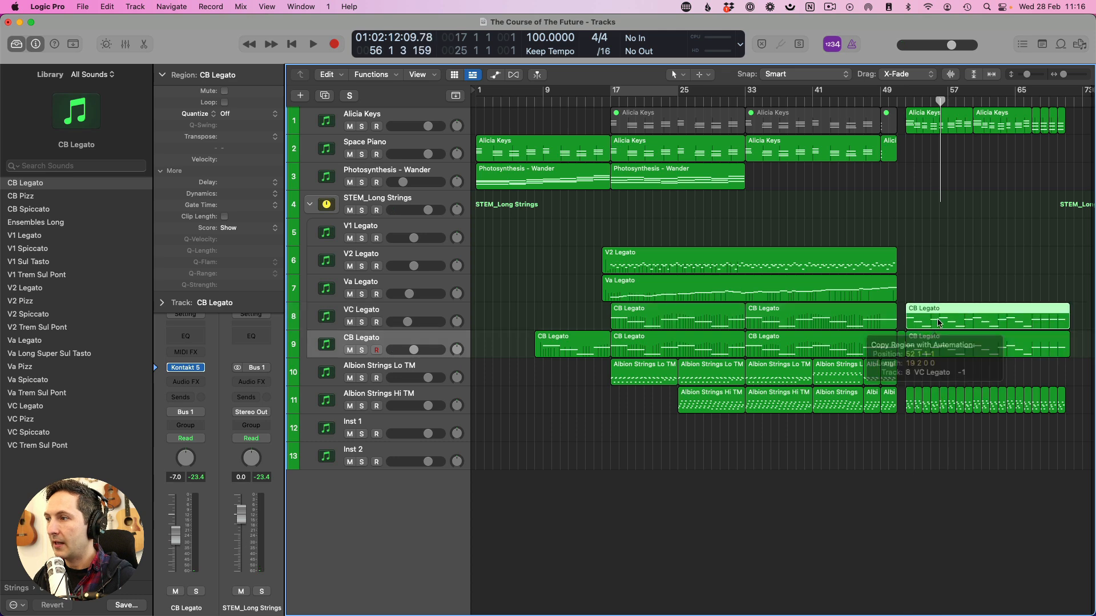
{"action": "key", "text": "e"}
{"action": "key", "text": "super+a"}
{"action": "key", "text": "Delete"}
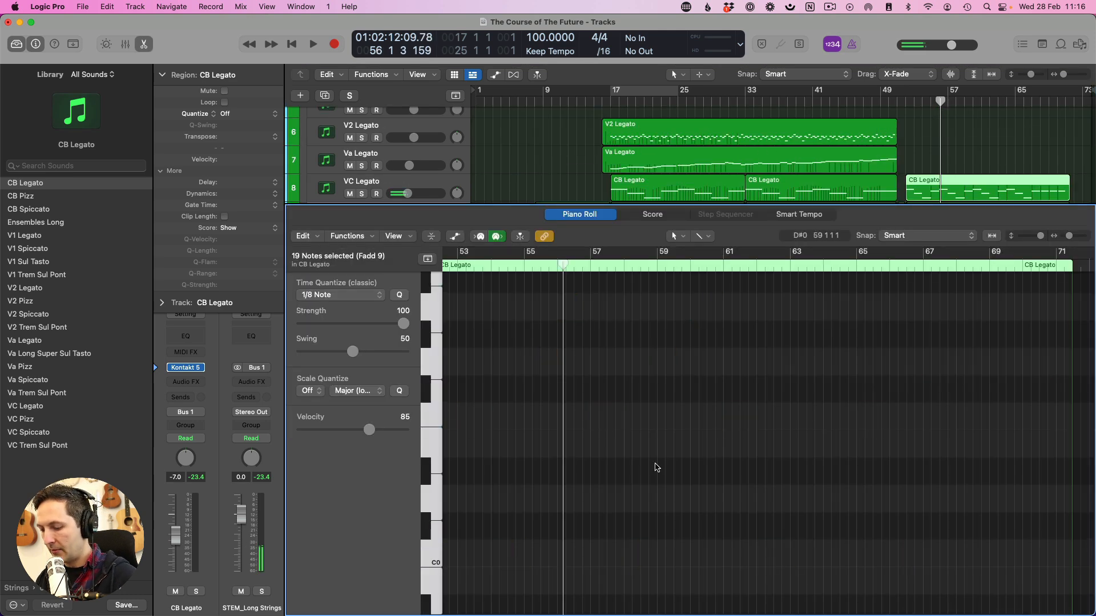
{"action": "key", "text": "e"}
Copy the CB Legato region from the VC Legato track to the Va Legato track at bar 52 and show its notes.
{"action": "left_click_drag", "start_coordinate": [936, 308], "coordinate": [937, 288]}
{"action": "key", "text": "e"}
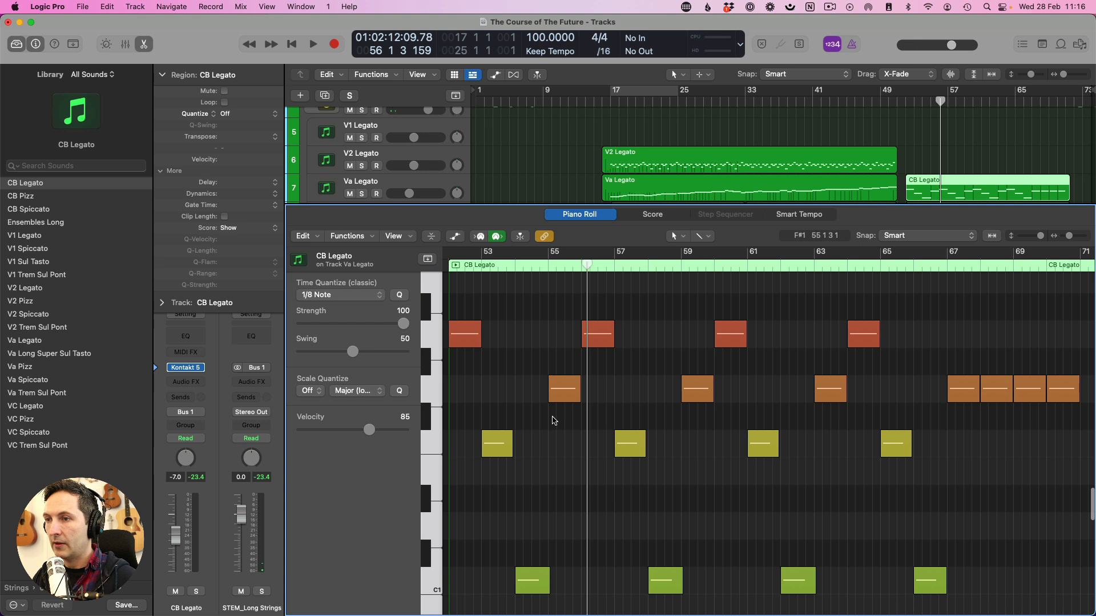
{"action": "left_click", "coordinate": [439, 335]}
{"action": "scroll", "coordinate": [514, 371], "scroll_direction": "up", "scroll_amount": 1}
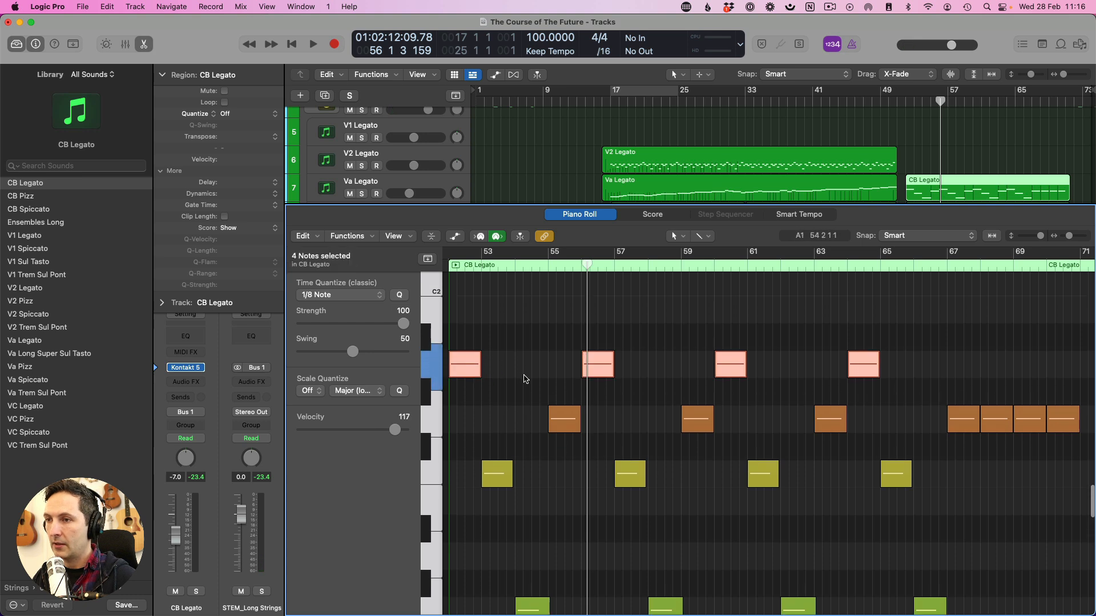
Transpose all notes of the copied region on the Va Legato track up three semitones.
{"action": "left_click", "coordinate": [523, 379]}
{"action": "key", "text": "super+a"}
{"action": "key", "text": "alt+Up"}
{"action": "key", "text": "alt+Up"}
{"action": "key", "text": "alt+Up"}
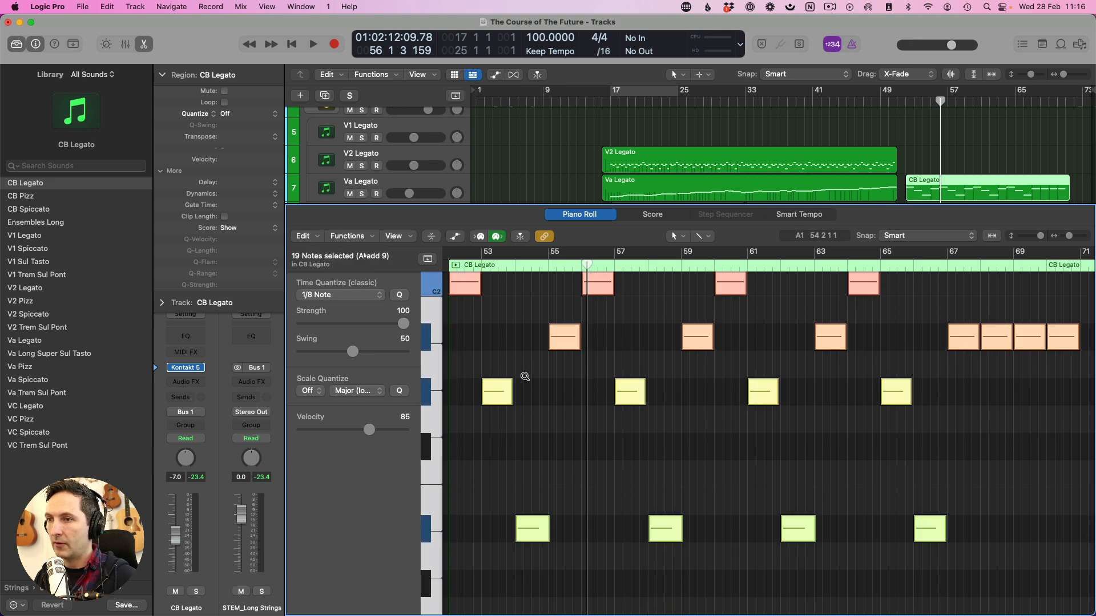
{"action": "scroll", "coordinate": [524, 380], "scroll_direction": "up", "scroll_amount": 2}
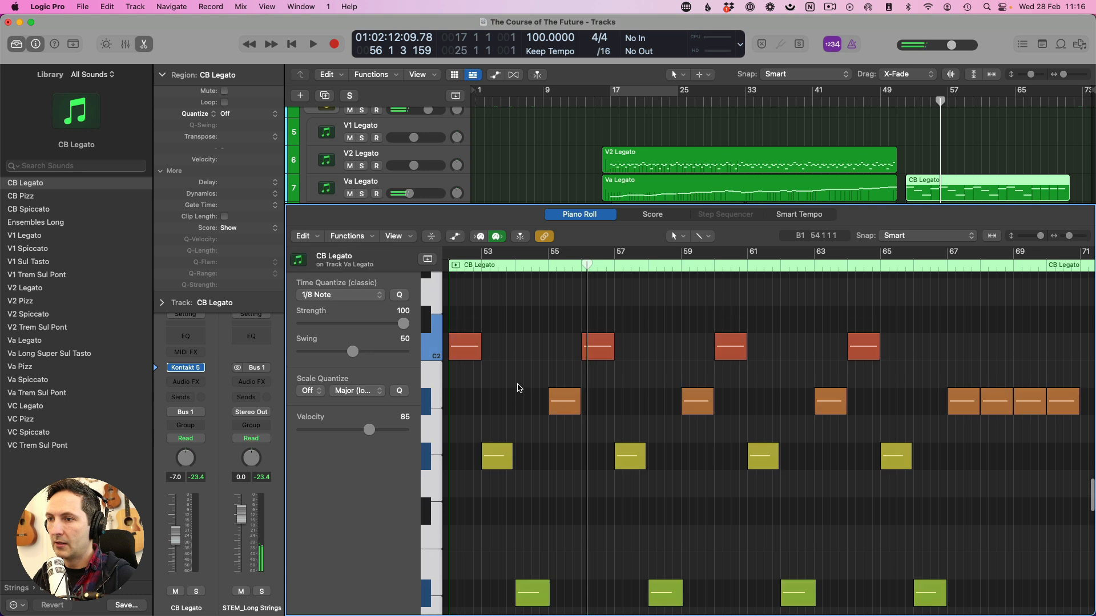
Audition pitches around the viola copy's C2 starting note and play back the passage from bar 52.
{"action": "left_click", "coordinate": [434, 347]}
{"action": "left_click", "coordinate": [433, 382]}
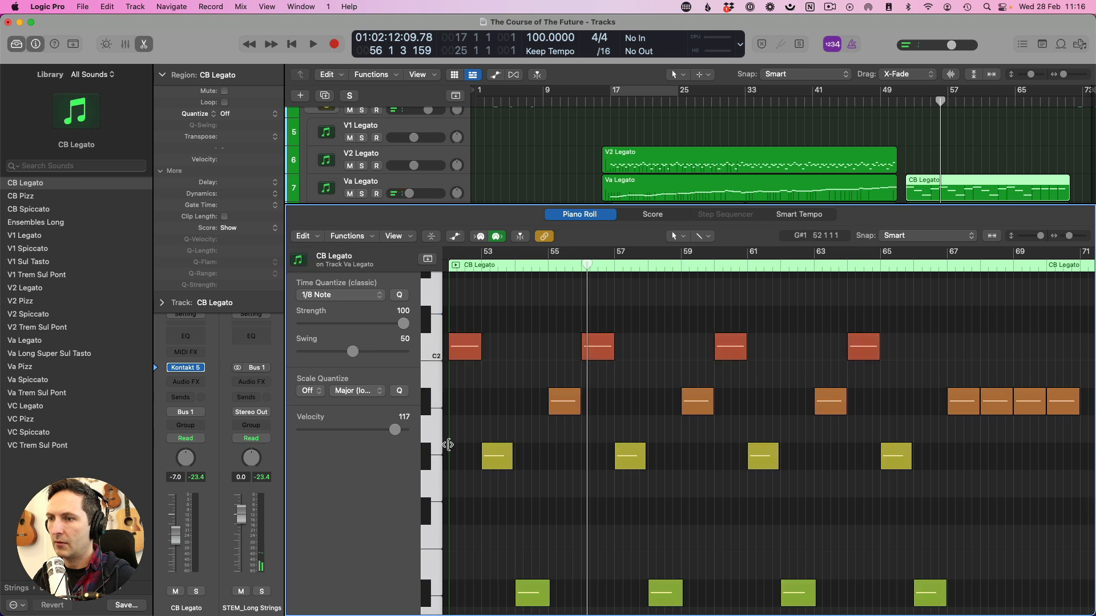
{"action": "left_click", "coordinate": [435, 434]}
{"action": "scroll", "coordinate": [489, 423], "scroll_direction": "down", "scroll_amount": 1}
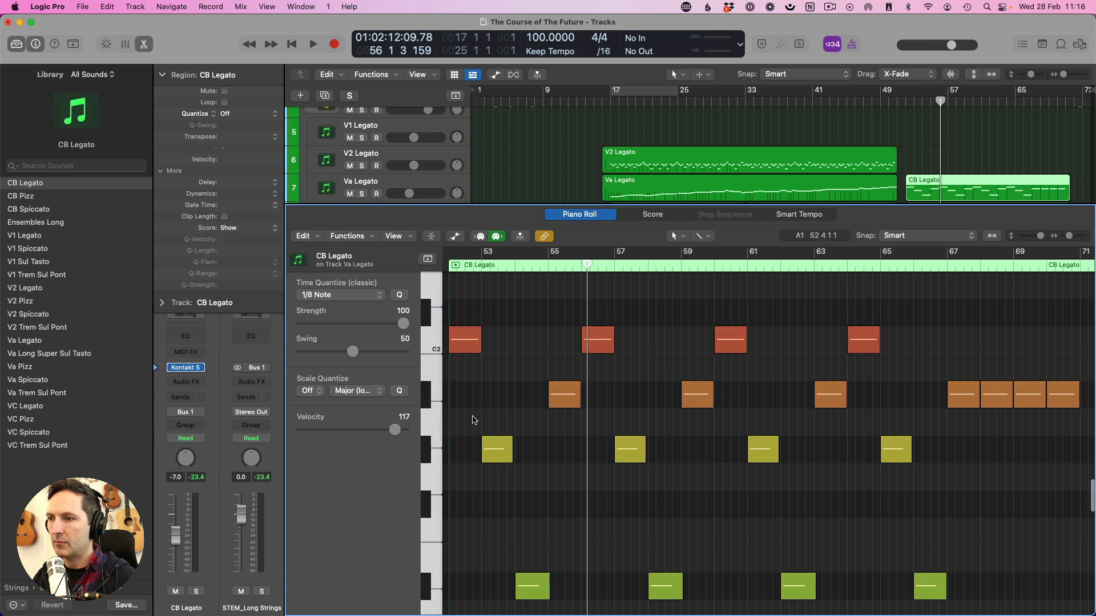
{"action": "scroll", "coordinate": [482, 419], "scroll_direction": "up", "scroll_amount": 1}
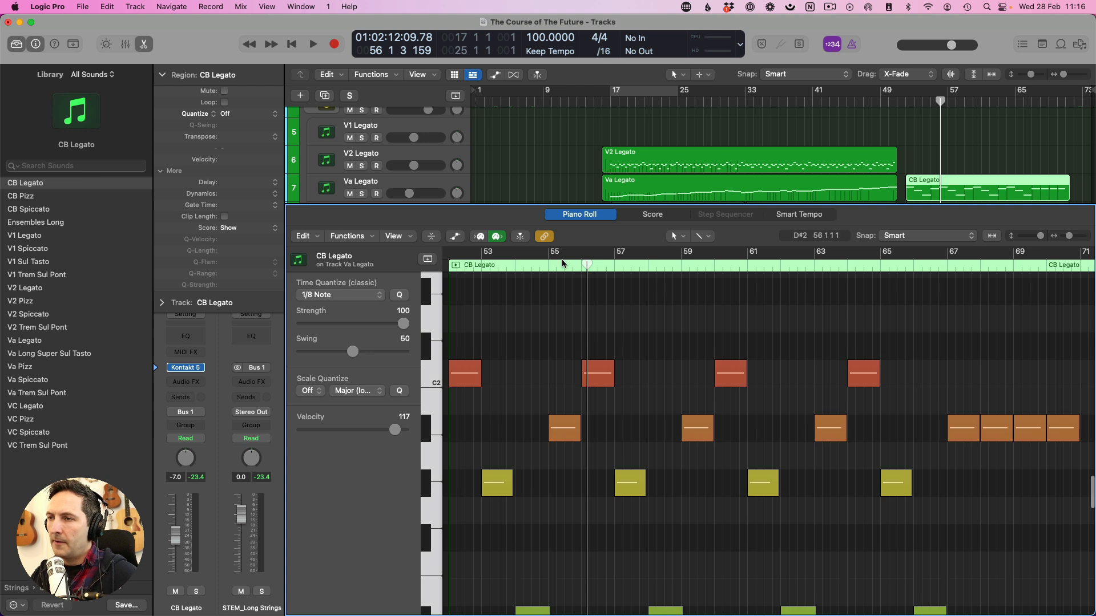
{"action": "left_click", "coordinate": [1025, 236]}
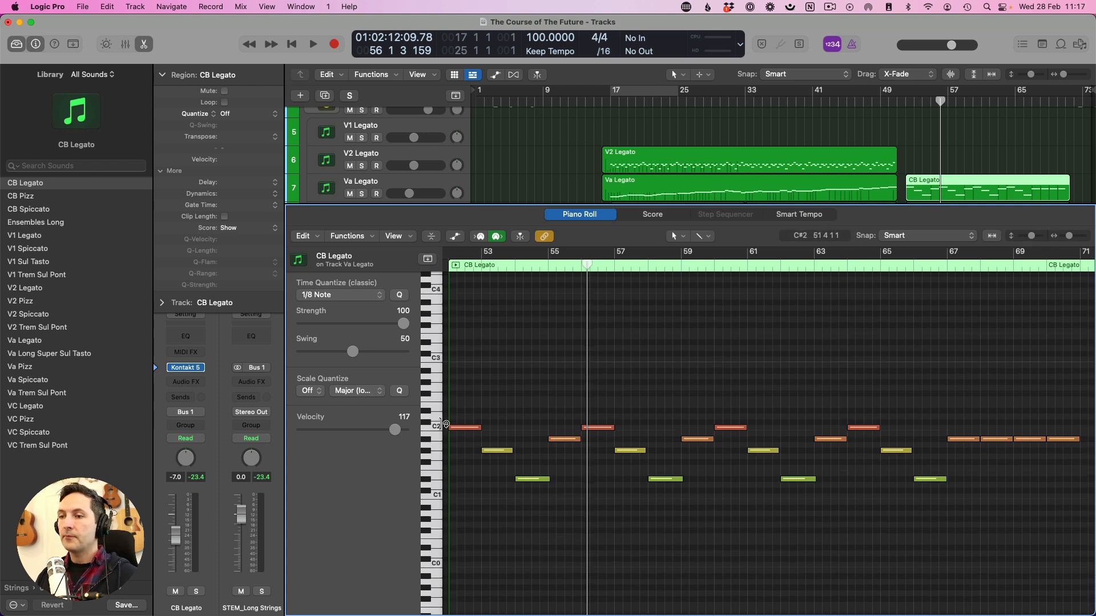
{"action": "left_click", "coordinate": [437, 429]}
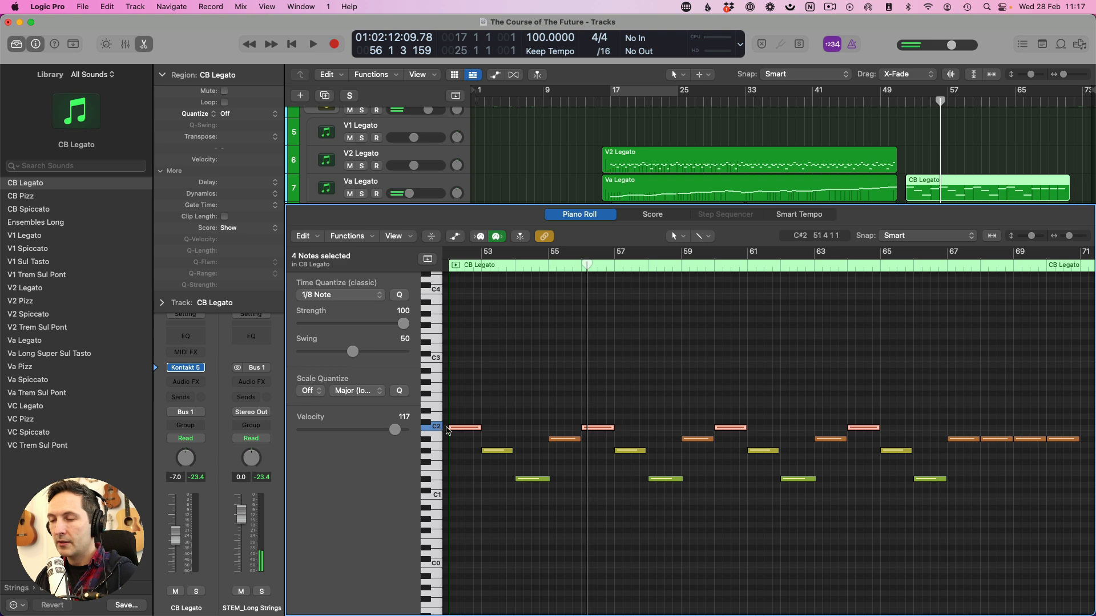
{"action": "left_click", "coordinate": [444, 263]}
{"action": "key", "text": "space"}
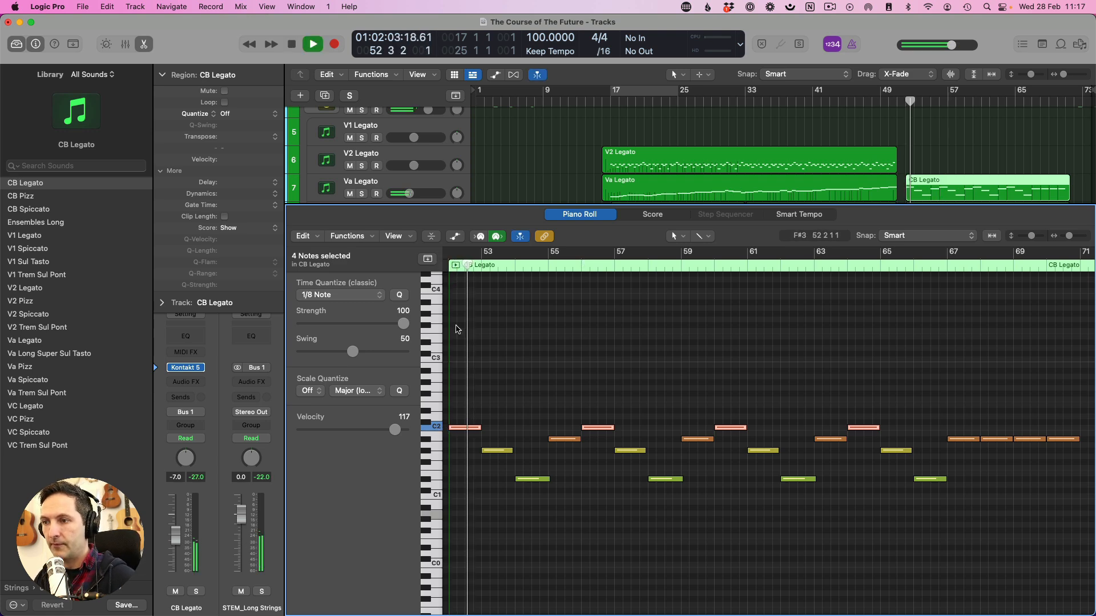
{"action": "key", "text": "space"}
Transpose all notes of the viola region up another four semitones so the line starts on E2.
{"action": "left_click", "coordinate": [512, 406]}
{"action": "key", "text": "super+a"}
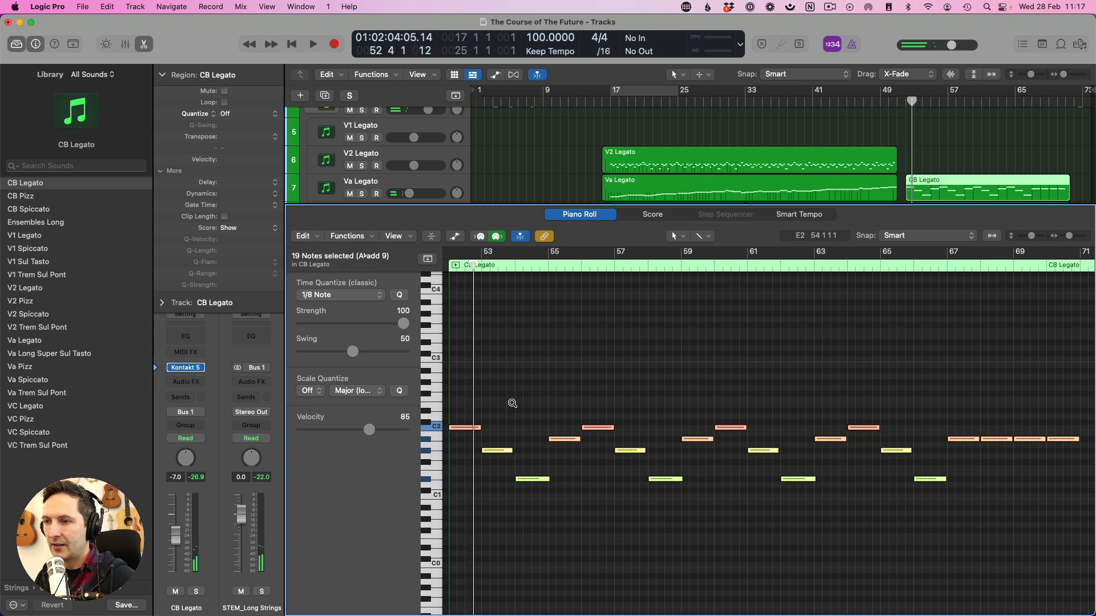
{"action": "key", "text": "alt+Up"}
{"action": "key", "text": "alt+Up"}
{"action": "key", "text": "alt+Up"}
{"action": "key", "text": "alt+Up"}
{"action": "left_click", "coordinate": [512, 405]}
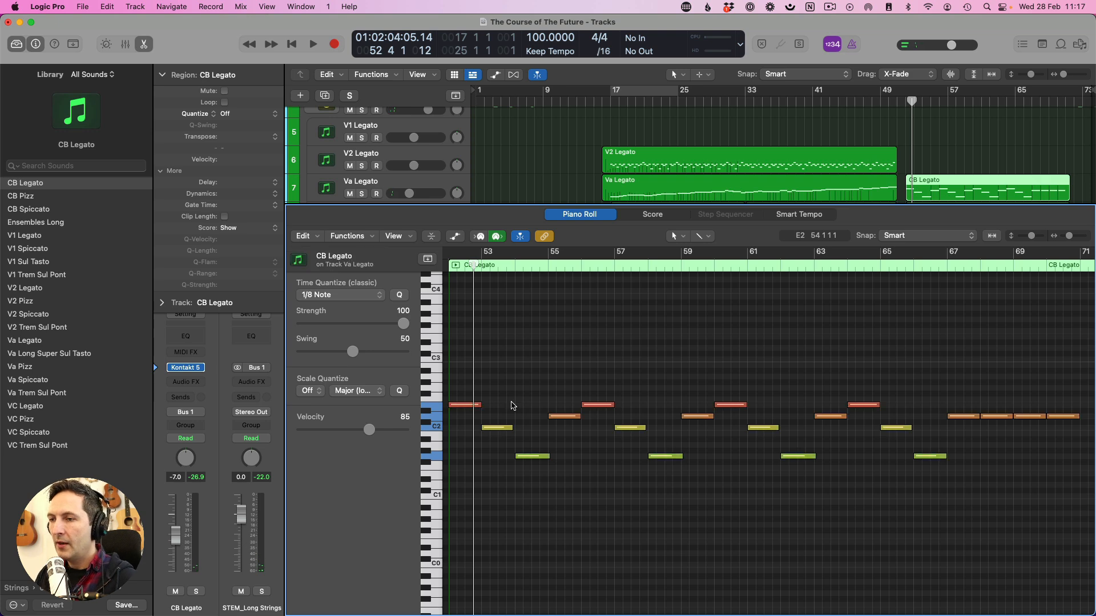
Raise the viola notes in bars 53, 54, 55 and 56 to F2, G2, B2 and C3.
{"action": "left_click", "coordinate": [472, 406]}
{"action": "left_click", "coordinate": [501, 427]}
{"action": "left_click_drag", "start_coordinate": [501, 421], "coordinate": [501, 393]}
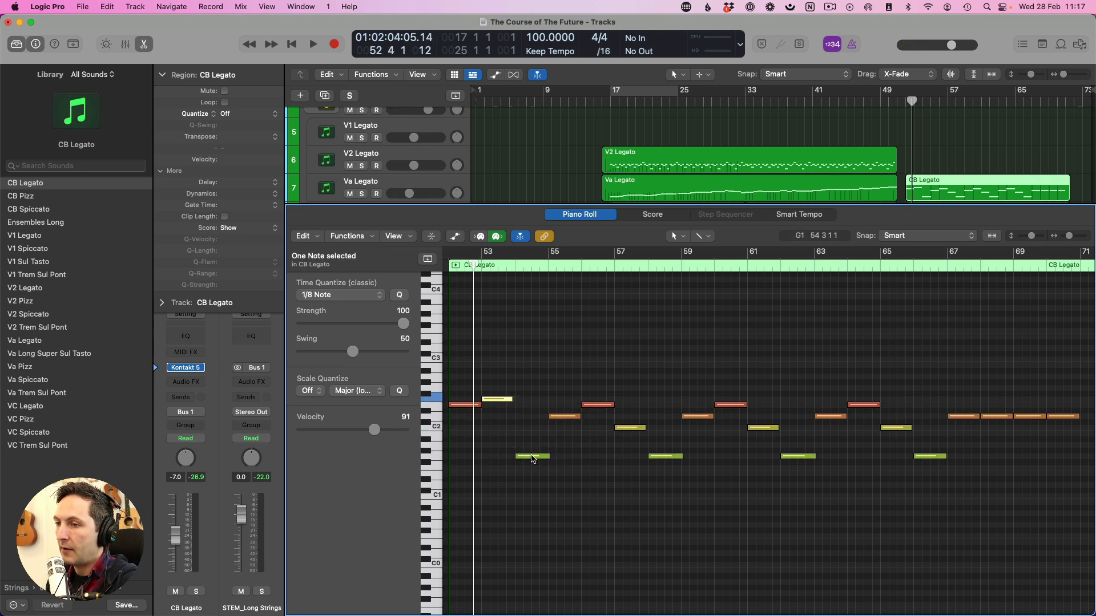
{"action": "left_click_drag", "start_coordinate": [532, 460], "coordinate": [567, 366]}
{"action": "left_click_drag", "start_coordinate": [596, 409], "coordinate": [597, 364]}
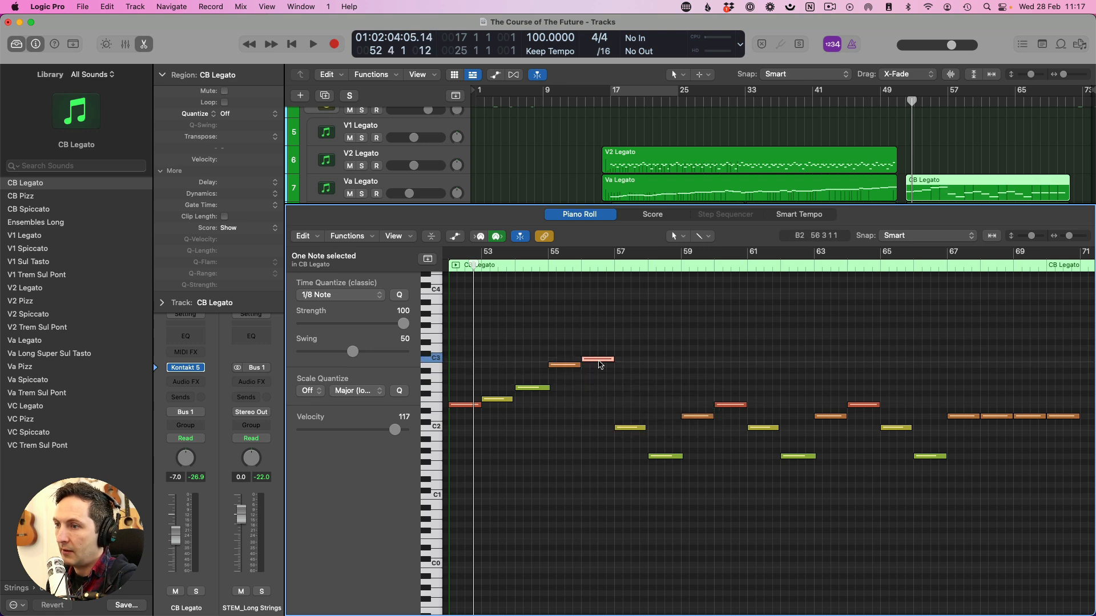
Extend the bar 56 viola note through bar 57 in place of that bar's note, and raise bars 58 and 59 to E3 and F3.
{"action": "left_click_drag", "start_coordinate": [628, 428], "coordinate": [646, 366]}
{"action": "left_click", "coordinate": [664, 456]}
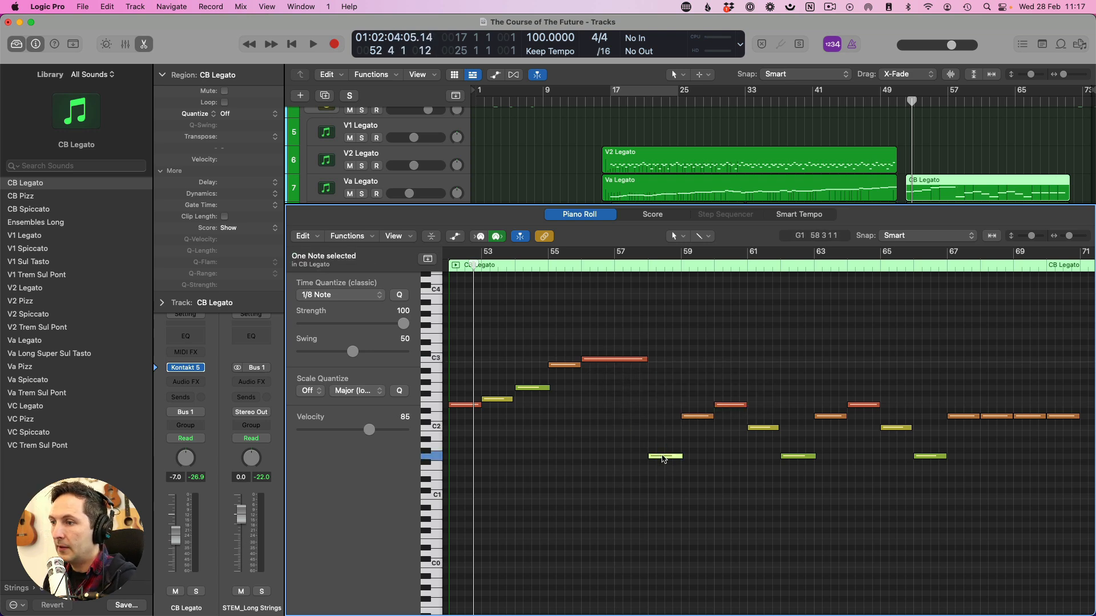
{"action": "left_click_drag", "start_coordinate": [662, 458], "coordinate": [664, 341]}
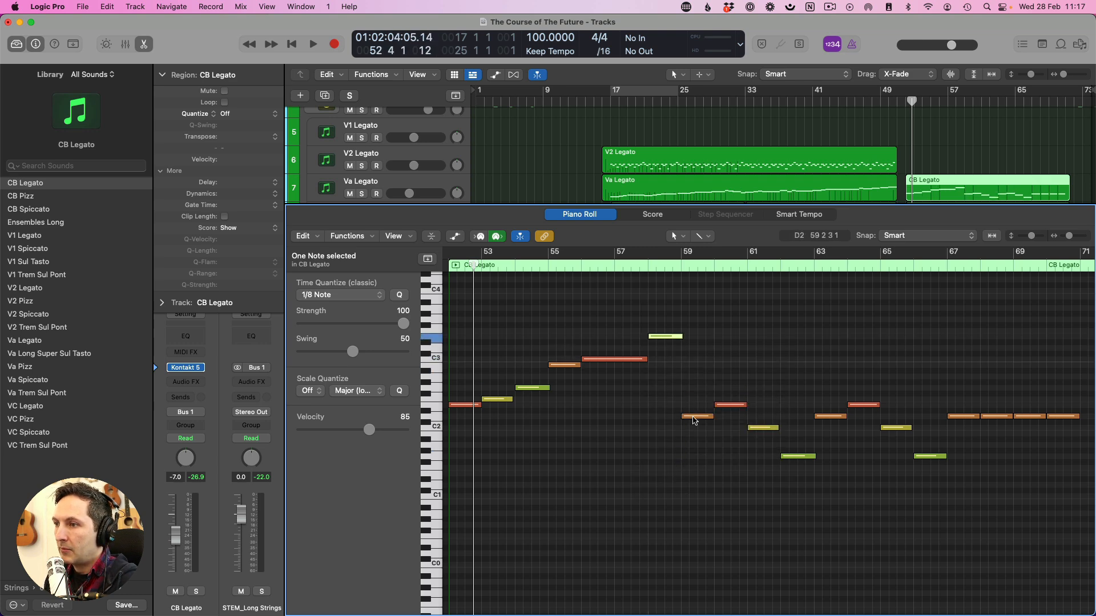
{"action": "mouse_move", "coordinate": [694, 417]}
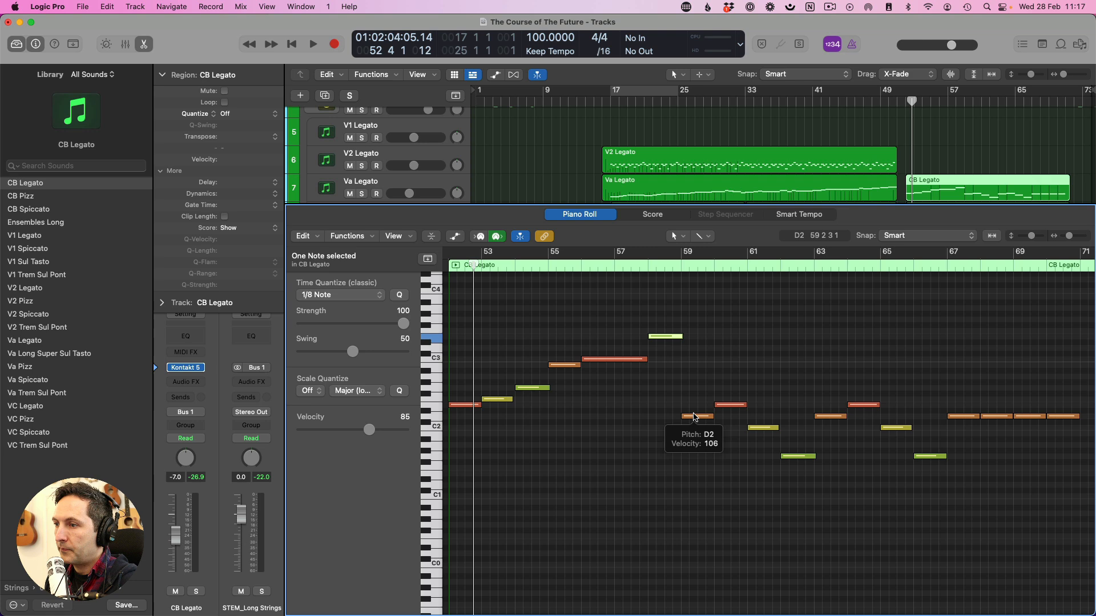
{"action": "left_click_drag", "start_coordinate": [695, 417], "coordinate": [694, 331]}
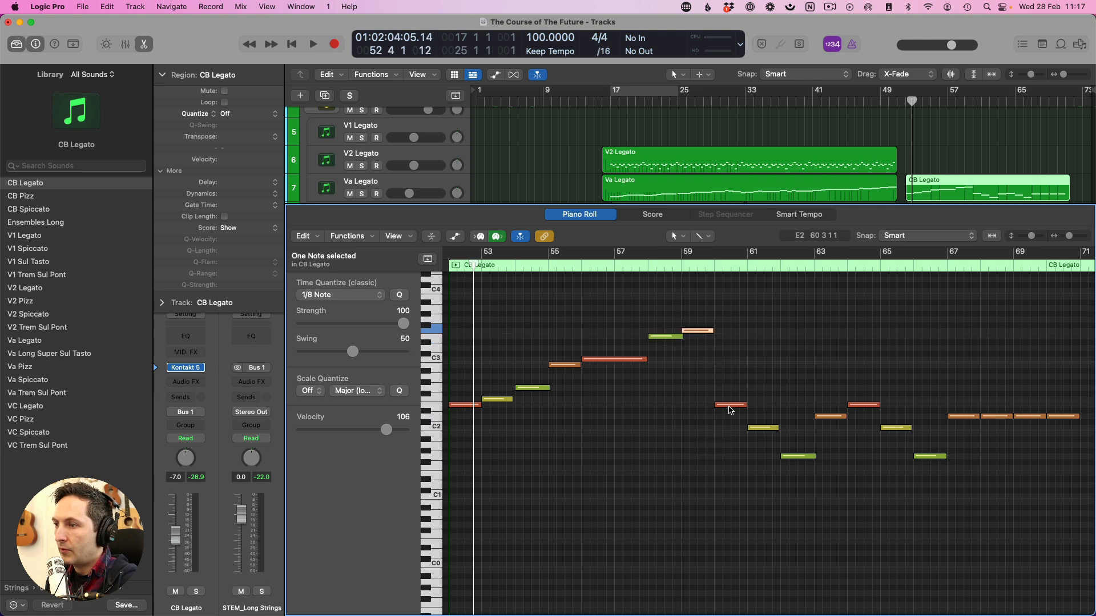
Play back the viola line from bar 55 and raise the notes in bars 59 and 60 to G3 and A3.
{"action": "left_click", "coordinate": [574, 267]}
{"action": "key", "text": "space"}
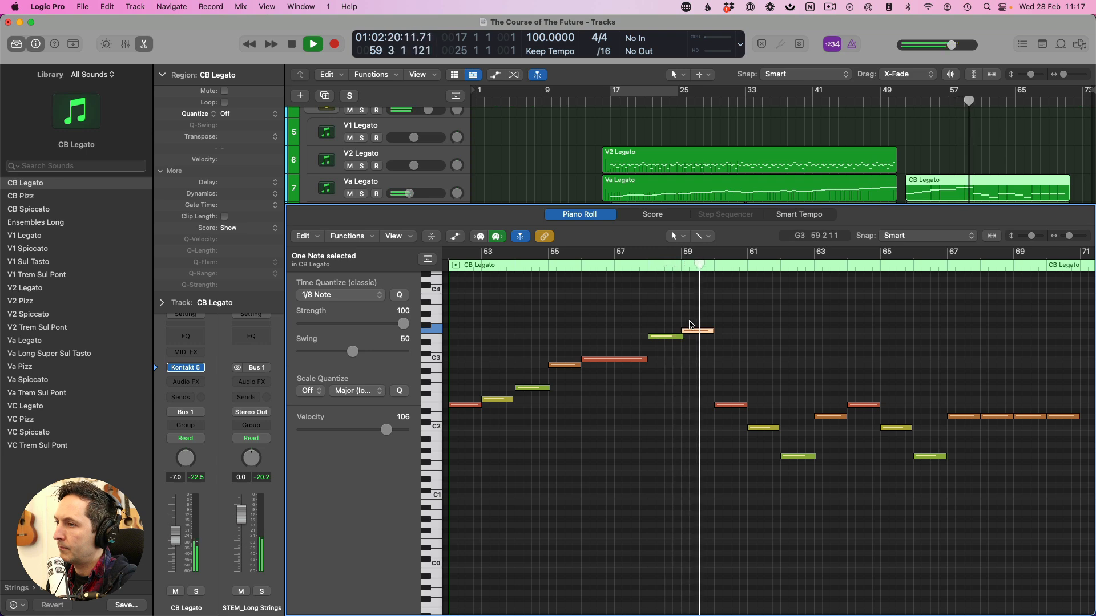
{"action": "key", "text": "space"}
{"action": "left_click_drag", "start_coordinate": [698, 333], "coordinate": [697, 322]}
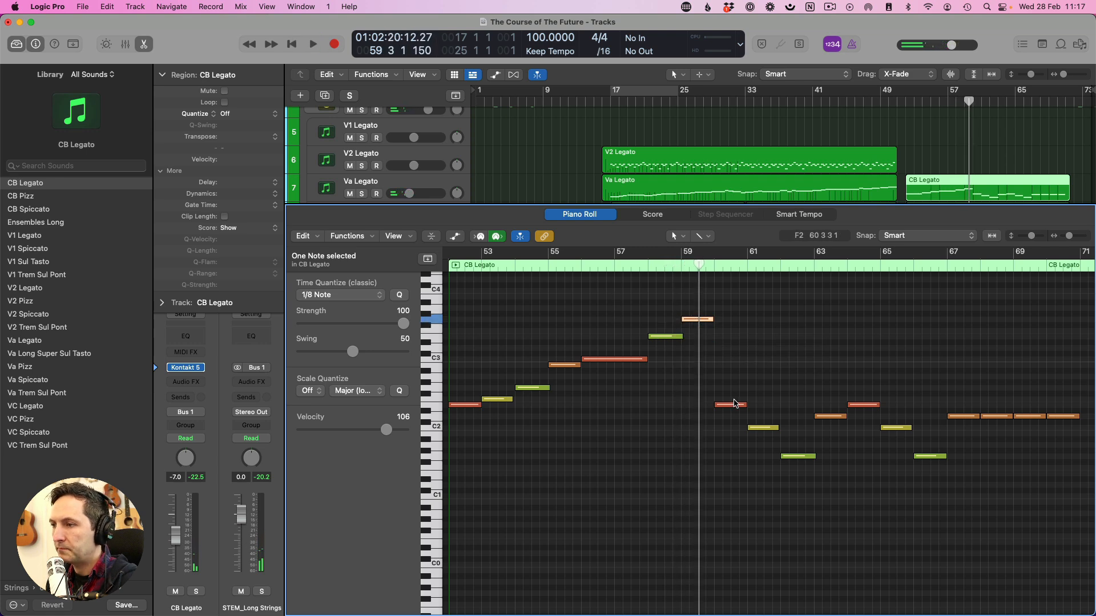
{"action": "left_click_drag", "start_coordinate": [734, 403], "coordinate": [729, 311]}
Remove the viola note in bar 61 and lengthen the A3 from bar 60 through bar 61.
{"action": "scroll", "coordinate": [714, 394], "scroll_direction": "right", "scroll_amount": 3}
{"action": "scroll", "coordinate": [713, 393], "scroll_direction": "up", "scroll_amount": 1}
{"action": "left_click", "coordinate": [676, 445]}
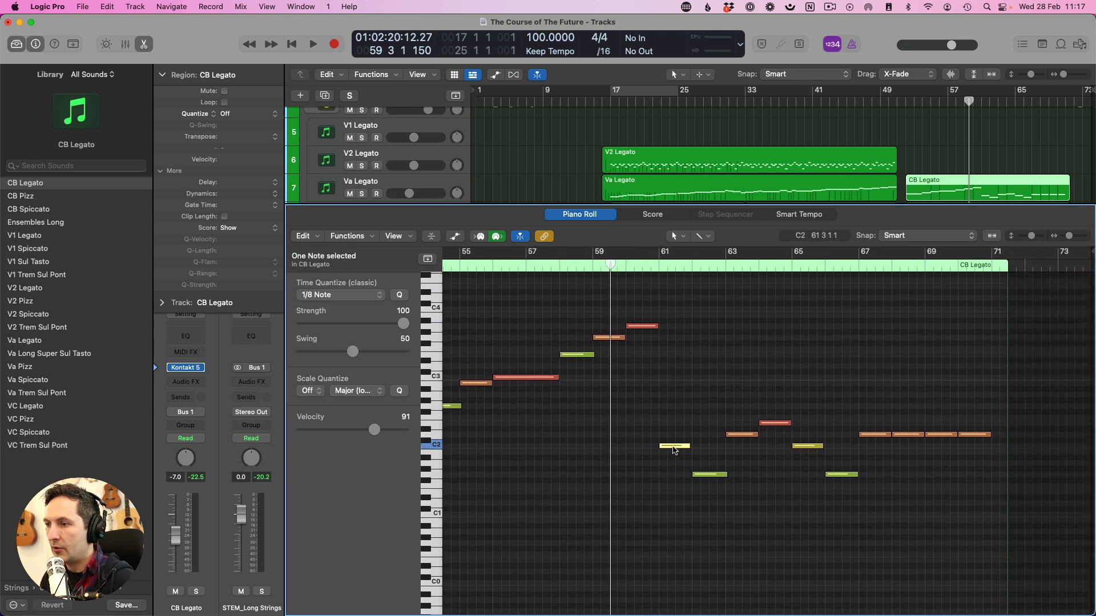
{"action": "left_click_drag", "start_coordinate": [685, 369], "coordinate": [692, 327]}
{"action": "key", "text": "Delete"}
Raise the viola notes in bars 62 and 63 to C4 and B3.
{"action": "left_click", "coordinate": [709, 474]}
{"action": "left_click_drag", "start_coordinate": [706, 366], "coordinate": [708, 311]}
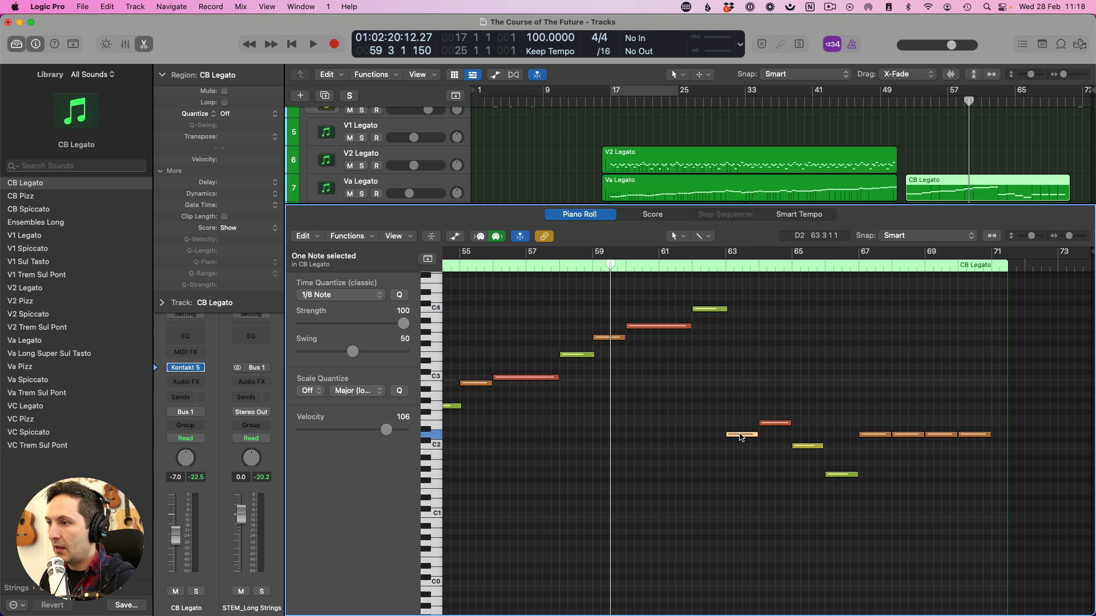
{"action": "left_click_drag", "start_coordinate": [740, 437], "coordinate": [743, 321]}
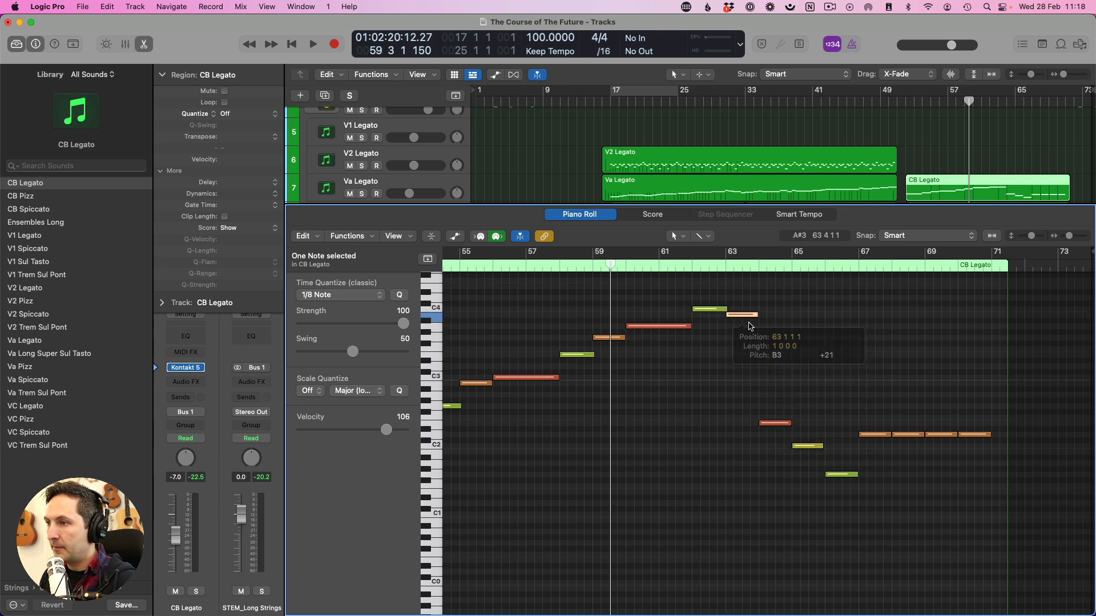
Play back the viola line around bars 63 and 64 and raise the bar 64 note to C4.
{"action": "scroll", "coordinate": [744, 322], "scroll_direction": "left", "scroll_amount": 8}
{"action": "scroll", "coordinate": [745, 323], "scroll_direction": "right", "scroll_amount": 5}
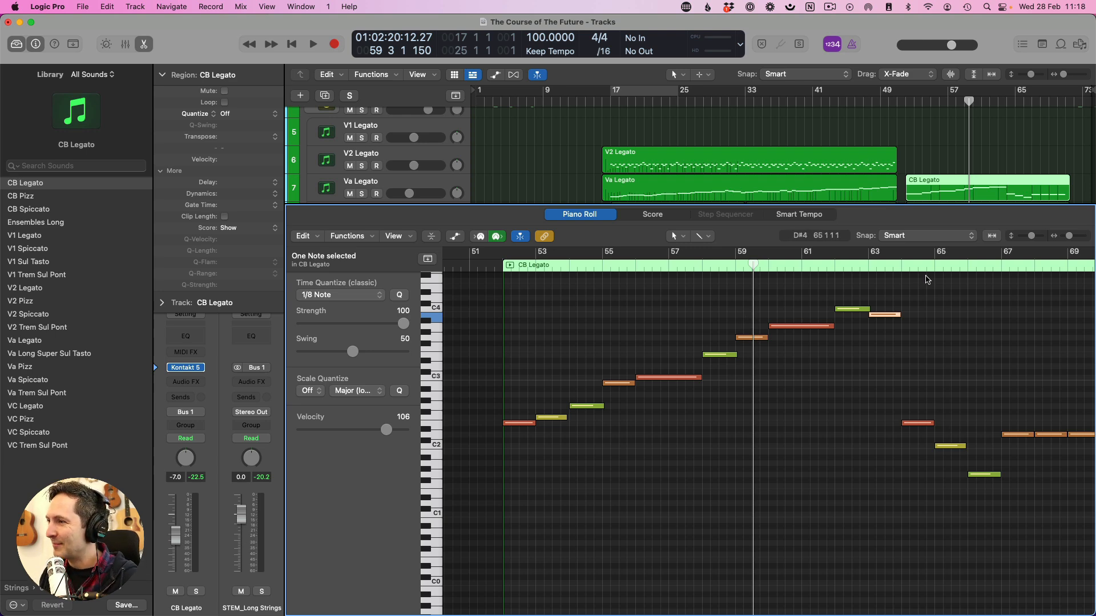
{"action": "left_click", "coordinate": [868, 266]}
{"action": "key", "text": "space"}
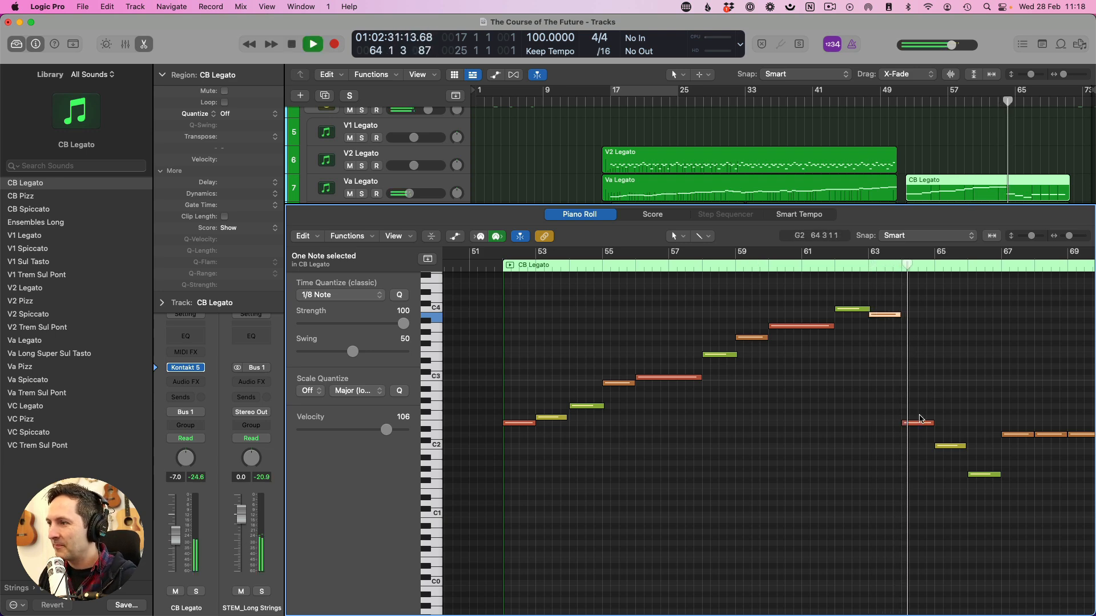
{"action": "key", "text": "space"}
{"action": "left_click_drag", "start_coordinate": [920, 423], "coordinate": [917, 314]}
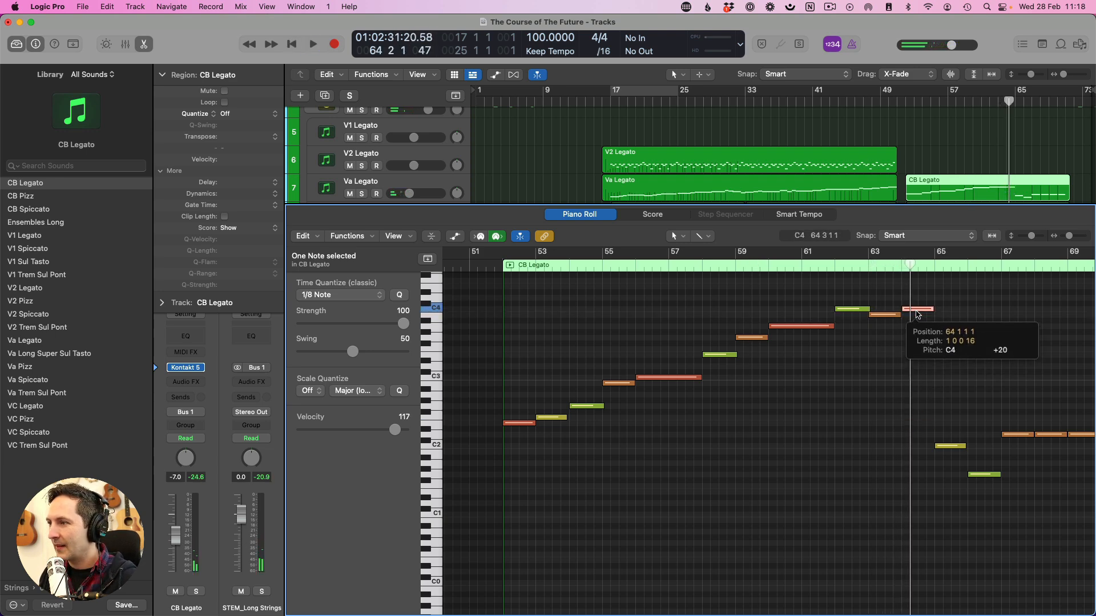
Raise the viola notes in bars 65 to 68 to C4 and those in bars 69 and 70 to B3.
{"action": "scroll", "coordinate": [908, 422], "scroll_direction": "right", "scroll_amount": 3}
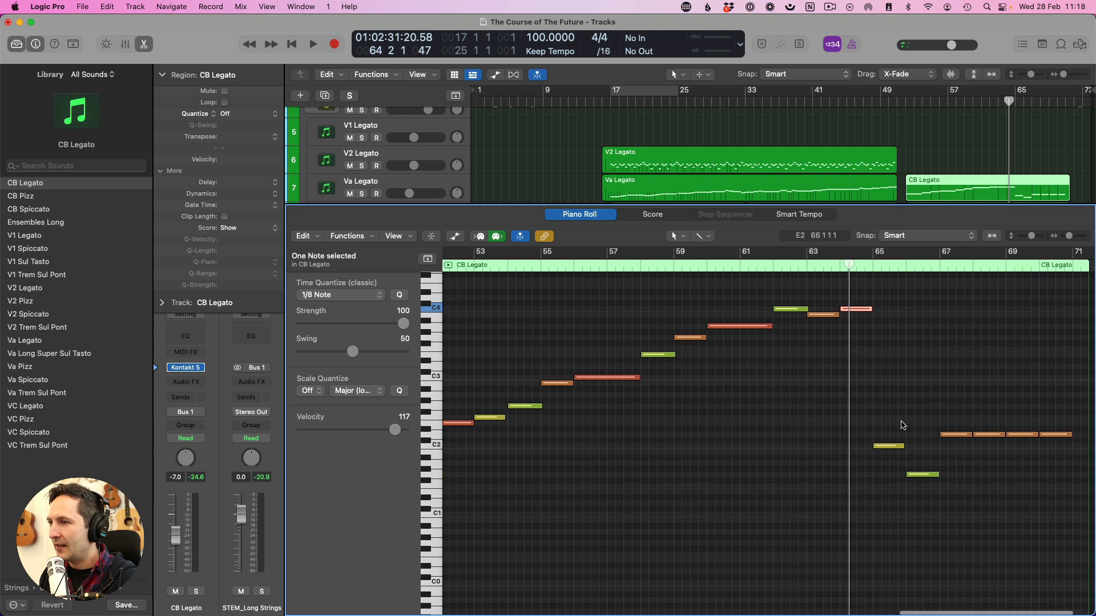
{"action": "scroll", "coordinate": [903, 425], "scroll_direction": "left", "scroll_amount": 1}
{"action": "scroll", "coordinate": [899, 435], "scroll_direction": "down", "scroll_amount": 1}
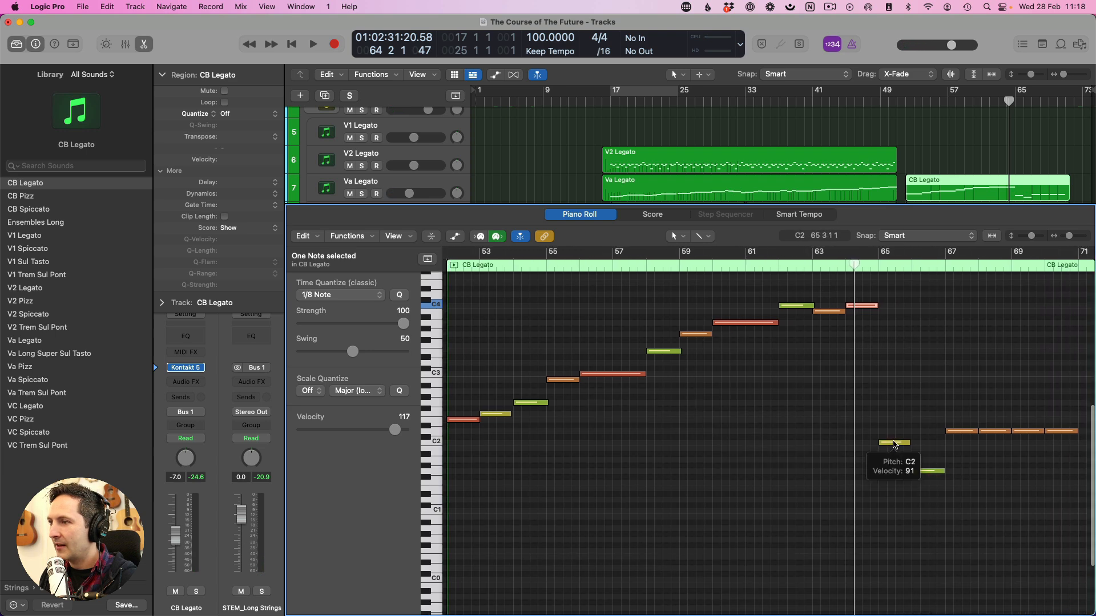
{"action": "left_click_drag", "start_coordinate": [894, 444], "coordinate": [893, 308]}
{"action": "scroll", "coordinate": [908, 342], "scroll_direction": "up", "scroll_amount": 1}
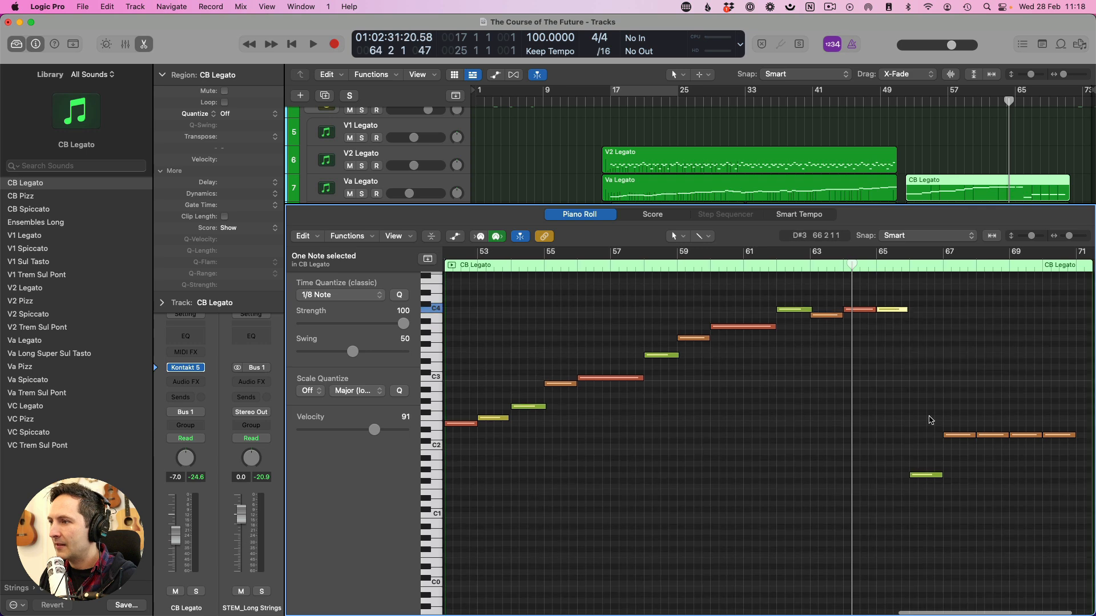
{"action": "left_click_drag", "start_coordinate": [926, 476], "coordinate": [926, 310]}
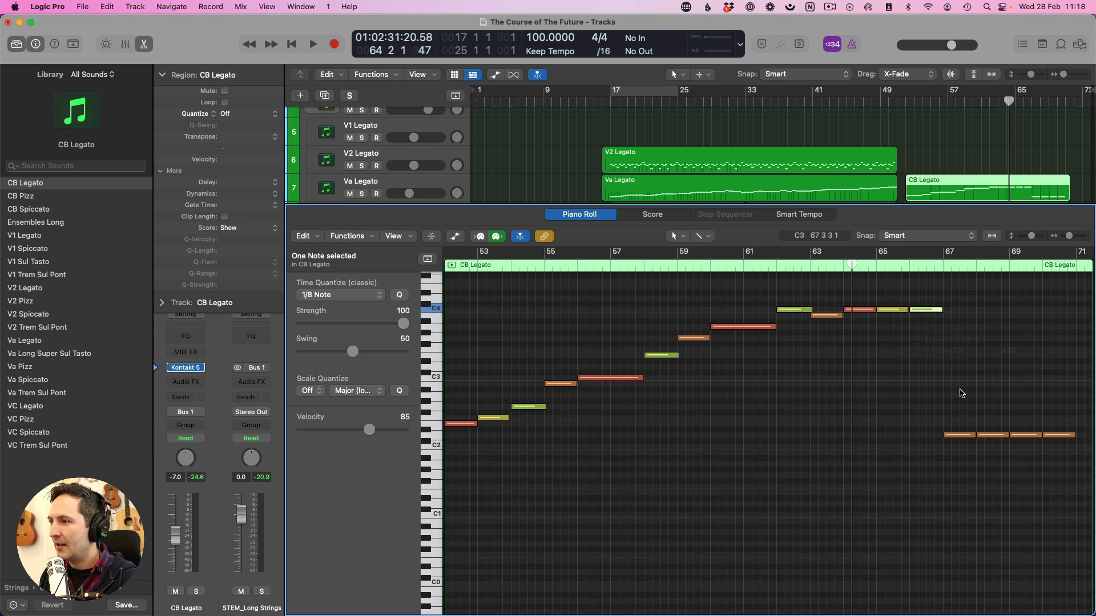
{"action": "left_click_drag", "start_coordinate": [958, 435], "coordinate": [993, 312]}
{"action": "left_click_drag", "start_coordinate": [1023, 421], "coordinate": [1028, 316]}
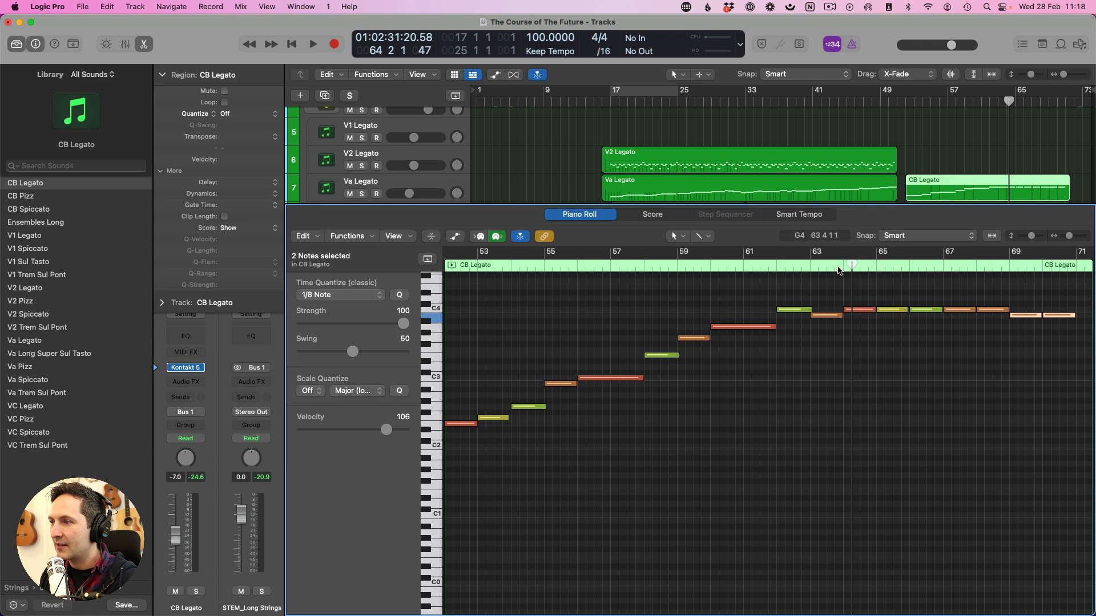
Play back the ending from bar 63 and extend the bar 64 C4 through bar 65 in place of the bar 65 note.
{"action": "double_click", "coordinate": [839, 270]}
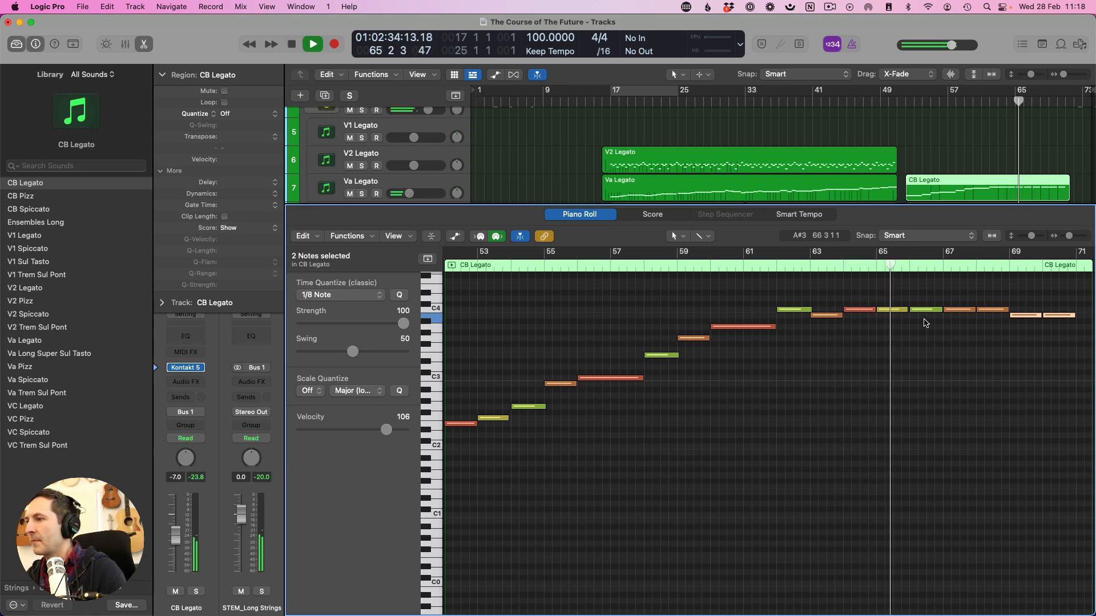
{"action": "left_click", "coordinate": [881, 311]}
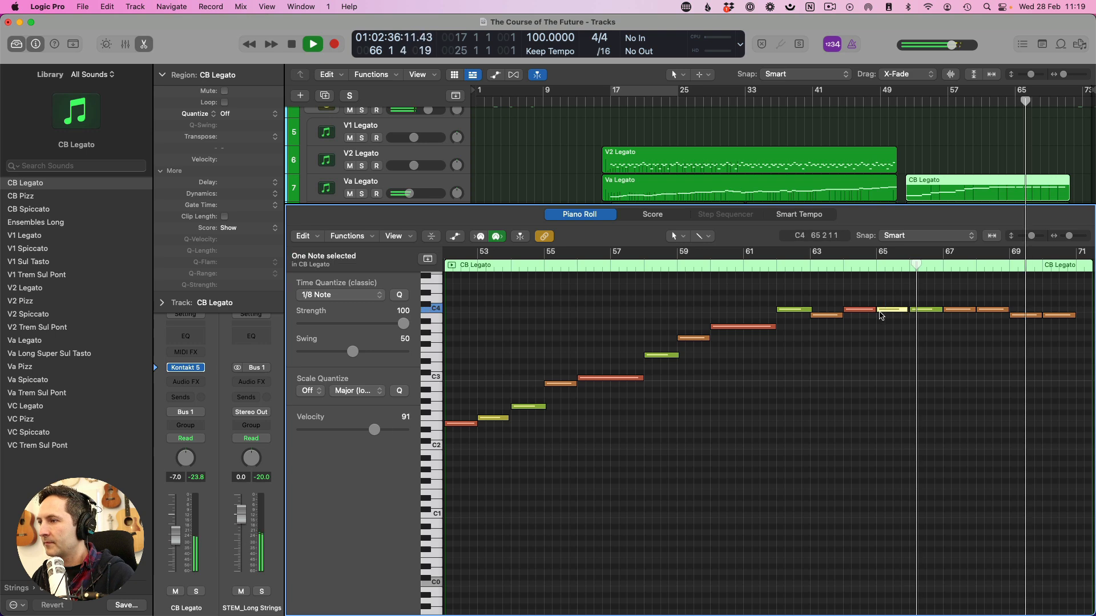
{"action": "key", "text": "e"}
{"action": "key", "text": "e"}
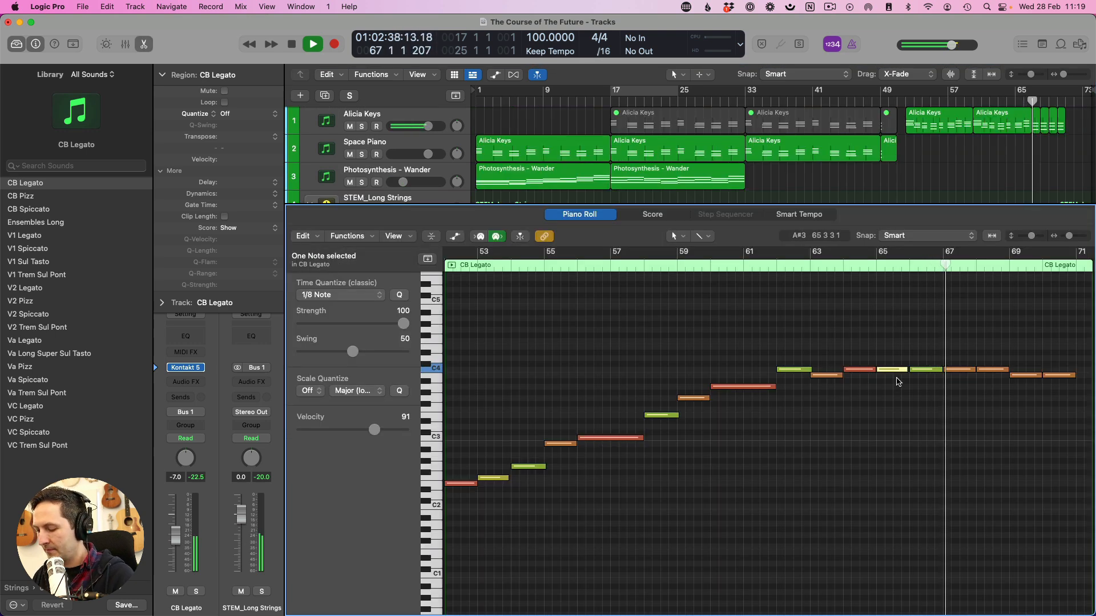
{"action": "left_click_drag", "start_coordinate": [876, 370], "coordinate": [914, 373]}
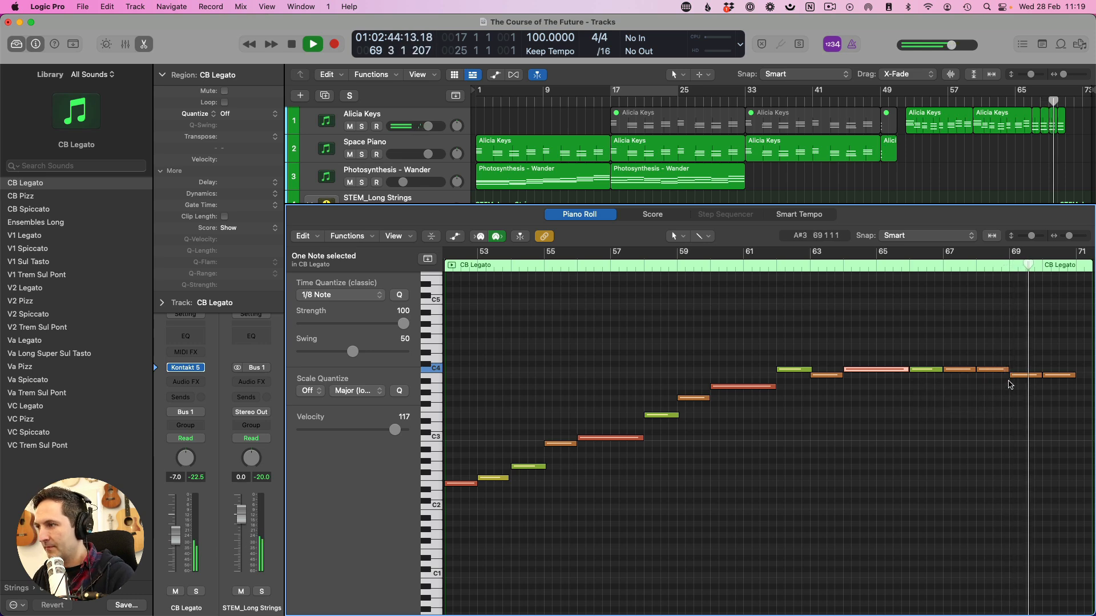
Listen to the end of the viola line, stop playback and close the note editor.
{"action": "key", "text": "e"}
{"action": "key", "text": "e"}
{"action": "key", "text": "space"}
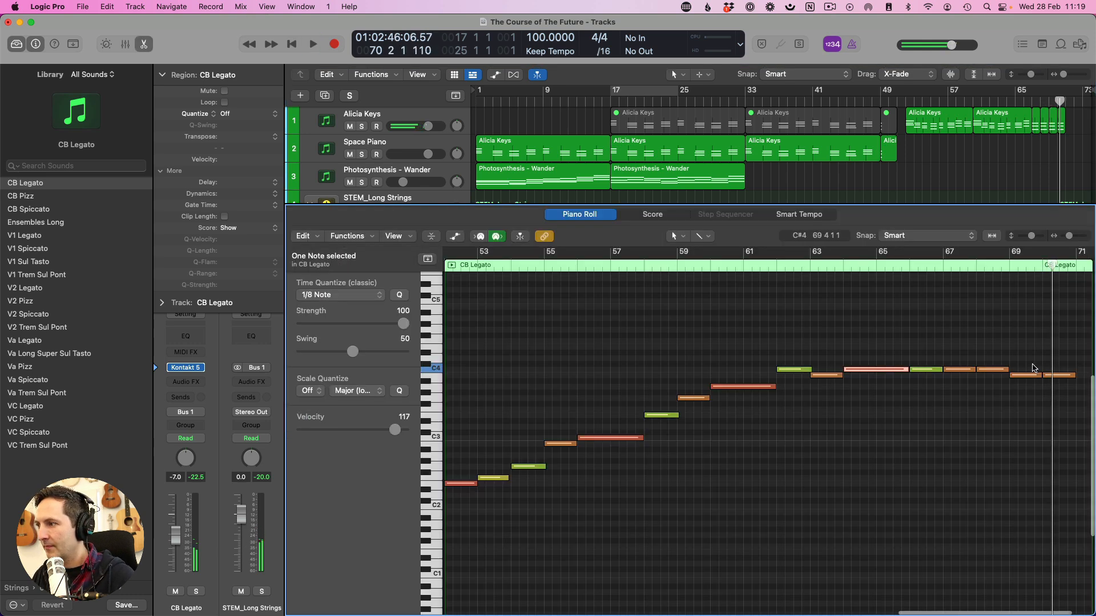
{"action": "key", "text": "e"}
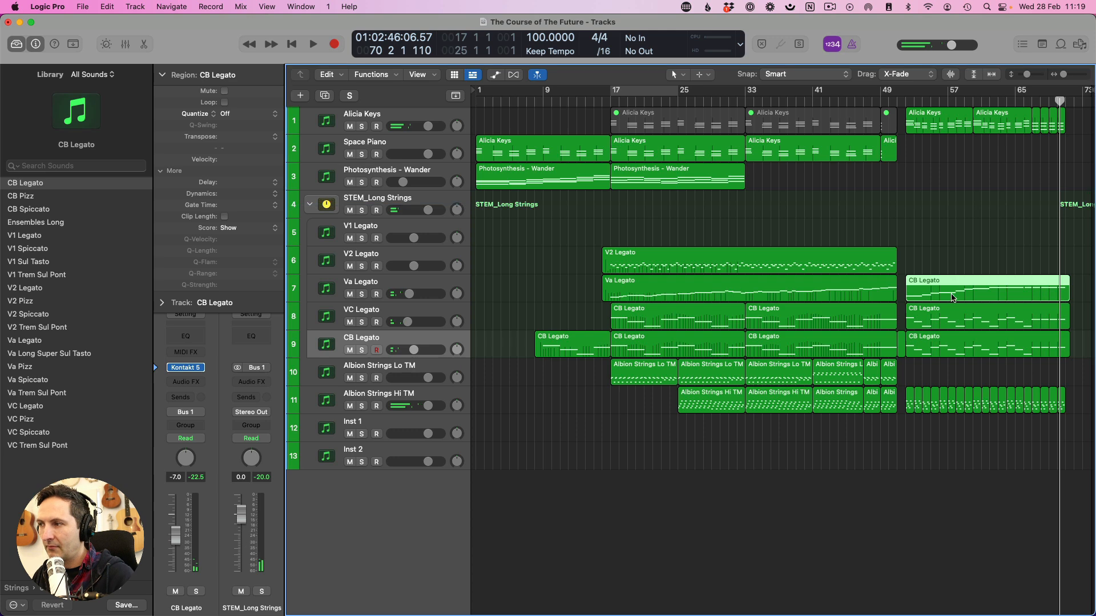
{"action": "left_click", "coordinate": [938, 255]}
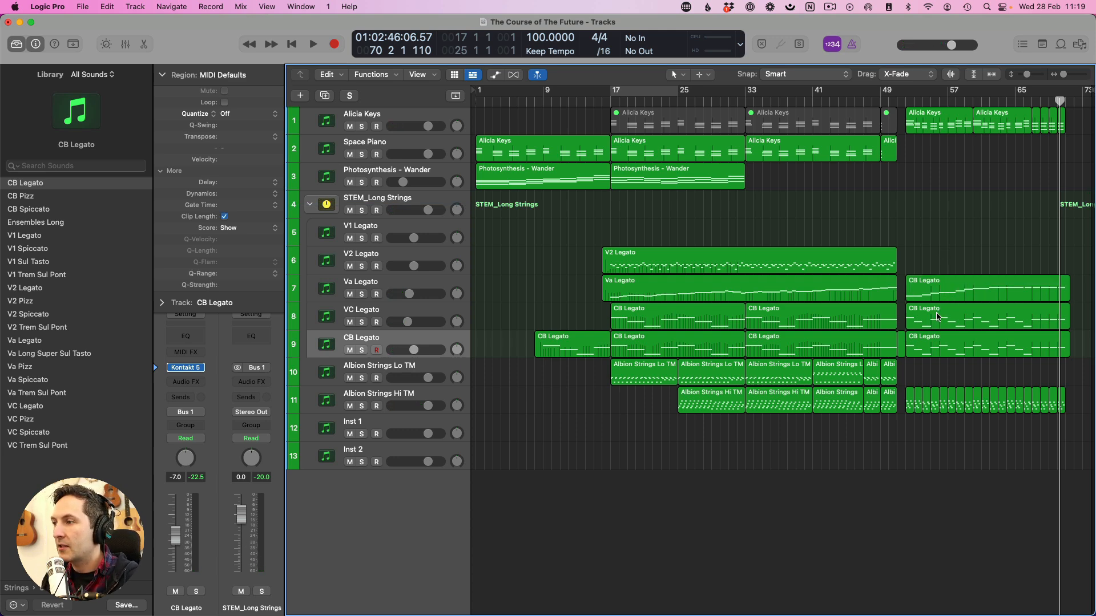
{"action": "left_click_drag", "start_coordinate": [938, 317], "coordinate": [939, 264]}
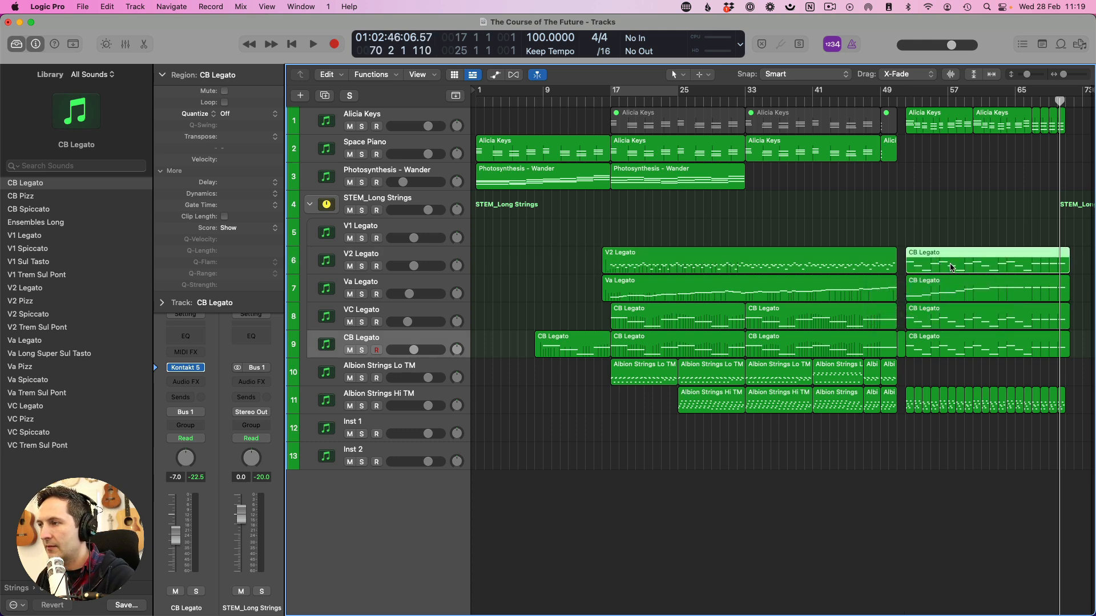
{"action": "key", "text": "Delete"}
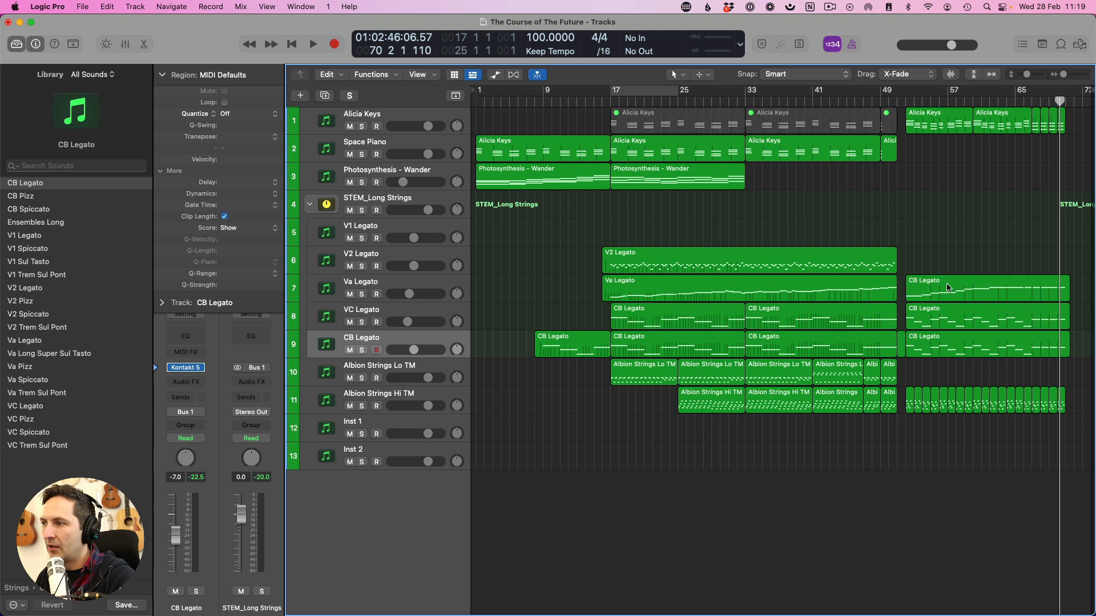
Play back the arrangement briefly from bar 52.
{"action": "left_click", "coordinate": [947, 288]}
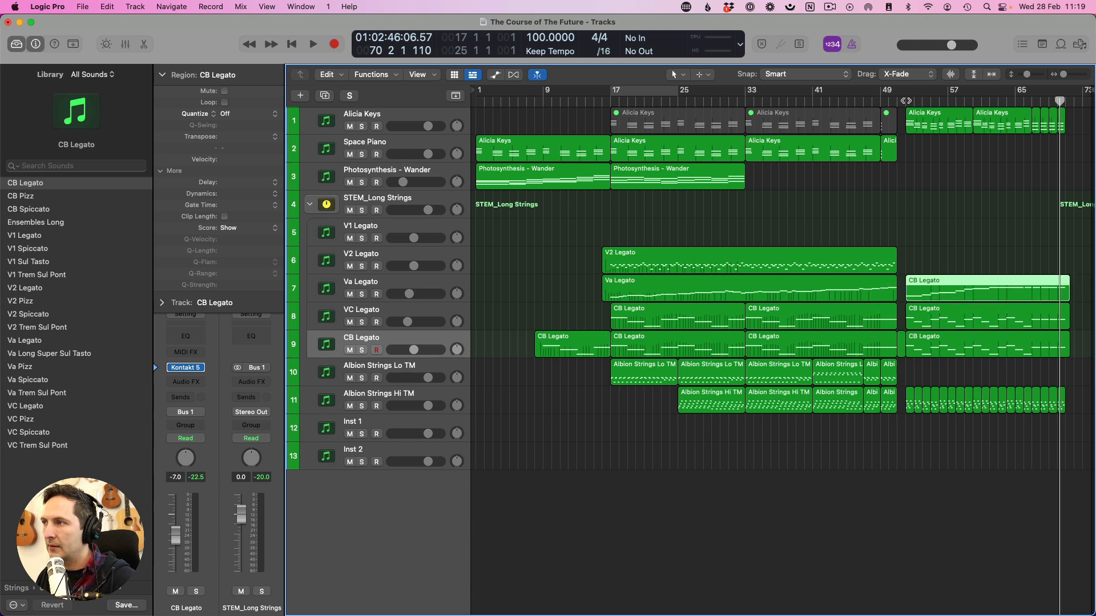
{"action": "left_click", "coordinate": [906, 101]}
{"action": "key", "text": "space"}
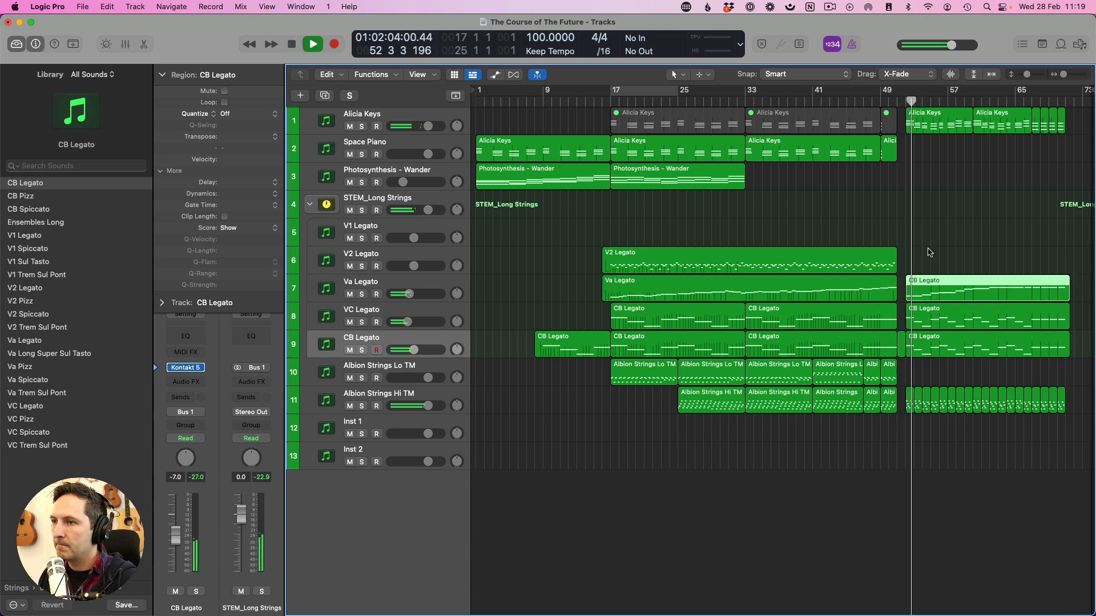
{"action": "key", "text": "space"}
Copy the VC Legato region at bar 52 to the V1 Legato track and open its notes for editing.
{"action": "left_click", "coordinate": [785, 221]}
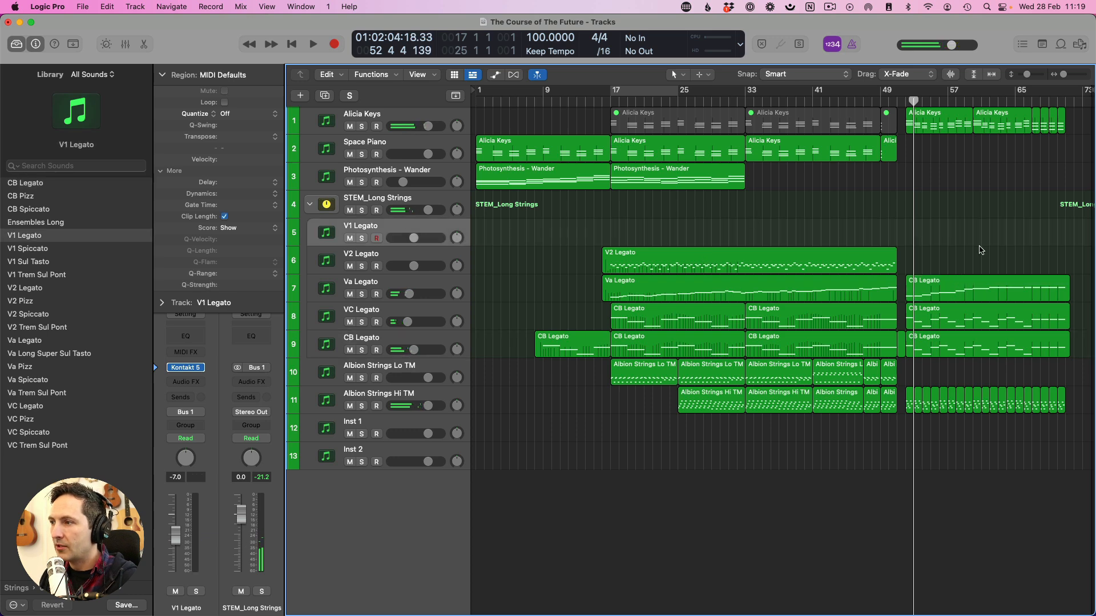
{"action": "left_click_drag", "start_coordinate": [936, 327], "coordinate": [932, 235]}
{"action": "key", "text": "p"}
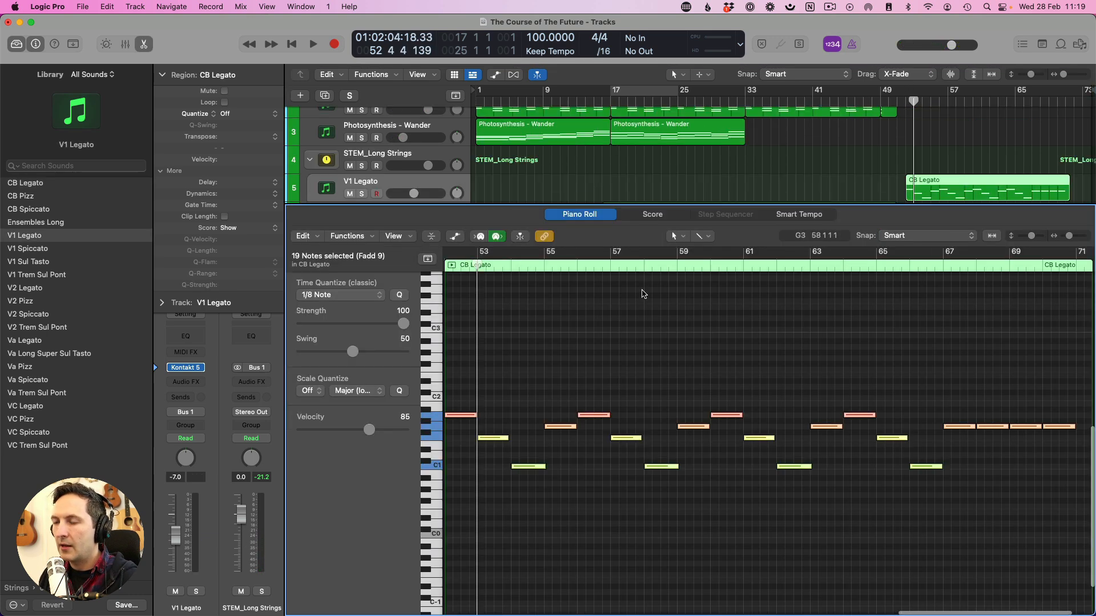
Raise all notes of the copied V1 Legato region by four octaves.
{"action": "scroll", "coordinate": [439, 322], "scroll_direction": "up", "scroll_amount": 5}
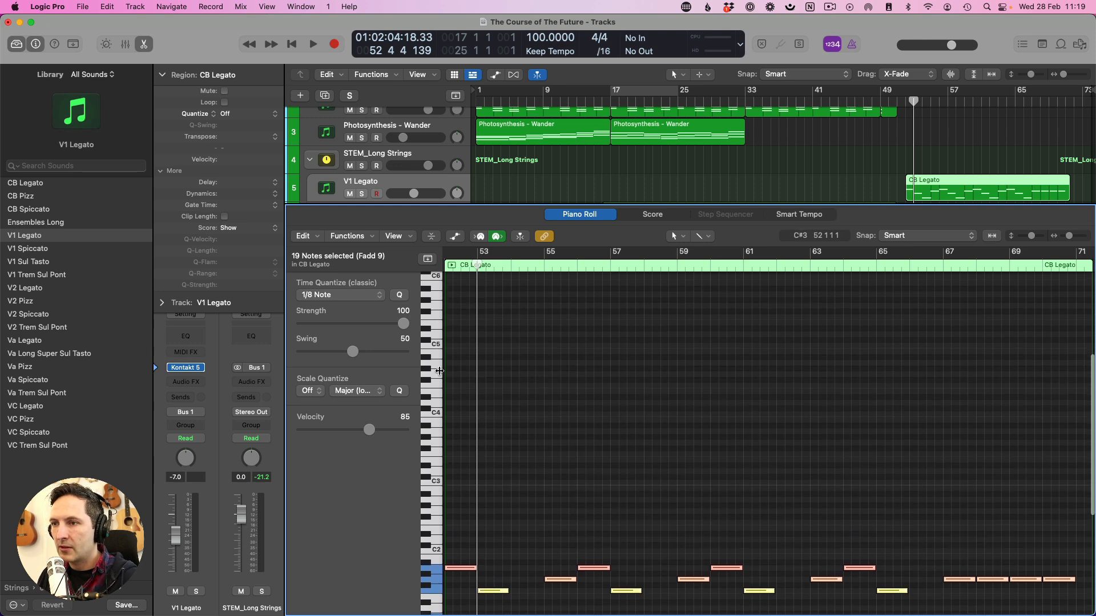
{"action": "left_click_drag", "start_coordinate": [435, 344], "coordinate": [440, 279]}
{"action": "left_click", "coordinate": [500, 422]}
{"action": "key", "text": "super+a"}
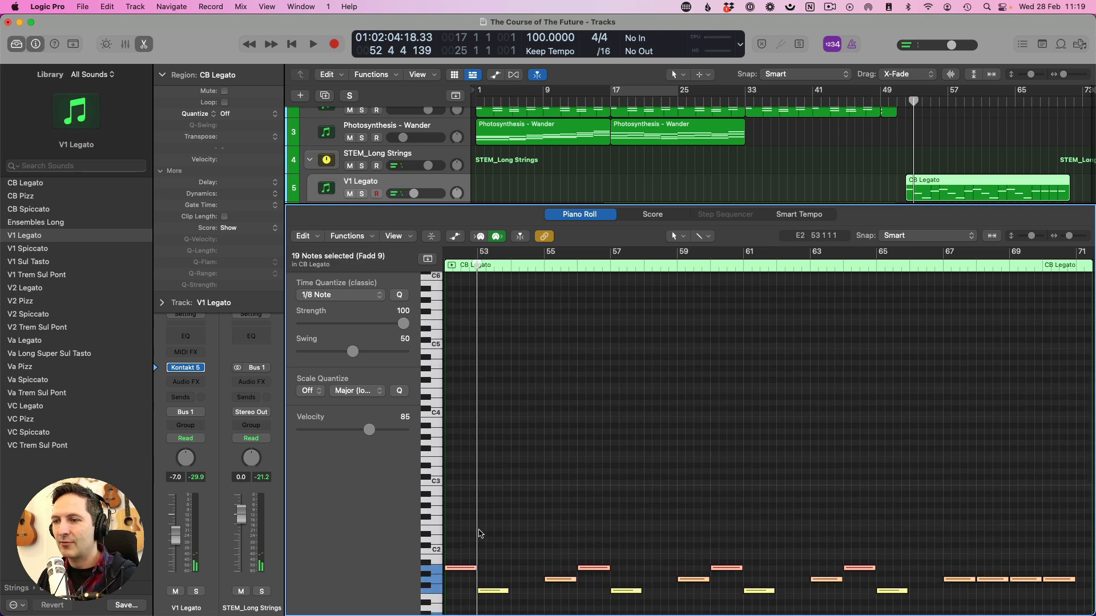
{"action": "key", "text": "alt+shift+Up"}
{"action": "key", "text": "alt+shift+Up"}
{"action": "key", "text": "alt+shift+Up"}
{"action": "key", "text": "alt+shift+Up"}
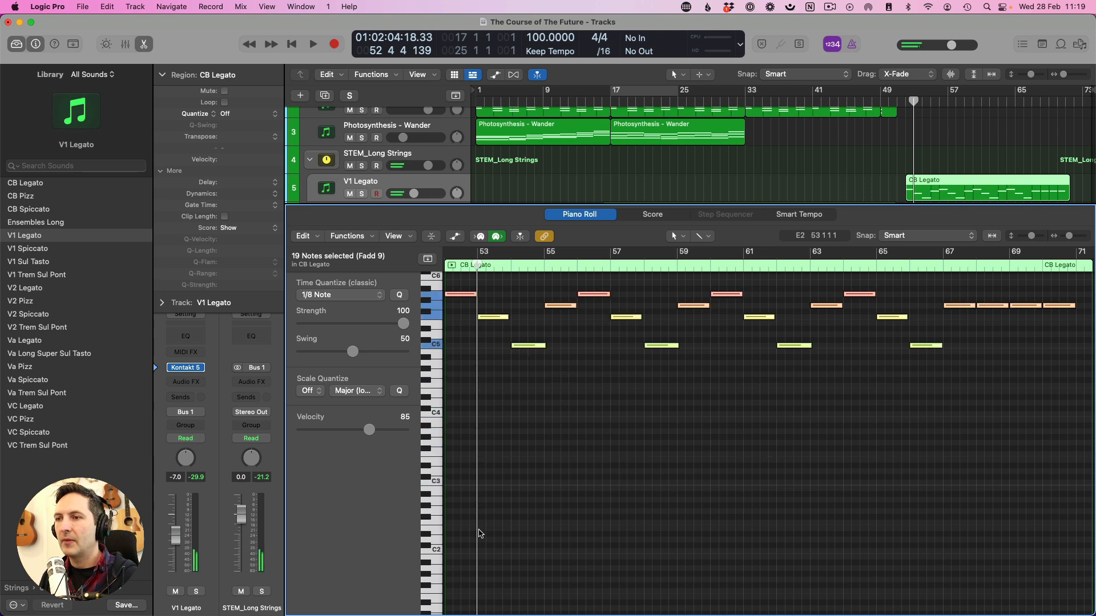
Rework V1 bars 52 to 57 into two-bar notes A5, G5 and A5, then raise bars 58 and 59 to C6 and B5.
{"action": "scroll", "coordinate": [653, 477], "scroll_direction": "up", "scroll_amount": 3}
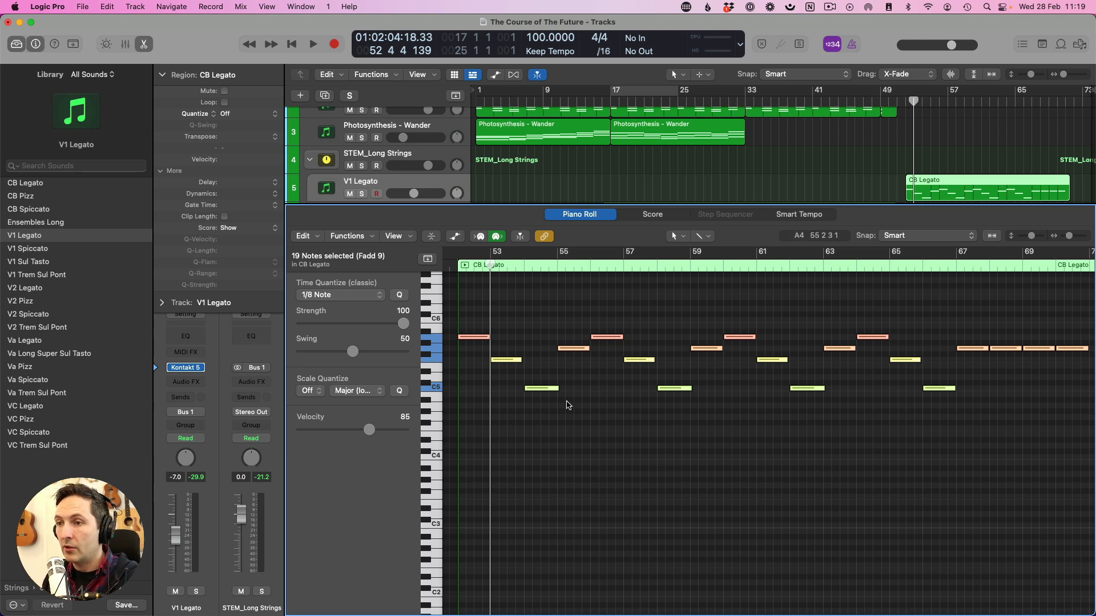
{"action": "left_click", "coordinate": [532, 347]}
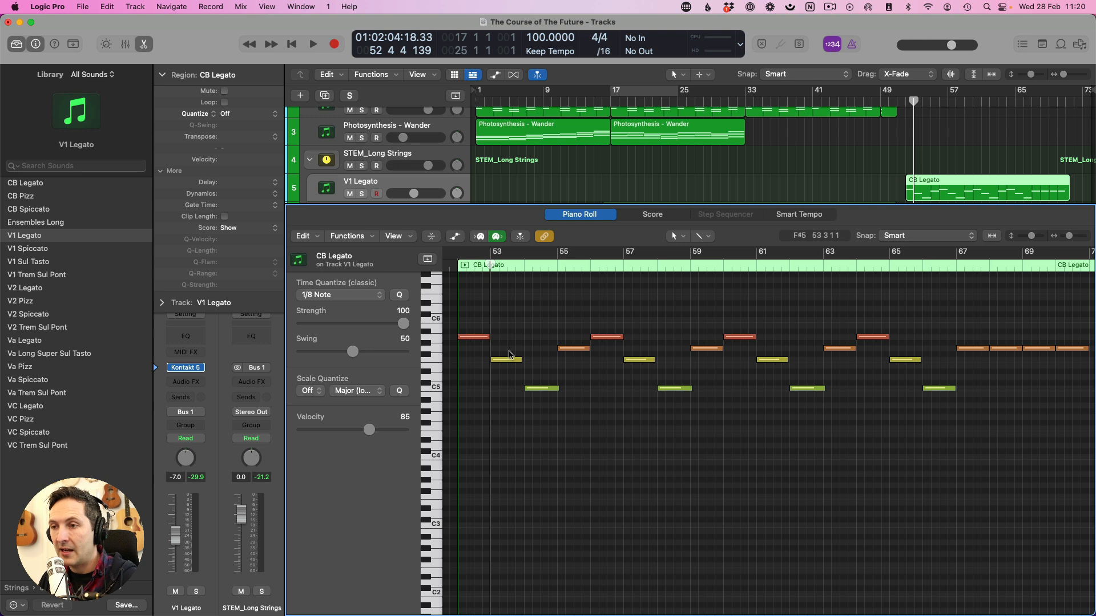
{"action": "left_click", "coordinate": [477, 336]}
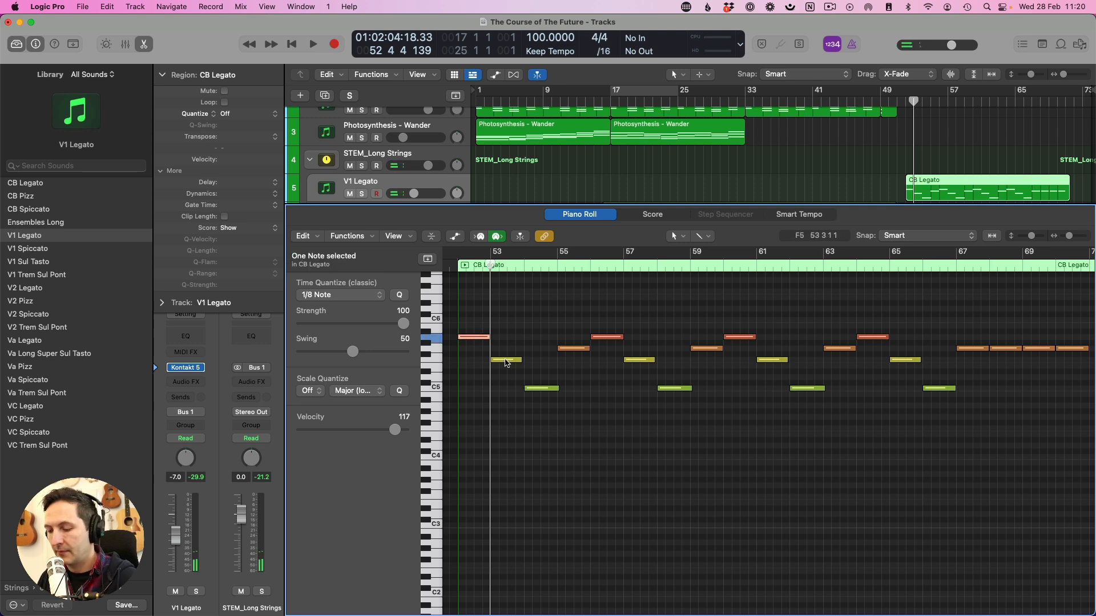
{"action": "left_click_drag", "start_coordinate": [489, 336], "coordinate": [523, 339]}
{"action": "left_click_drag", "start_coordinate": [538, 391], "coordinate": [657, 337]}
{"action": "left_click", "coordinate": [573, 349]}
{"action": "left_click", "coordinate": [637, 361]}
{"action": "key", "text": "Delete"}
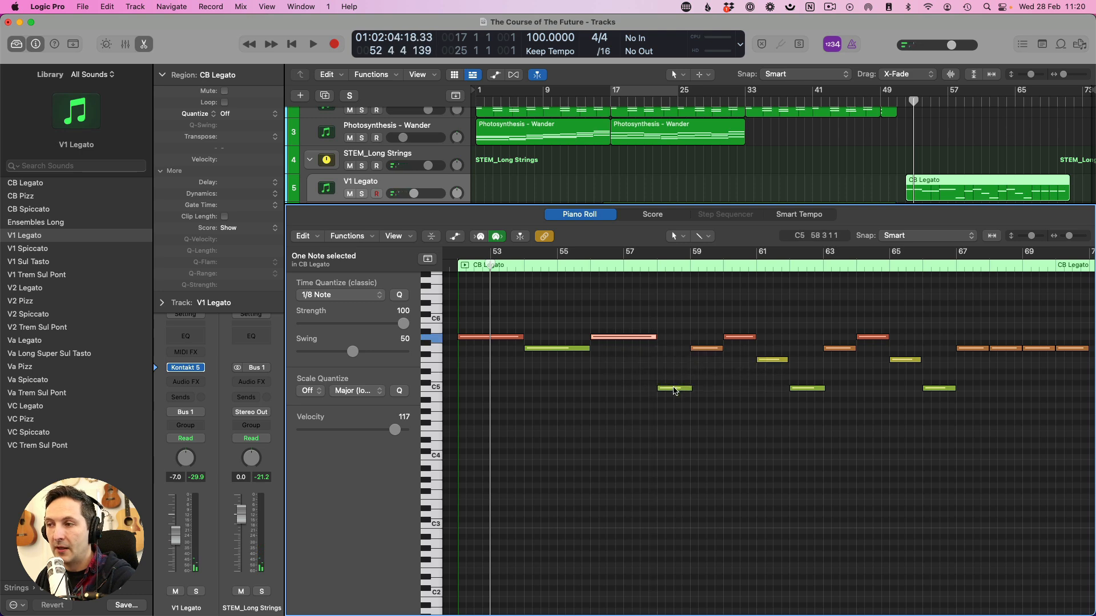
{"action": "mouse_move", "coordinate": [675, 391]}
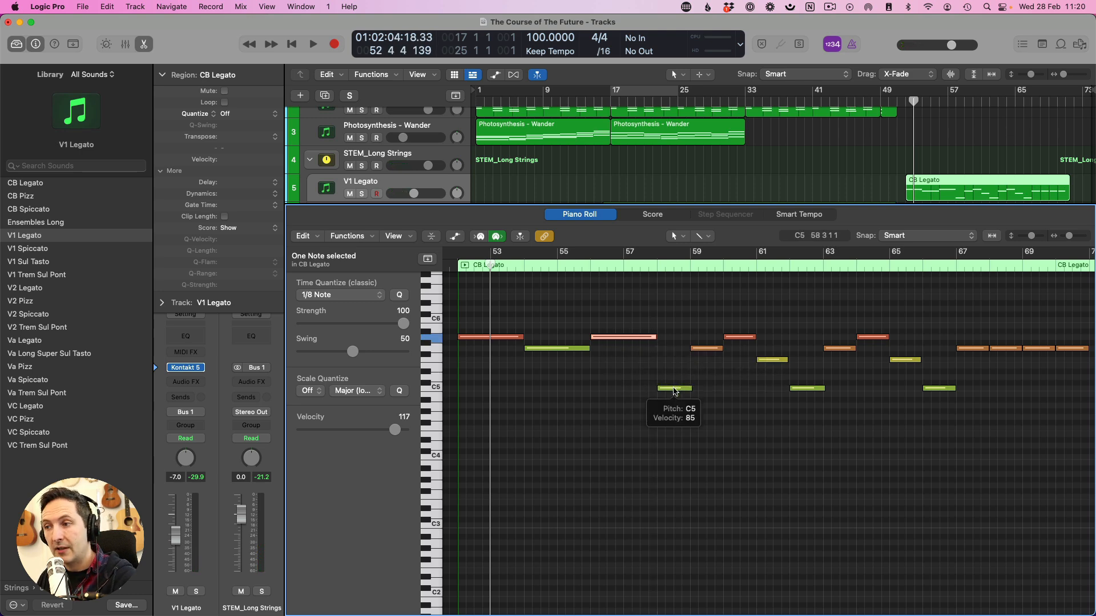
{"action": "left_click_drag", "start_coordinate": [674, 390], "coordinate": [707, 332]}
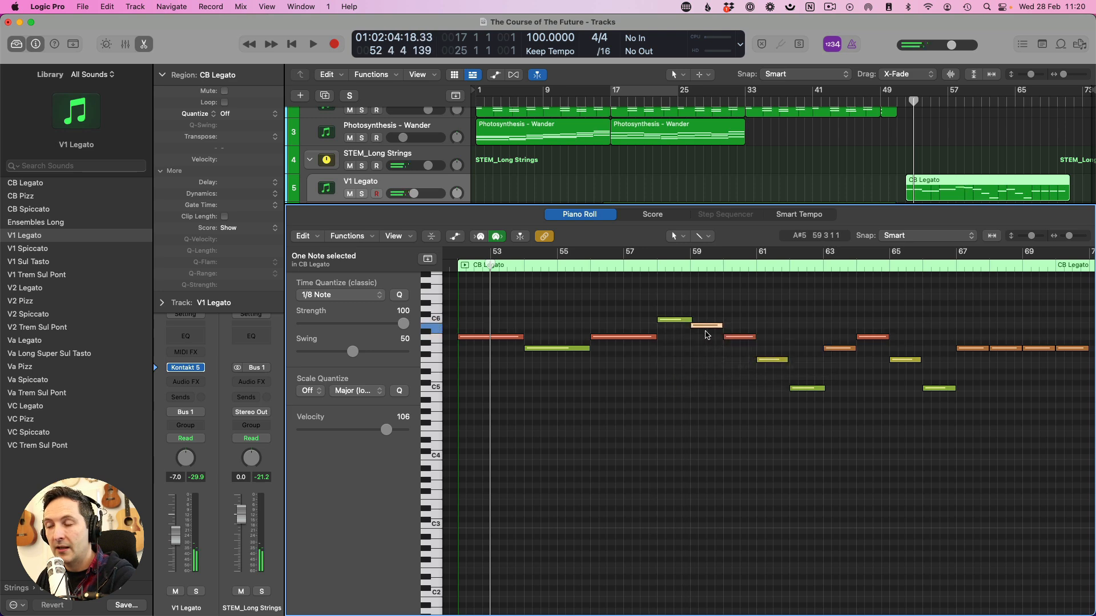
Replace the V1 notes in bars 60 to 66 with a copy of the bars 52 to 59 phrase starting at bar 60.
{"action": "left_click_drag", "start_coordinate": [740, 315], "coordinate": [950, 430]}
{"action": "key", "text": "Delete"}
{"action": "left_click_drag", "start_coordinate": [749, 412], "coordinate": [499, 285]}
{"action": "left_click_drag", "start_coordinate": [471, 337], "coordinate": [742, 341]}
{"action": "left_click", "coordinate": [920, 362]}
Remove the overlapping G5 in bar 67 and raise the V1 notes in bars 69 and 70 to B5 and D6.
{"action": "scroll", "coordinate": [922, 362], "scroll_direction": "right", "scroll_amount": 4}
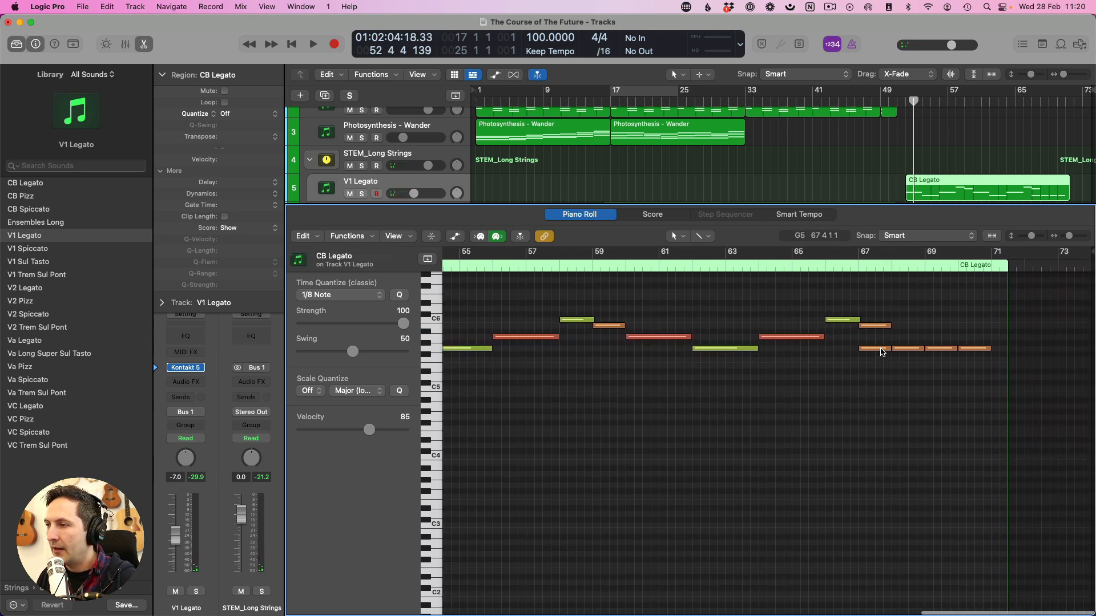
{"action": "mouse_move", "coordinate": [875, 349]}
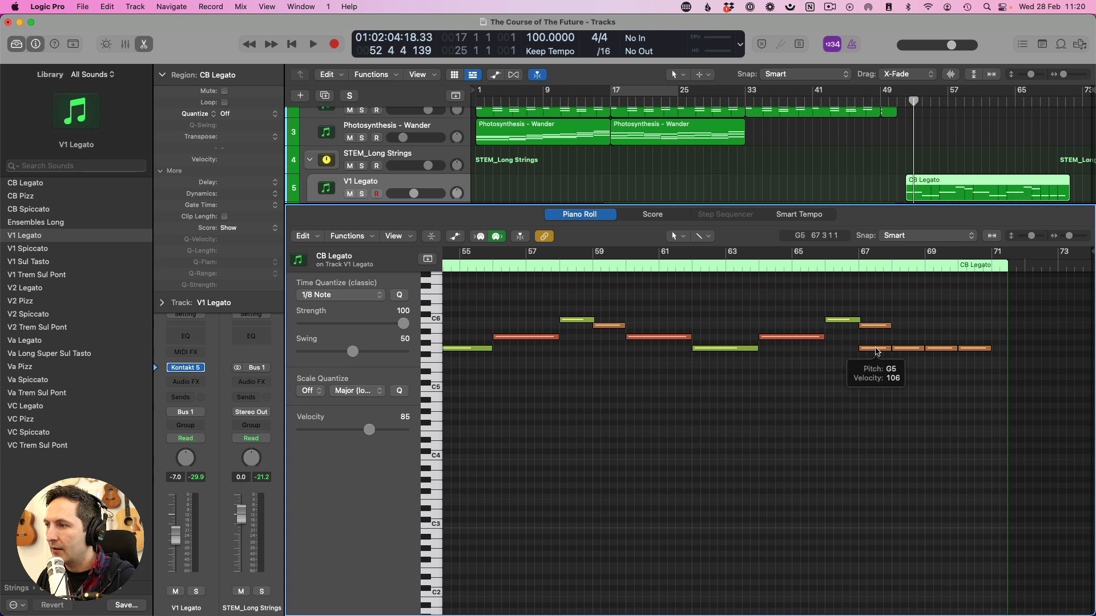
{"action": "left_click_drag", "start_coordinate": [877, 352], "coordinate": [979, 316]}
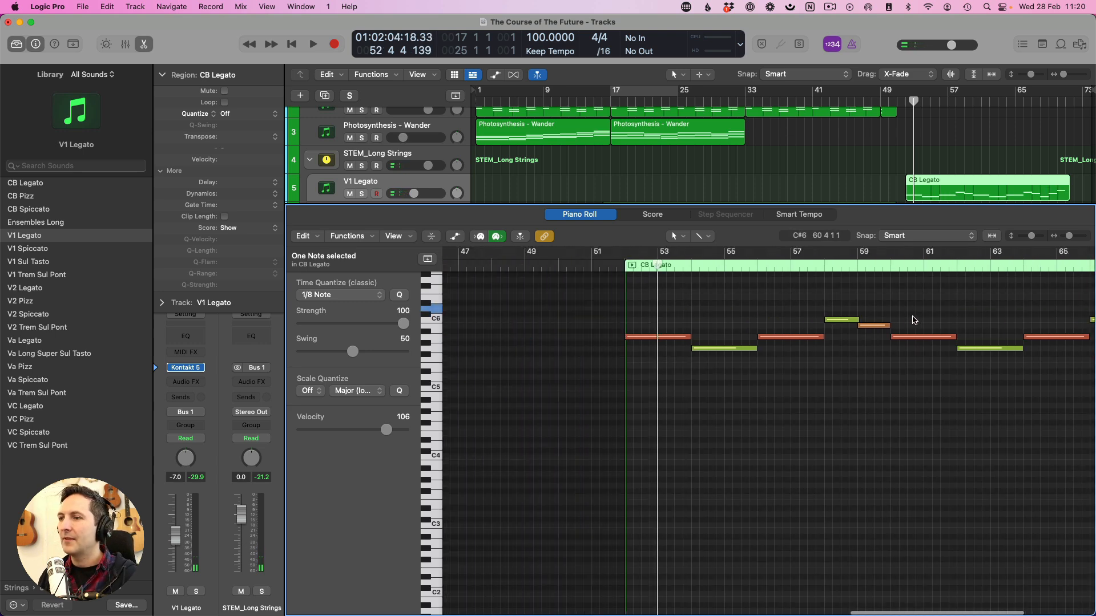
{"action": "scroll", "coordinate": [913, 318], "scroll_direction": "left", "scroll_amount": 5}
{"action": "scroll", "coordinate": [916, 320], "scroll_direction": "right", "scroll_amount": 2}
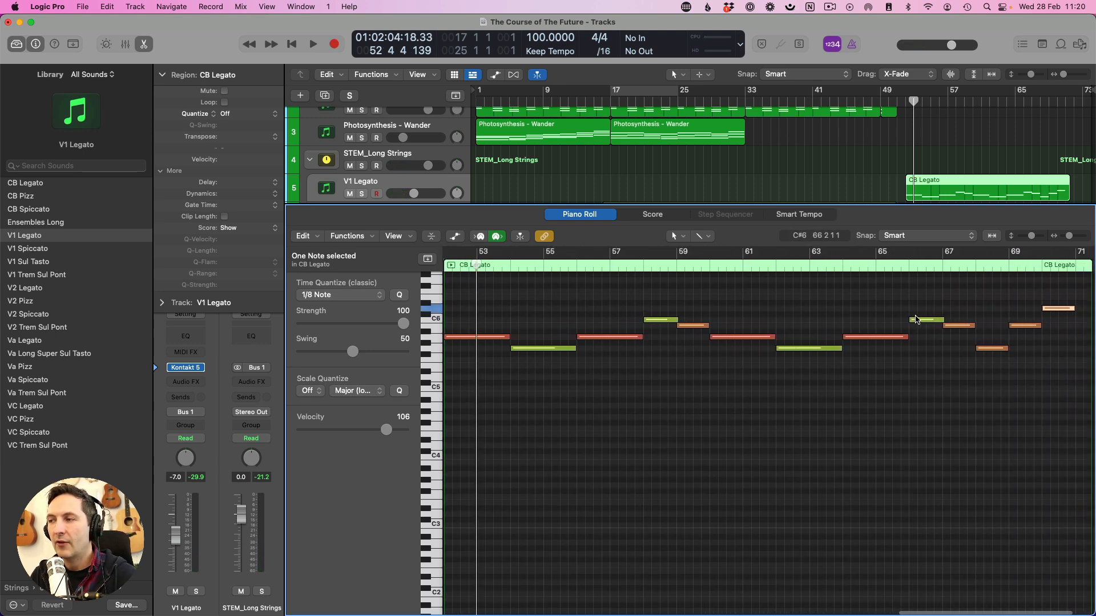
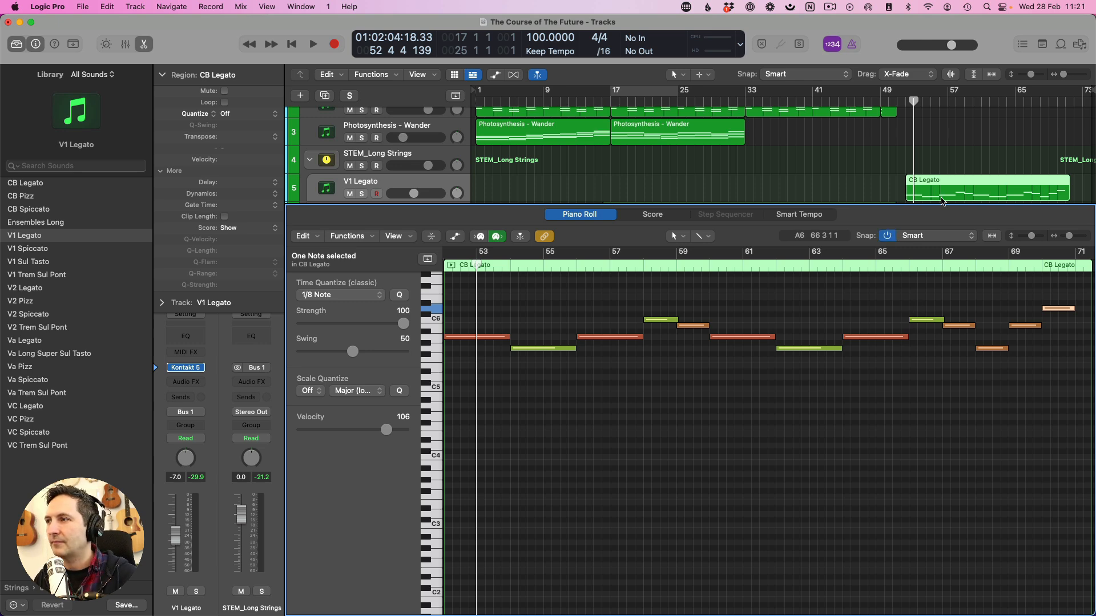
Play back the new V1 Legato line with the full arrangement from bar 52.
{"action": "left_click", "coordinate": [905, 101]}
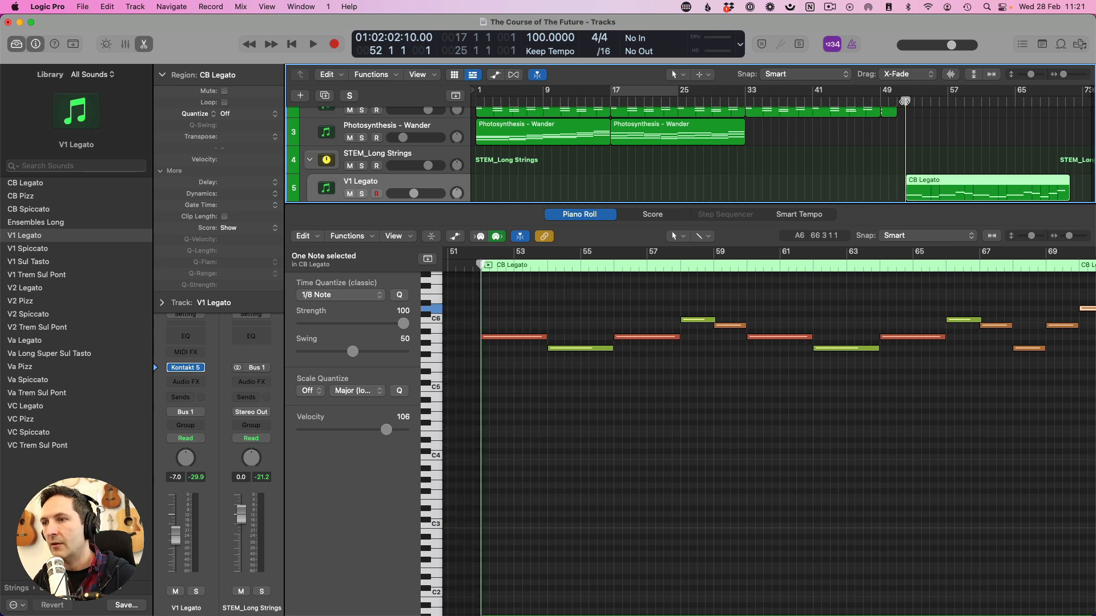
{"action": "key", "text": "space"}
{"action": "key", "text": "e"}
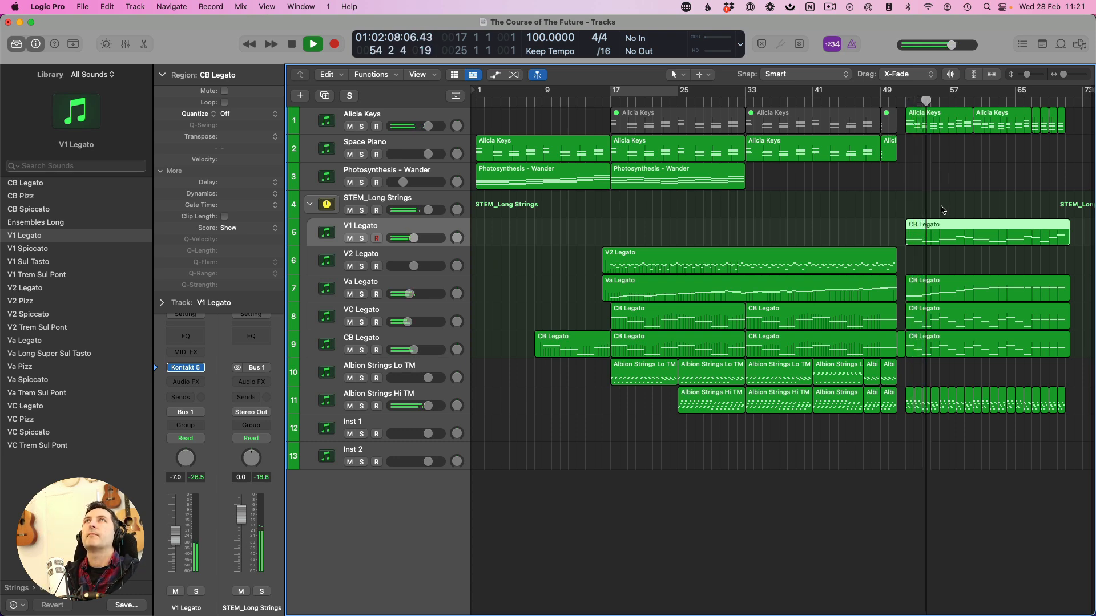
{"action": "key", "text": "space"}
{"action": "left_click", "coordinate": [948, 260]}
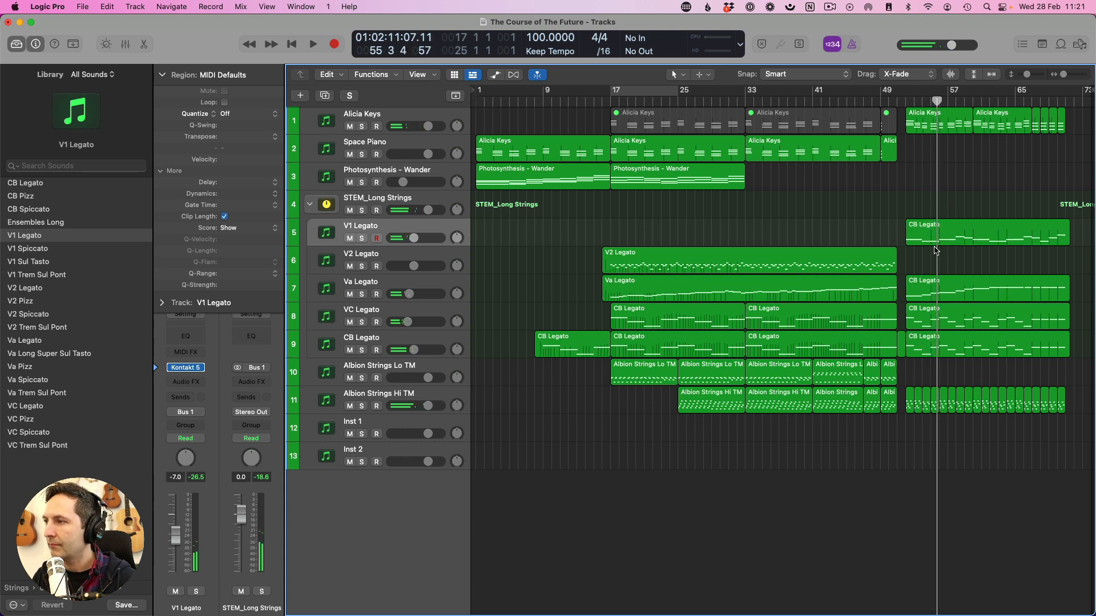
{"action": "left_click_drag", "start_coordinate": [936, 324], "coordinate": [936, 258]}
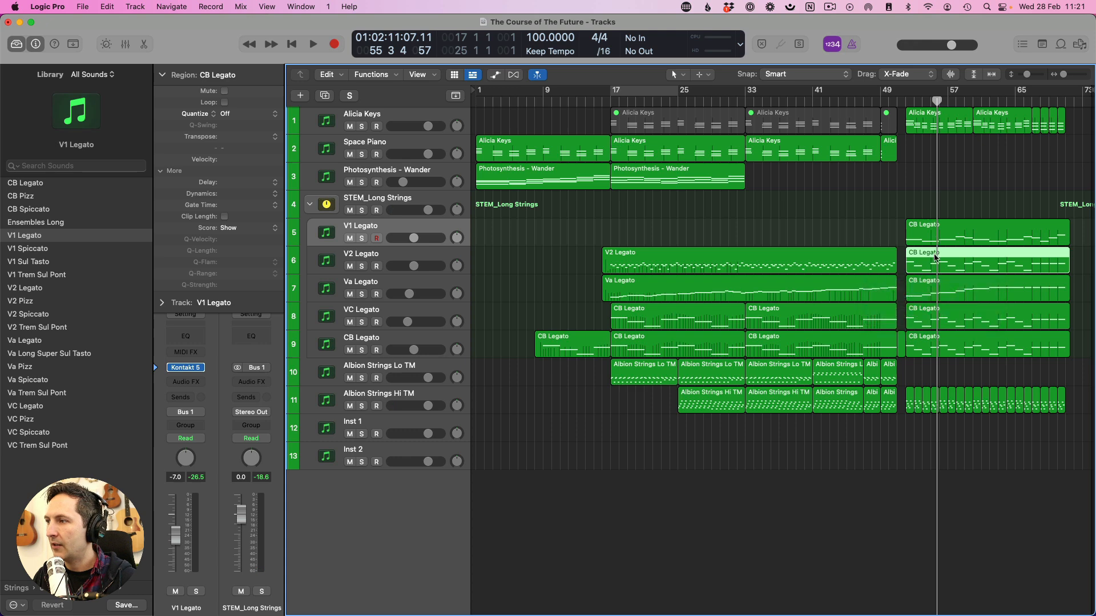
{"action": "key", "text": "BackSpace"}
Examine the V1, viola, cello and bass regions from bar 52 together in the piano roll.
{"action": "left_click_drag", "start_coordinate": [936, 207], "coordinate": [1003, 364]}
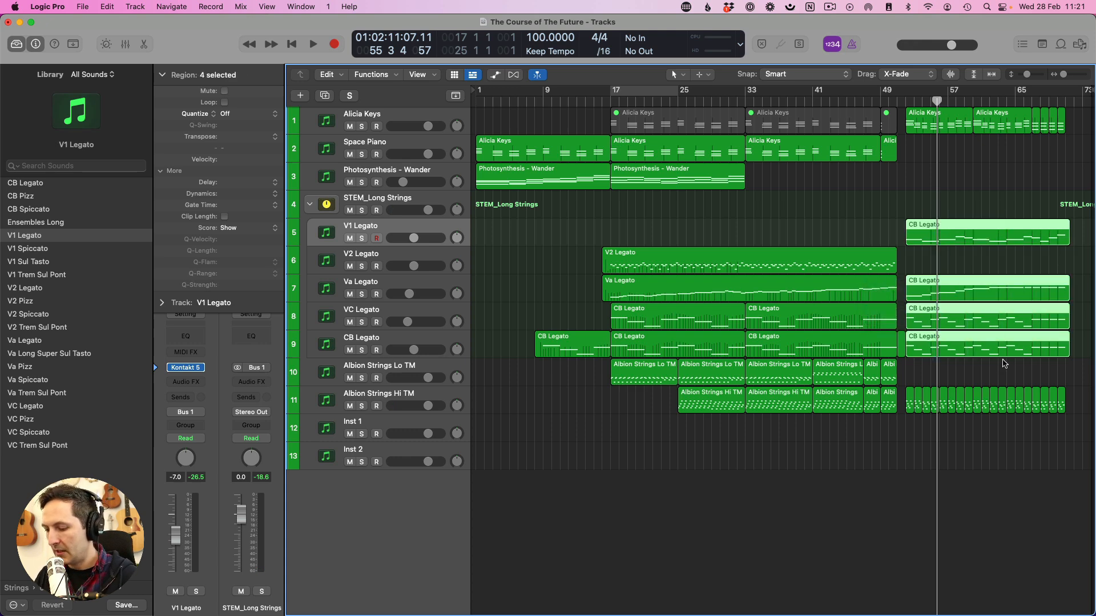
{"action": "key", "text": "e"}
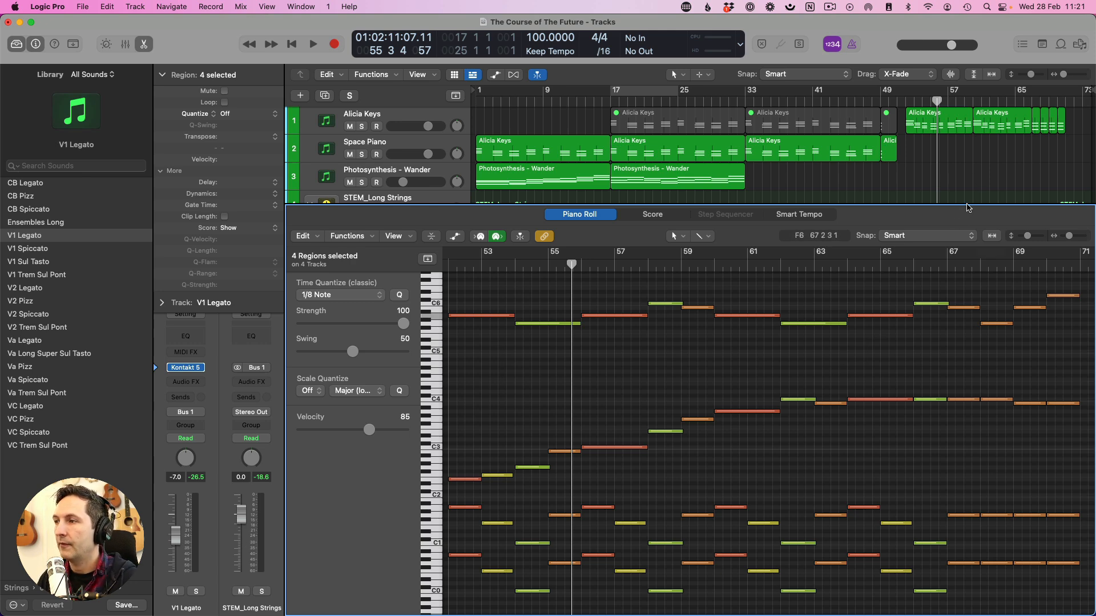
{"action": "key", "text": "p"}
{"action": "left_click", "coordinate": [942, 384]}
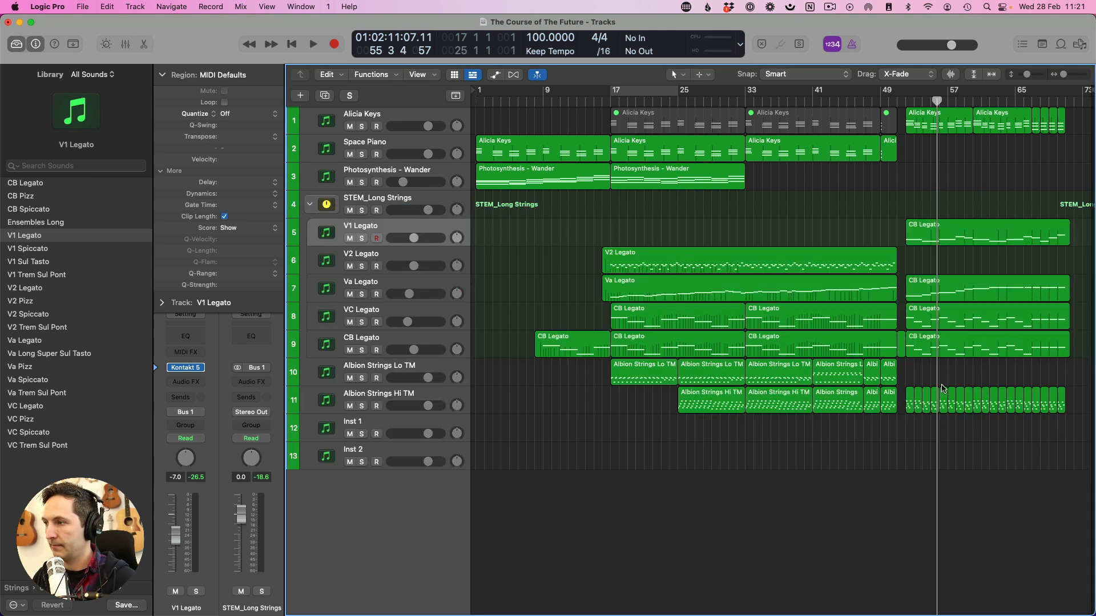
Copy the CB Legato region at bar 52 to the V2 Legato track and raise all its notes by two octaves.
{"action": "left_click_drag", "start_coordinate": [934, 345], "coordinate": [935, 262]}
{"action": "key", "text": "p"}
{"action": "key", "text": "super+a"}
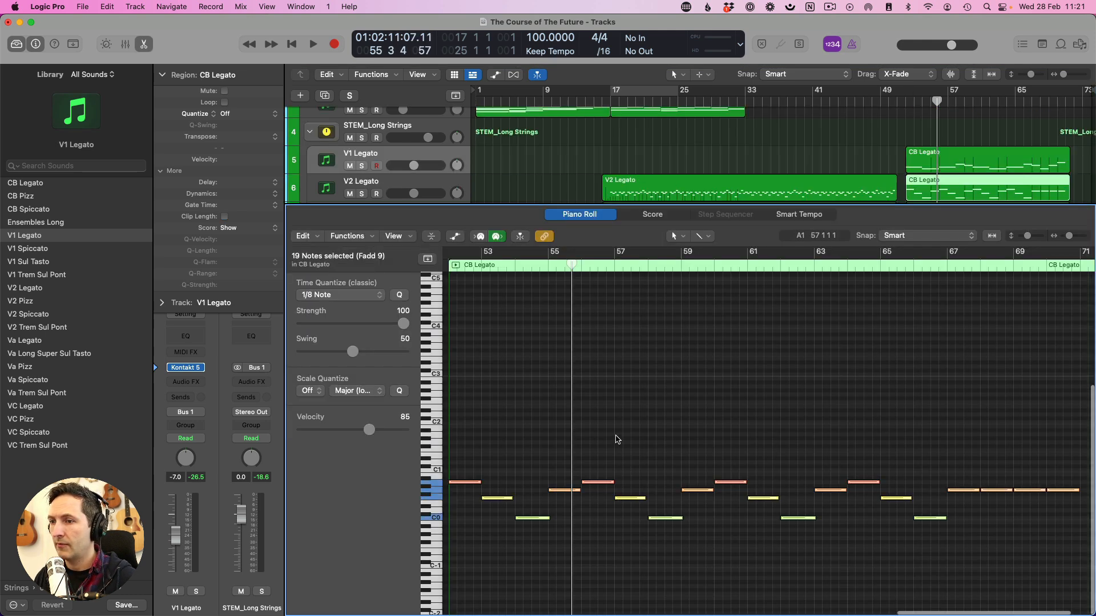
{"action": "key", "text": "alt+shift+Up"}
{"action": "key", "text": "alt+shift+Up"}
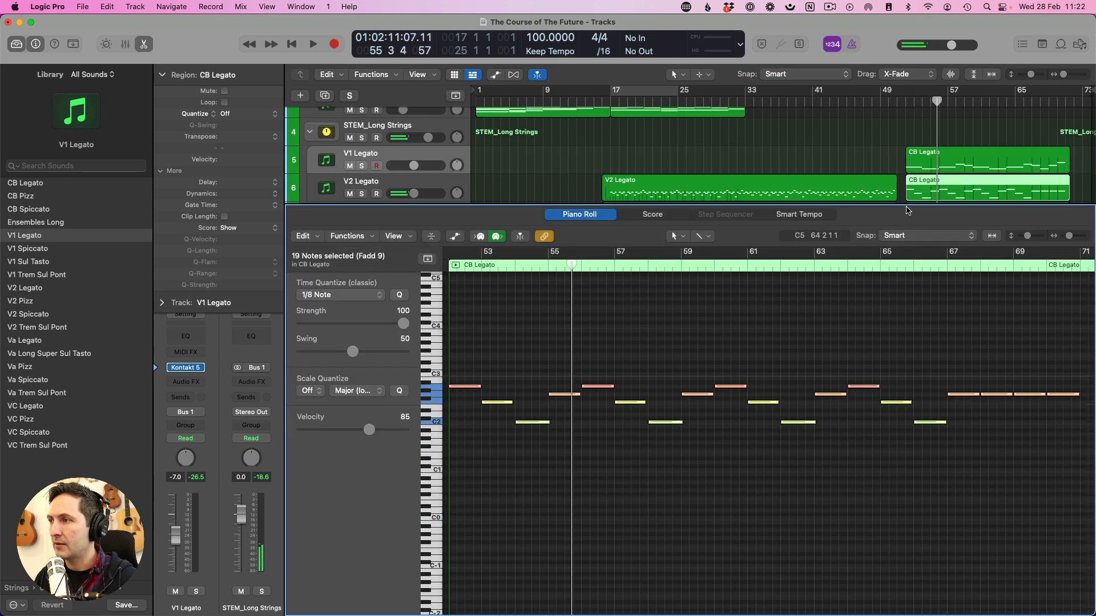
Raise the V2 Legato notes one more octave and show the V1 and viola regions alongside them in the piano roll.
{"action": "scroll", "coordinate": [921, 192], "scroll_direction": "down", "scroll_amount": 3}
{"action": "left_click", "coordinate": [926, 186]}
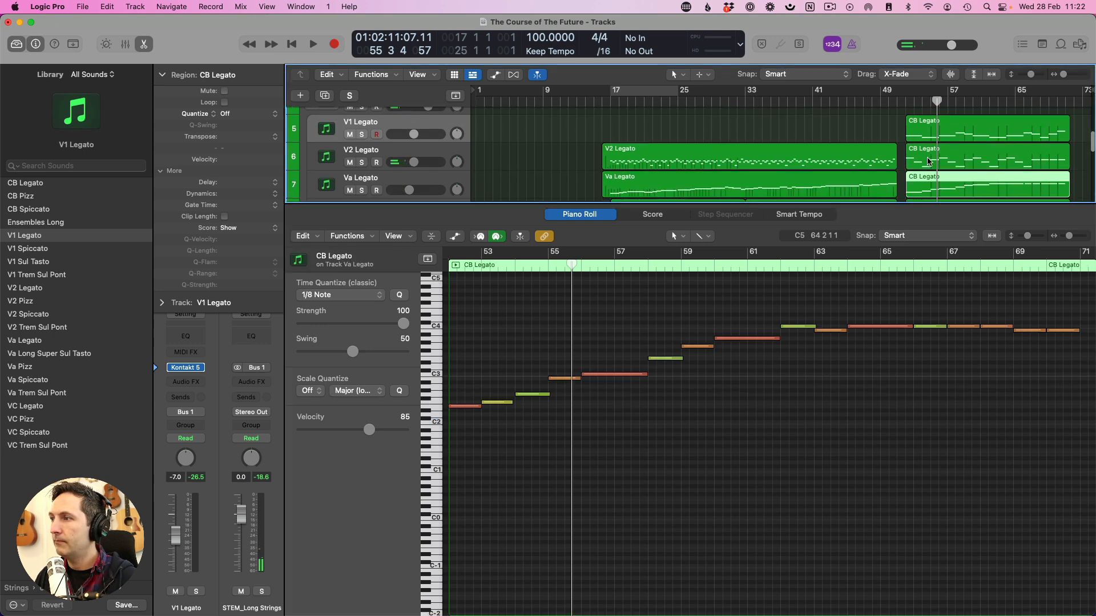
{"action": "left_click", "coordinate": [930, 161]}
{"action": "left_click", "coordinate": [904, 166]}
{"action": "left_click", "coordinate": [914, 161]}
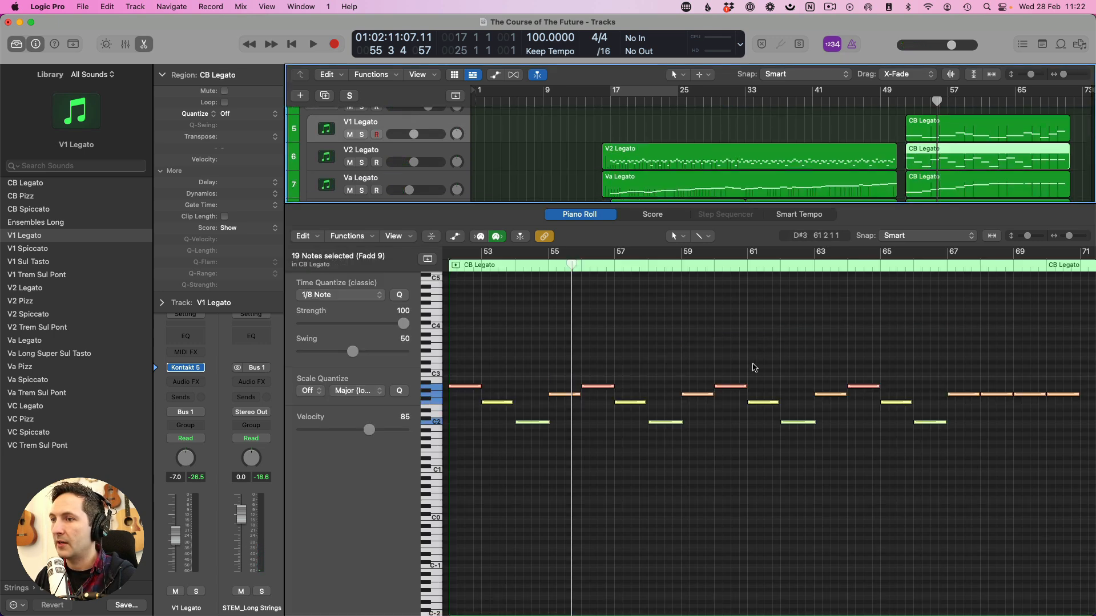
{"action": "left_click", "coordinate": [935, 191], "text": "shift"}
{"action": "left_click", "coordinate": [934, 133], "text": "shift"}
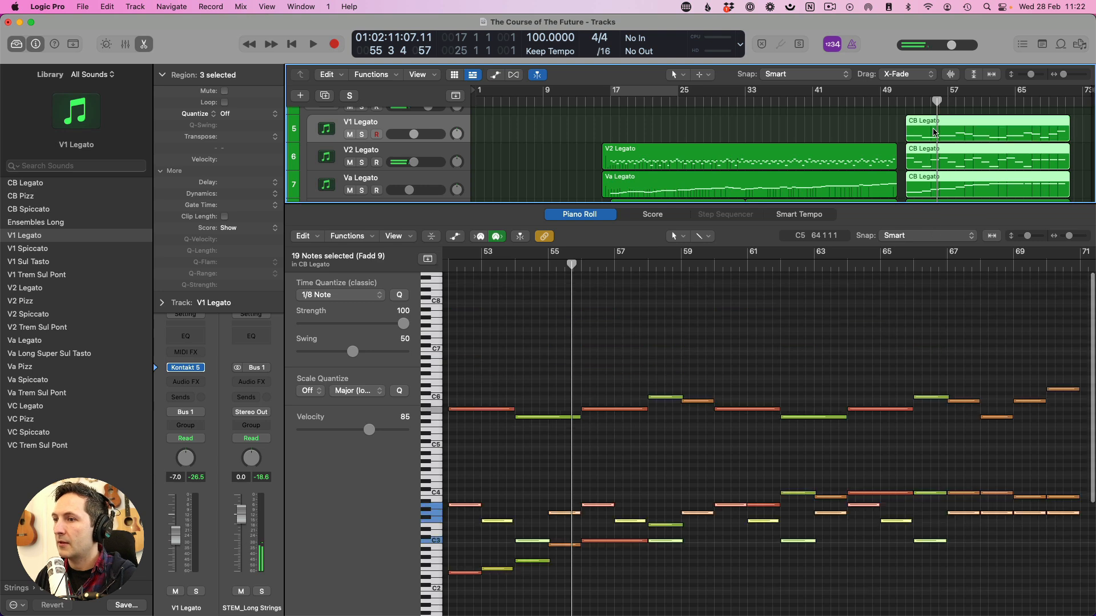
Transpose the V2 Legato region's notes up another octave and display them together with the V1 and viola regions.
{"action": "left_click", "coordinate": [900, 173]}
{"action": "left_click", "coordinate": [914, 161]}
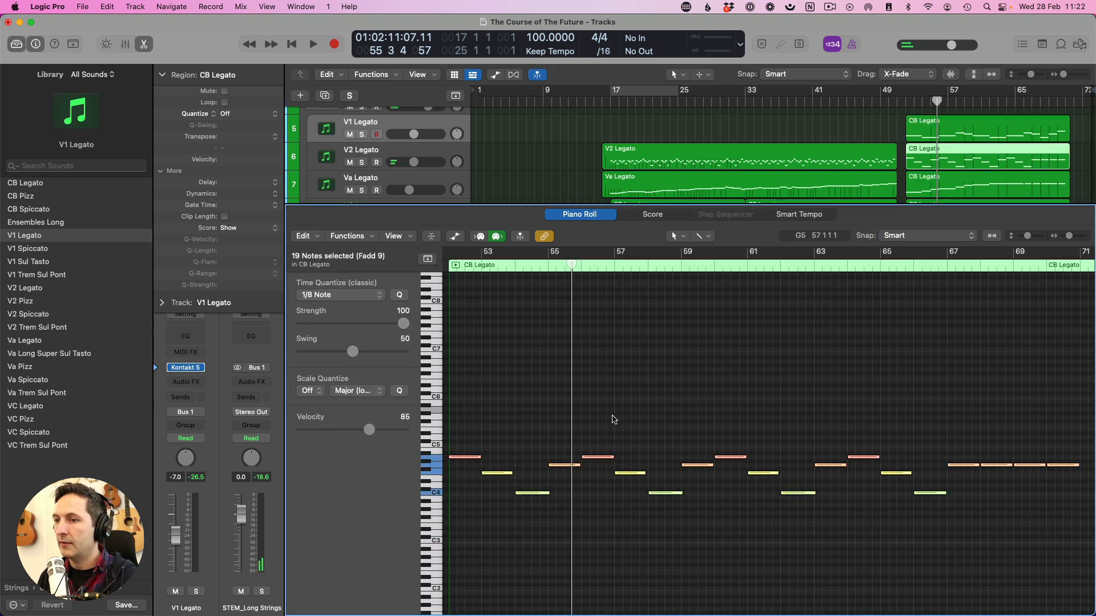
{"action": "left_click", "coordinate": [948, 128], "text": "shift"}
{"action": "left_click", "coordinate": [951, 189], "text": "shift"}
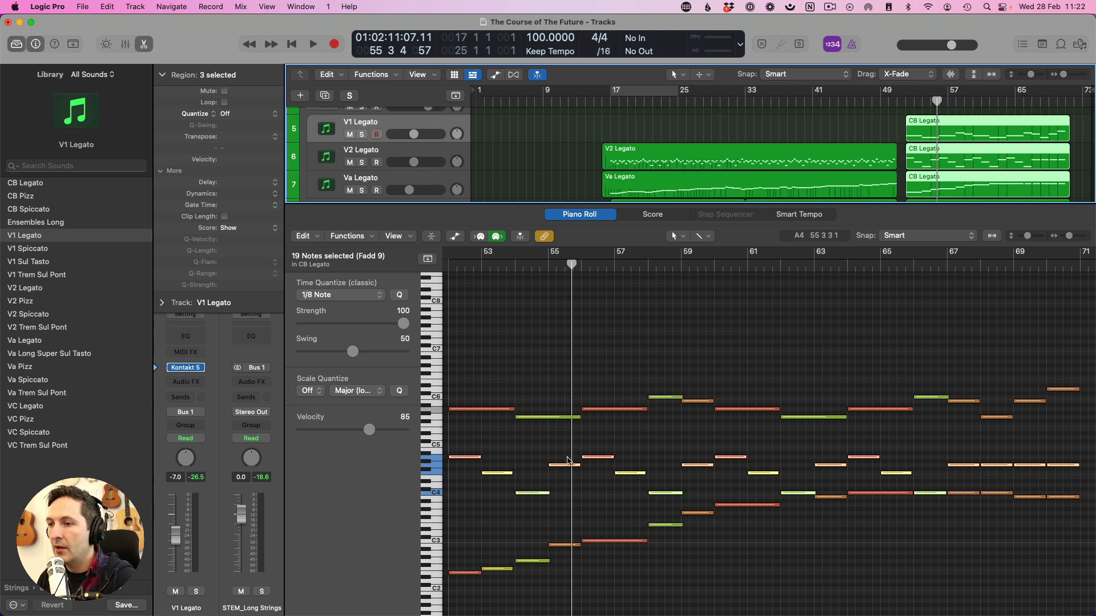
Lower the V2 note at bar 52 to C4, lengthen it to two bars and delete the V2 note at bar 53.
{"action": "left_click", "coordinate": [545, 452]}
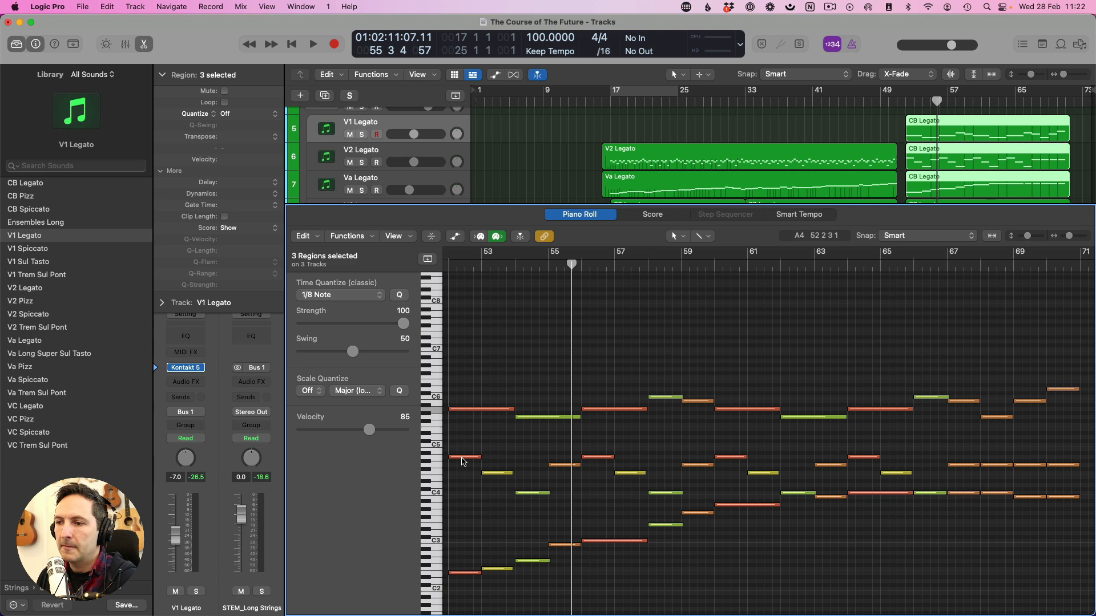
{"action": "mouse_move", "coordinate": [463, 457]}
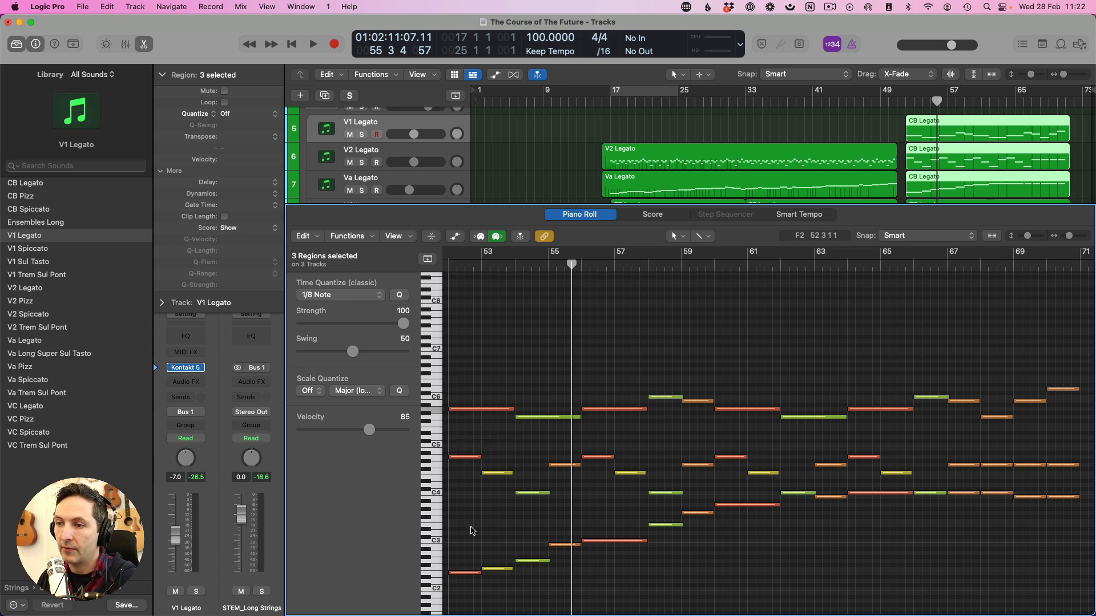
{"action": "left_click_drag", "start_coordinate": [460, 457], "coordinate": [463, 496]}
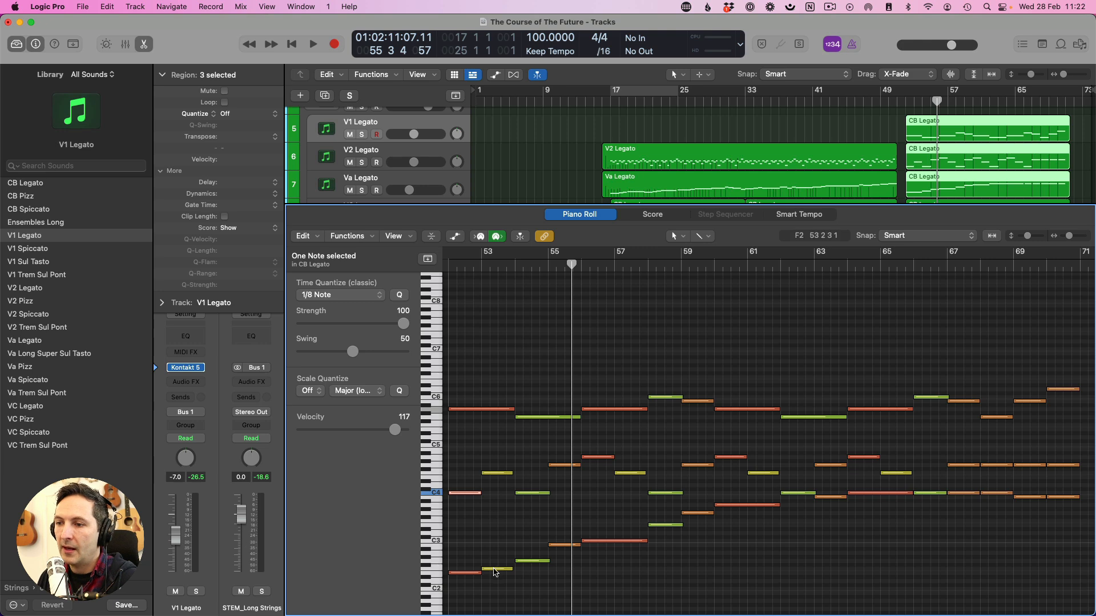
{"action": "left_click_drag", "start_coordinate": [481, 494], "coordinate": [514, 495]}
{"action": "left_click", "coordinate": [502, 474]}
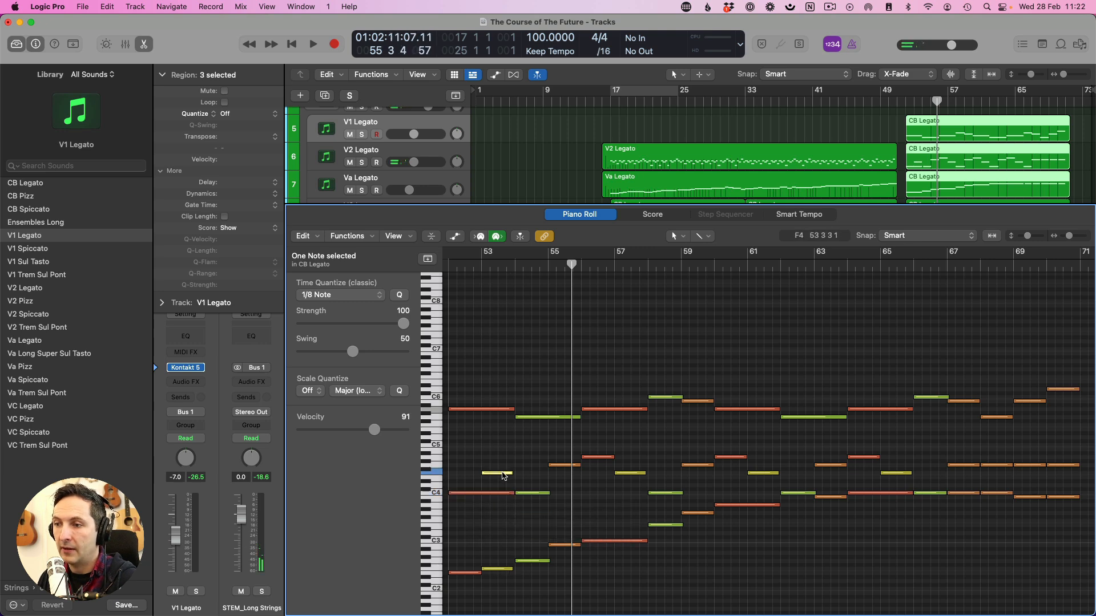
{"action": "key", "text": "BackSpace"}
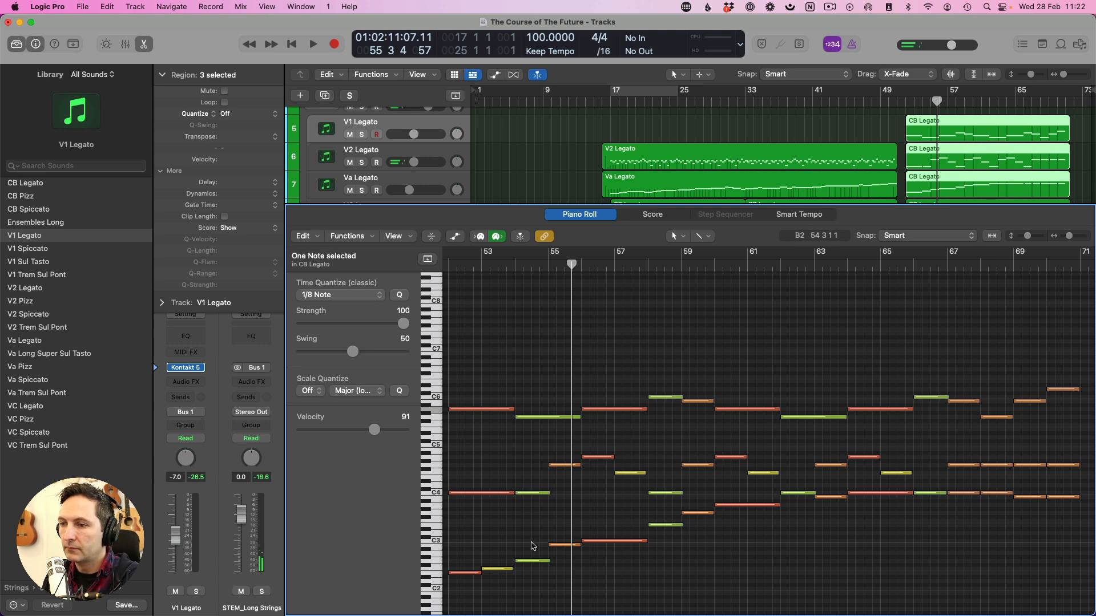
Change the V2 note at bar 54 to E4 and the one at bar 55 to D4.
{"action": "left_click", "coordinate": [533, 561]}
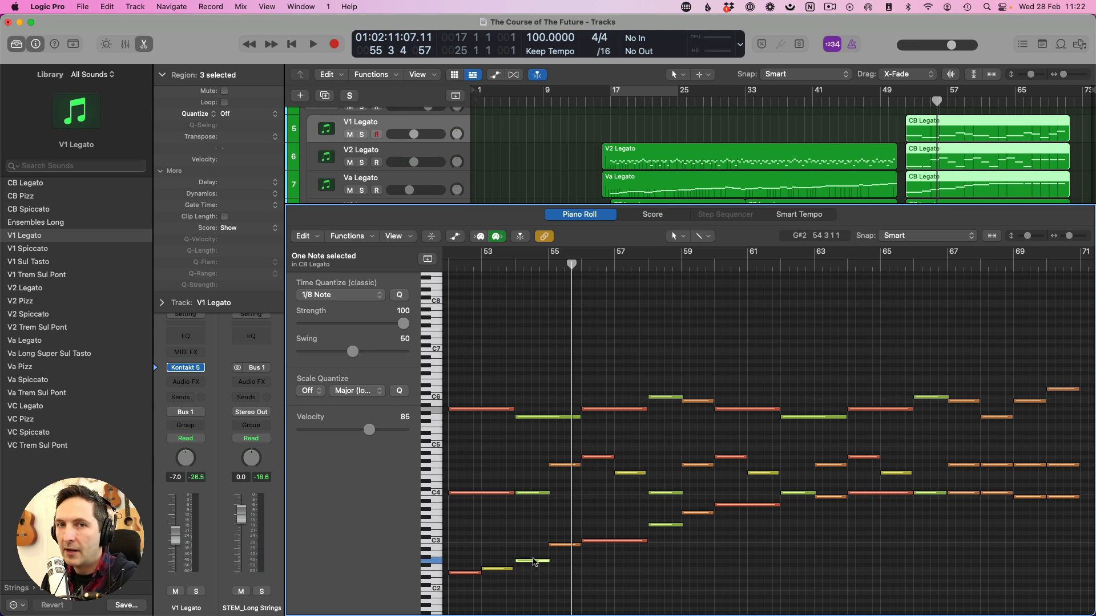
{"action": "left_click", "coordinate": [533, 560]}
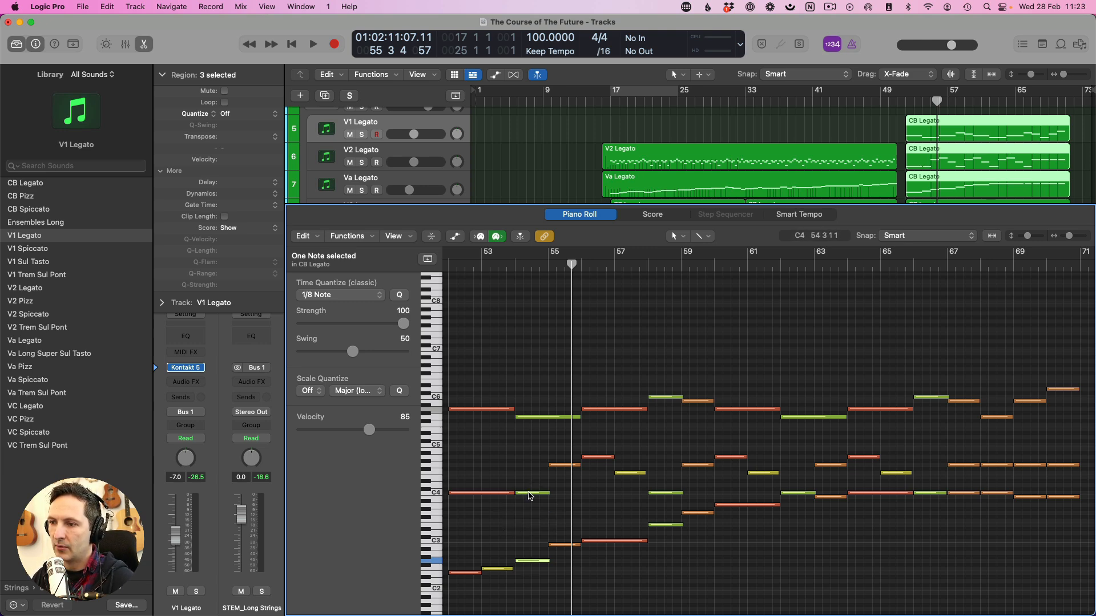
{"action": "left_click_drag", "start_coordinate": [530, 496], "coordinate": [531, 480]}
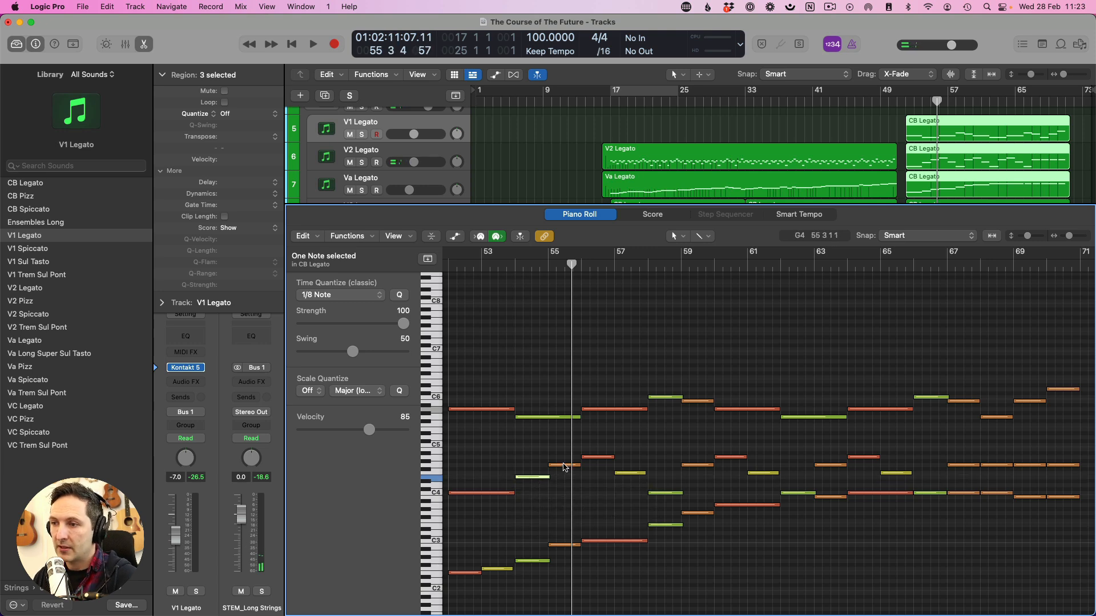
{"action": "key", "text": "Up"}
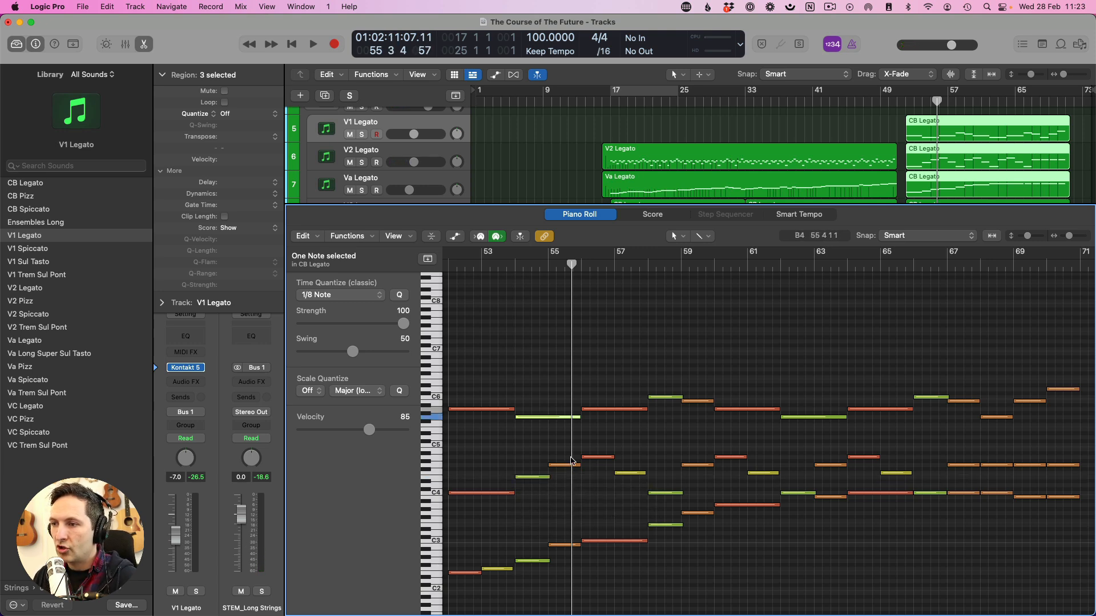
{"action": "left_click", "coordinate": [563, 545]}
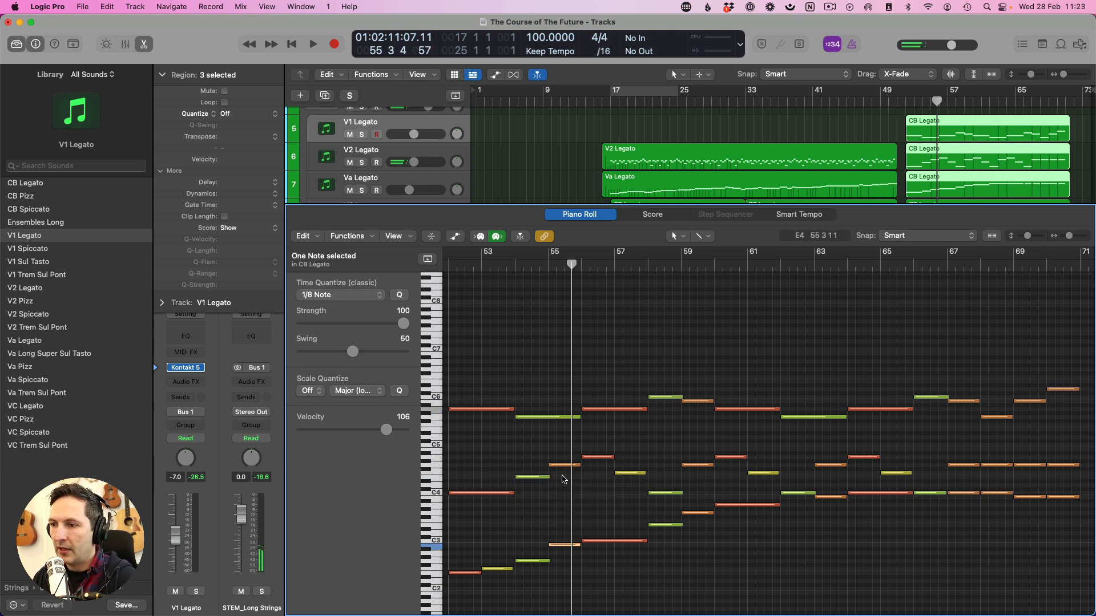
{"action": "mouse_move", "coordinate": [562, 468]}
{"action": "left_mouse_down"}
{"action": "mouse_move", "coordinate": [566, 498]}
{"action": "mouse_move", "coordinate": [571, 488]}
{"action": "left_mouse_up"}
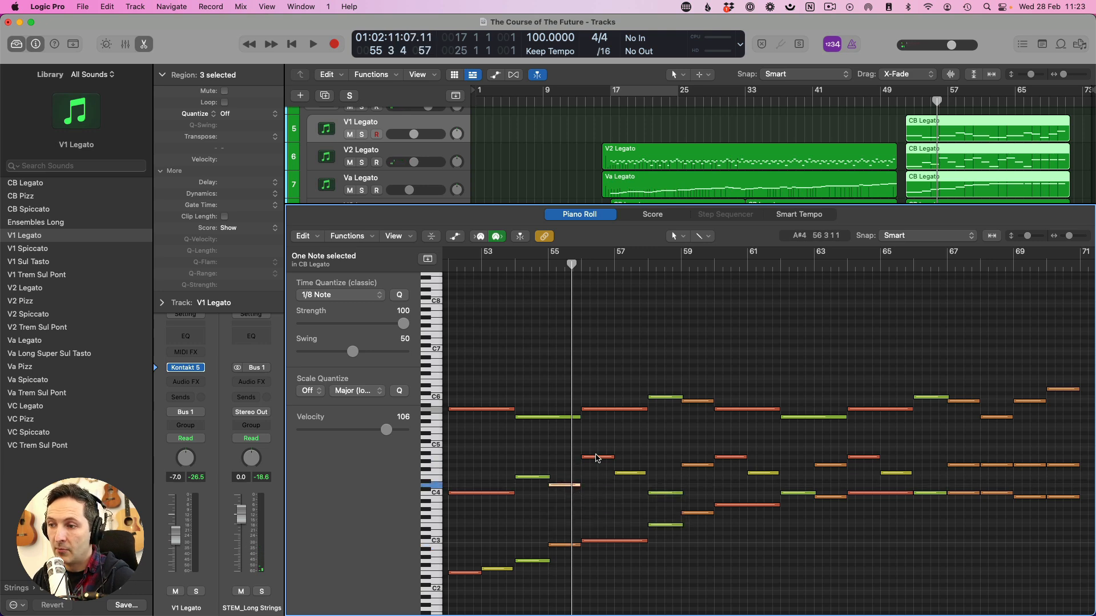
Lower the V2 note at bar 56 to C4, delete the one at bar 57 and extend the C4 to two bars.
{"action": "left_click_drag", "start_coordinate": [597, 459], "coordinate": [597, 498]}
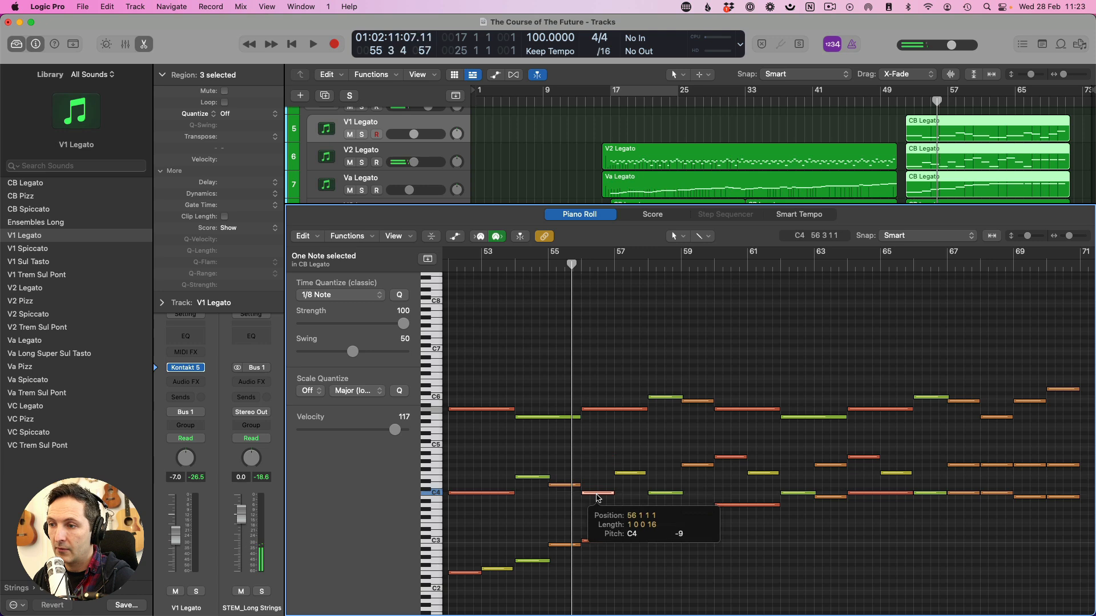
{"action": "left_click", "coordinate": [630, 473]}
{"action": "key", "text": "Delete"}
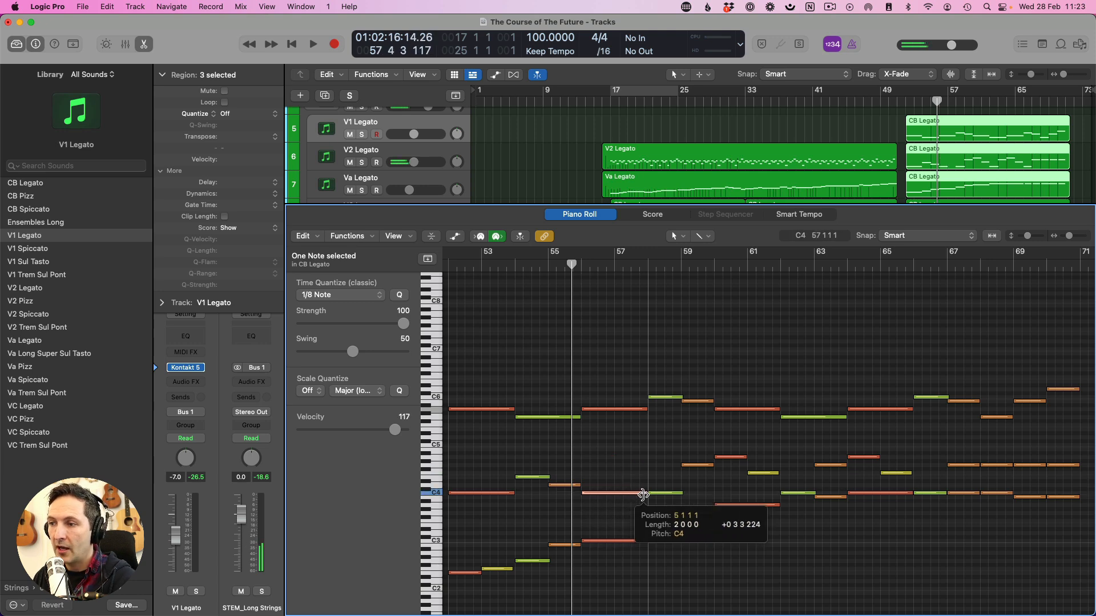
Move the V2 notes at bars 58, 59 and 60 to E4, D4 and E4, and raise the bar 62 note to G4.
{"action": "left_click_drag", "start_coordinate": [656, 493], "coordinate": [730, 483]}
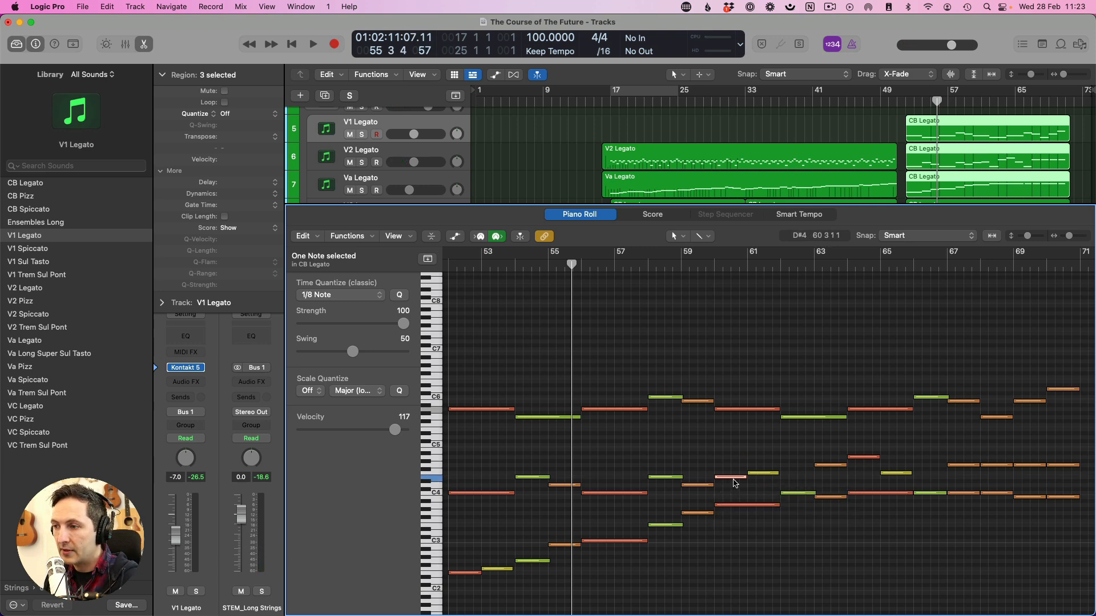
{"action": "left_click", "coordinate": [764, 473]}
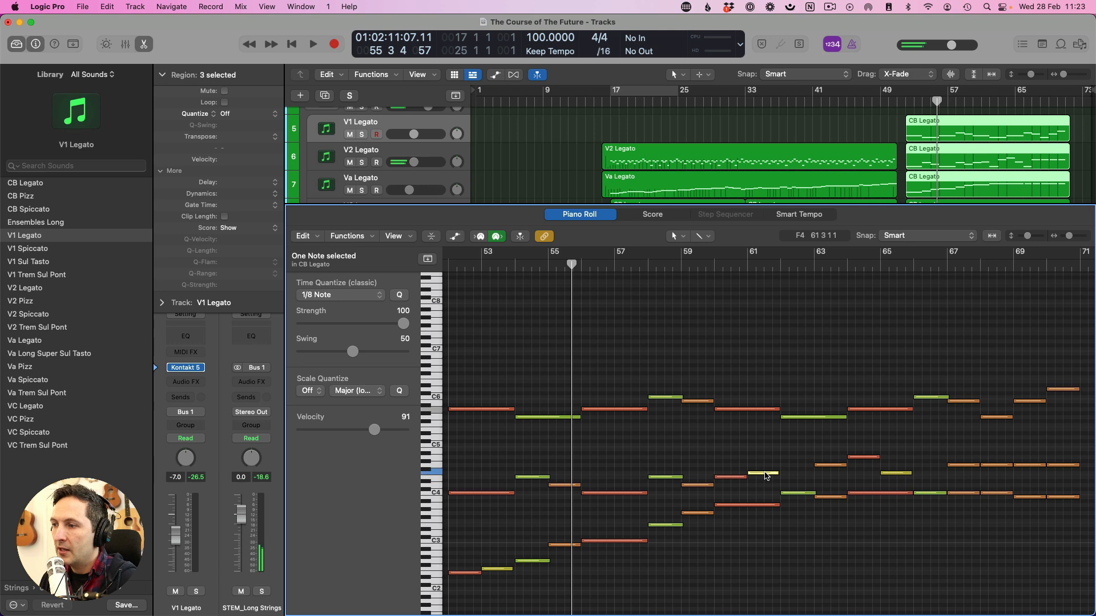
{"action": "left_click_drag", "start_coordinate": [797, 494], "coordinate": [795, 469]}
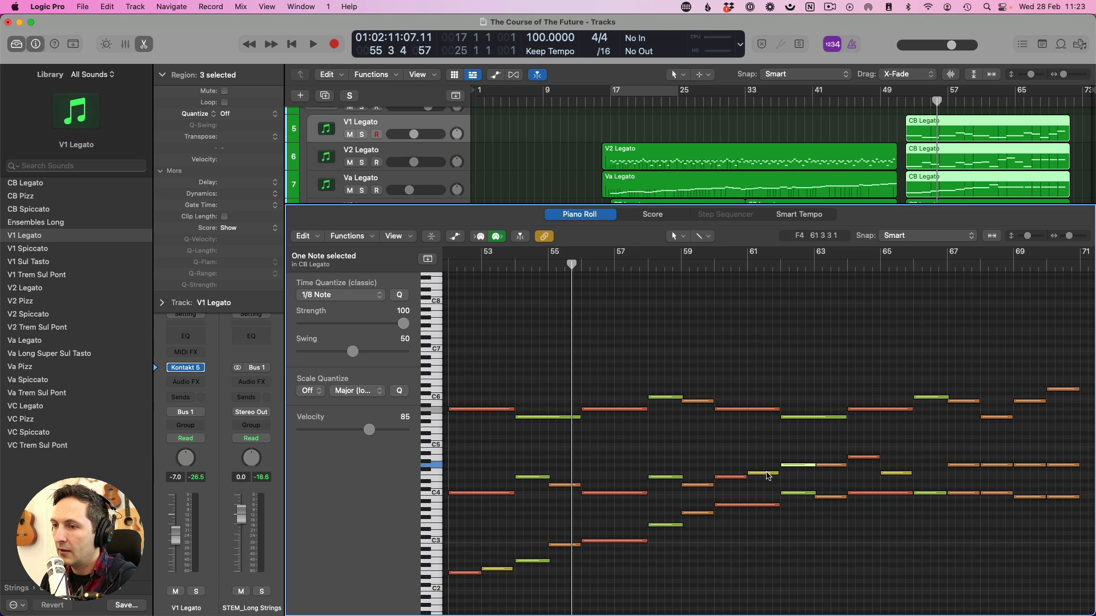
{"action": "left_click", "coordinate": [766, 473]}
{"action": "left_click", "coordinate": [796, 468]}
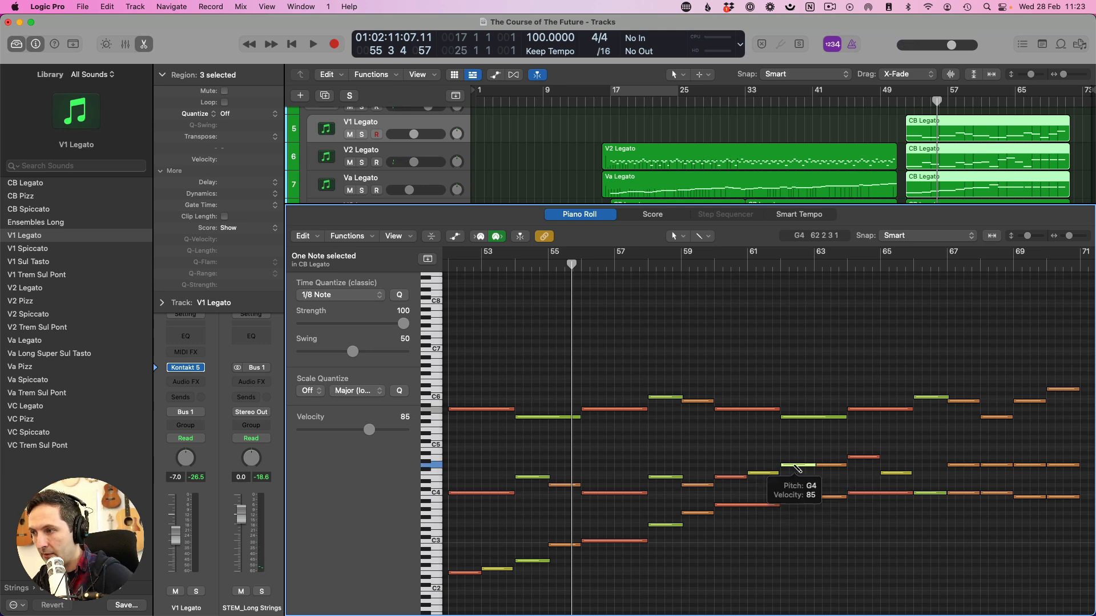
{"action": "key", "text": "super+z"}
{"action": "mouse_move", "coordinate": [799, 493]}
{"action": "left_mouse_down"}
{"action": "mouse_move", "coordinate": [800, 470]}
{"action": "mouse_move", "coordinate": [794, 494]}
{"action": "left_mouse_up"}
{"action": "left_click", "coordinate": [792, 469]}
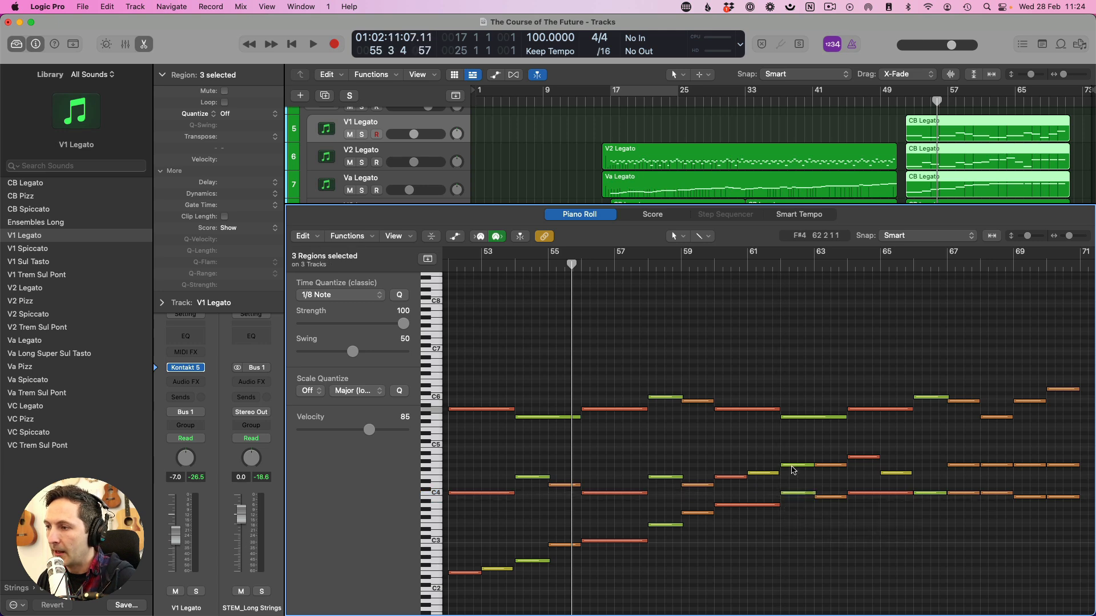
{"action": "left_click", "coordinate": [793, 467]}
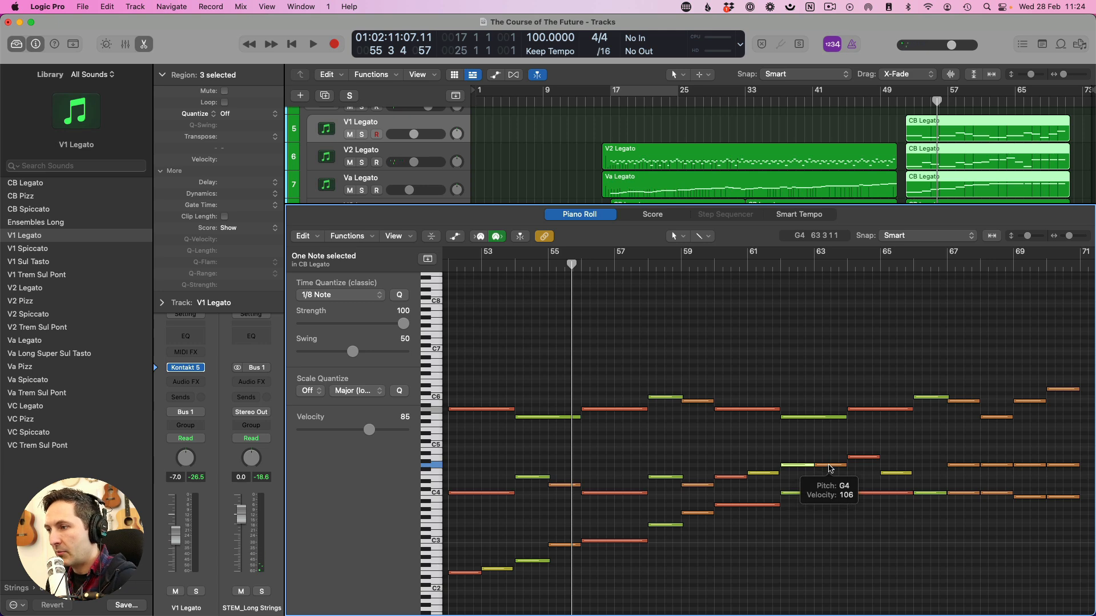
Raise the V2 note at bar 63 to B4 and the one at bar 65 to C5.
{"action": "left_click_drag", "start_coordinate": [831, 470], "coordinate": [832, 454]}
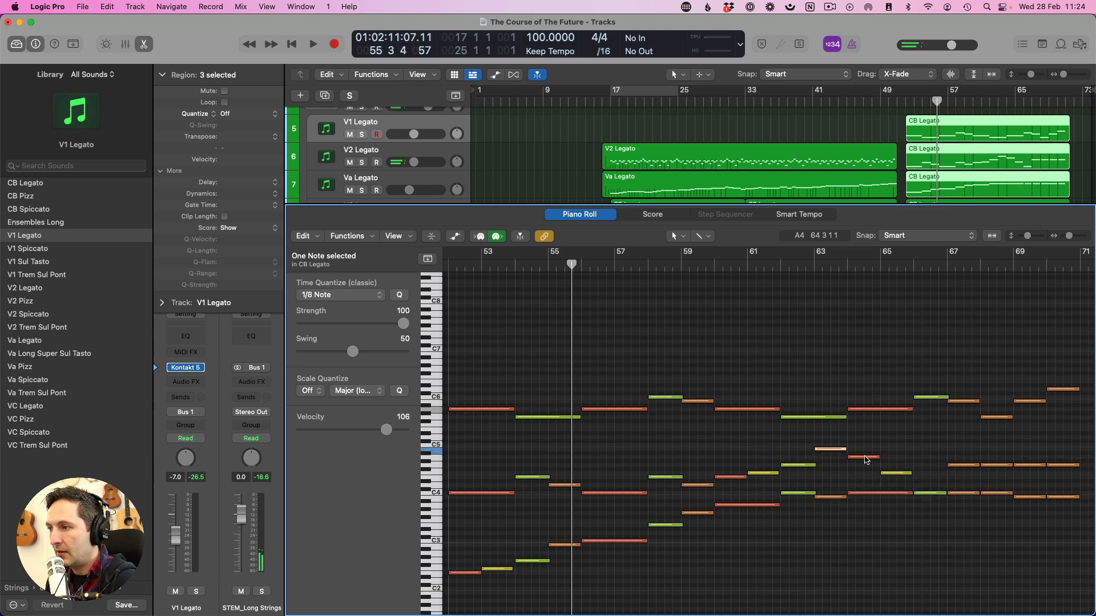
{"action": "left_click", "coordinate": [864, 457]}
{"action": "left_click_drag", "start_coordinate": [894, 476], "coordinate": [894, 450]}
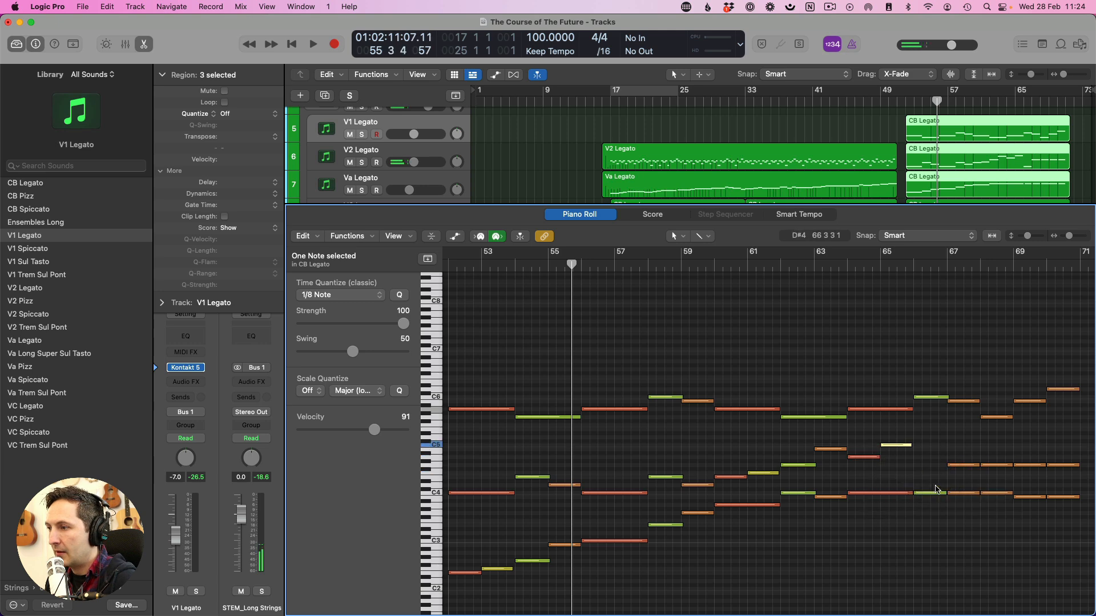
Set the V2 note at bar 66 to G4, those at bars 67 and 69 to D5, and bar 70 to B4, keeping the viola's bar 66 note at C4.
{"action": "left_click_drag", "start_coordinate": [931, 491], "coordinate": [932, 446]}
{"action": "left_click", "coordinate": [928, 483]}
{"action": "left_click_drag", "start_coordinate": [928, 485], "coordinate": [928, 496]}
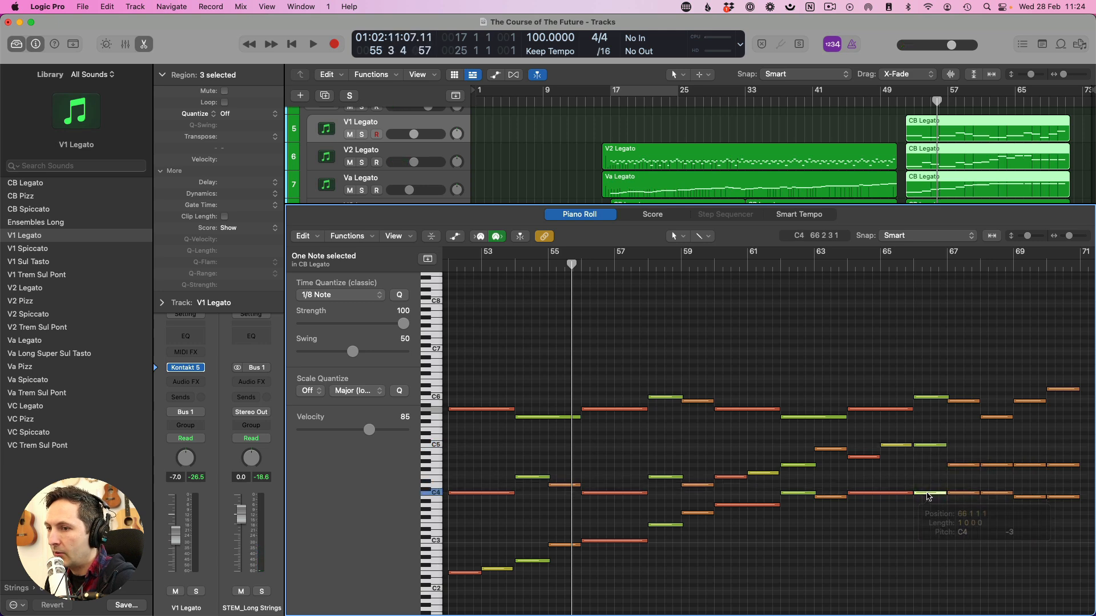
{"action": "left_click_drag", "start_coordinate": [922, 449], "coordinate": [961, 438]}
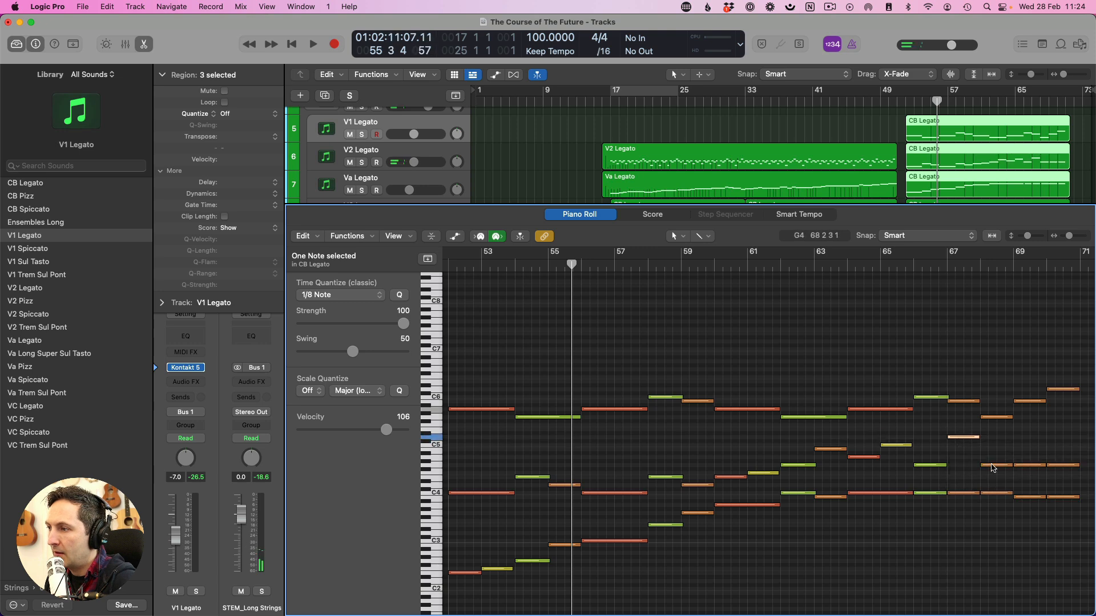
{"action": "left_click_drag", "start_coordinate": [1034, 468], "coordinate": [1059, 451]}
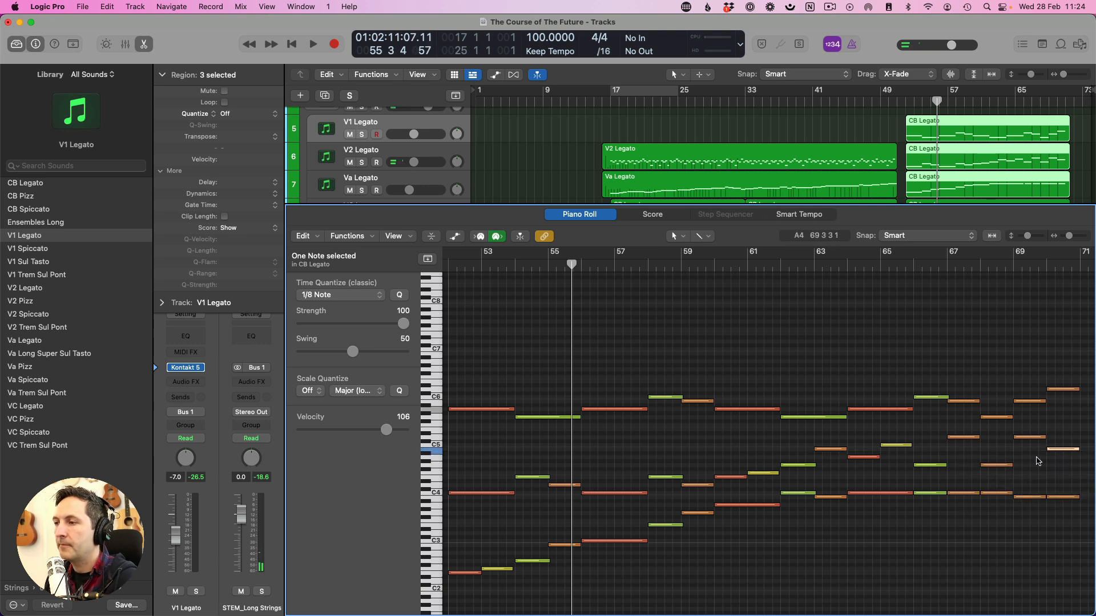
Play the arrangement from bar 52 in the full track view and audition the STEM_Long Strings stack in solo.
{"action": "left_click", "coordinate": [903, 101]}
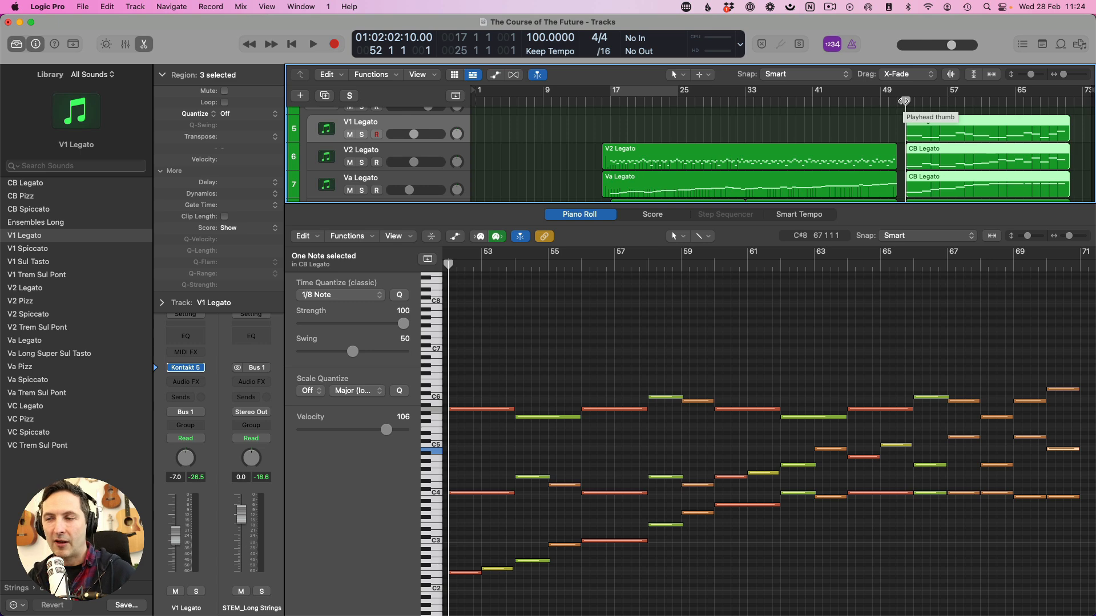
{"action": "key", "text": "space"}
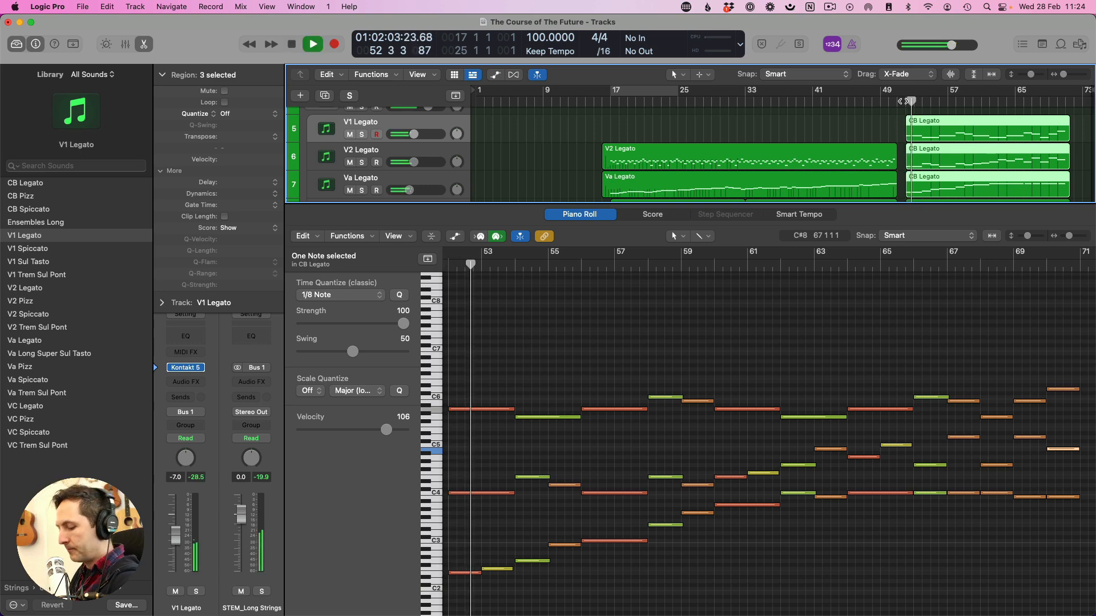
{"action": "key", "text": "e"}
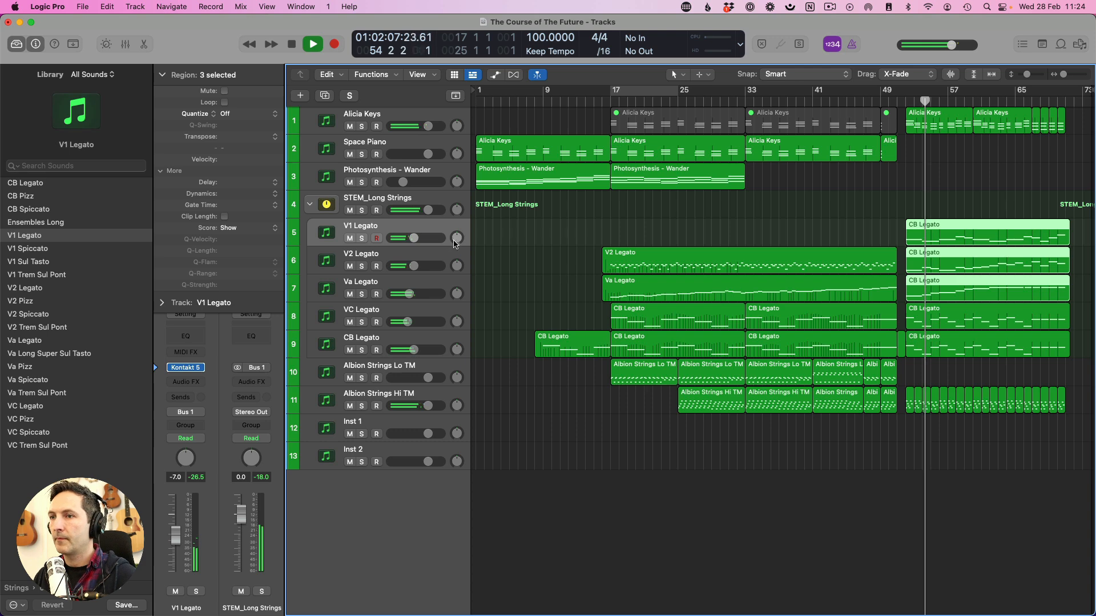
{"action": "left_click", "coordinate": [363, 211]}
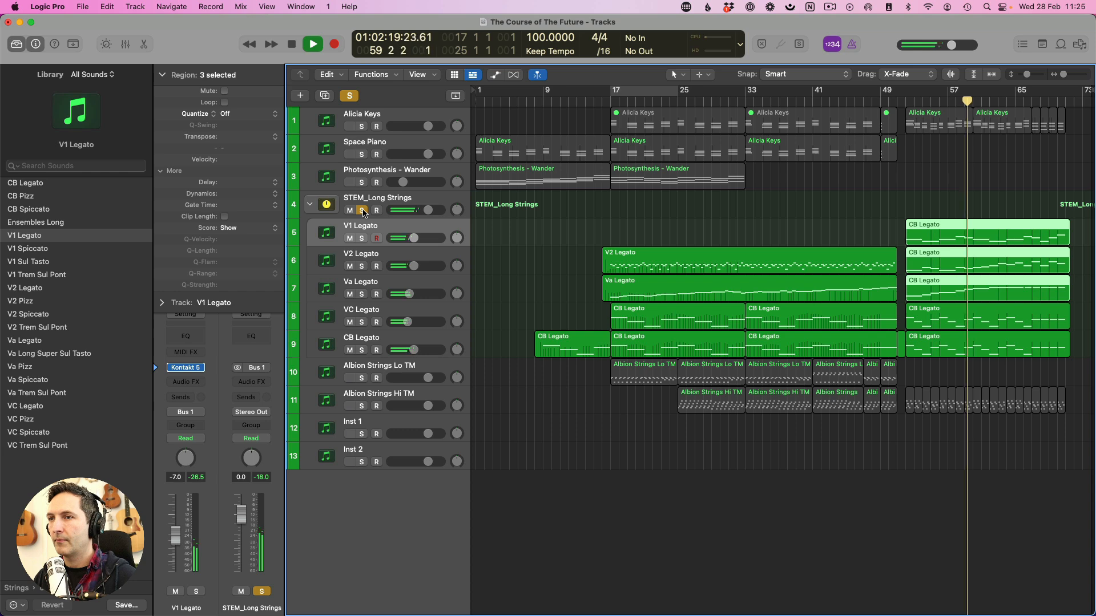
{"action": "key", "text": "space"}
{"action": "left_click", "coordinate": [362, 211]}
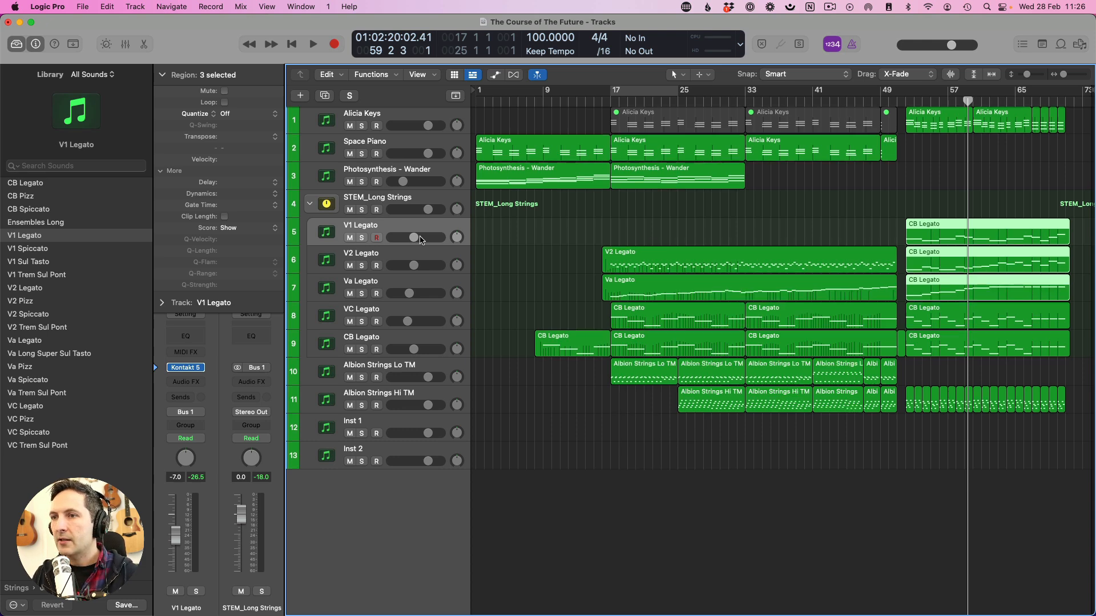
Duplicate the V2 Legato and V1 Legato tracks, placing each empty copy directly below its original.
{"action": "left_click", "coordinate": [391, 257]}
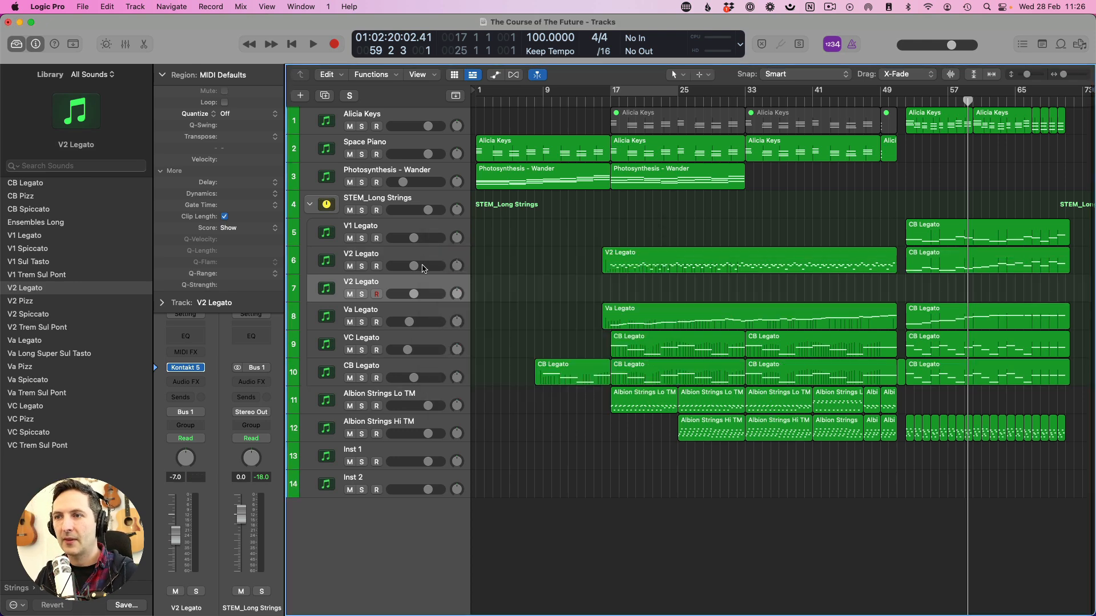
{"action": "left_click", "coordinate": [393, 236]}
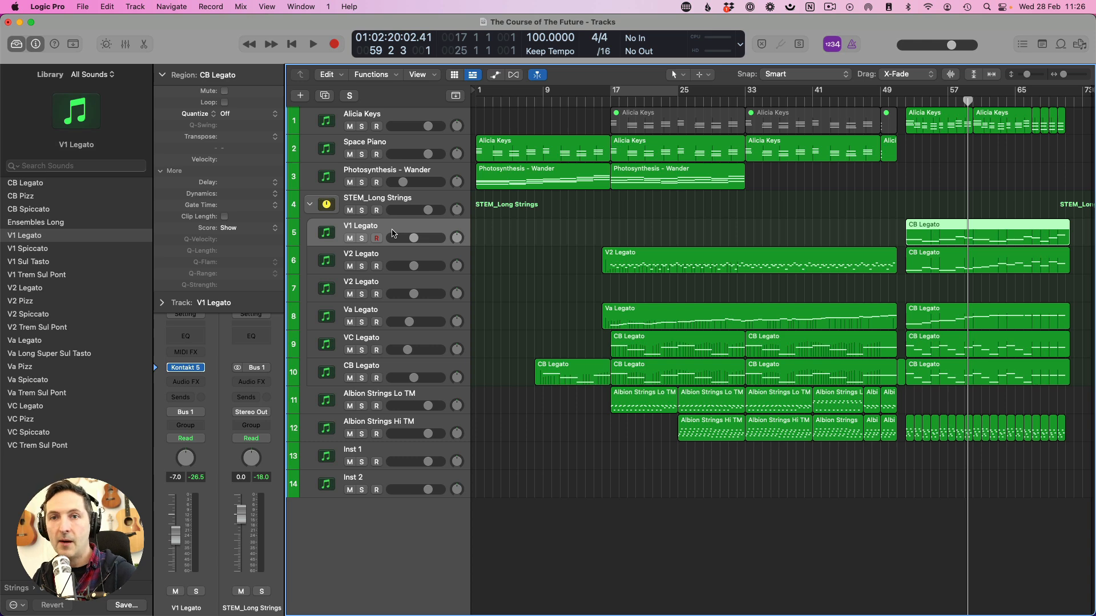
{"action": "key", "text": "super+d"}
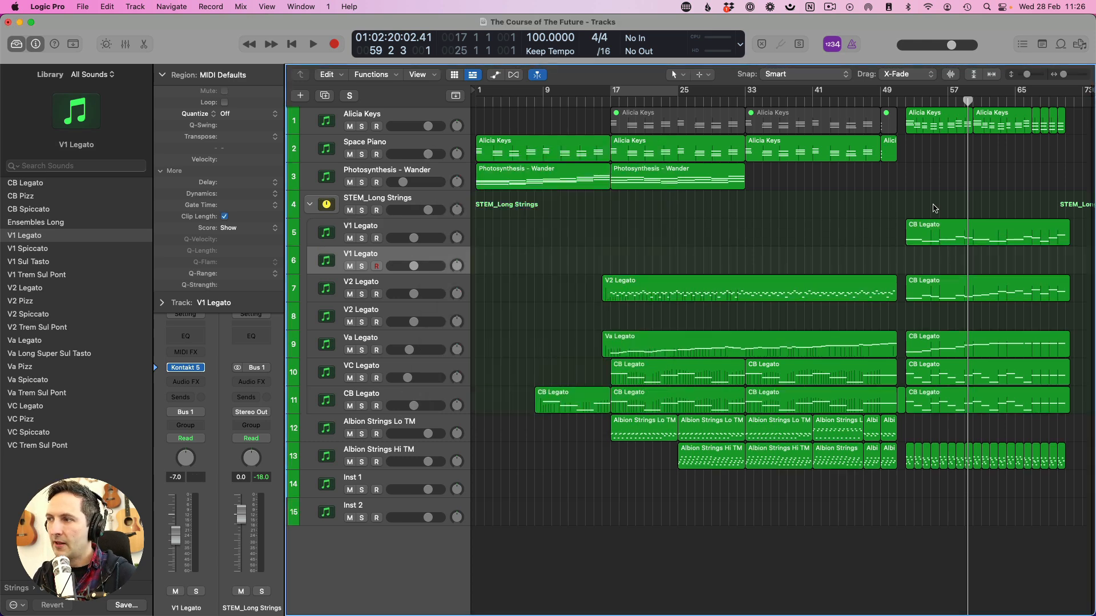
Play the arrangement from bar 52 to hear the V1, V2 and viola legato regions together.
{"action": "left_click_drag", "start_coordinate": [931, 206], "coordinate": [966, 340]}
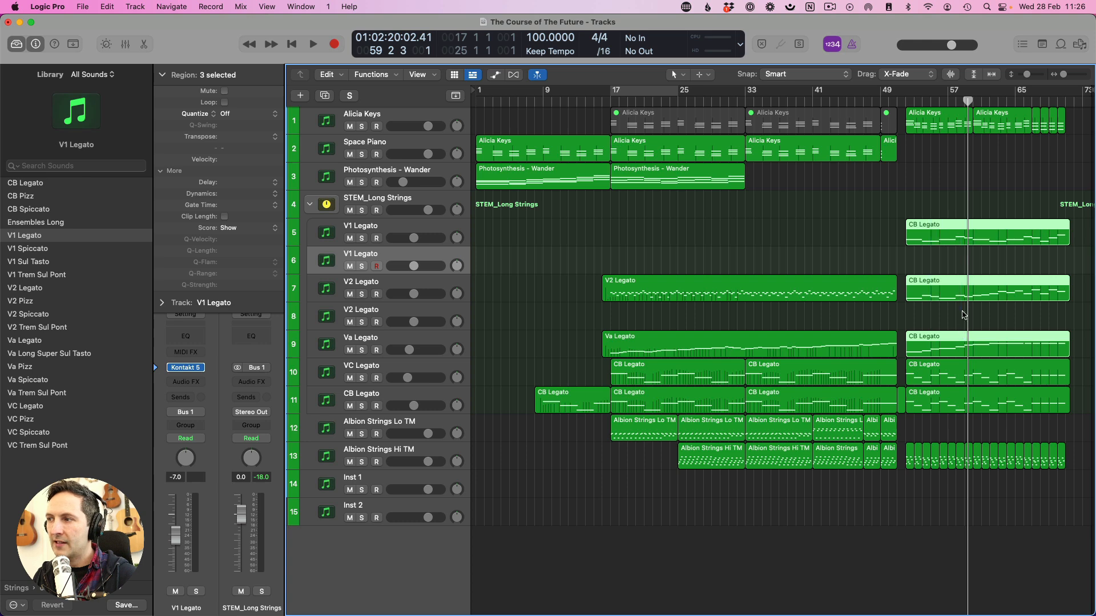
{"action": "left_click", "coordinate": [911, 105]}
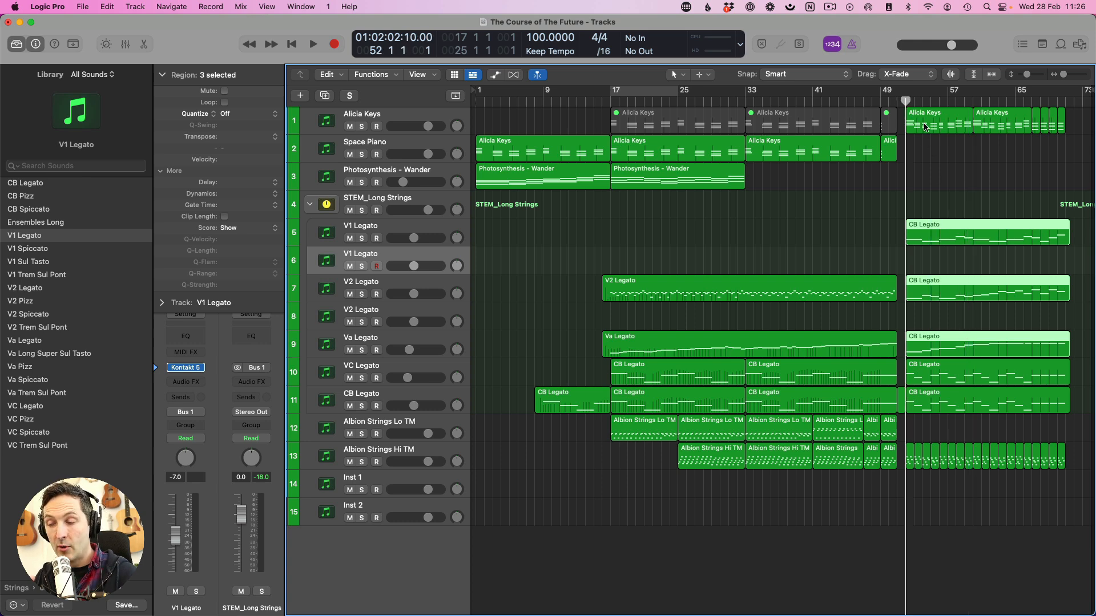
{"action": "key", "text": "space"}
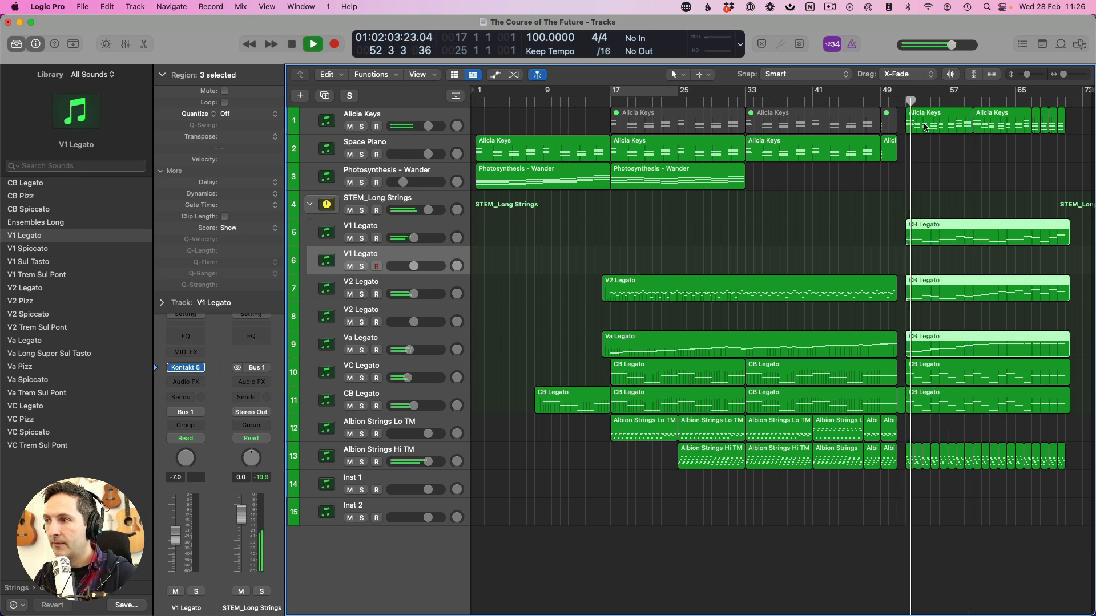
{"action": "left_click", "coordinate": [917, 317]}
{"action": "key", "text": "space"}
{"action": "left_click_drag", "start_coordinate": [898, 296], "coordinate": [871, 296]}
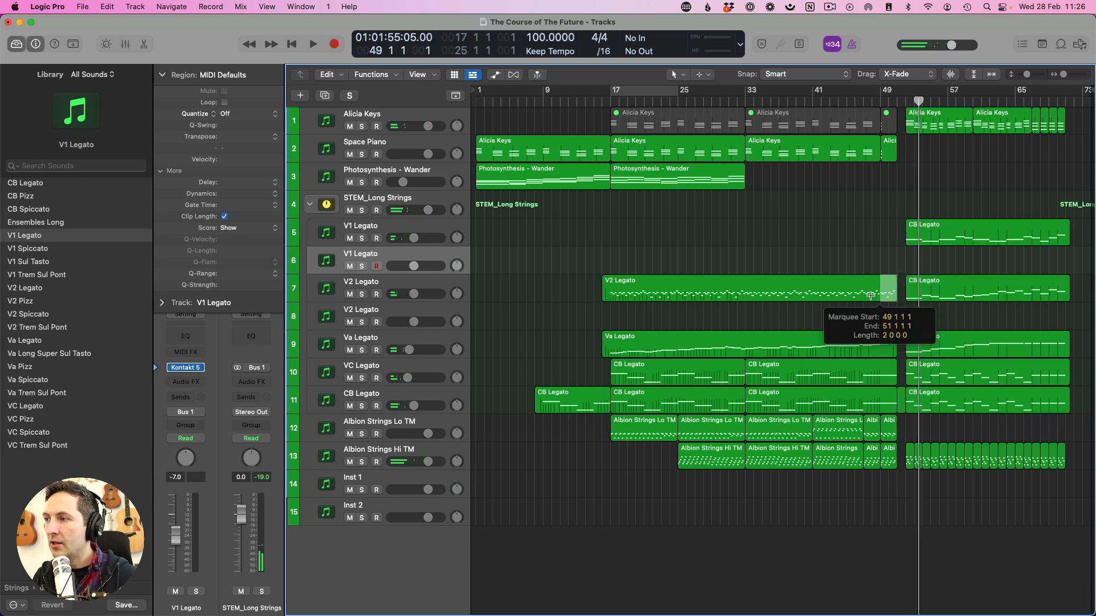
{"action": "left_click", "coordinate": [905, 310]}
Return to bar 52 and compare the notes of the V1, V2 and viola regions in the Piano Roll.
{"action": "left_click", "coordinate": [906, 98]}
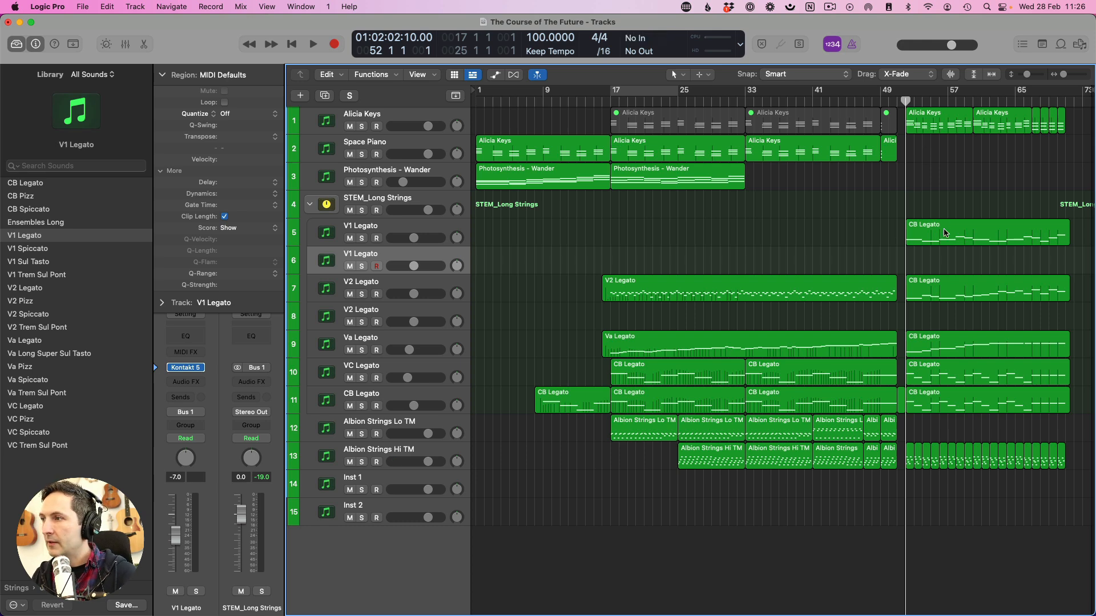
{"action": "left_click_drag", "start_coordinate": [945, 205], "coordinate": [959, 349]}
{"action": "double_click", "coordinate": [959, 349]}
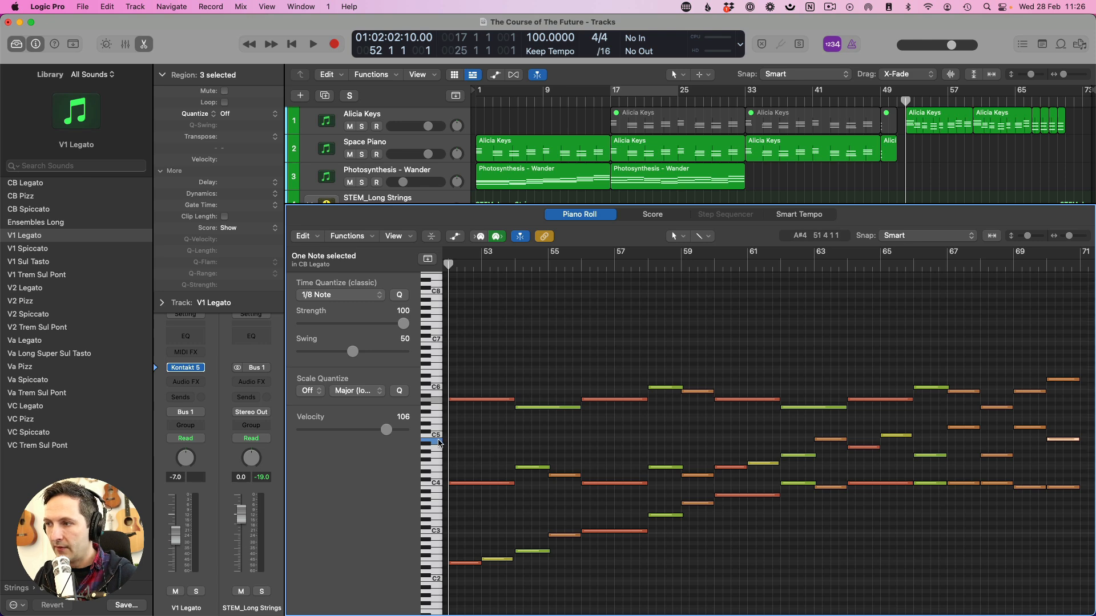
{"action": "key", "text": "e"}
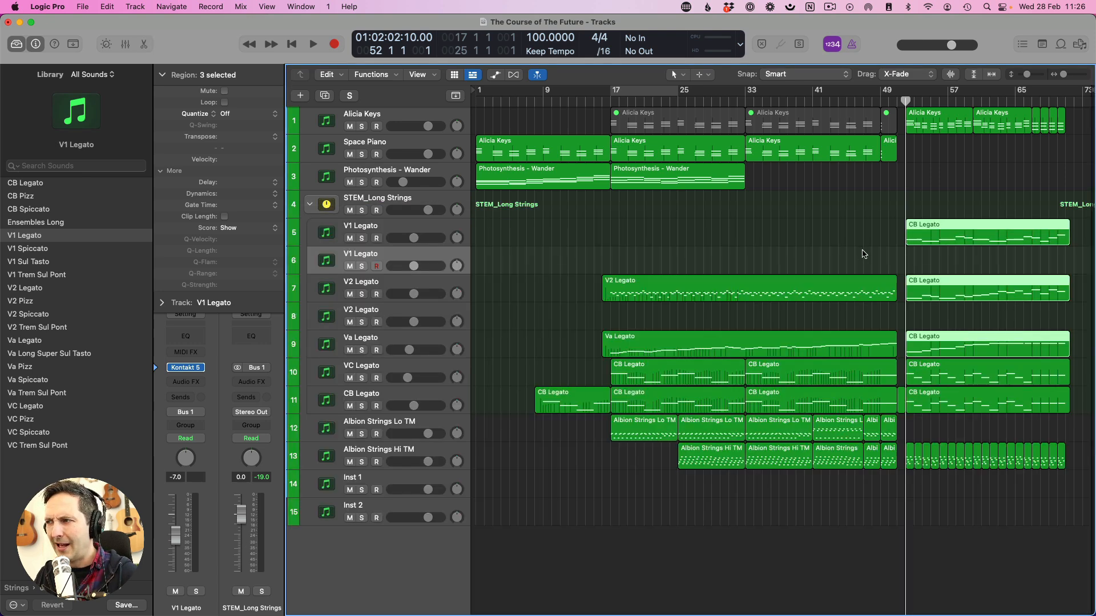
Record a moving violin line on the empty duplicate V1 Legato track from bar 52 through bar 55.
{"action": "left_click", "coordinate": [533, 267]}
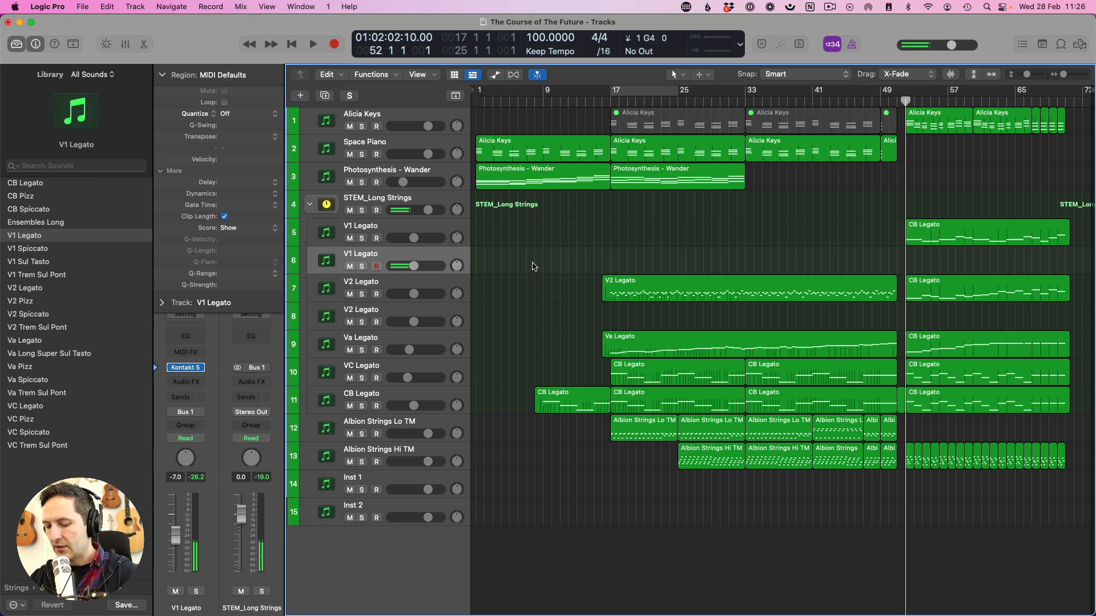
{"action": "key", "text": "r"}
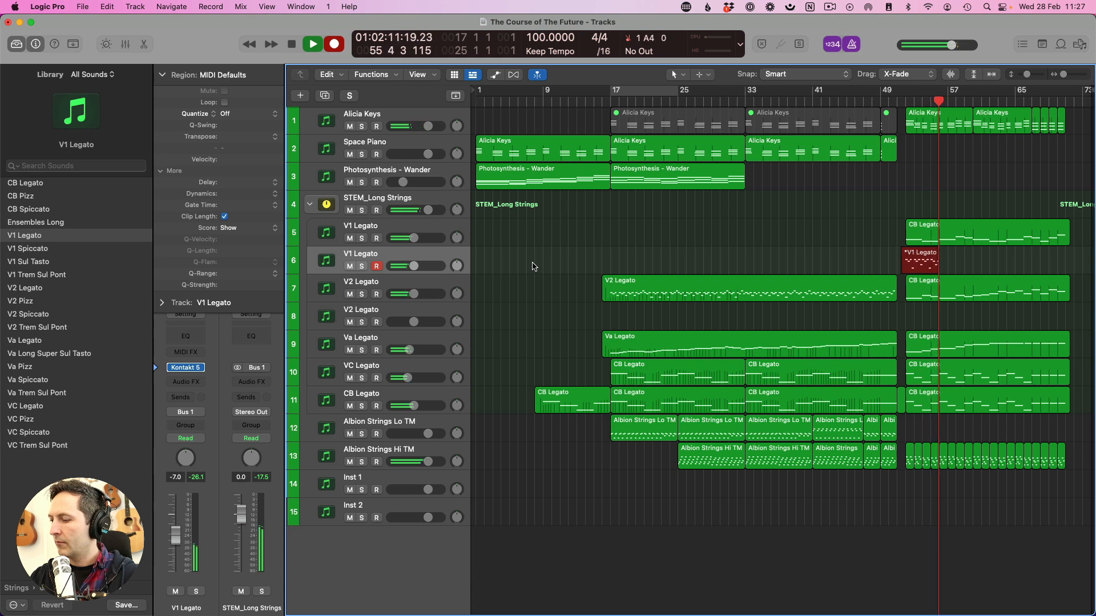
{"action": "key", "text": "space"}
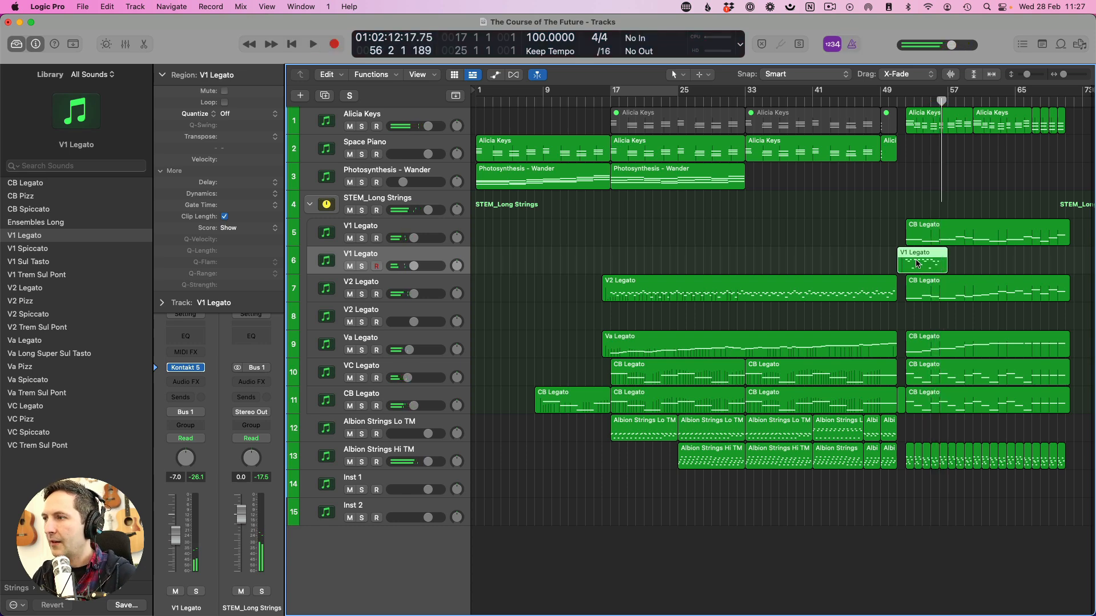
Raise the last note of bar 52 in the new V1 Legato recording to A4 and check its modulation automation.
{"action": "double_click", "coordinate": [922, 262]}
{"action": "left_click", "coordinate": [550, 479]}
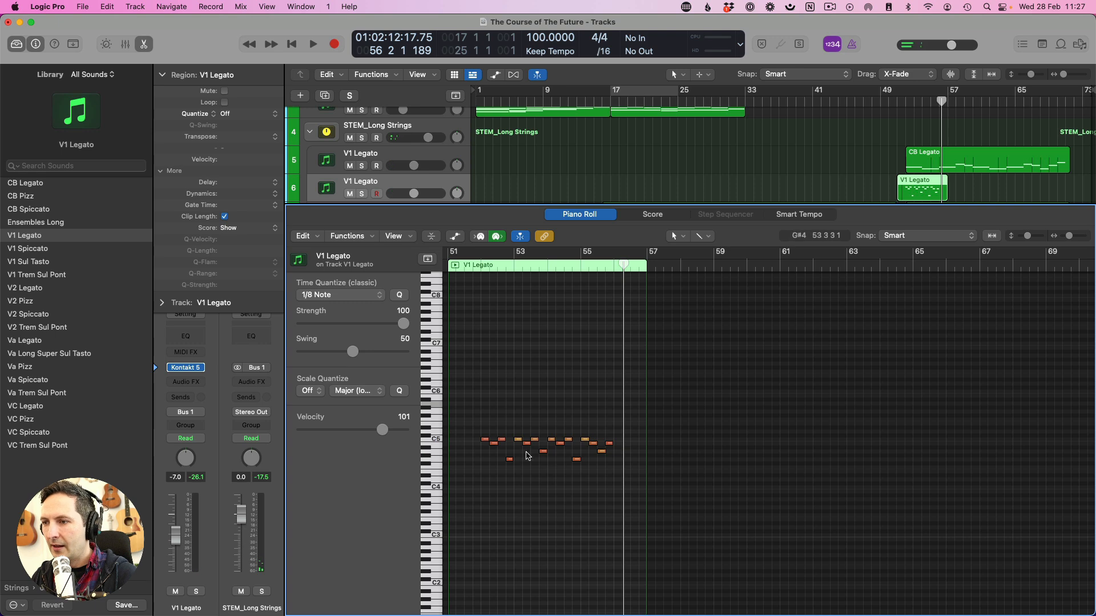
{"action": "left_click_drag", "start_coordinate": [511, 461], "coordinate": [511, 453]}
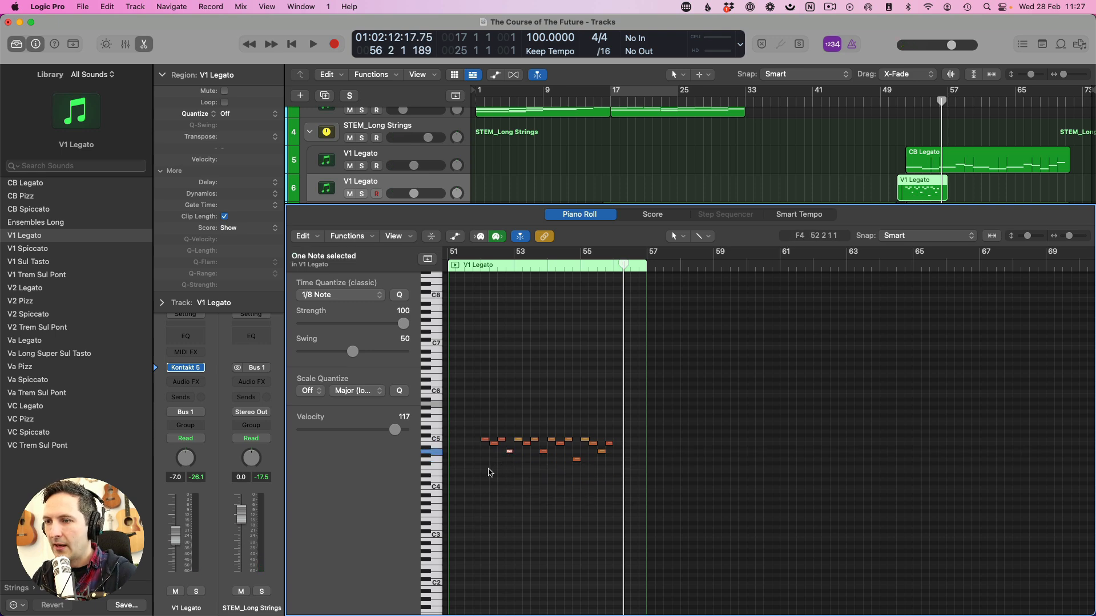
{"action": "key", "text": "a"}
{"action": "left_click", "coordinate": [421, 469]}
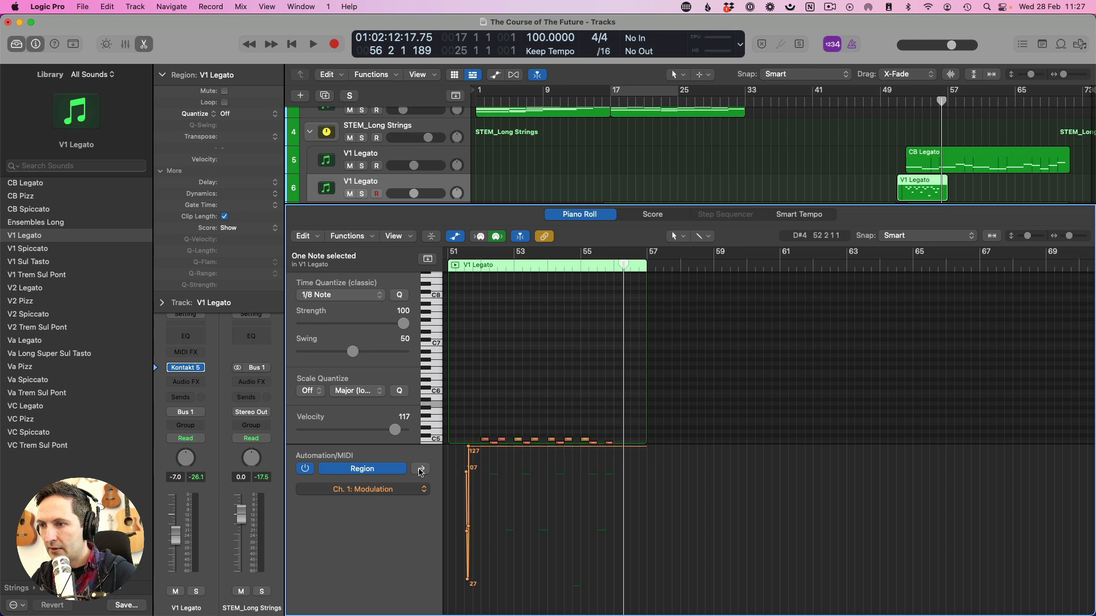
{"action": "key", "text": "a"}
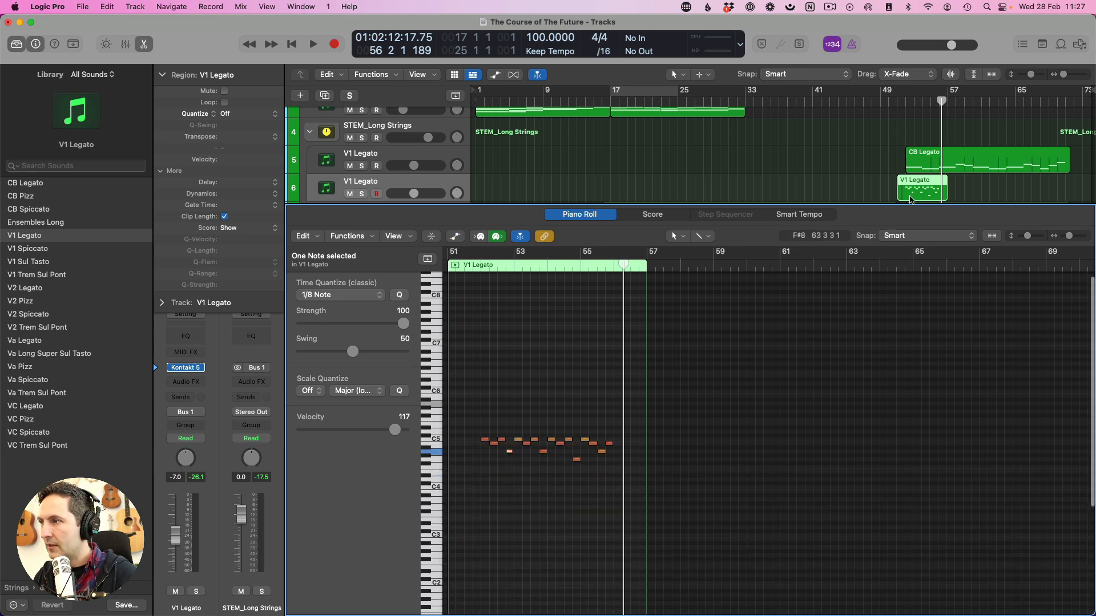
Trim the new V1 Legato region to bars 52 to 56, removing the pieces before and after.
{"action": "left_click_drag", "start_coordinate": [906, 181], "coordinate": [939, 187]}
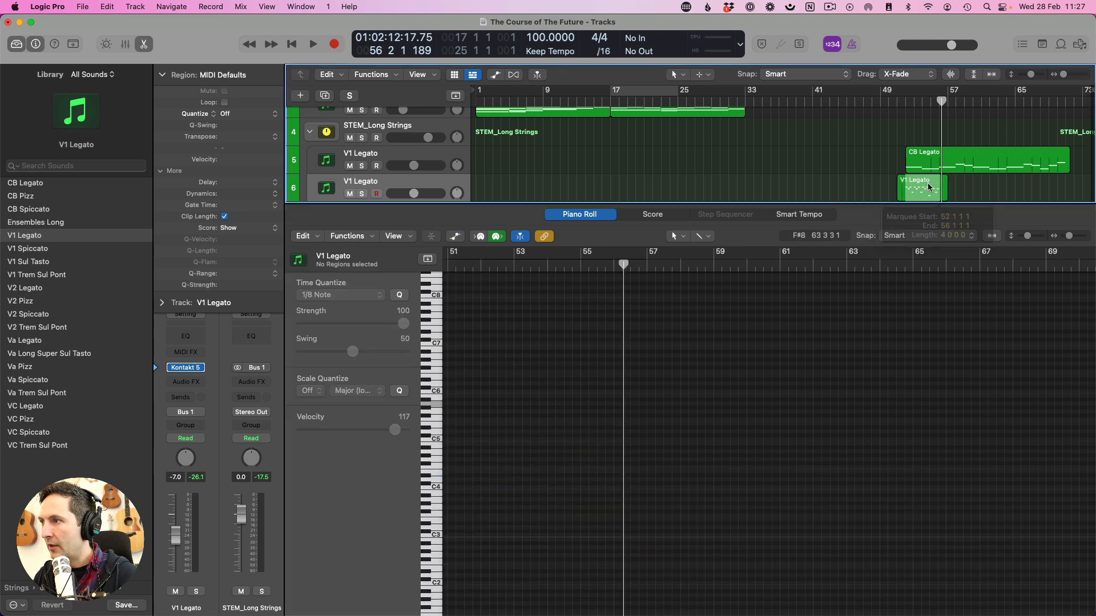
{"action": "left_click", "coordinate": [914, 187]}
{"action": "left_click", "coordinate": [901, 186]}
{"action": "key", "text": "Delete"}
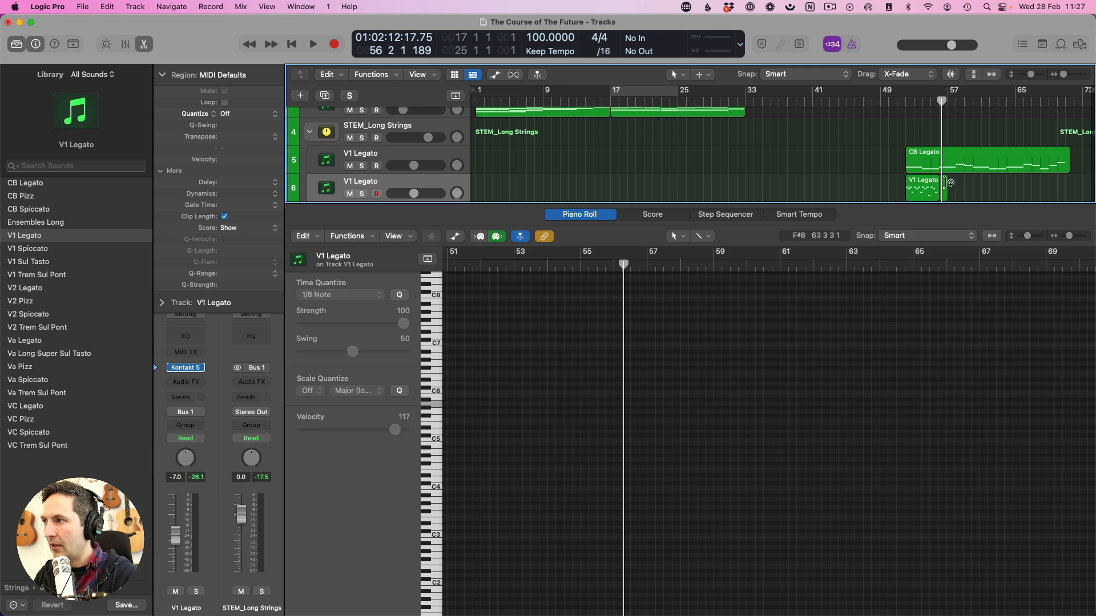
{"action": "left_click", "coordinate": [945, 183]}
{"action": "key", "text": "e"}
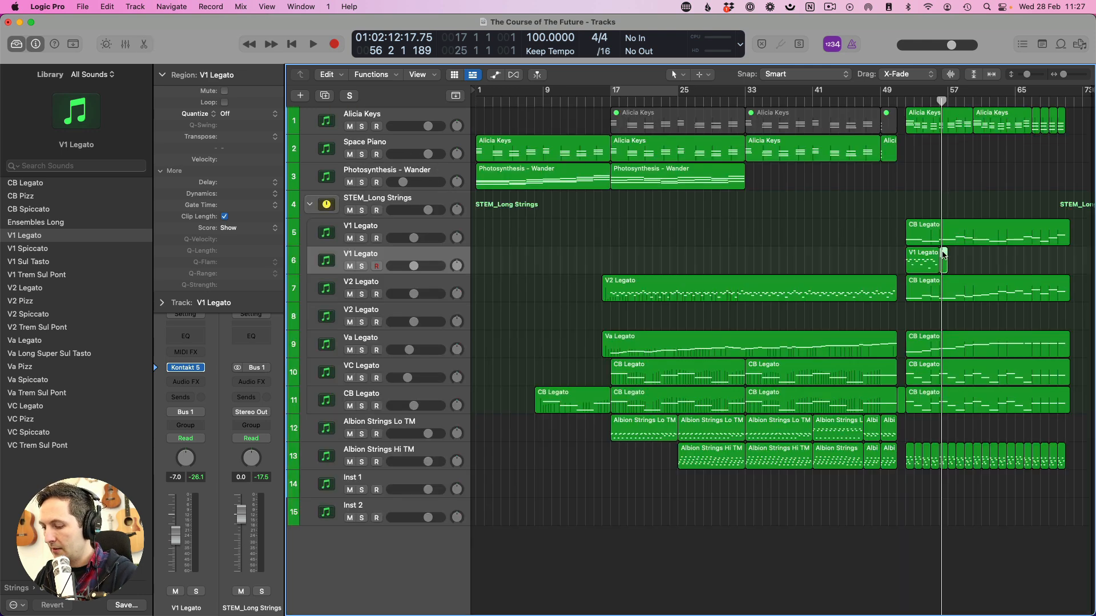
{"action": "key", "text": "BackSpace"}
Audition the trimmed V1 Legato region from bar 52 and set its delay to -1/64 (-60 ticks).
{"action": "left_click", "coordinate": [907, 101]}
{"action": "key", "text": "space"}
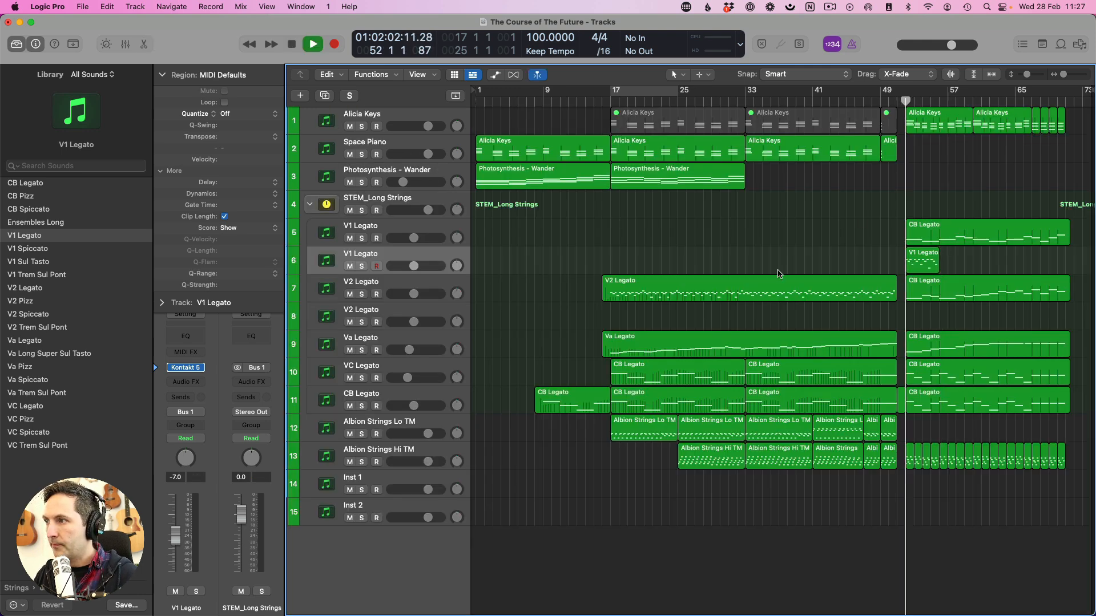
{"action": "key", "text": "space"}
{"action": "left_click", "coordinate": [914, 257]}
{"action": "left_click", "coordinate": [281, 183]}
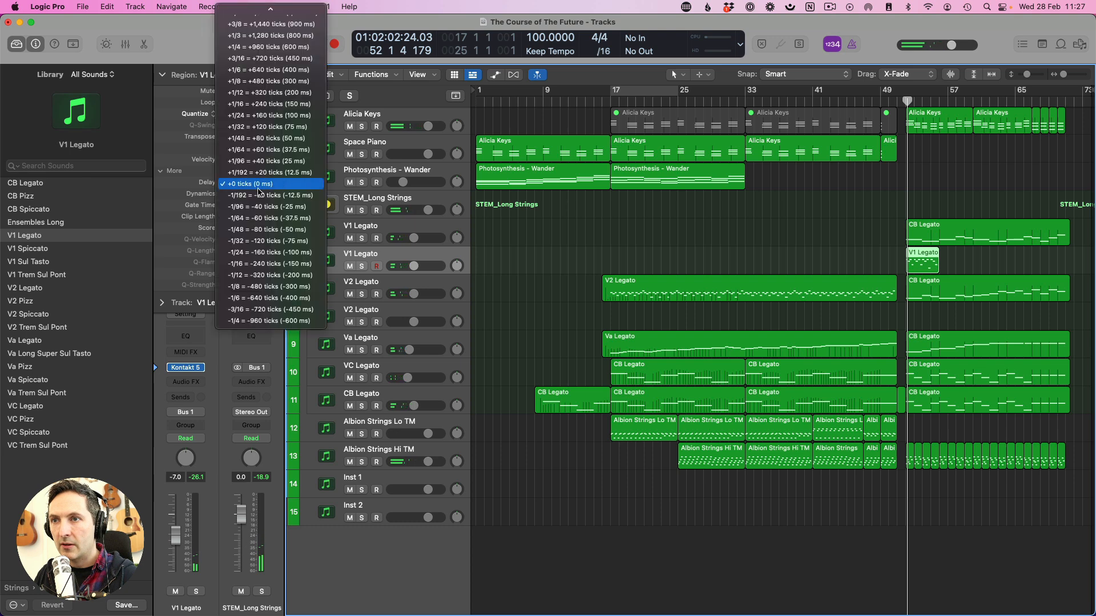
{"action": "left_click", "coordinate": [274, 221]}
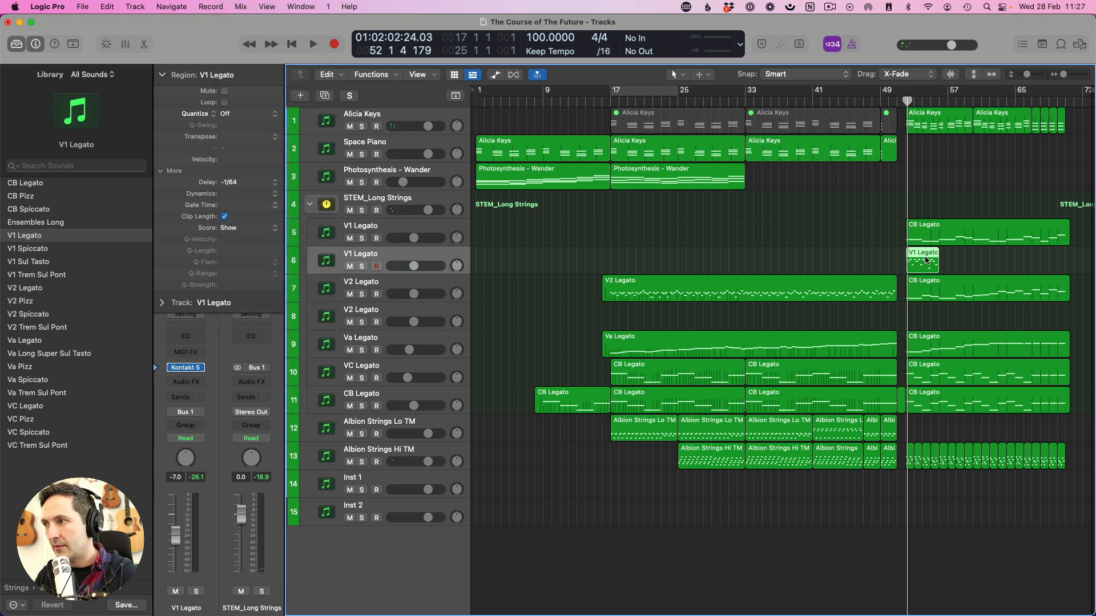
Repeat the four-bar V1 Legato region three times along its track.
{"action": "key", "text": "super+r"}
{"action": "key", "text": "super+r"}
{"action": "key", "text": "super+r"}
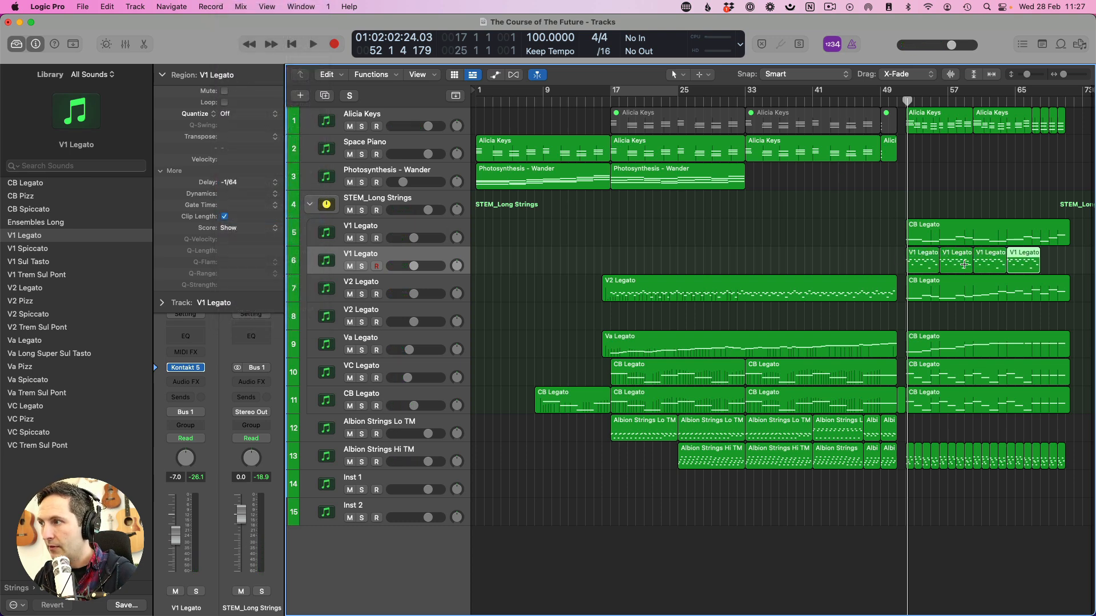
End the fourth V1 Legato region at bar 67 and fill bars 67 to 70 with one-bar repeats.
{"action": "left_click_drag", "start_coordinate": [1048, 265], "coordinate": [1033, 266]}
{"action": "key", "text": "Delete"}
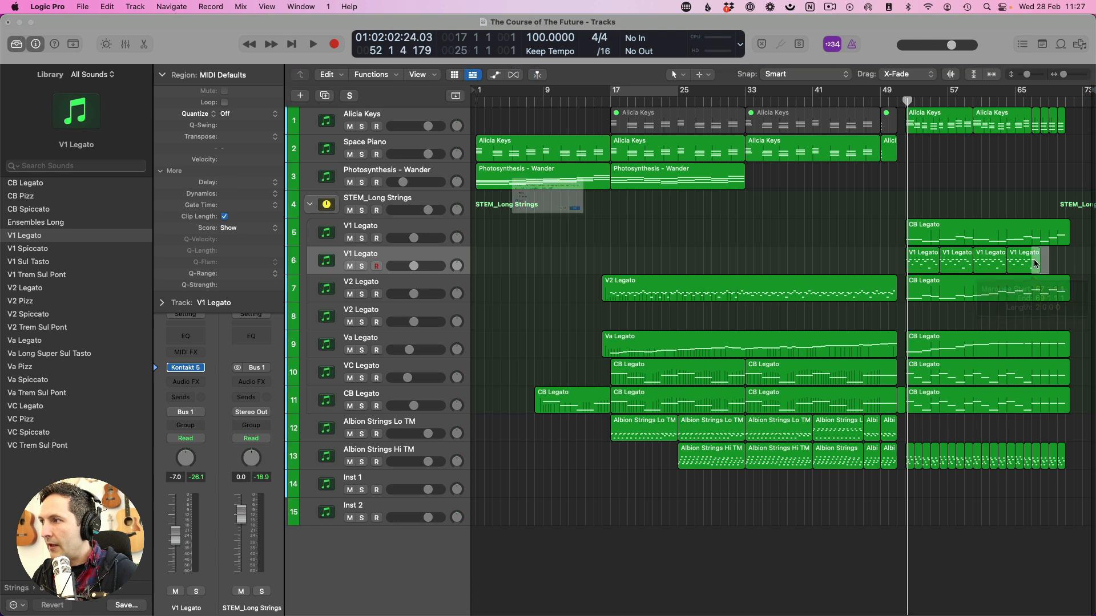
{"action": "left_click", "coordinate": [597, 238]}
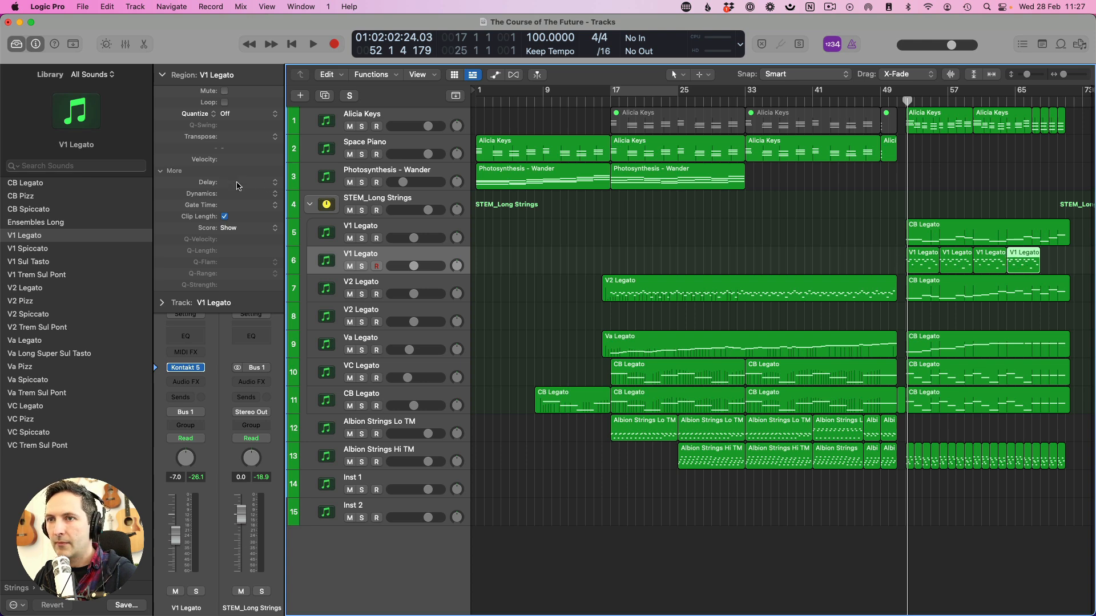
{"action": "left_click_drag", "start_coordinate": [1044, 253], "coordinate": [1032, 259]}
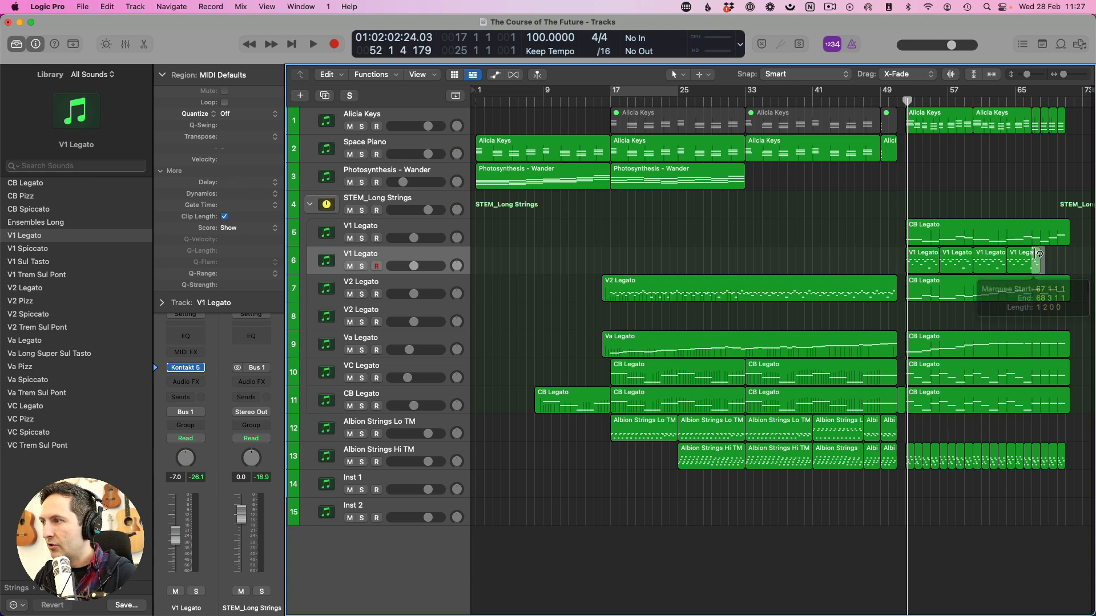
{"action": "key", "text": "Delete"}
{"action": "left_click", "coordinate": [639, 238]}
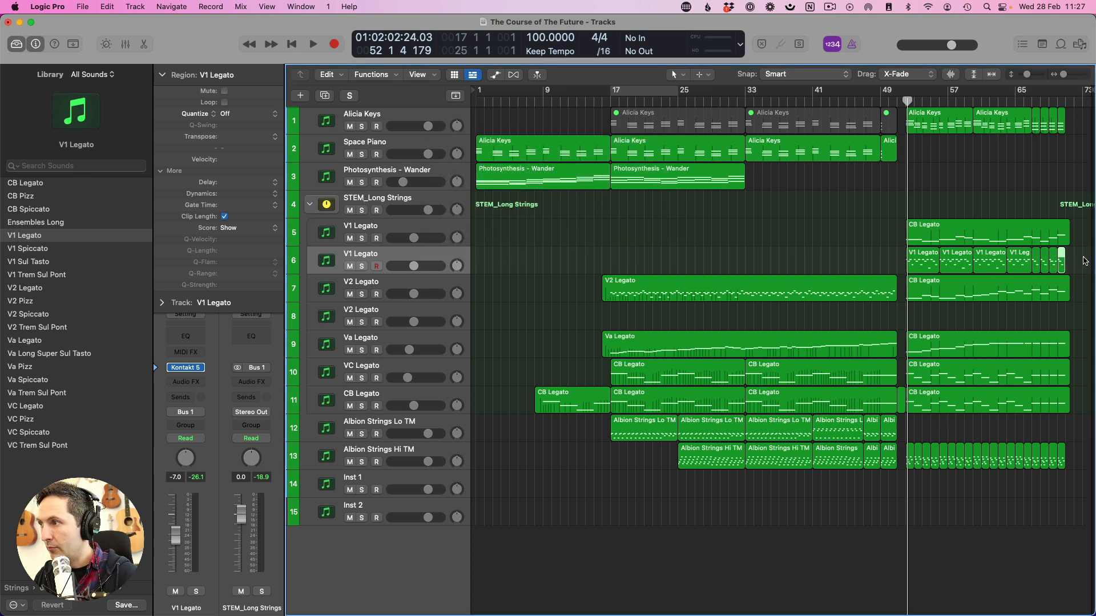
Set the delay of the last five V1 Legato regions to -1/64 (-60 ticks).
{"action": "left_click_drag", "start_coordinate": [1085, 261], "coordinate": [1025, 261]}
{"action": "left_click", "coordinate": [274, 186]}
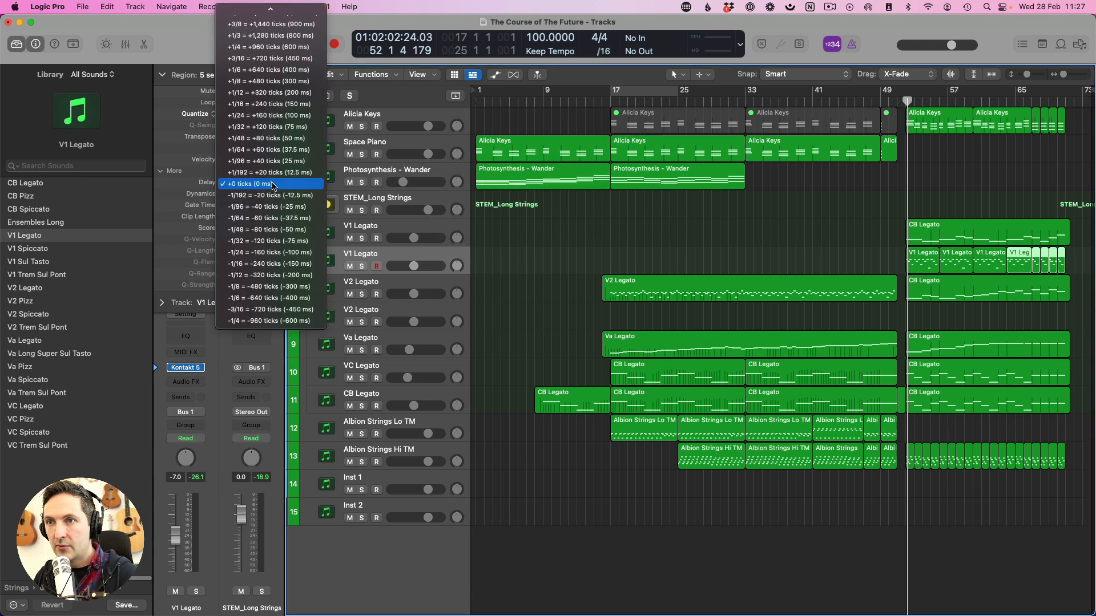
{"action": "left_click", "coordinate": [260, 220]}
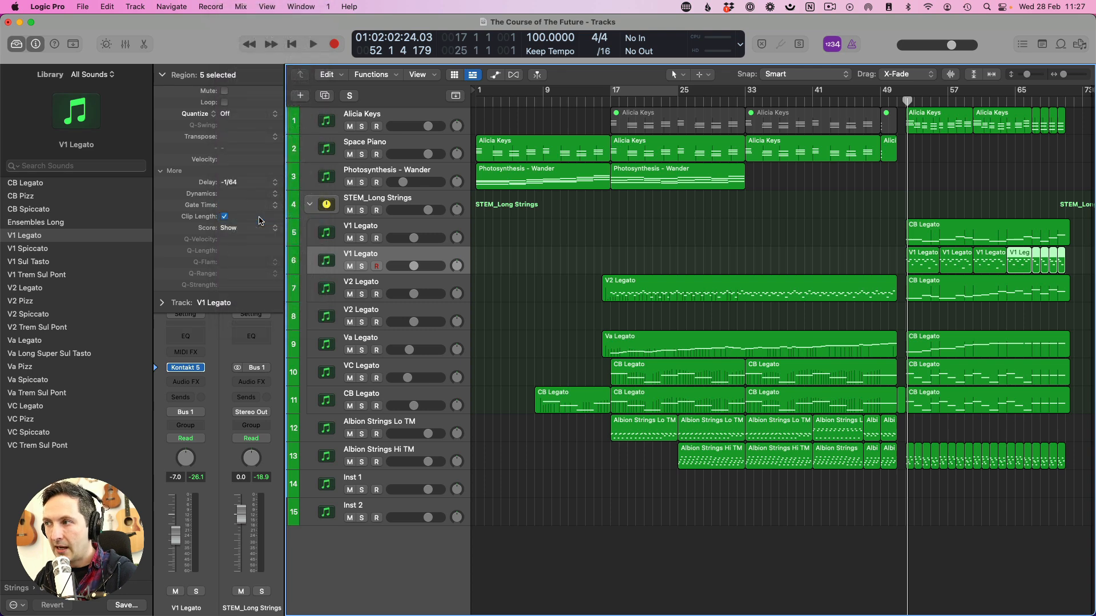
Play from bar 52 and examine the violin, viola and cello parts together in the Piano Roll.
{"action": "left_click", "coordinate": [905, 97]}
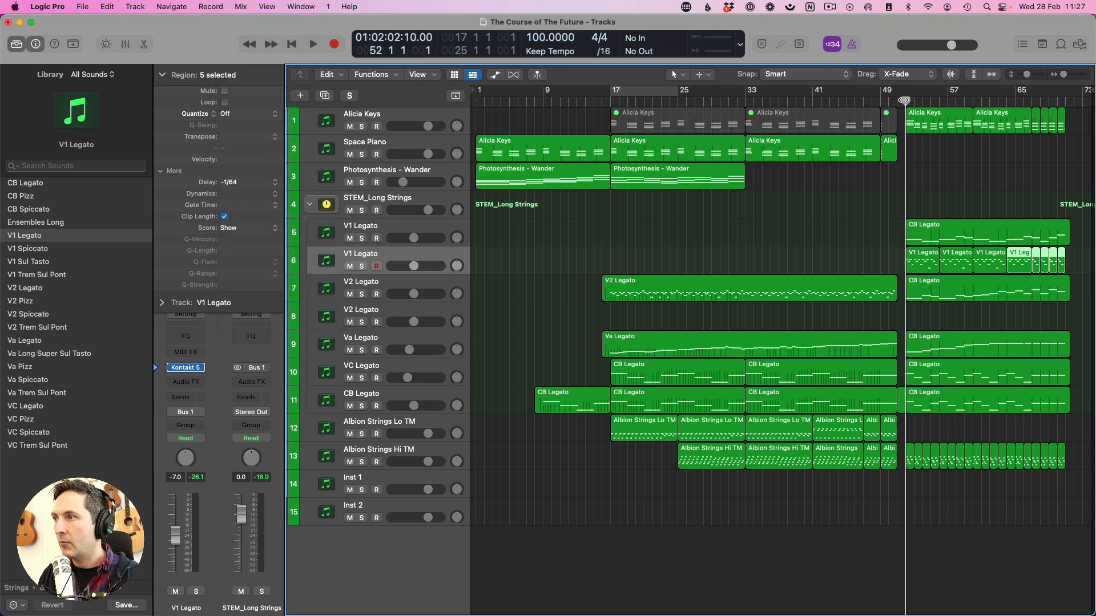
{"action": "key", "text": "space"}
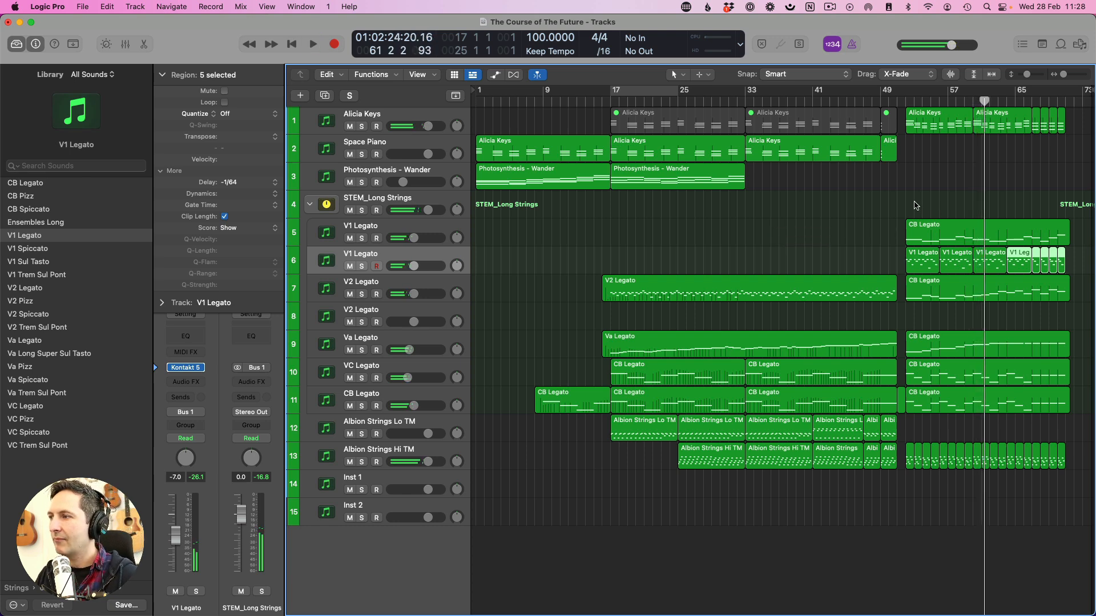
{"action": "left_click_drag", "start_coordinate": [916, 206], "coordinate": [1060, 358]}
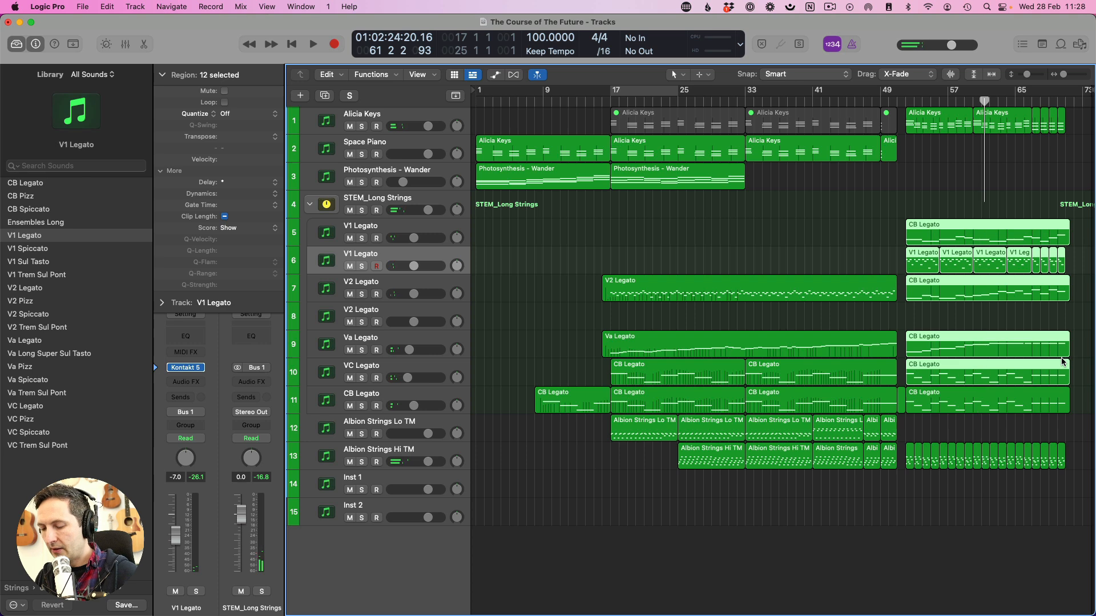
{"action": "key", "text": "p"}
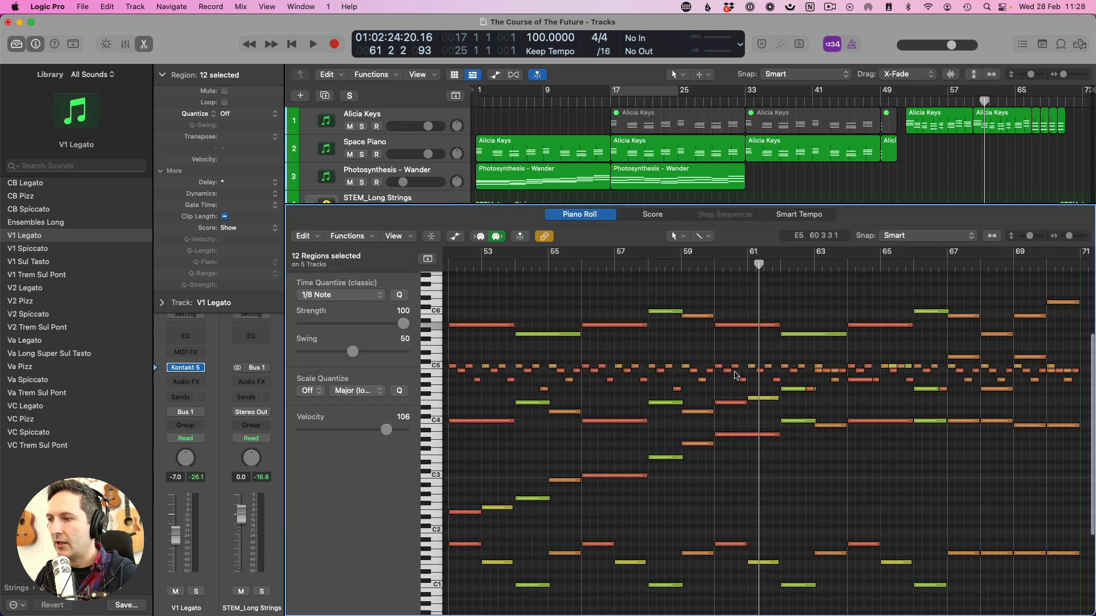
{"action": "scroll", "coordinate": [554, 521], "scroll_direction": "down", "scroll_amount": 2}
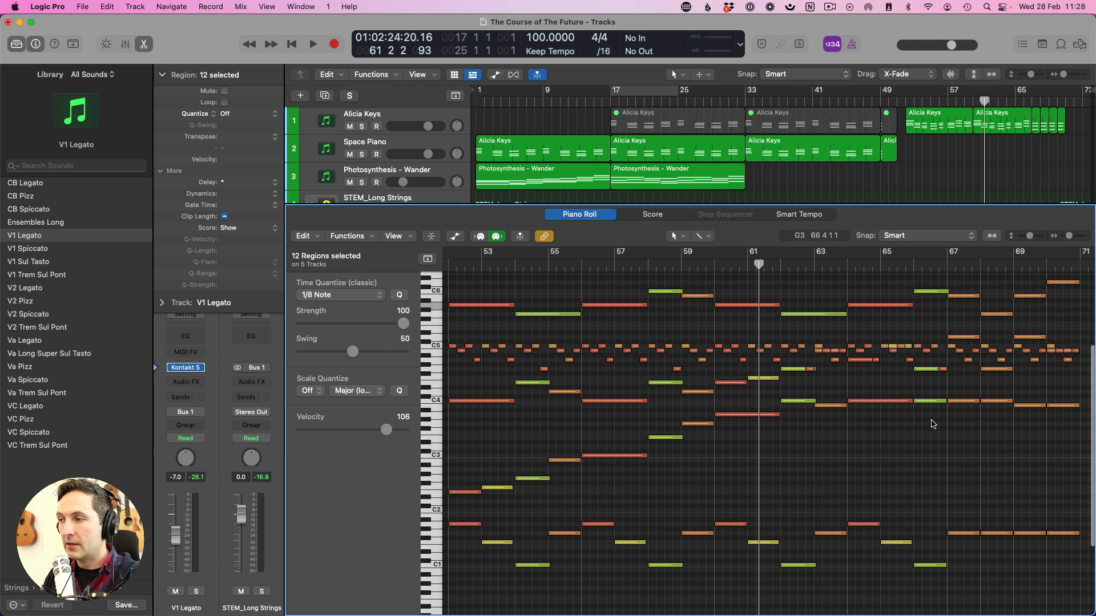
{"action": "key", "text": "e"}
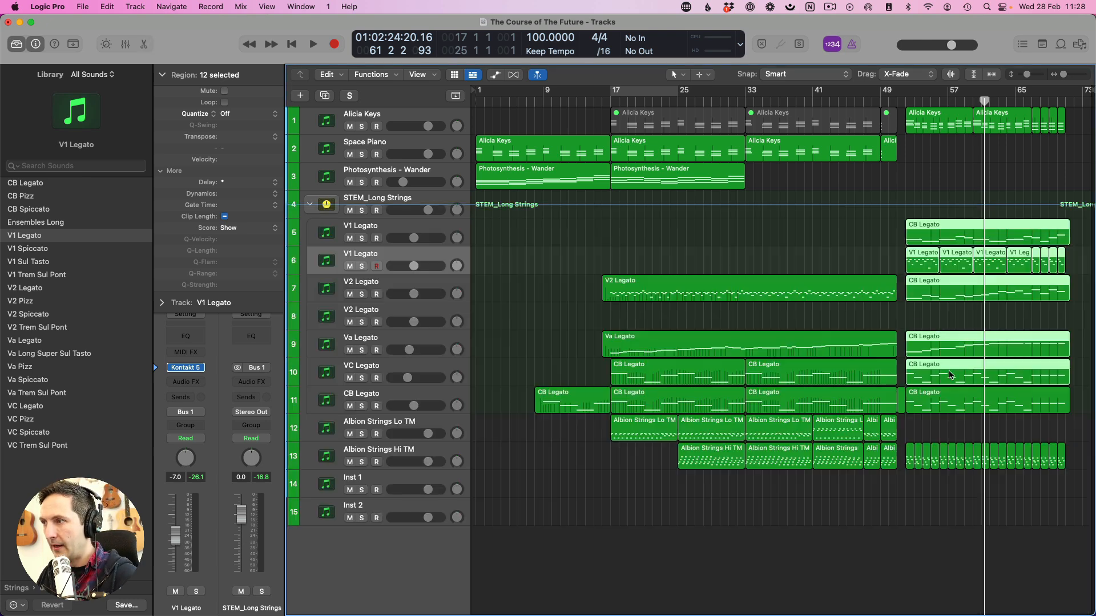
Duplicate the Va Legato track, placing the empty copy directly below the original, and return the playhead to bar 52.
{"action": "left_click", "coordinate": [398, 316]}
{"action": "left_click", "coordinate": [390, 347]}
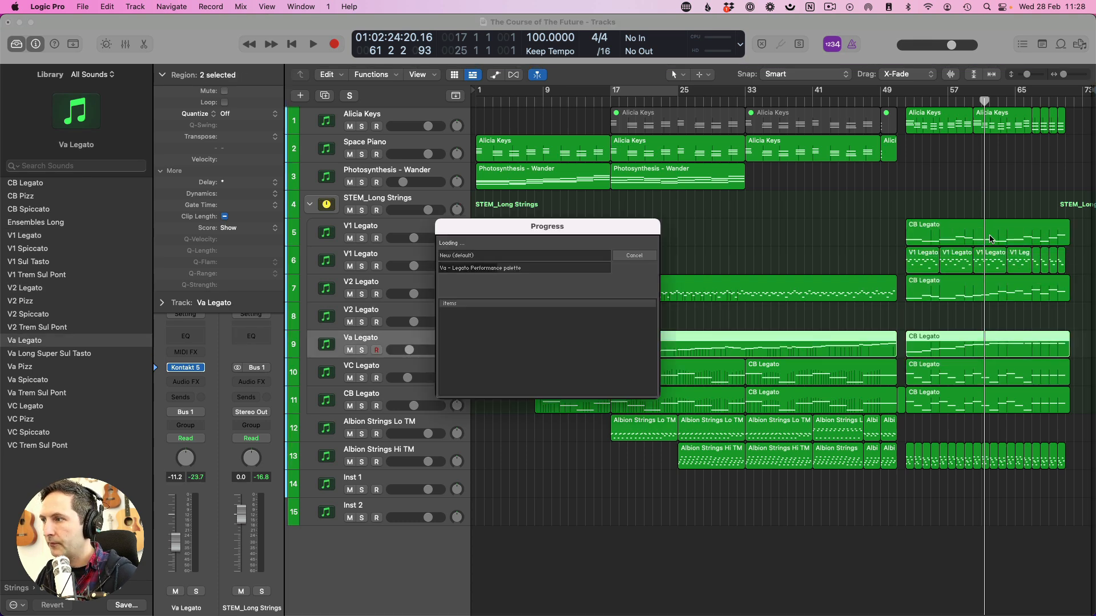
{"action": "left_click", "coordinate": [906, 104]}
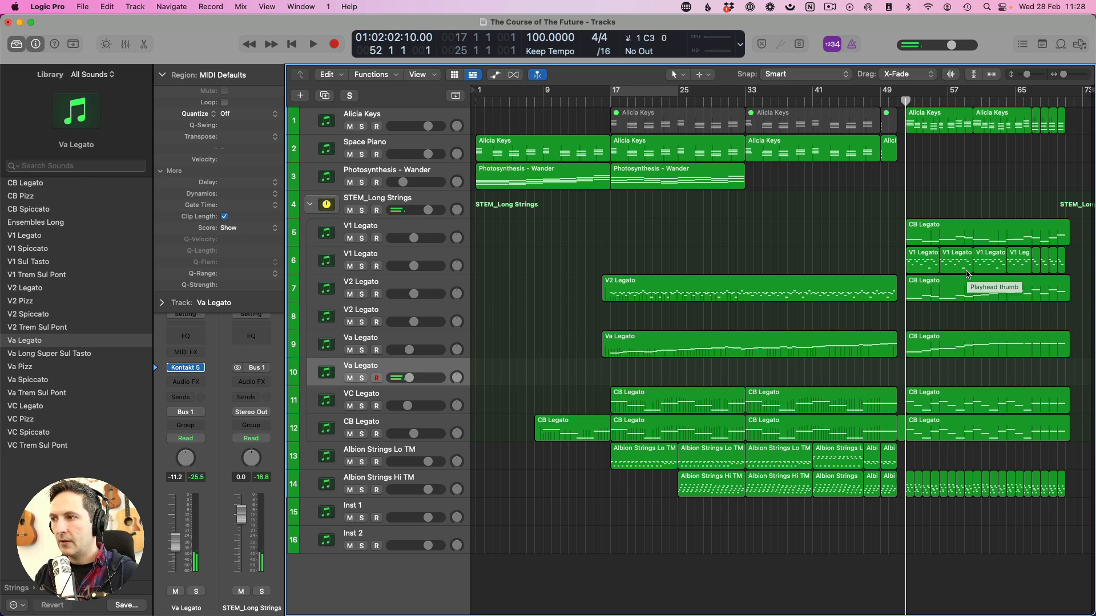
Record a moving viola line on the empty duplicate Va Legato track from bar 52 to about bar 60.
{"action": "key", "text": "space"}
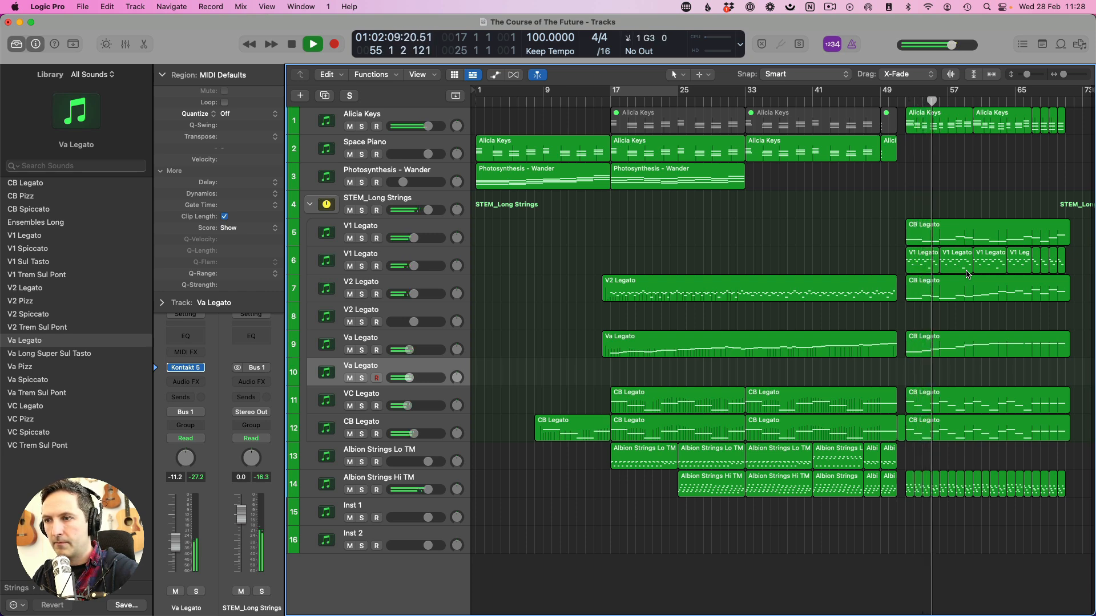
{"action": "key", "text": "space"}
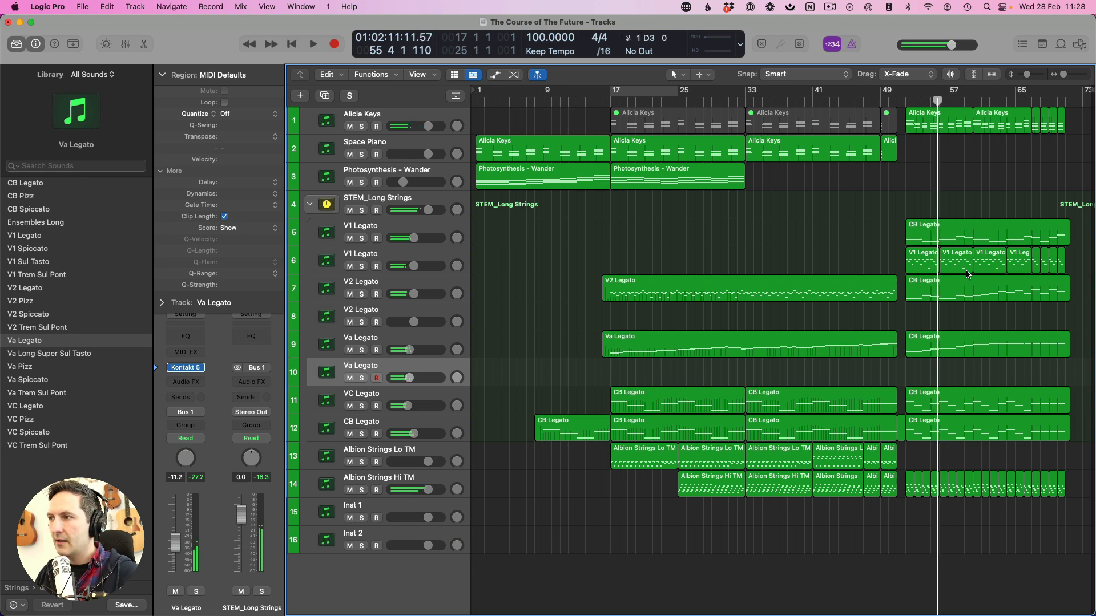
{"action": "left_click", "coordinate": [905, 101]}
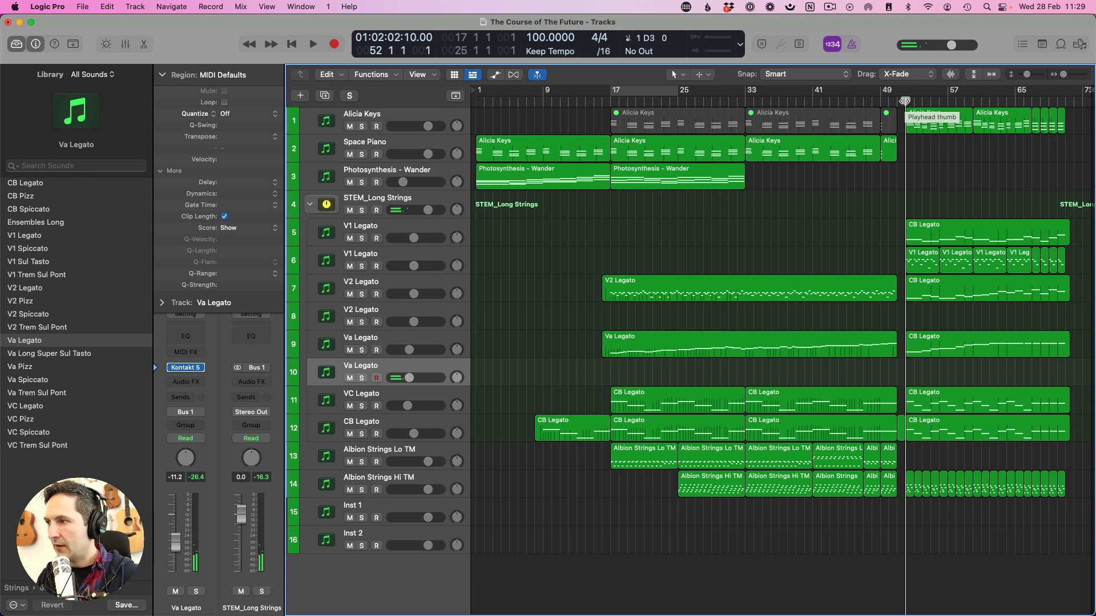
{"action": "key", "text": "r"}
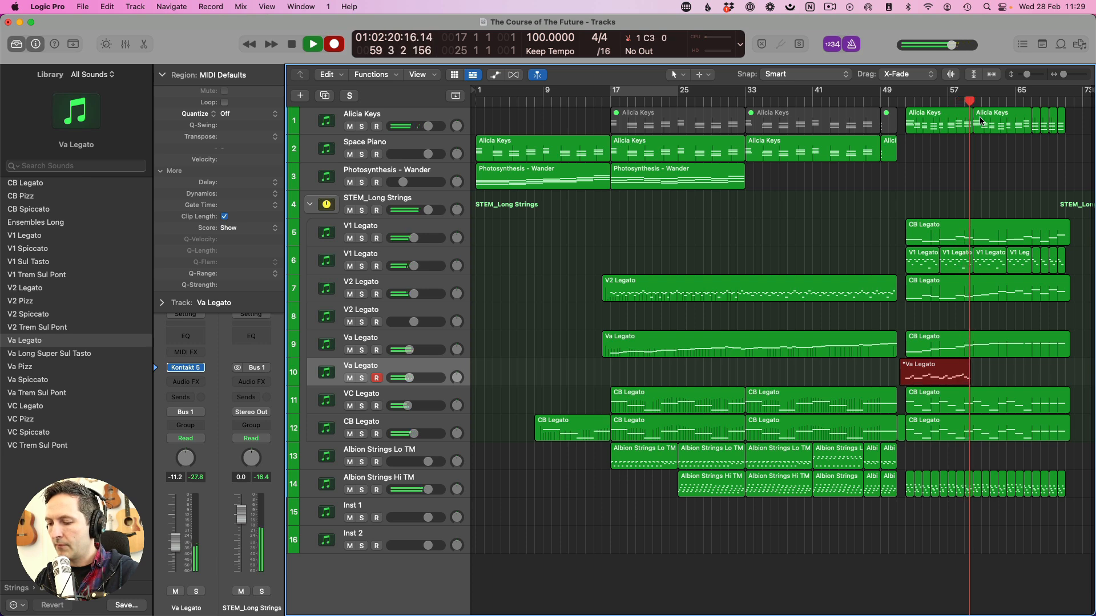
{"action": "key", "text": "space"}
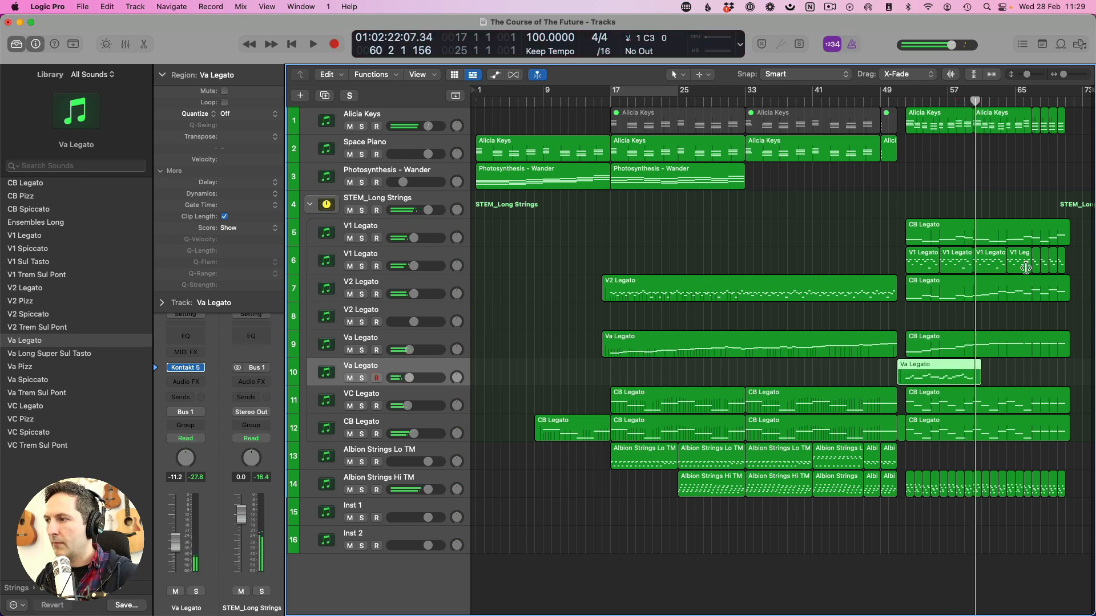
Quantize all notes of the new Va Legato recording to 1/8 notes and raise its last note from C3 to D3.
{"action": "key", "text": "e"}
{"action": "key", "text": "super+a"}
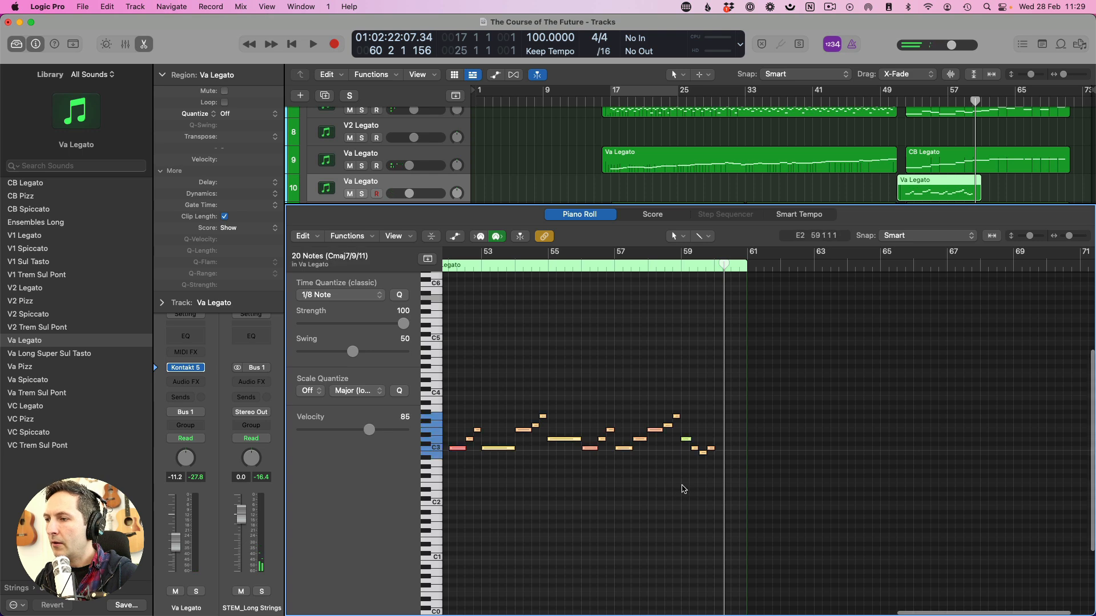
{"action": "key", "text": "q"}
{"action": "left_click", "coordinate": [706, 472]}
{"action": "left_click", "coordinate": [710, 450]}
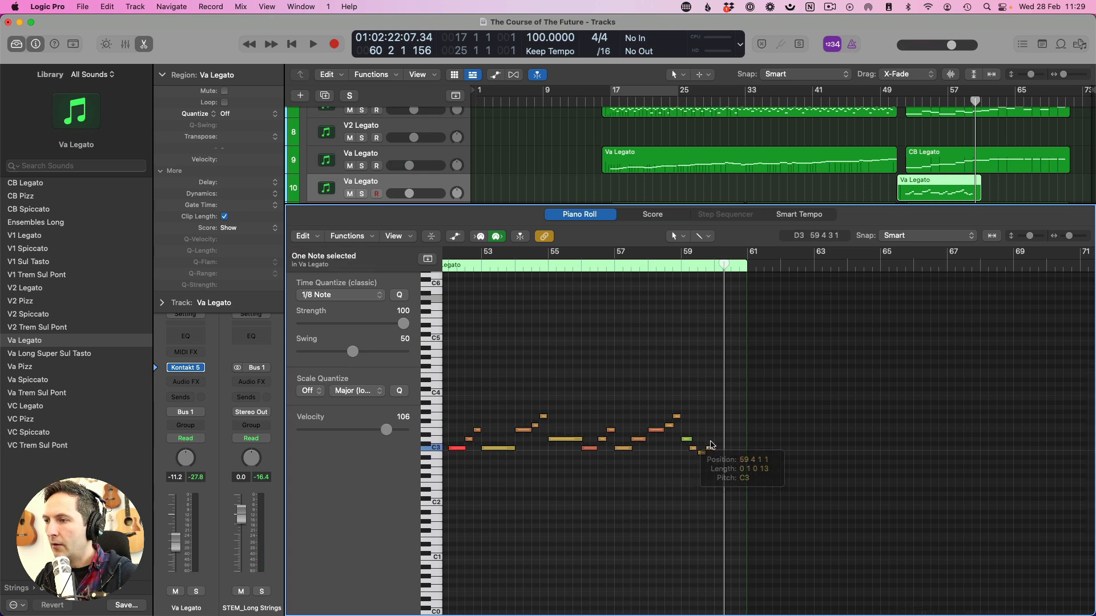
{"action": "left_click_drag", "start_coordinate": [709, 451], "coordinate": [712, 445]}
{"action": "left_click", "coordinate": [709, 412]}
{"action": "scroll", "coordinate": [611, 401], "scroll_direction": "left", "scroll_amount": 5}
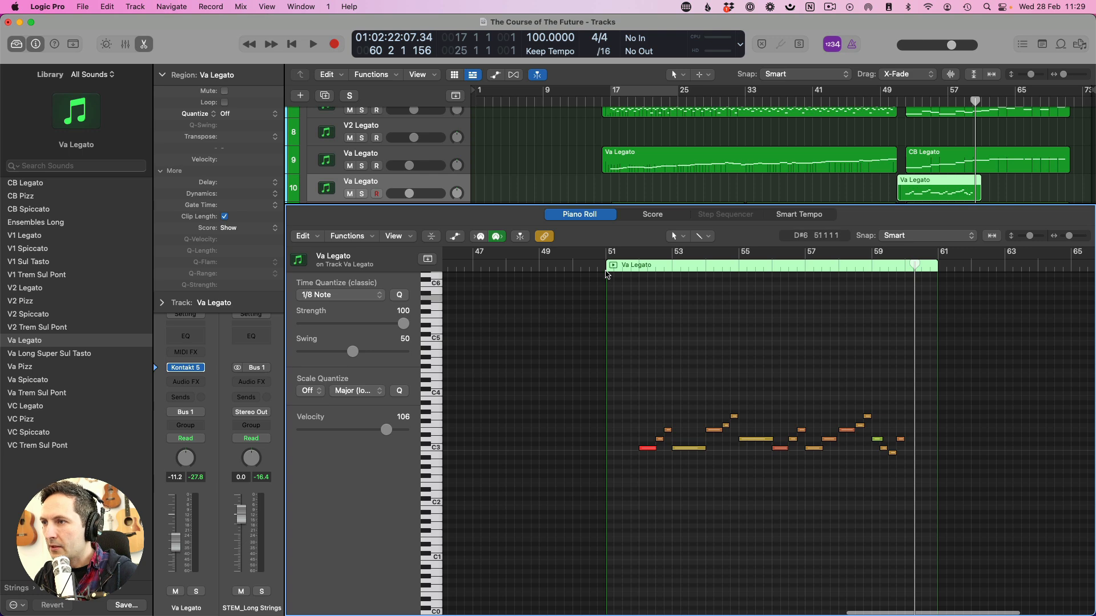
Trim the recorded Va Legato region to bars 52 to 60, splitting crossing notes and deleting the excess pieces.
{"action": "left_click", "coordinate": [607, 272]}
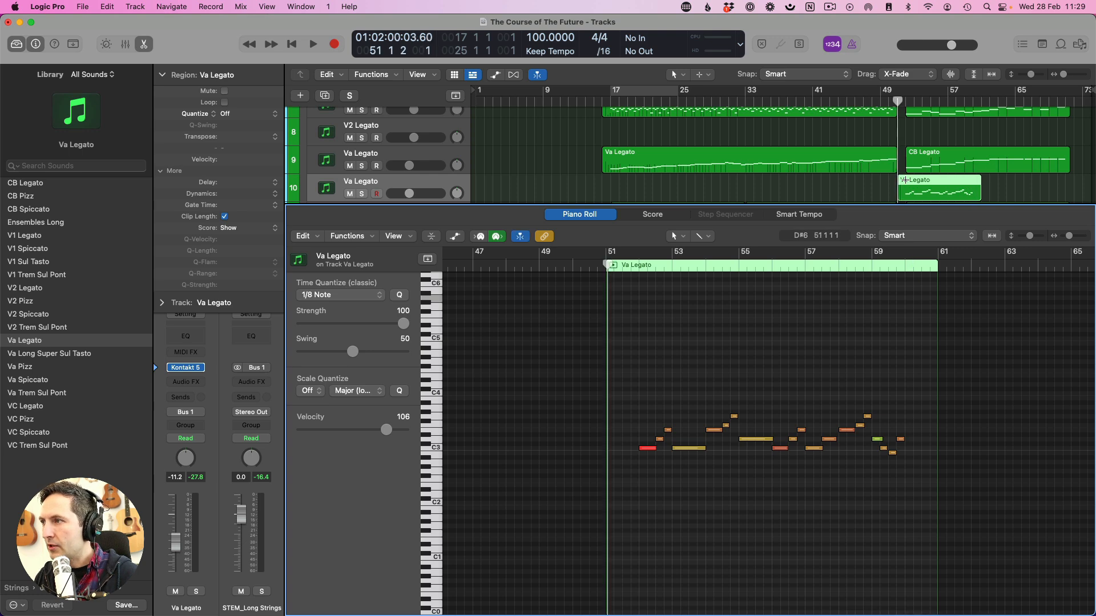
{"action": "left_click_drag", "start_coordinate": [905, 180], "coordinate": [974, 190]}
{"action": "left_click", "coordinate": [962, 189]}
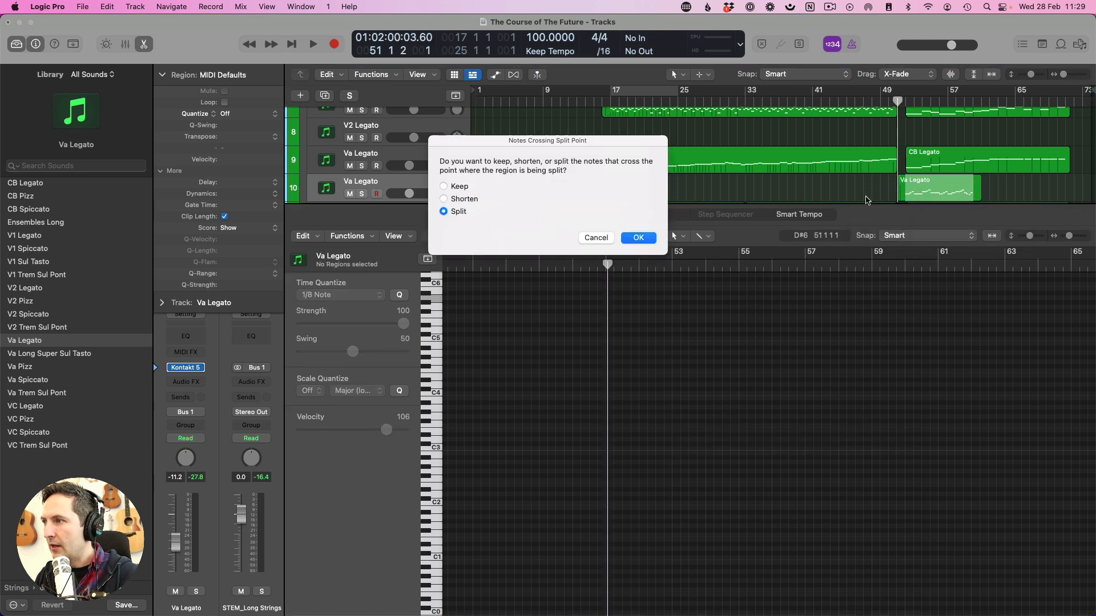
{"action": "left_click", "coordinate": [638, 239]}
{"action": "left_click", "coordinate": [978, 185]}
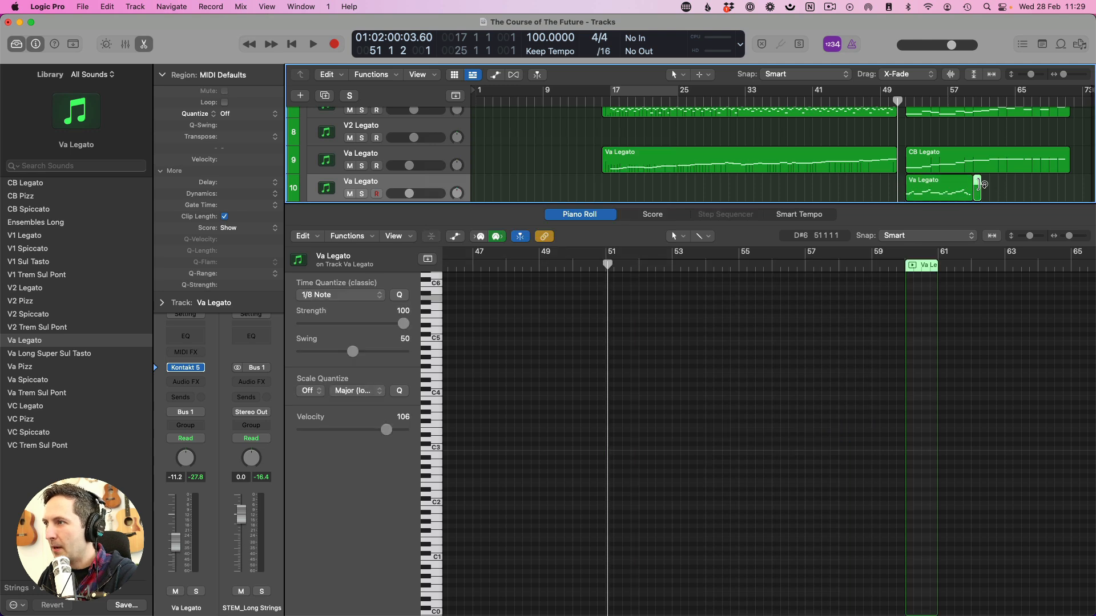
{"action": "key", "text": "Delete"}
During playback, raise the duplicate Va Legato track's volume to -6.2 dB and set its region's delay to -1/64.
{"action": "key", "text": "space"}
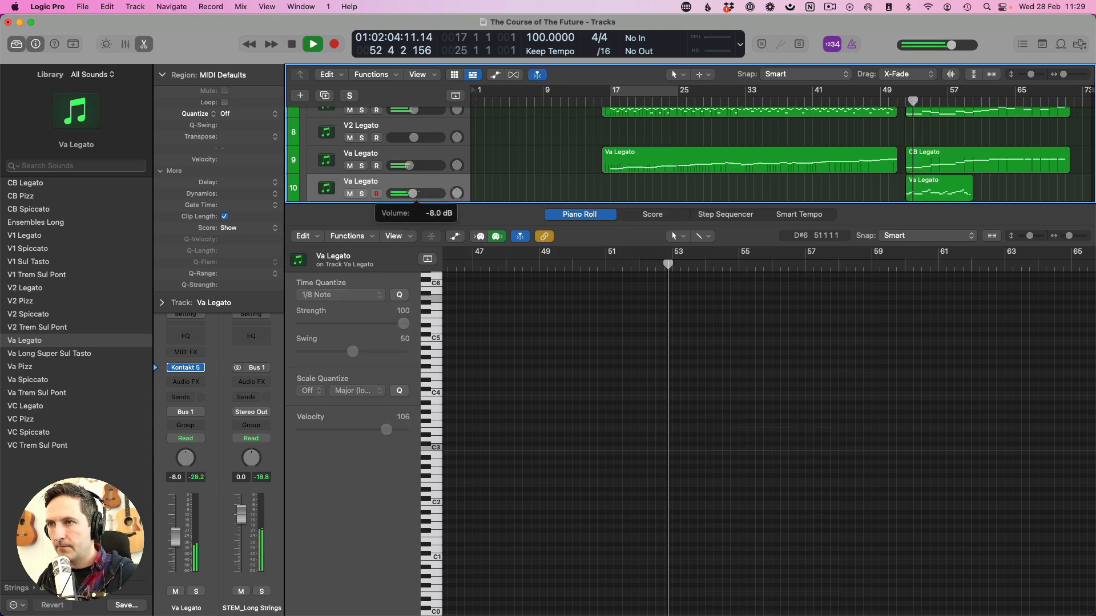
{"action": "left_click", "coordinate": [934, 190]}
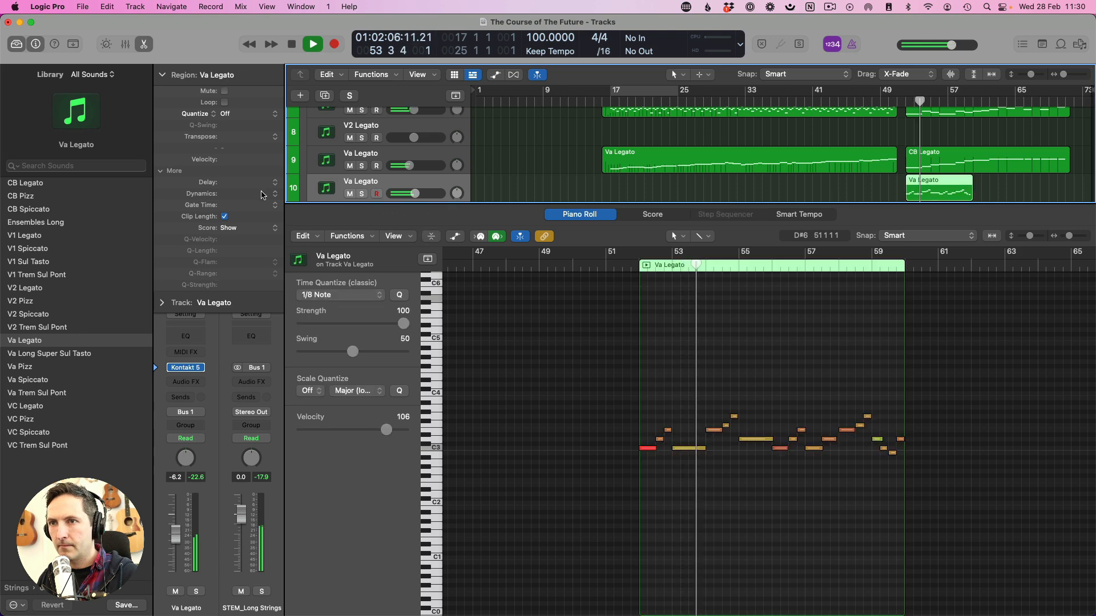
{"action": "left_click", "coordinate": [252, 183]}
{"action": "left_click", "coordinate": [251, 218]}
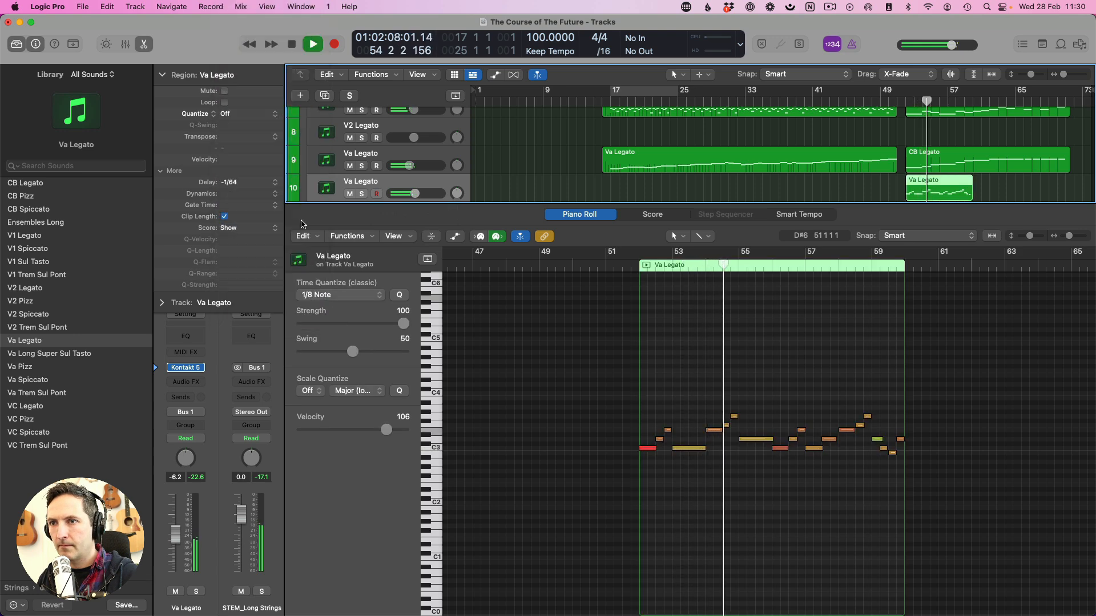
{"action": "key", "text": "p"}
{"action": "left_click", "coordinate": [746, 245]}
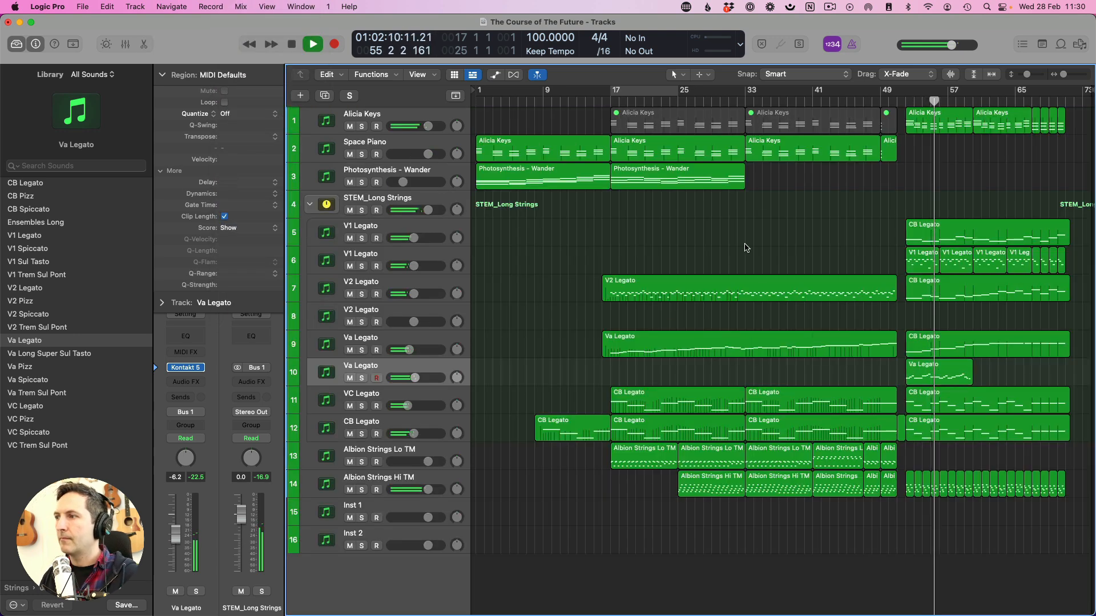
Solo STEM_Long Strings during playback and raise the volumes of the VC Legato and CB Legato tracks slightly.
{"action": "left_click", "coordinate": [362, 210]}
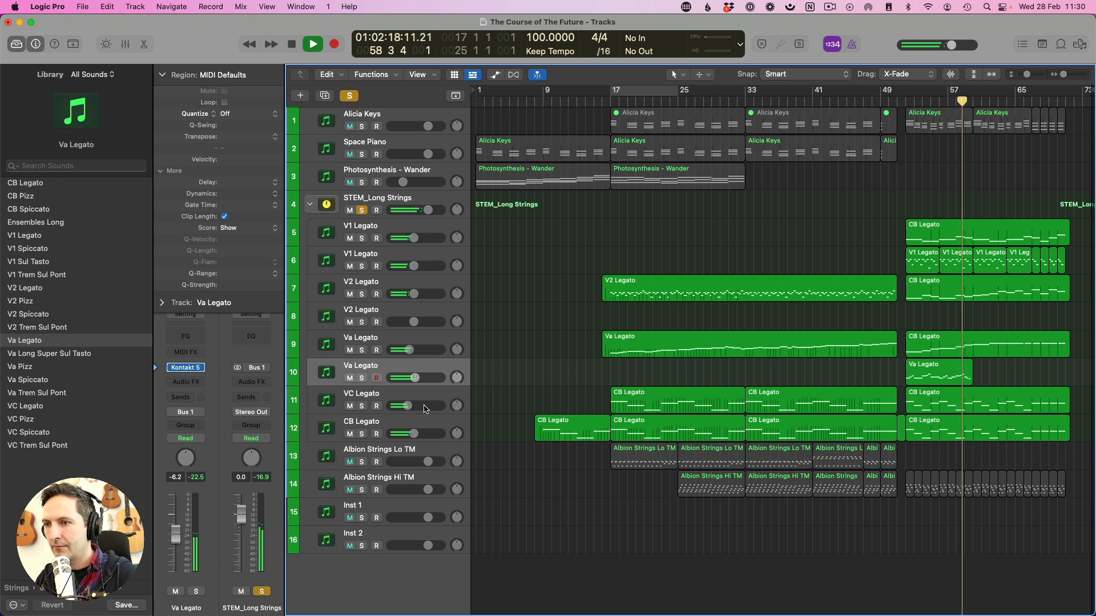
{"action": "left_click_drag", "start_coordinate": [407, 406], "coordinate": [417, 434]}
{"action": "key", "text": "space"}
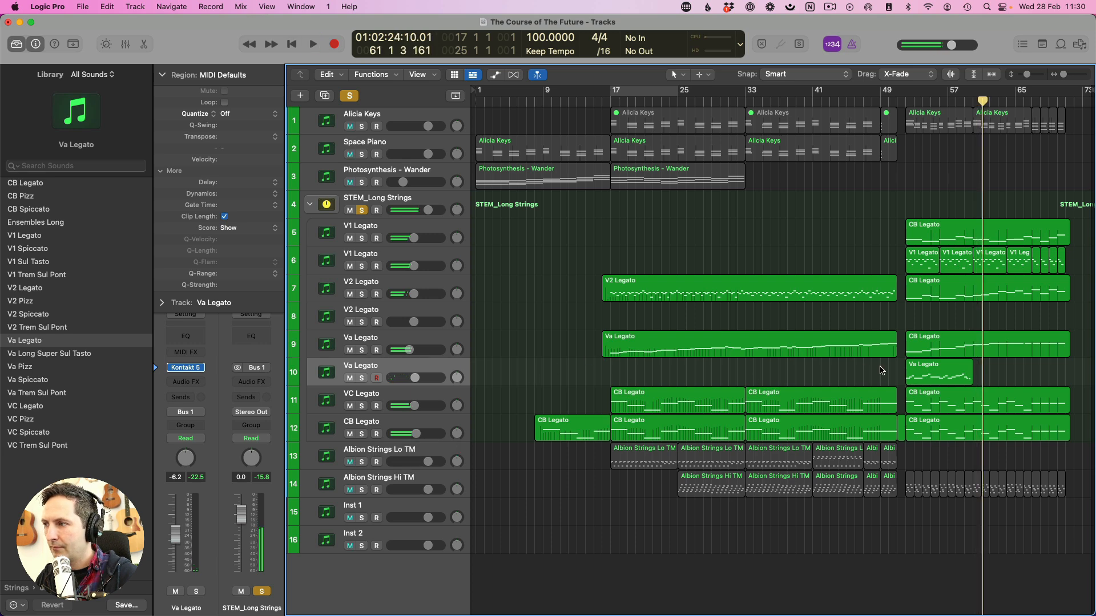
Repeat the new Va Legato region from bar 60, cut the copy at bar 67, and repeat the one-bar remainder through bar 70.
{"action": "key", "text": "super+r"}
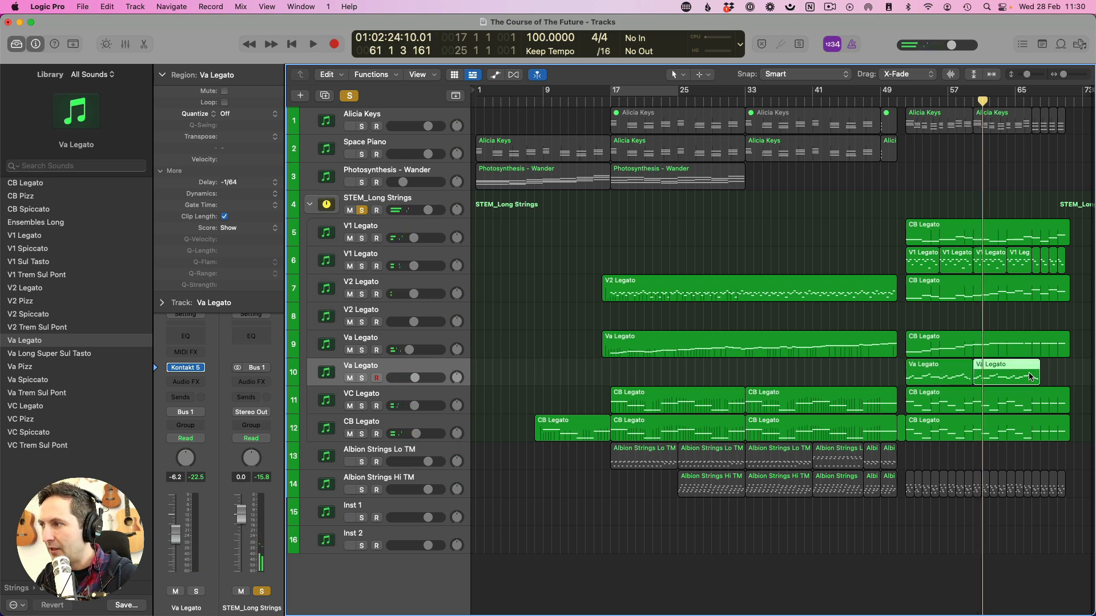
{"action": "left_click_drag", "start_coordinate": [1048, 373], "coordinate": [1035, 374]}
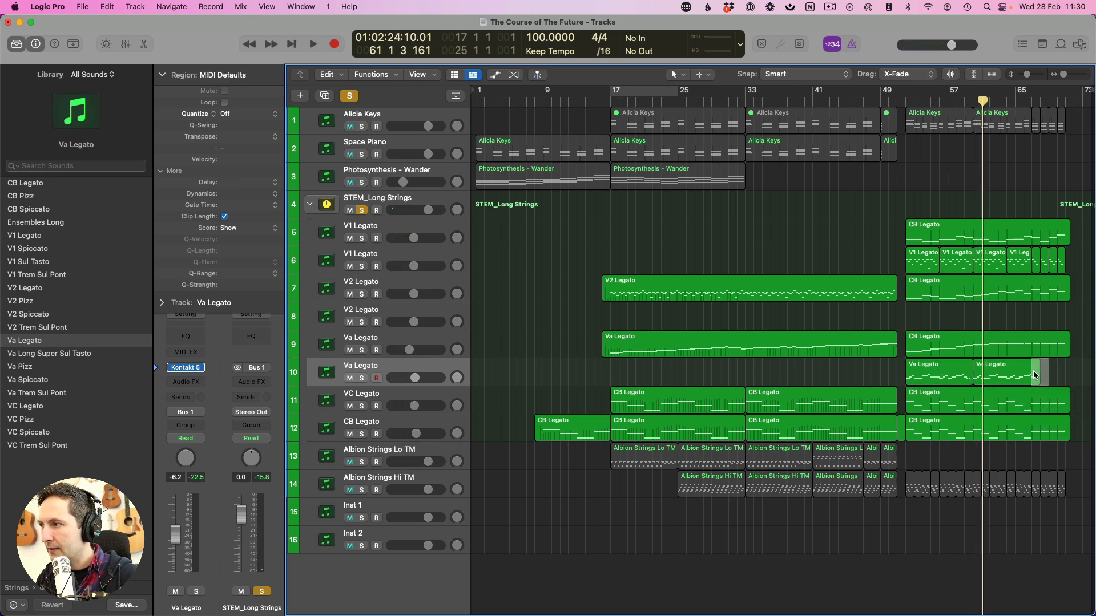
{"action": "left_click", "coordinate": [1039, 371]}
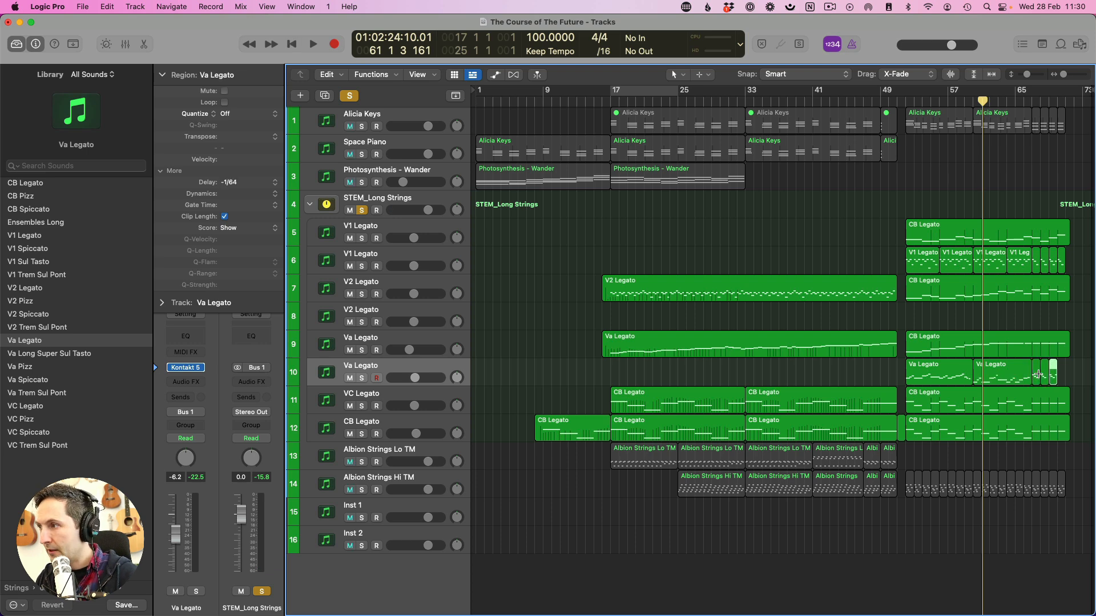
{"action": "left_click", "coordinate": [957, 317]}
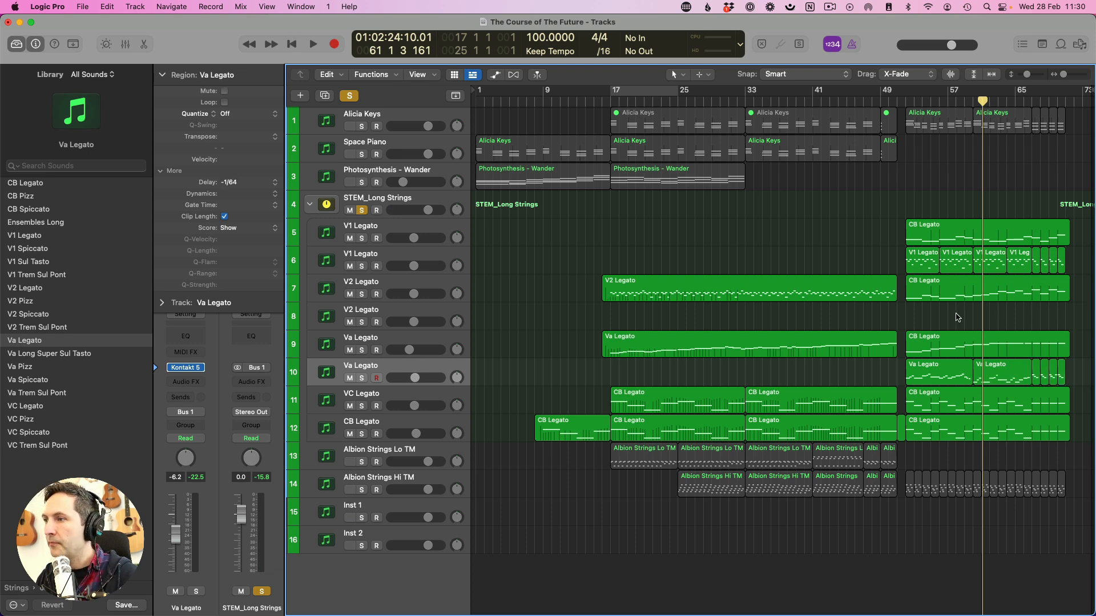
Delete the empty duplicate V2 Legato track and turn off the solo on STEM_Long Strings.
{"action": "left_click", "coordinate": [386, 313]}
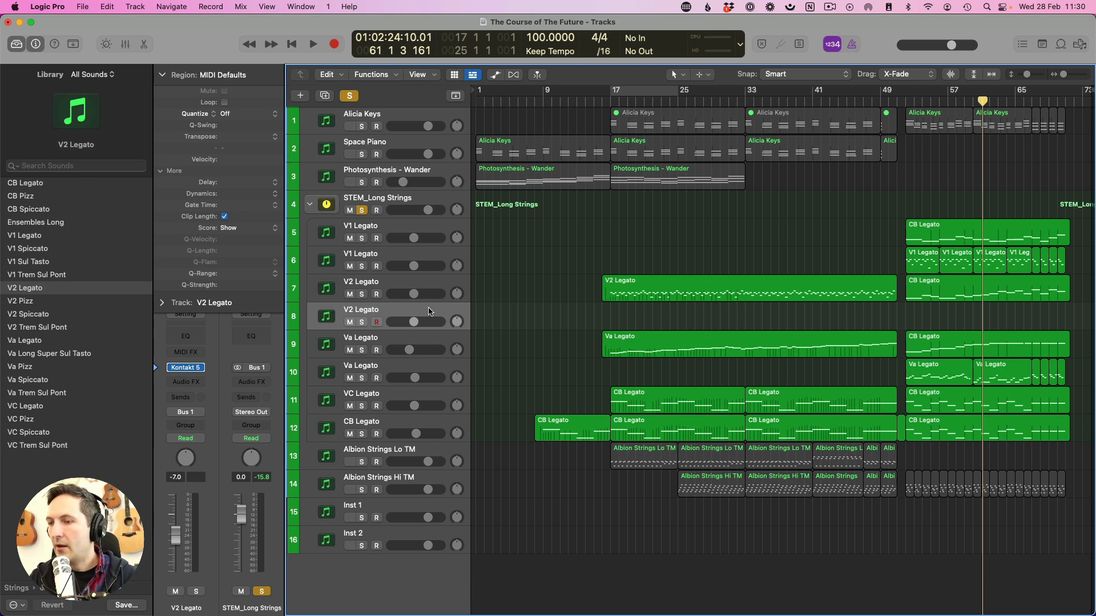
{"action": "key", "text": "super+BackSpace"}
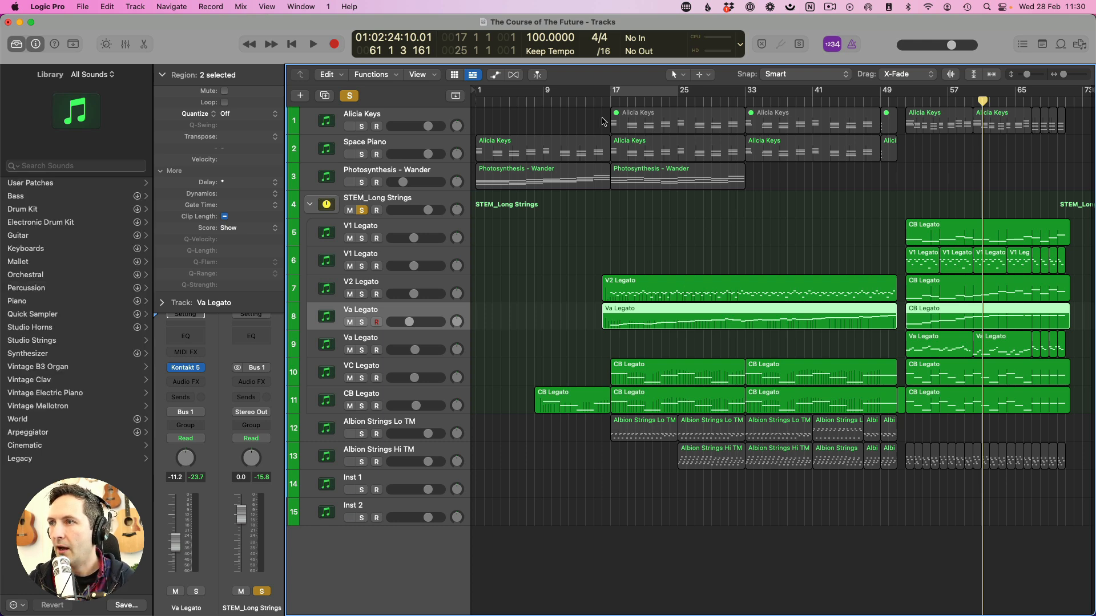
{"action": "left_click", "coordinate": [361, 210]}
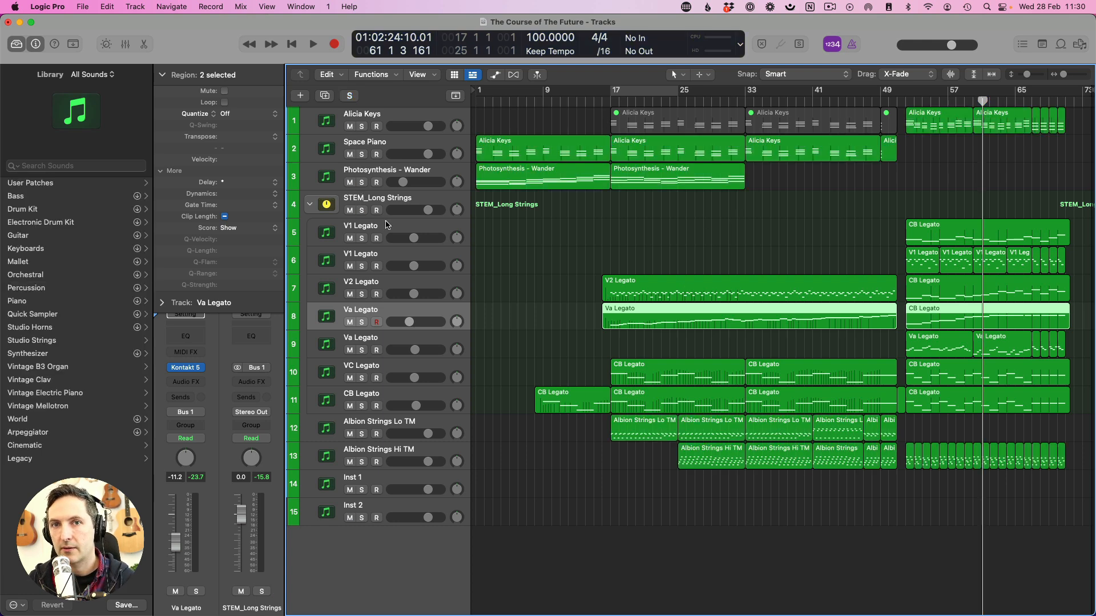
Play the full arrangement from bar 52 to check the added viola part in context.
{"action": "left_click", "coordinate": [830, 7]}
{"action": "left_click", "coordinate": [832, 5]}
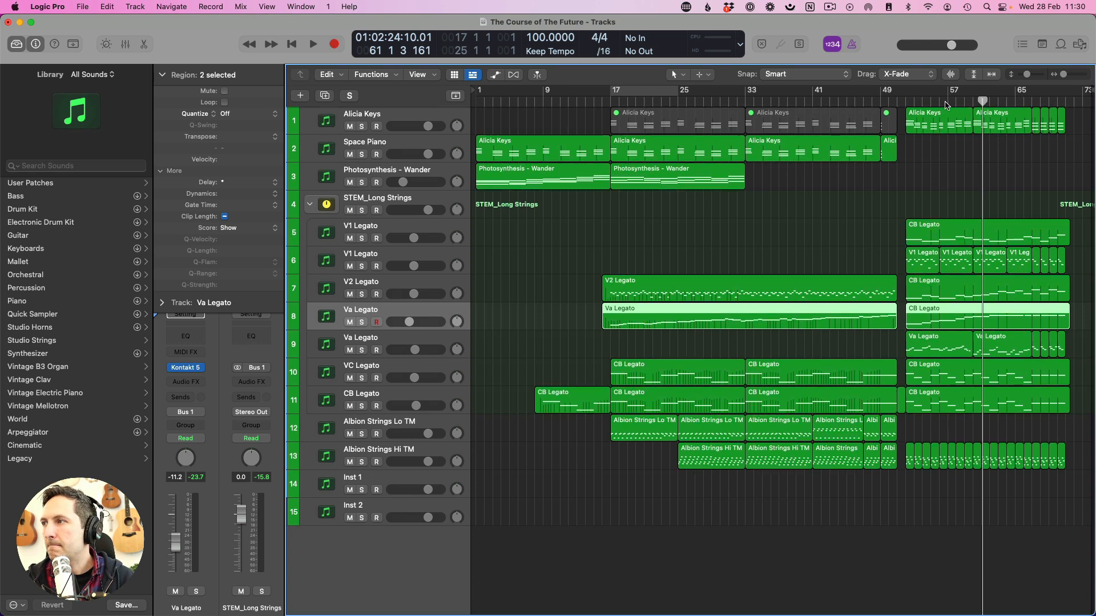
{"action": "left_click", "coordinate": [905, 101]}
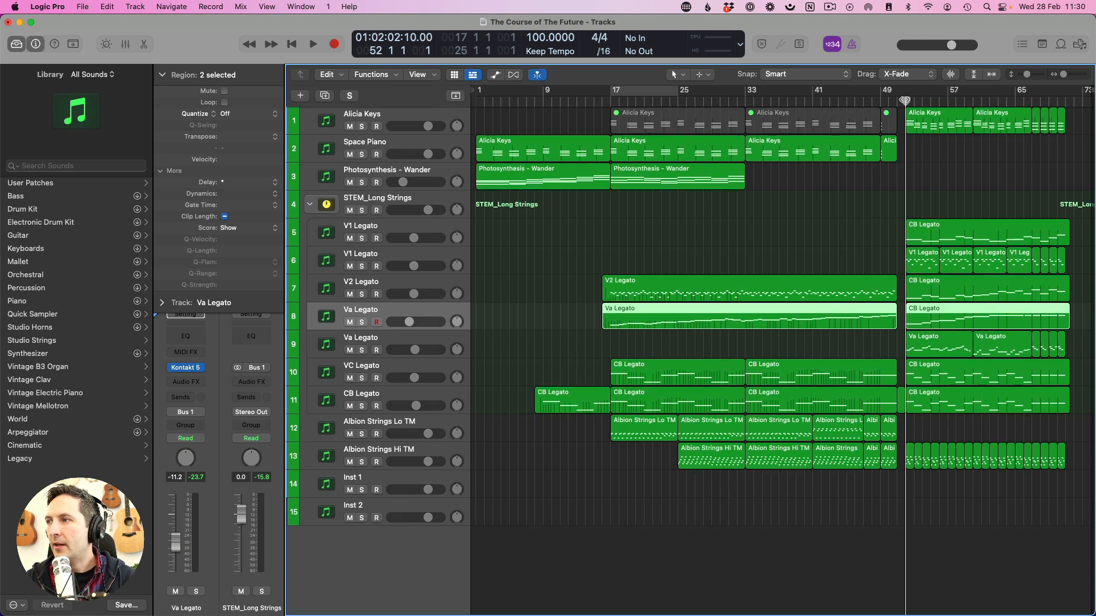
{"action": "key", "text": "space"}
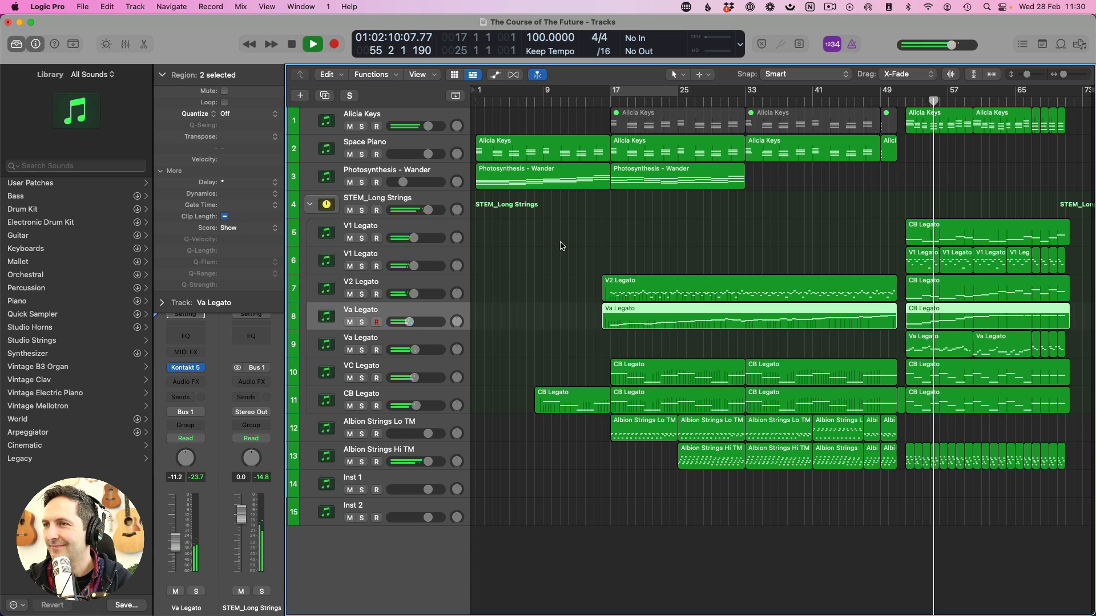
{"action": "key", "text": "space"}
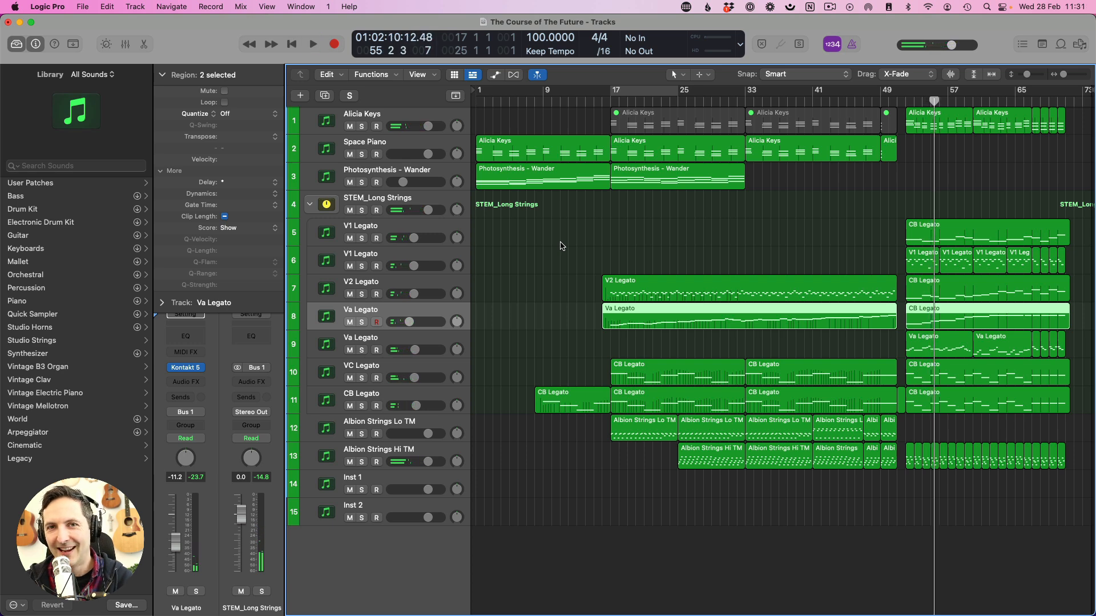